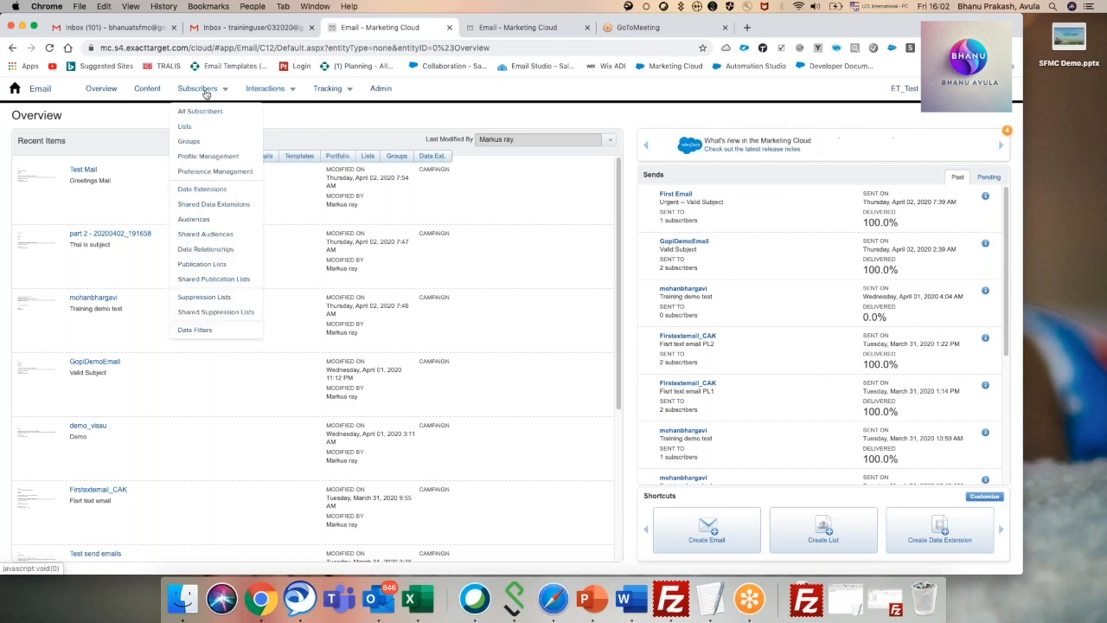
# Create a new folder named "My Trainings" under Suppression Lists.
pyautogui.click(225, 298)
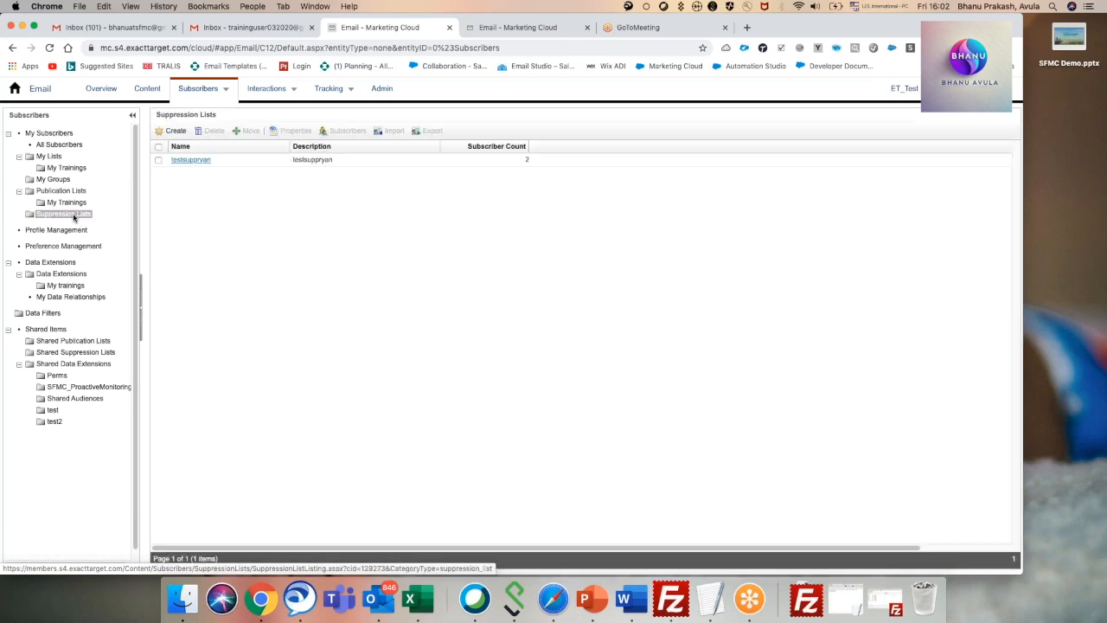
pyautogui.click(74, 217)
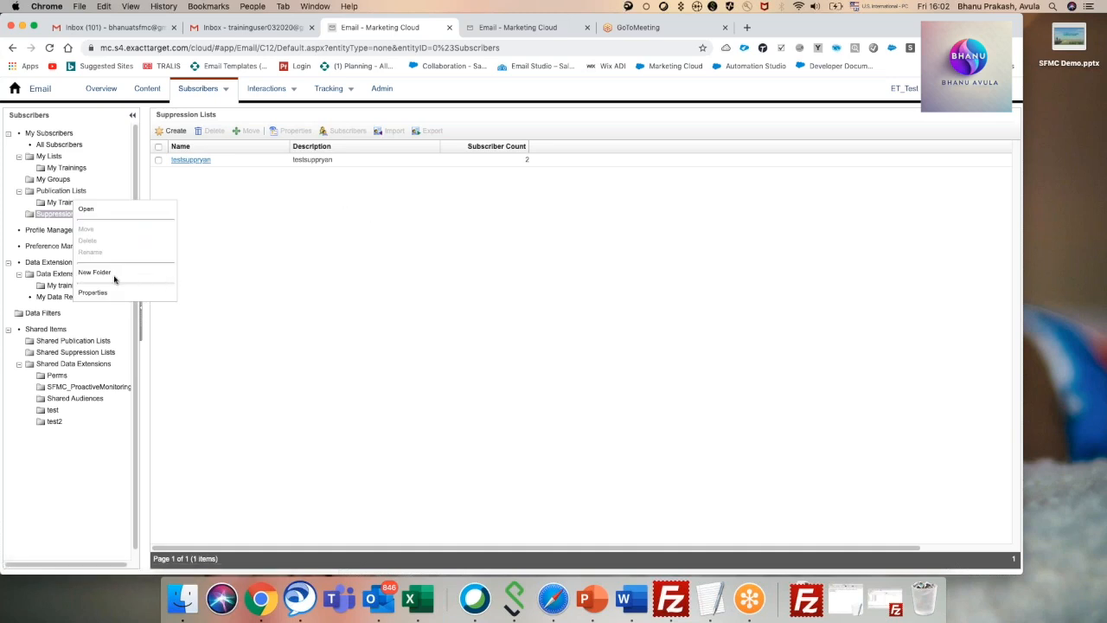
pyautogui.click(113, 274)
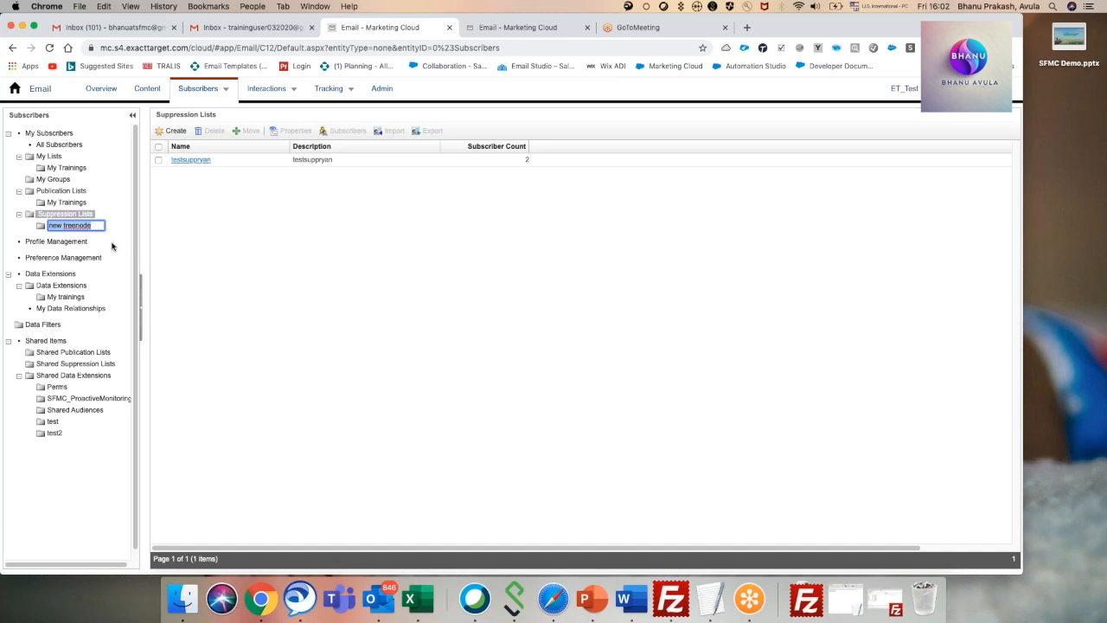
pyautogui.write('My Trainings')
pyautogui.press('Return')
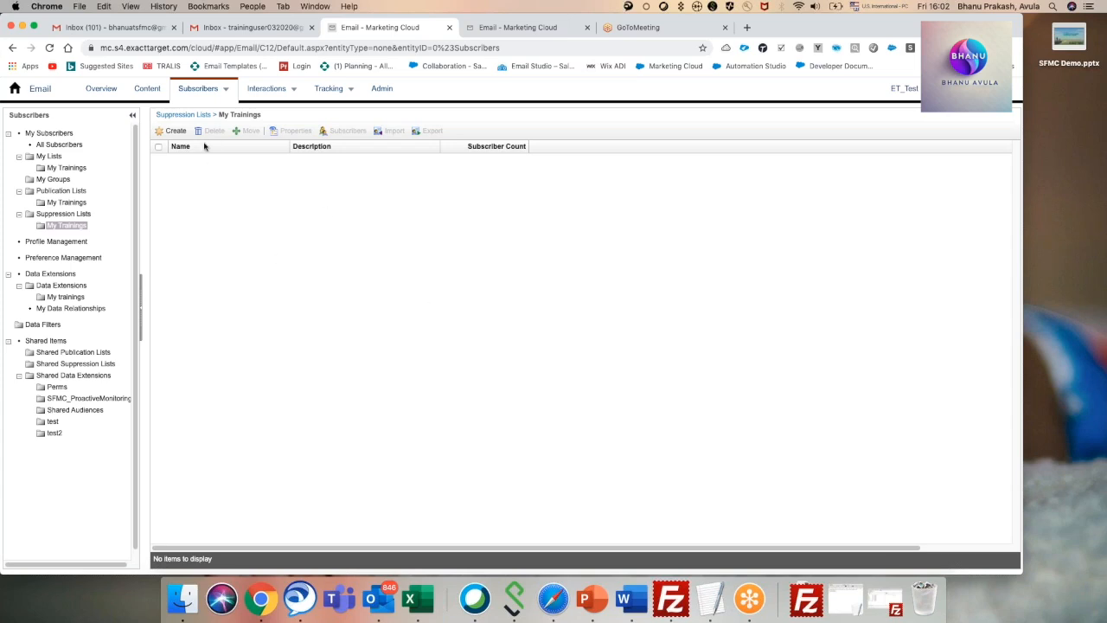
# Open the recipient settings of the existing user-initiated email in My Trainings and examine the targeted, excluded and suppression list sections.
pyautogui.moveTo(279, 93)
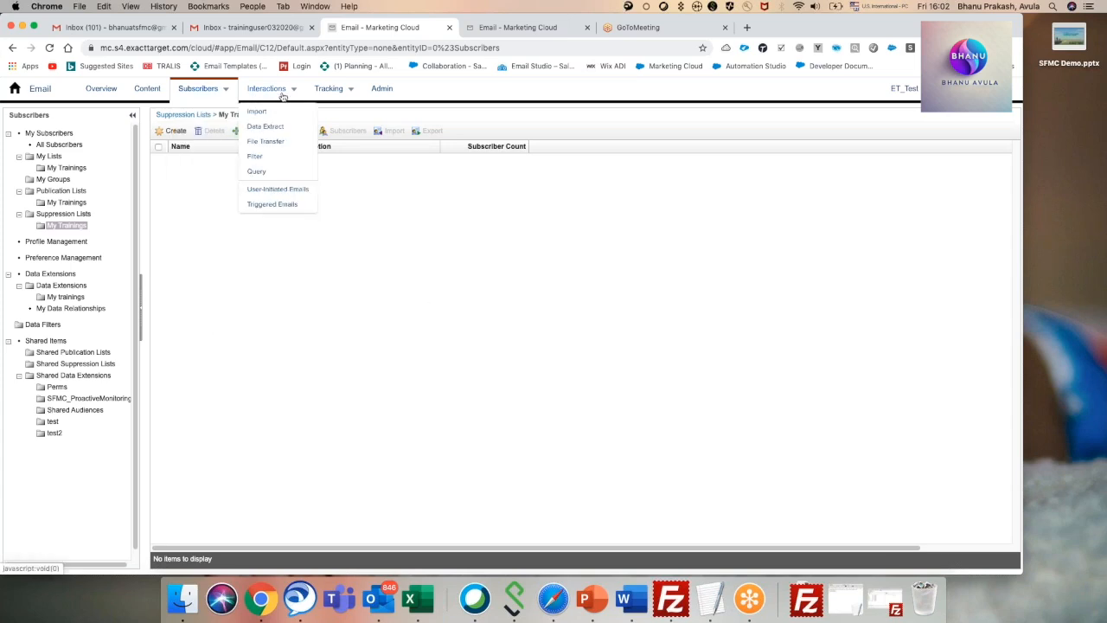
pyautogui.click(280, 190)
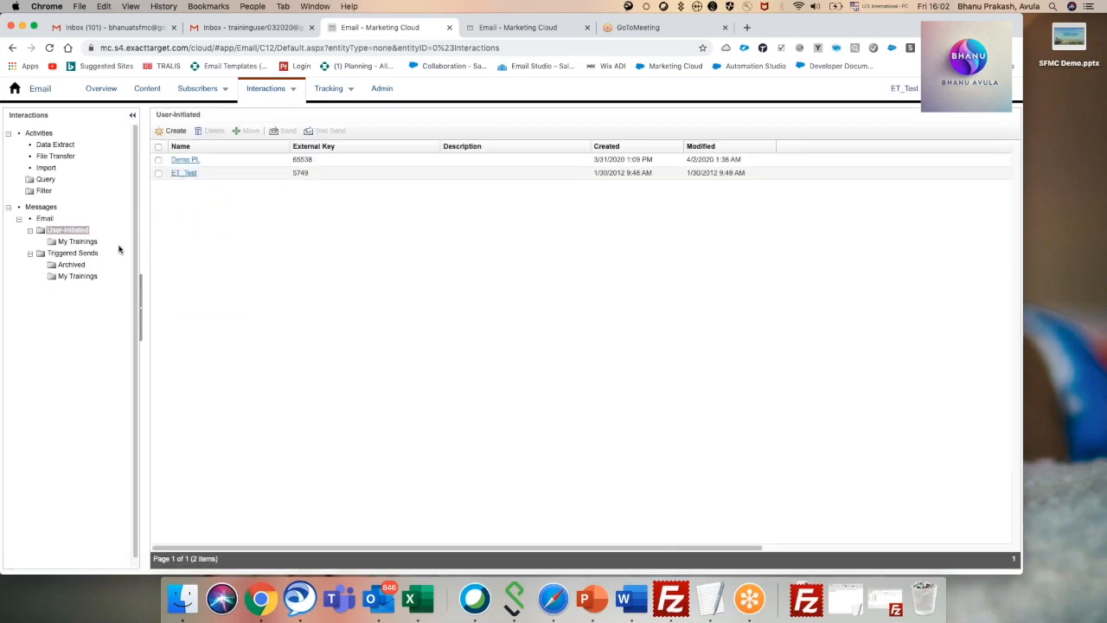
pyautogui.click(79, 242)
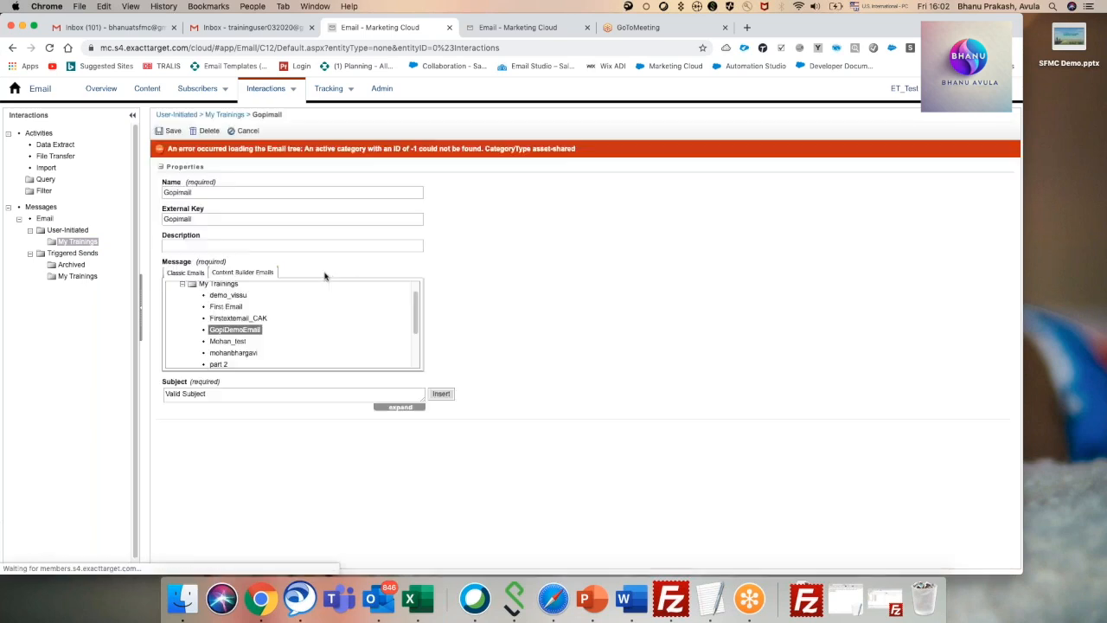
pyautogui.scroll(-3, 358, 309)
pyautogui.scroll(-6, 561, 360)
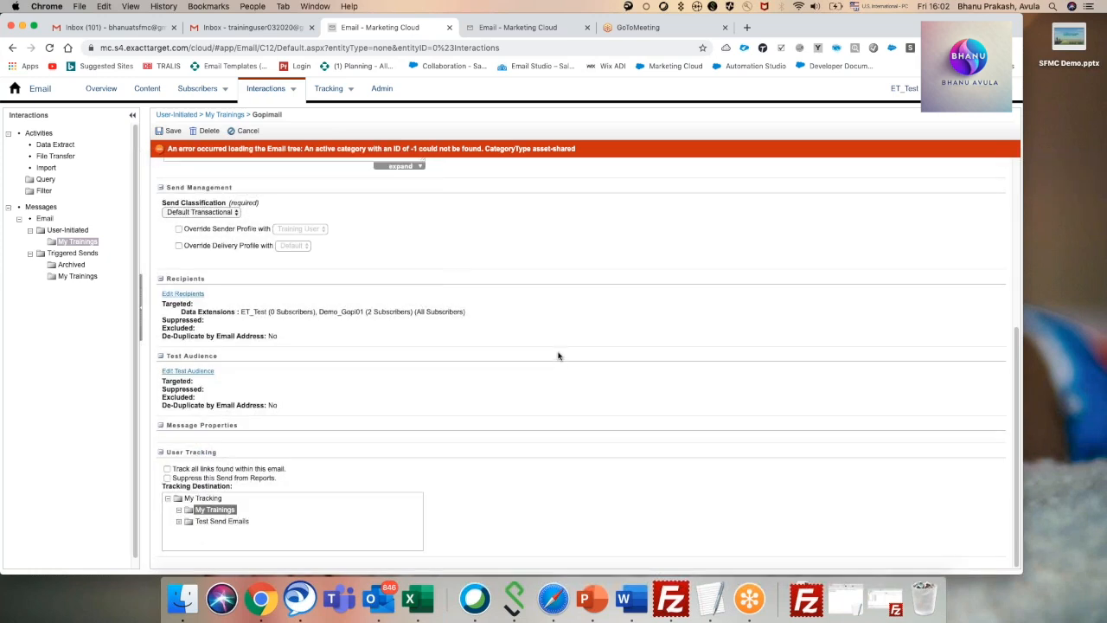
pyautogui.click(184, 295)
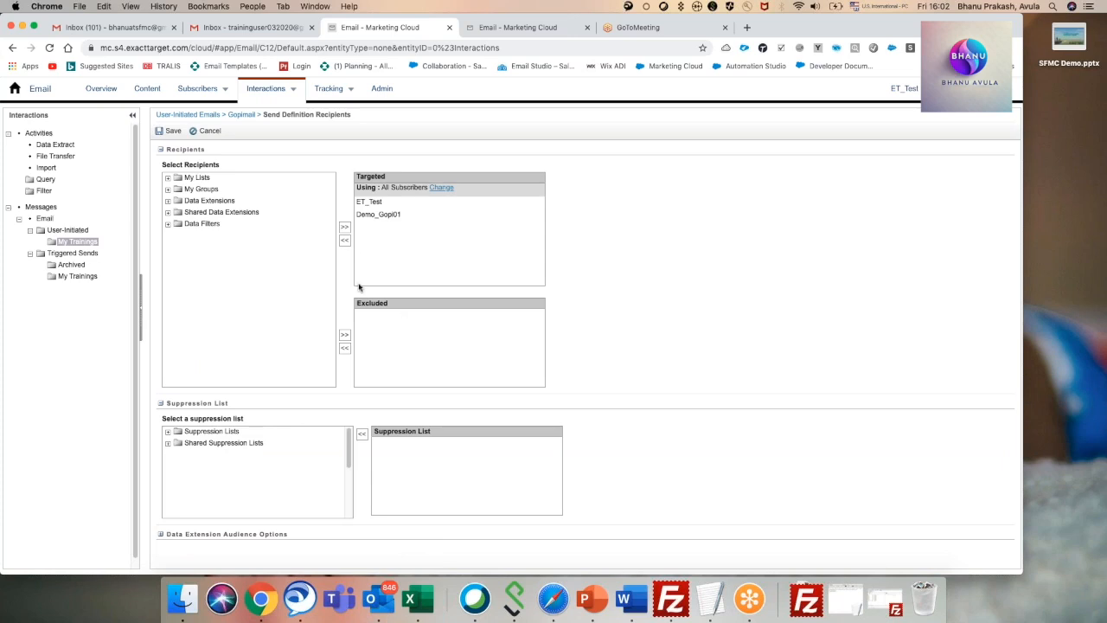
pyautogui.scroll(-2, 253, 475)
pyautogui.scroll(2, 268, 476)
# View the properties form for a new suppression list in the My Trainings suppression folder, then return to the folder.
pyautogui.moveTo(211, 95)
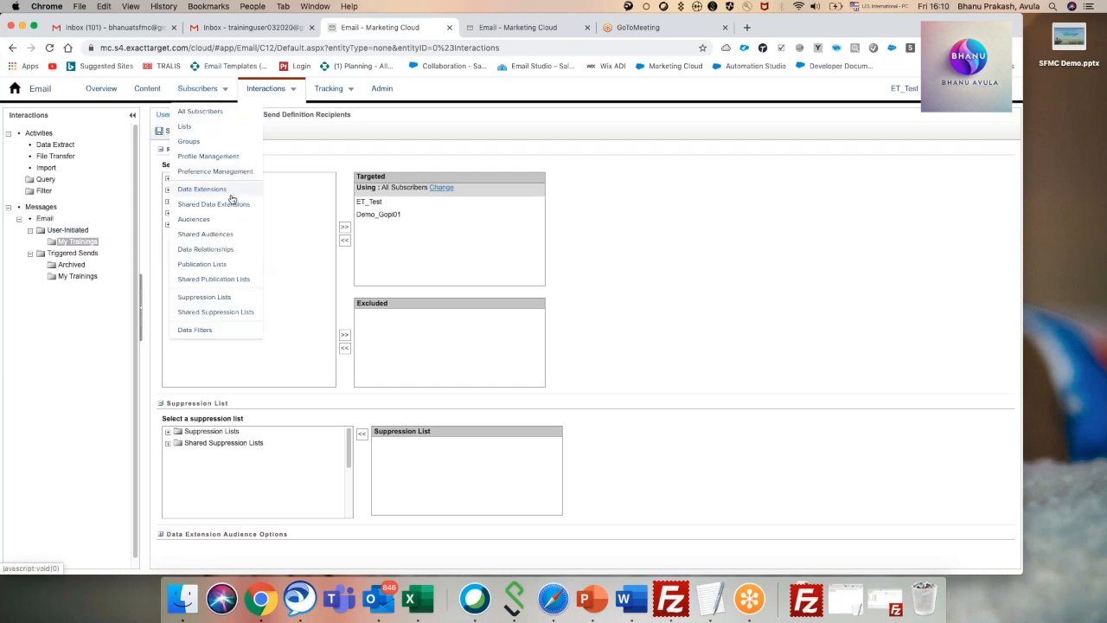
pyautogui.click(211, 298)
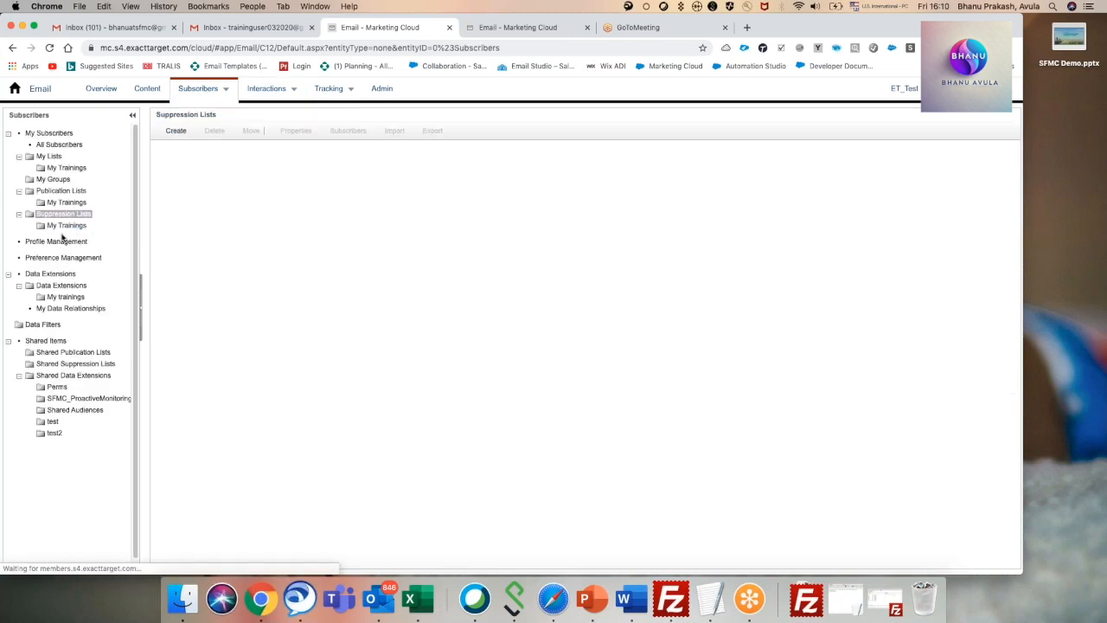
pyautogui.click(66, 226)
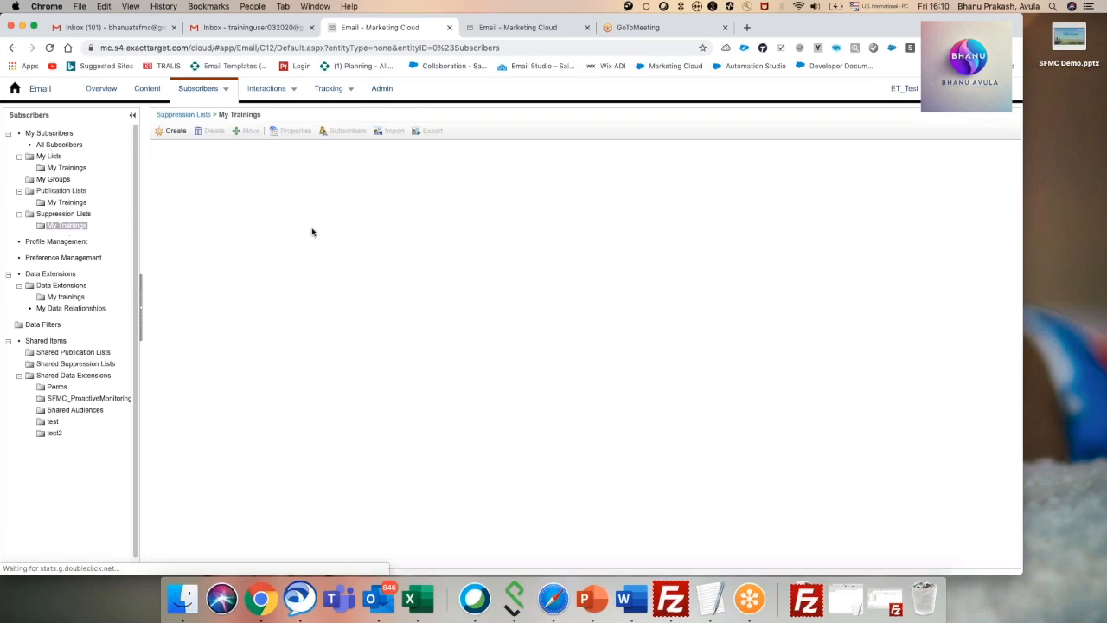
pyautogui.click(173, 131)
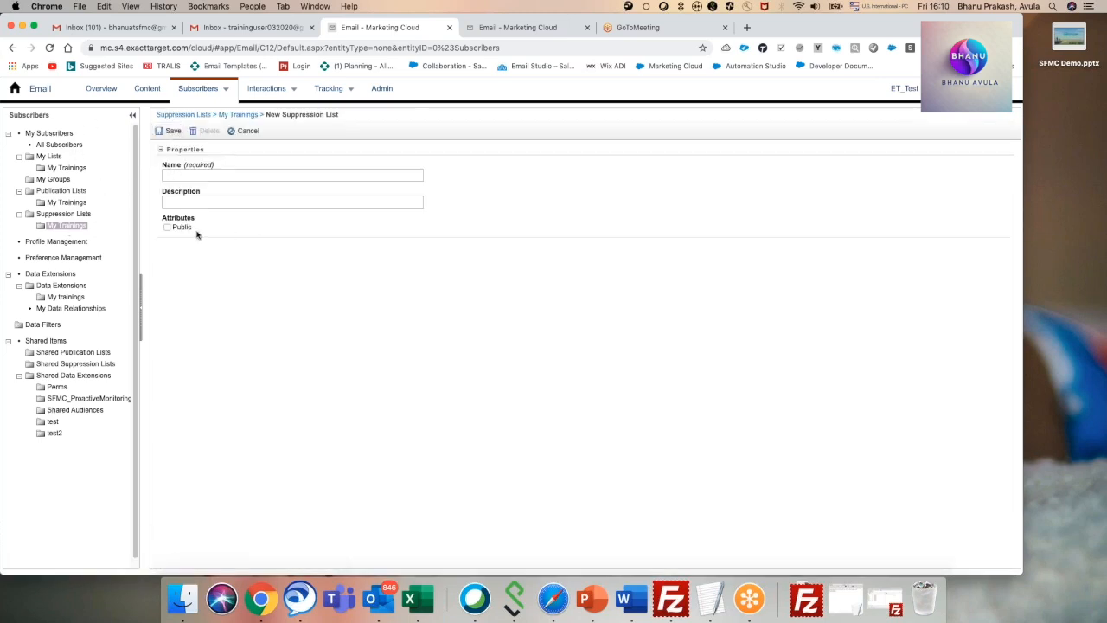
pyautogui.click(240, 116)
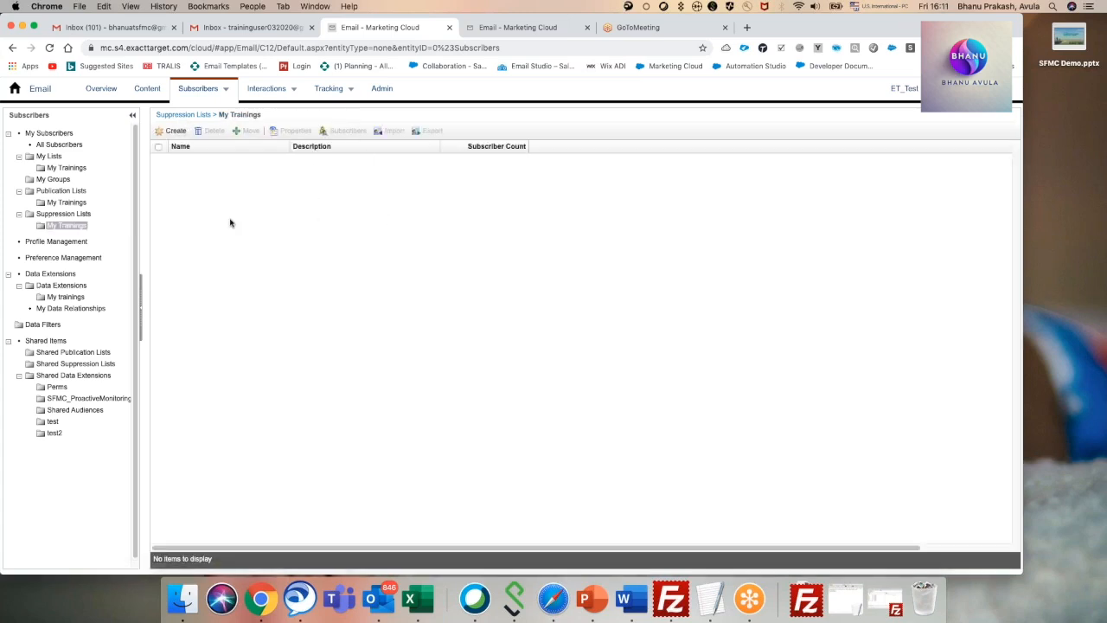
# Examine the subscribers of the testsuppryan suppression list and their unsubscribe dates, then return to the My Trainings suppression folder.
pyautogui.click(66, 214)
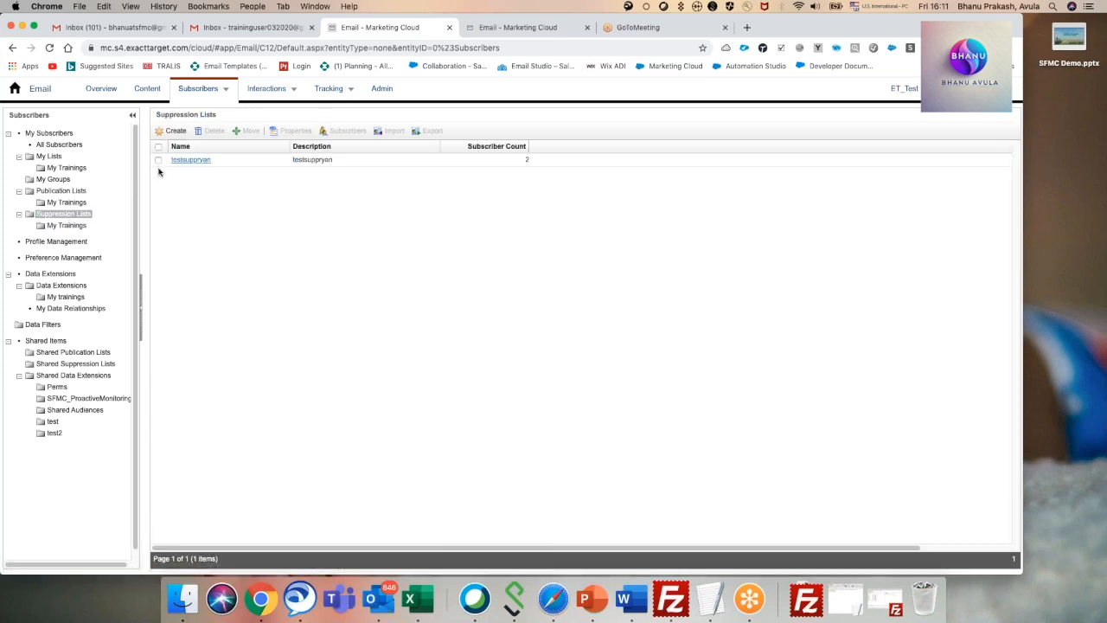
pyautogui.click(158, 160)
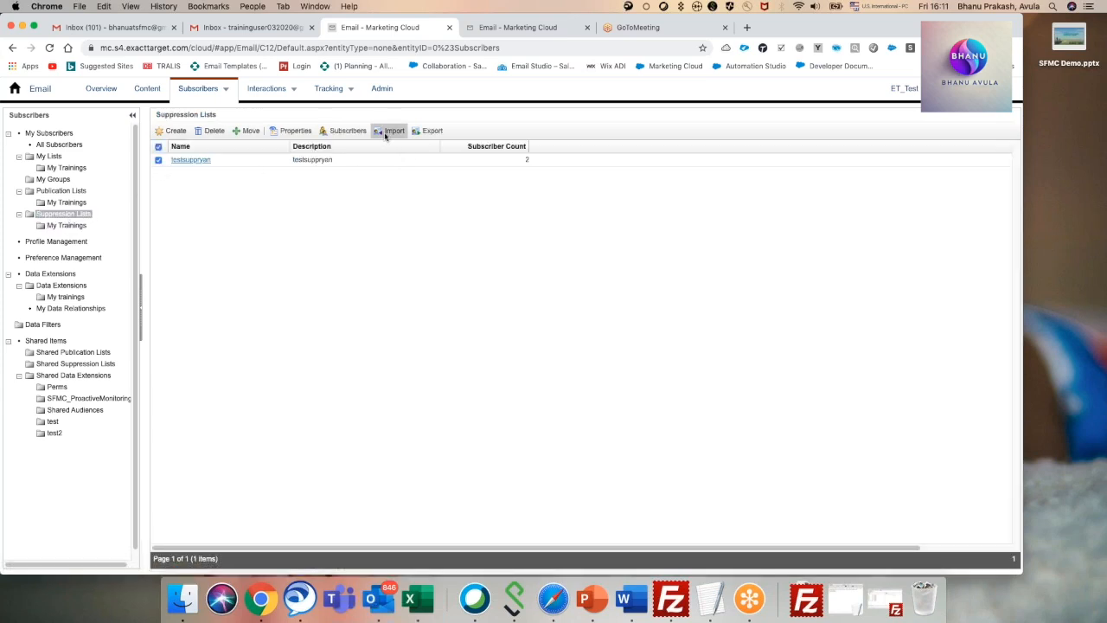
pyautogui.click(159, 161)
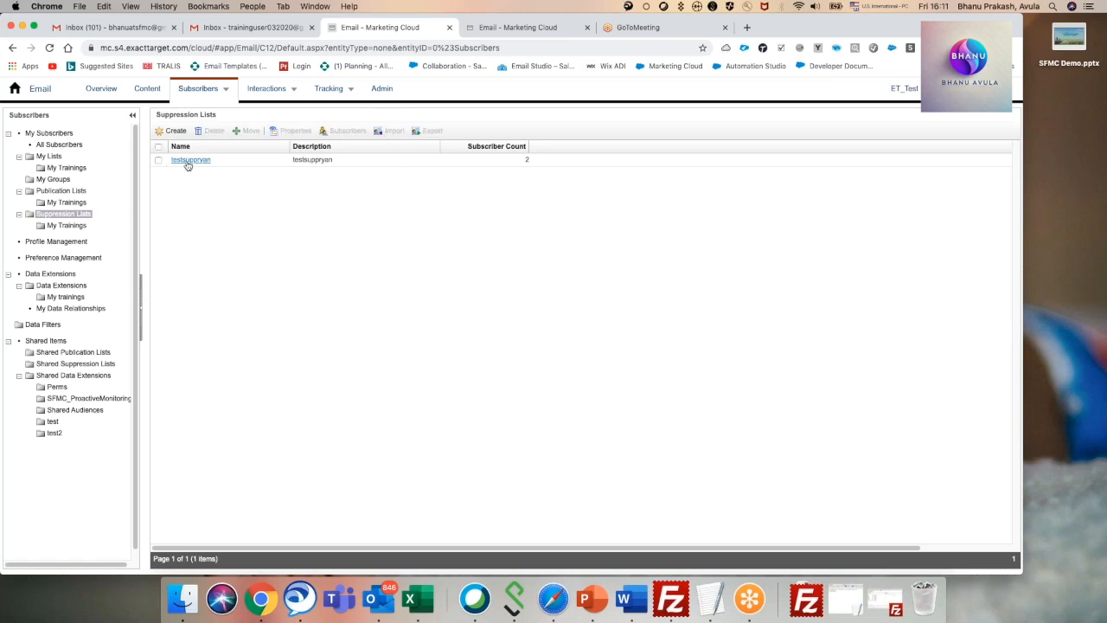
pyautogui.click(189, 160)
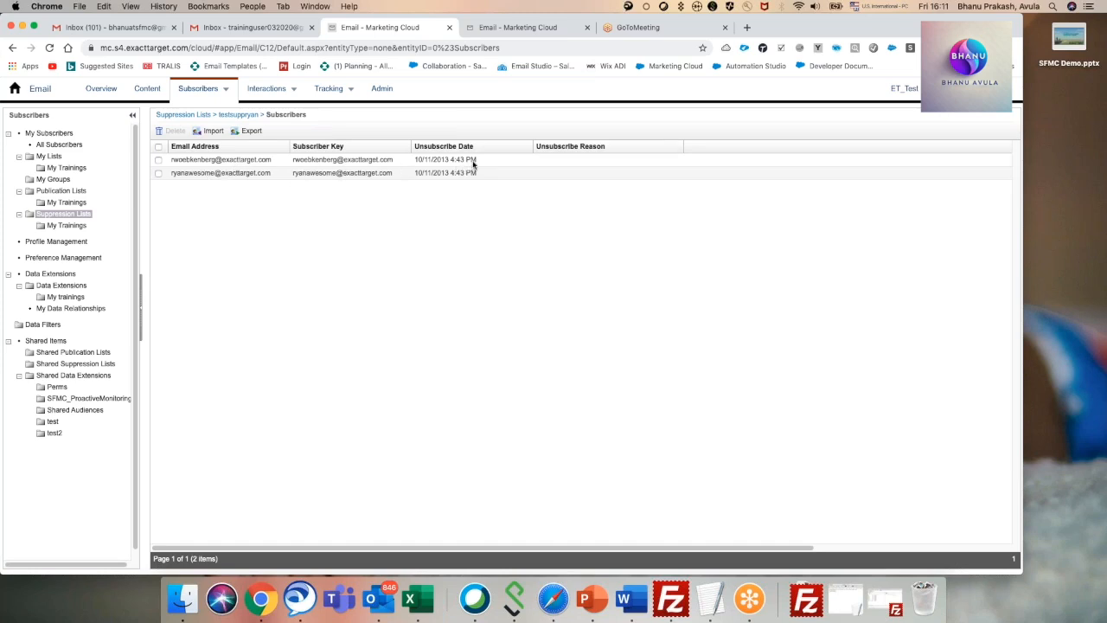
pyautogui.moveTo(475, 163); pyautogui.dragTo(418, 161)
pyautogui.click(455, 192)
pyautogui.click(184, 115)
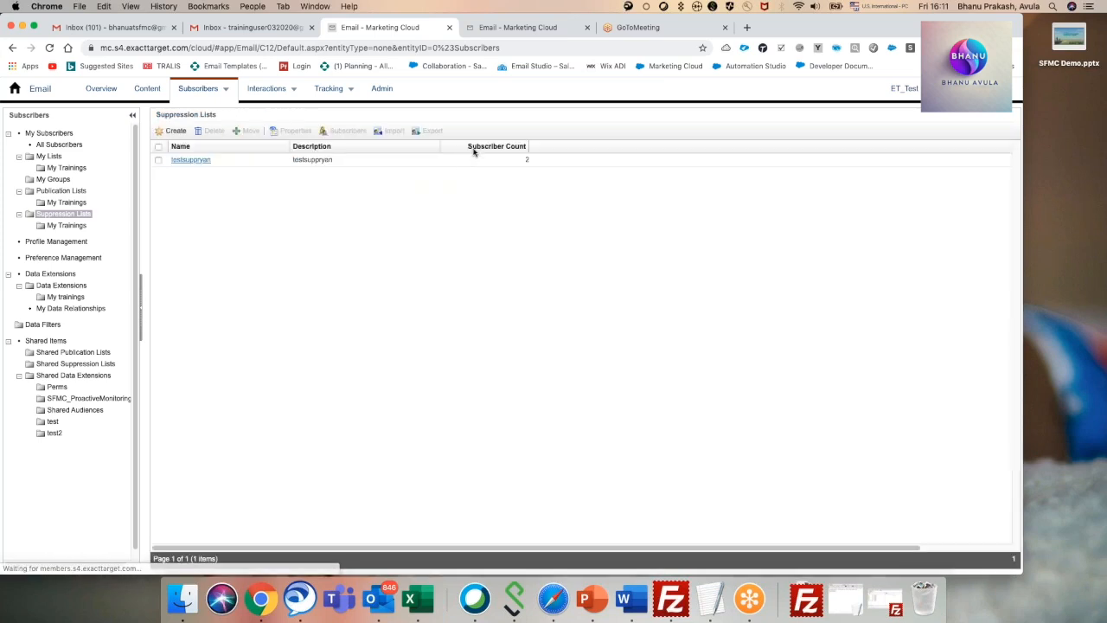
pyautogui.click(64, 227)
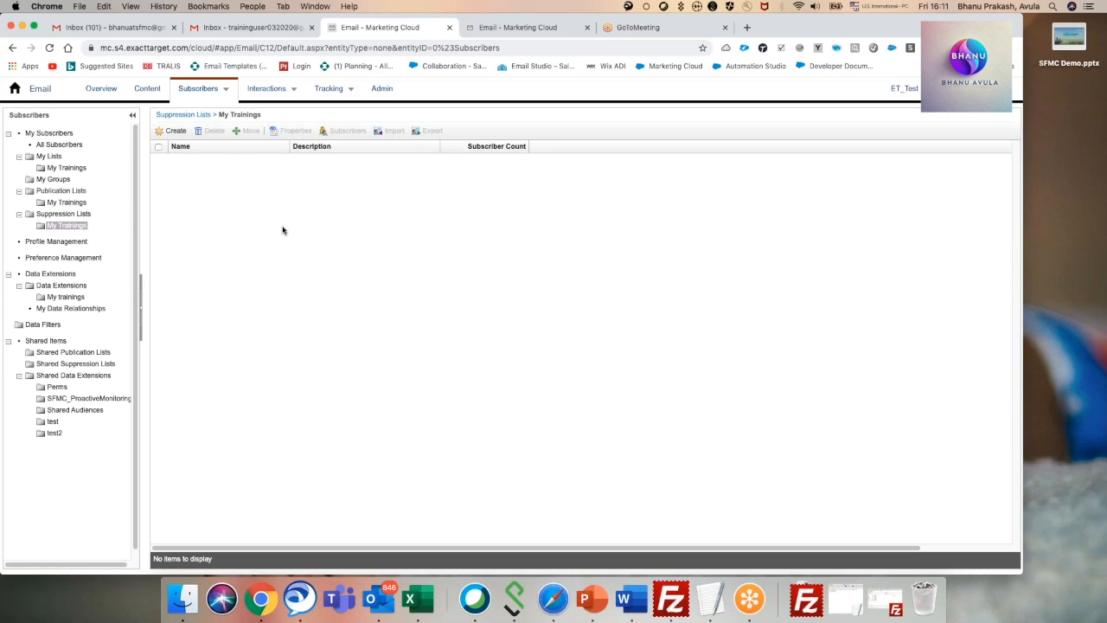
# Look through the Account Settings in the Email Studio administration area.
pyautogui.click(378, 95)
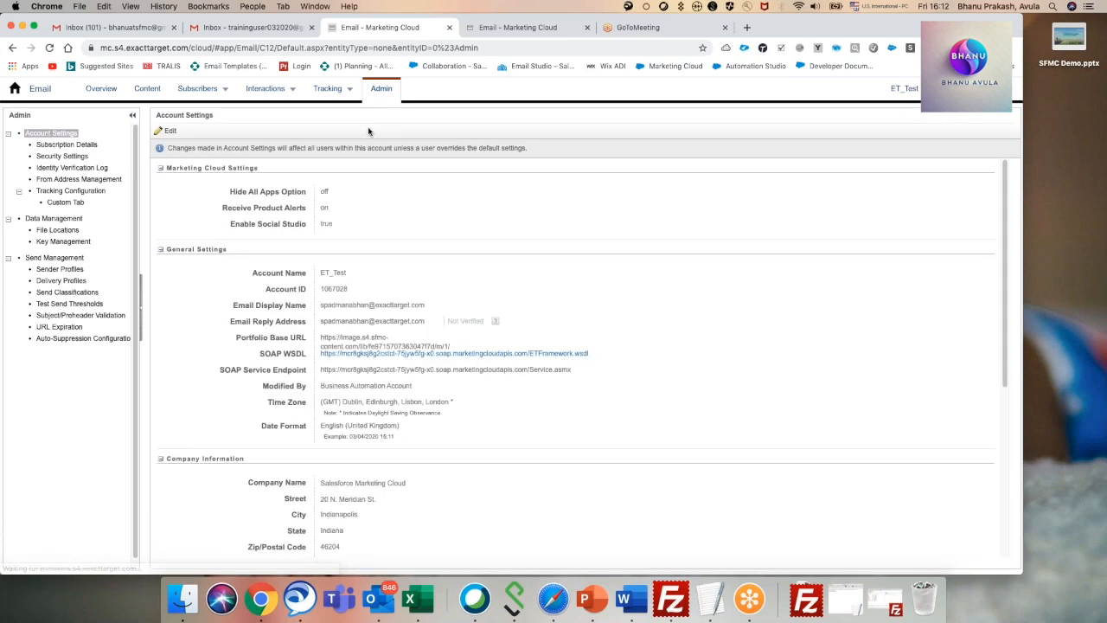
pyautogui.scroll(-1, 450, 218)
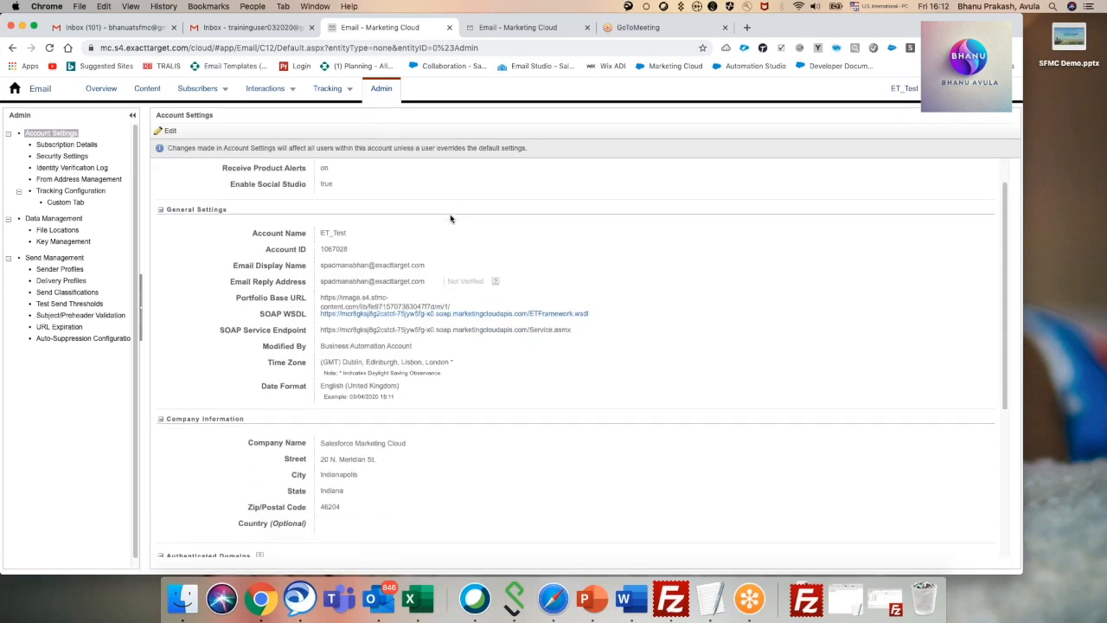
pyautogui.scroll(1, 450, 218)
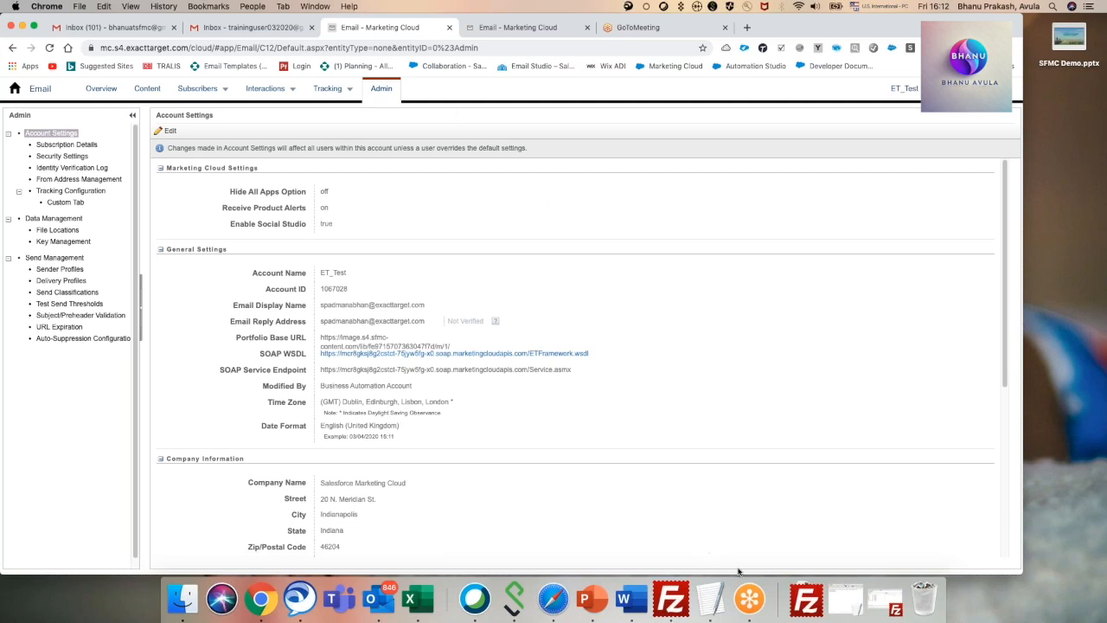
# Switch to the open TextEdit note and add the line "Registraion Page" below the existing text.
pyautogui.click(837, 612)
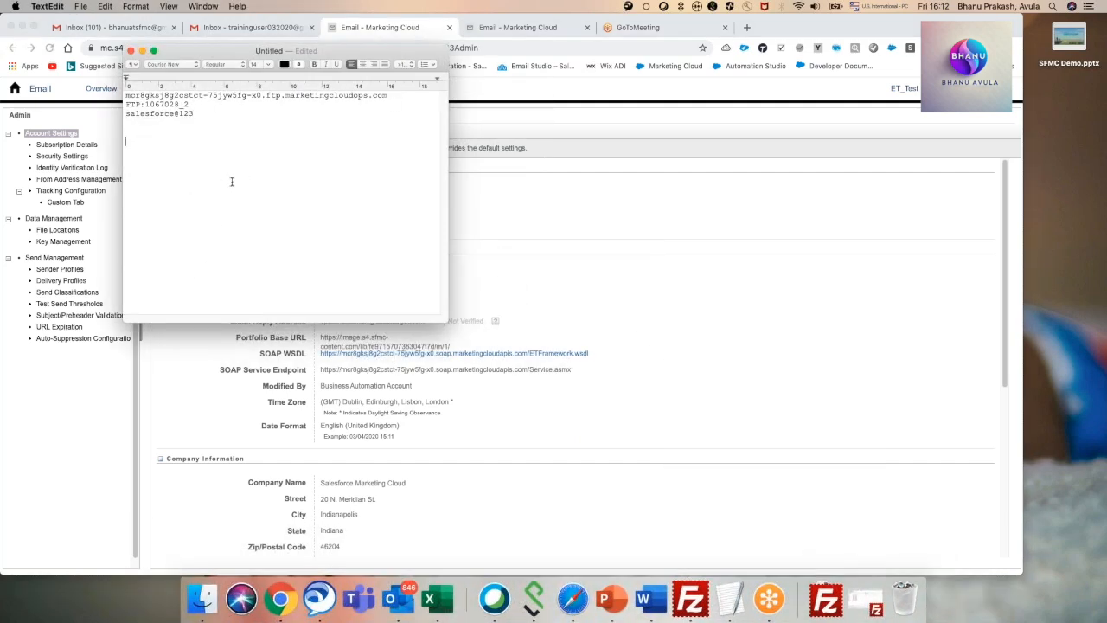
pyautogui.write('Reegustraion PAge')
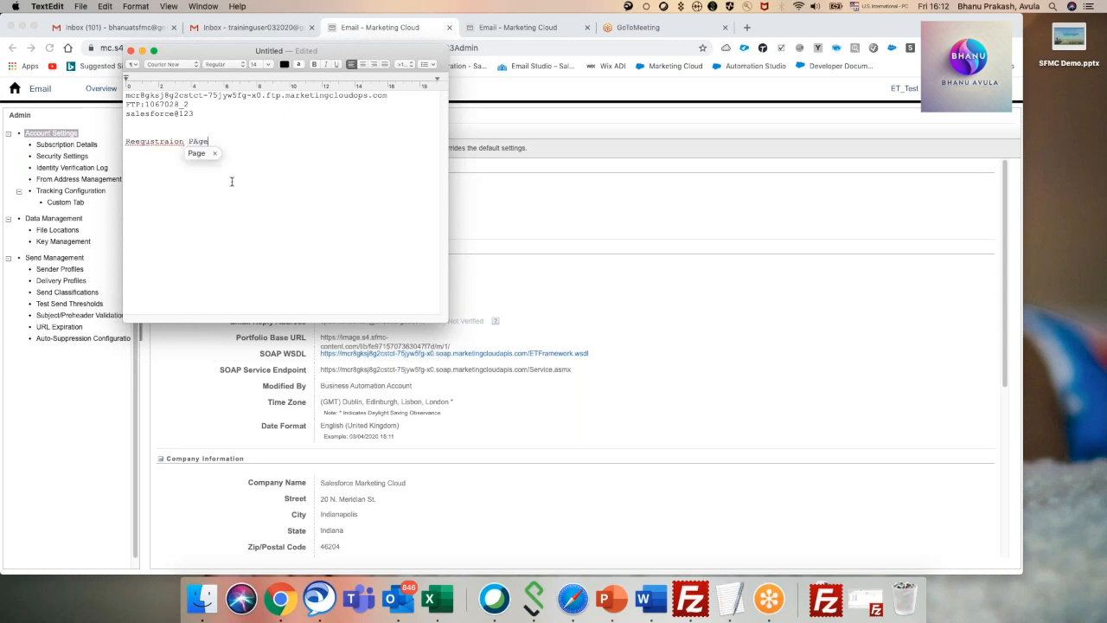
pyautogui.click(141, 141)
pyautogui.press('BackSpace')
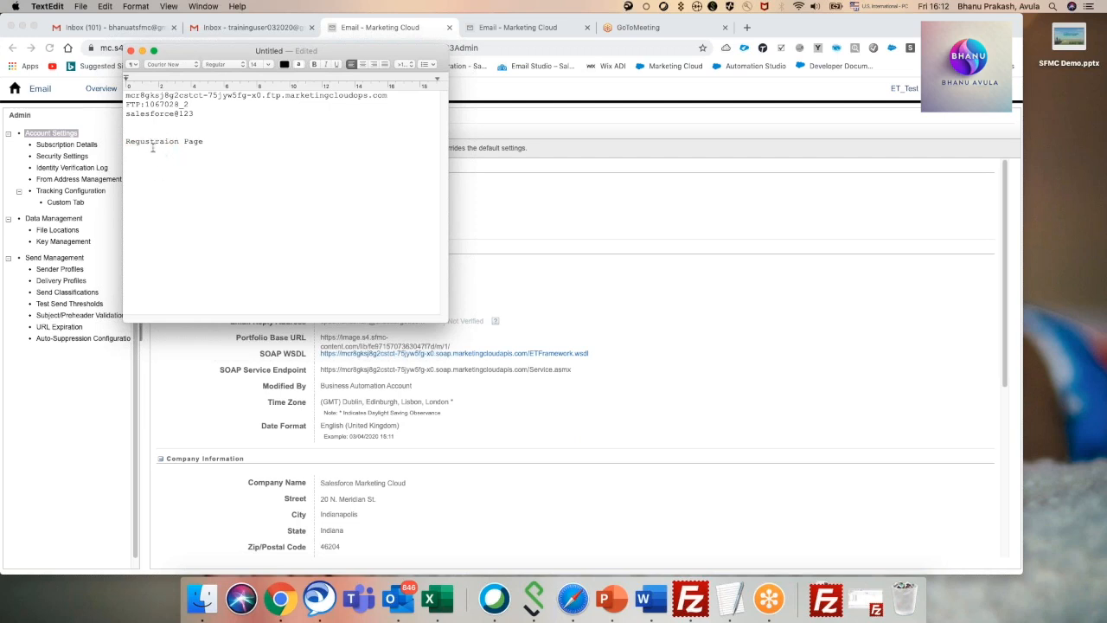
pyautogui.click(145, 141)
pyautogui.press('BackSpace')
pyautogui.write('i')
# Add the lines "Successful message" and "Offer email" below the page line, separated by blank lines.
pyautogui.click(205, 141)
pyautogui.press('Return')
pyautogui.write('Successful')
pyautogui.write(' message')
pyautogui.write('Offer')
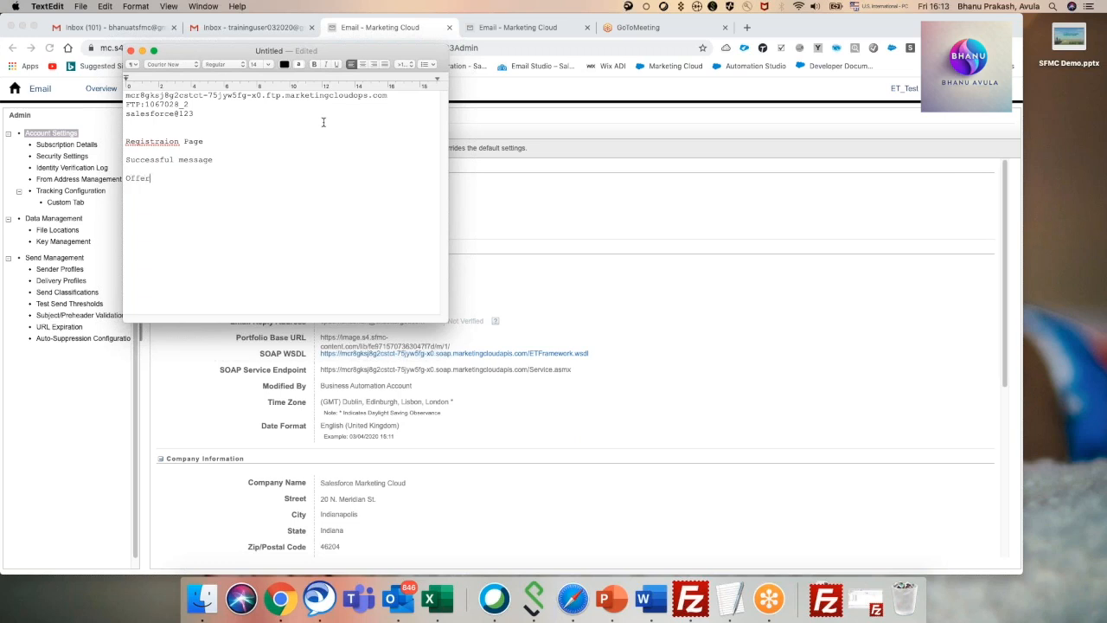
pyautogui.write(' email')
# Review the registration page, successful message and offer email lines in the note, highlighting them one at a time.
pyautogui.moveTo(207, 142); pyautogui.dragTo(125, 141)
pyautogui.moveTo(214, 160); pyautogui.dragTo(122, 162)
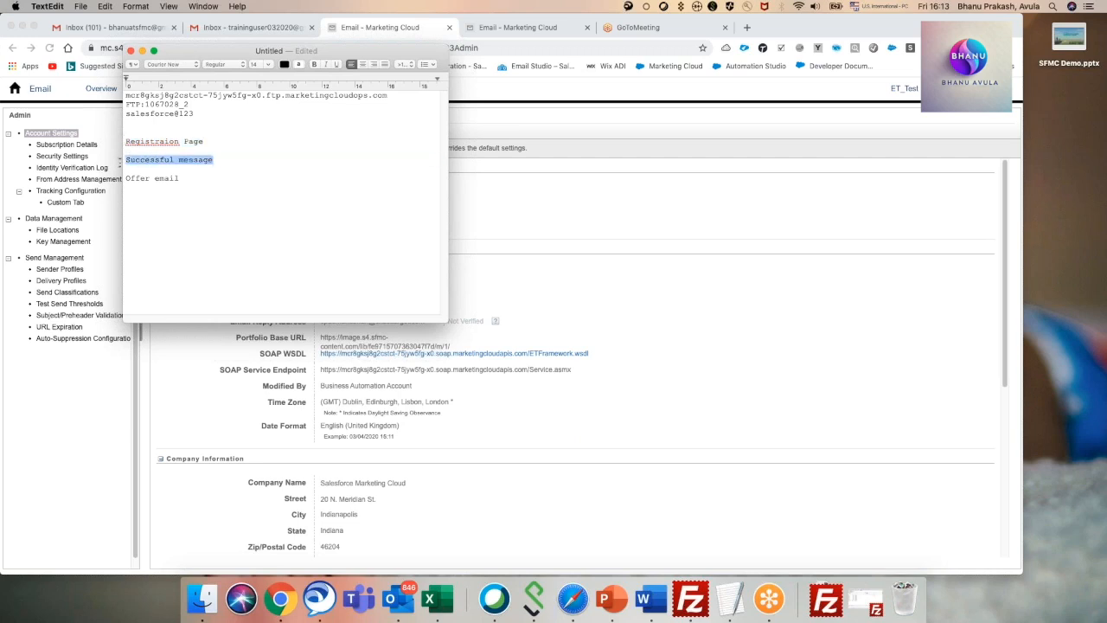
pyautogui.click(205, 141)
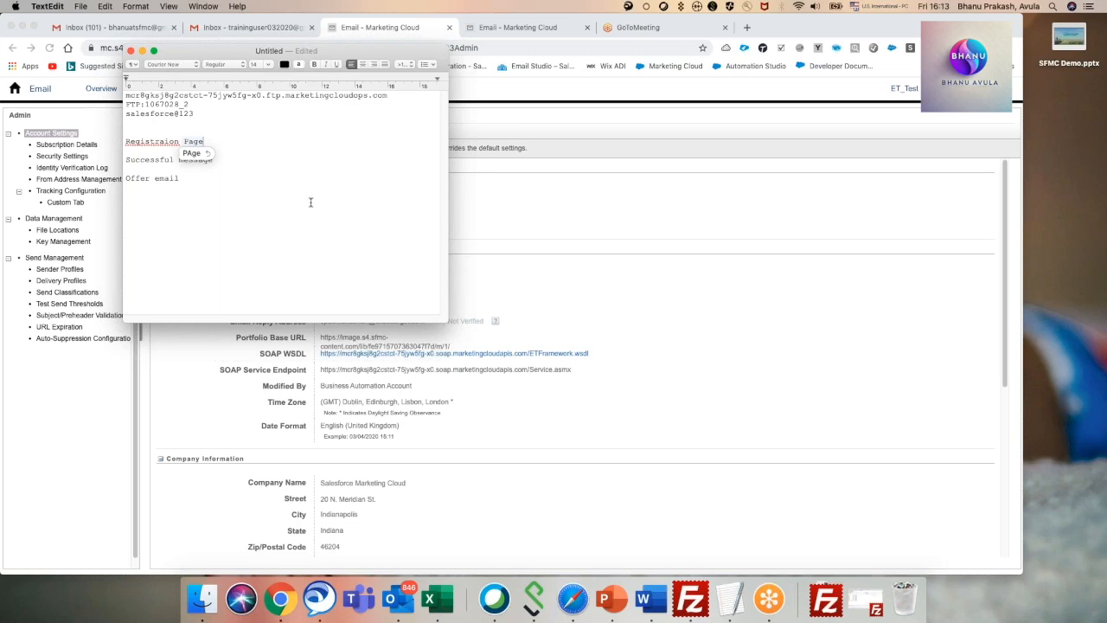
pyautogui.click(246, 169)
pyautogui.moveTo(230, 161); pyautogui.dragTo(126, 158)
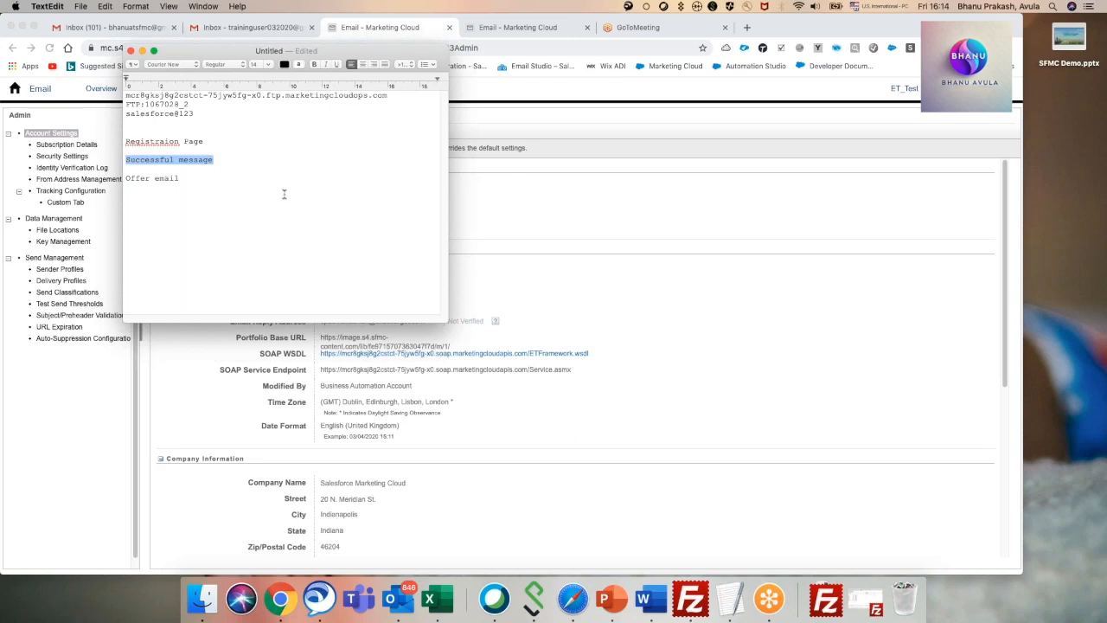
pyautogui.moveTo(205, 189); pyautogui.dragTo(125, 179)
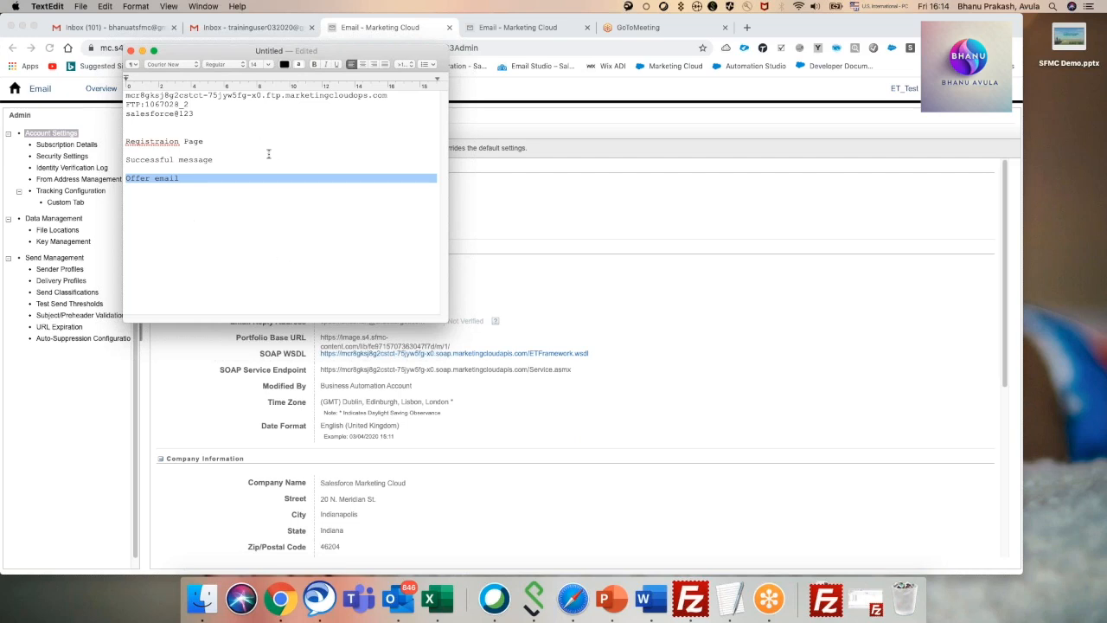
pyautogui.moveTo(227, 56); pyautogui.dragTo(401, 143)
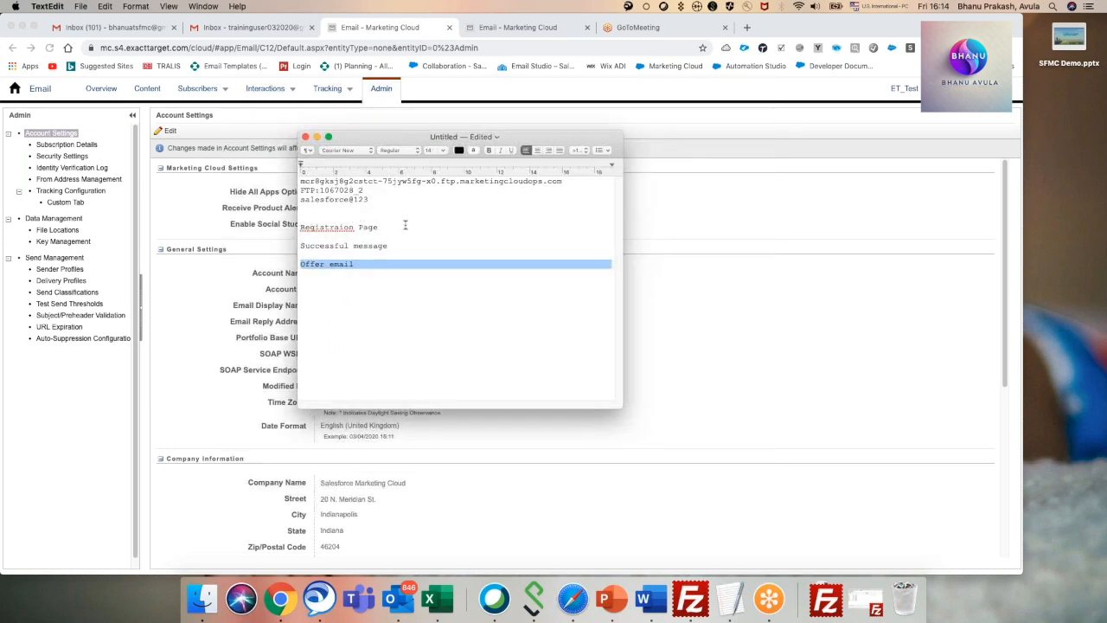
pyautogui.click(413, 274)
pyautogui.click(382, 229)
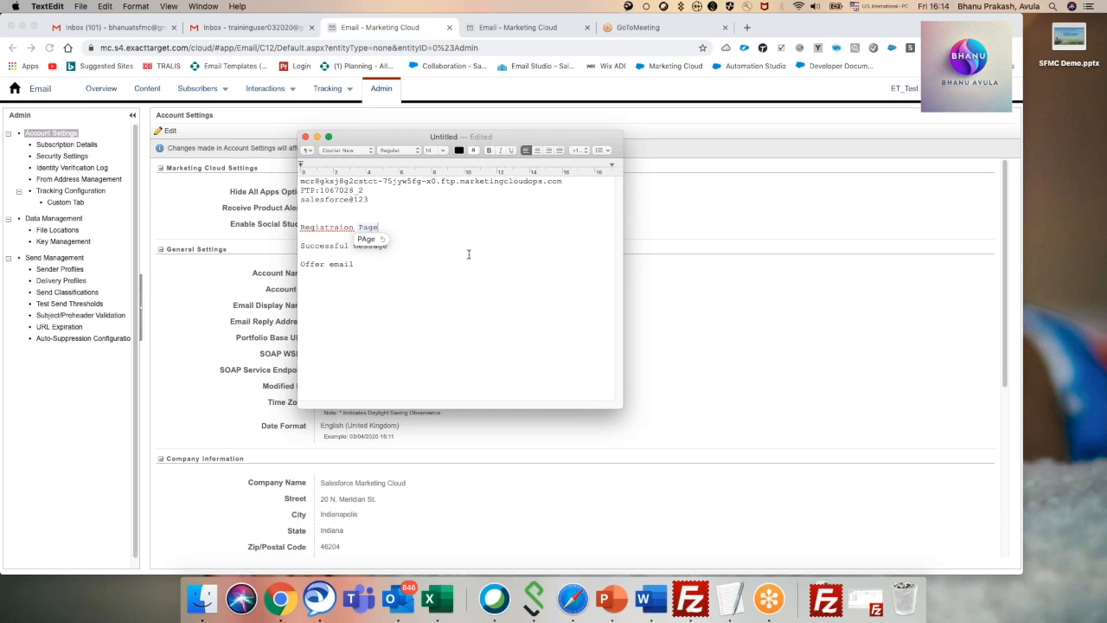
pyautogui.click(399, 248)
pyautogui.moveTo(398, 248); pyautogui.dragTo(301, 245)
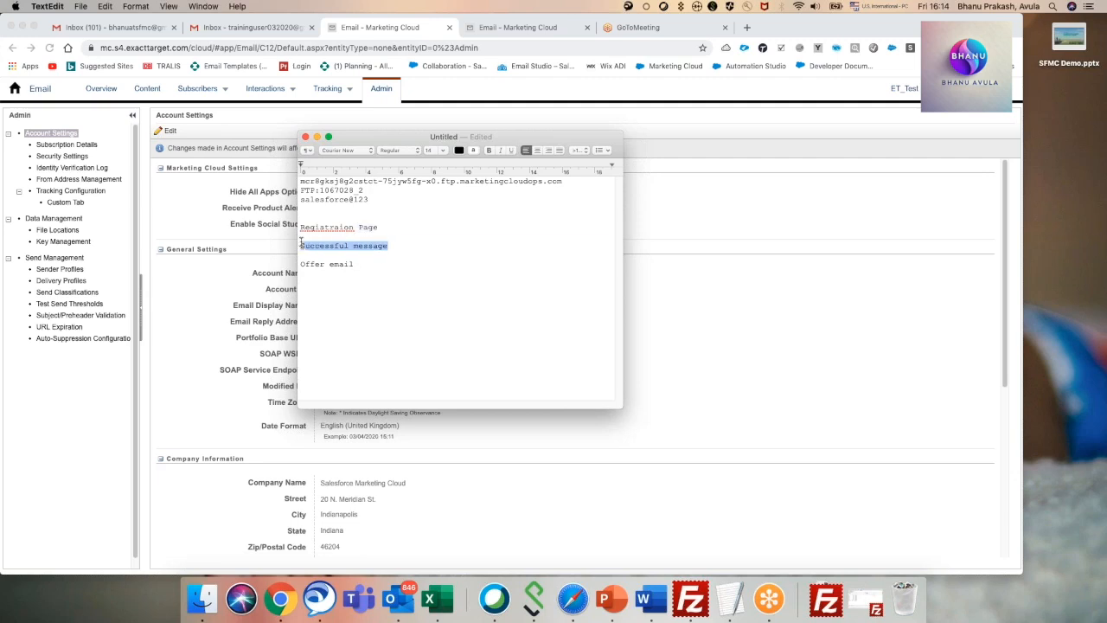
pyautogui.click(409, 248)
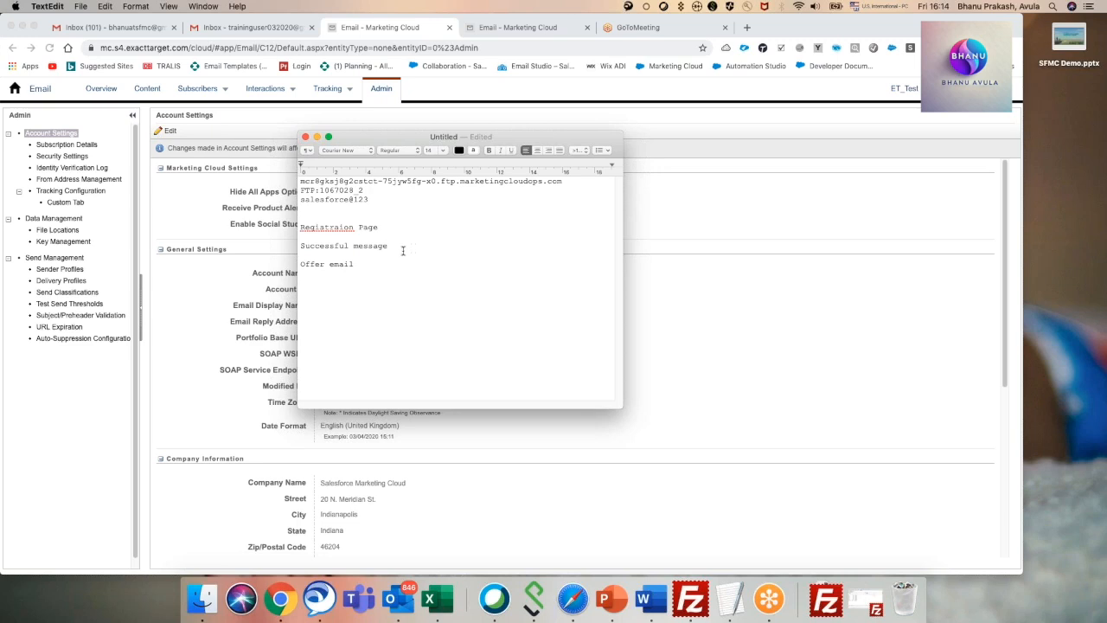
# Go over the successful message and offer email lines in the note again by highlighting each, dismissing the calendar reminder.
pyautogui.moveTo(388, 248); pyautogui.dragTo(300, 246)
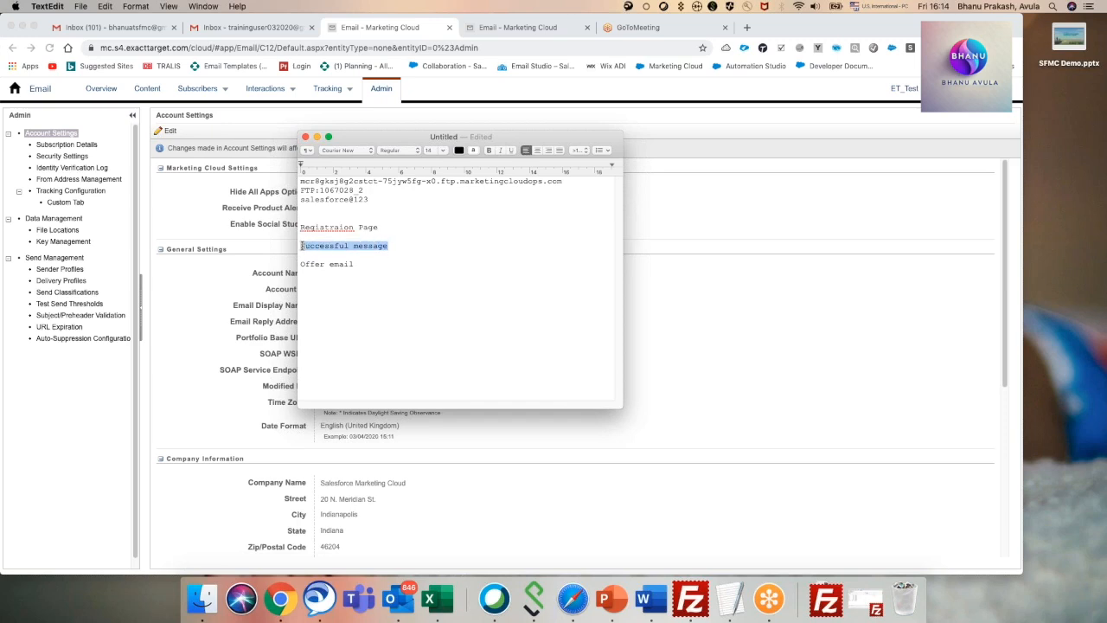
pyautogui.click(390, 254)
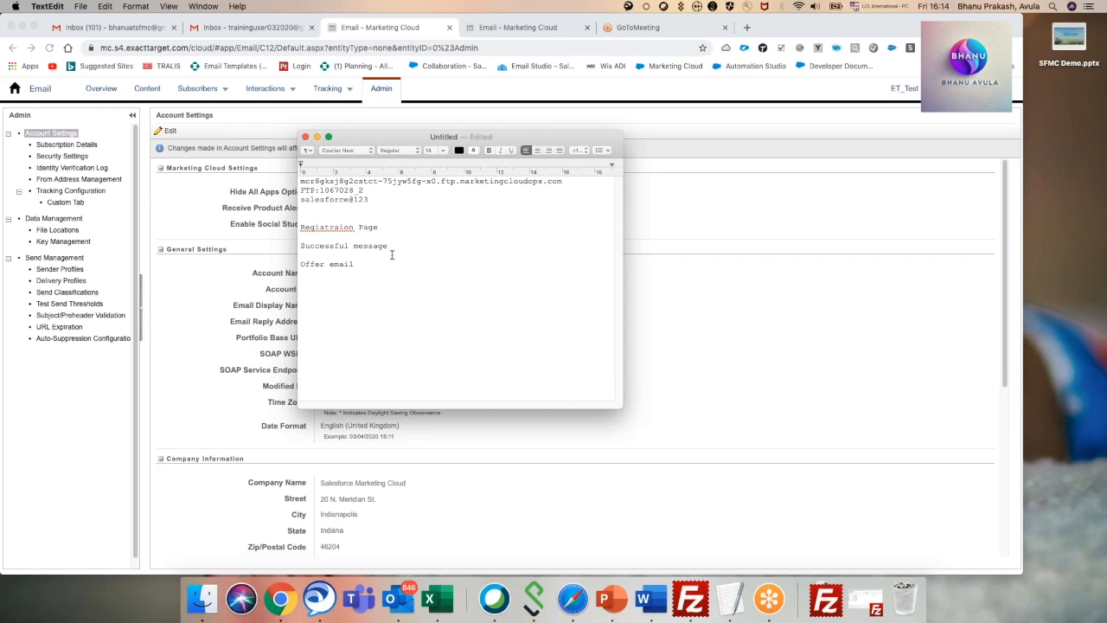
pyautogui.moveTo(354, 264); pyautogui.dragTo(300, 265)
pyautogui.click(357, 293)
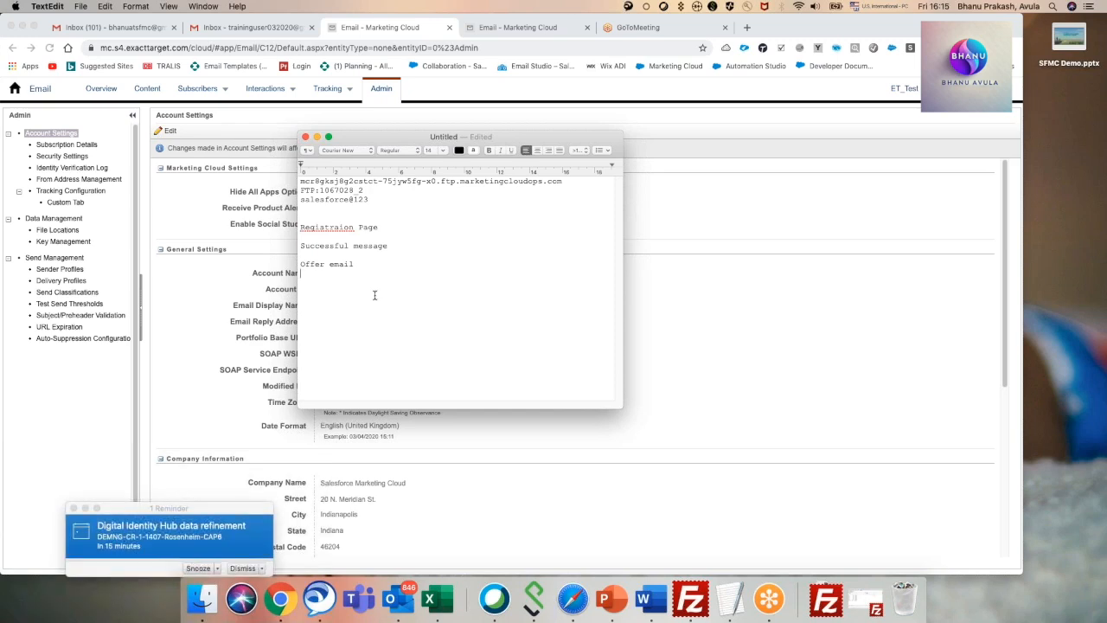
pyautogui.click(243, 568)
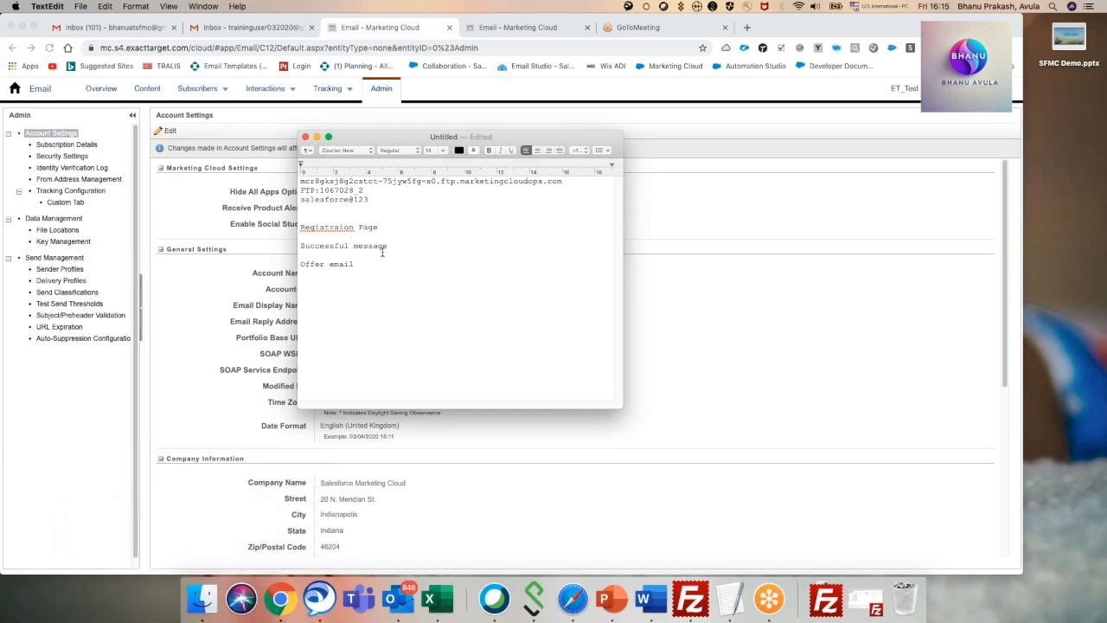
pyautogui.moveTo(390, 247); pyautogui.dragTo(302, 246)
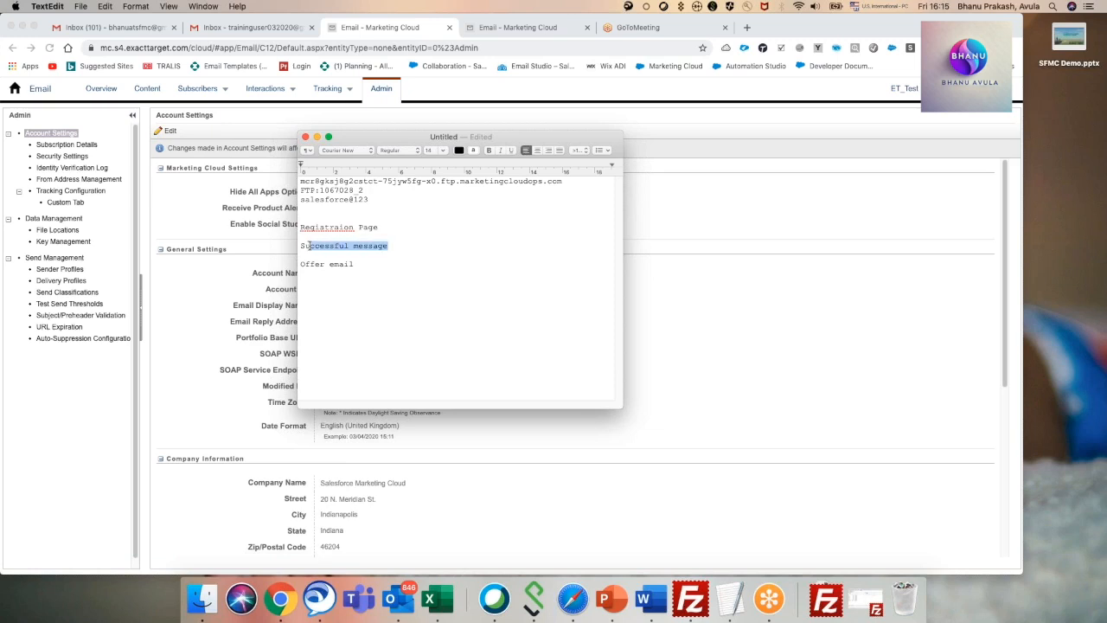
pyautogui.click(362, 268)
pyautogui.moveTo(361, 268); pyautogui.dragTo(301, 264)
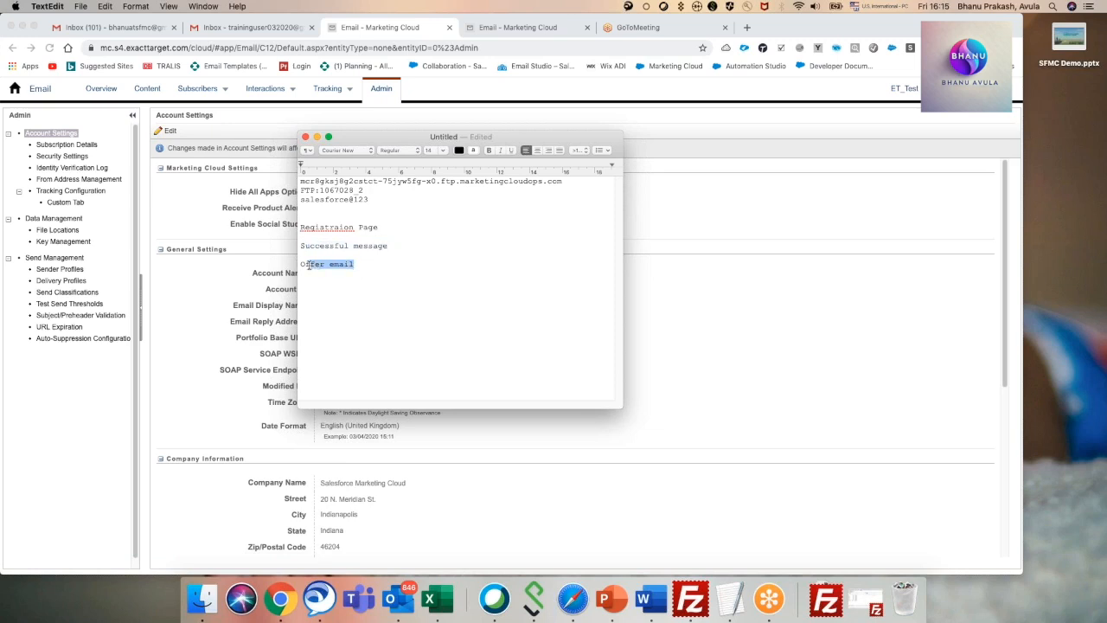
# Add the lines "Offer2" and "Offer3" below the offer email line in the note.
pyautogui.click(373, 283)
pyautogui.press('Return')
pyautogui.press('Return')
pyautogui.write('Offer1')
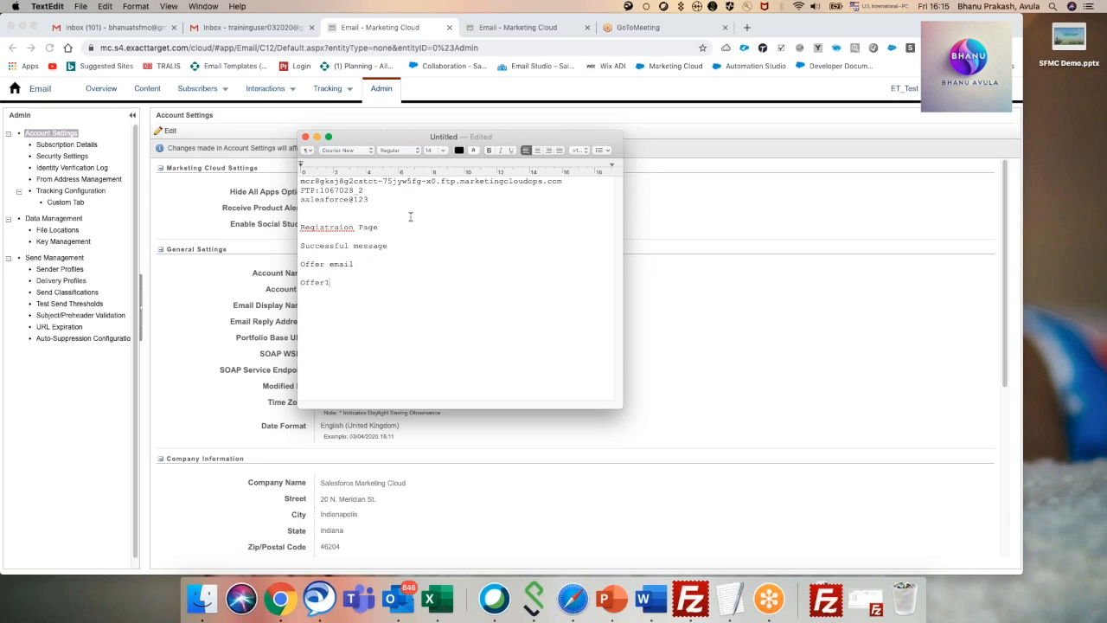
pyautogui.press('BackSpace')
pyautogui.write('2')
pyautogui.press('Return')
pyautogui.write('Offer3')
# Switch back to Marketing Cloud and open the subscribers of et_test_bu_supp_list in the Auto-Suppression Configuration.
pyautogui.click(182, 223)
pyautogui.click(99, 341)
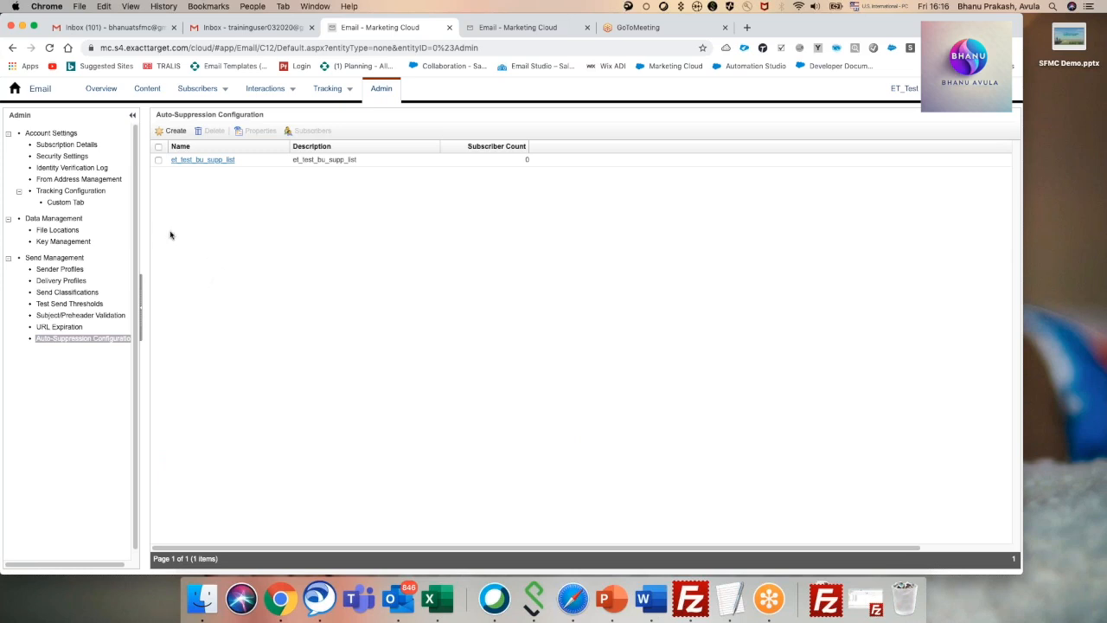
pyautogui.click(182, 163)
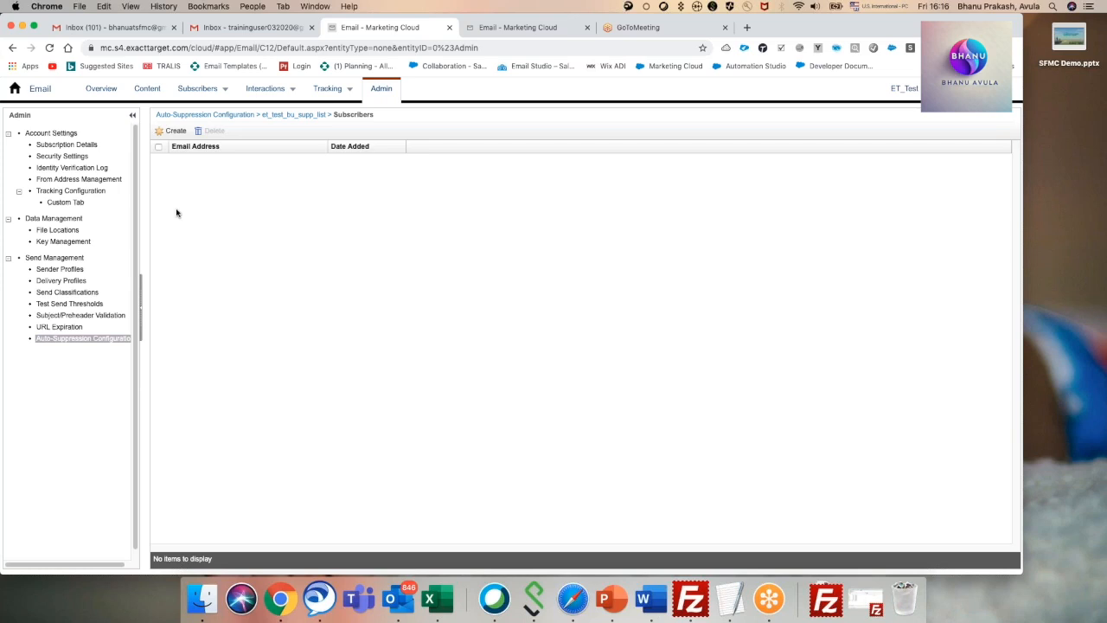
# View the blank new-subscriber form of the suppression list, cancel it and return to the auto-suppression list overview.
pyautogui.click(173, 134)
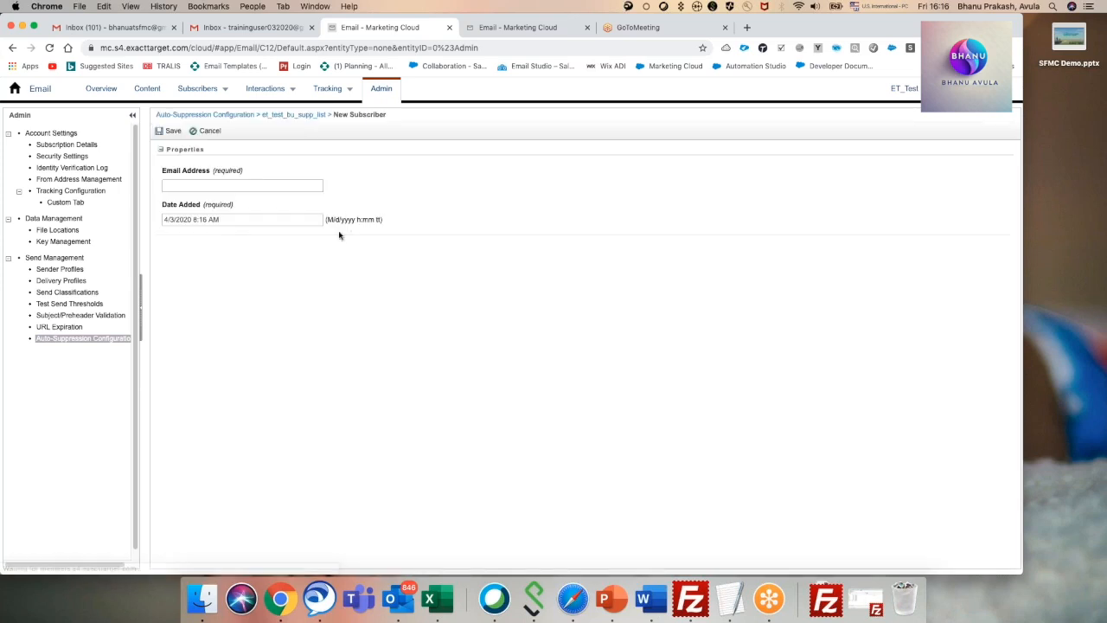
pyautogui.click(187, 185)
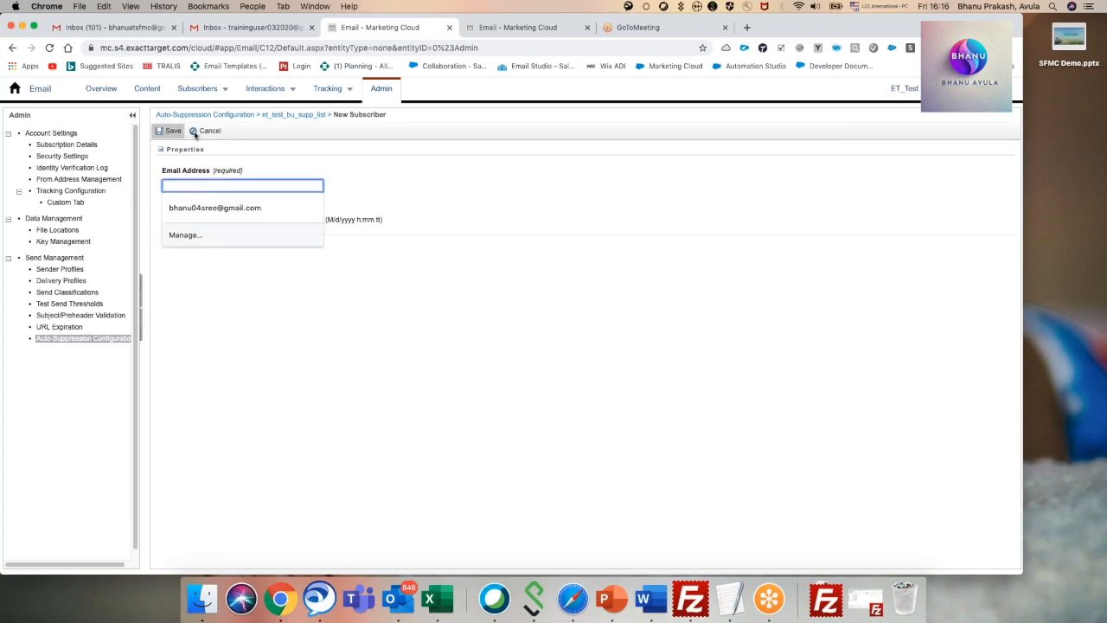
pyautogui.click(210, 132)
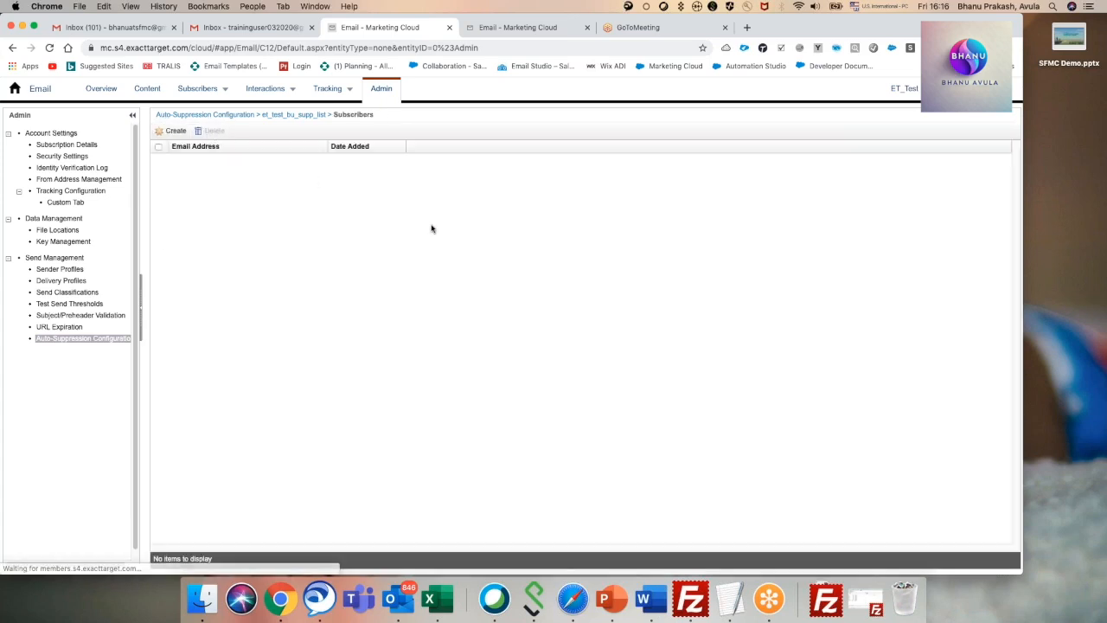
pyautogui.click(213, 116)
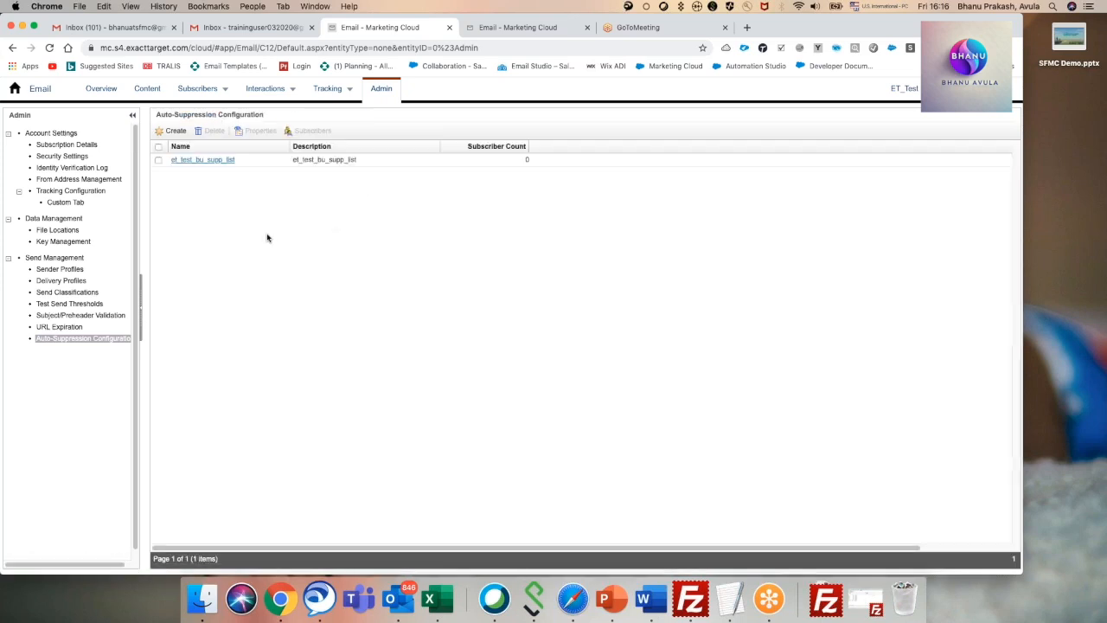
# Start a new auto-suppression list and set its CAN-SPAM classification type to Transactional.
pyautogui.click(171, 131)
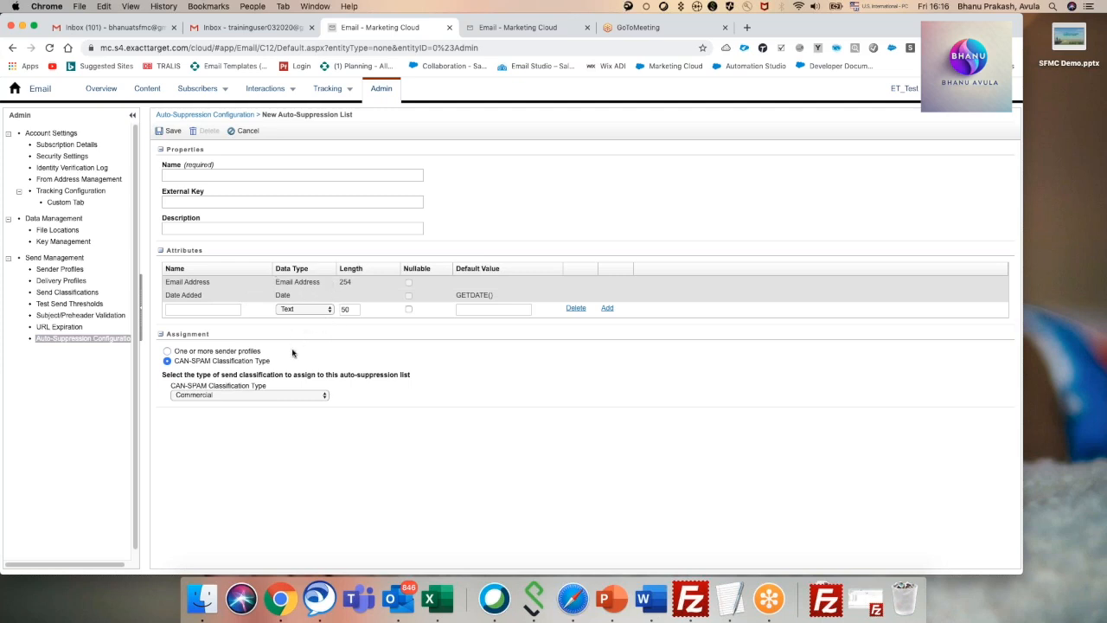
pyautogui.click(243, 397)
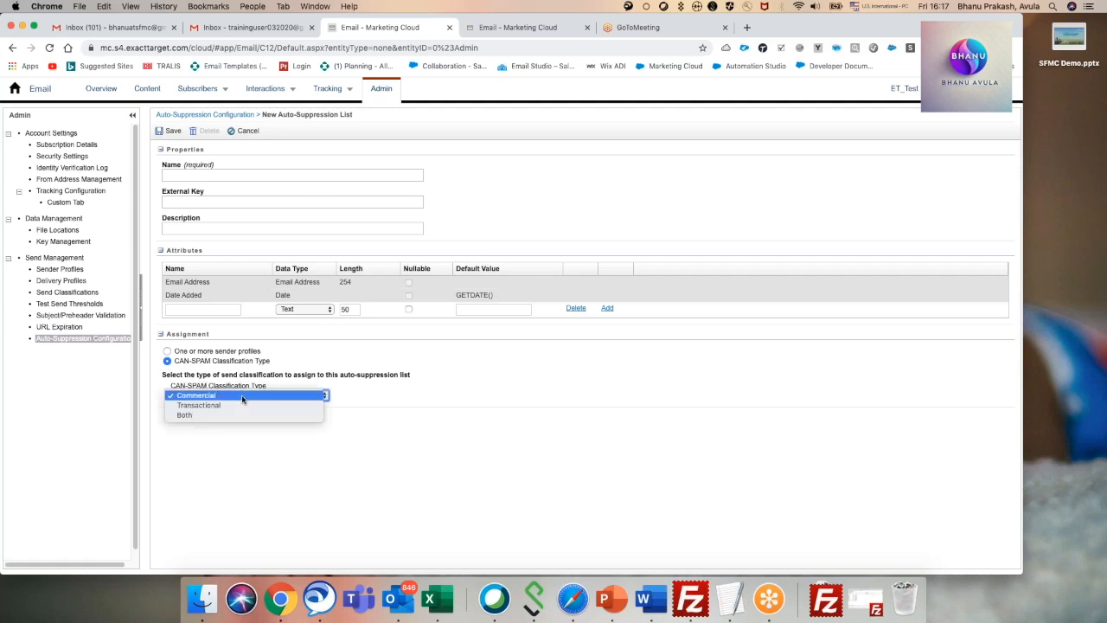
pyautogui.click(225, 406)
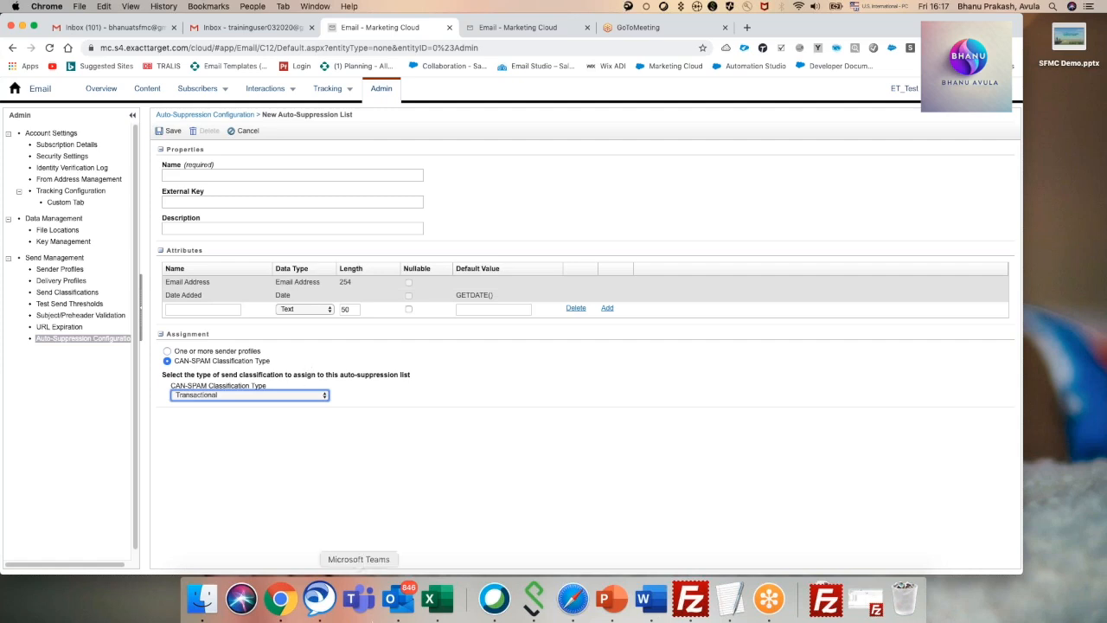
# Consult the offer lines in the TextEdit note and return to the new auto-suppression list form.
pyautogui.click(728, 598)
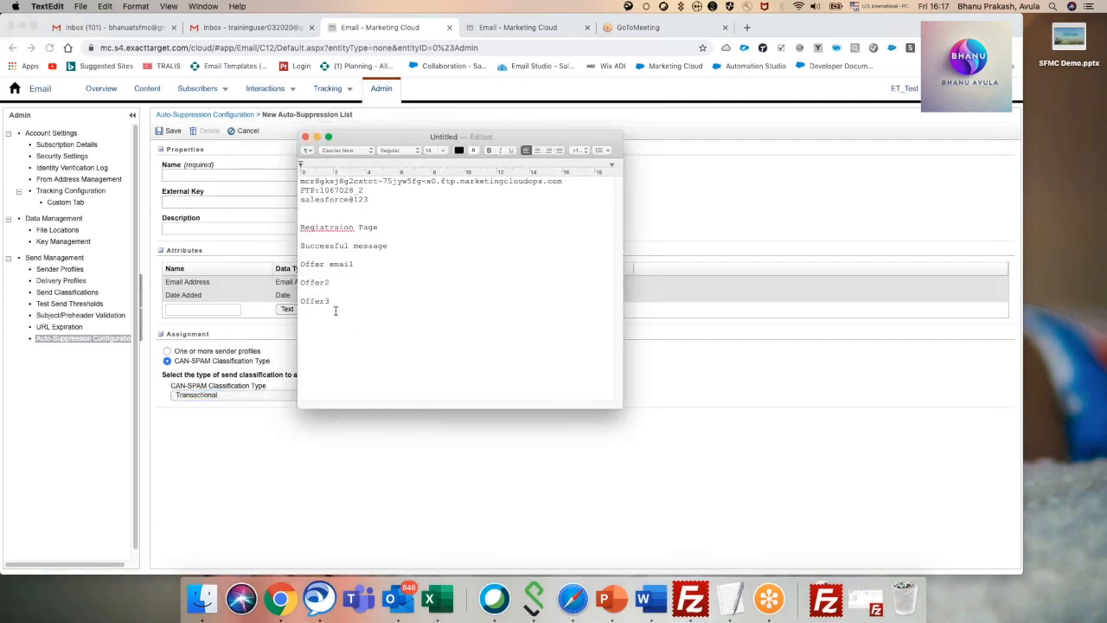
pyautogui.click(359, 266)
pyautogui.click(321, 283)
pyautogui.click(271, 324)
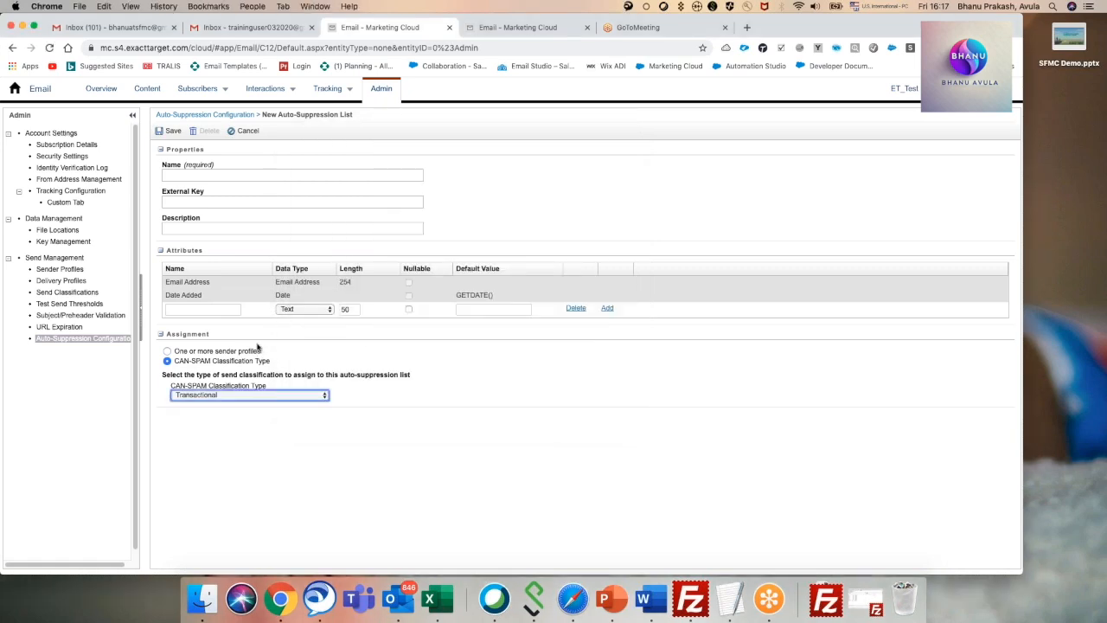
# Examine the new list's assignment options, comparing the sender profile selection with the CAN-SPAM classification types.
pyautogui.click(249, 395)
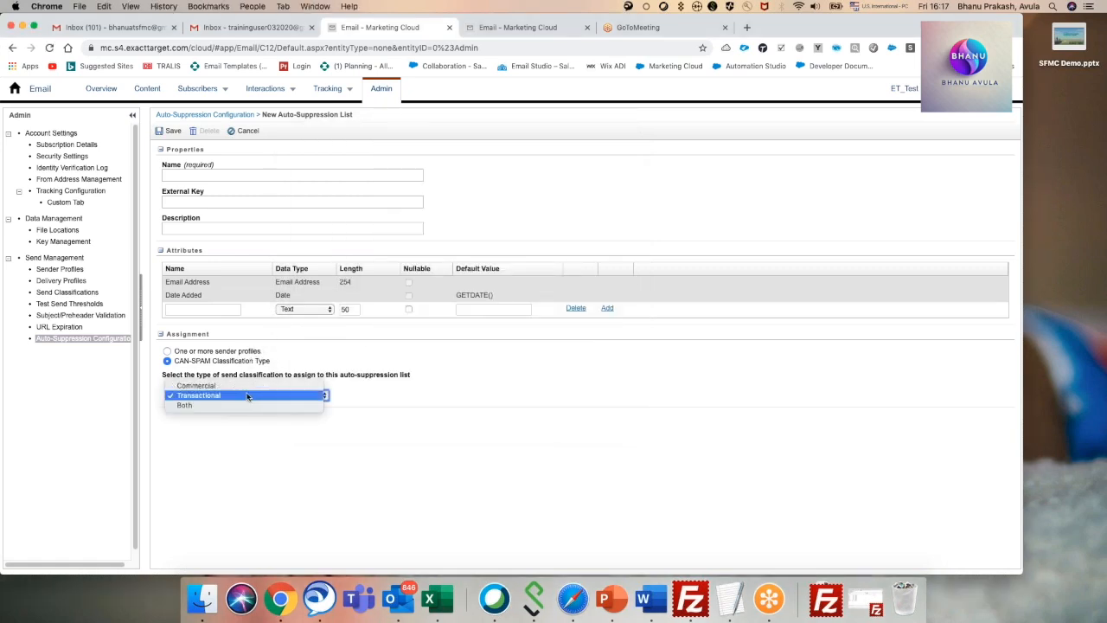
pyautogui.click(347, 347)
pyautogui.click(169, 351)
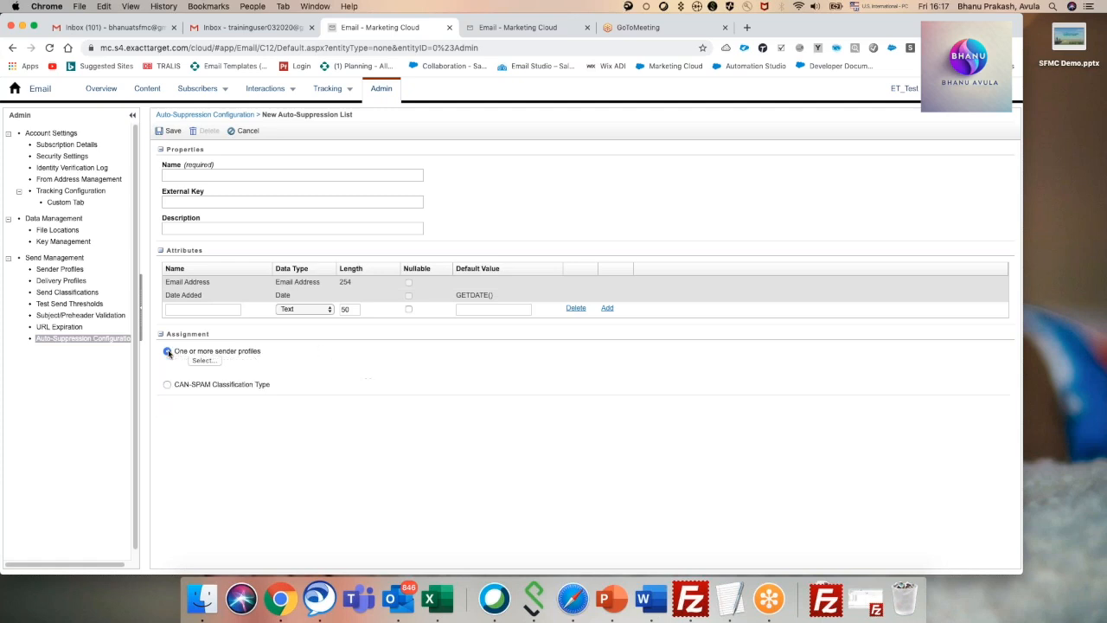
pyautogui.click(211, 361)
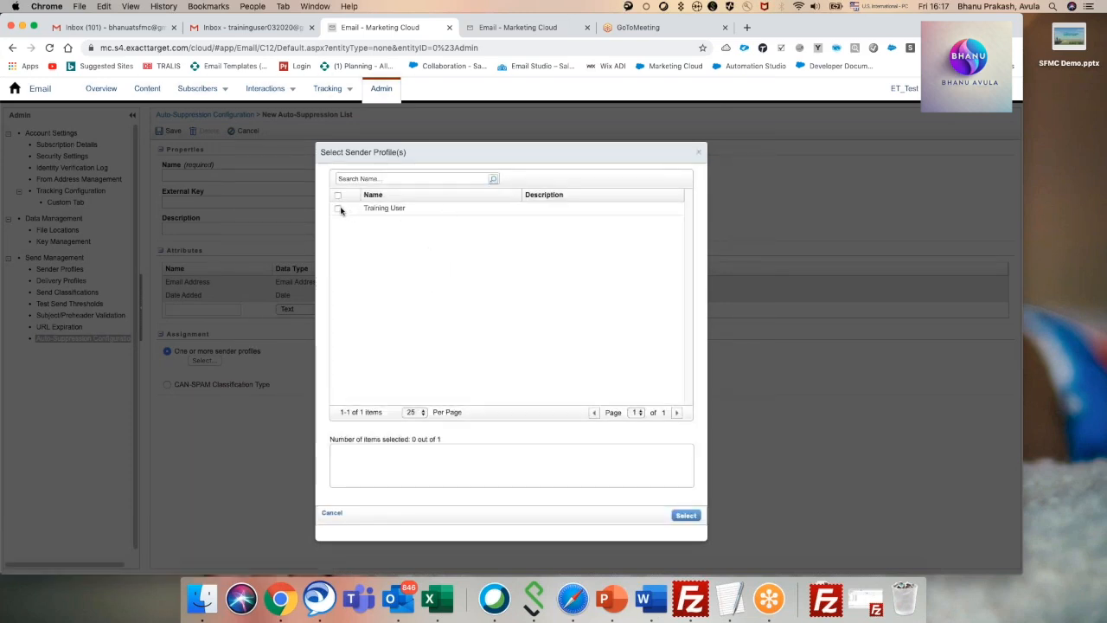
pyautogui.click(699, 153)
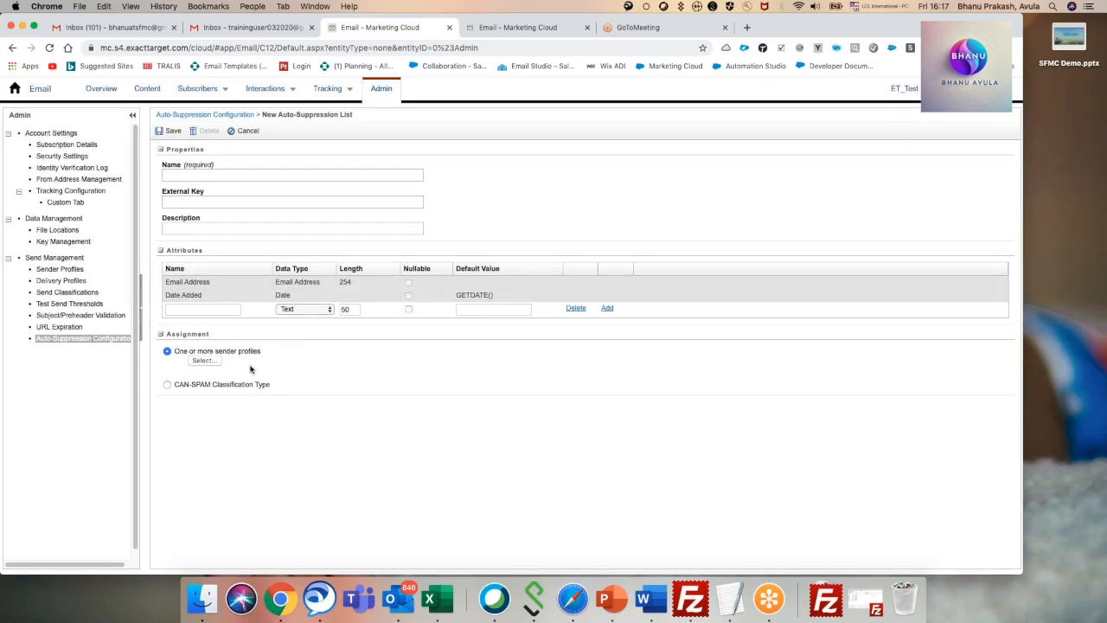
pyautogui.click(167, 386)
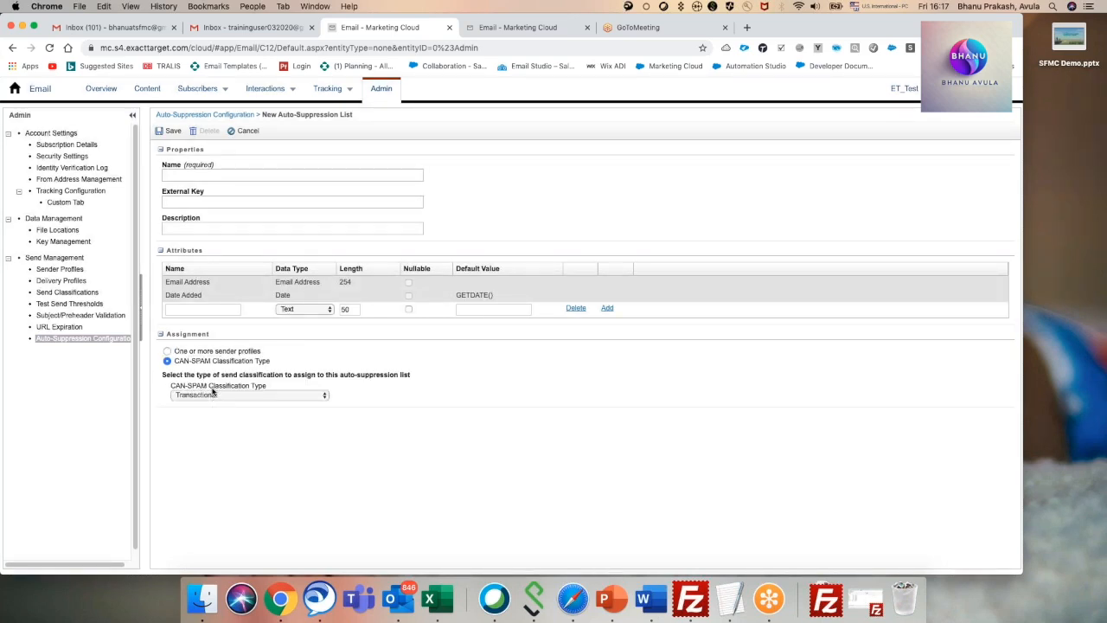
pyautogui.click(220, 396)
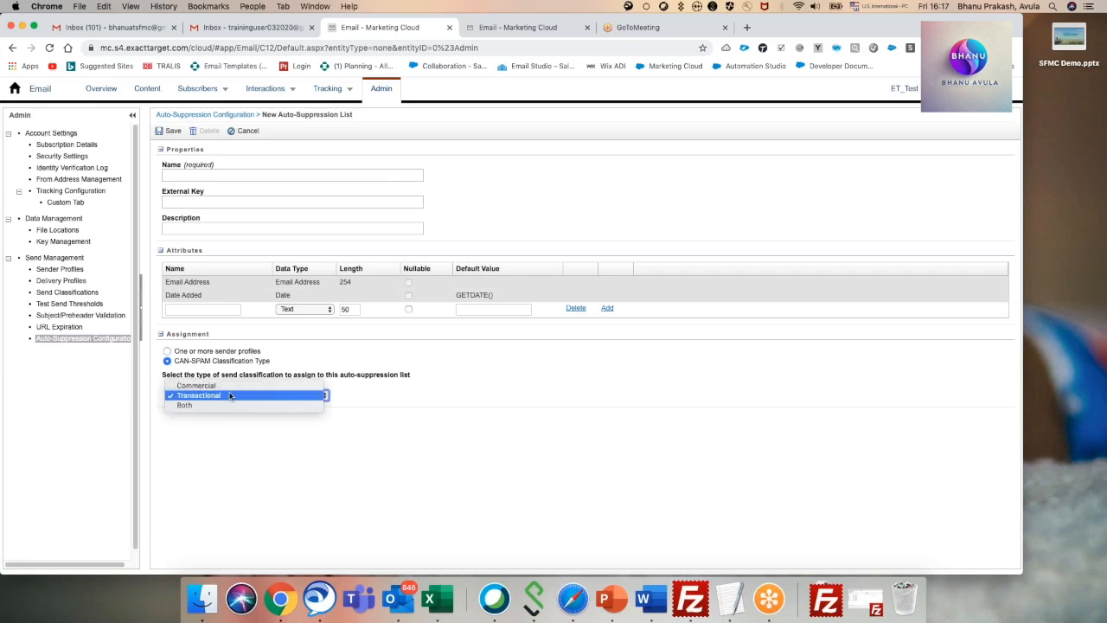
pyautogui.click(428, 361)
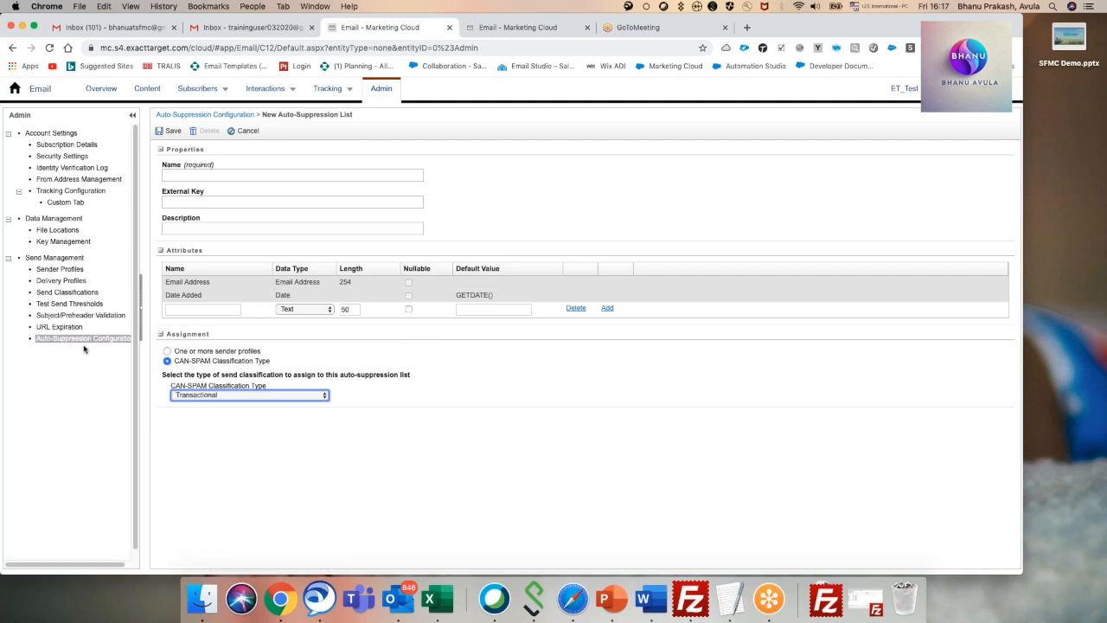
# Leave the suppression list form for the Marketing Cloud dashboard and open Automation Studio.
pyautogui.moveTo(15, 97)
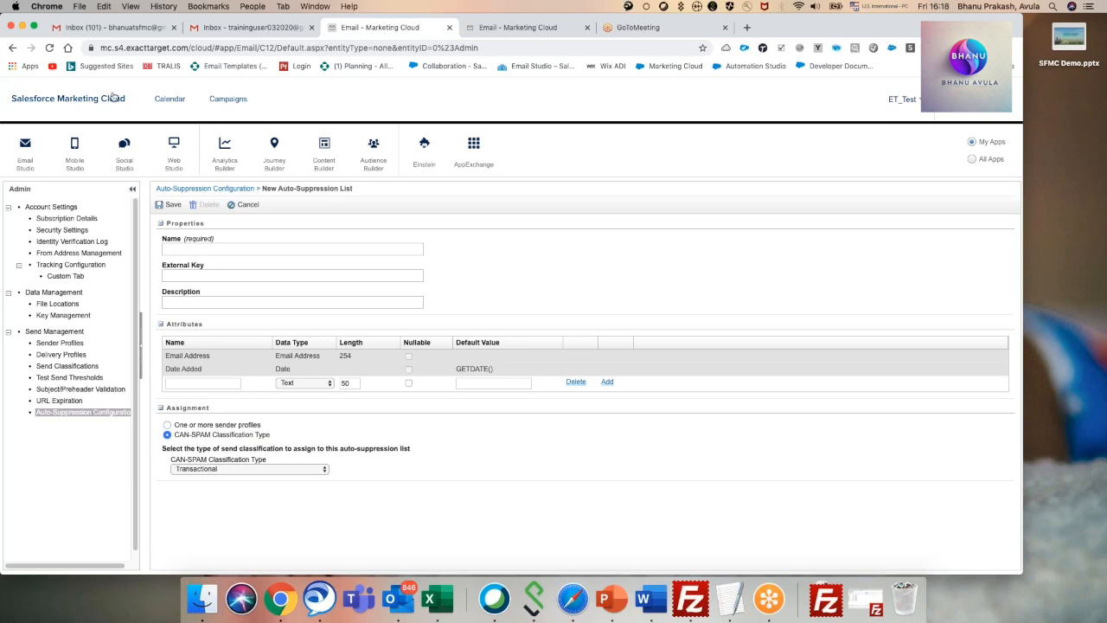
pyautogui.click(23, 102)
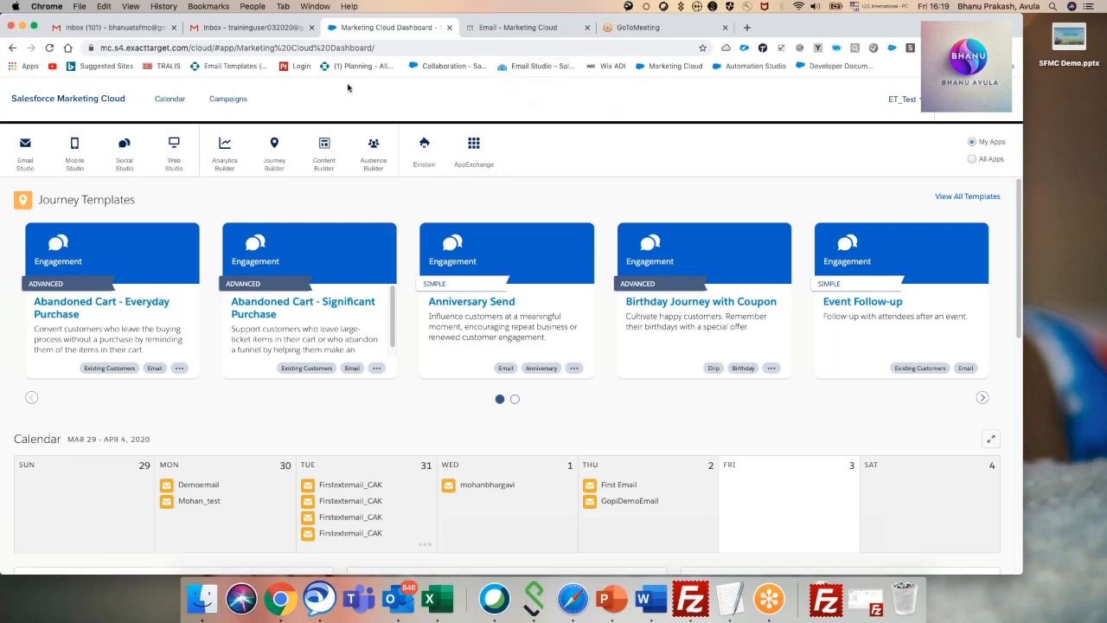
pyautogui.moveTo(284, 154)
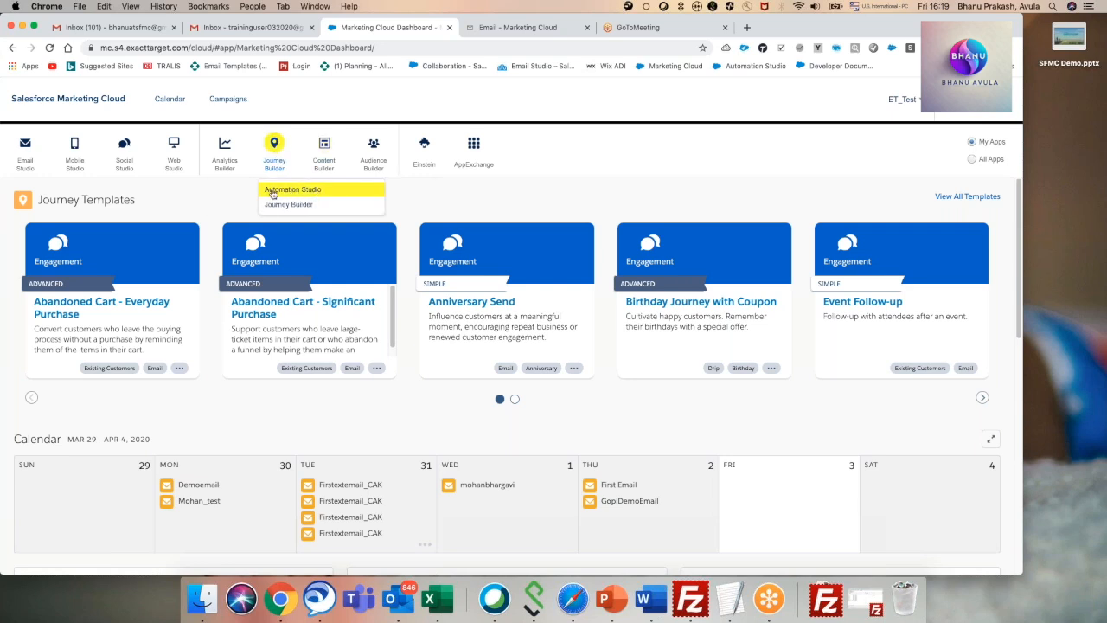
pyautogui.click(273, 190)
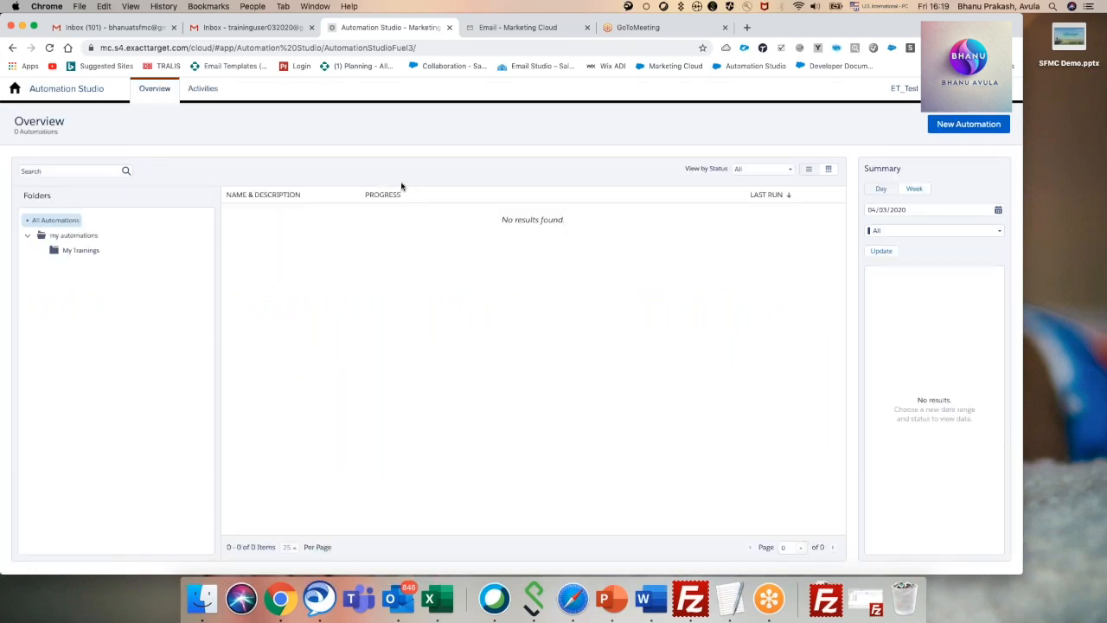
# View the workflow canvas of a new automation in the My Trainings folder and return to the automations overview.
pyautogui.click(73, 251)
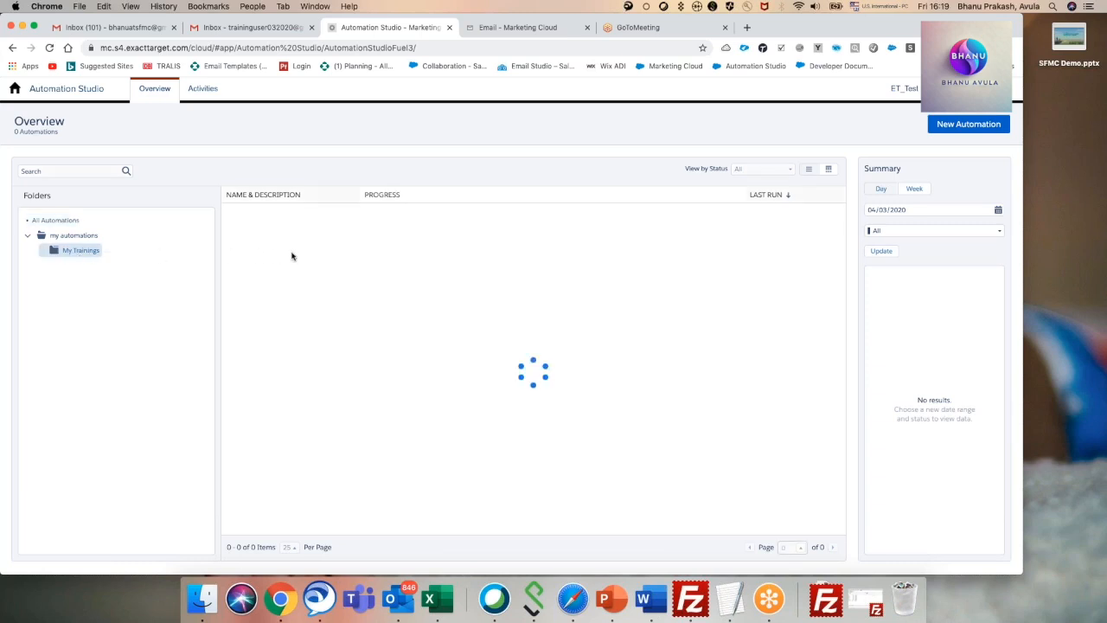
pyautogui.click(939, 129)
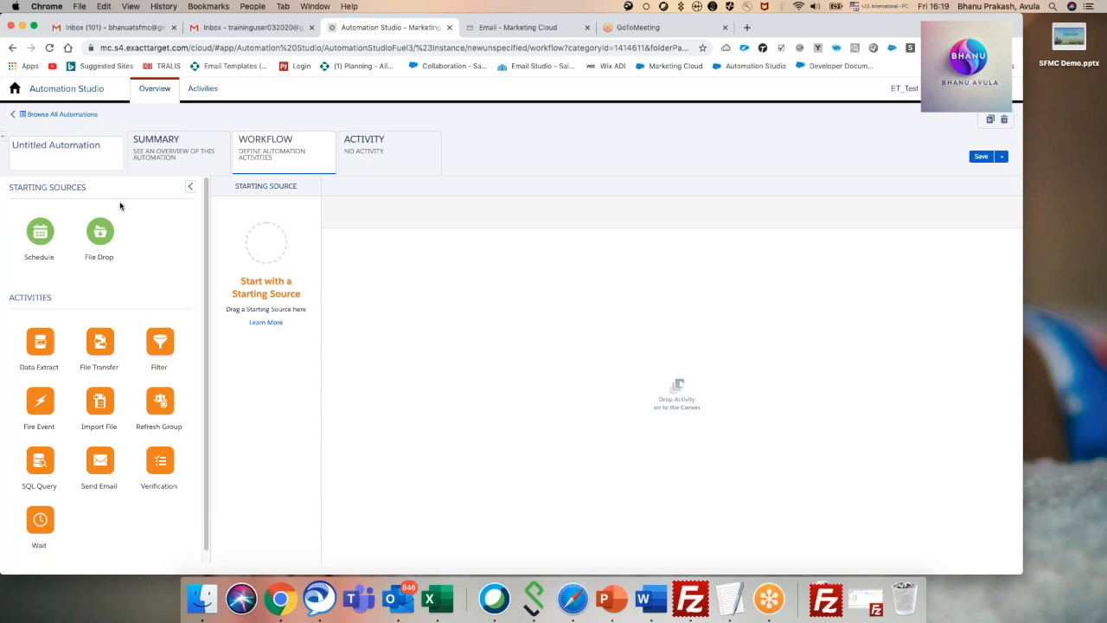
pyautogui.click(61, 114)
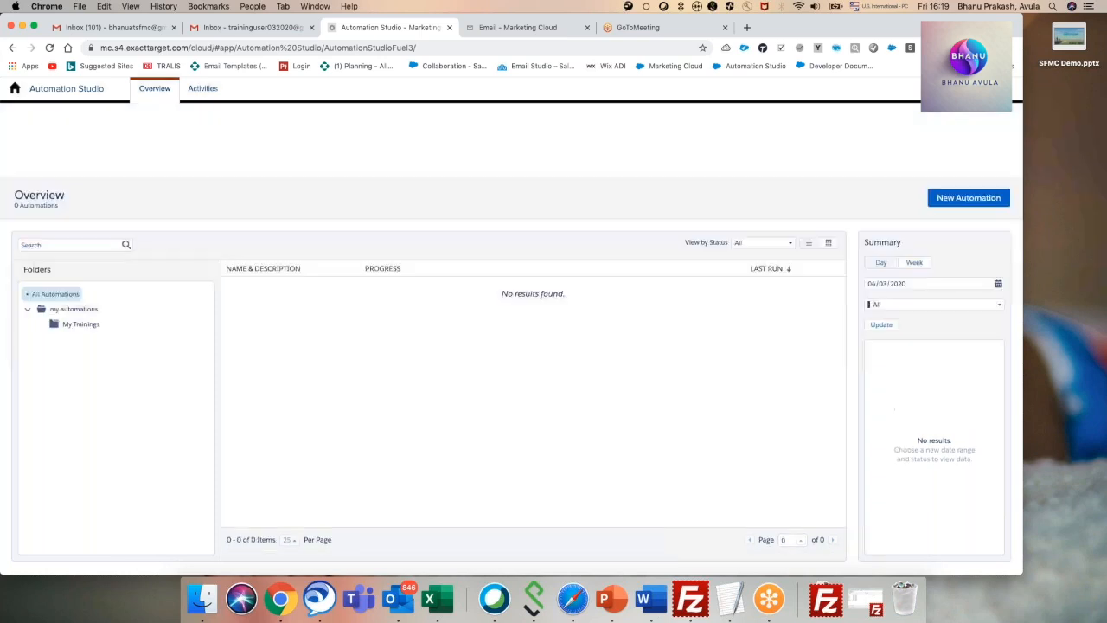
# Open the Email Studio overview and go on to the Marketing Cloud Setup home page.
pyautogui.moveTo(19, 94)
pyautogui.click(25, 147)
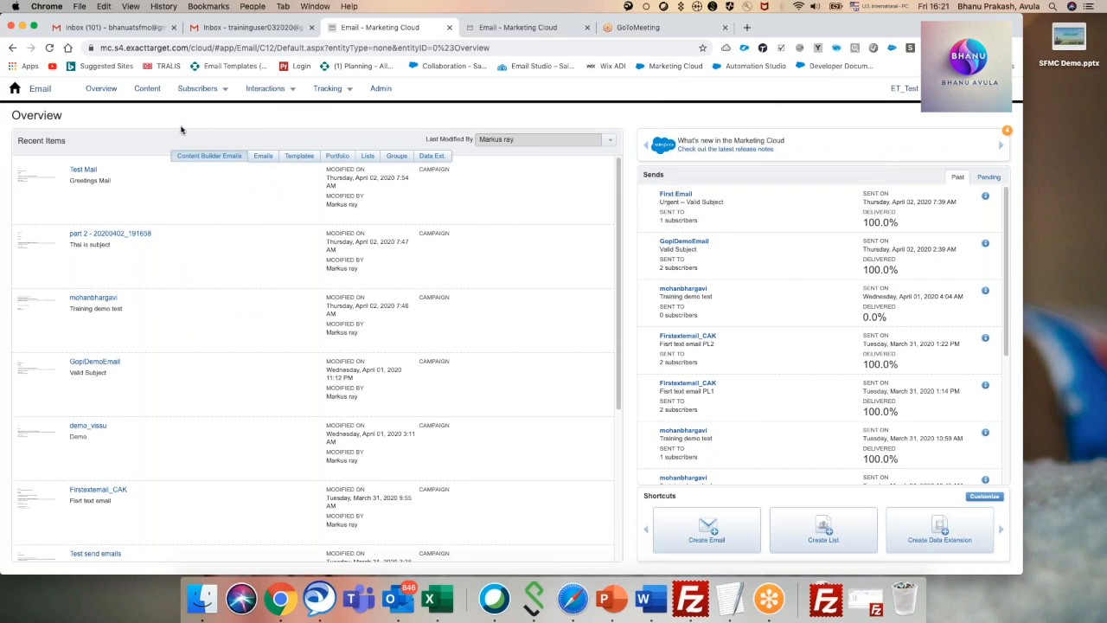
pyautogui.moveTo(19, 93)
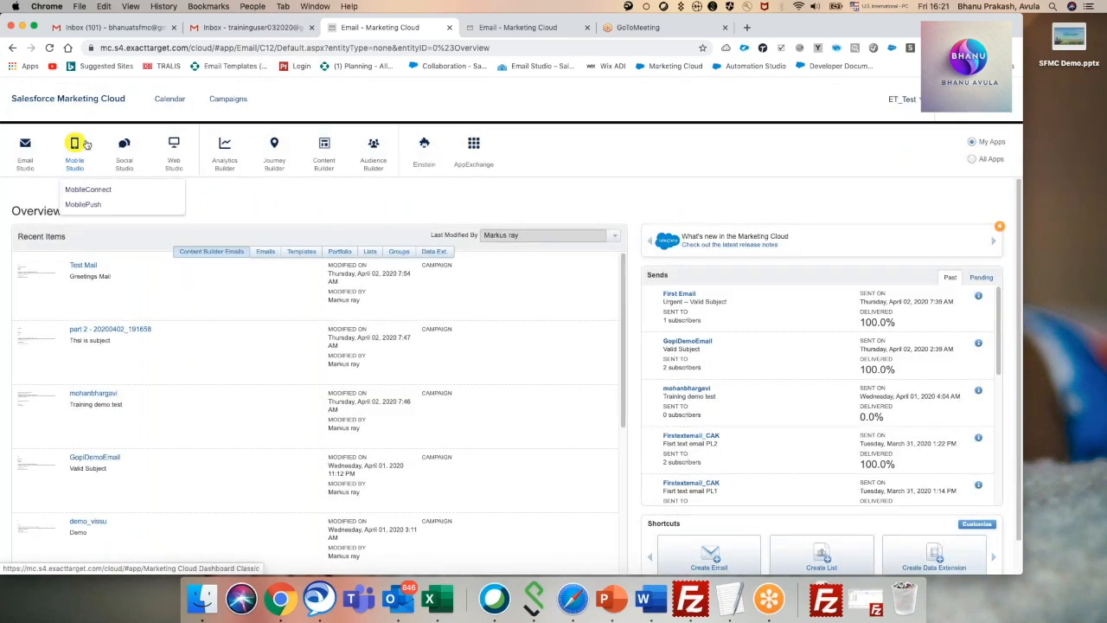
pyautogui.moveTo(951, 101)
pyautogui.click(948, 138)
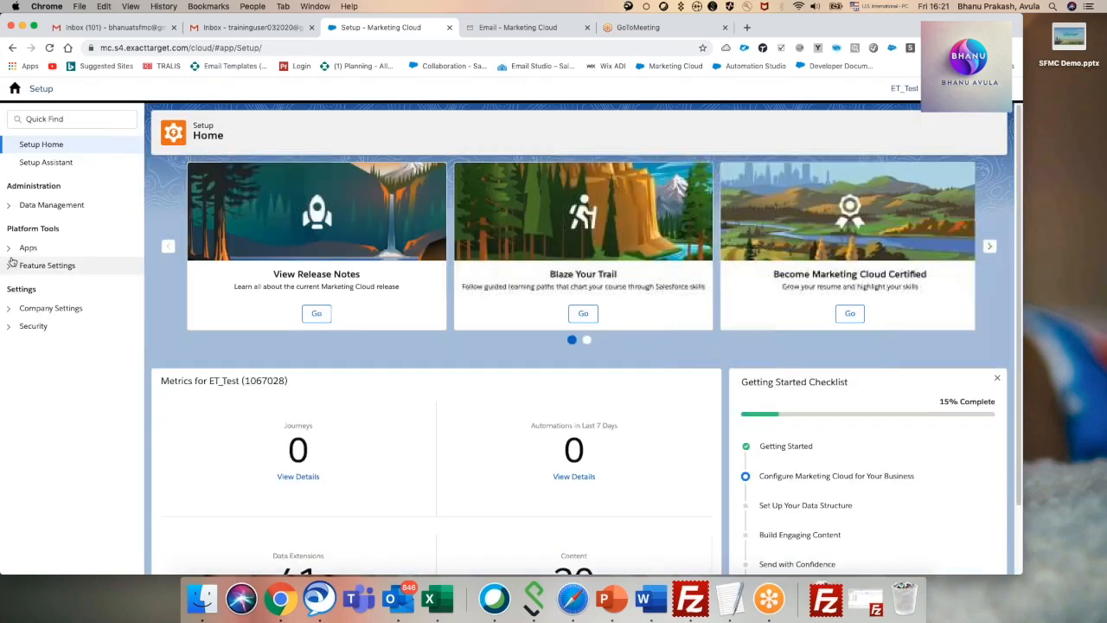
# Delete the Safehouse entry from the File Locations under Data Management.
pyautogui.click(10, 206)
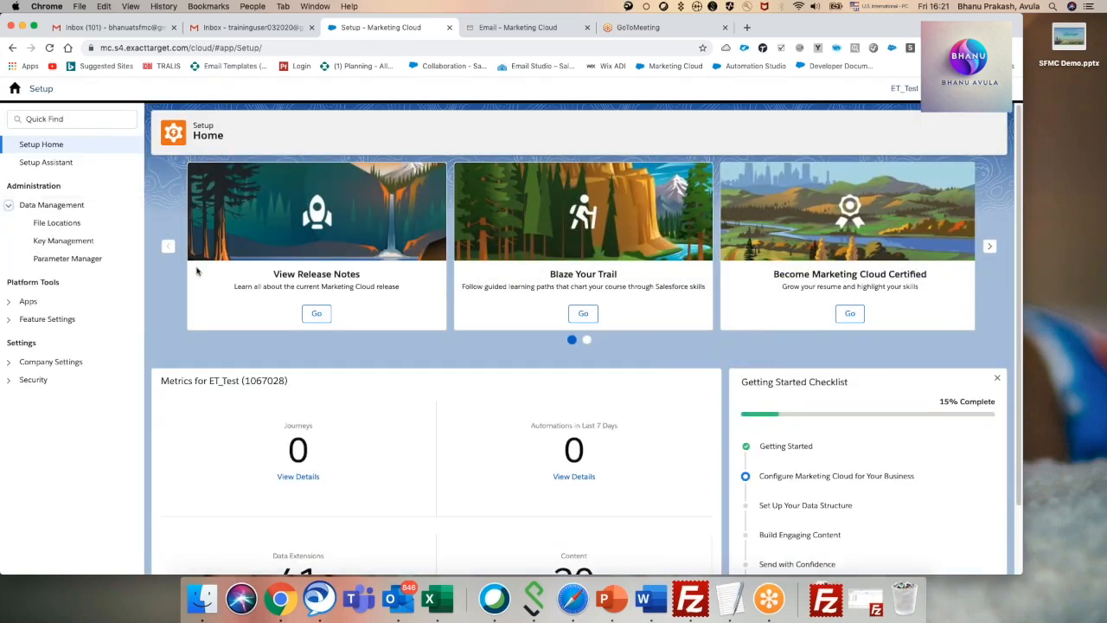
pyautogui.click(57, 224)
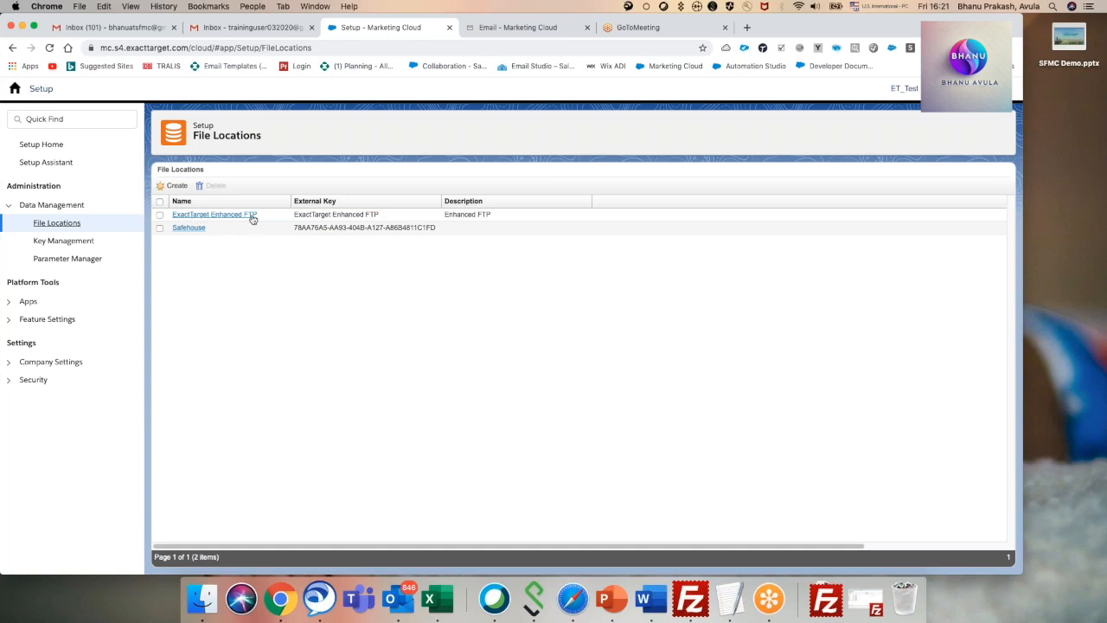
pyautogui.click(160, 227)
pyautogui.click(212, 185)
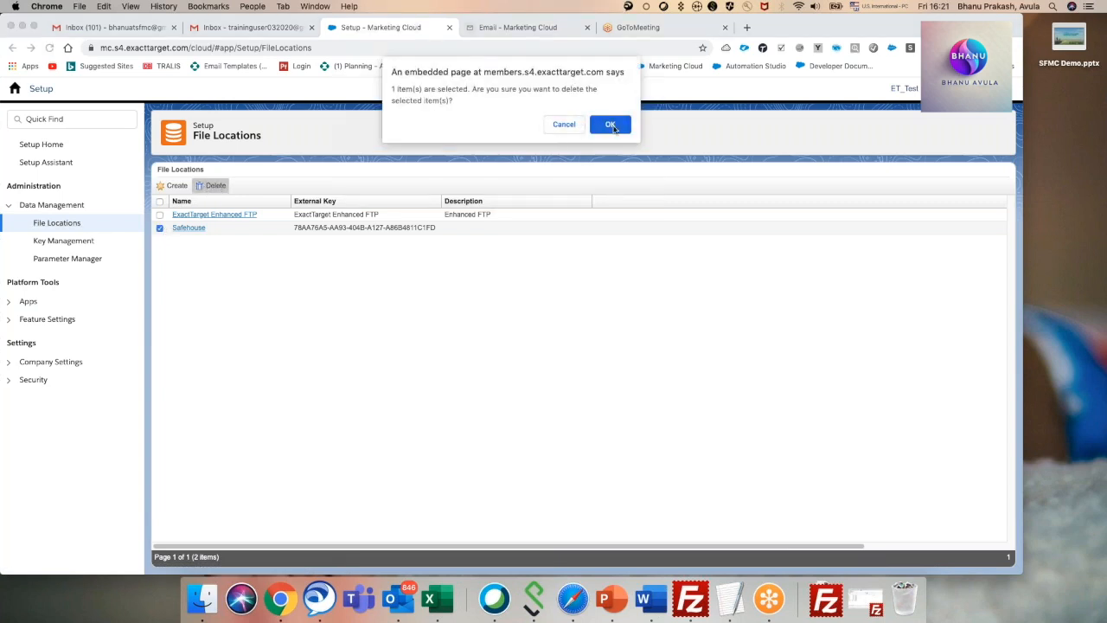
pyautogui.click(610, 125)
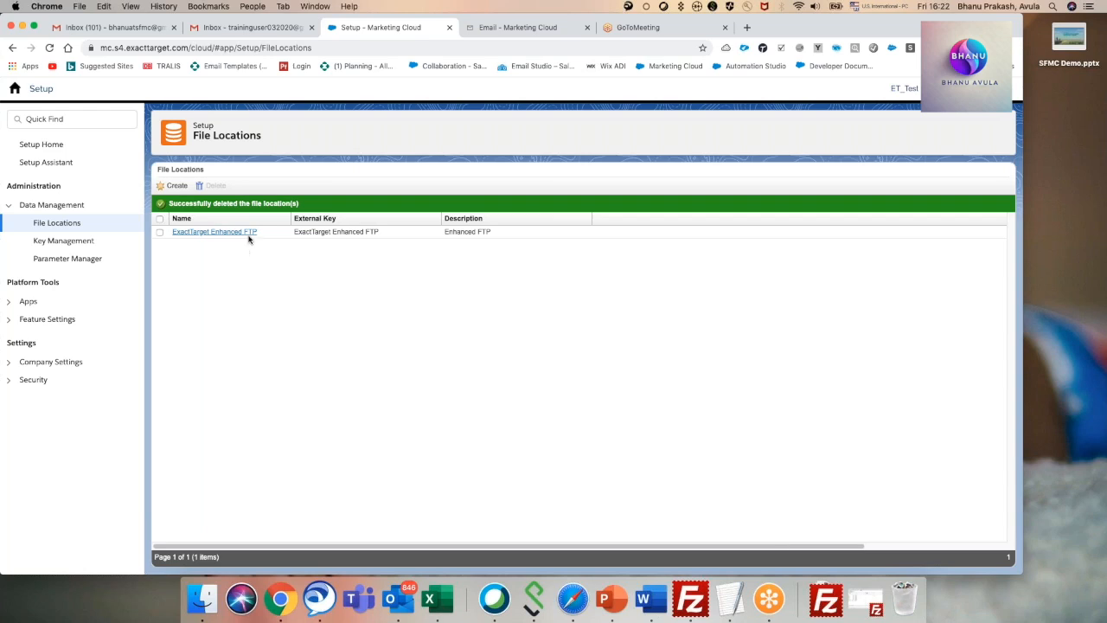
# Start a new file location, check the available location types and name it Export FTP.
pyautogui.click(160, 231)
pyautogui.click(175, 186)
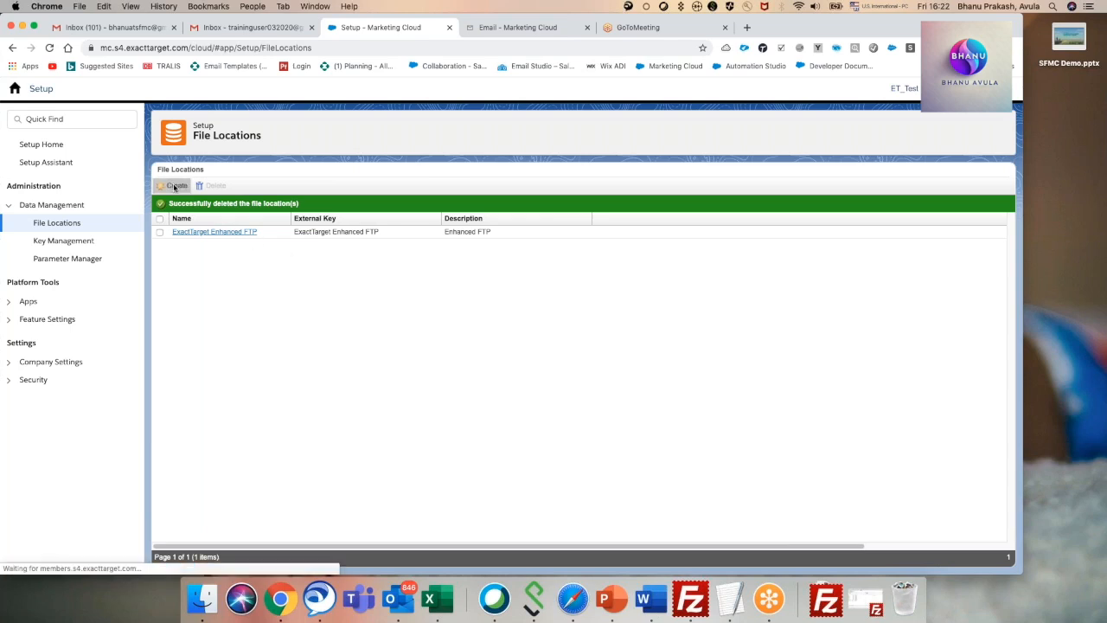
pyautogui.click(271, 329)
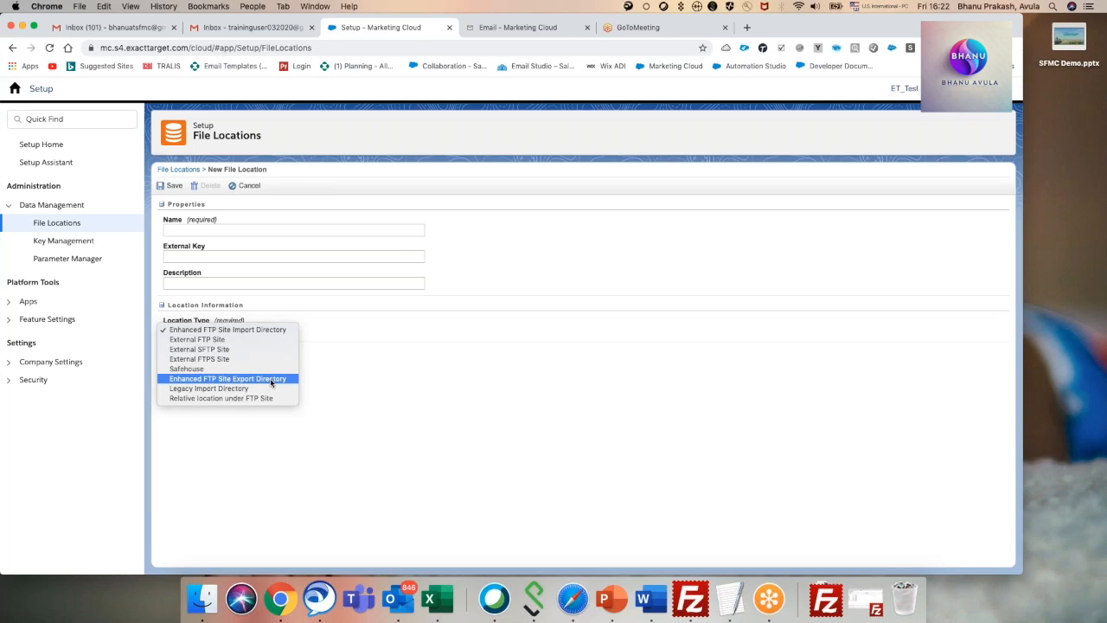
pyautogui.click(188, 237)
pyautogui.click(191, 230)
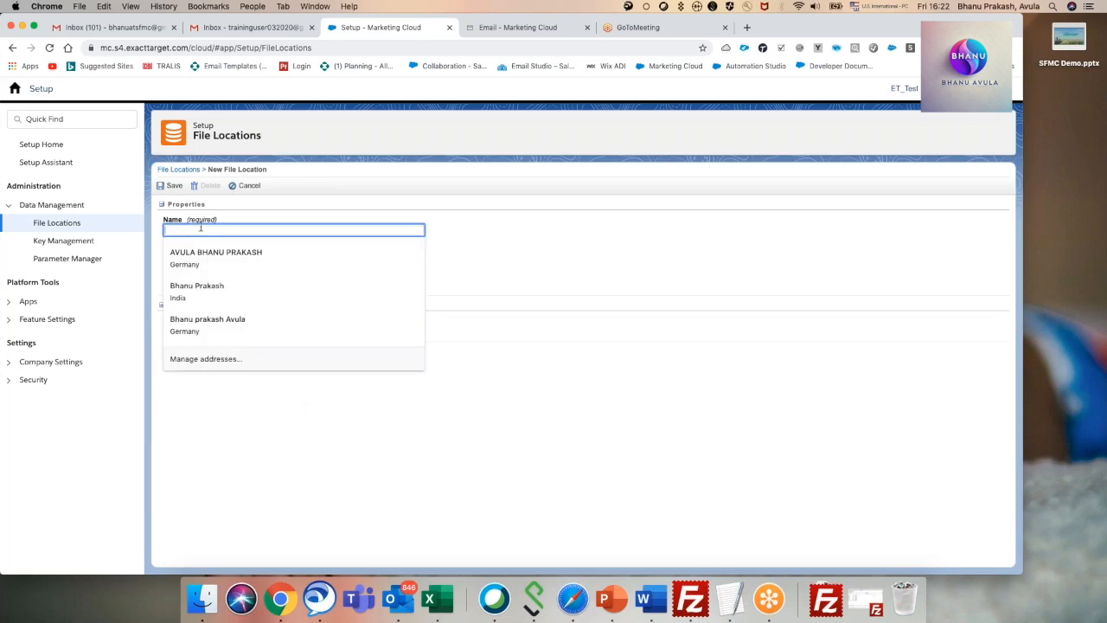
pyautogui.write('E')
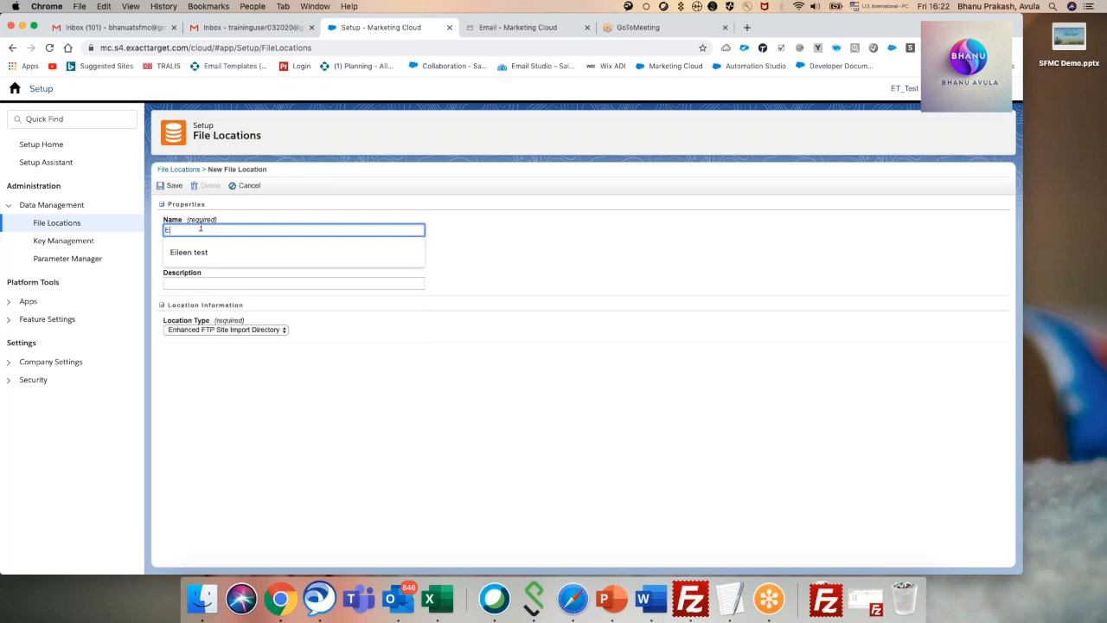
pyautogui.write('xport')
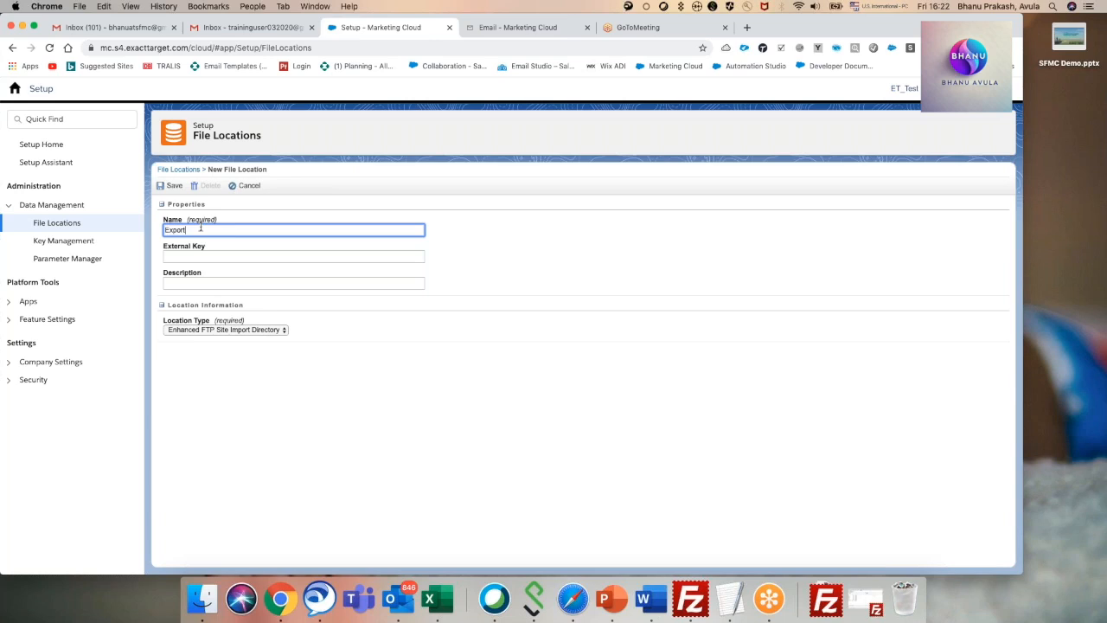
pyautogui.write(' FTP')
pyautogui.click(295, 297)
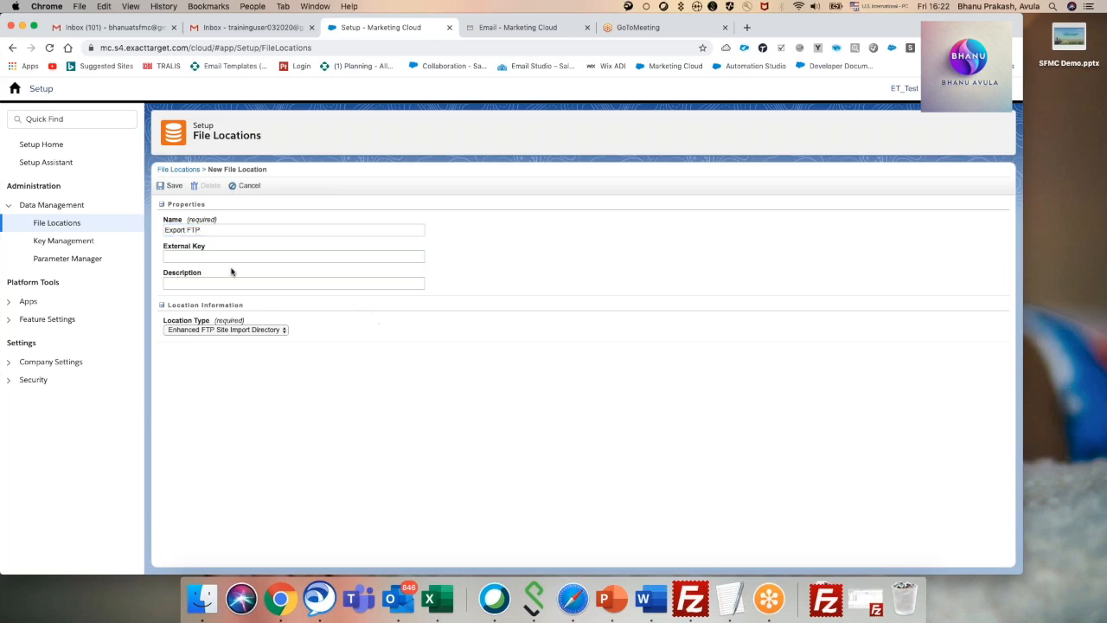
pyautogui.moveTo(215, 230); pyautogui.dragTo(147, 232)
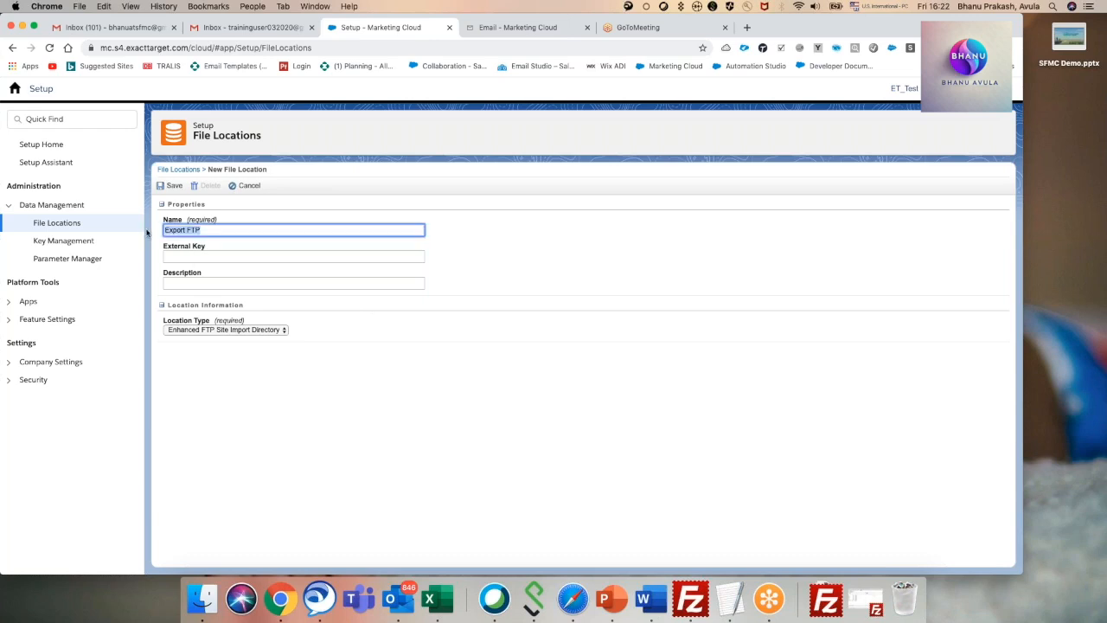
pyautogui.click(201, 257)
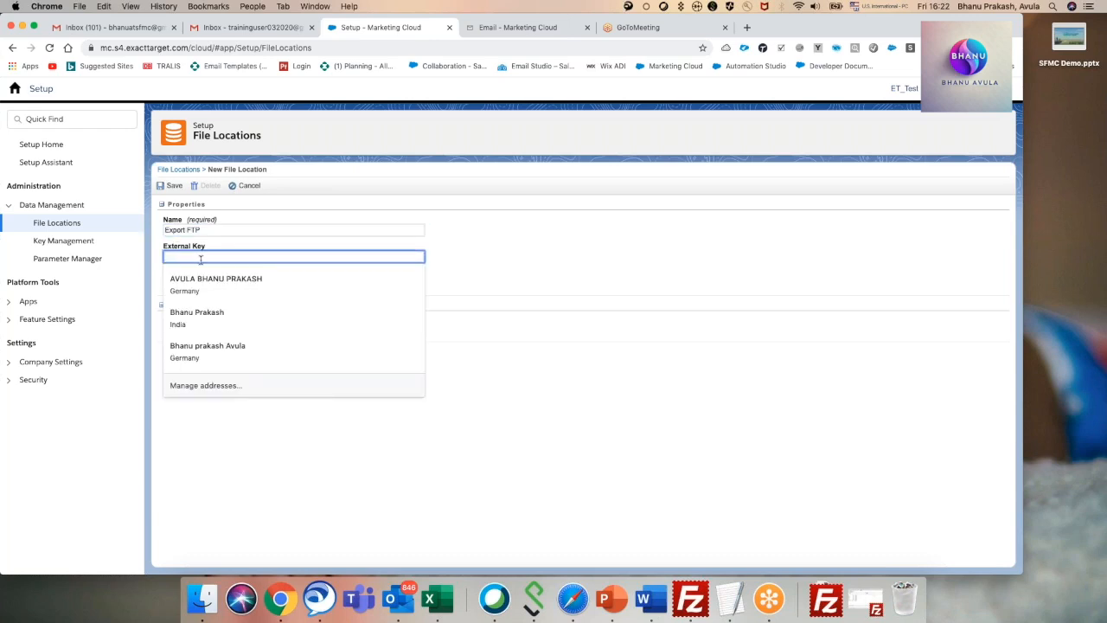
pyautogui.write('mcr8gksj8g2cstct-75jyw5fg-x0.ftp.mar')
pyautogui.moveTo(296, 258); pyautogui.dragTo(149, 254)
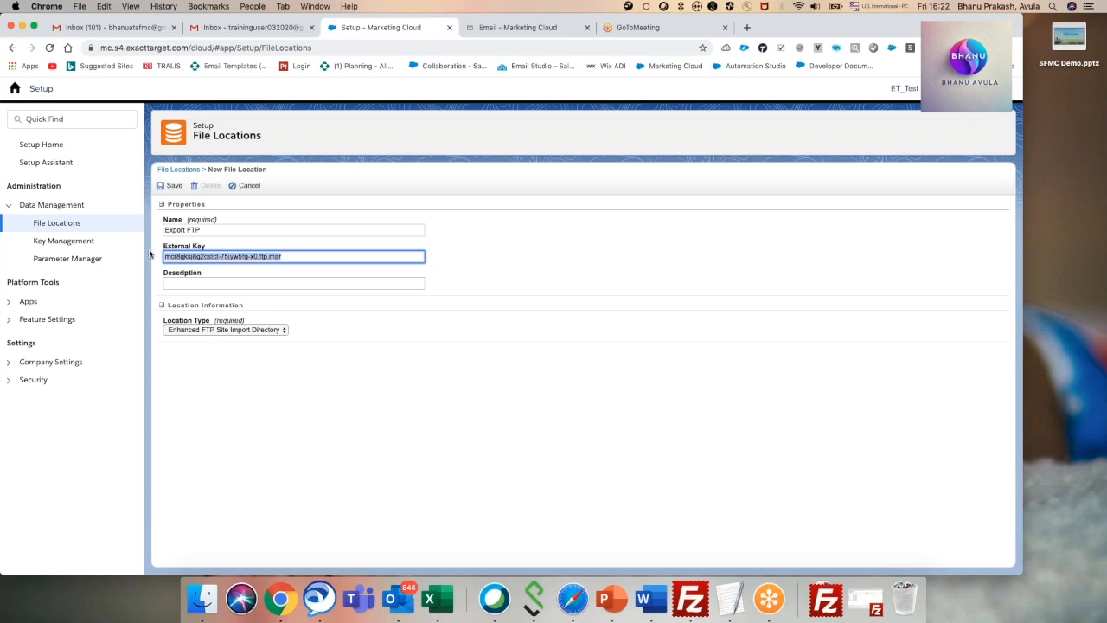
pyautogui.press('super+x')
# Copy the name Export FTP into the External Key and save the new file location.
pyautogui.moveTo(207, 229); pyautogui.dragTo(152, 230)
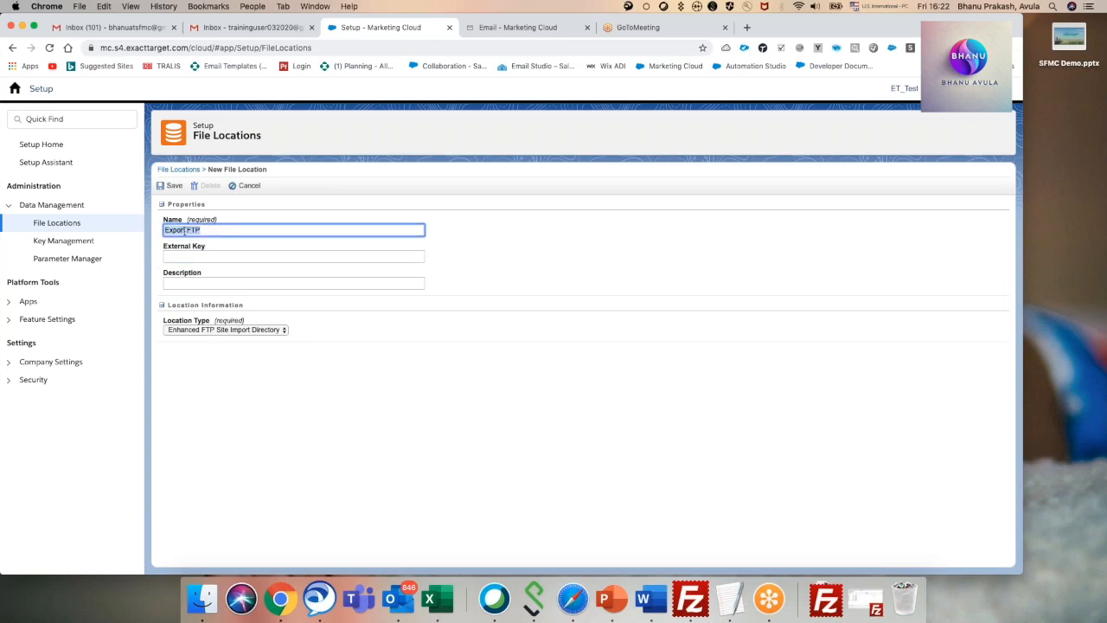
pyautogui.rightClick(184, 229)
pyautogui.click(207, 309)
pyautogui.click(177, 257)
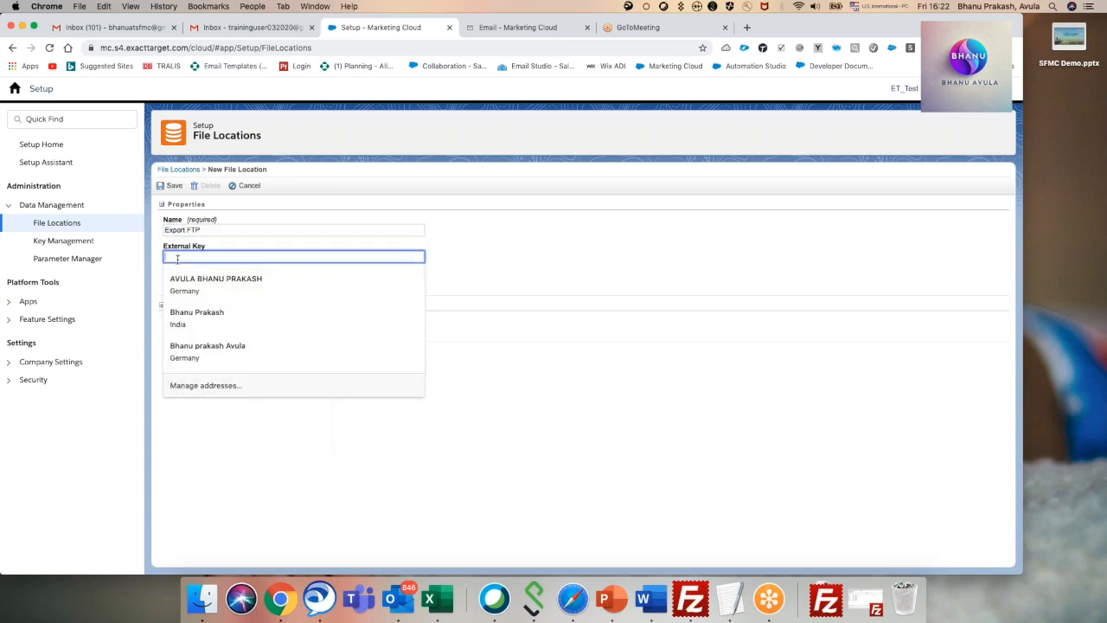
pyautogui.rightClick(177, 257)
pyautogui.click(201, 332)
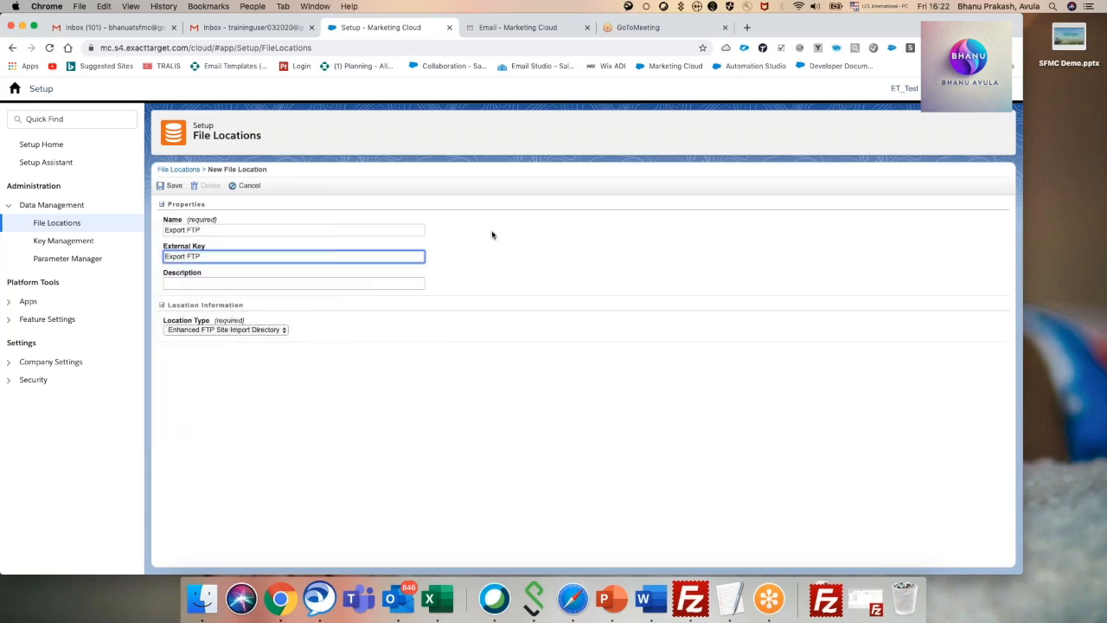
pyautogui.click(168, 186)
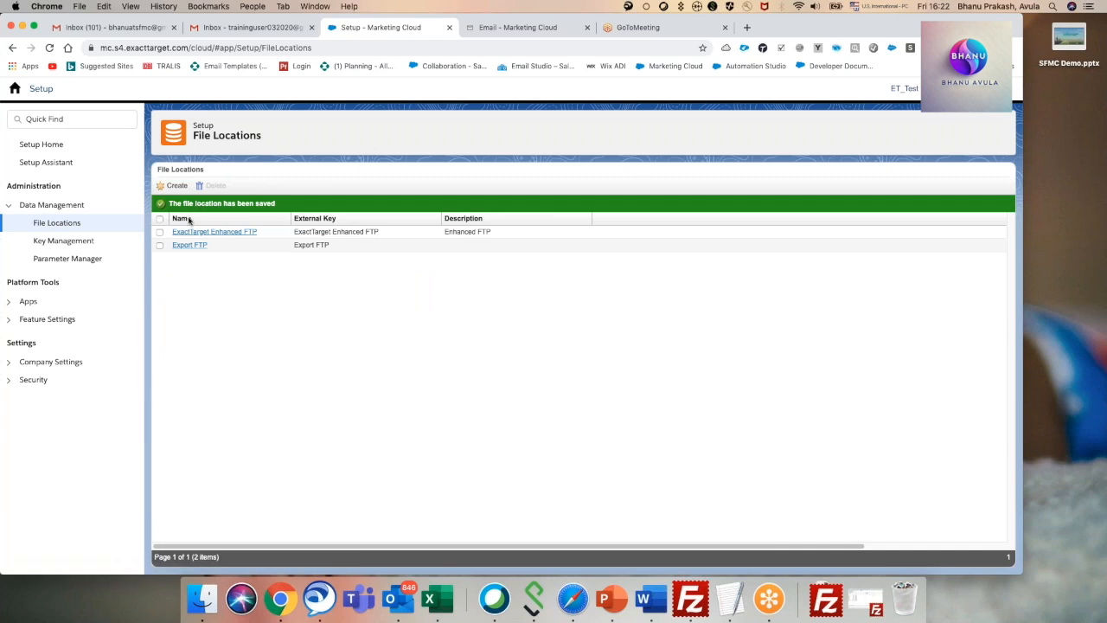
# Start another file location and enter Safehouse as both its name and external key.
pyautogui.click(176, 187)
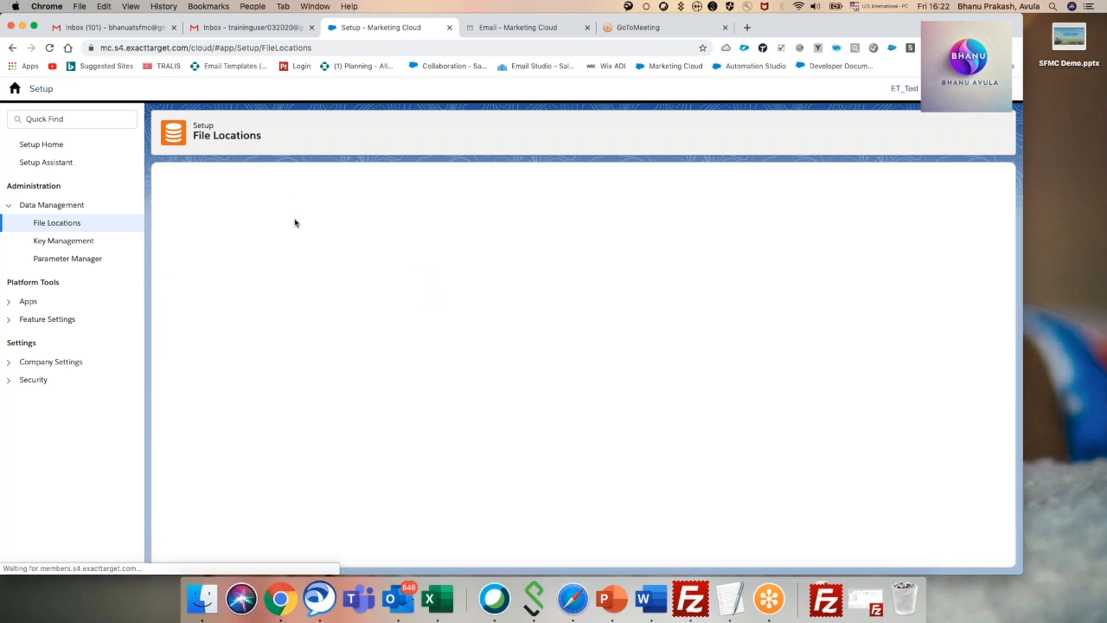
pyautogui.click(286, 329)
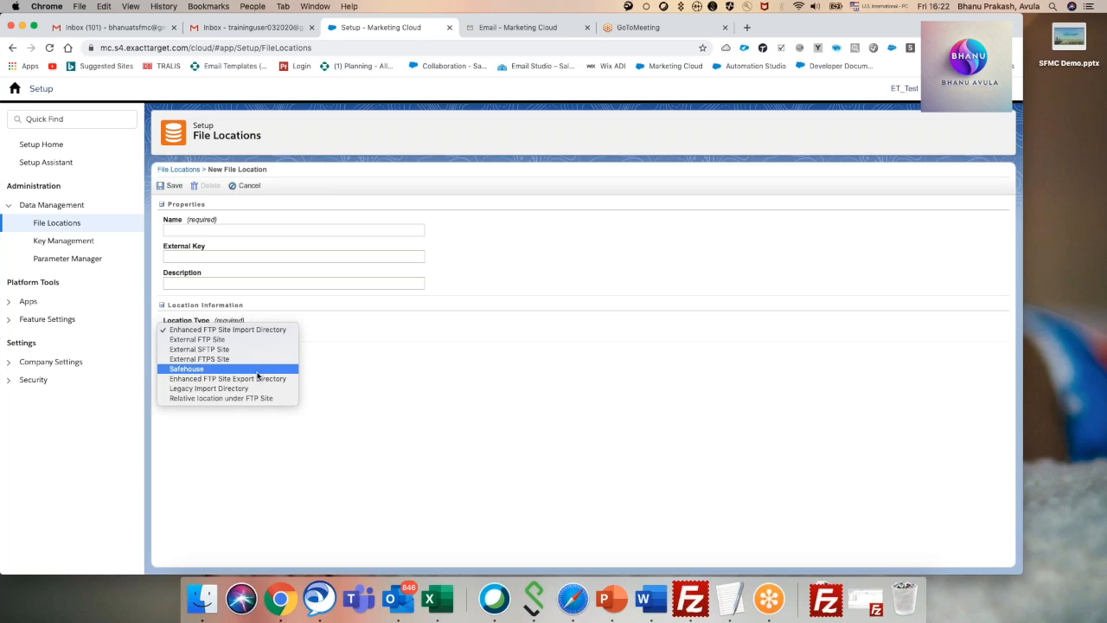
pyautogui.click(202, 231)
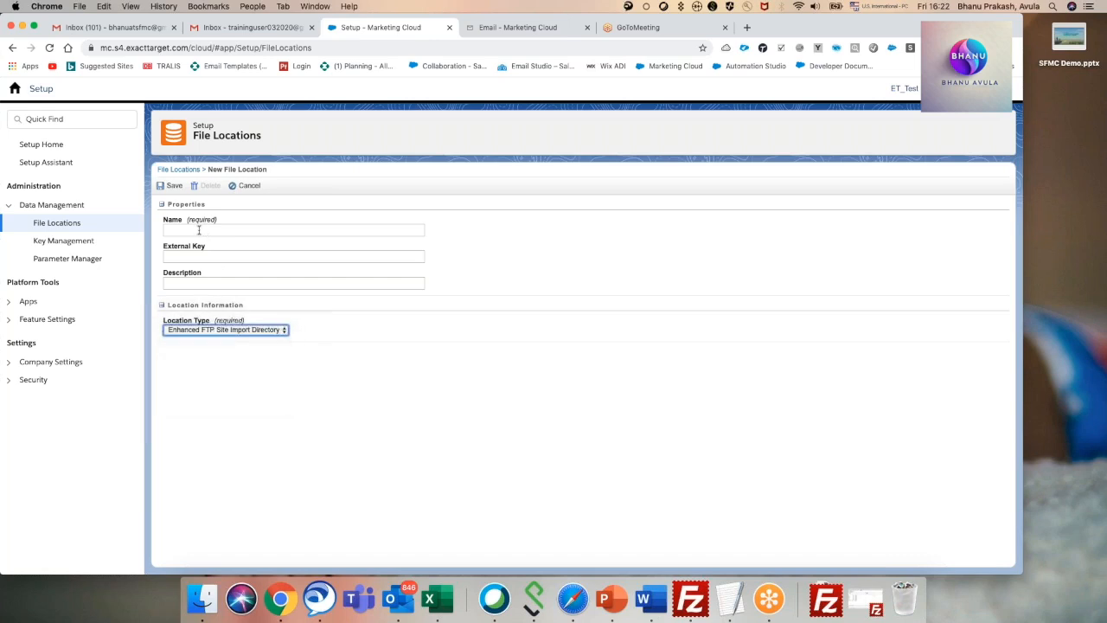
pyautogui.click(189, 230)
pyautogui.write('Safehouse')
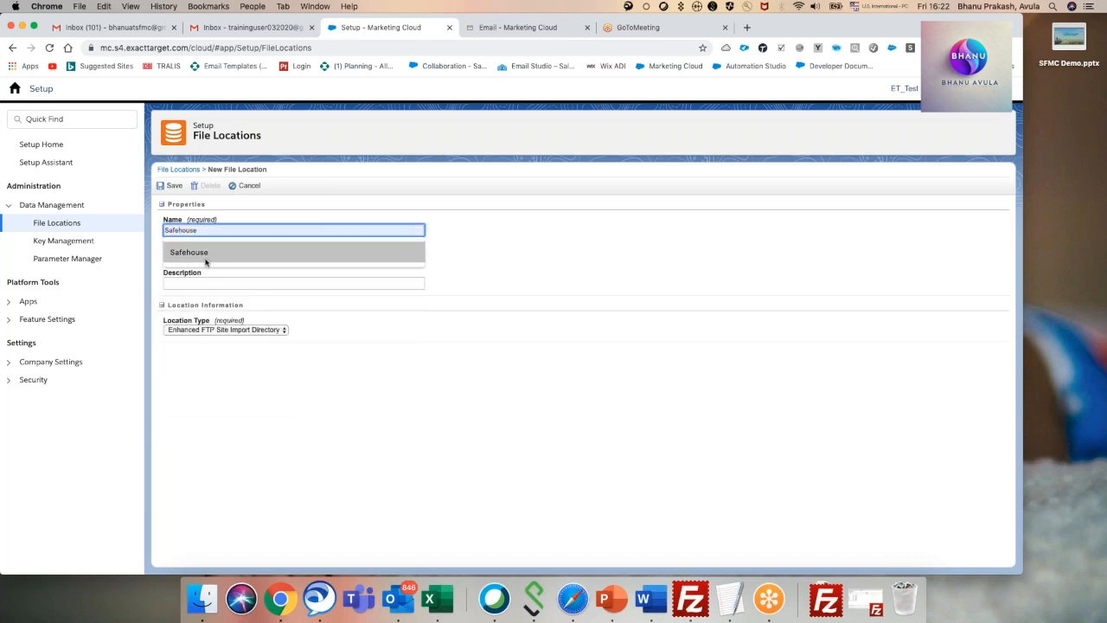
pyautogui.click(206, 252)
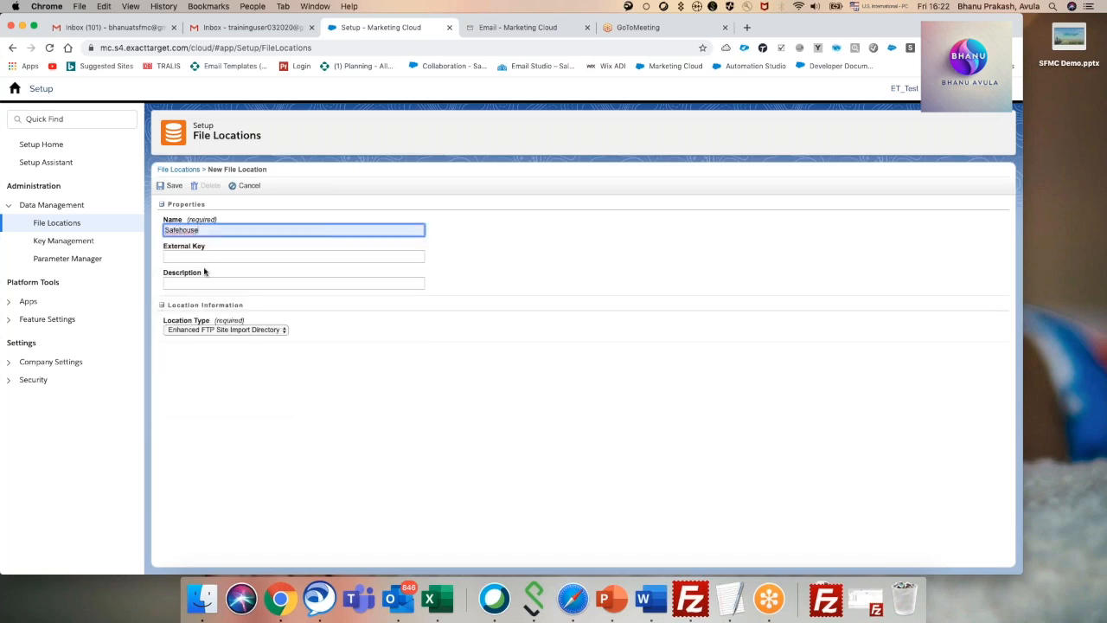
pyautogui.click(194, 258)
pyautogui.write('Sa')
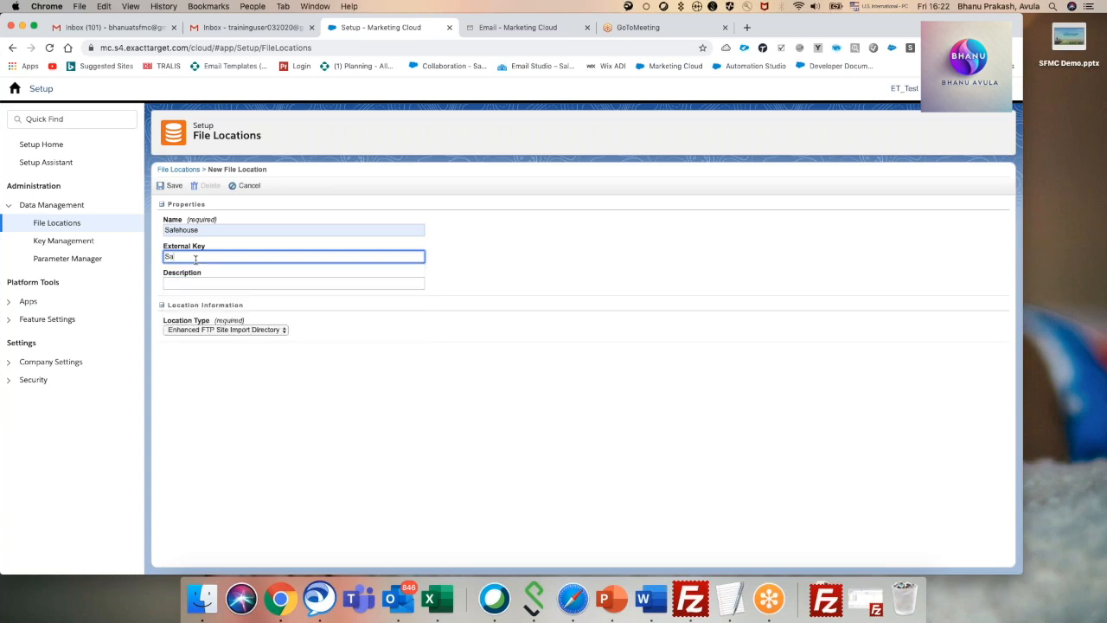
pyautogui.write('fehouse')
pyautogui.click(209, 285)
pyautogui.click(296, 211)
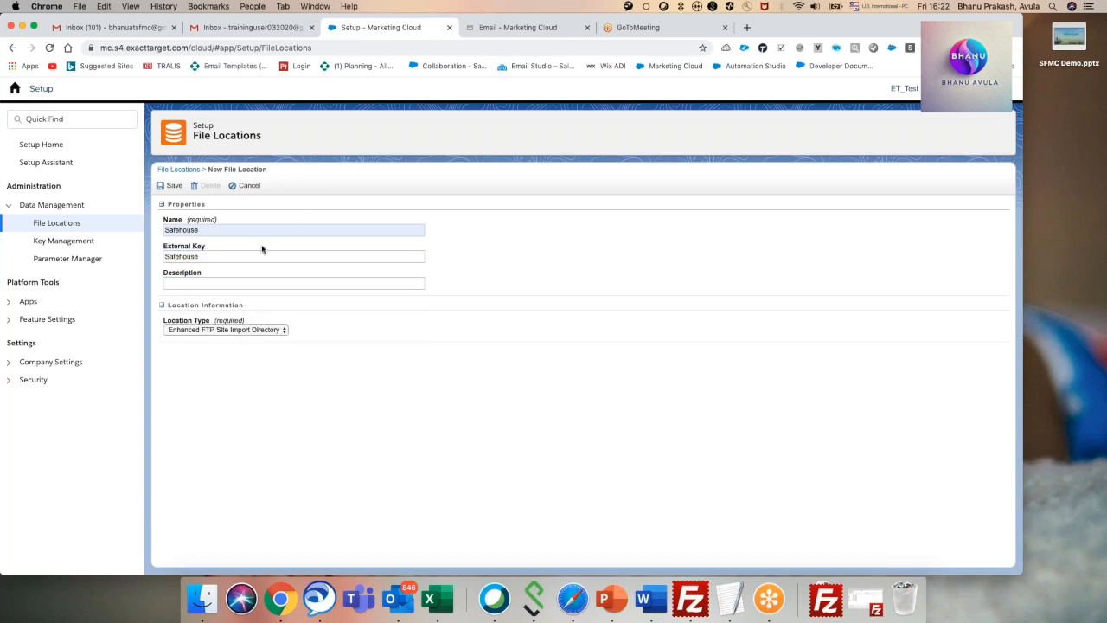
# Set the location type to Safehouse and save the file location.
pyautogui.click(246, 334)
pyautogui.click(259, 365)
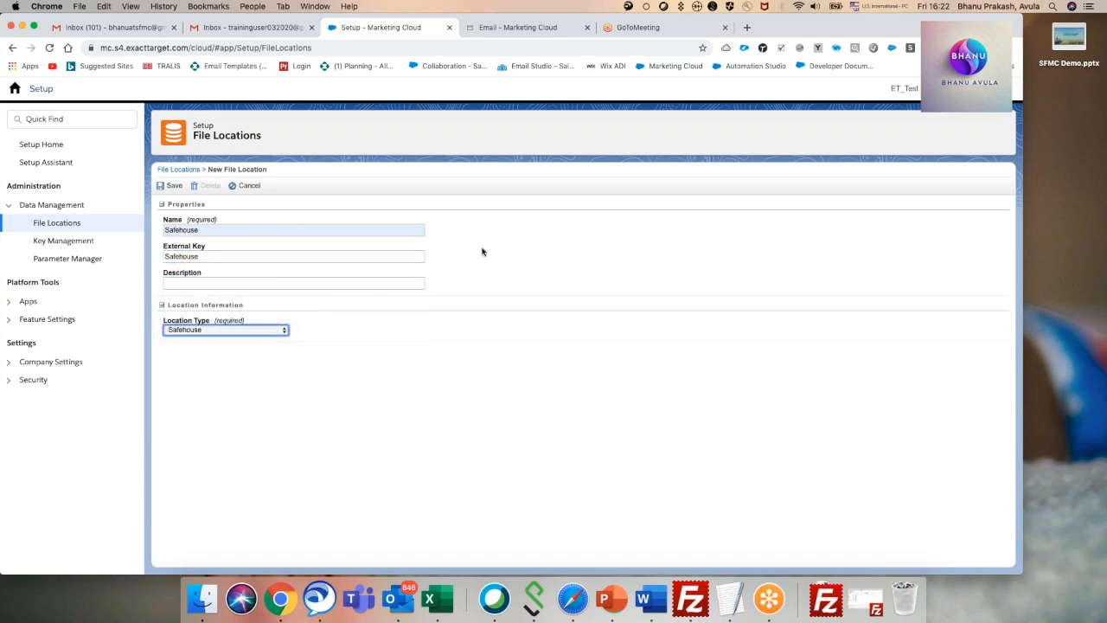
pyautogui.click(170, 185)
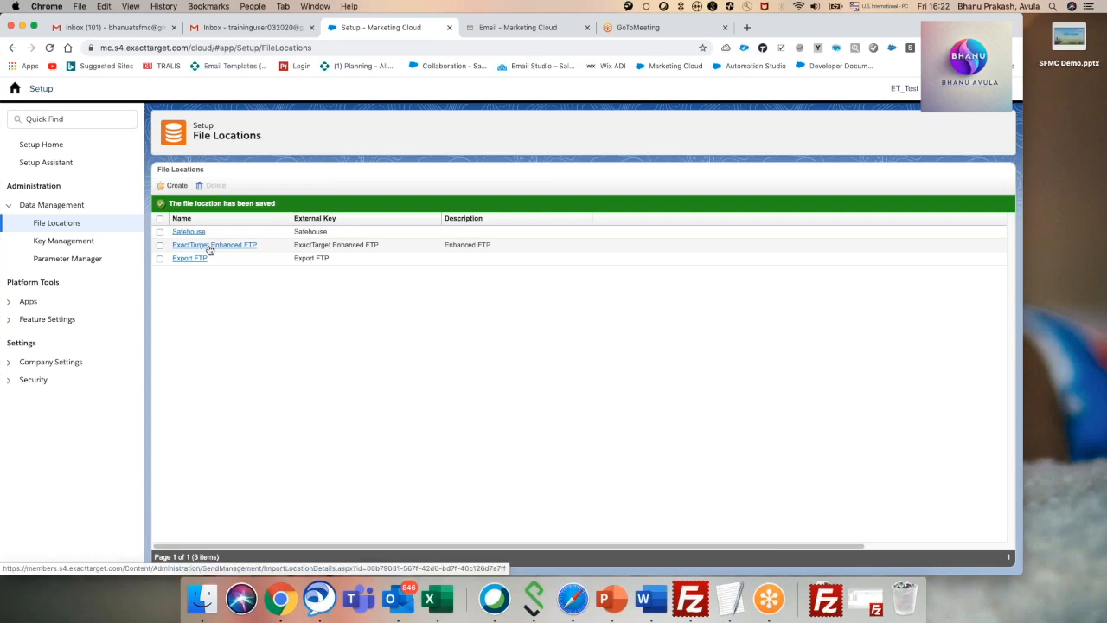
# Open the ExactTarget Enhanced FTP location and review the FTP host and login details in the TextEdit note.
pyautogui.click(209, 249)
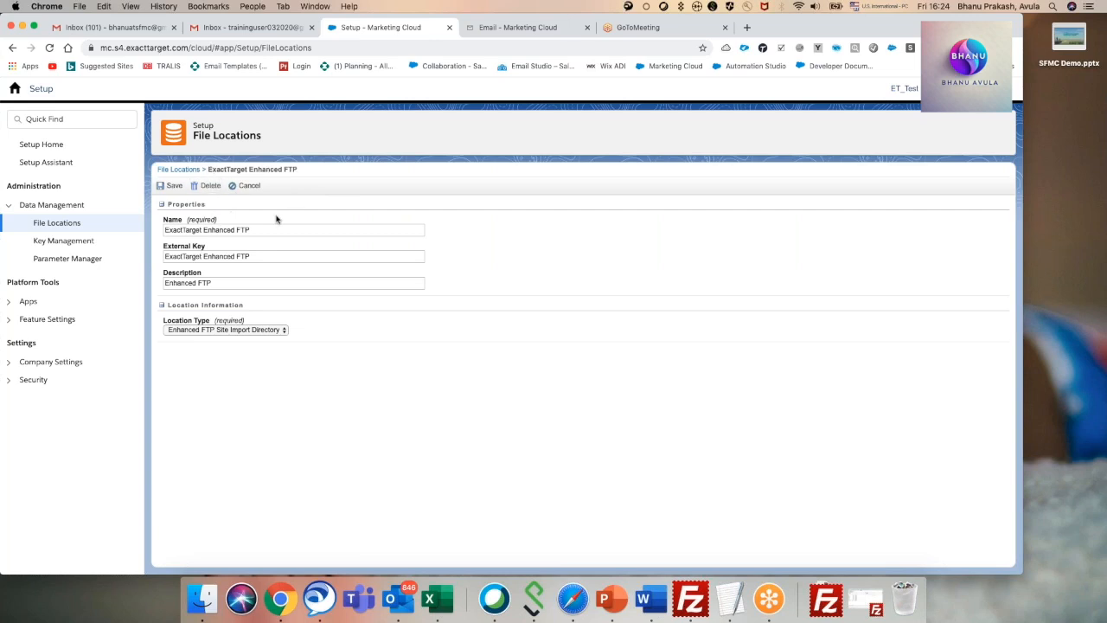
pyautogui.click(729, 598)
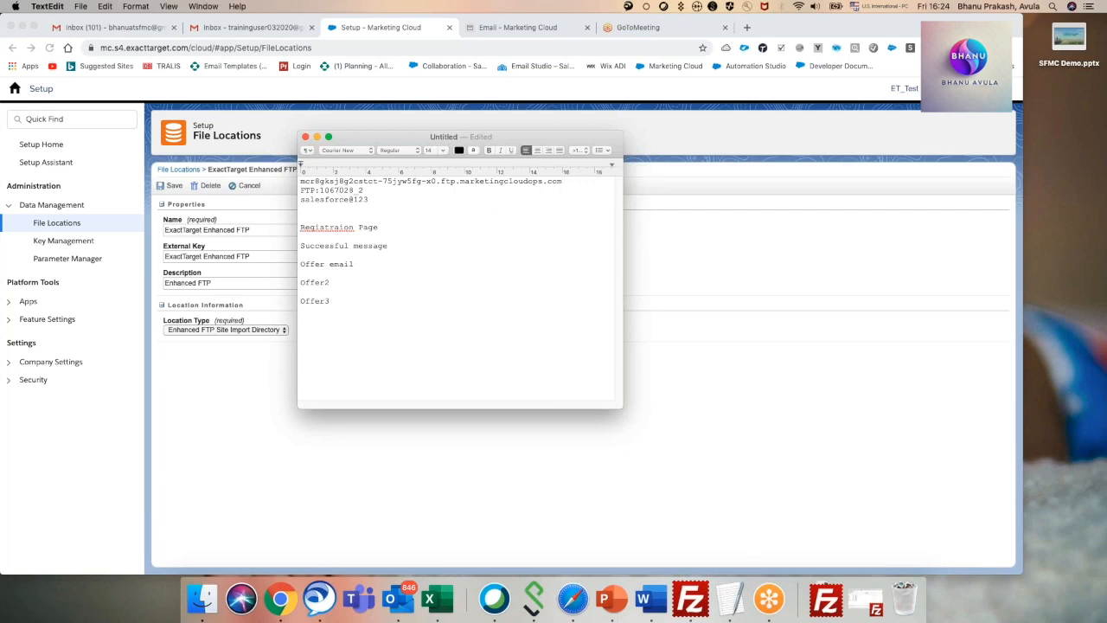
pyautogui.moveTo(322, 190); pyautogui.dragTo(363, 189)
pyautogui.click(393, 208)
pyautogui.moveTo(370, 201); pyautogui.dragTo(281, 183)
pyautogui.click(386, 217)
pyautogui.click(317, 136)
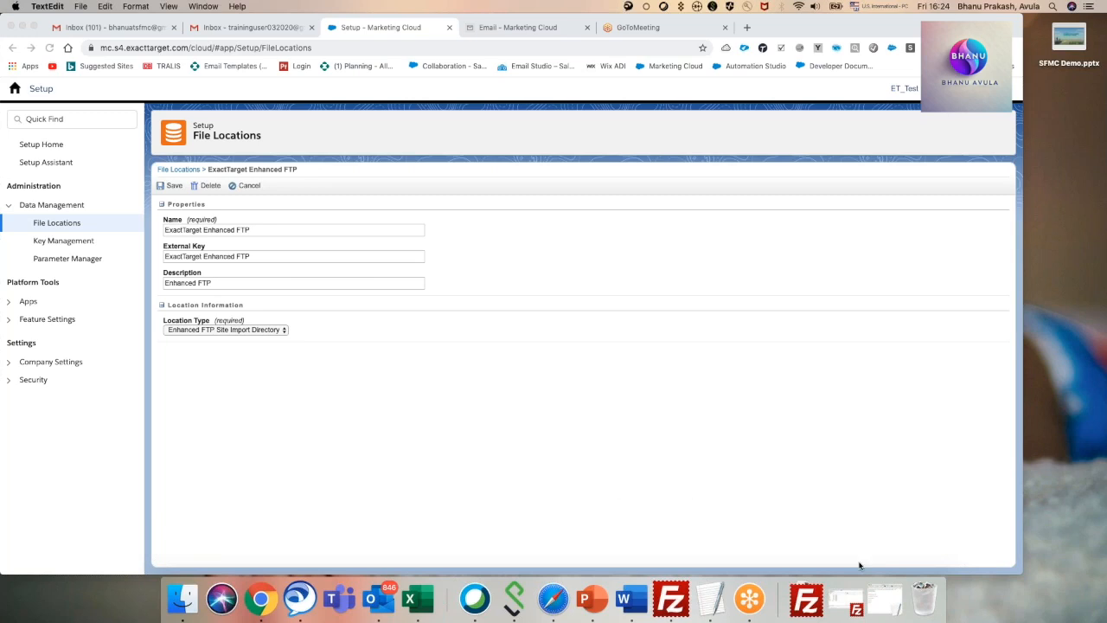
pyautogui.click(709, 599)
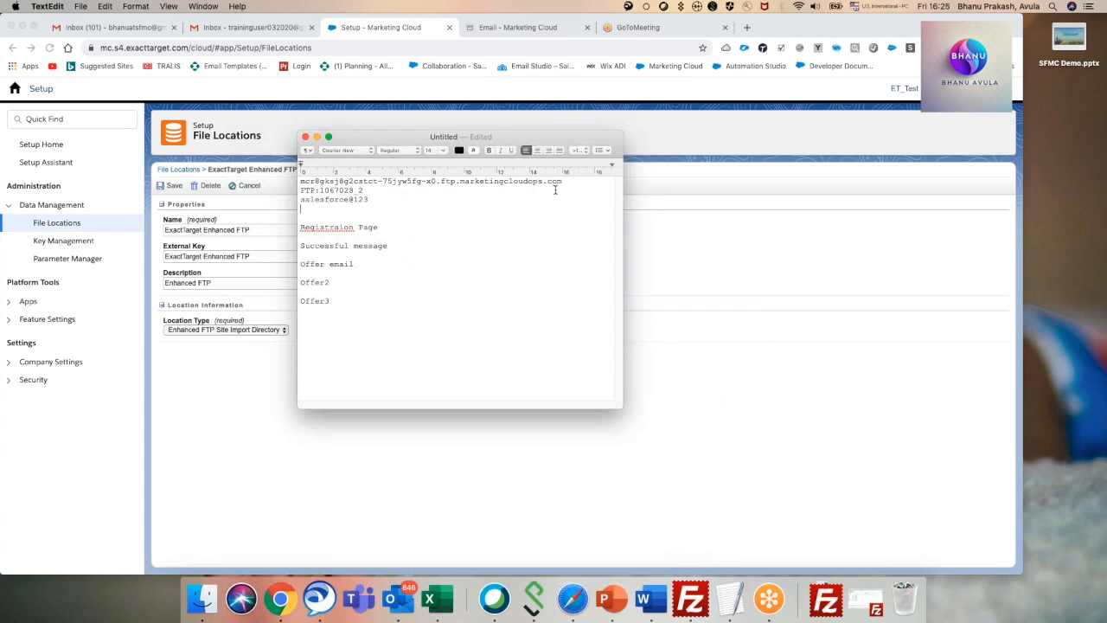
pyautogui.click(636, 117)
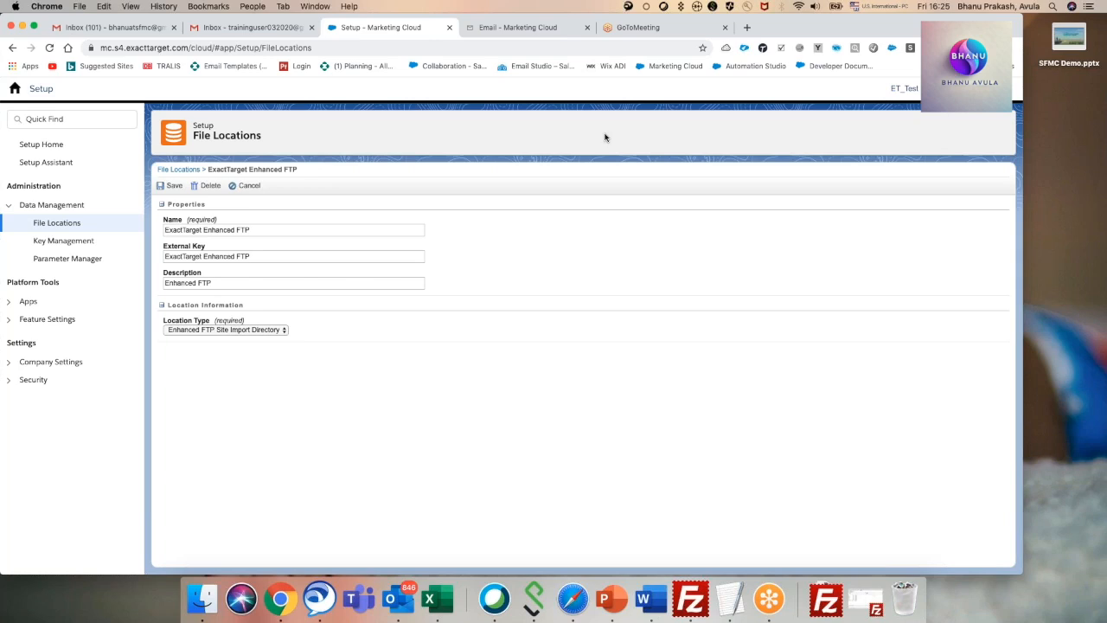
# Leave Setup for the Marketing Cloud dashboard, and view the records of the Demo_Bh data extension in Email Studio.
pyautogui.click(13, 90)
pyautogui.moveTo(323, 149)
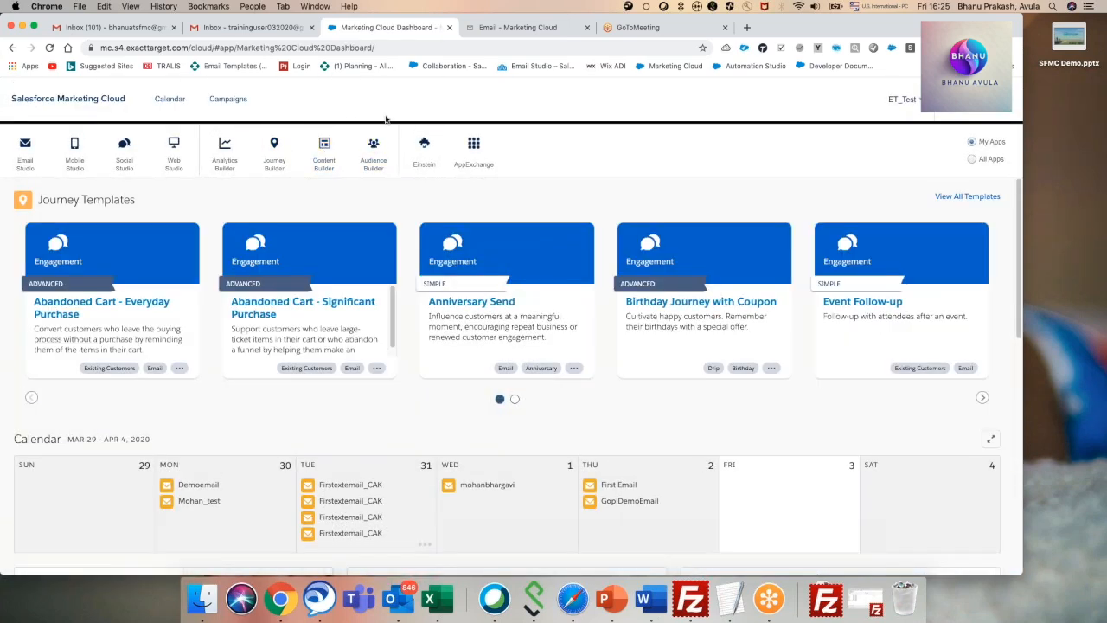
pyautogui.click(507, 31)
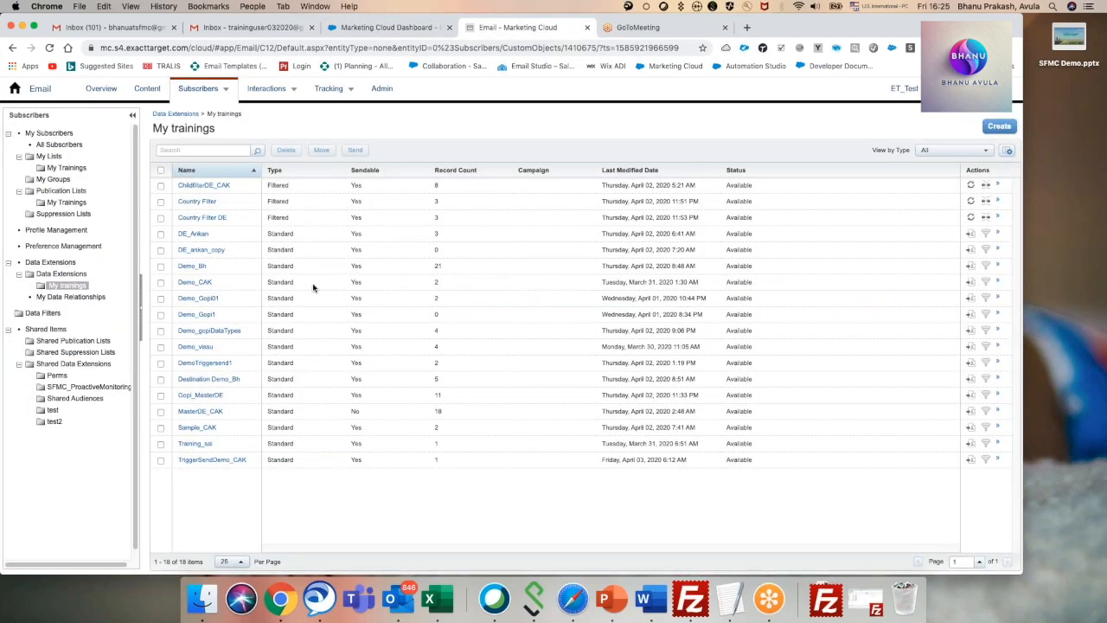
pyautogui.click(192, 265)
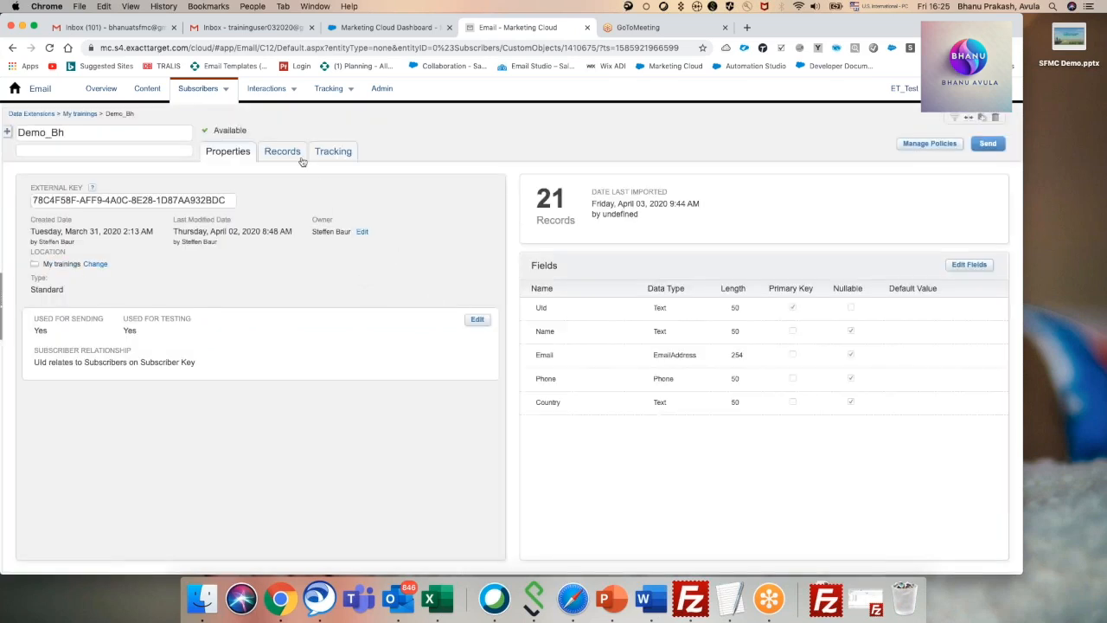
pyautogui.click(286, 153)
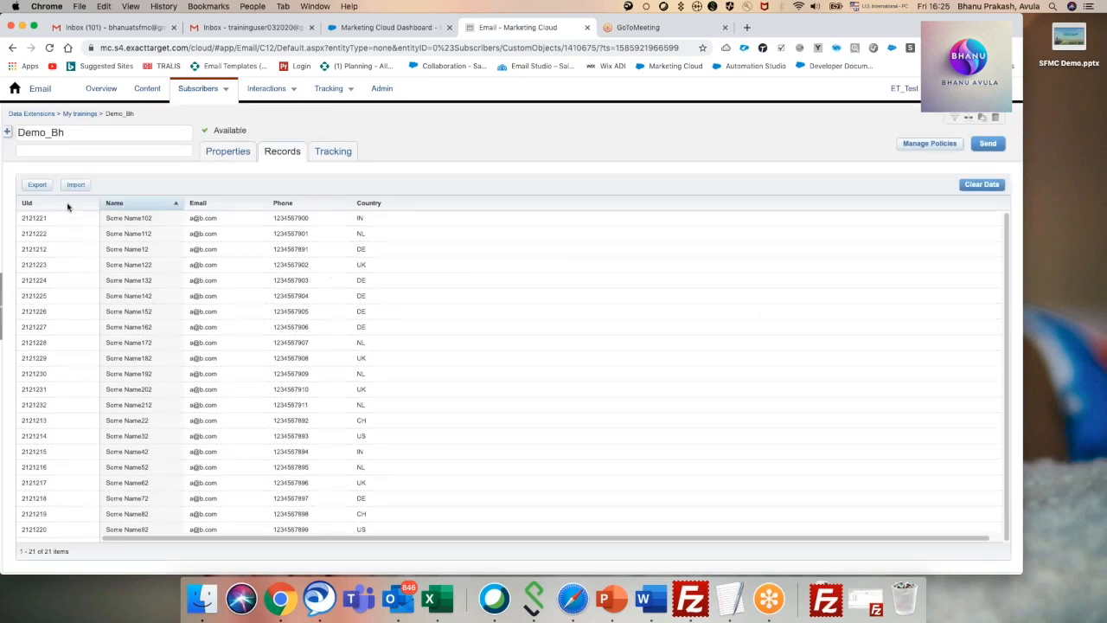
# Start an export of the Demo_Bh data extension records.
pyautogui.click(38, 184)
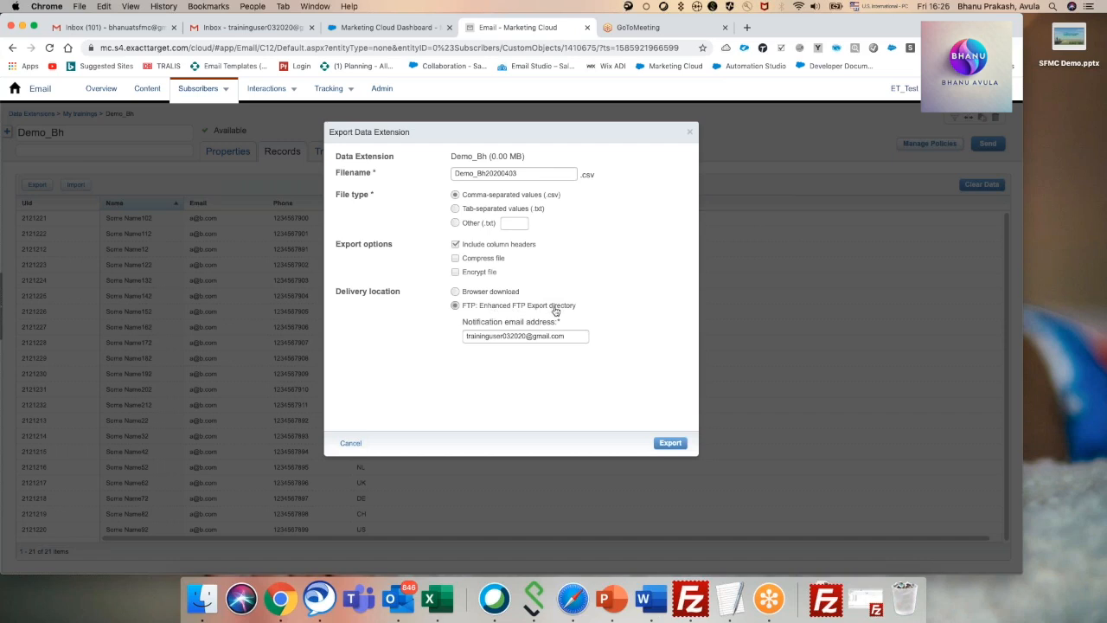
# Try browser download with the file encryption options for the export, and turn encryption and compression back off.
pyautogui.click(456, 292)
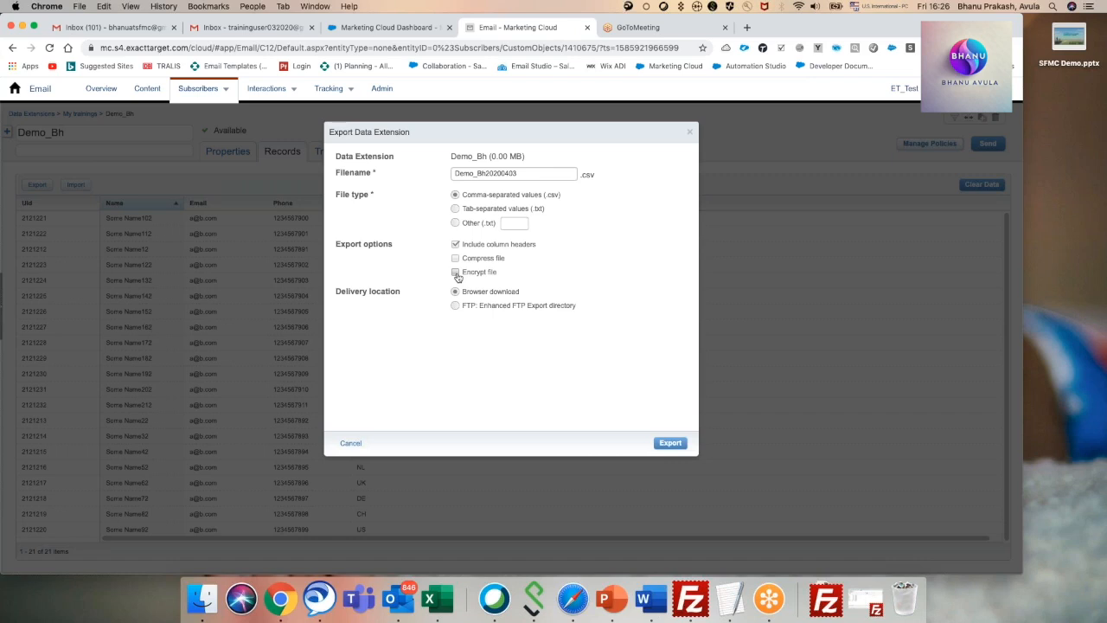
pyautogui.click(455, 273)
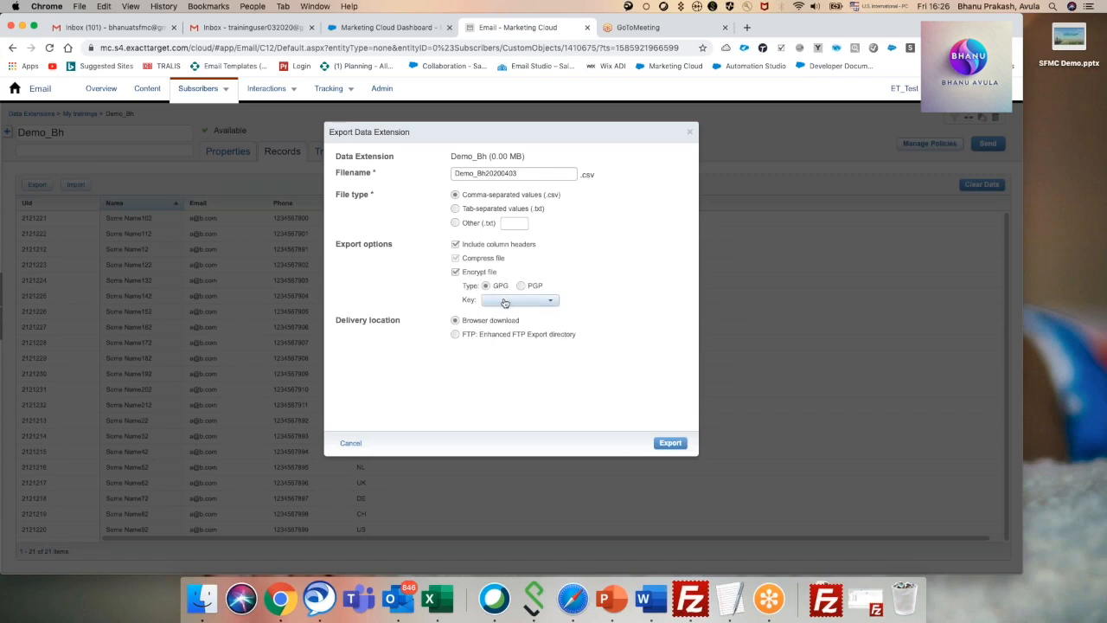
pyautogui.click(529, 300)
pyautogui.click(455, 272)
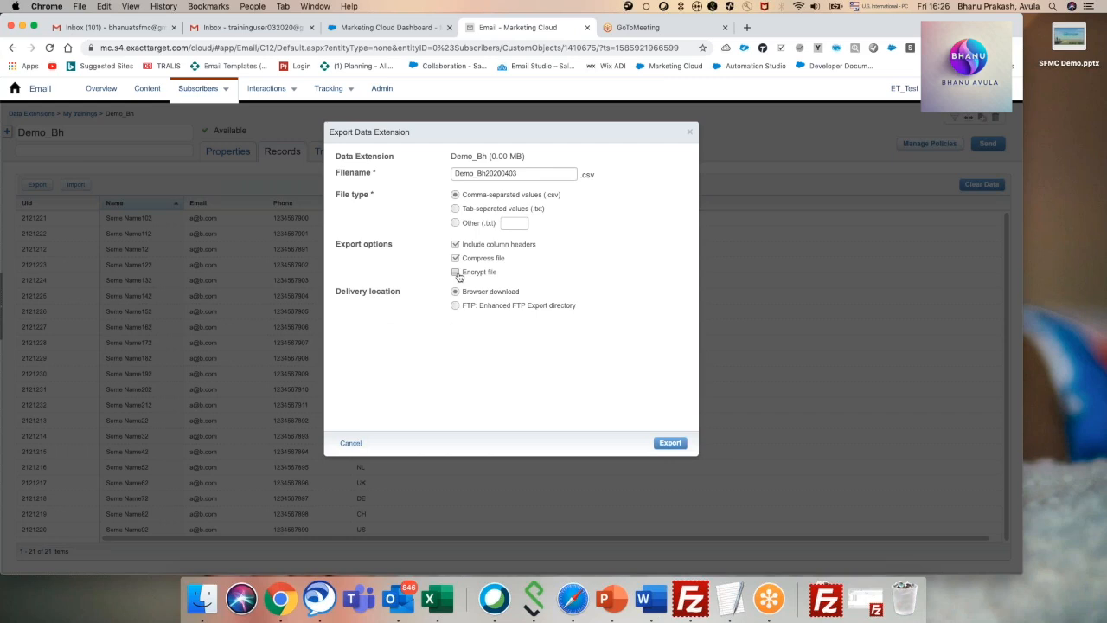
pyautogui.click(454, 257)
# Export Demo_Bh20200403 as CSV to the Enhanced FTP Export directory and close the export dialog.
pyautogui.click(456, 307)
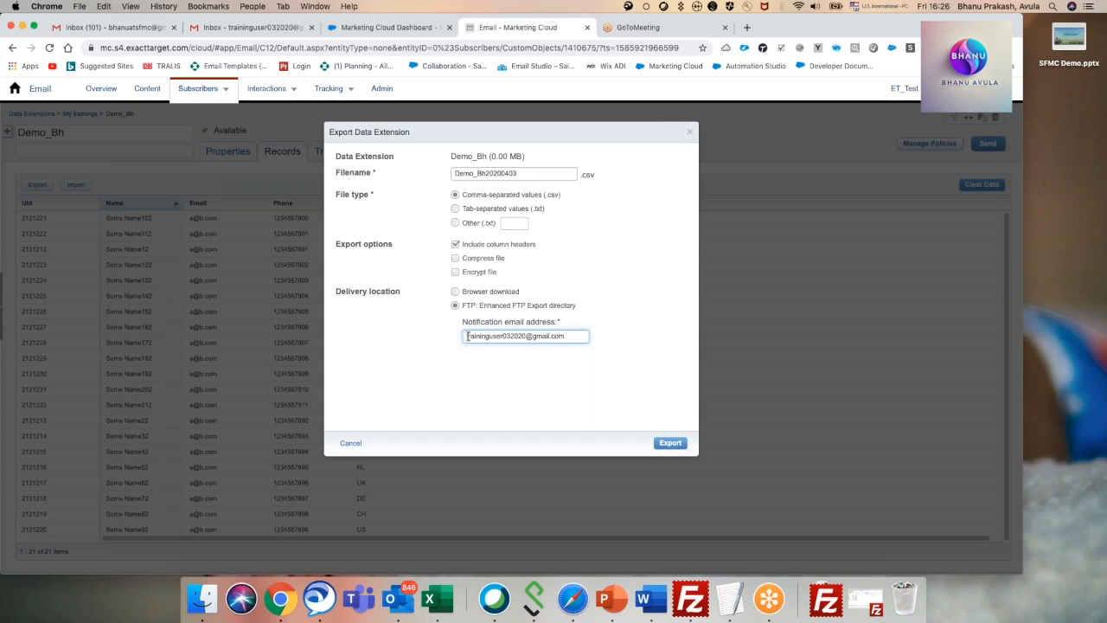
pyautogui.click(670, 442)
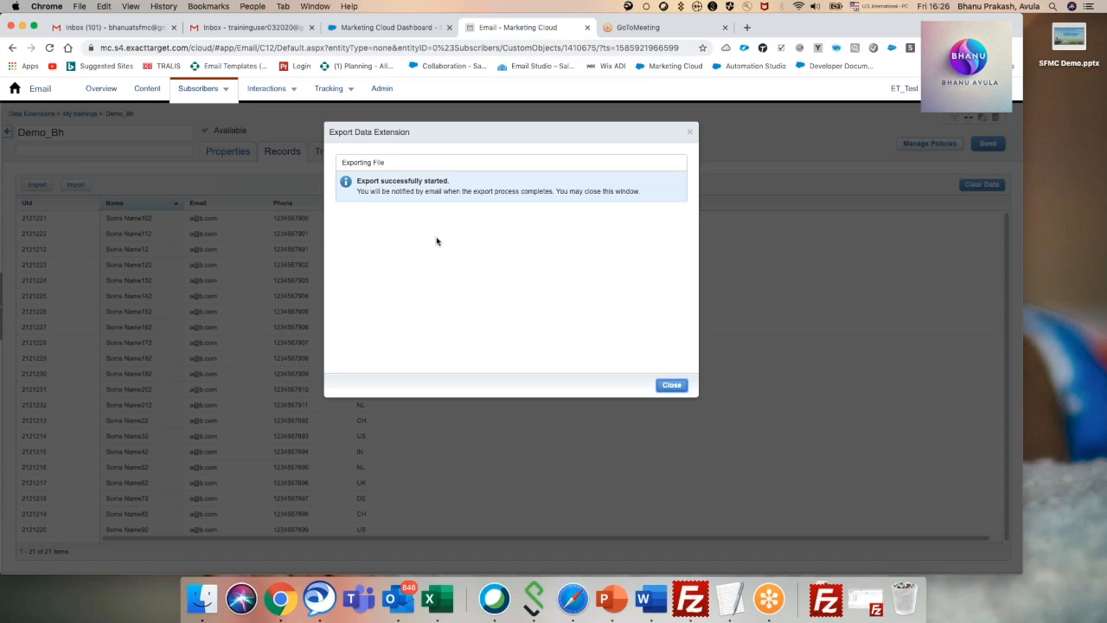
pyautogui.click(682, 386)
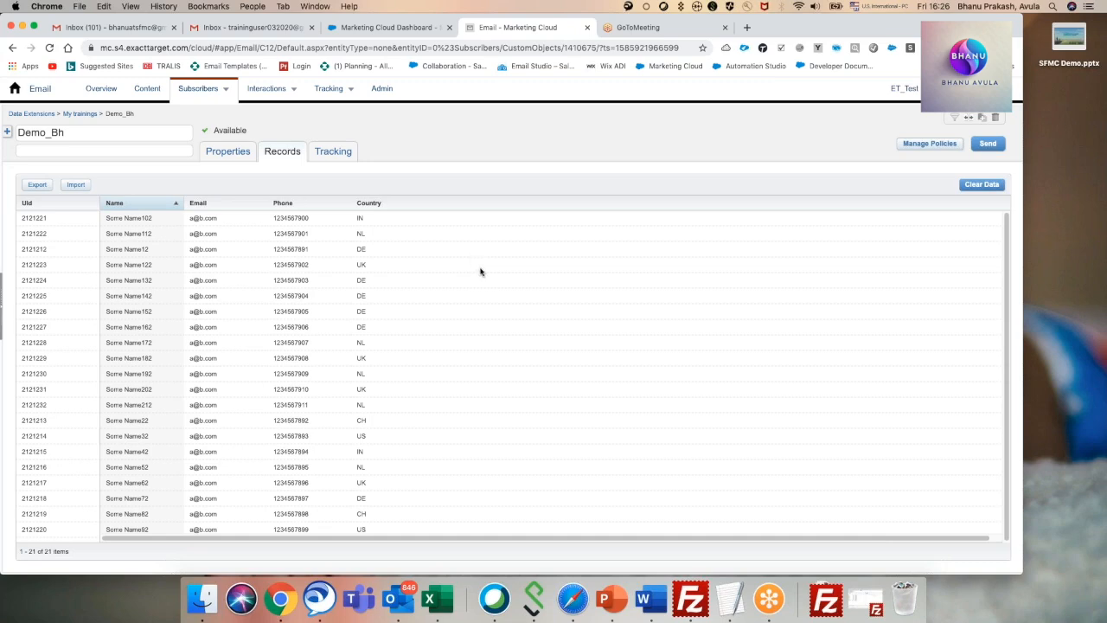
# Check the Promotions, Social and Primary categories of the training Gmail inbox for the export notification.
pyautogui.click(277, 27)
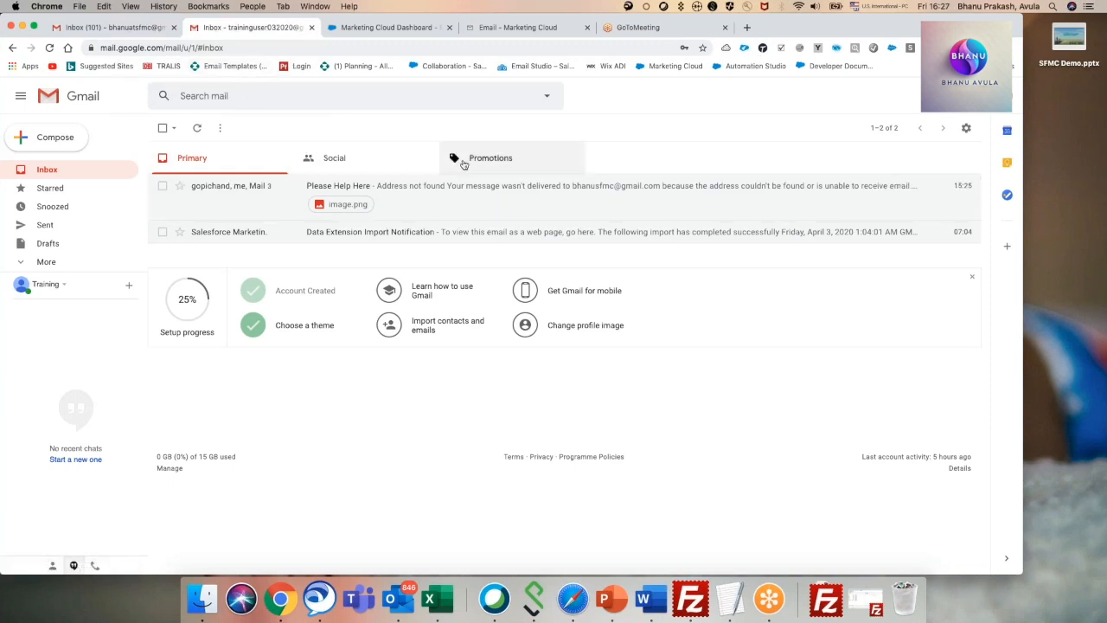
pyautogui.click(462, 161)
pyautogui.click(368, 158)
pyautogui.click(254, 158)
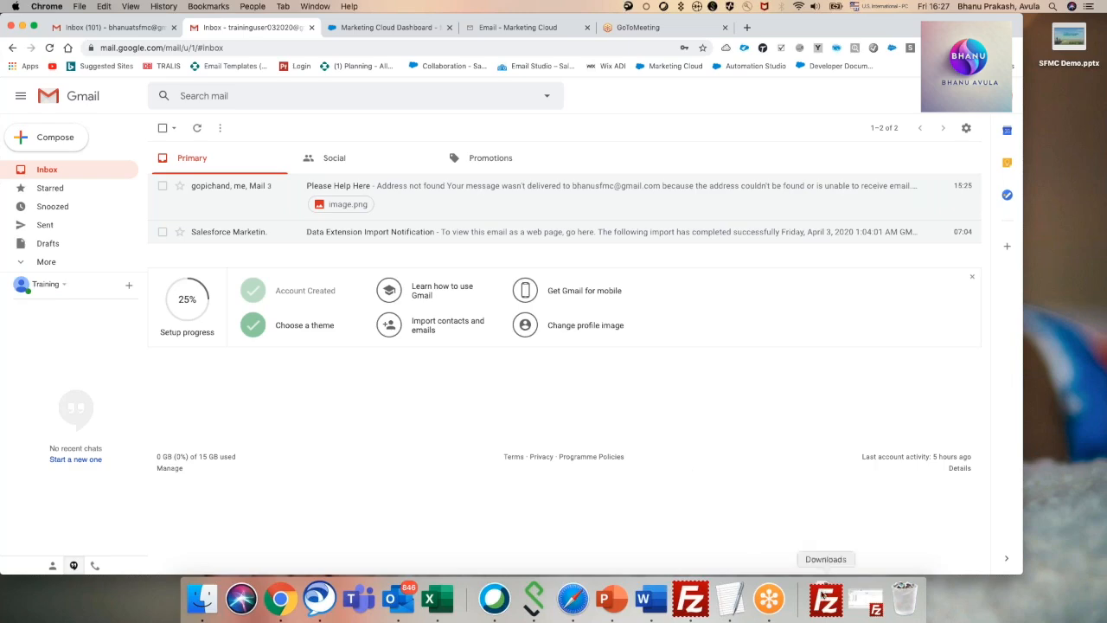
# Switch to FileZilla and replace the connection host with the FTP host copied from the TextEdit note.
pyautogui.click(692, 596)
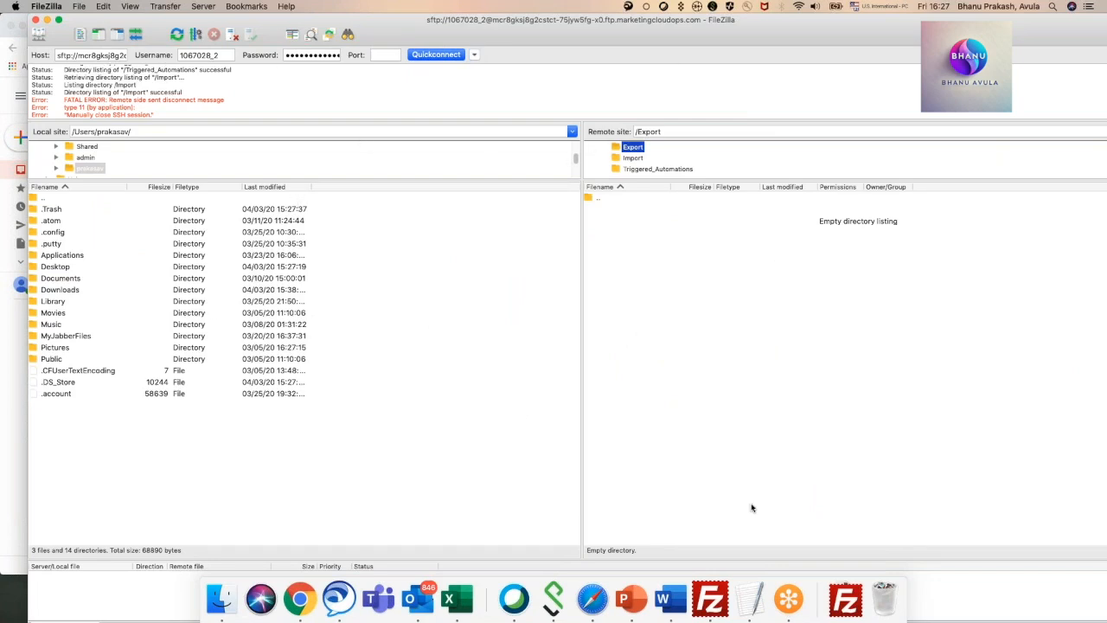
pyautogui.click(763, 599)
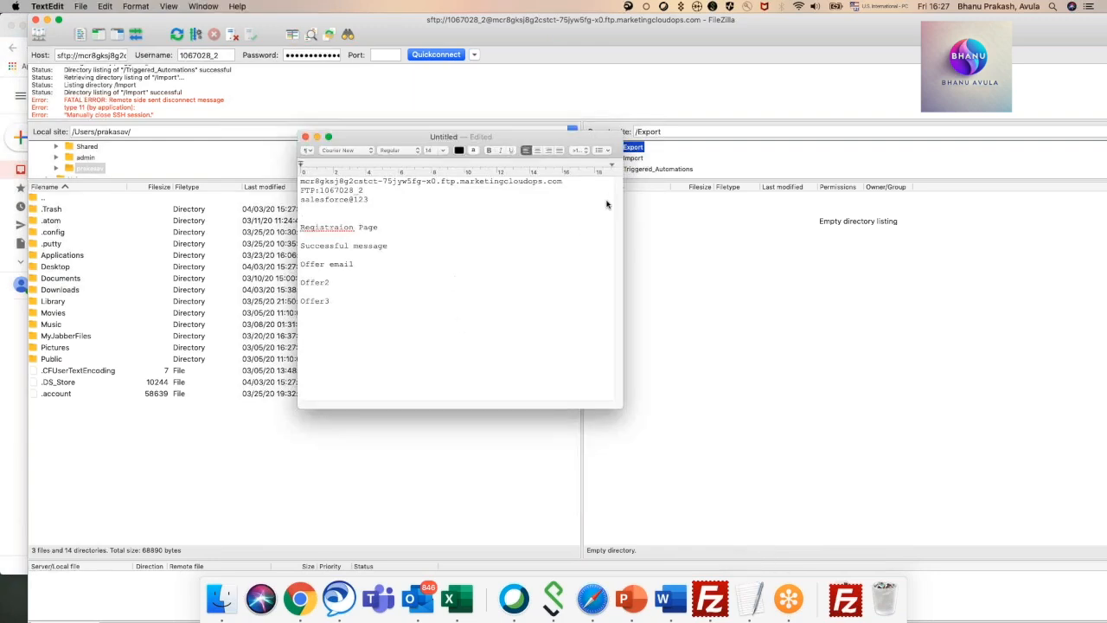
pyautogui.moveTo(560, 183); pyautogui.dragTo(298, 183)
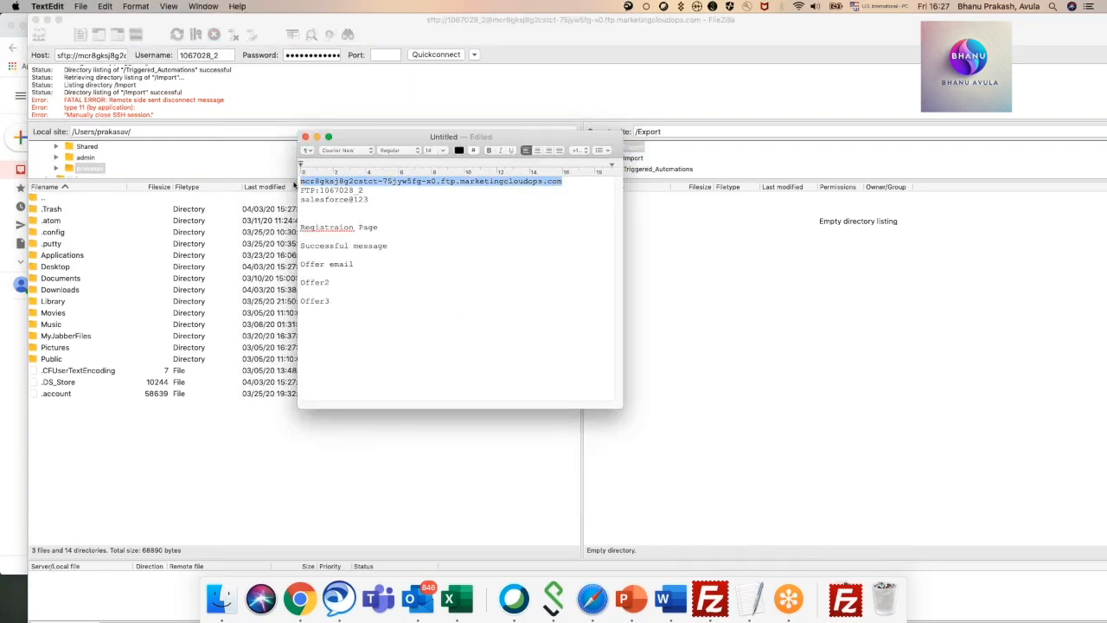
pyautogui.rightClick(349, 185)
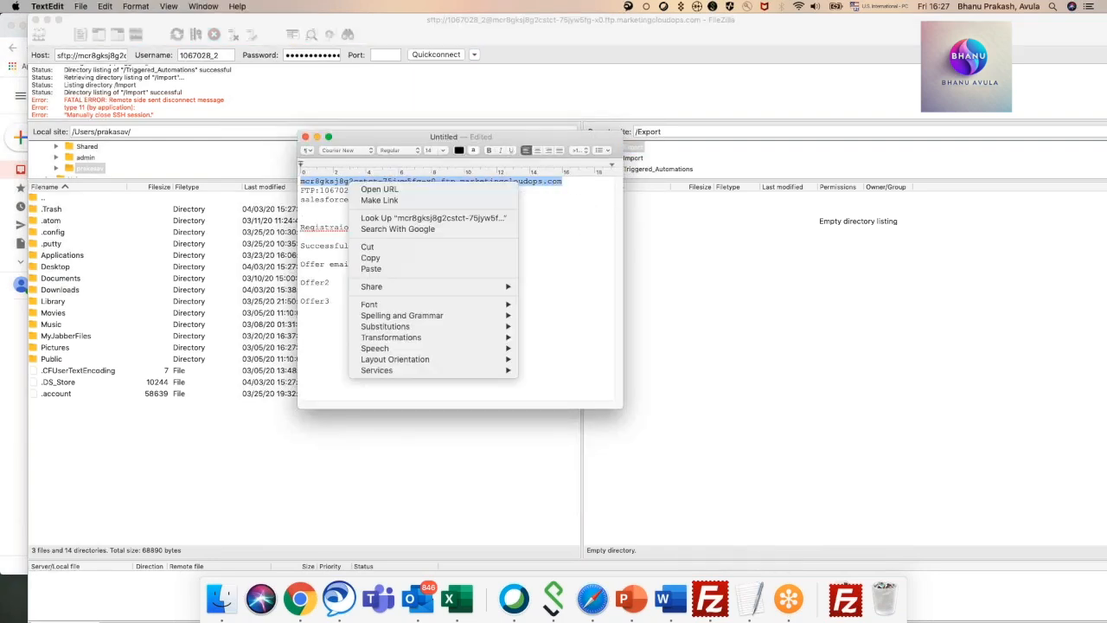
pyautogui.click(384, 257)
pyautogui.click(110, 55)
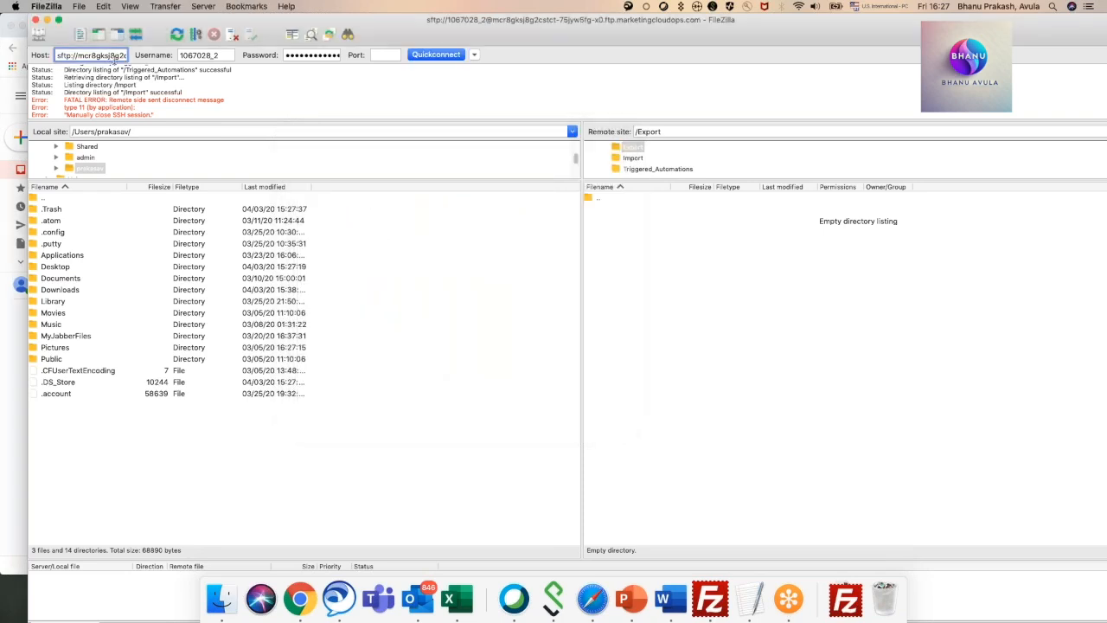
pyautogui.press('super+a')
pyautogui.press('BackSpace')
pyautogui.press('super+v')
pyautogui.click(744, 602)
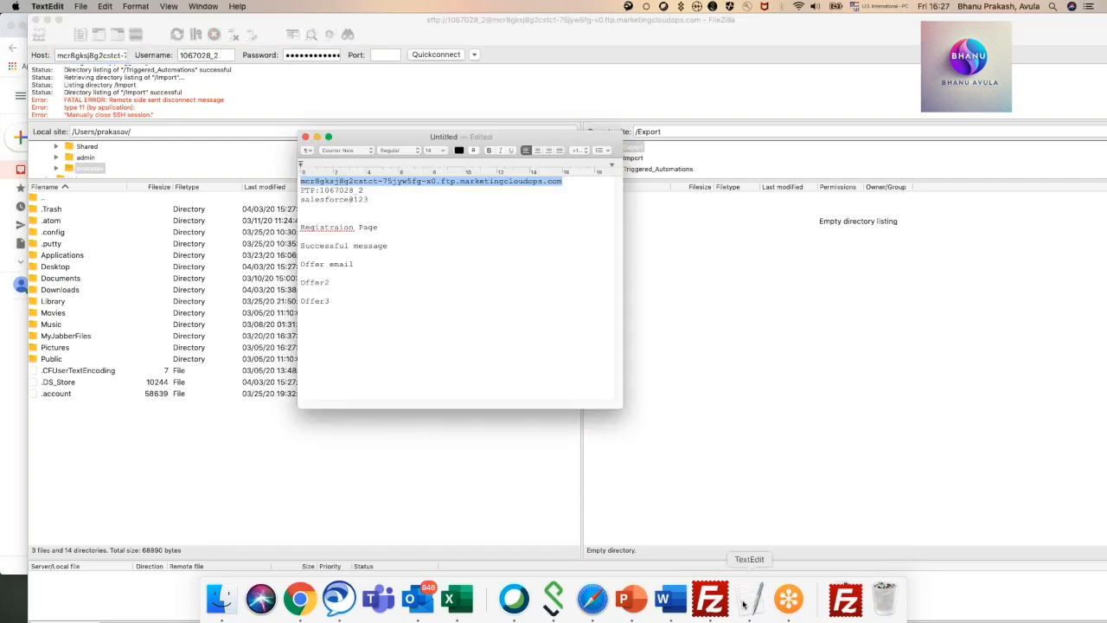
pyautogui.click(383, 88)
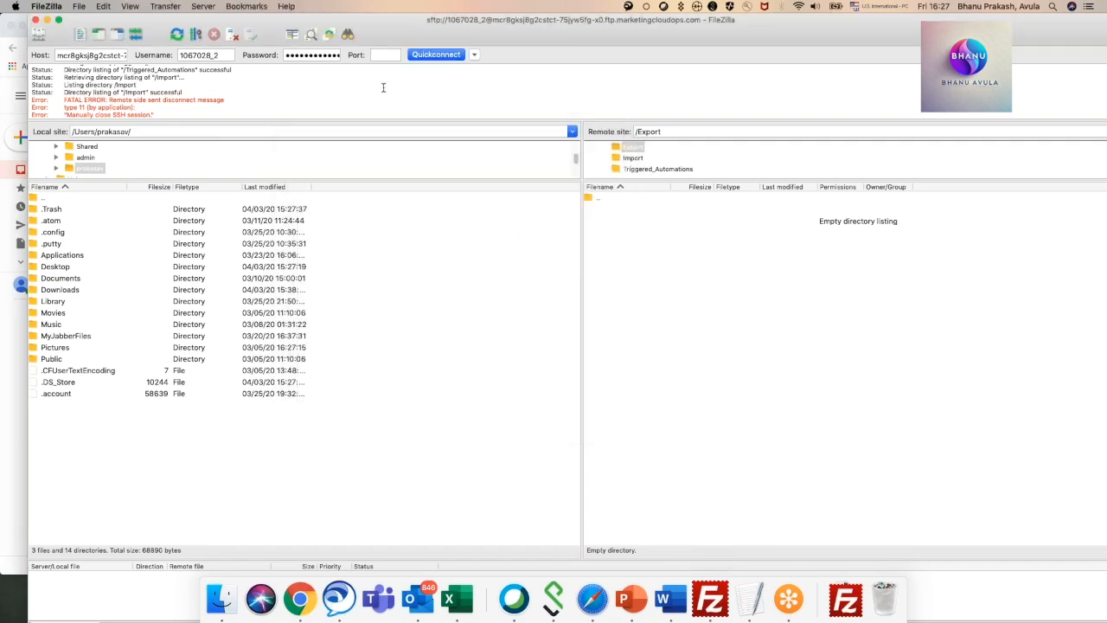
# Connect to the Marketing Cloud FTP server in a new connection tab and close the old connection.
pyautogui.click(383, 55)
pyautogui.click(428, 55)
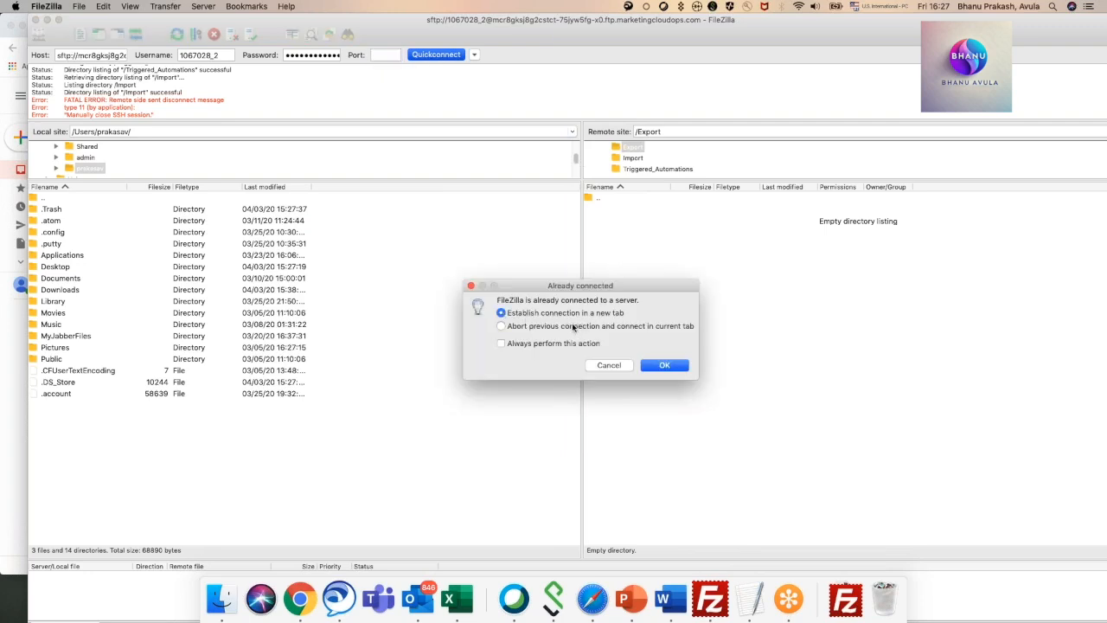
pyautogui.click(681, 364)
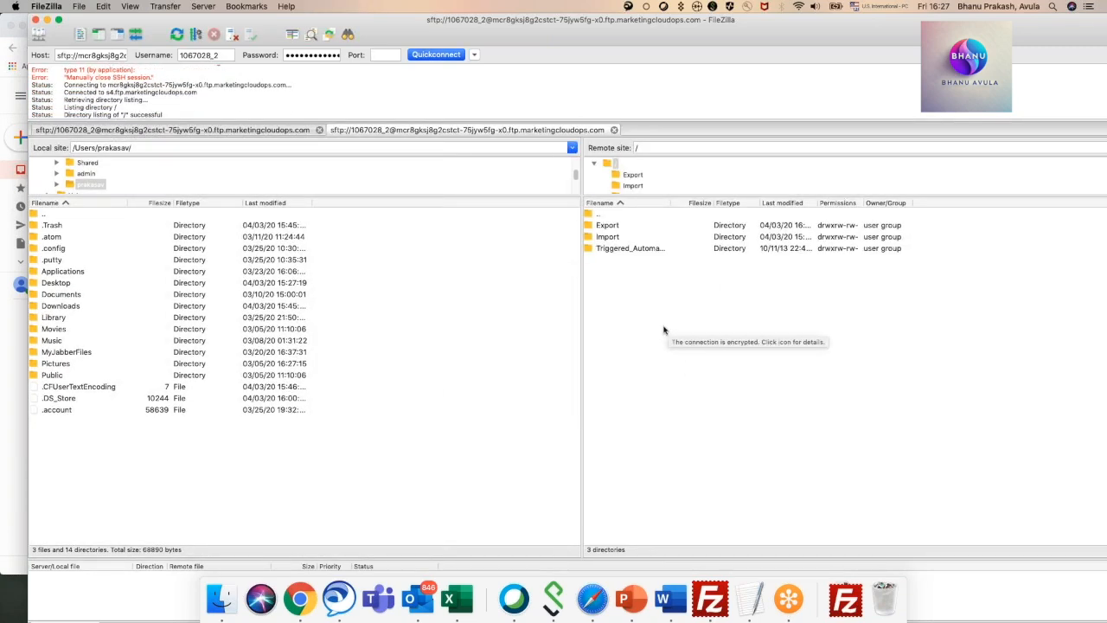
pyautogui.click(320, 131)
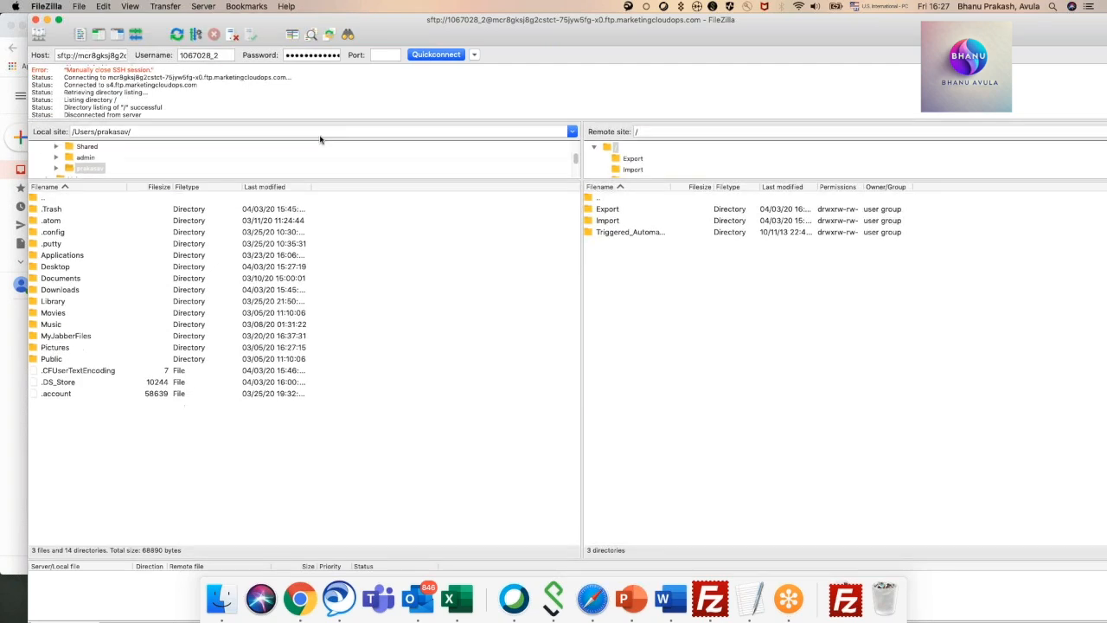
# View the remote Import directory, and read the Export Completed email for Demo_Bh in Gmail.
pyautogui.doubleClick(613, 224)
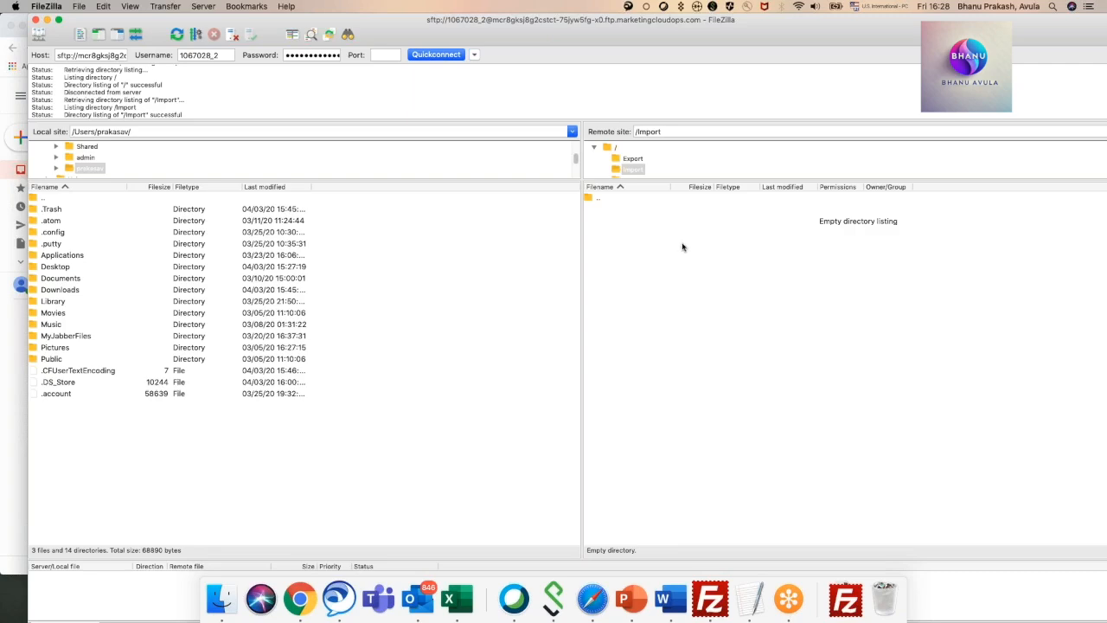
pyautogui.click(46, 19)
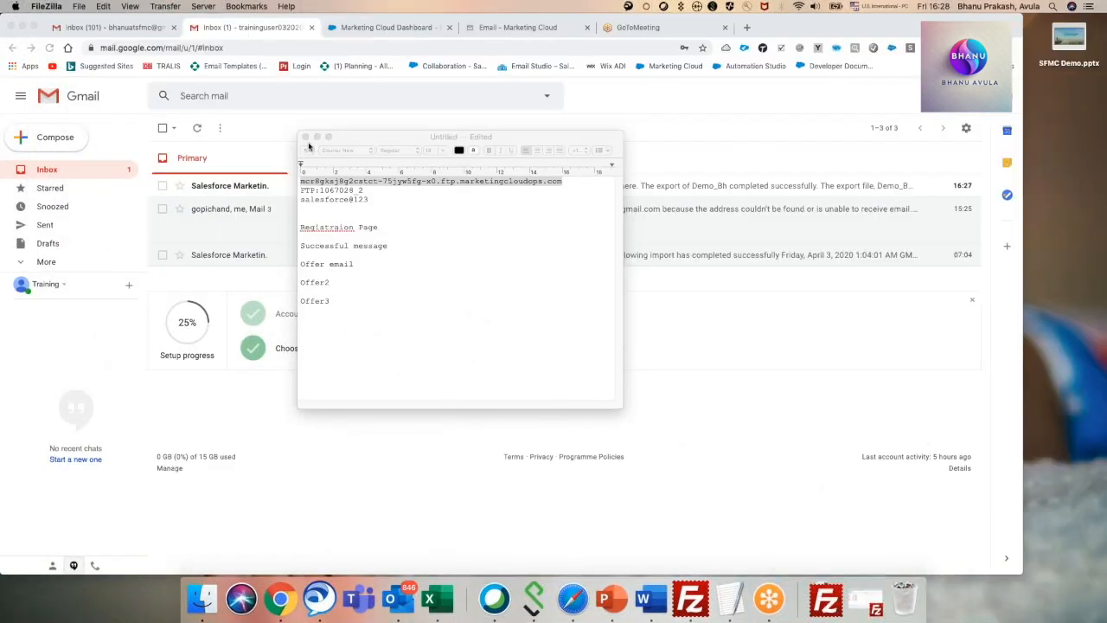
pyautogui.click(317, 137)
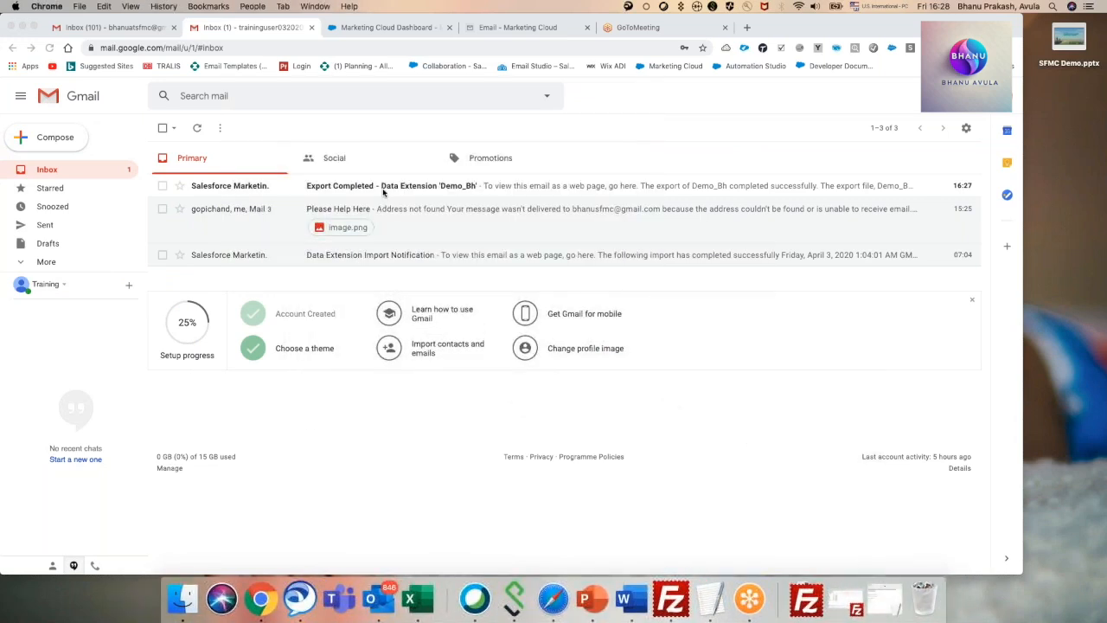
pyautogui.click(370, 190)
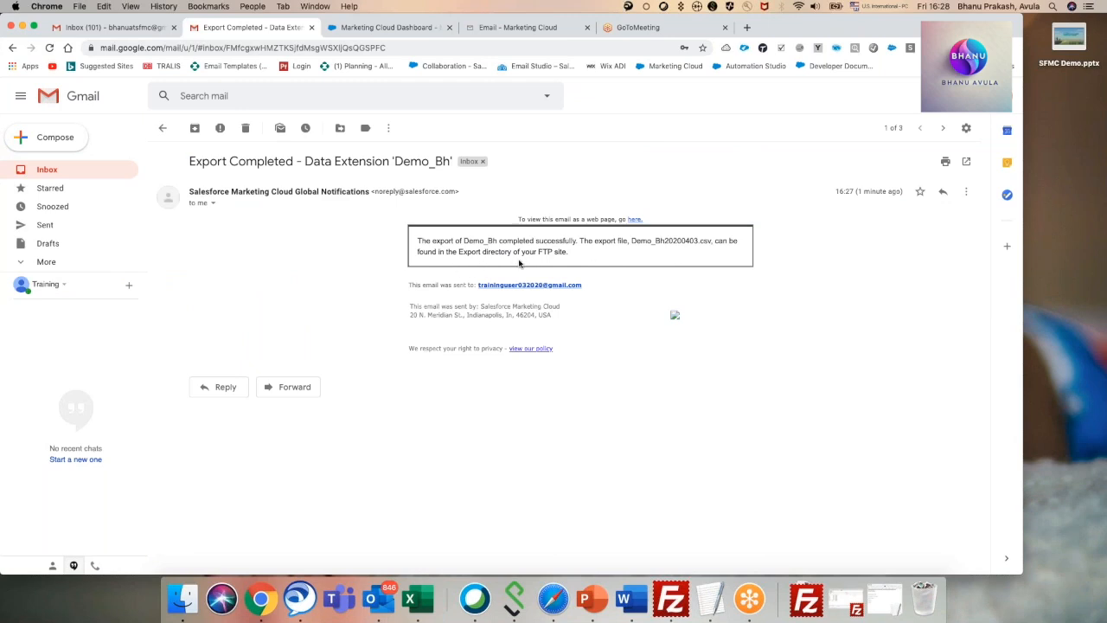
# Return to FileZilla and download Demo_Bh20200403.csv from the remote Export directory to the local home folder.
pyautogui.click(806, 599)
pyautogui.click(671, 598)
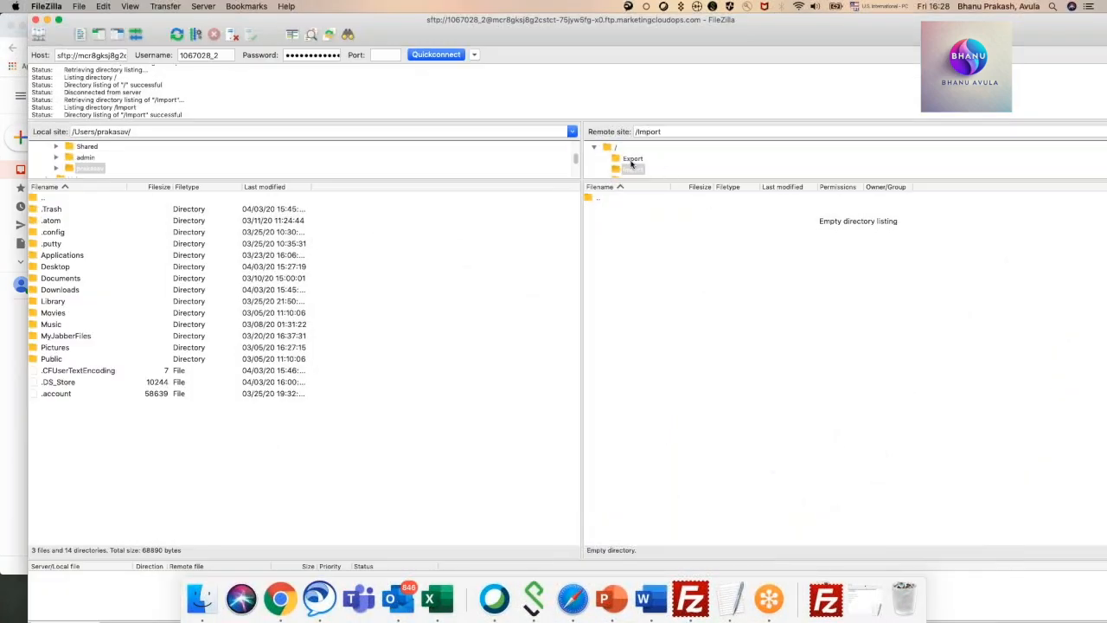
pyautogui.click(632, 160)
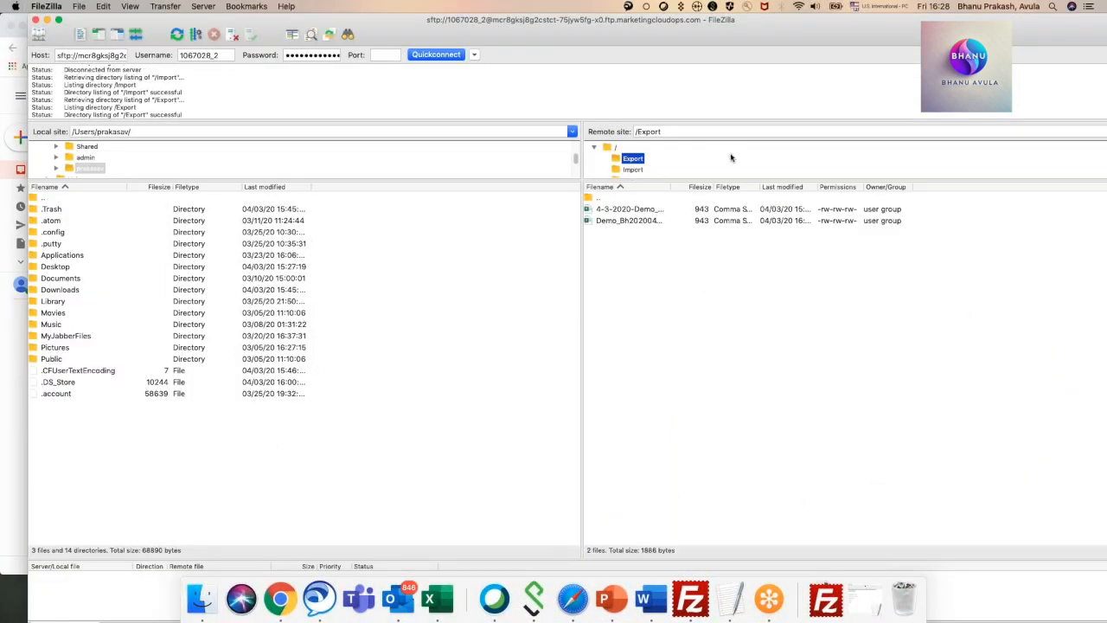
pyautogui.rightClick(638, 223)
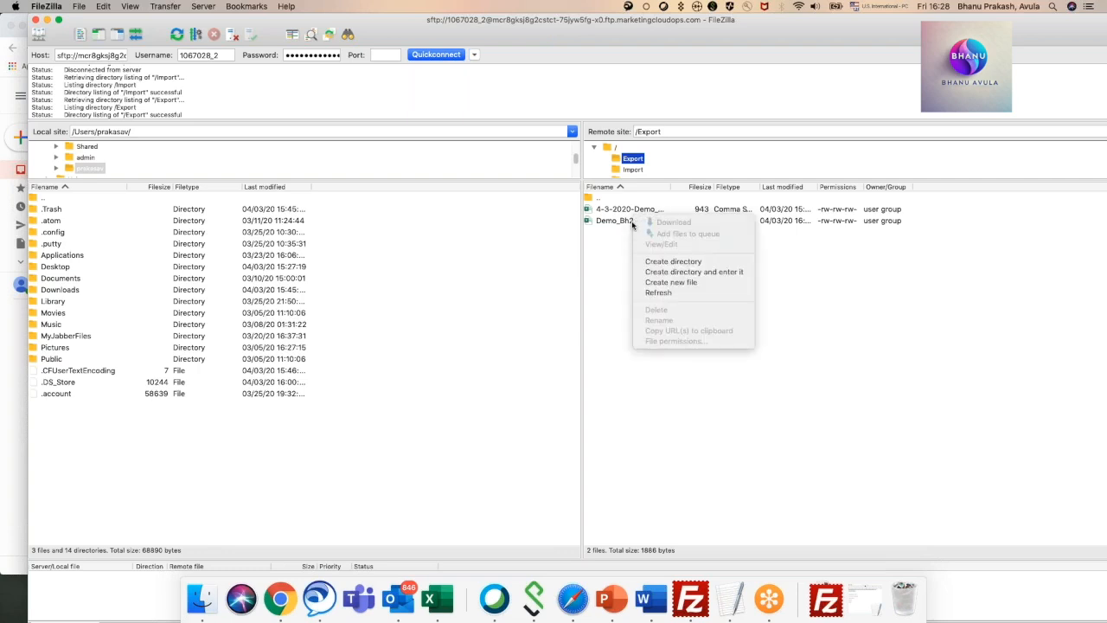
pyautogui.click(619, 225)
pyautogui.rightClick(619, 224)
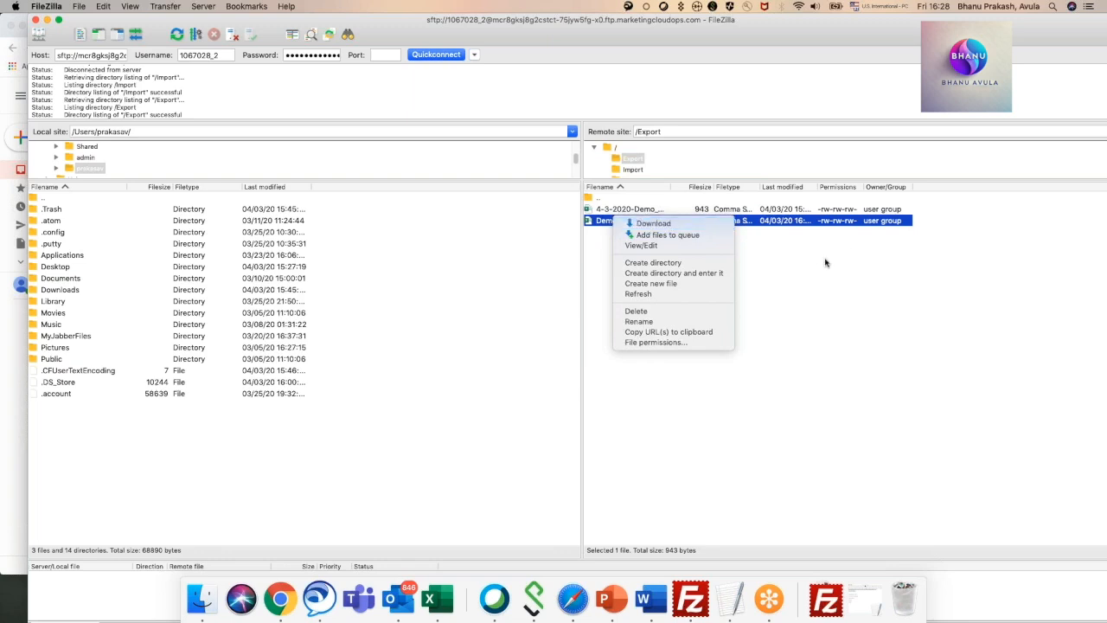
pyautogui.click(679, 224)
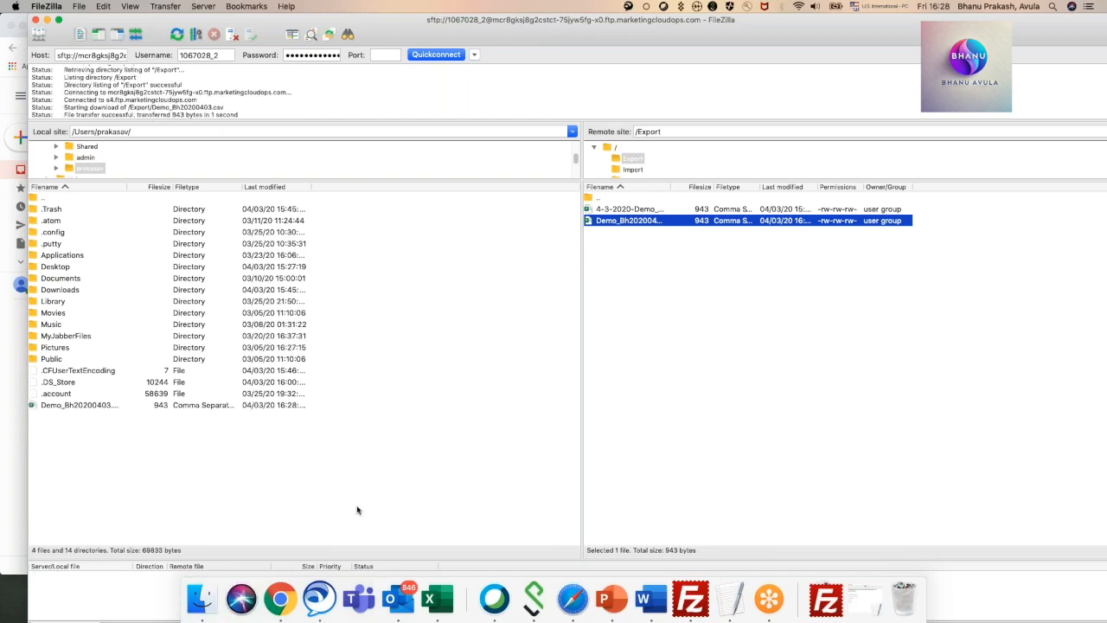
# Show the downloaded Demo_Bh20200403.csv in Finder and open it in Excel.
pyautogui.rightClick(79, 406)
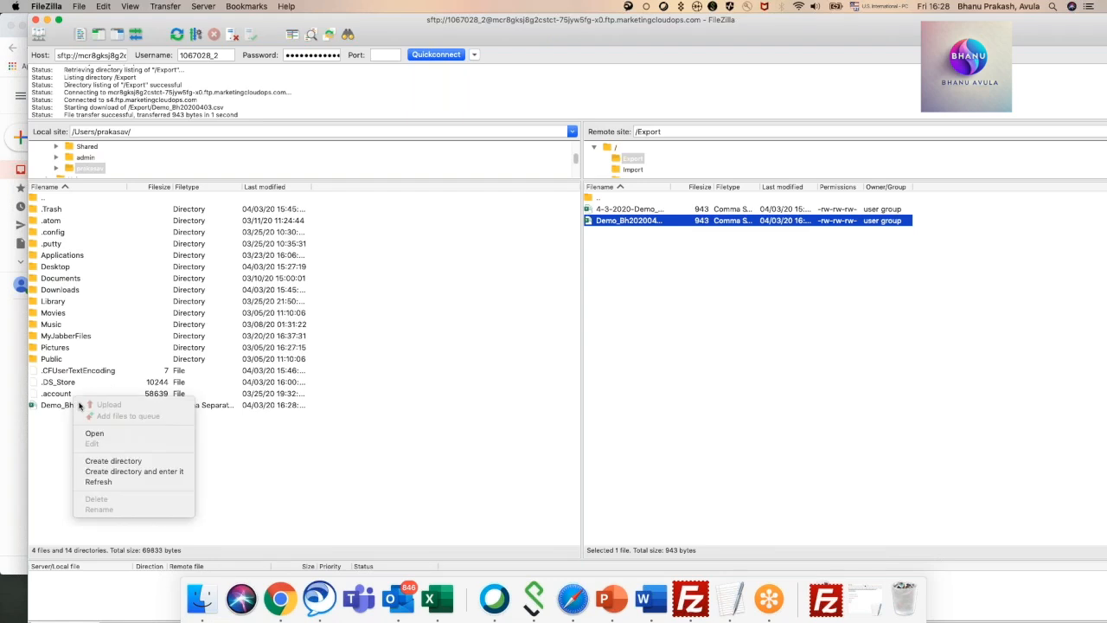
pyautogui.click(98, 435)
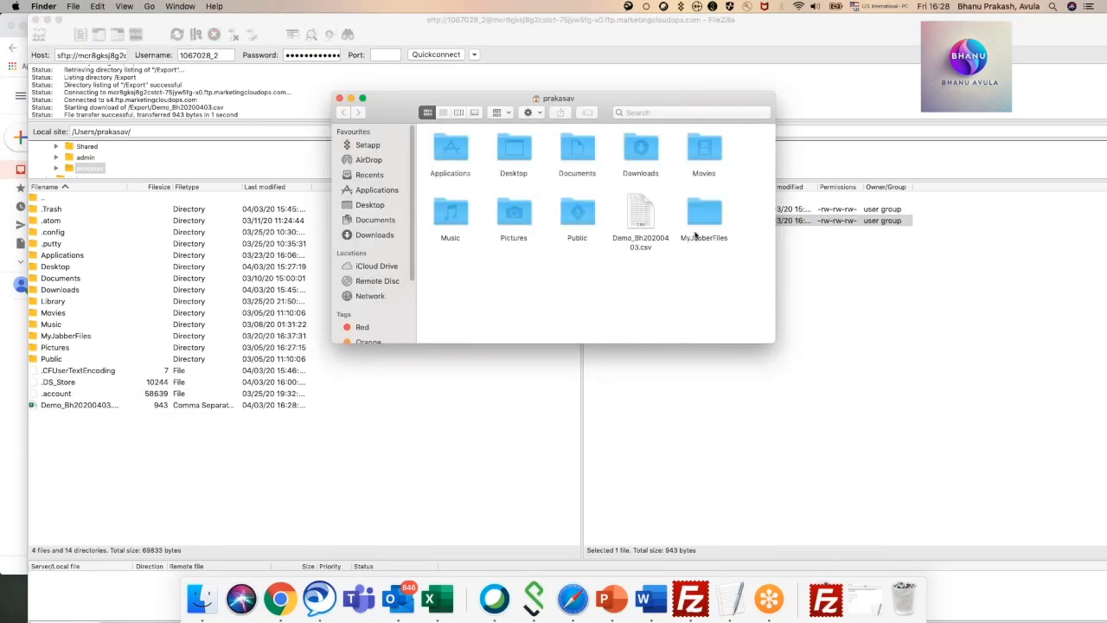
pyautogui.rightClick(644, 223)
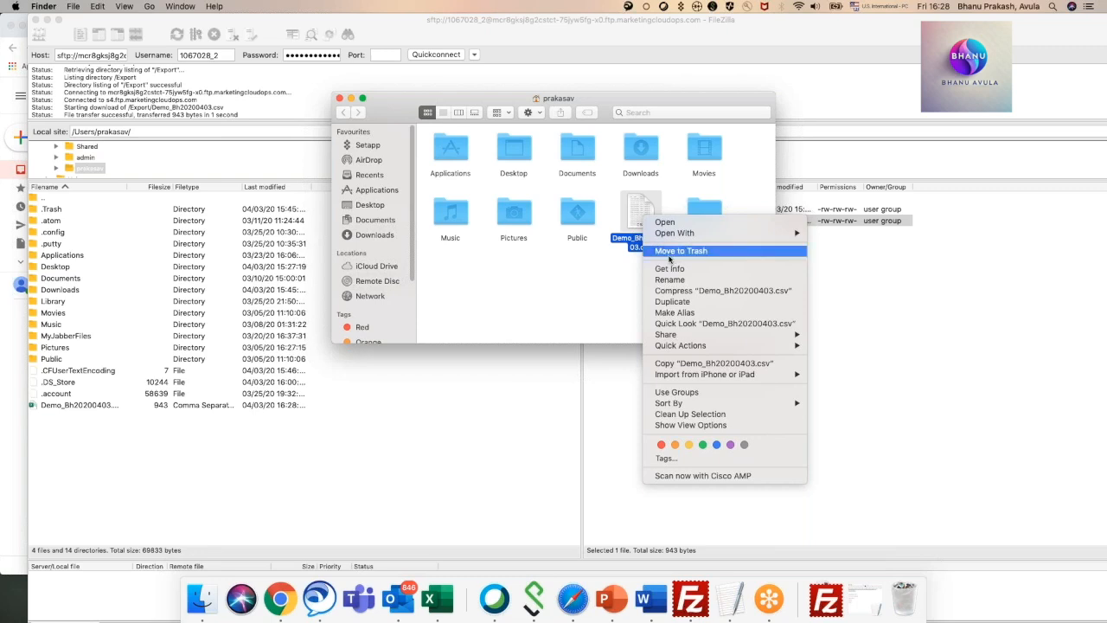
pyautogui.click(629, 225)
pyautogui.rightClick(638, 218)
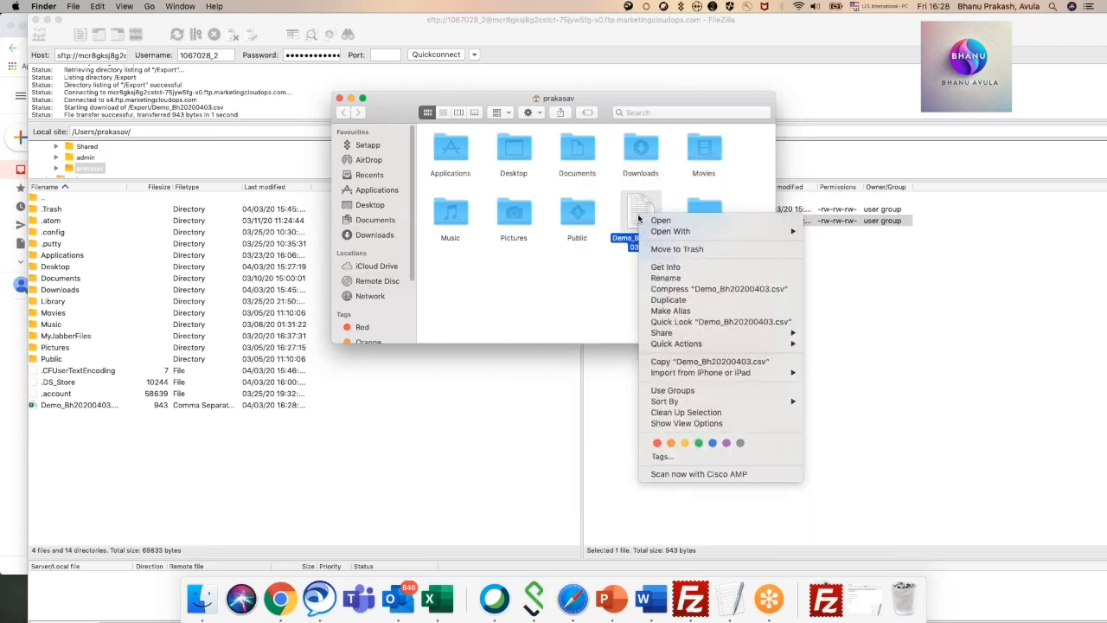
pyautogui.click(661, 221)
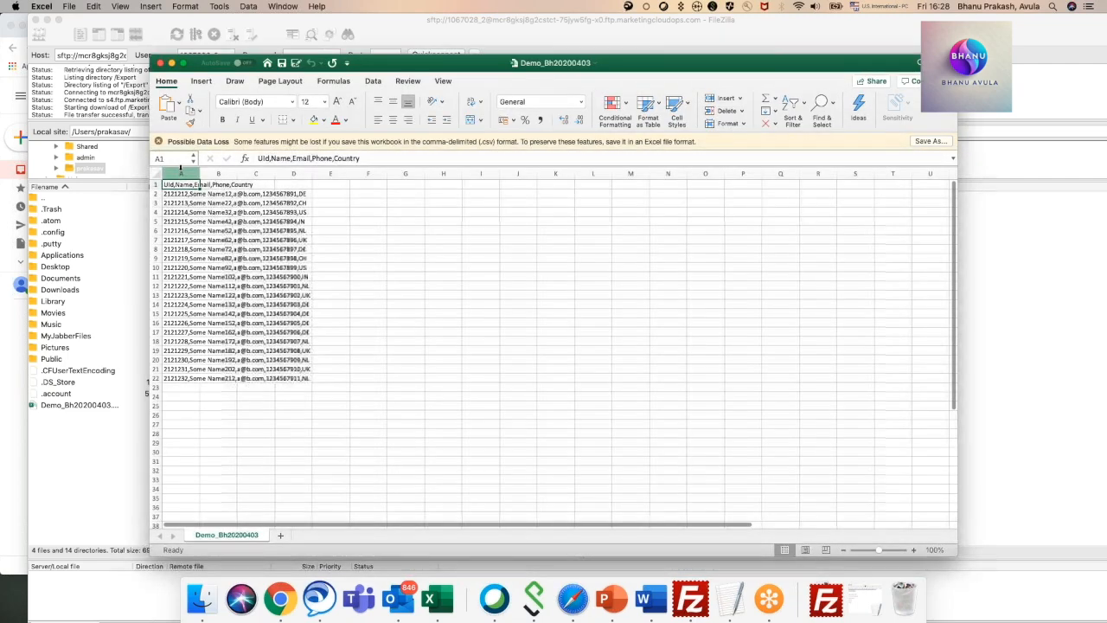
# Widen column A to show the full records, and try overwriting cell A6 with "fa".
pyautogui.moveTo(198, 174); pyautogui.dragTo(258, 184)
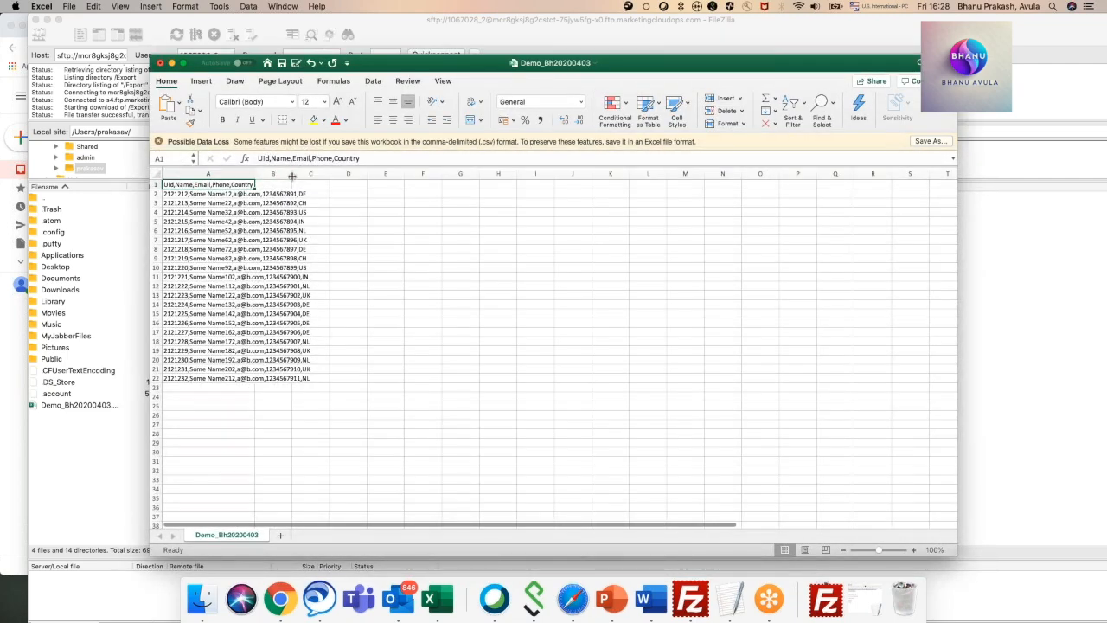
pyautogui.moveTo(258, 184); pyautogui.dragTo(316, 184)
pyautogui.click(242, 230)
pyautogui.write('fa')
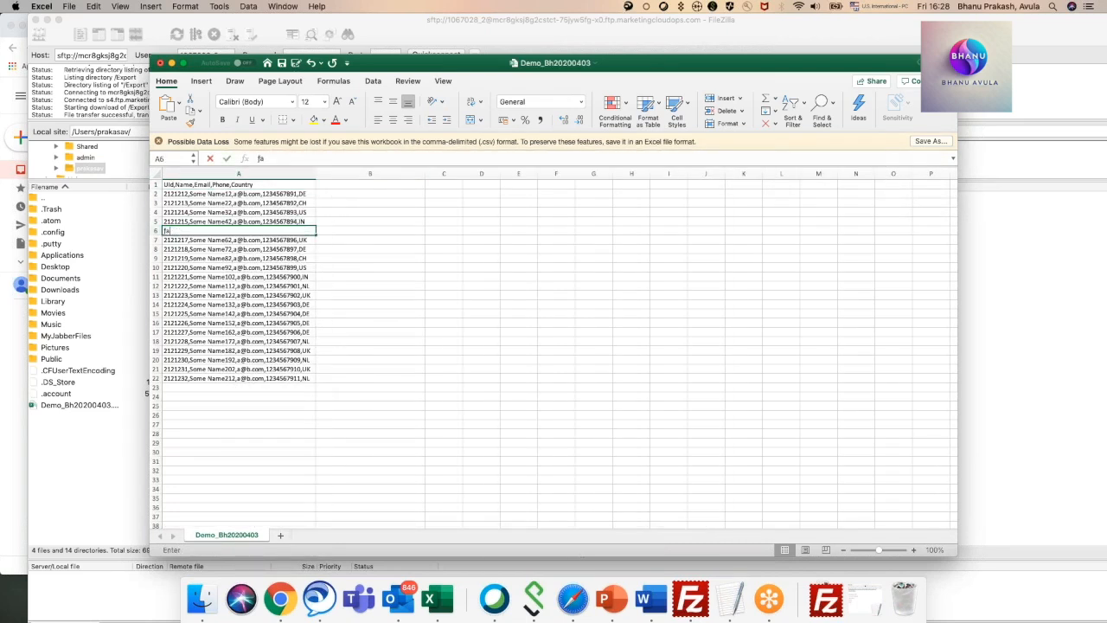
pyautogui.click(508, 251)
pyautogui.click(341, 206)
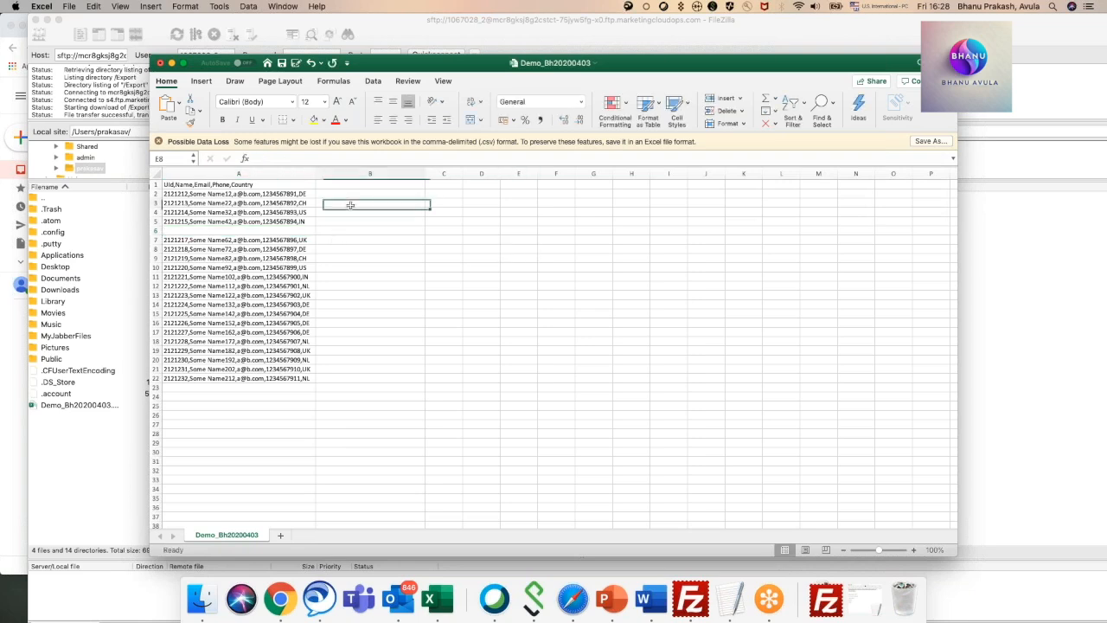
# Close Demo_Bh20200403.csv in Excel without saving the changes and return to FileZilla.
pyautogui.click(160, 63)
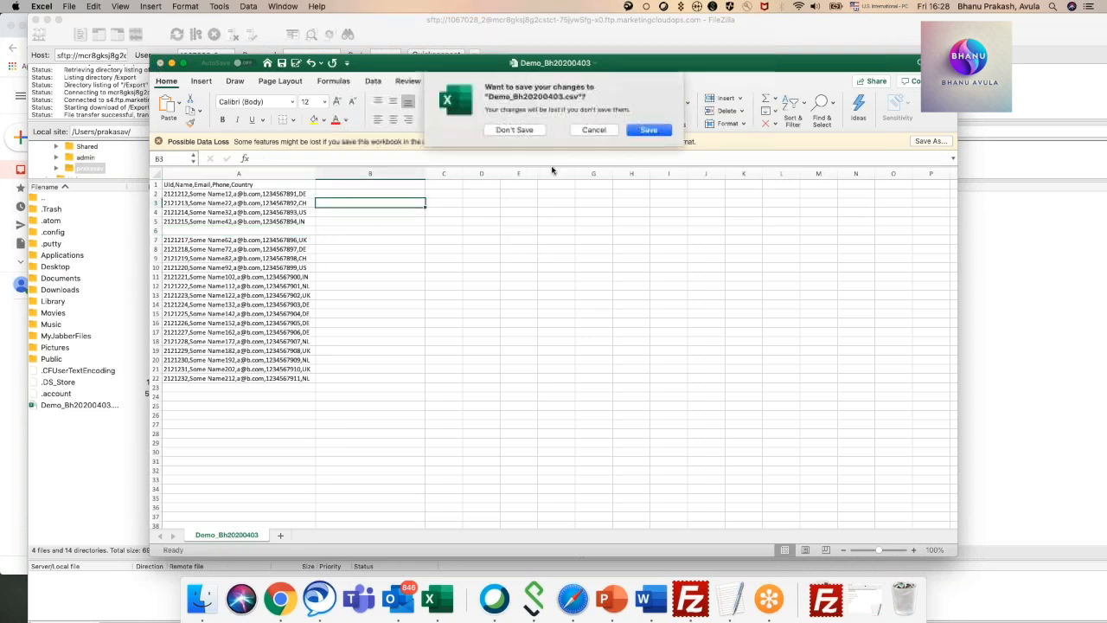
pyautogui.click(516, 129)
pyautogui.rightClick(640, 215)
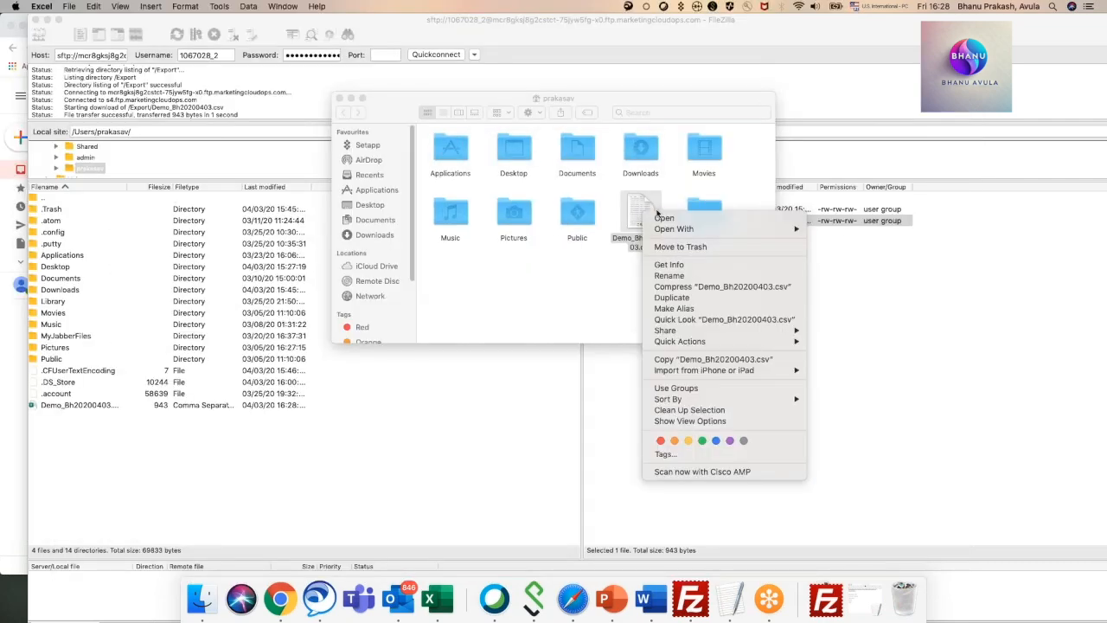
pyautogui.click(950, 257)
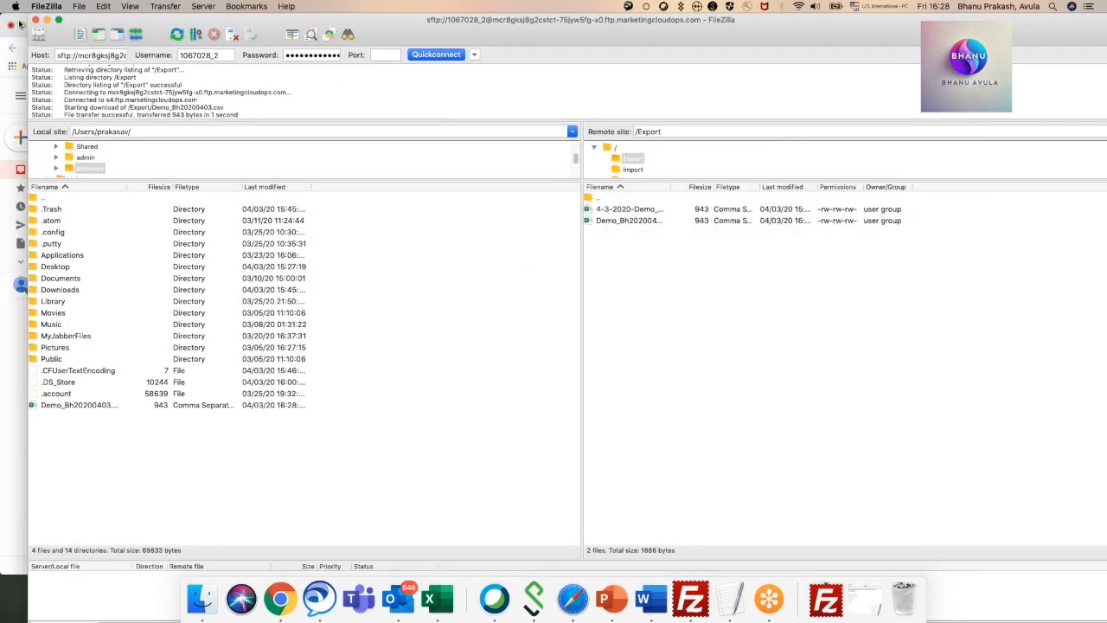
# Move Demo_Bh20200403.csv from the home folder to the desktop in Finder, and close the open Finder windows.
pyautogui.moveTo(11, 19); pyautogui.dragTo(184, 48)
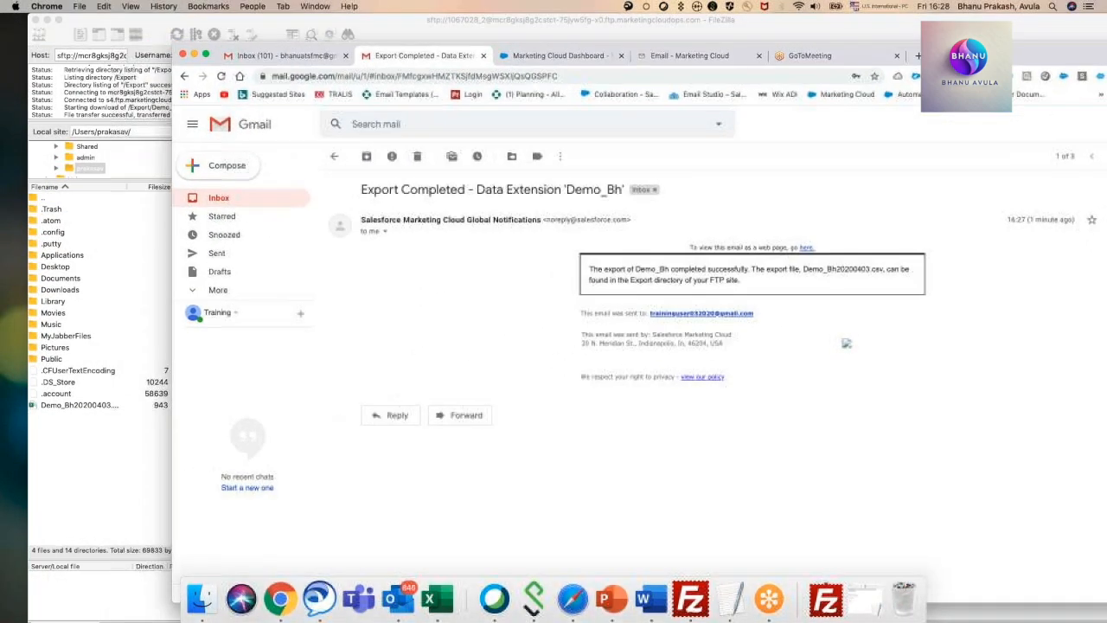
pyautogui.click(866, 603)
pyautogui.click(872, 607)
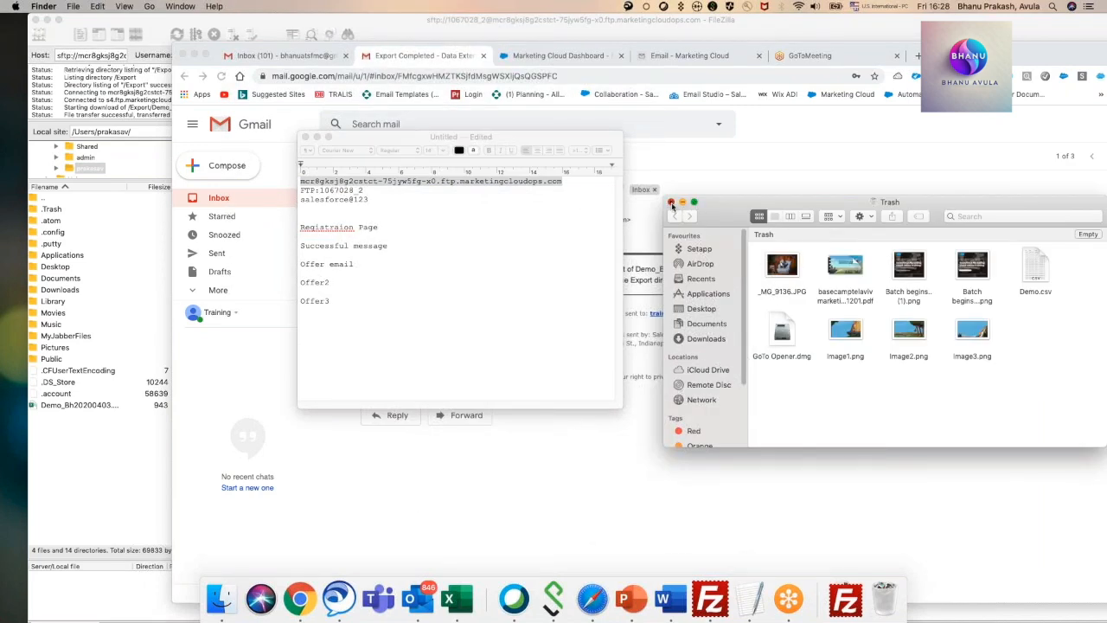
pyautogui.click(671, 202)
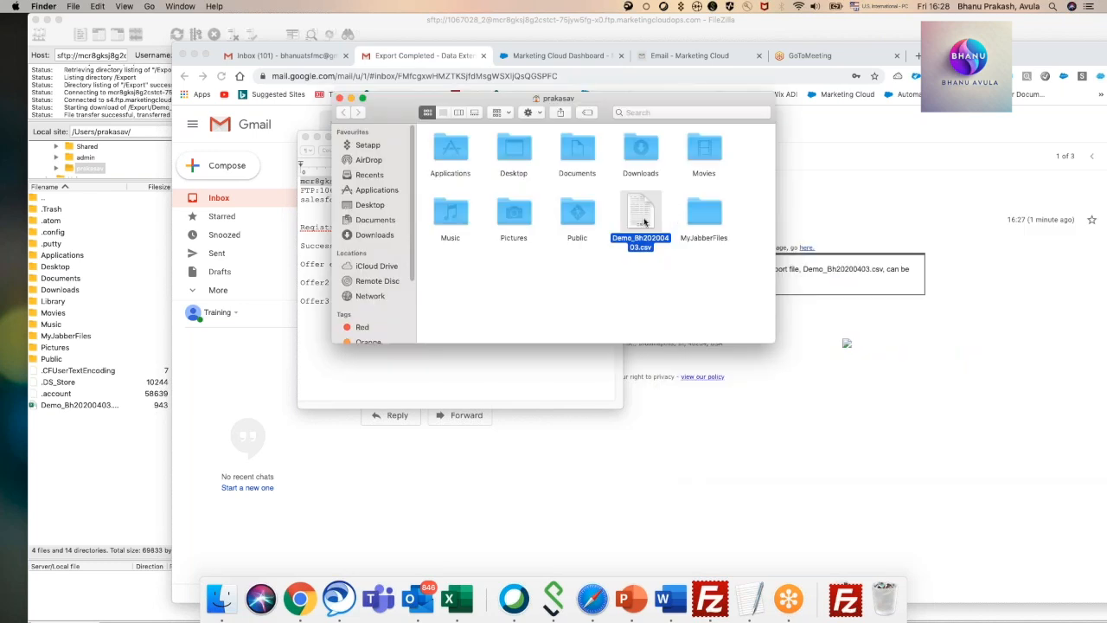
pyautogui.moveTo(641, 220); pyautogui.dragTo(15, 450)
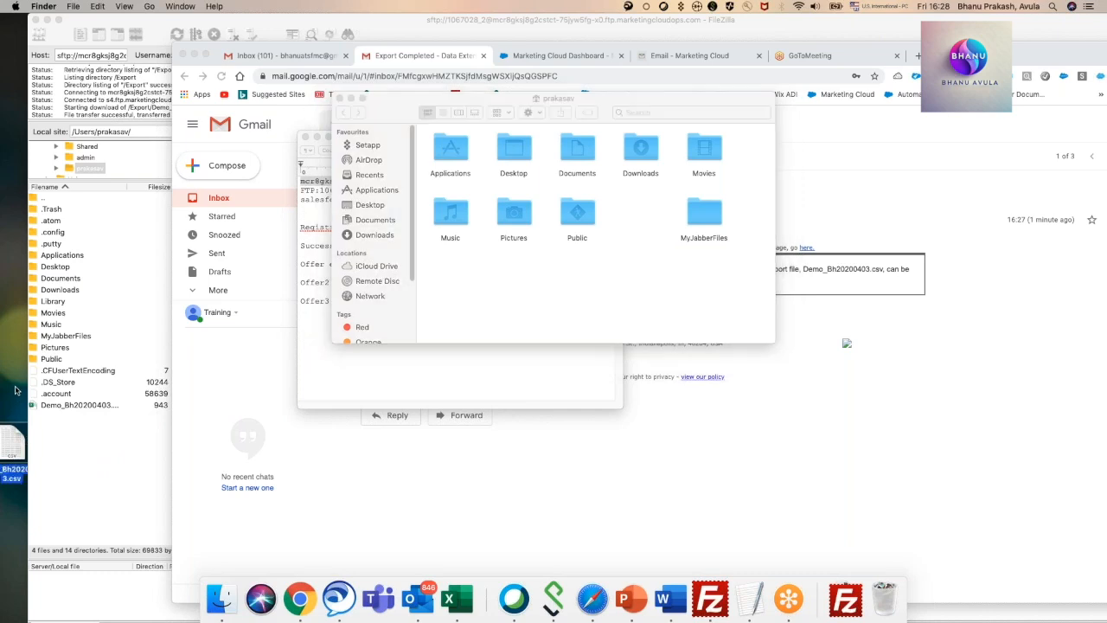
pyautogui.click(340, 98)
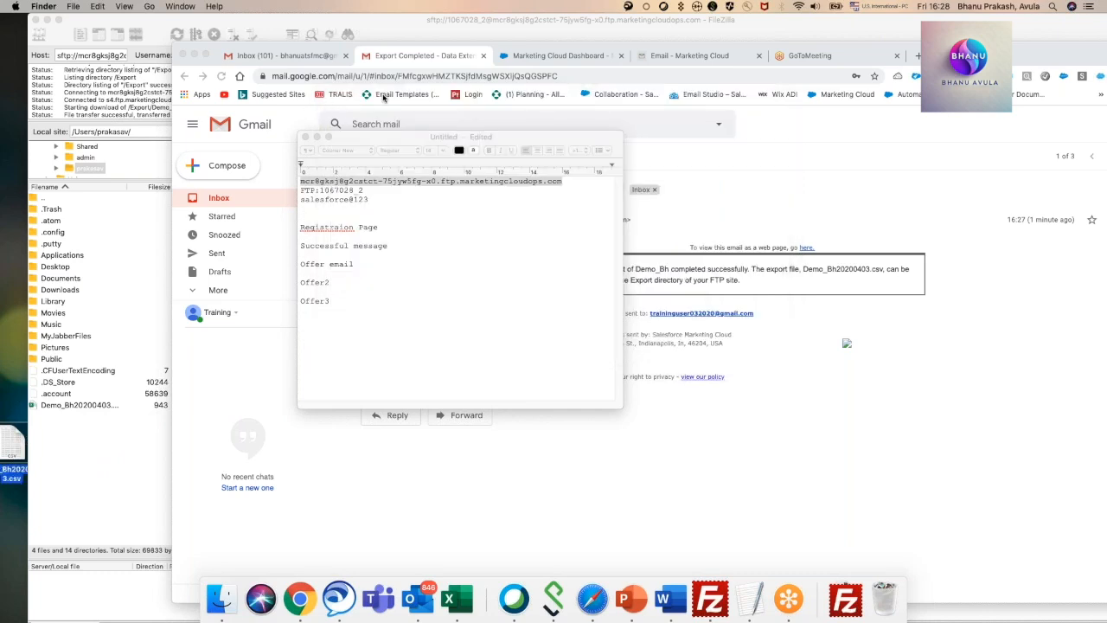
# Cancel closing the untitled TextEdit note and minimize its window instead.
pyautogui.click(305, 138)
pyautogui.click(498, 316)
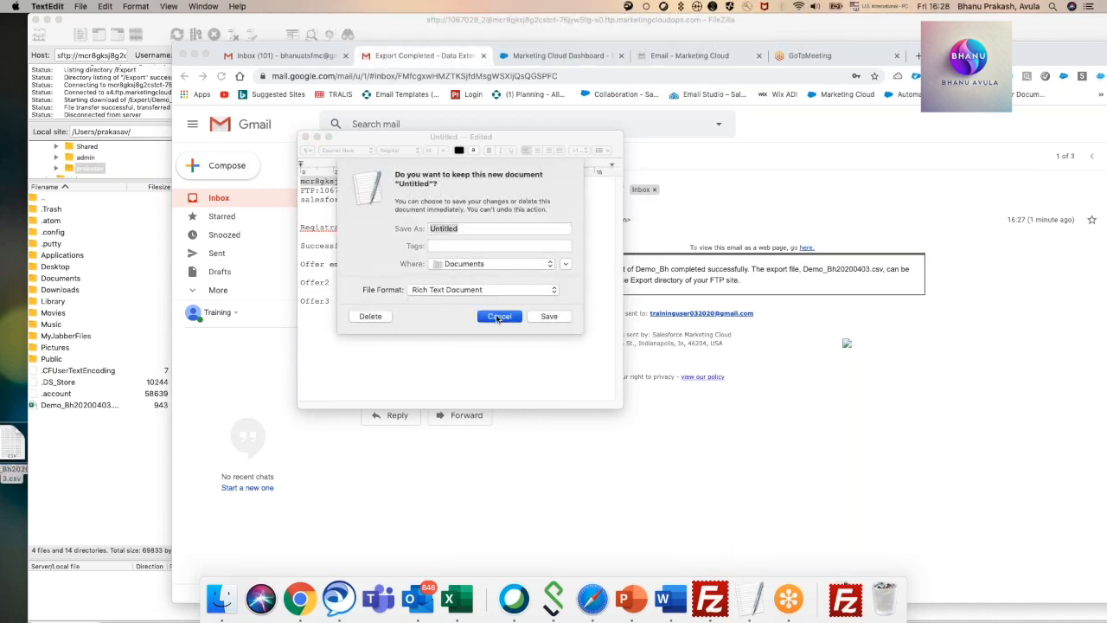
pyautogui.click(317, 137)
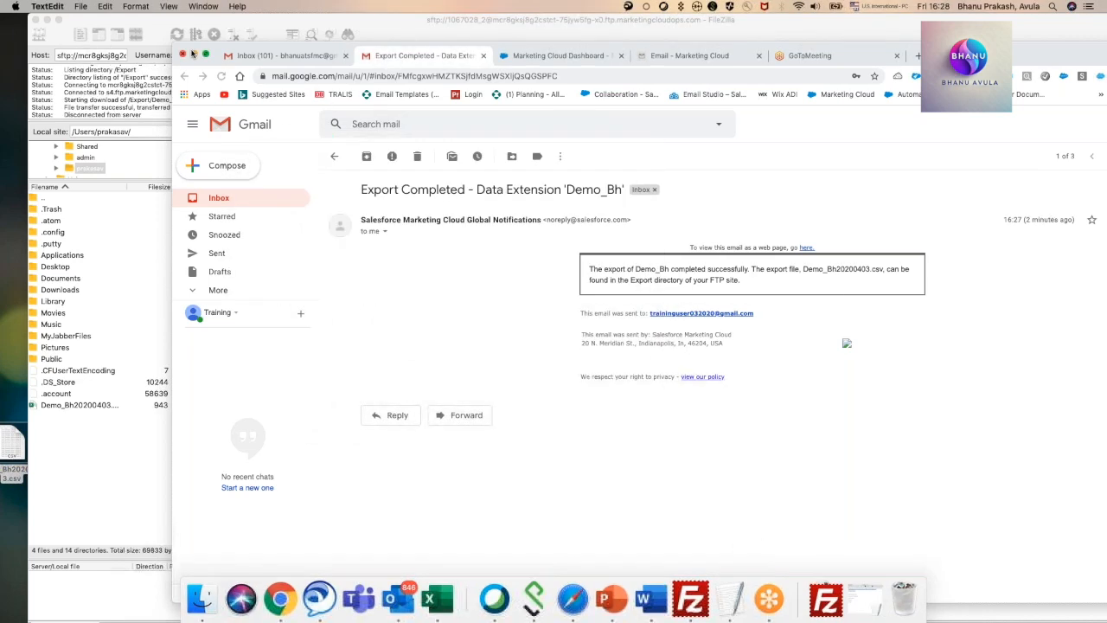
# Switch to the Marketing Cloud dashboard in Chrome, bring its window fully into view and open Automation Studio.
pyautogui.click(264, 614)
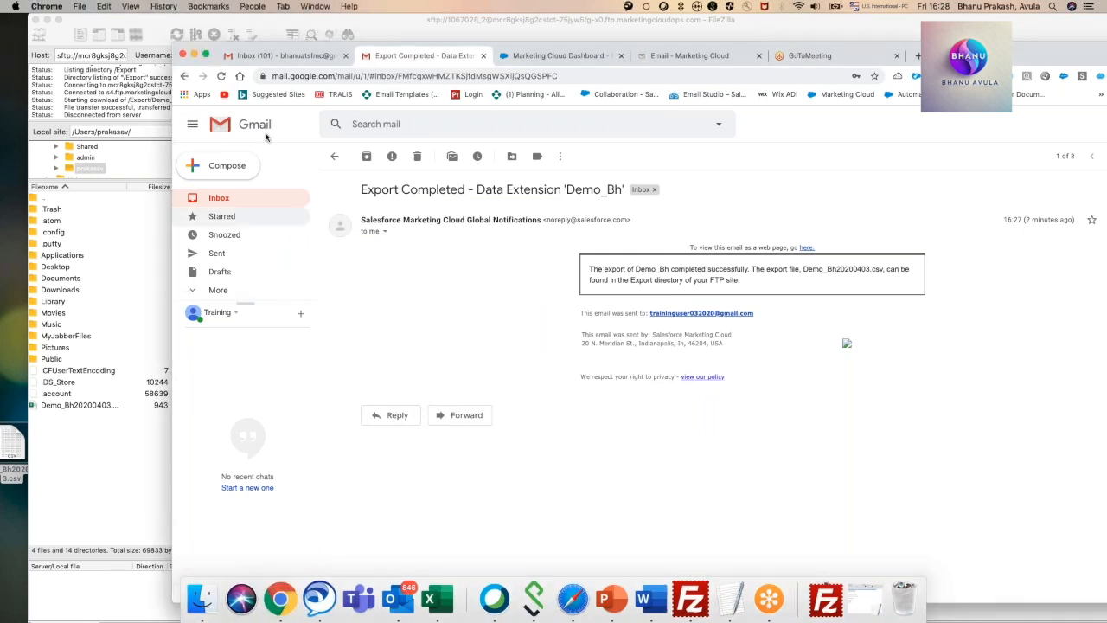
pyautogui.click(547, 54)
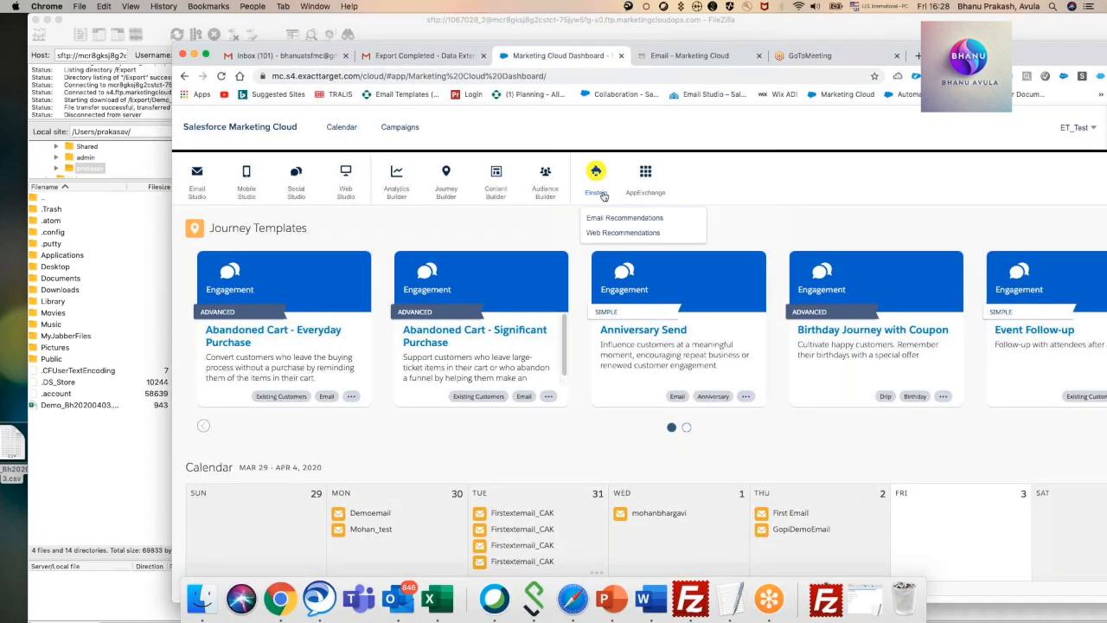
pyautogui.moveTo(972, 54); pyautogui.dragTo(821, 24)
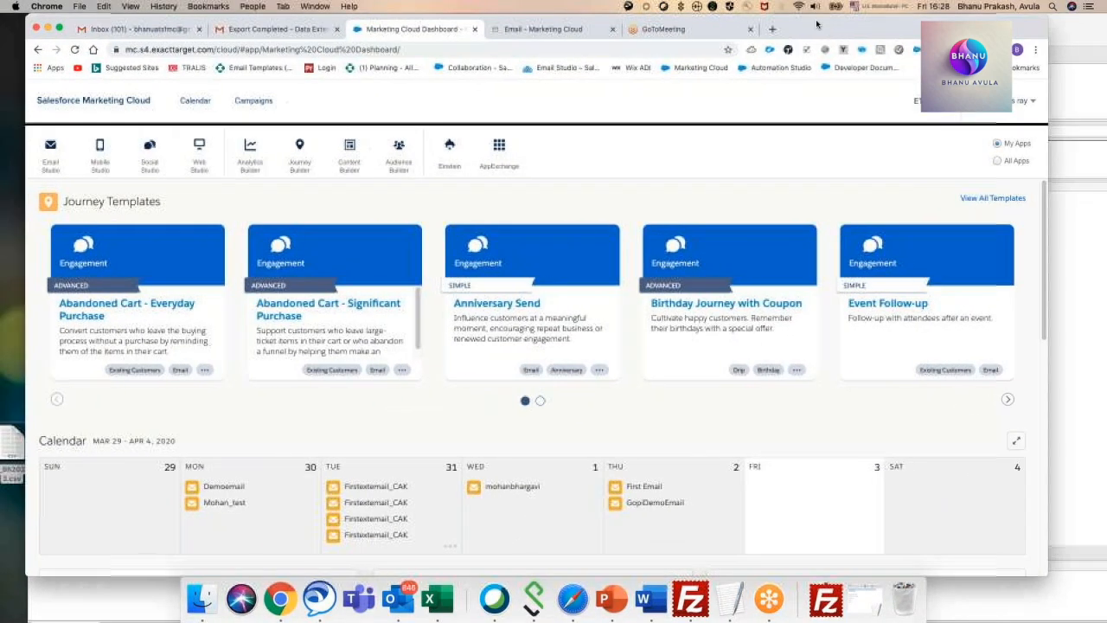
pyautogui.moveTo(320, 165)
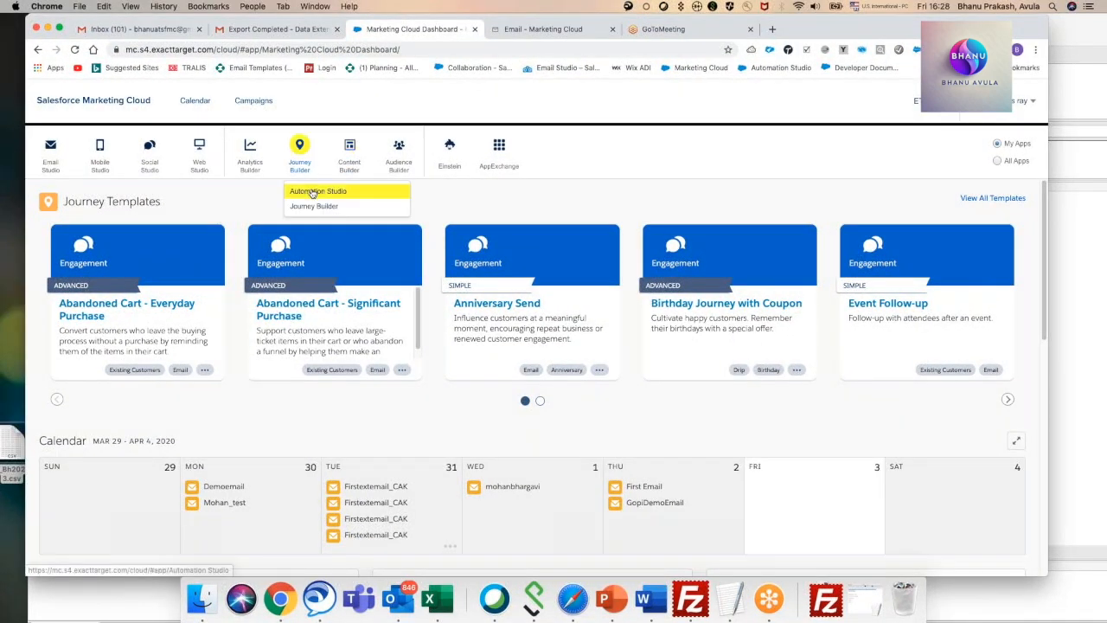
pyautogui.click(318, 190)
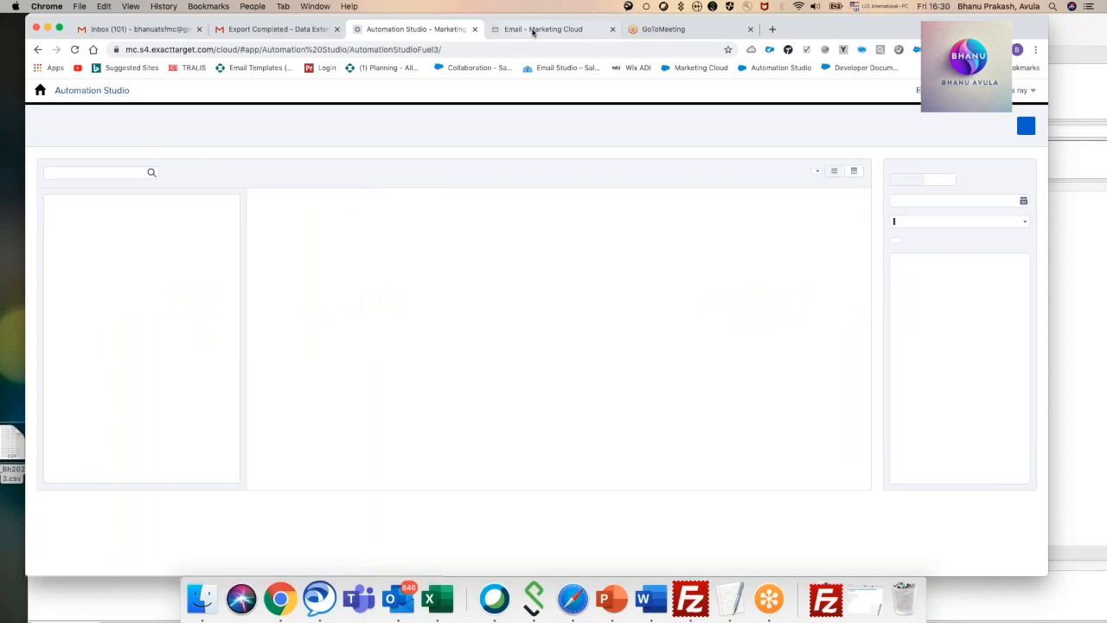
# Clear all records from the Demo_Bh data extension in Email Studio.
pyautogui.click(531, 30)
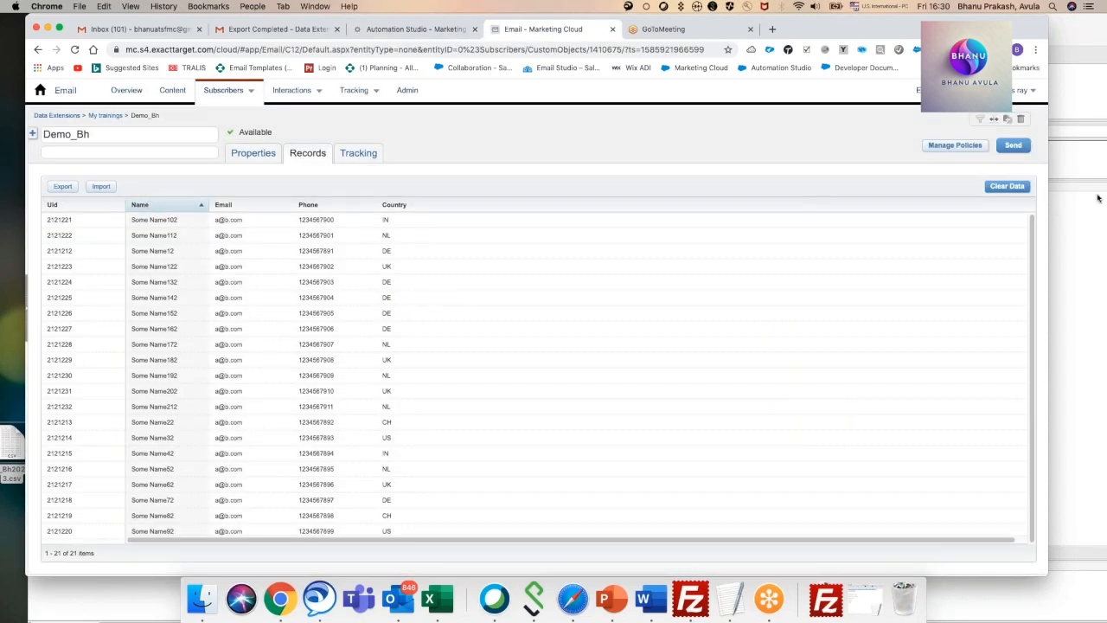
pyautogui.click(1013, 187)
pyautogui.click(631, 225)
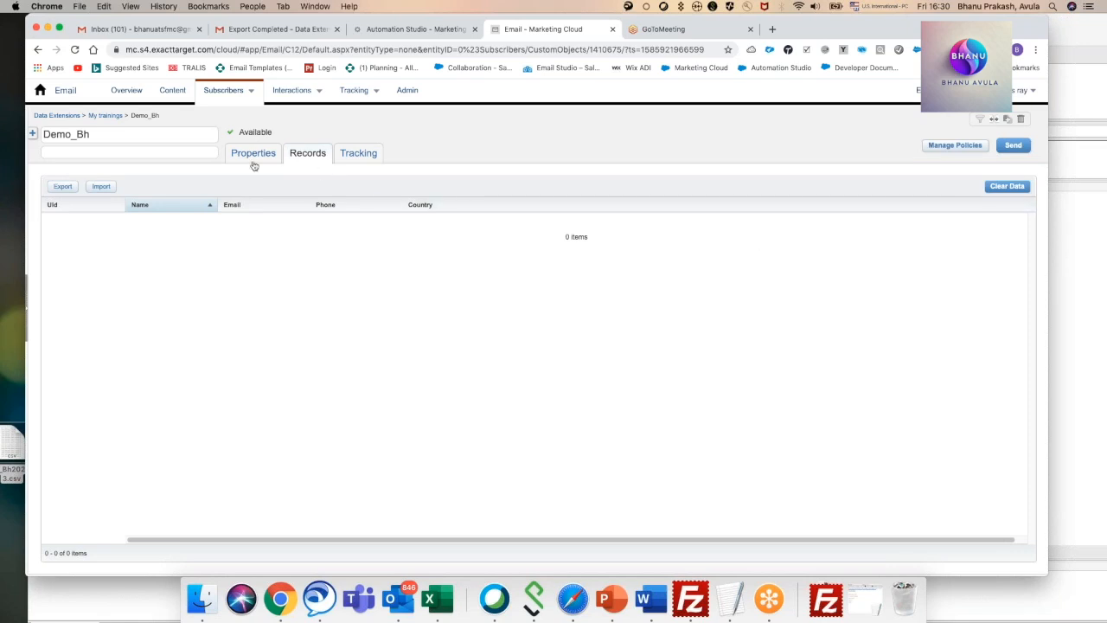
# Create a new automation in the My Trainings folder of Automation Studio with File Drop as its starting source.
pyautogui.click(384, 30)
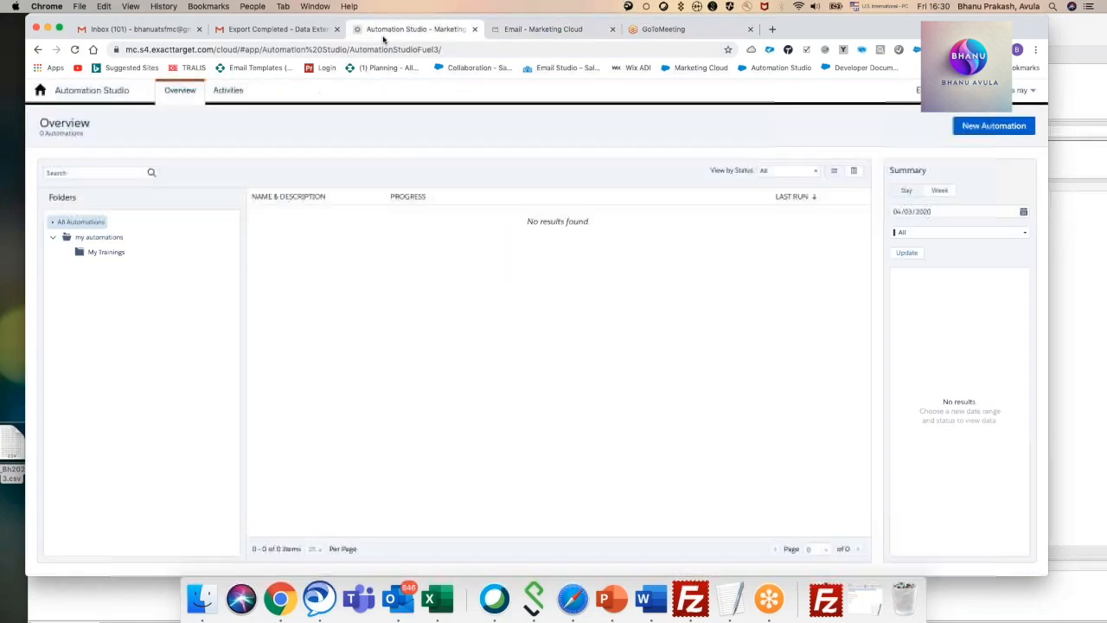
pyautogui.click(108, 252)
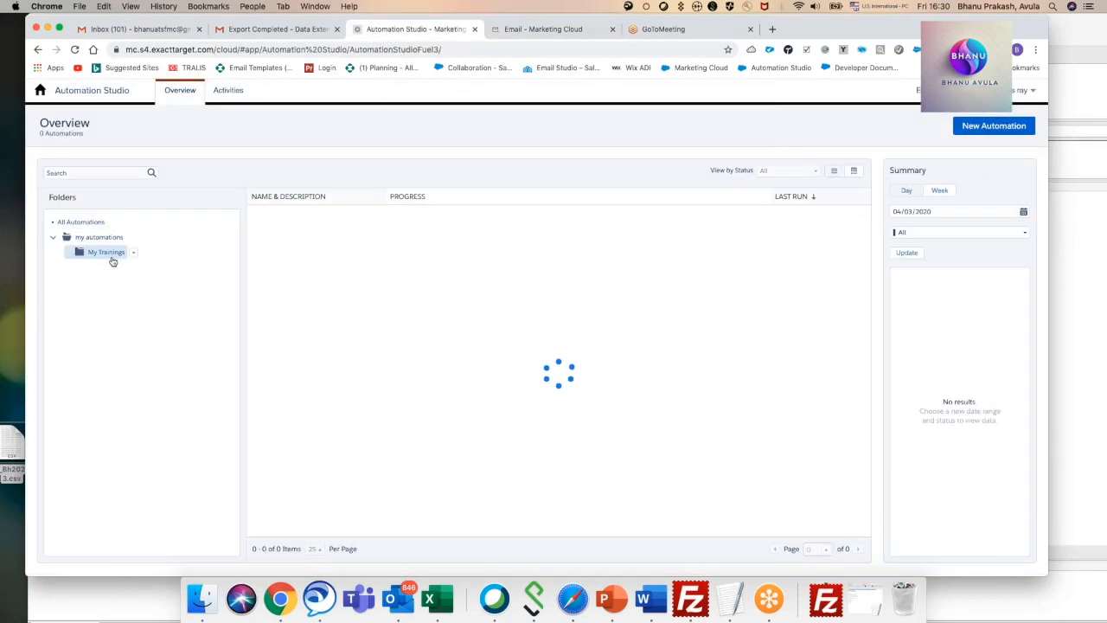
pyautogui.click(993, 126)
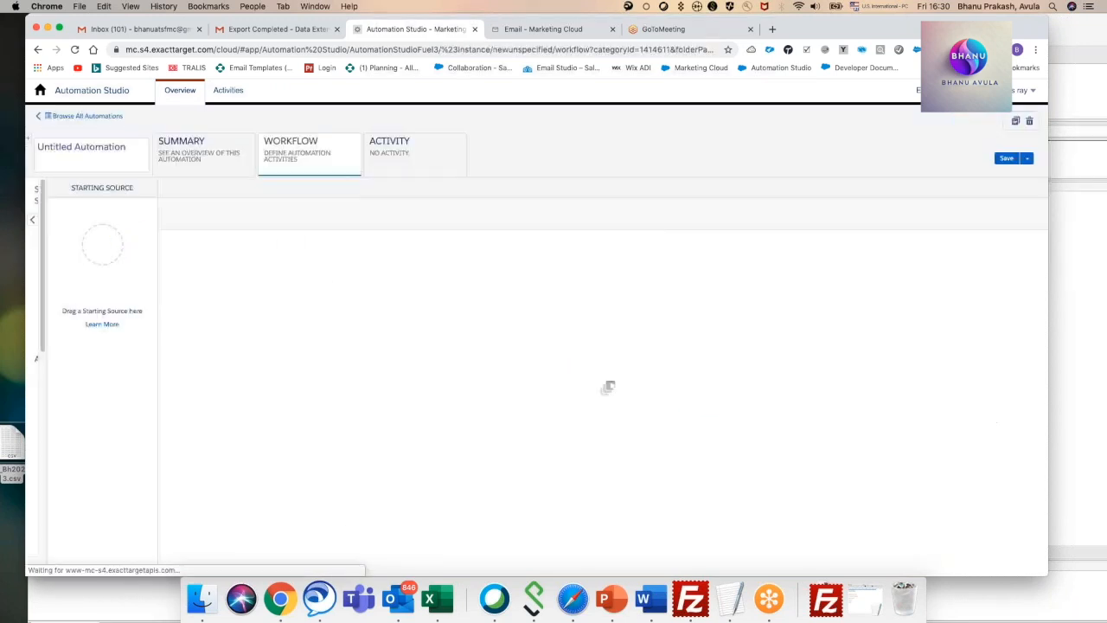
pyautogui.moveTo(123, 242); pyautogui.dragTo(294, 255)
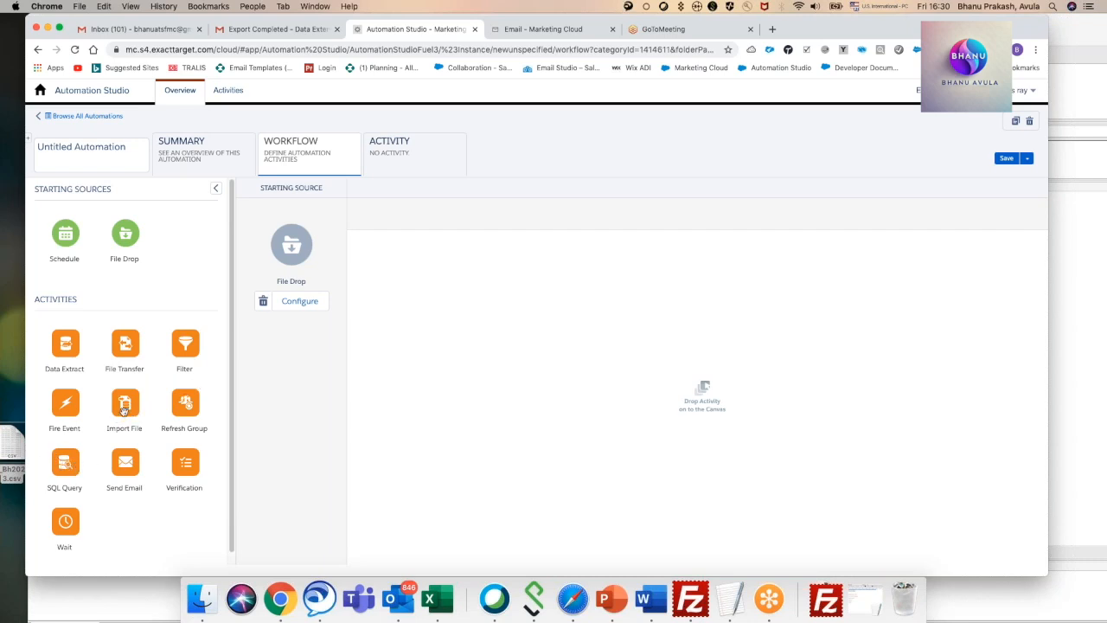
# Add an Import File activity to step 1 and set the File Drop filename pattern to begin with Demo.
pyautogui.moveTo(127, 408); pyautogui.dragTo(412, 273)
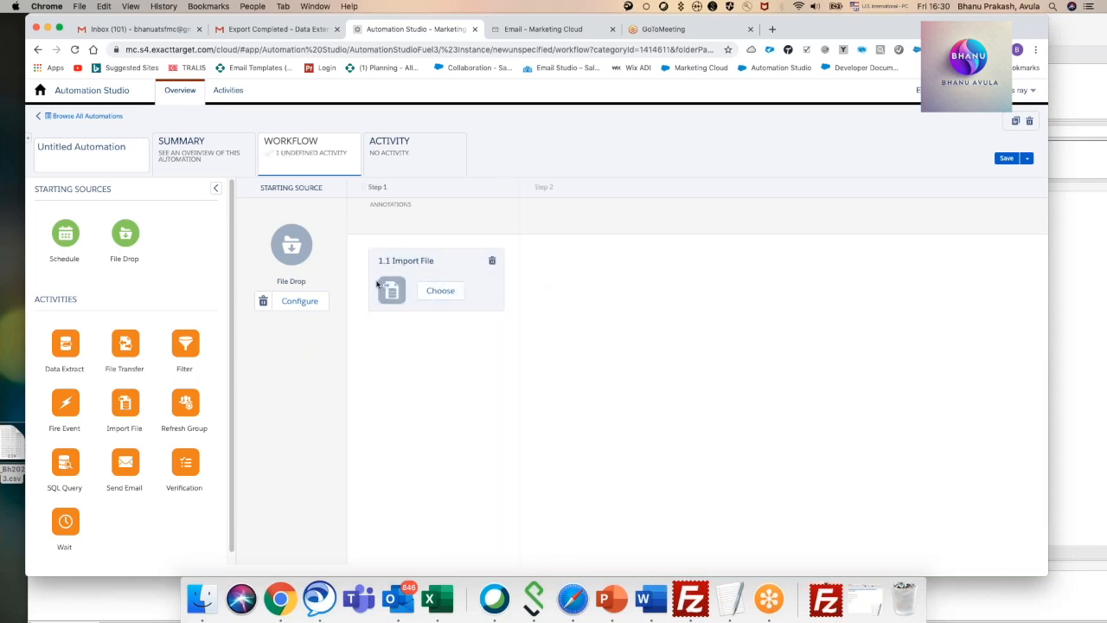
pyautogui.click(300, 301)
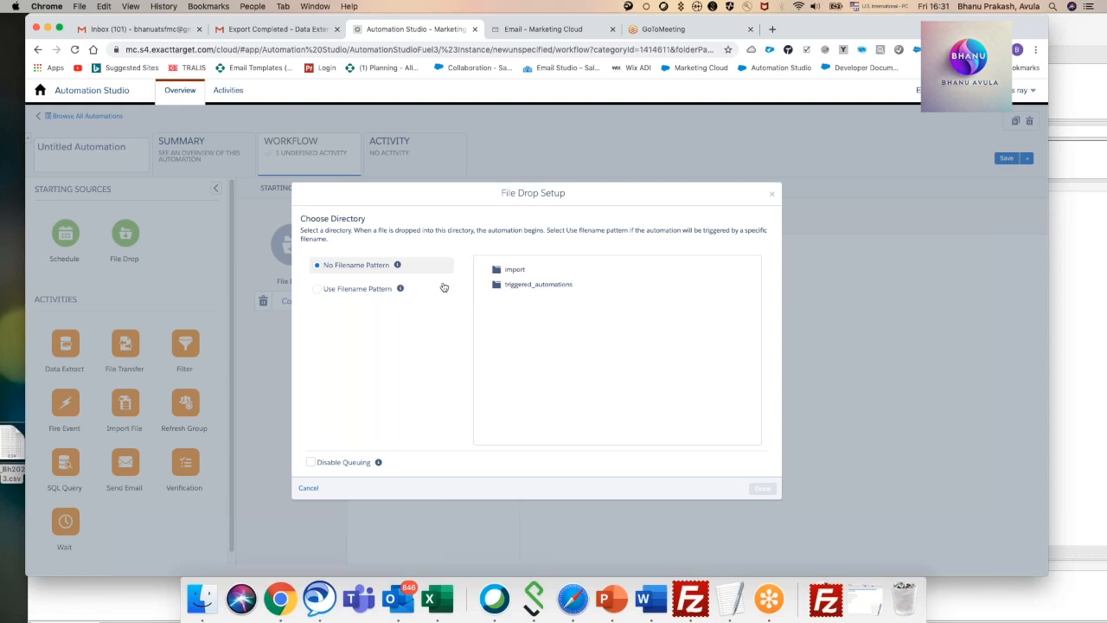
pyautogui.click(318, 290)
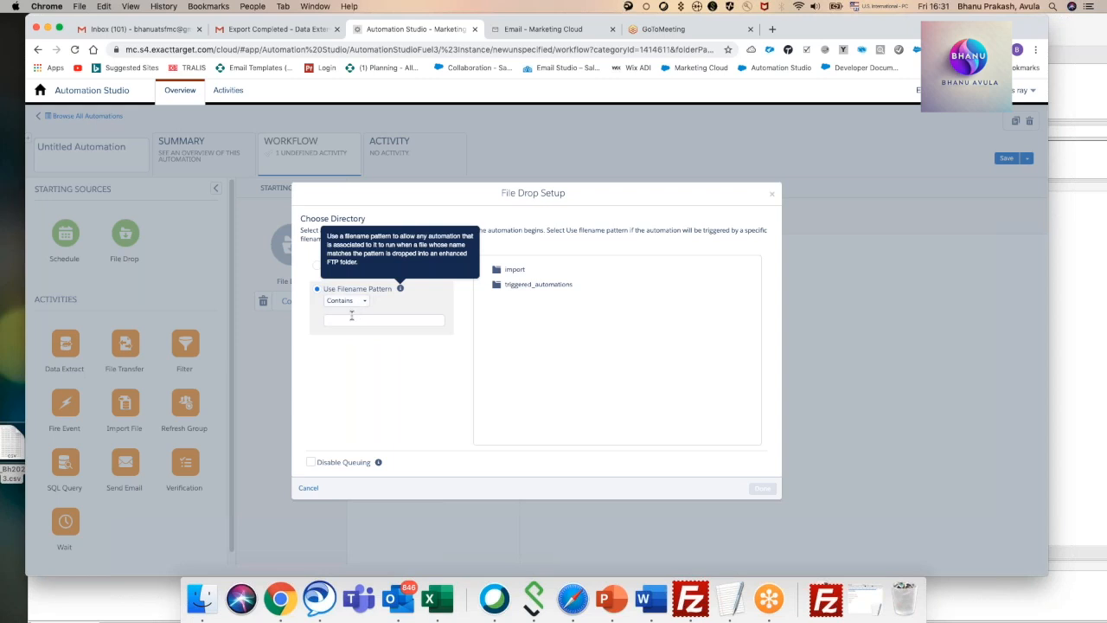
pyautogui.click(353, 303)
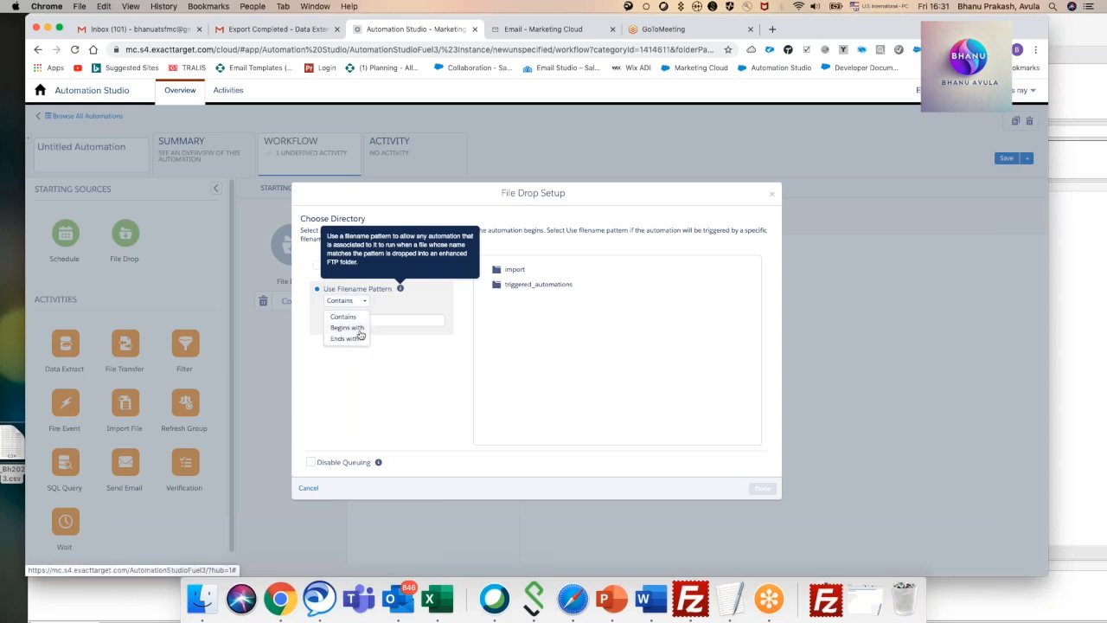
pyautogui.click(359, 329)
pyautogui.click(351, 320)
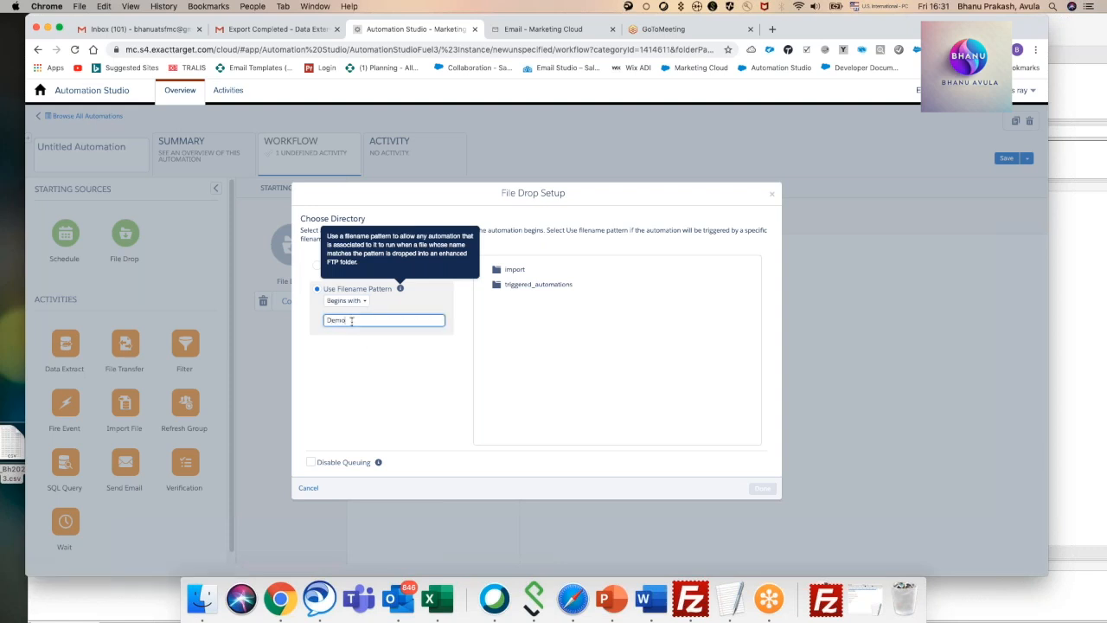
pyautogui.click(413, 350)
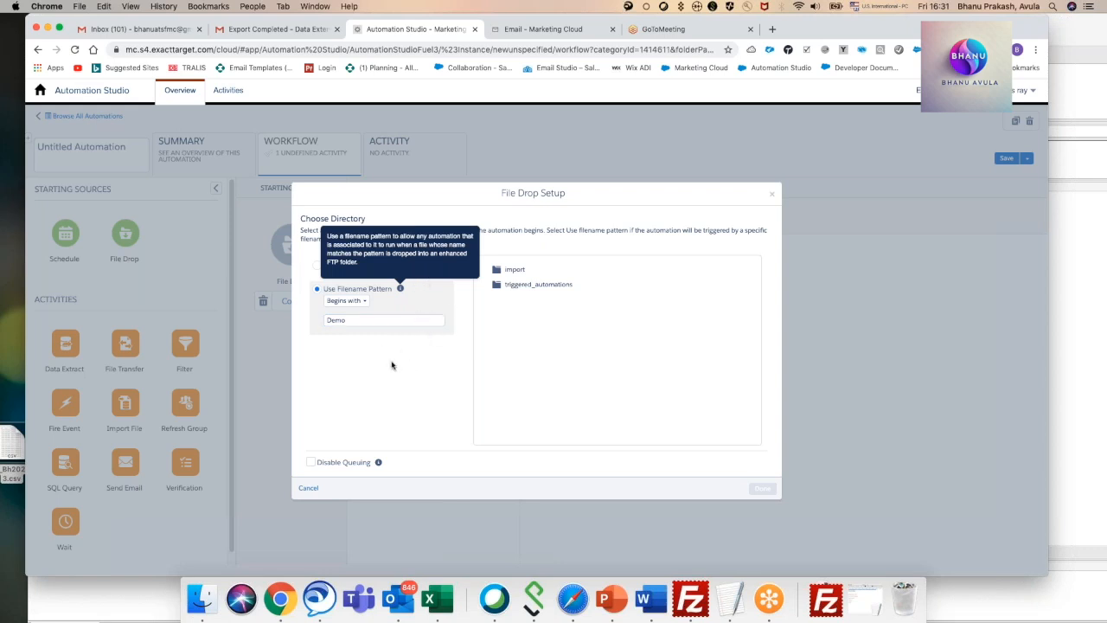
pyautogui.click(313, 463)
pyautogui.click(312, 464)
pyautogui.click(312, 463)
pyautogui.click(312, 464)
pyautogui.click(312, 464)
# Check the remote FTP folders in FileZilla, minimize it, and choose the import directory for the File Drop source.
pyautogui.click(690, 598)
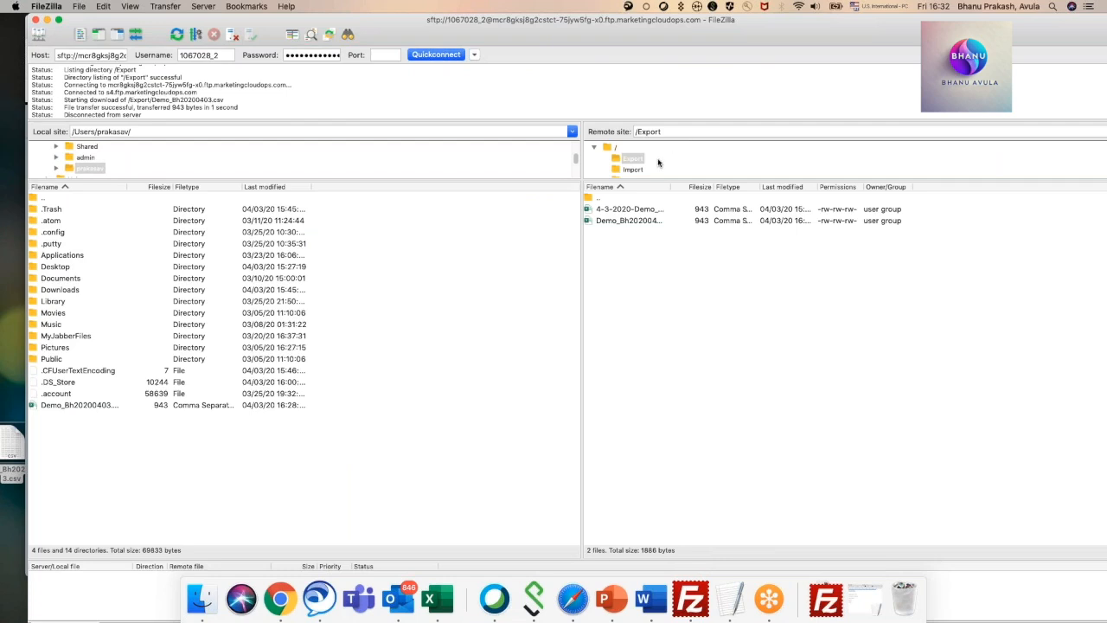
pyautogui.scroll(-1, 658, 164)
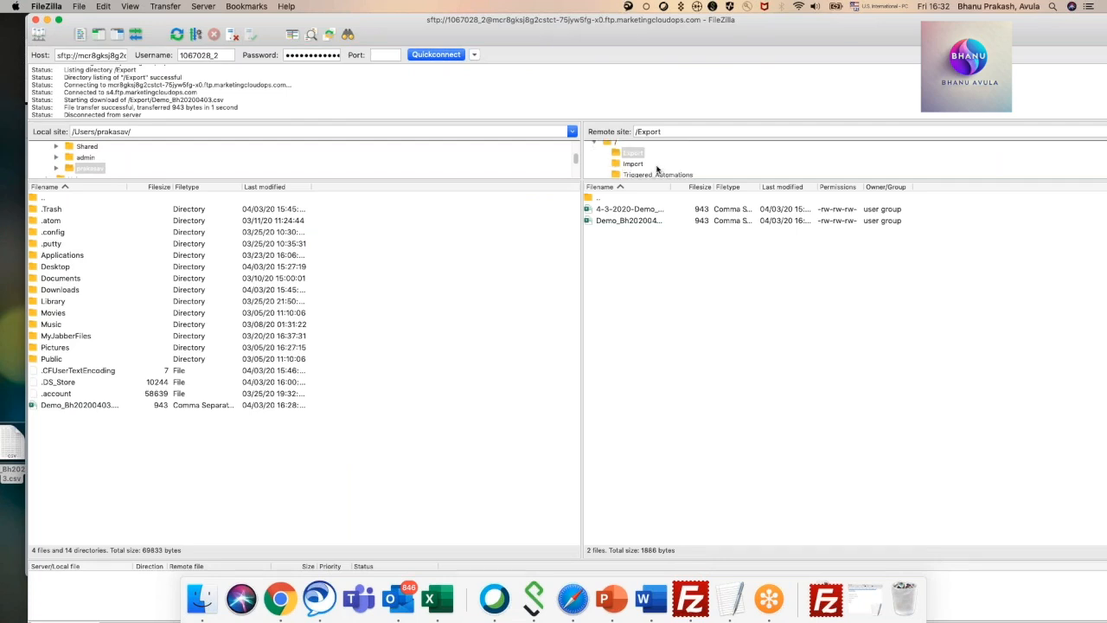
pyautogui.click(47, 19)
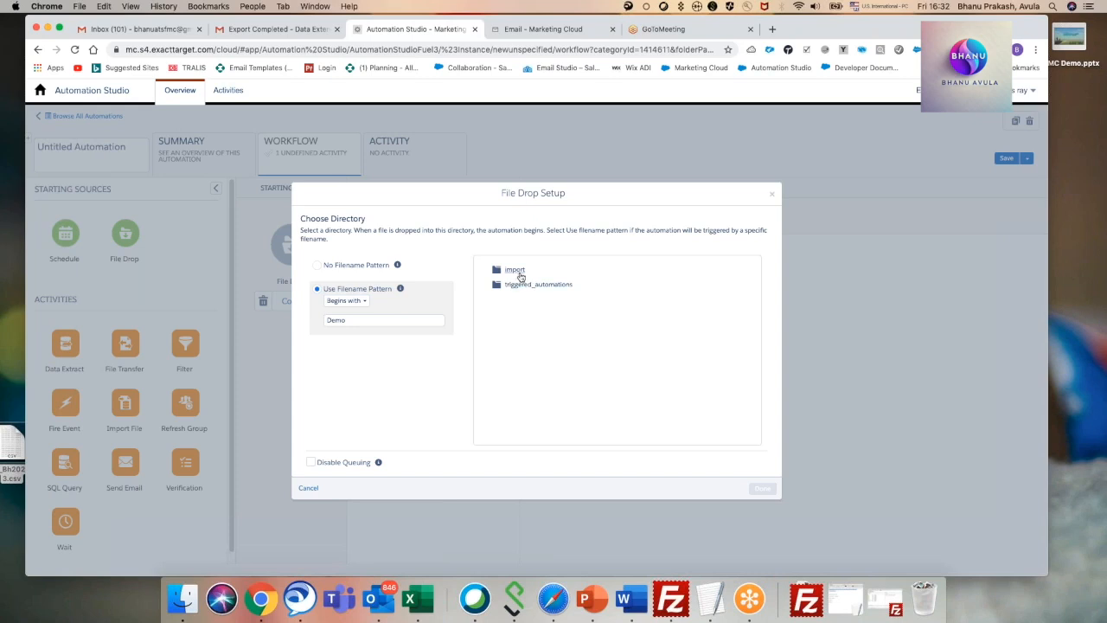
pyautogui.click(518, 274)
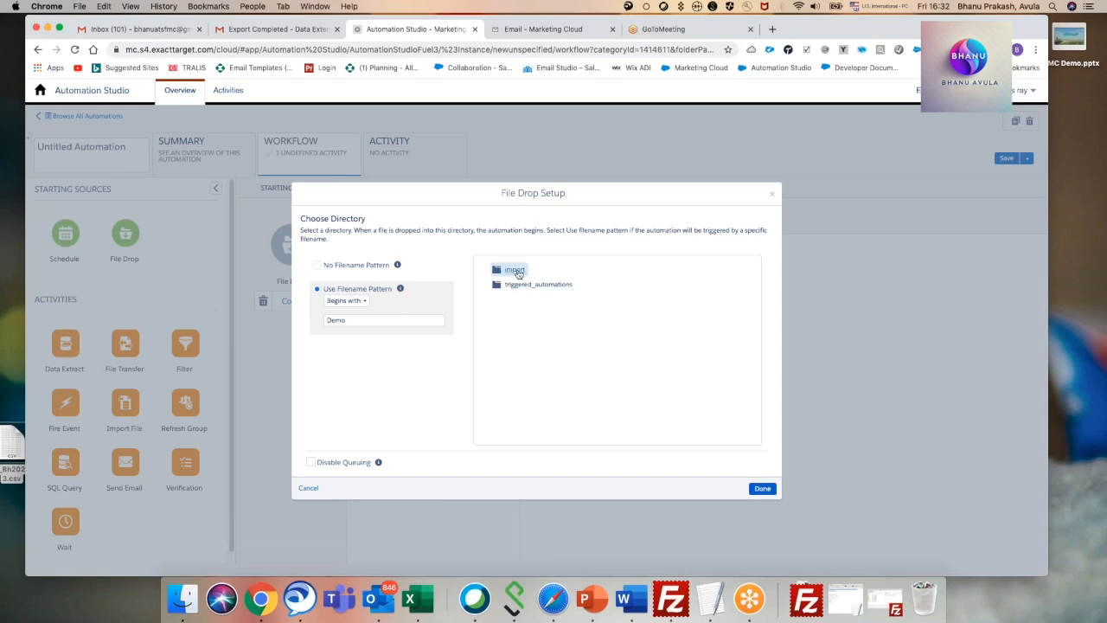
pyautogui.click(761, 488)
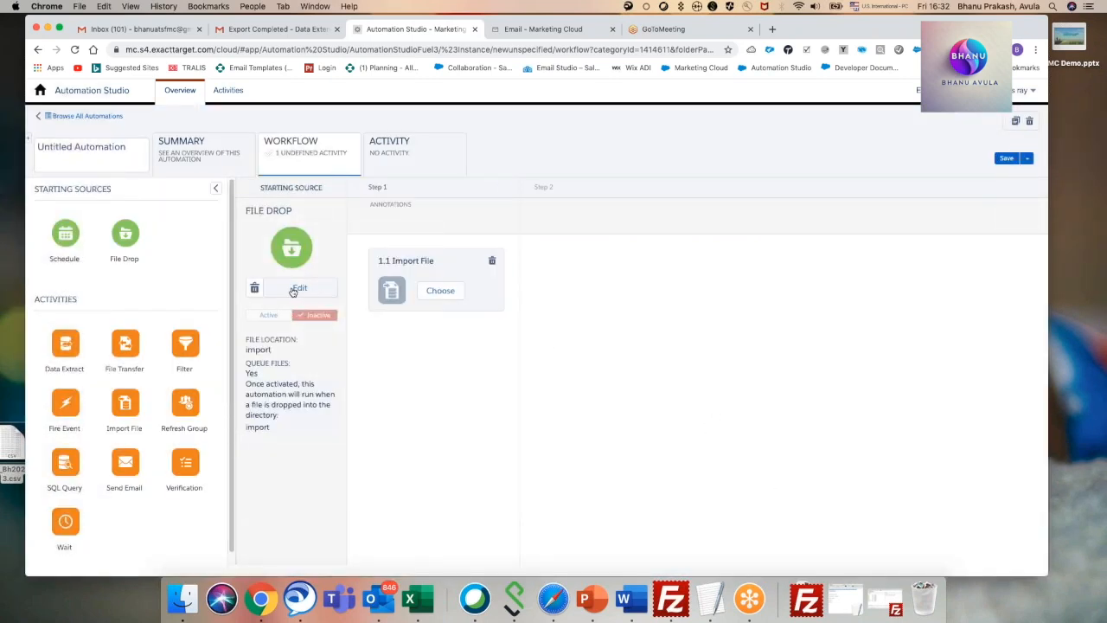
# Create a new import definition for the Import File activity and name it DemoIMport.
pyautogui.click(439, 292)
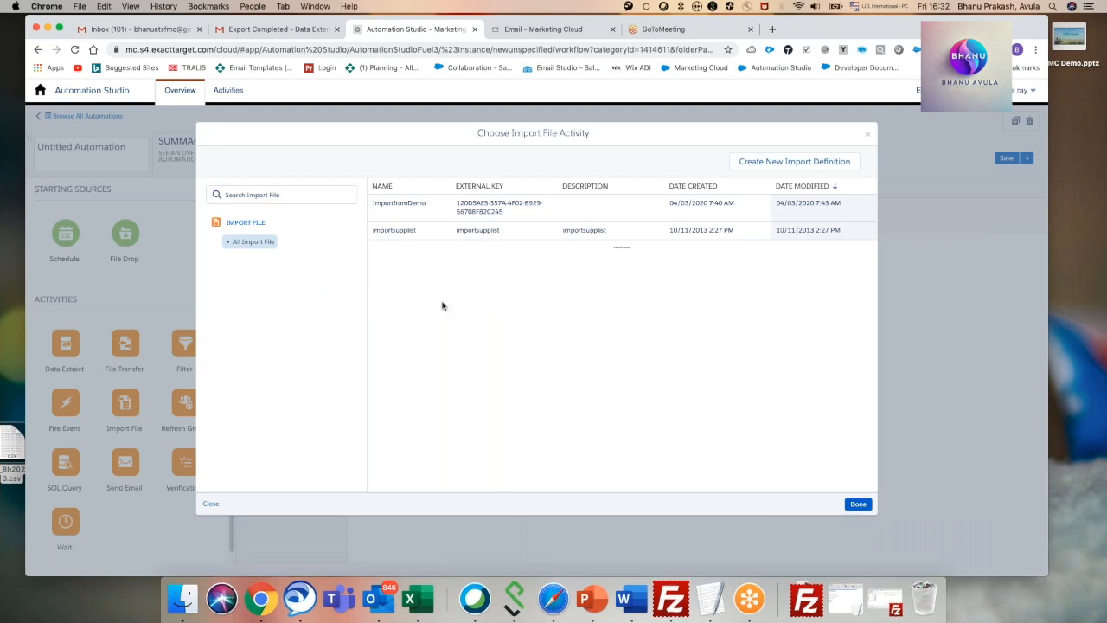
pyautogui.click(789, 164)
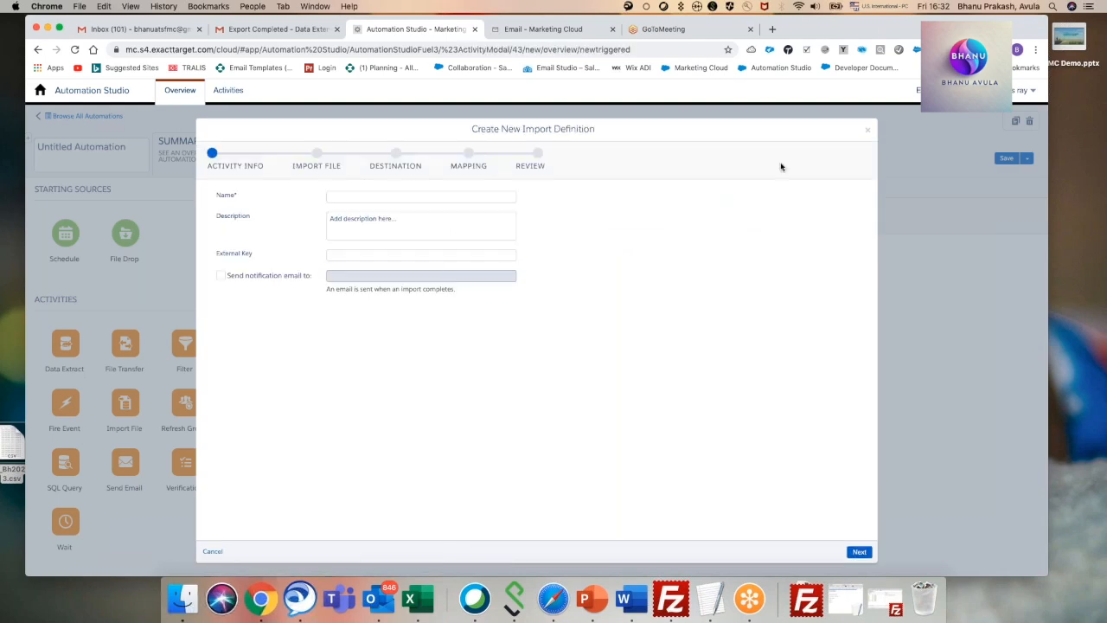
pyautogui.click(349, 198)
pyautogui.write('Demo')
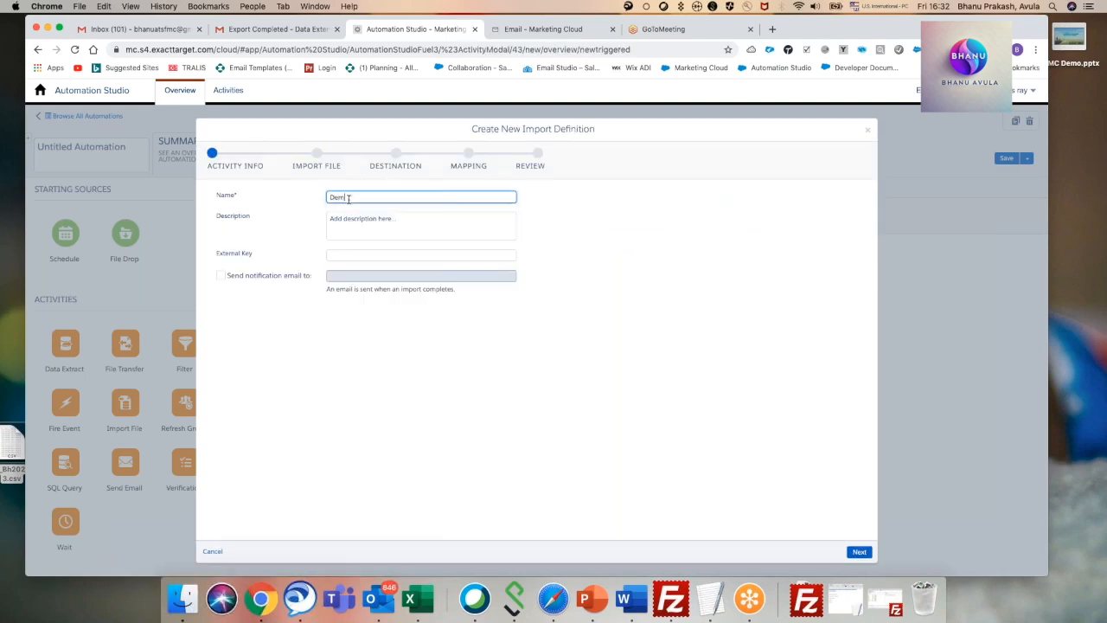
pyautogui.write('Inport')
pyautogui.click(625, 243)
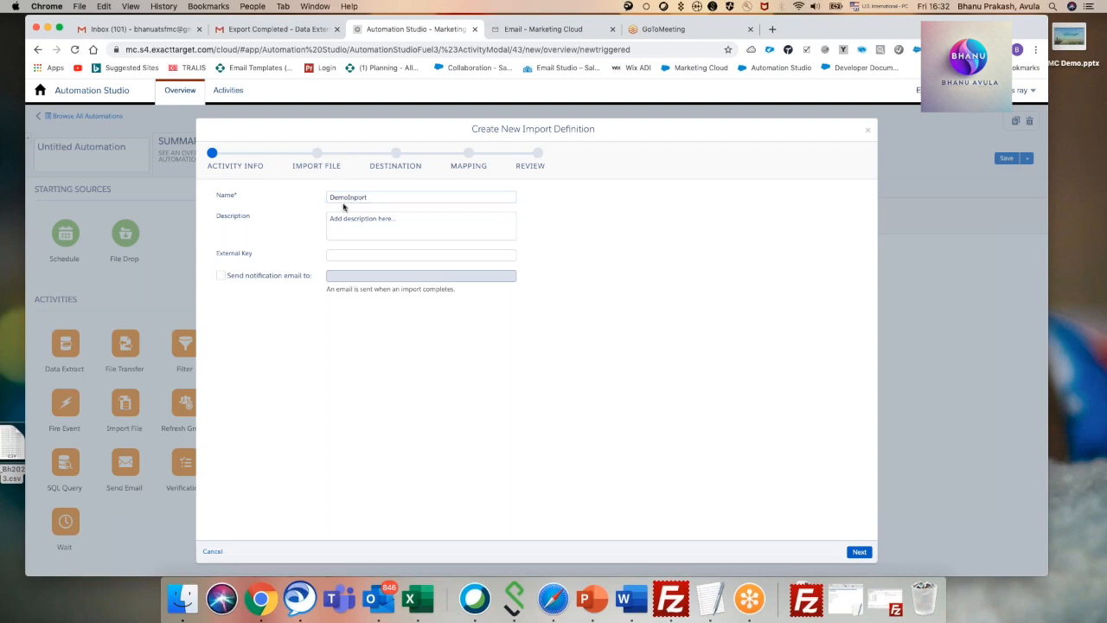
pyautogui.click(354, 198)
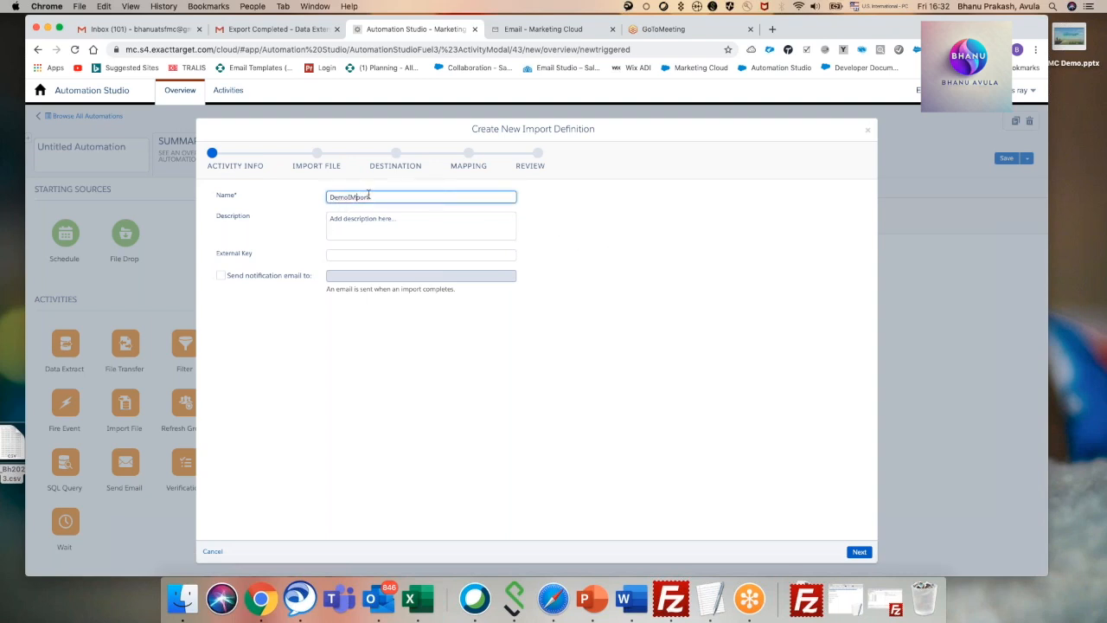
pyautogui.press('BackSpace')
pyautogui.write('M')
pyautogui.click(585, 218)
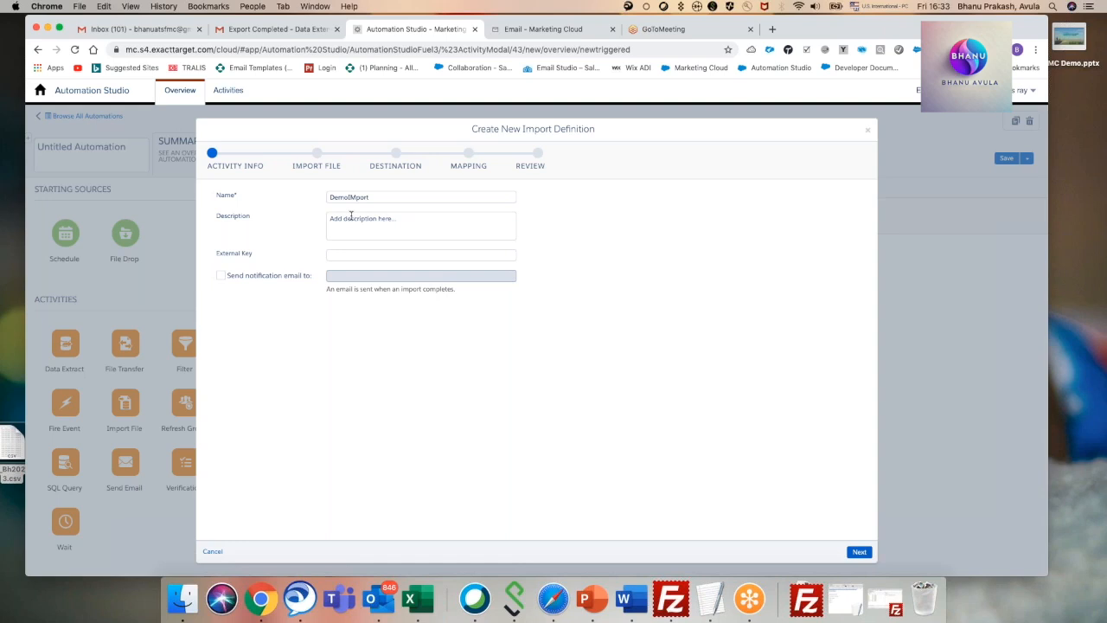
# Enable the completion notification, fill in the recipient's e-mail address, and proceed to the import file settings.
pyautogui.click(222, 277)
pyautogui.click(364, 277)
pyautogui.click(651, 275)
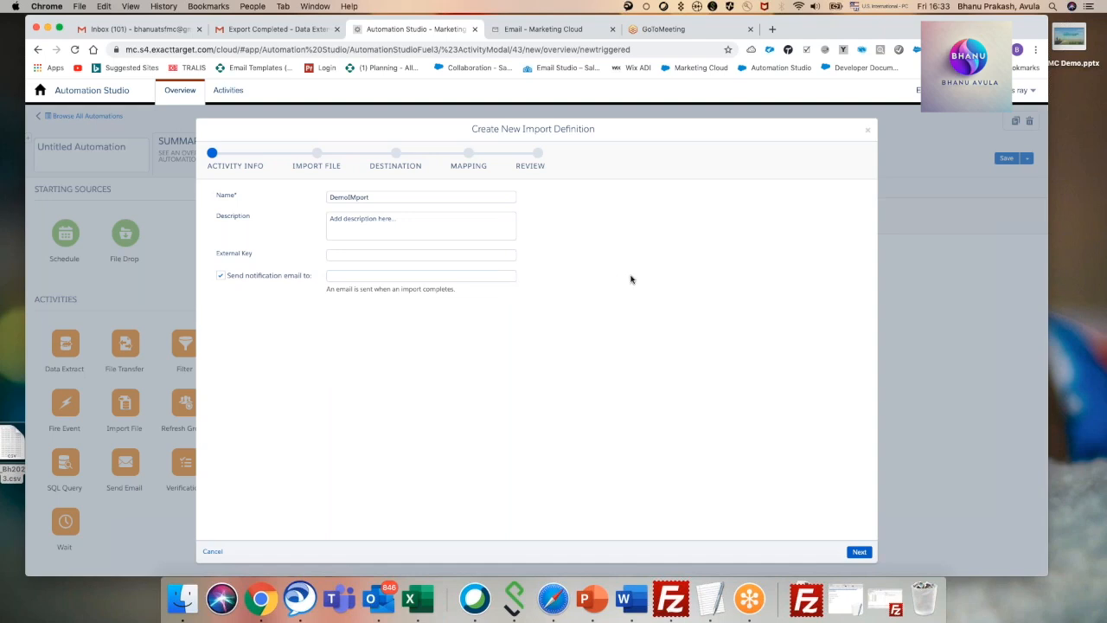
pyautogui.click(471, 275)
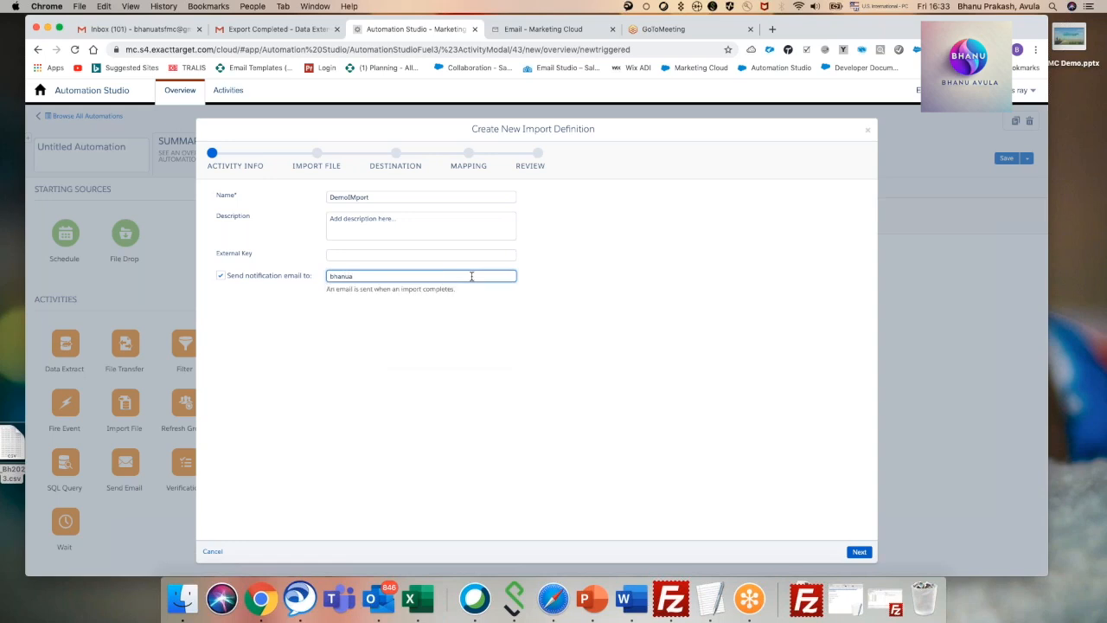
pyautogui.click(636, 275)
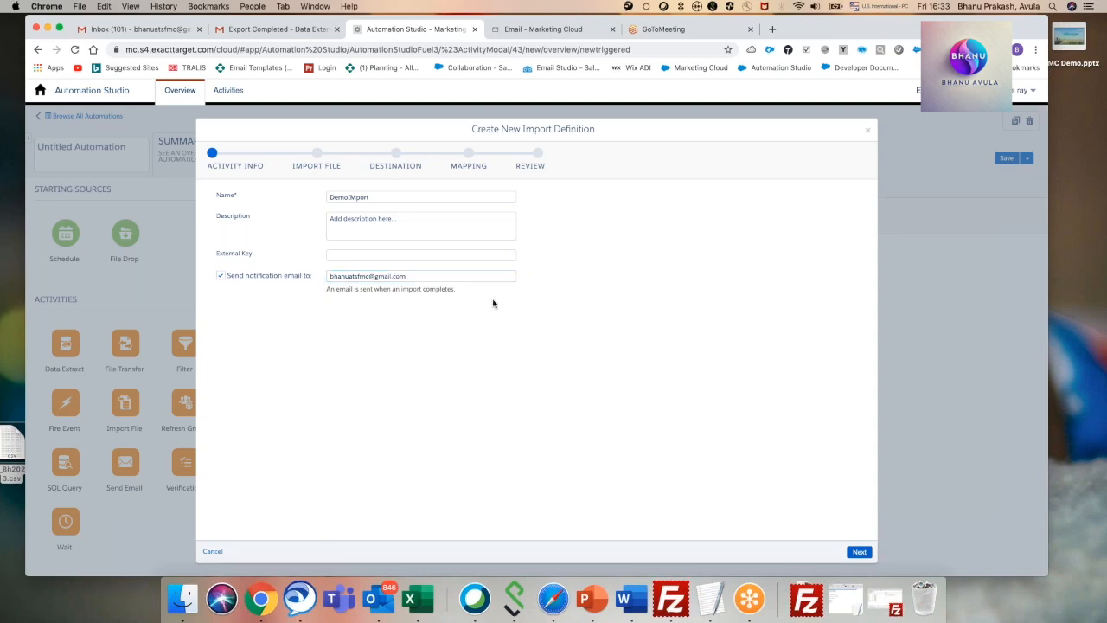
pyautogui.click(859, 551)
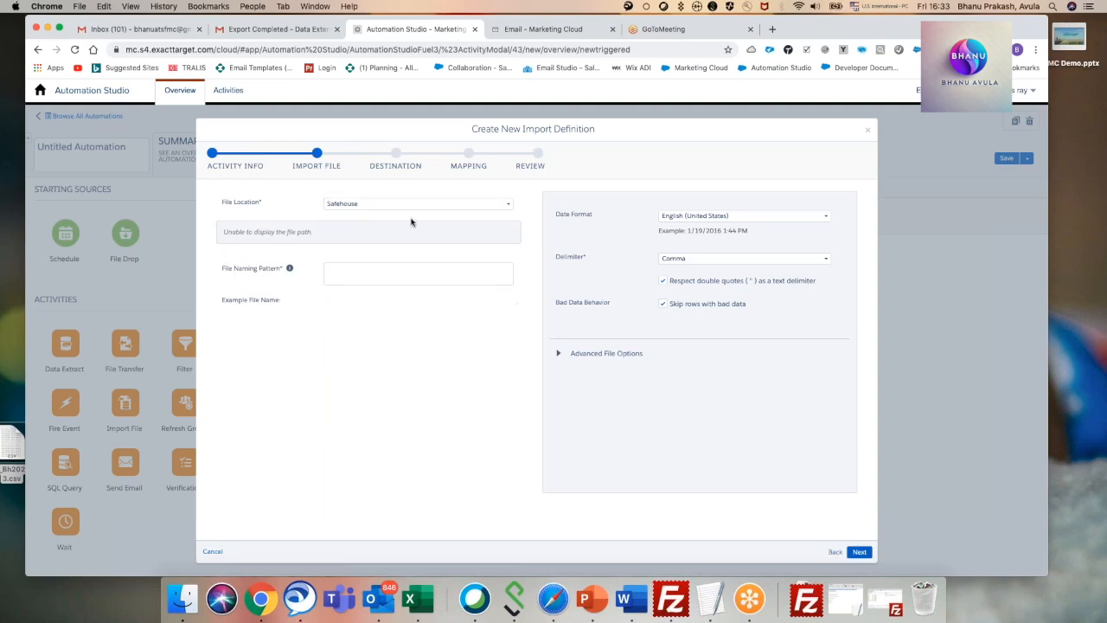
# Set the import file location to ExactTarget Enhanced FTP and the file naming pattern to Demo.
pyautogui.click(363, 205)
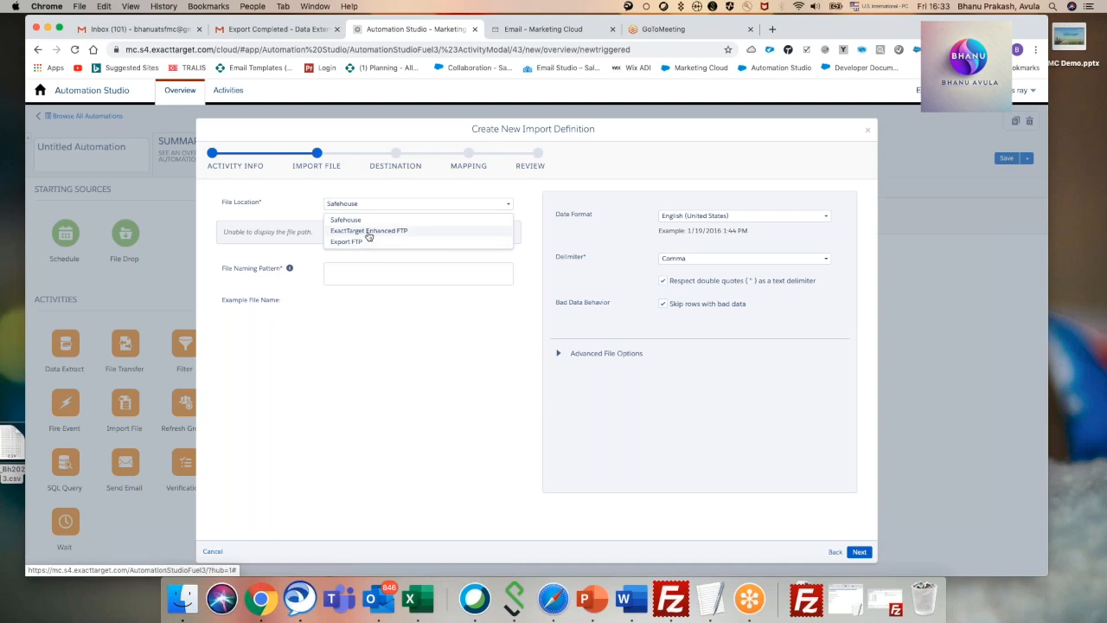
pyautogui.click(368, 231)
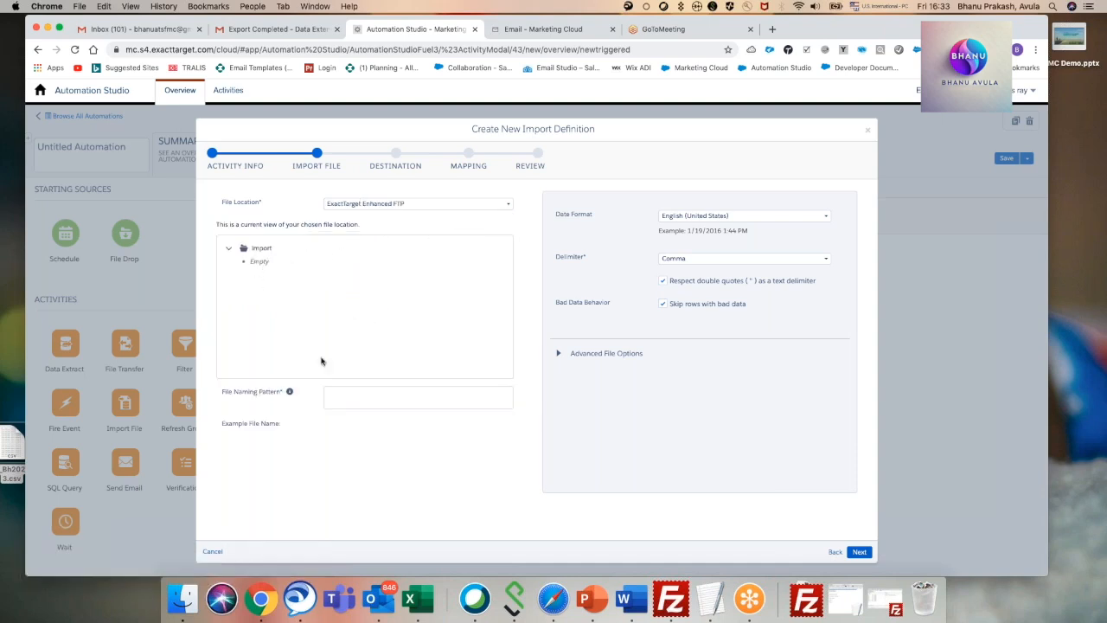
pyautogui.click(332, 394)
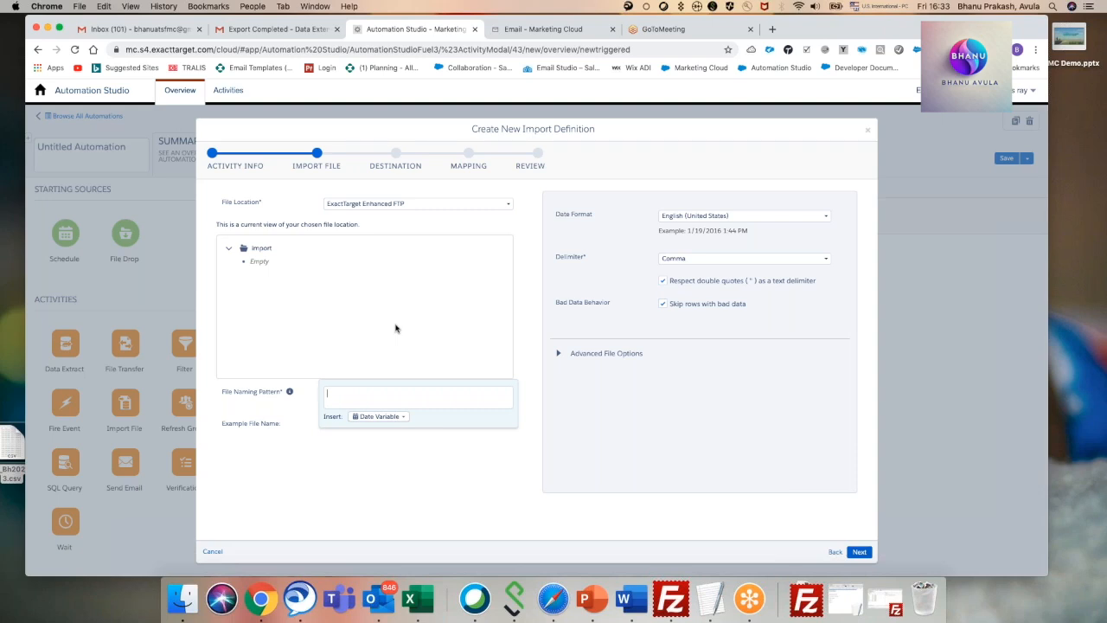
pyautogui.write('Demo')
pyautogui.click(398, 417)
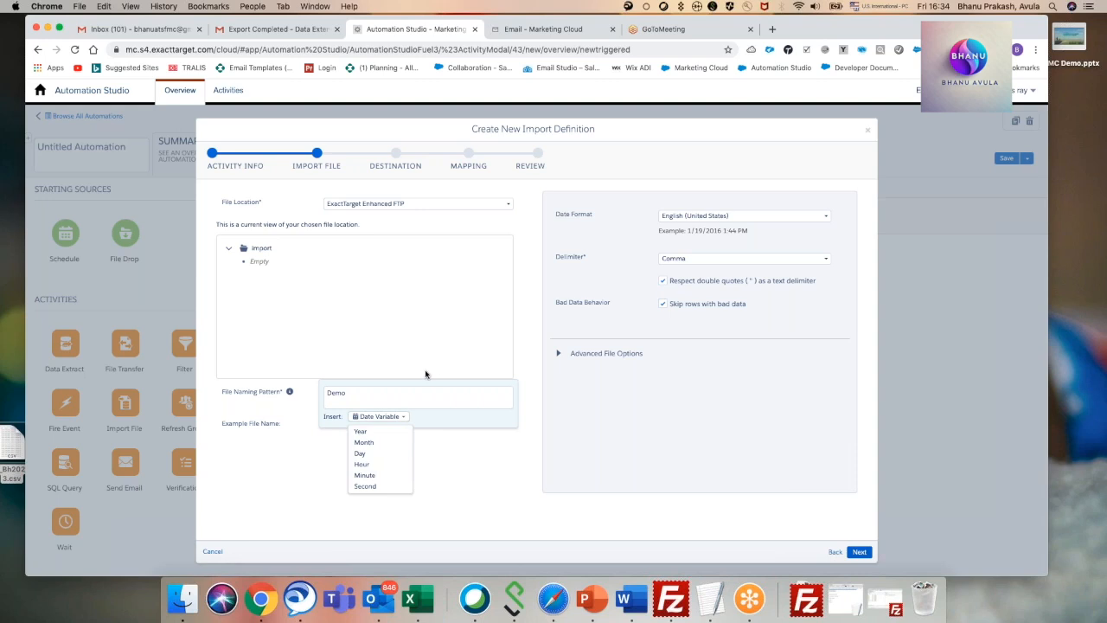
pyautogui.click(366, 390)
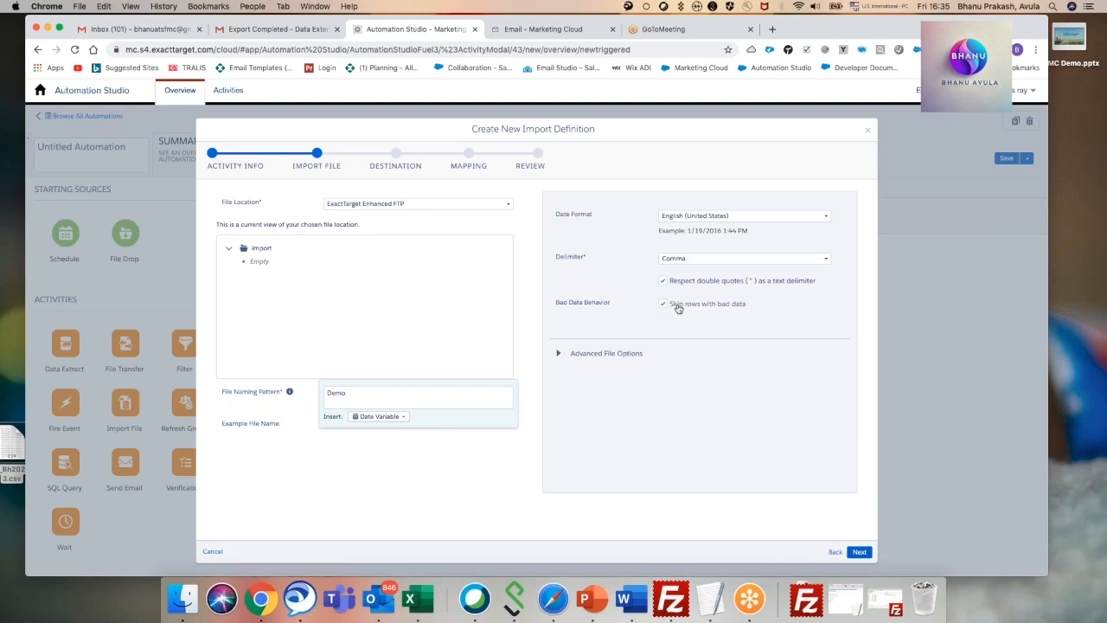
pyautogui.click(559, 353)
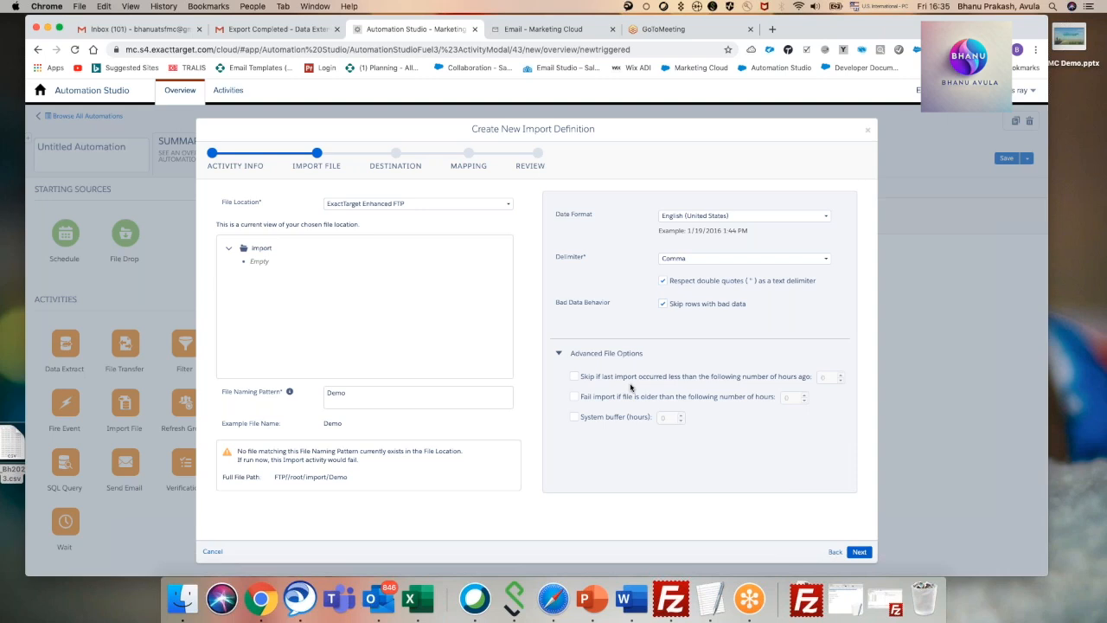
pyautogui.click(574, 376)
pyautogui.click(839, 374)
pyautogui.click(840, 374)
pyautogui.click(575, 377)
pyautogui.click(560, 355)
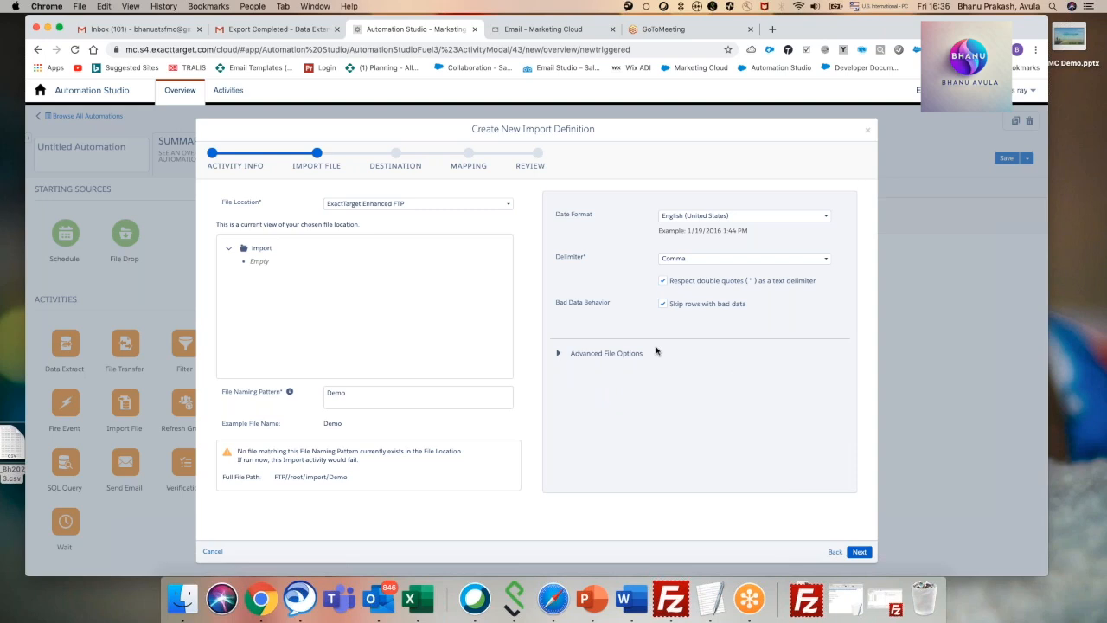
# Choose the Demo_Bh data extension from the My trainings folder as the import destination and proceed to mapping.
pyautogui.click(861, 552)
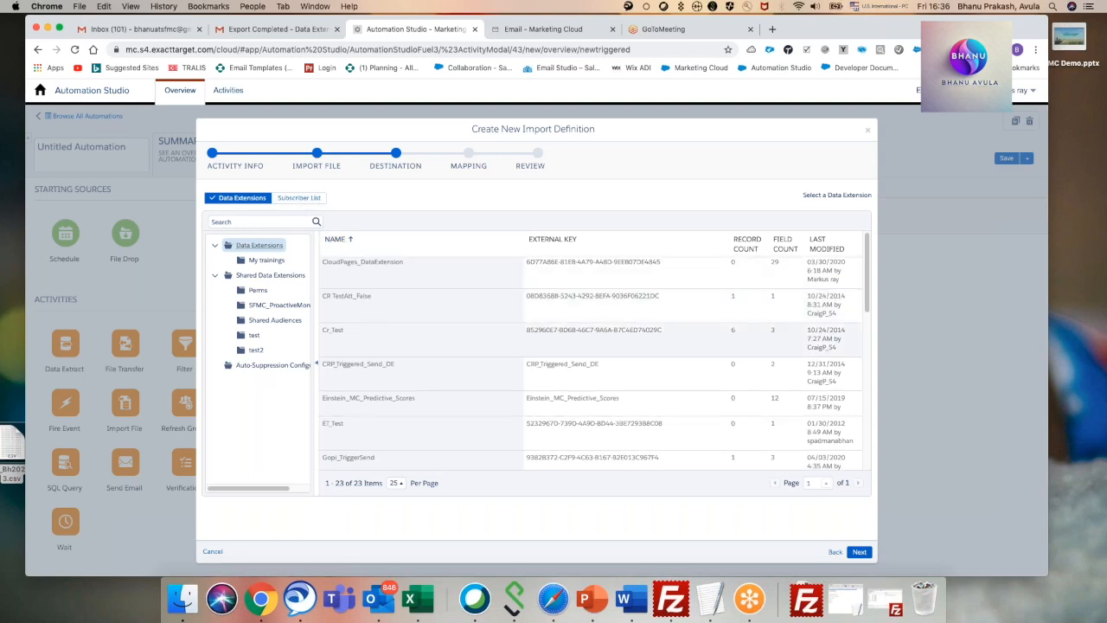
pyautogui.click(269, 260)
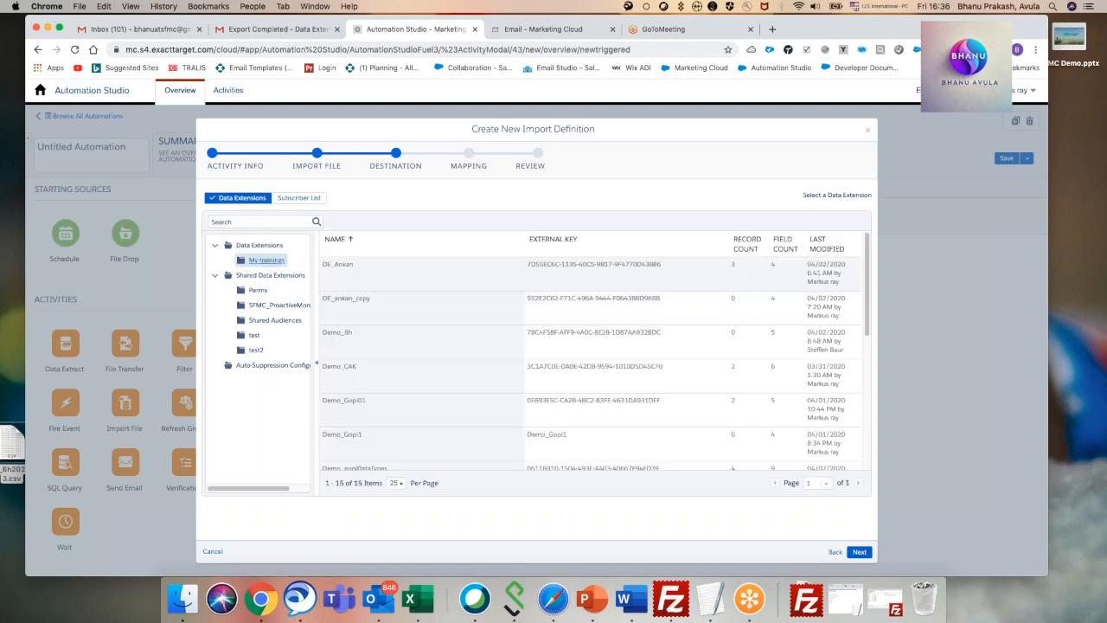
pyautogui.scroll(-5, 494, 370)
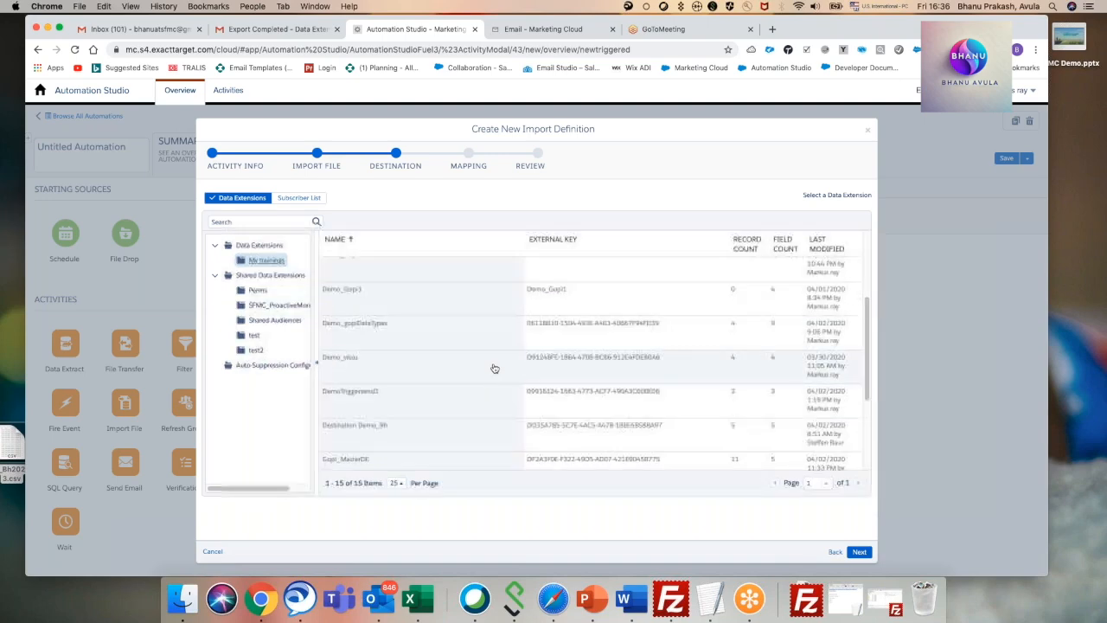
pyautogui.scroll(3, 494, 369)
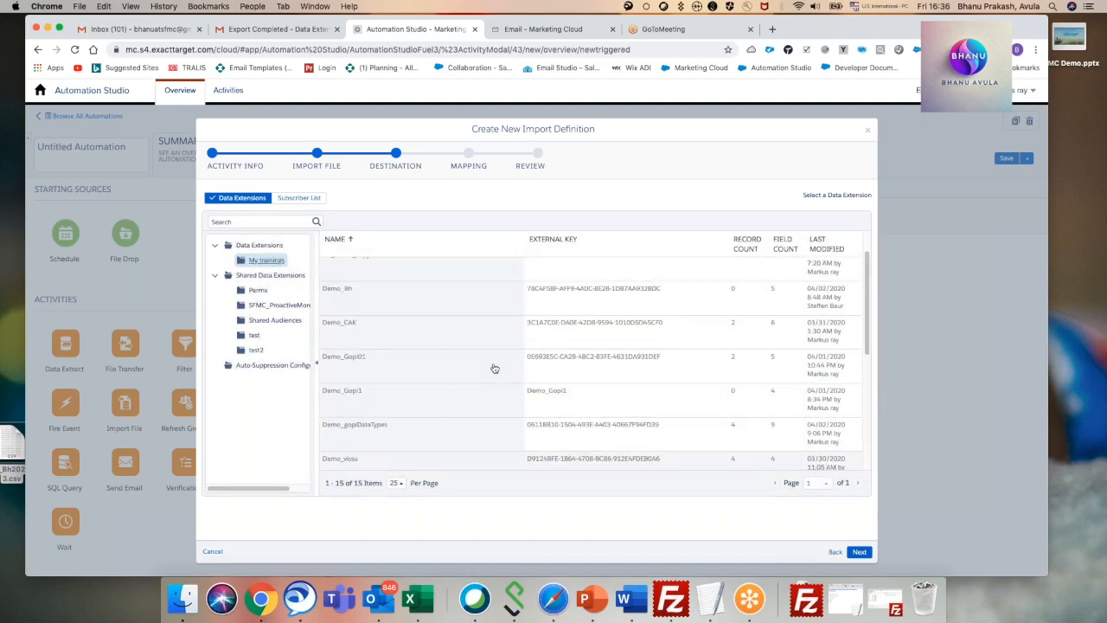
pyautogui.click(559, 31)
pyautogui.click(389, 31)
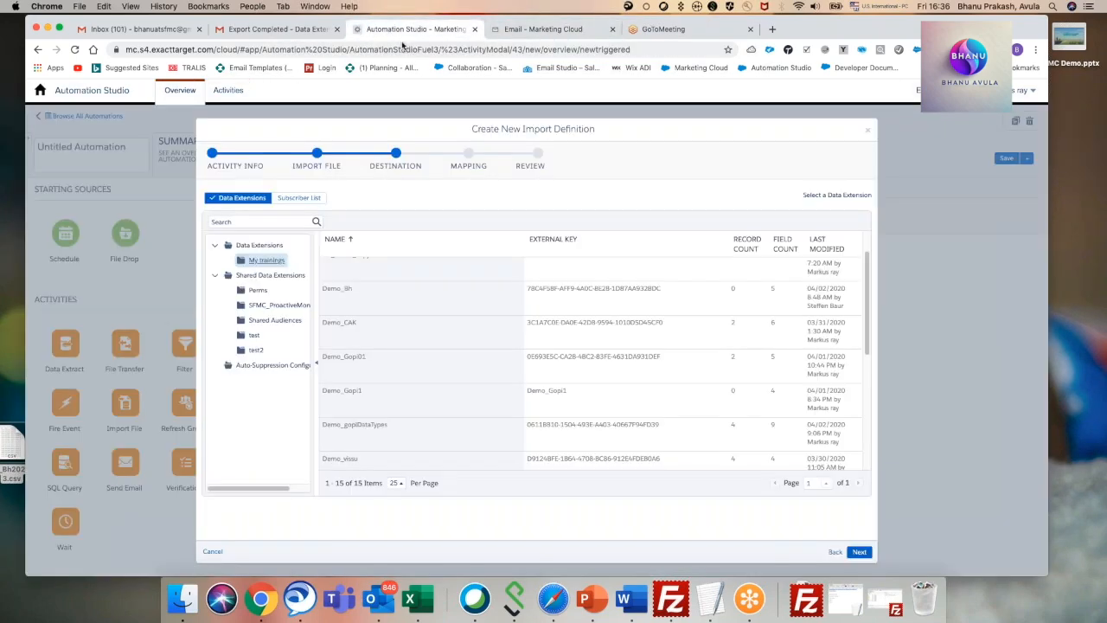
pyautogui.click(370, 294)
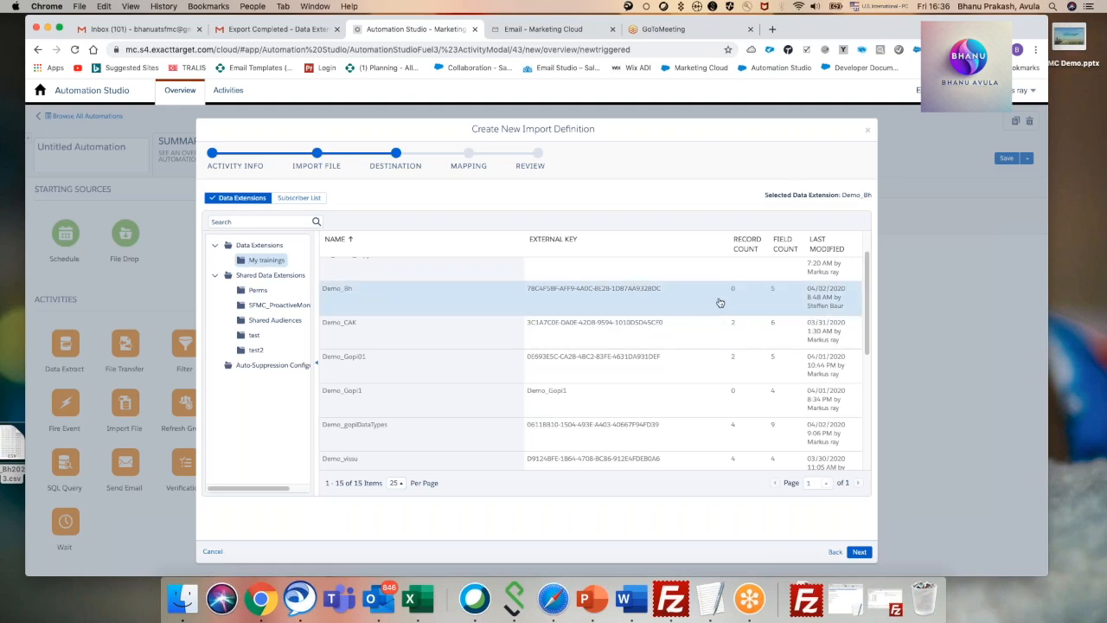
pyautogui.click(858, 552)
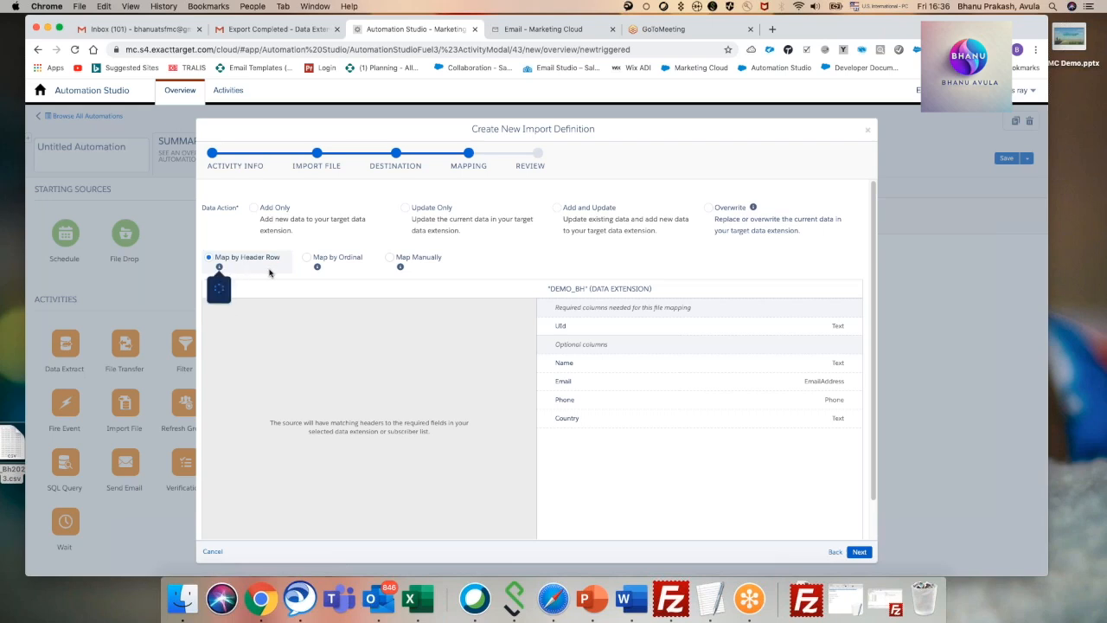
# Examine the Map by Ordinal and Map Manually options, ending with Map by Header Row selected.
pyautogui.moveTo(270, 271)
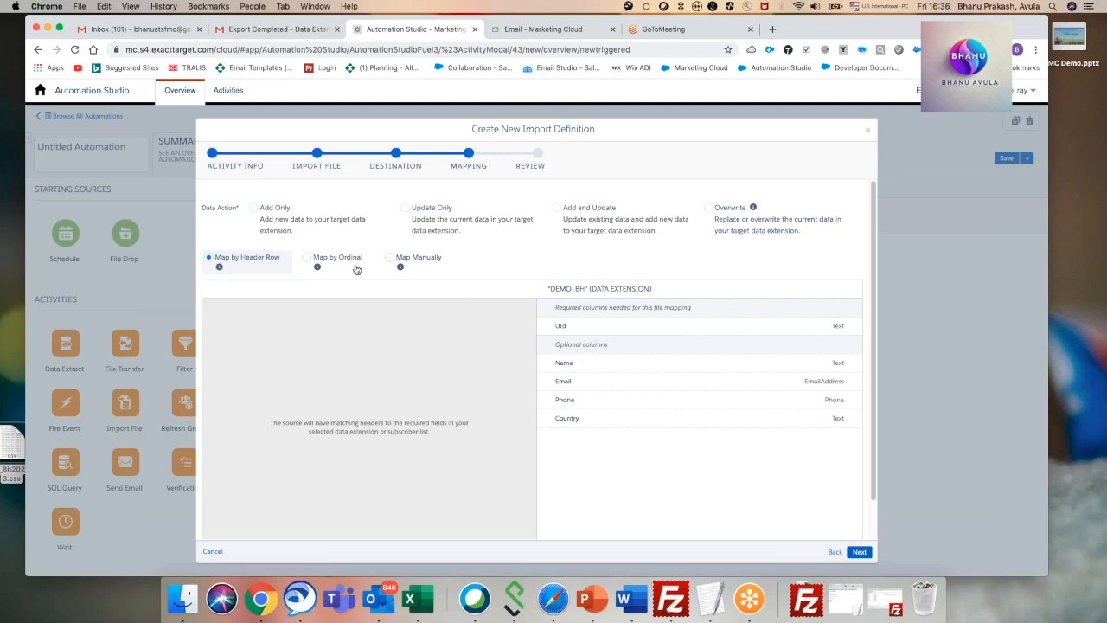
pyautogui.click(307, 257)
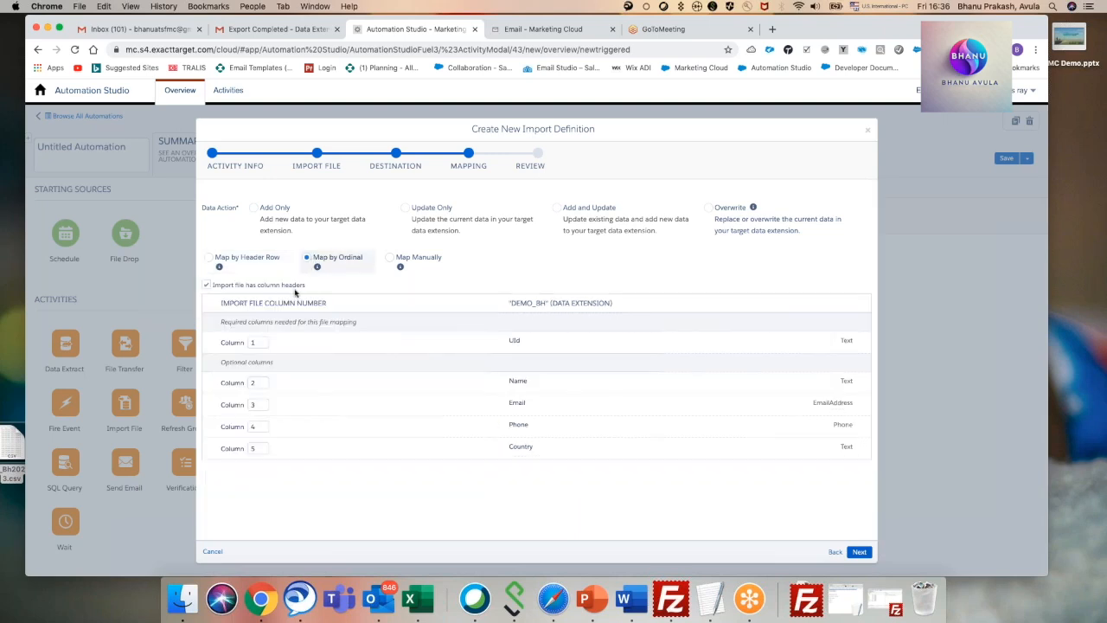
pyautogui.click(396, 261)
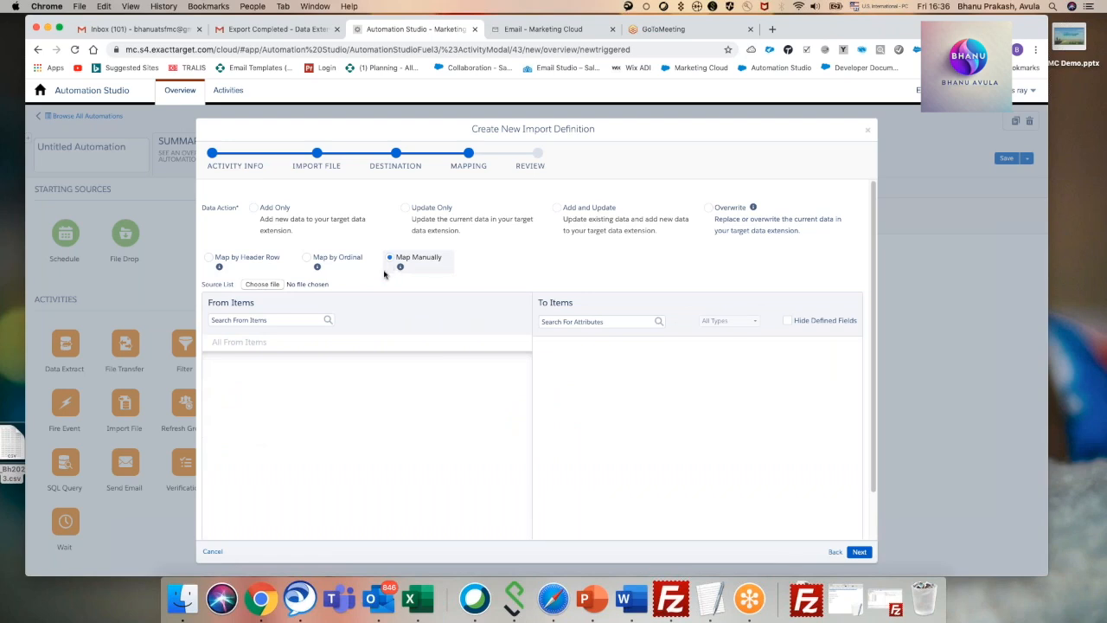
pyautogui.click(211, 258)
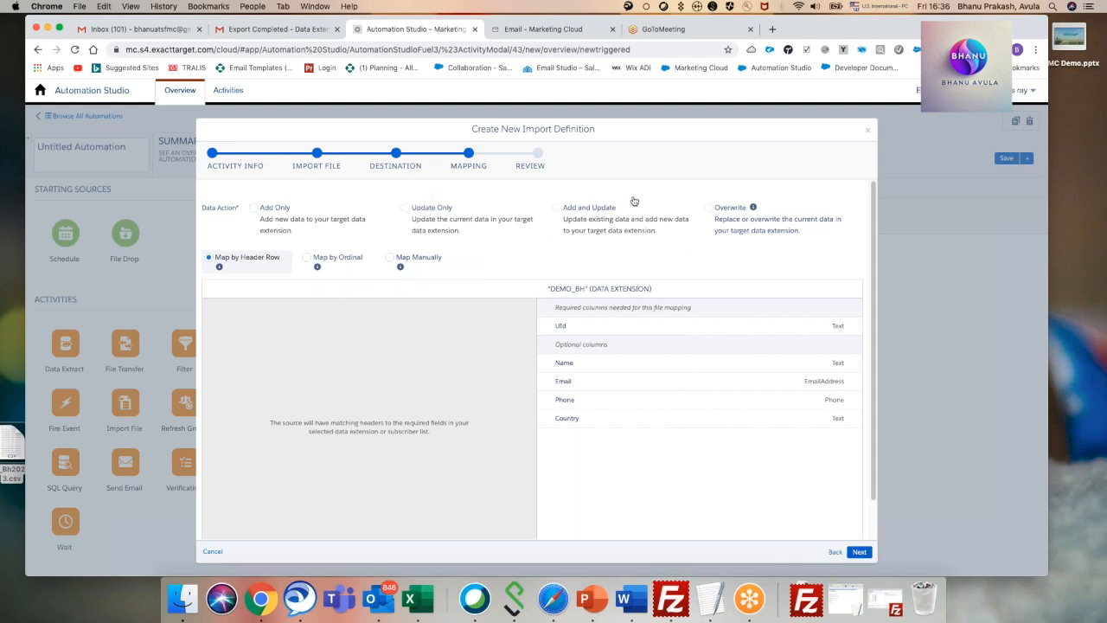
# Set the import's data action to Overwrite, review the summary, and finish the import definition.
pyautogui.click(254, 211)
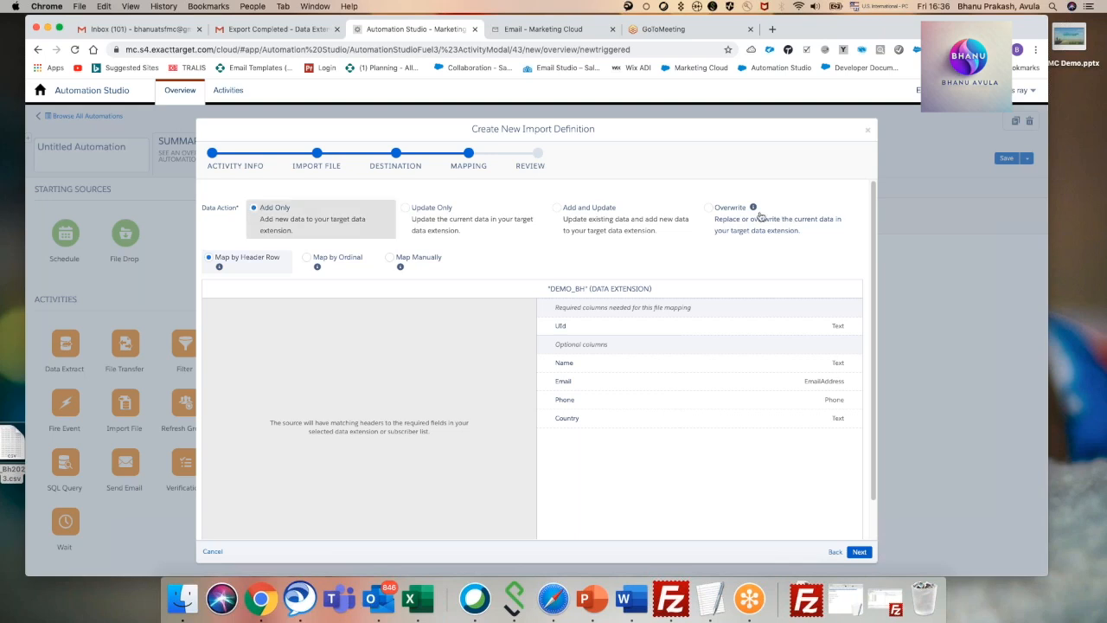
pyautogui.click(711, 209)
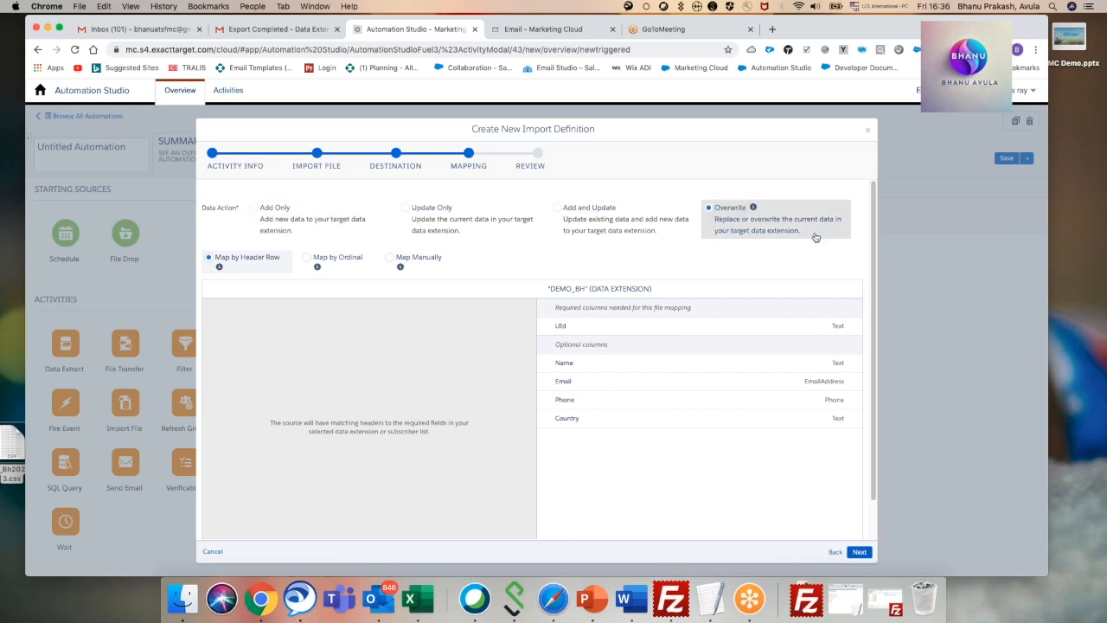
pyautogui.click(859, 554)
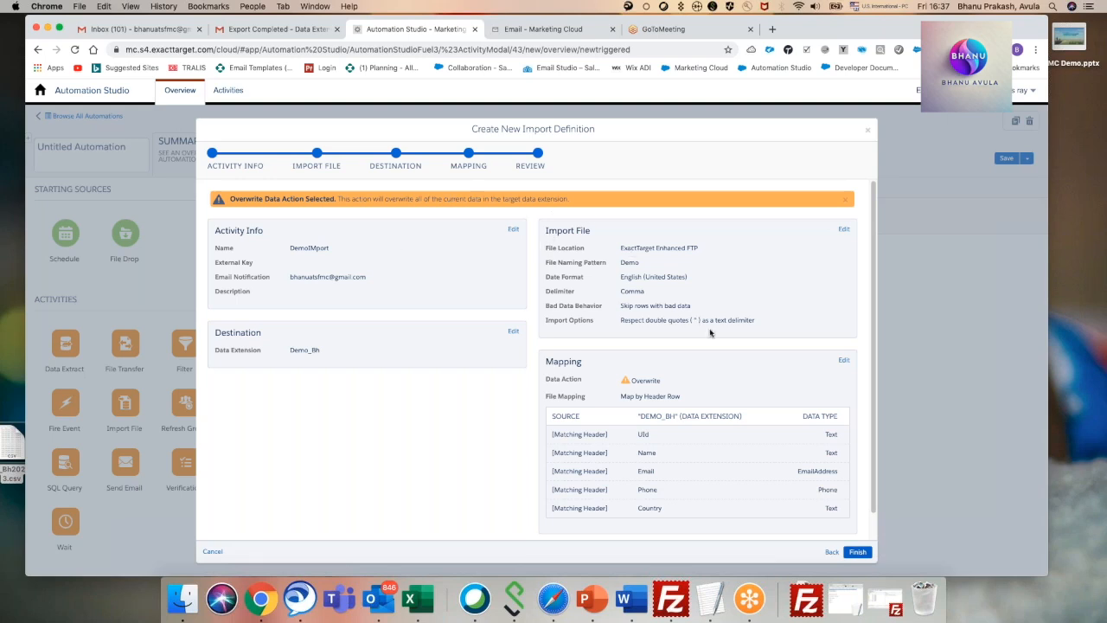
pyautogui.scroll(-1, 776, 403)
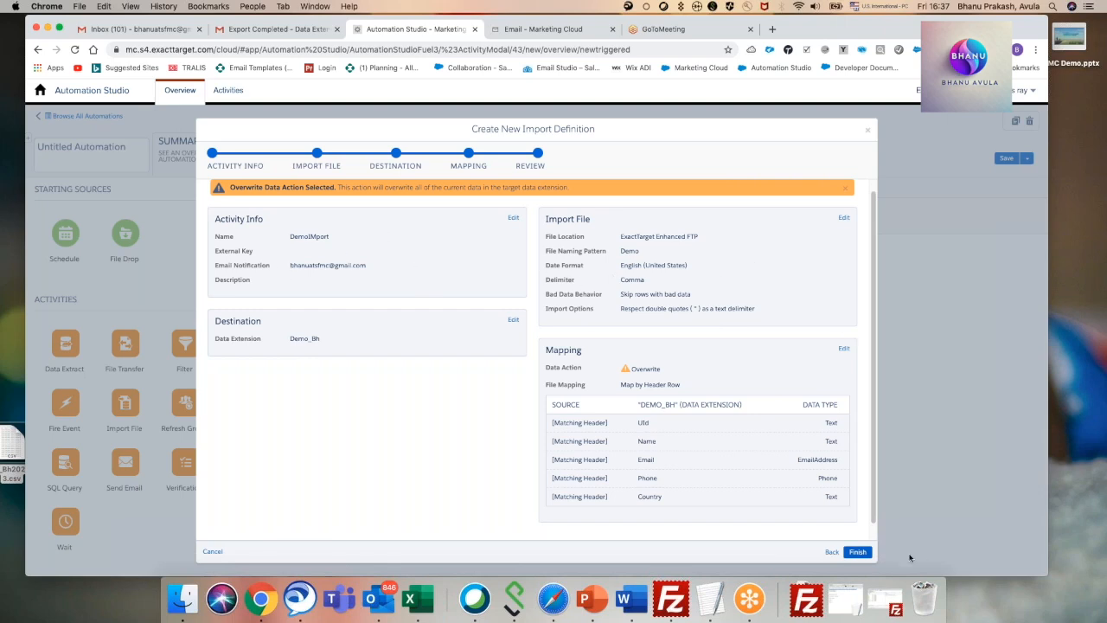
pyautogui.click(860, 553)
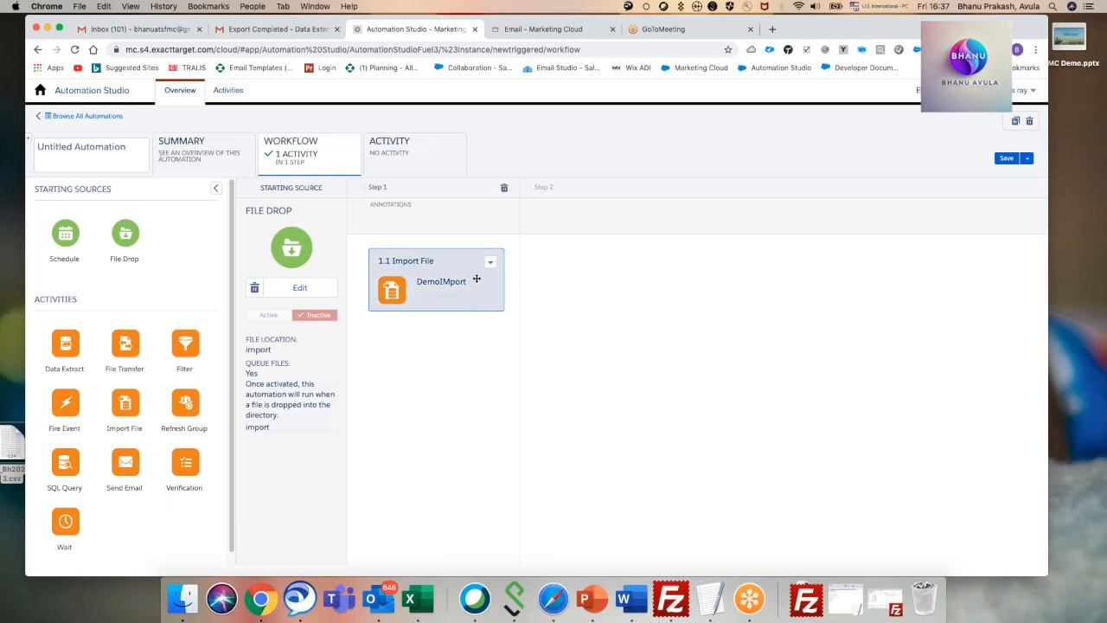
# Save the automation as DemoImport1 in the My Trainings folder and activate its File Drop trigger.
pyautogui.click(1010, 158)
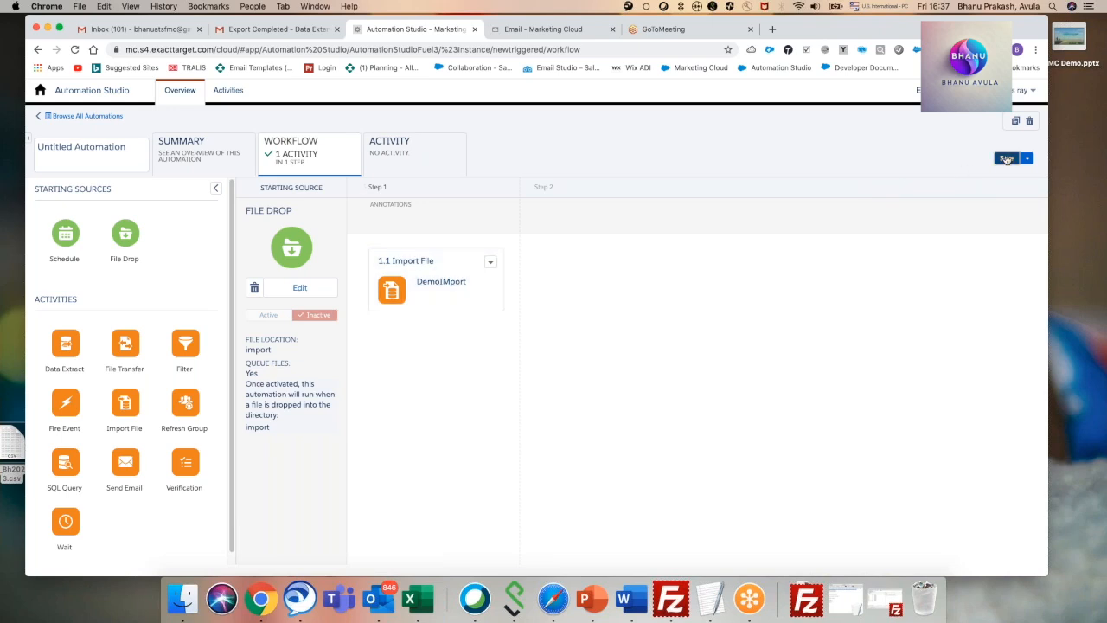
pyautogui.click(387, 173)
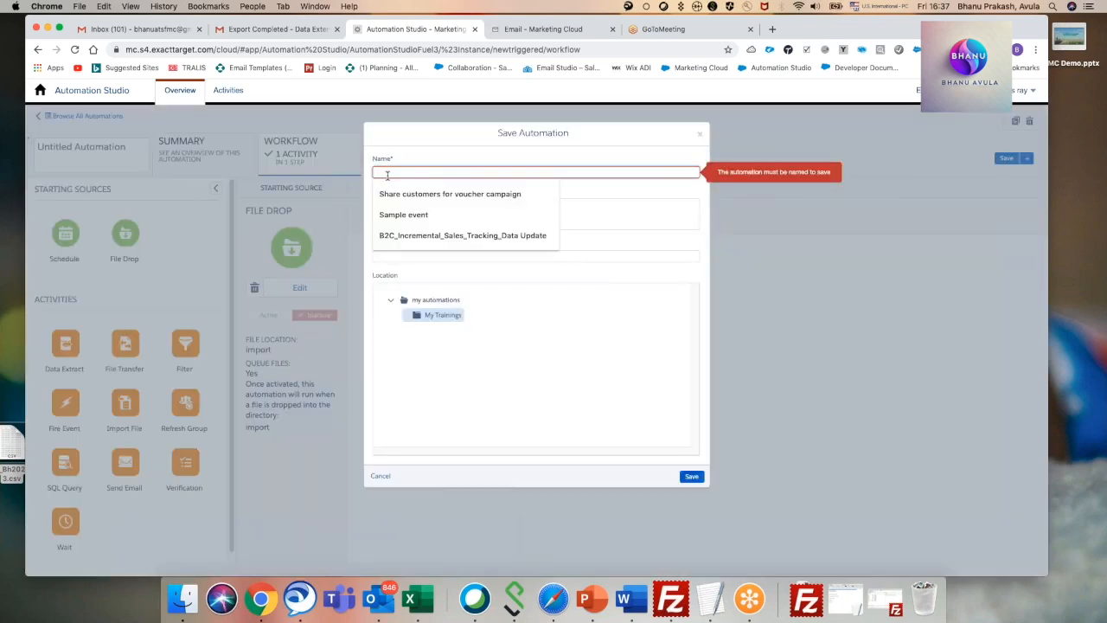
pyautogui.write('DemoImport1')
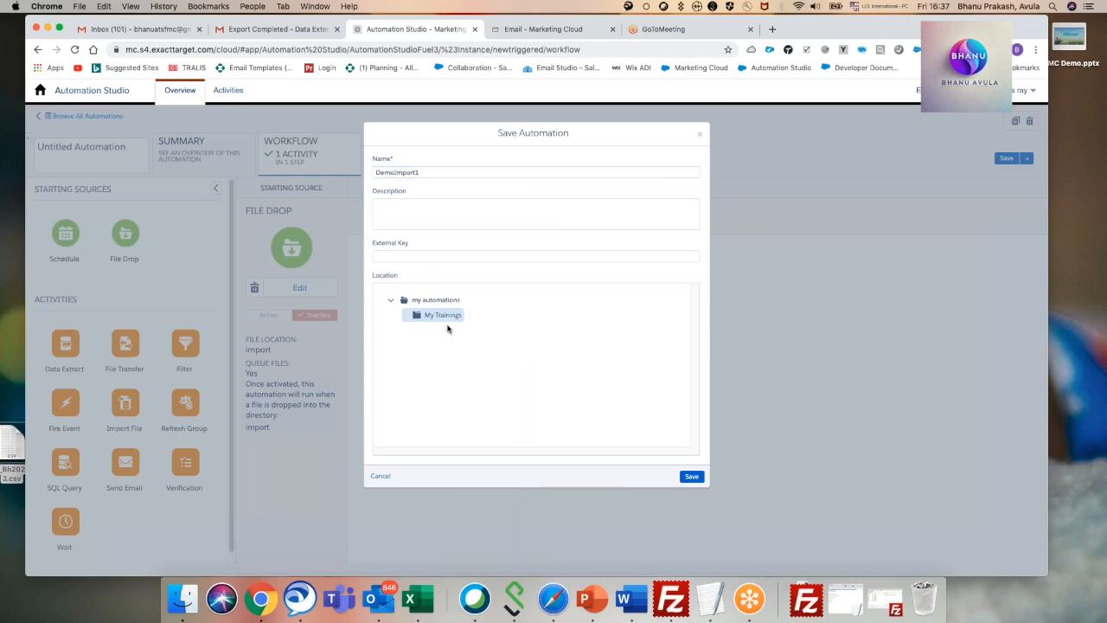
pyautogui.click(695, 477)
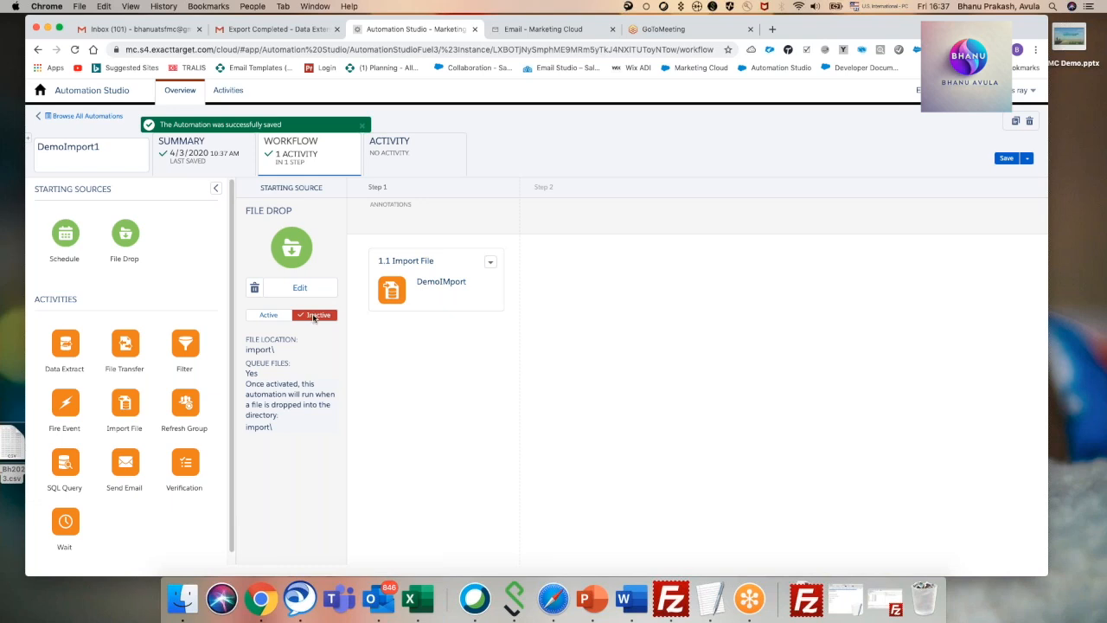
pyautogui.click(269, 317)
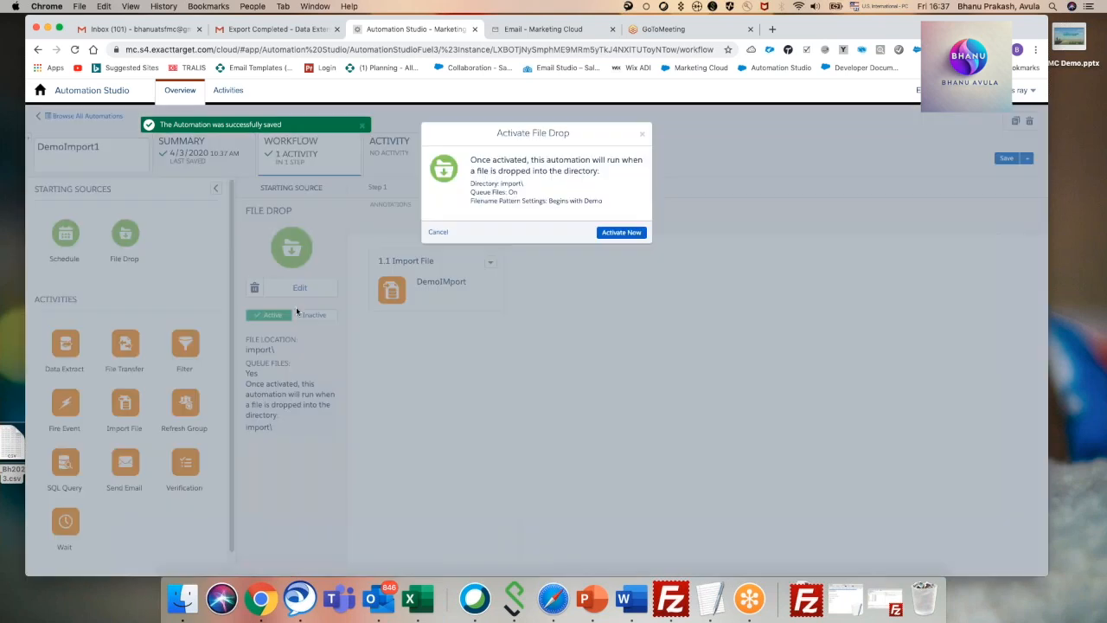
pyautogui.click(618, 233)
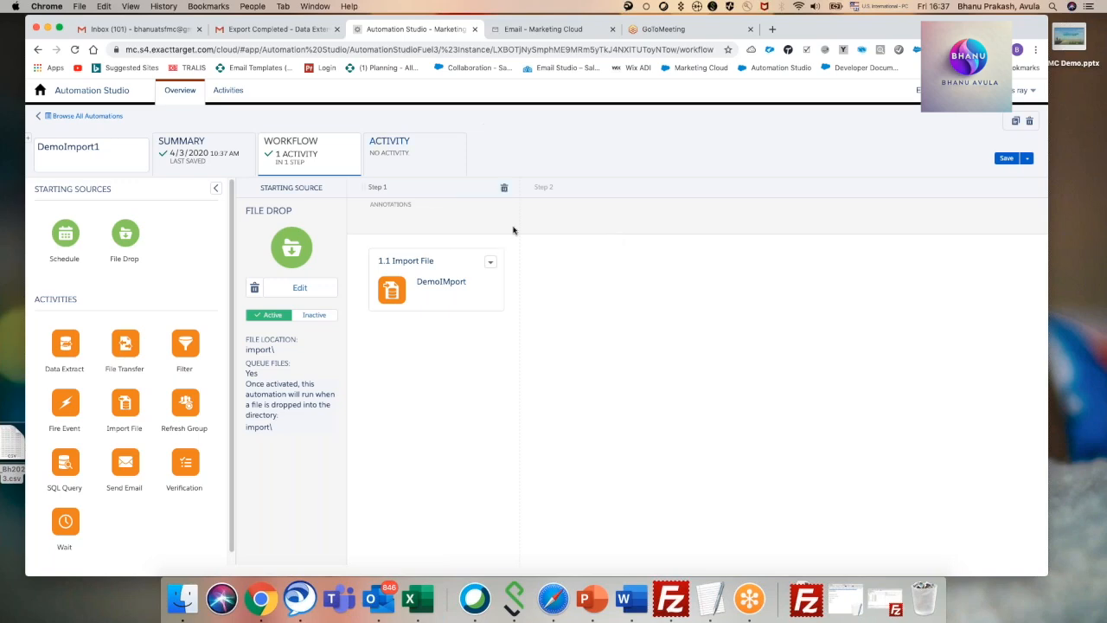
# Switch to FileZilla and rename the exported Demo_Bh CSV file on the desktop to Demo.csv.
pyautogui.click(672, 598)
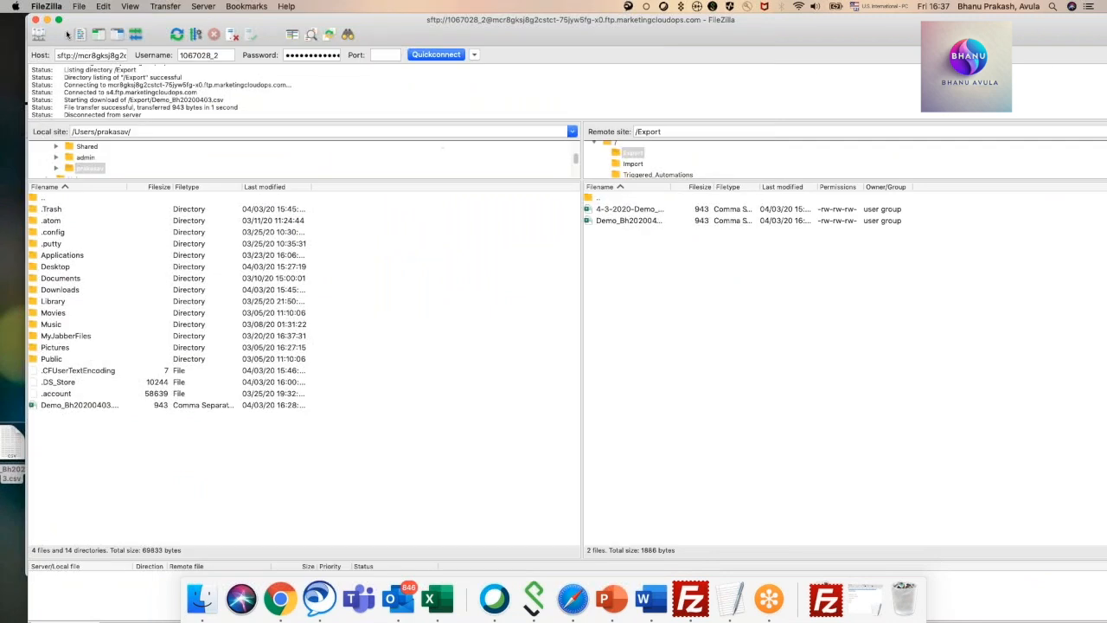
pyautogui.rightClick(13, 452)
pyautogui.click(34, 369)
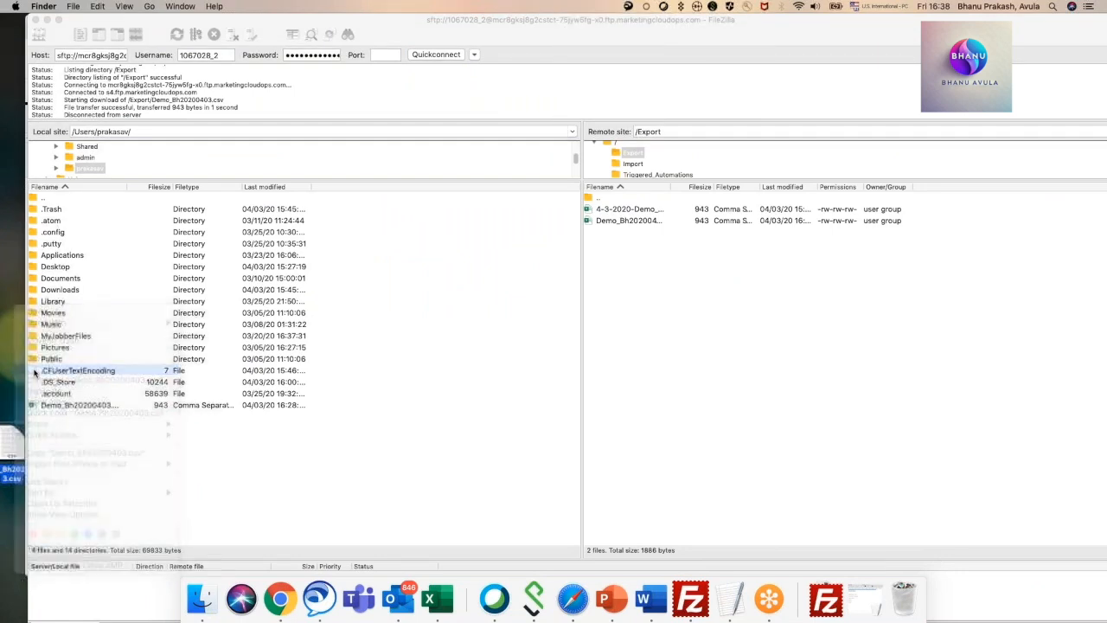
pyautogui.write('Demo')
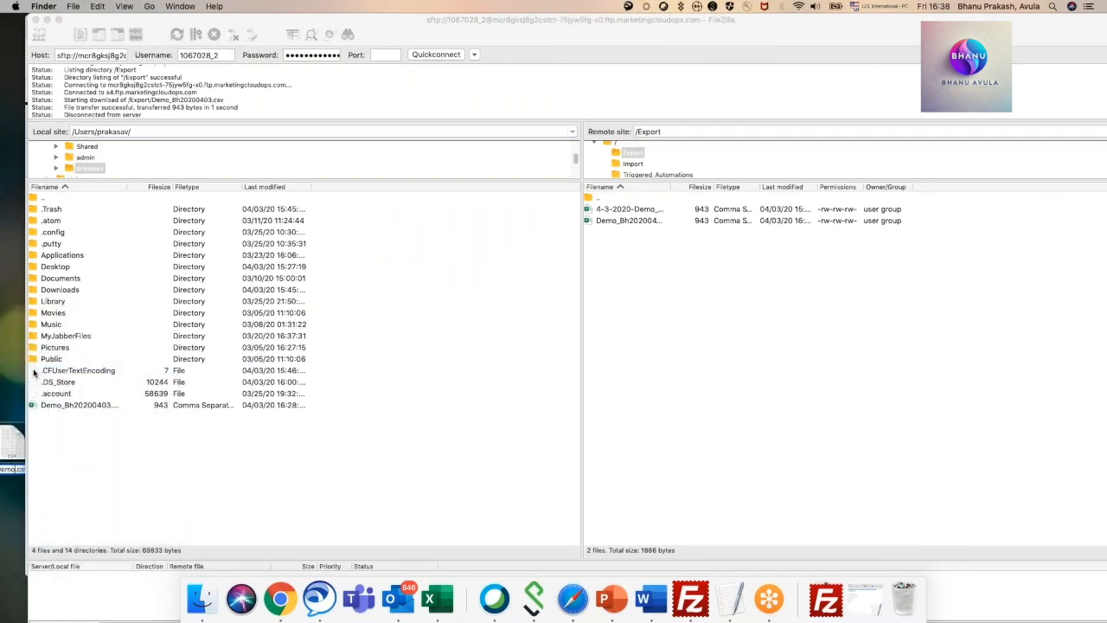
pyautogui.press('Return')
# Upload Demo.csv from the desktop into the FTP site's Import folder and minimize FileZilla.
pyautogui.click(610, 209)
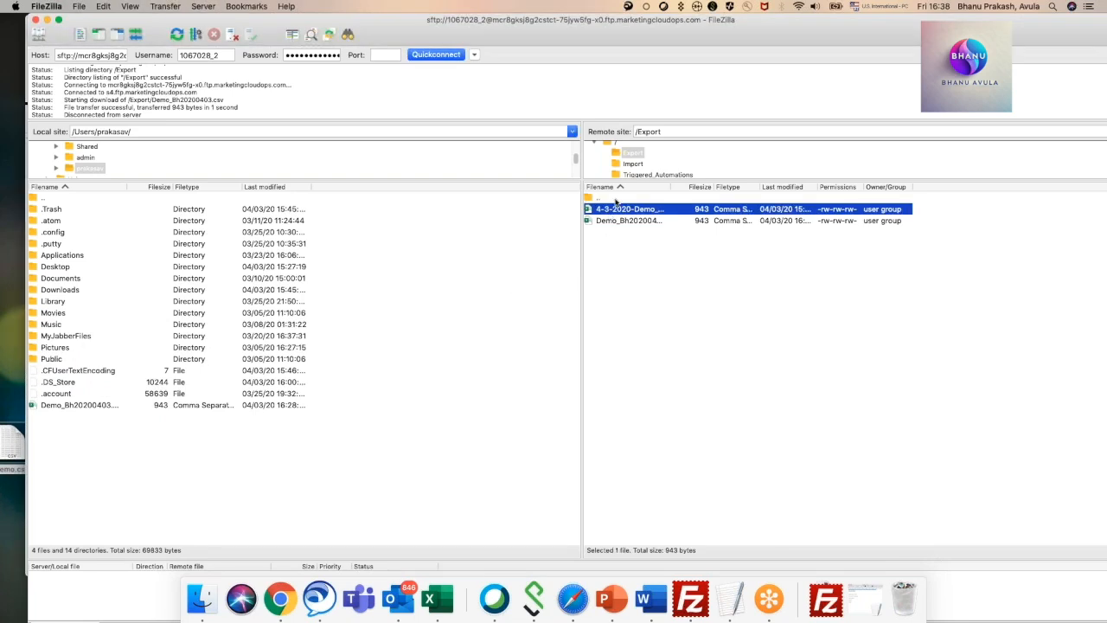
pyautogui.click(633, 165)
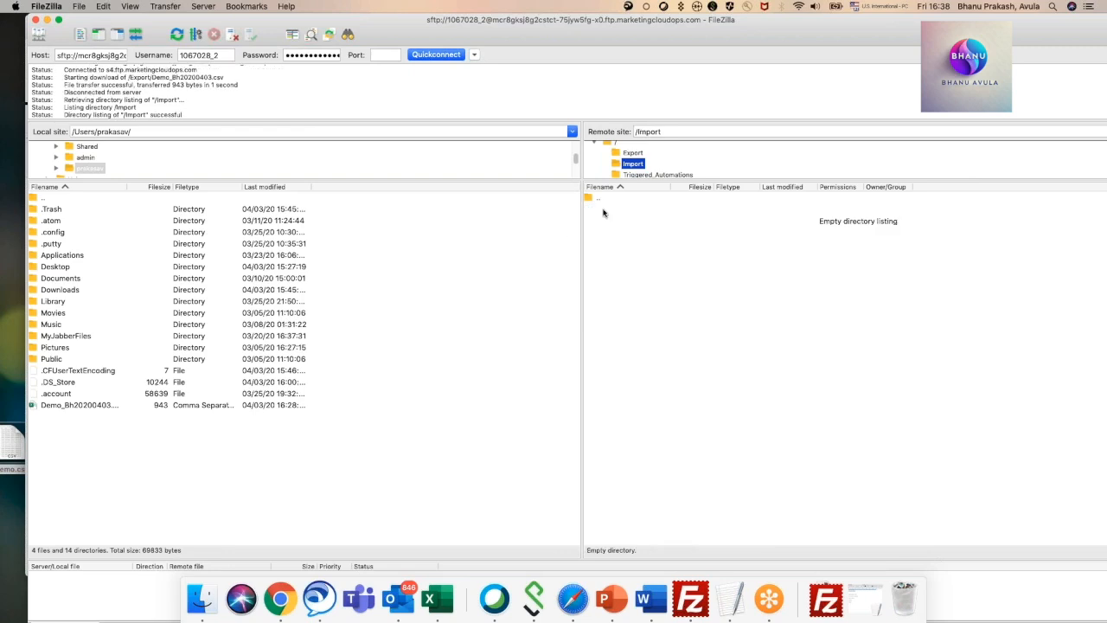
pyautogui.moveTo(14, 445); pyautogui.dragTo(670, 274)
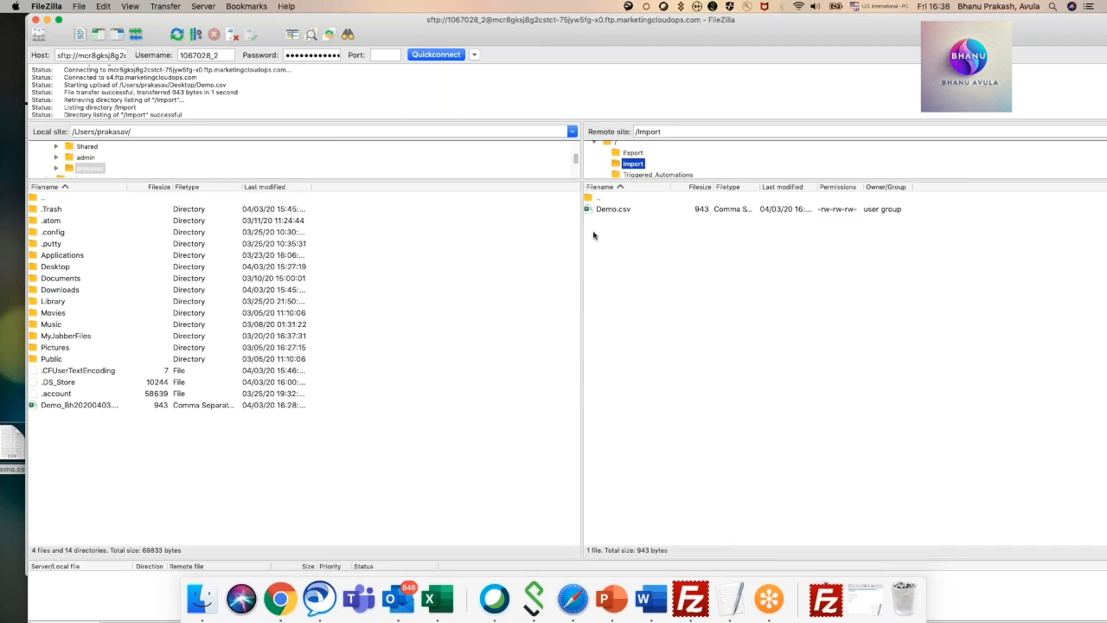
pyautogui.click(47, 19)
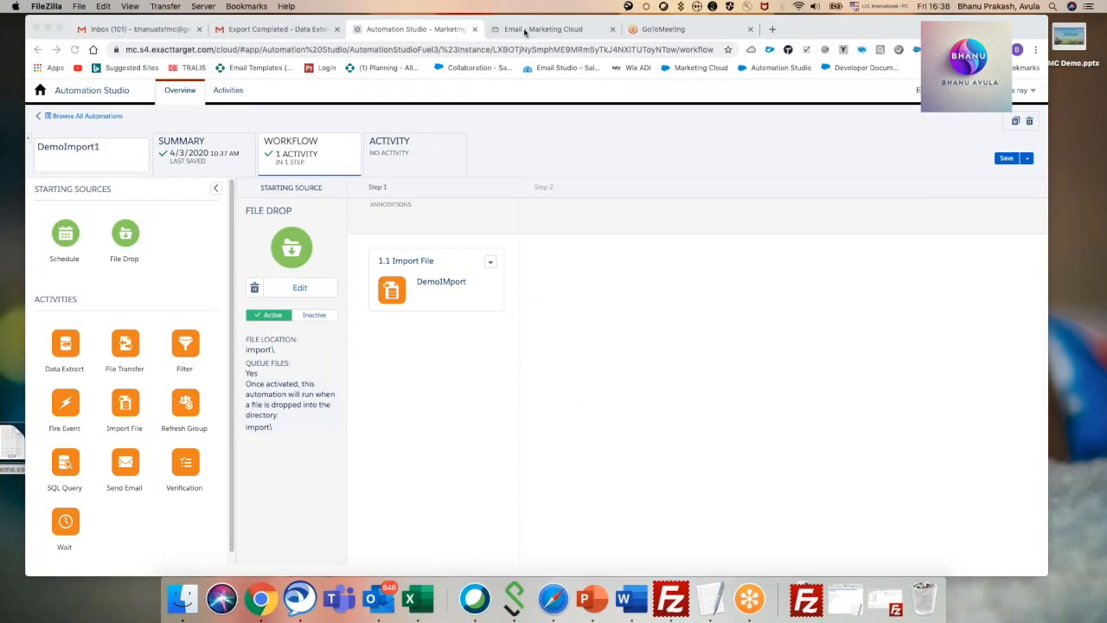
# Duplicate the Automation Studio browser tab and check DemoImport1's run progress in the overview of all automations.
pyautogui.rightClick(411, 29)
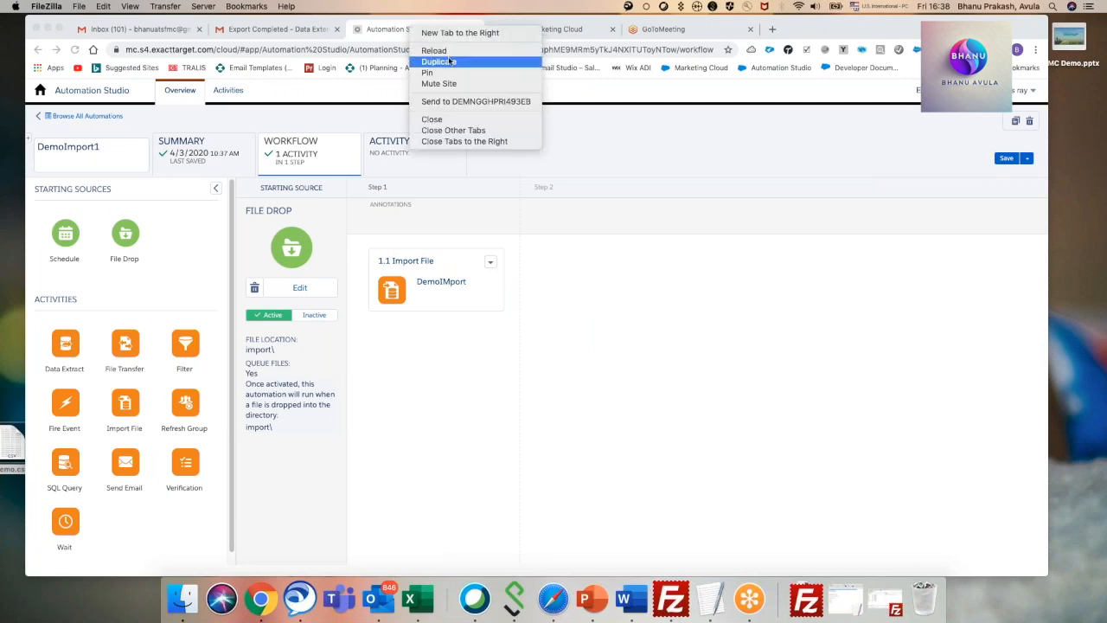
pyautogui.click(438, 62)
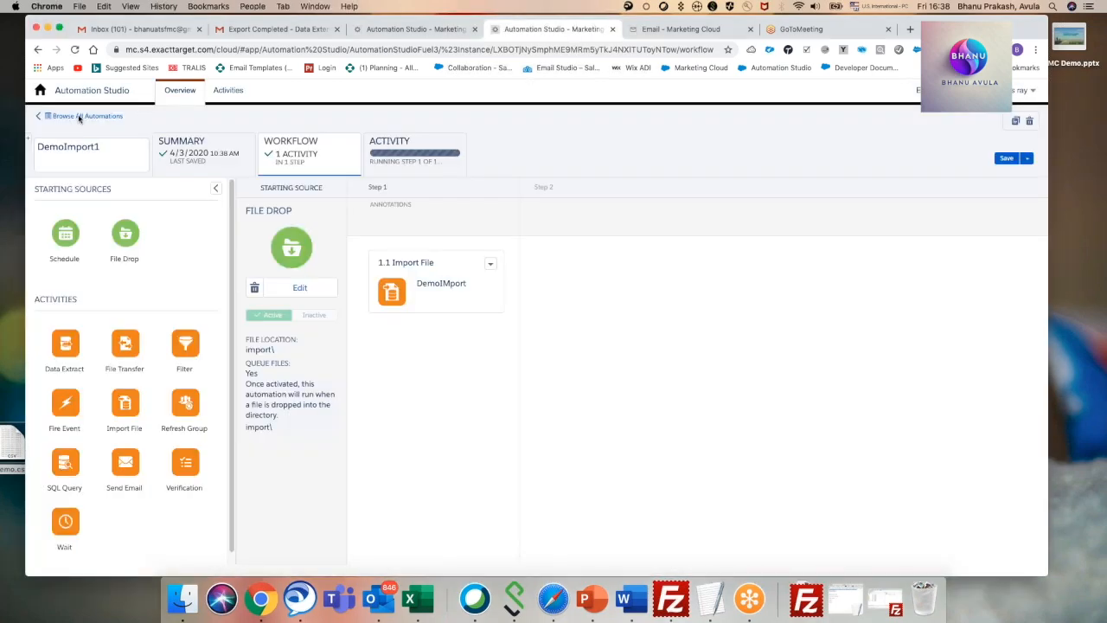
pyautogui.click(80, 116)
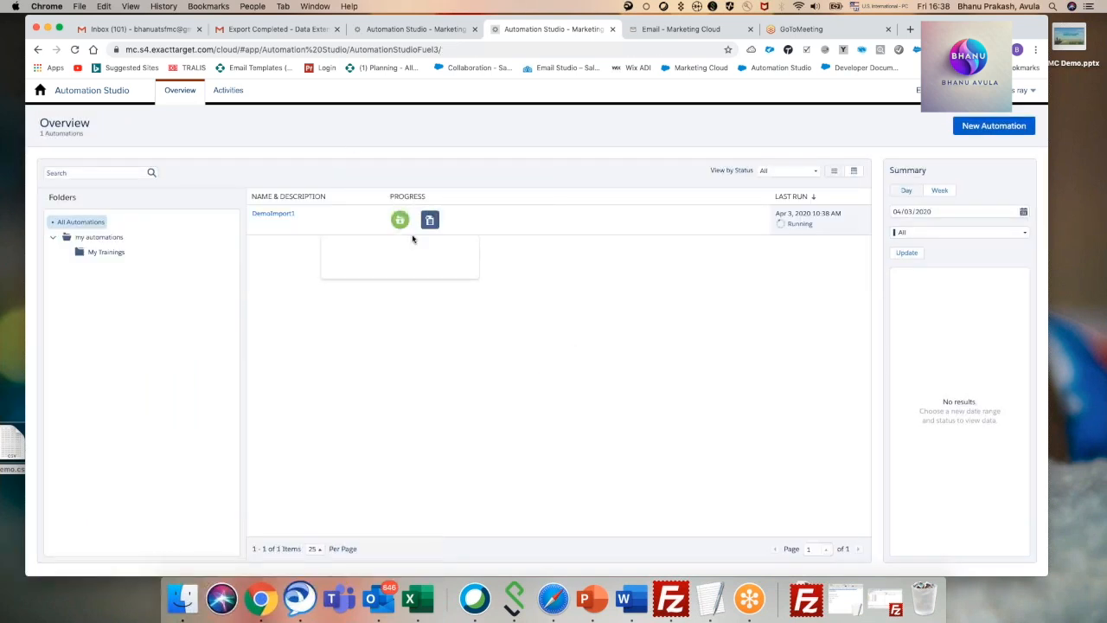
pyautogui.moveTo(431, 226)
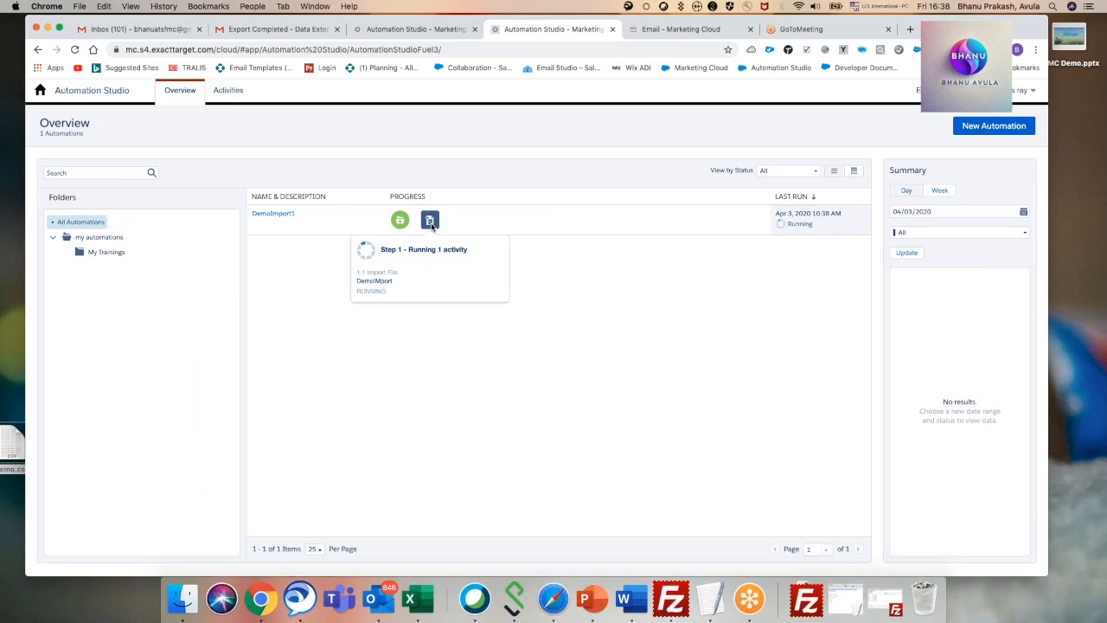
# Check both Gmail inboxes for the import notification and return to the automations overview.
pyautogui.click(277, 29)
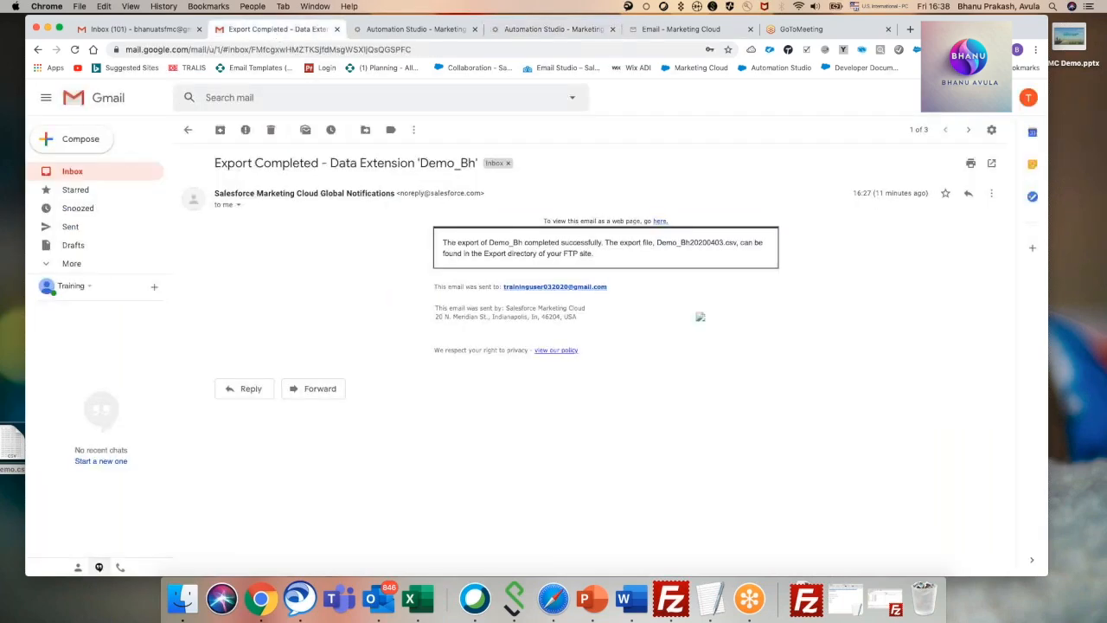
pyautogui.click(72, 171)
pyautogui.click(114, 35)
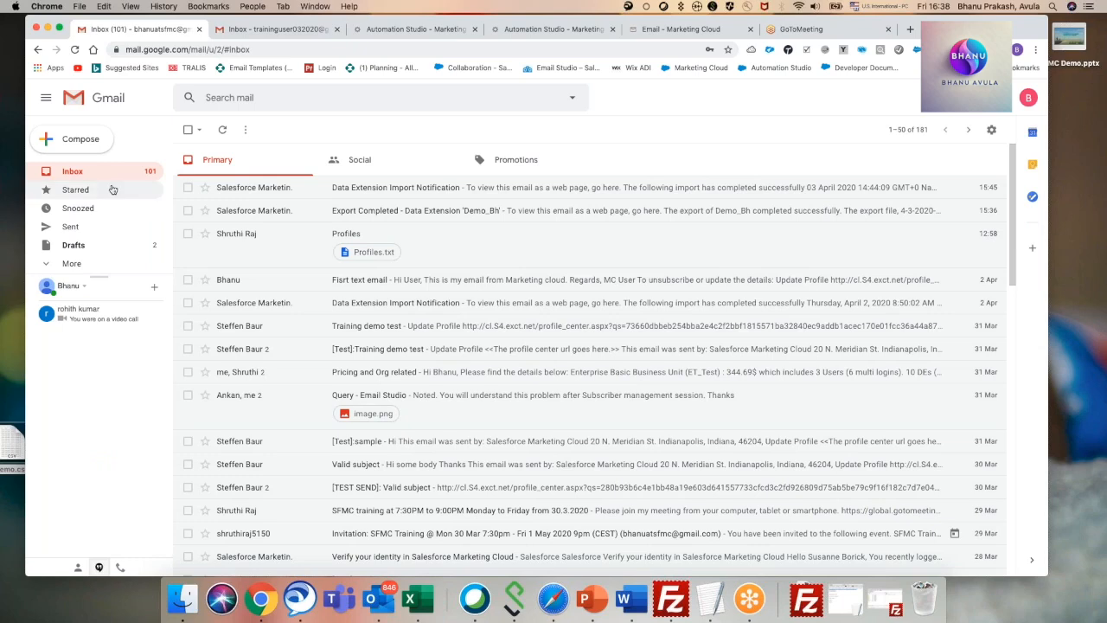
pyautogui.click(265, 33)
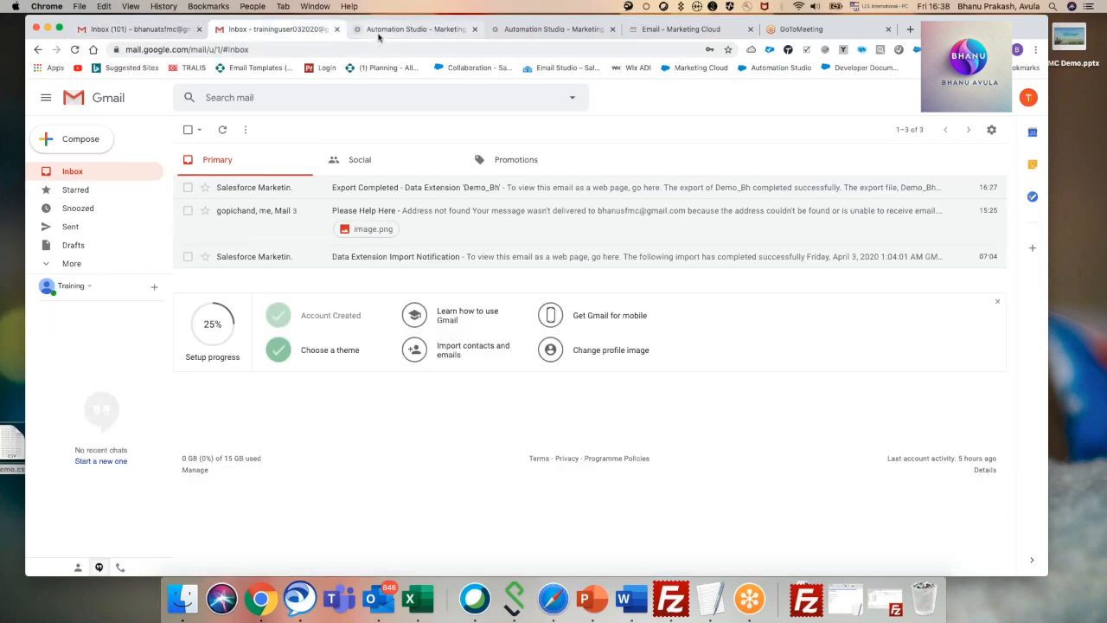
pyautogui.click(384, 34)
pyautogui.click(524, 33)
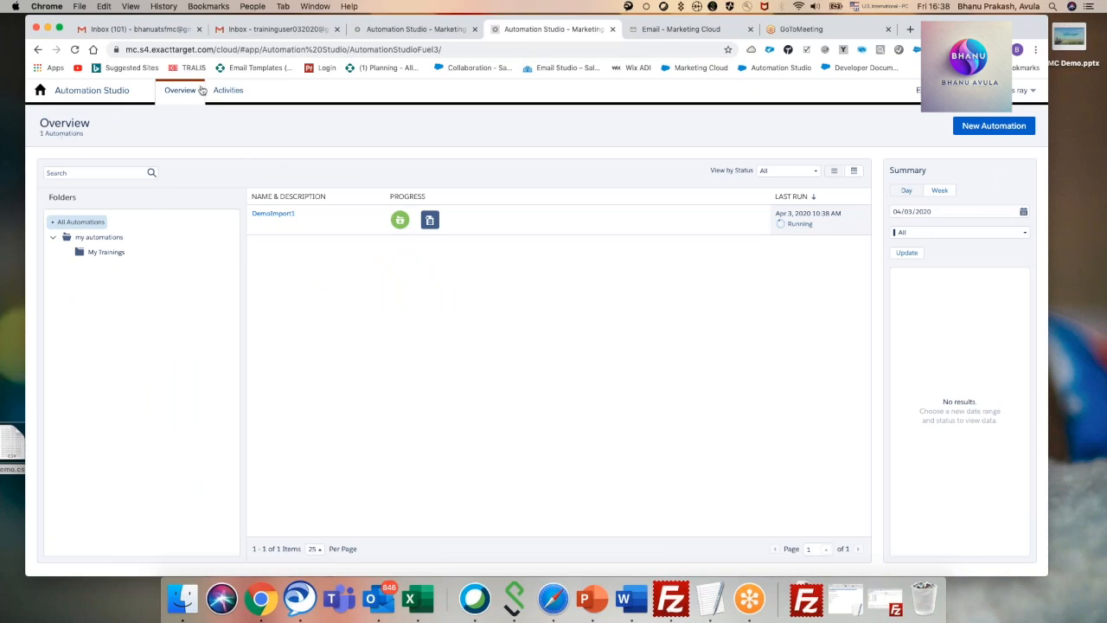
# Refresh the automations overview and inspect the DemoImport1 step status and the activity details of its import.
pyautogui.click(230, 91)
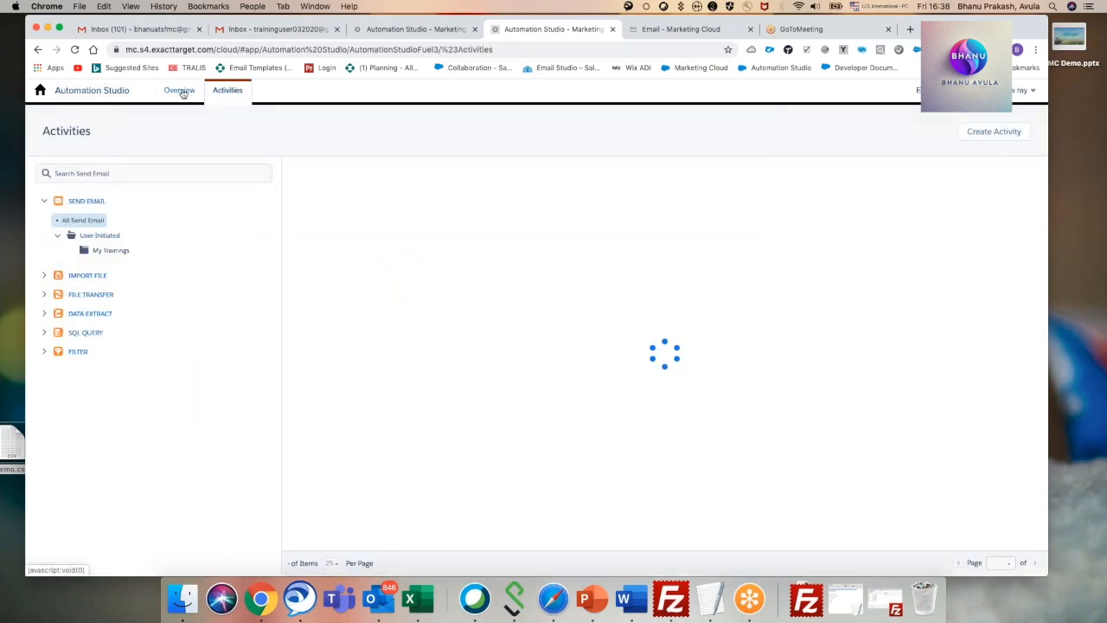
pyautogui.click(180, 92)
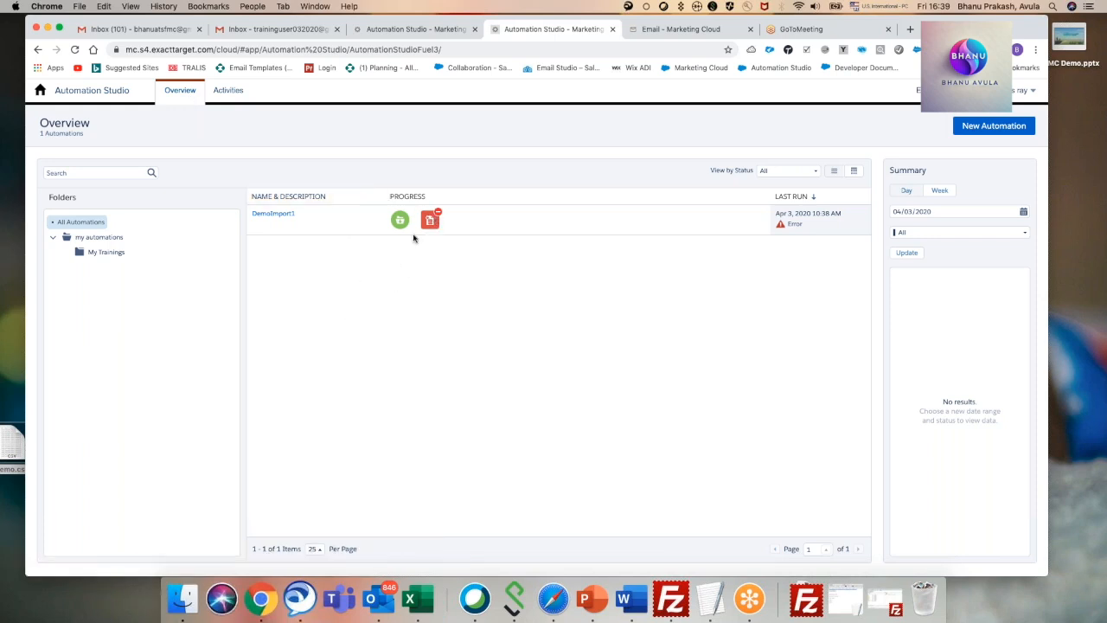
pyautogui.moveTo(427, 225)
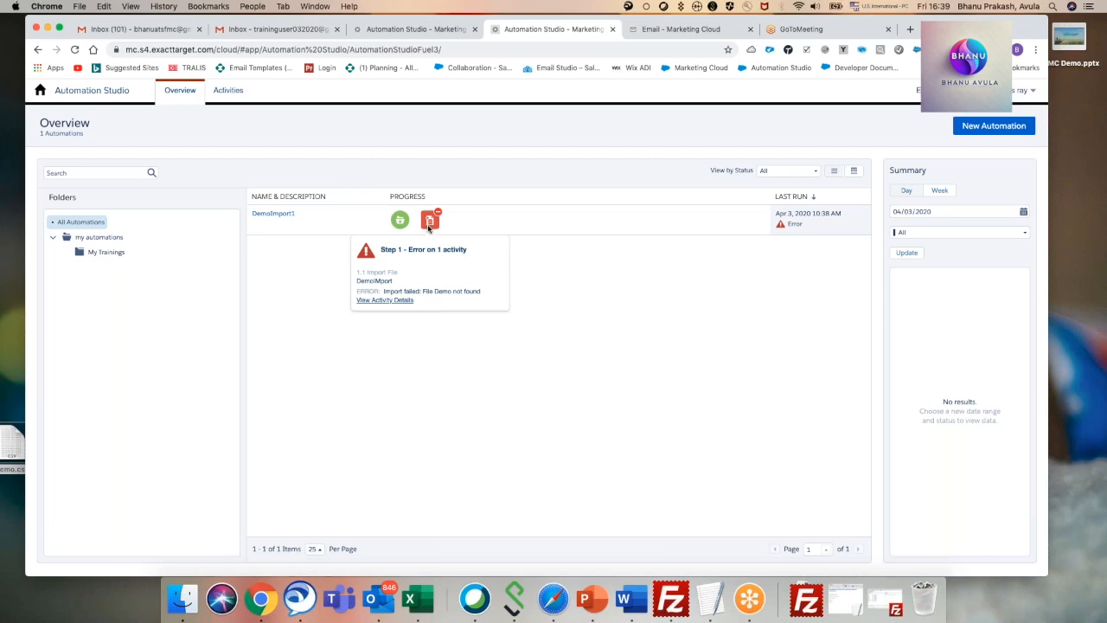
pyautogui.click(387, 300)
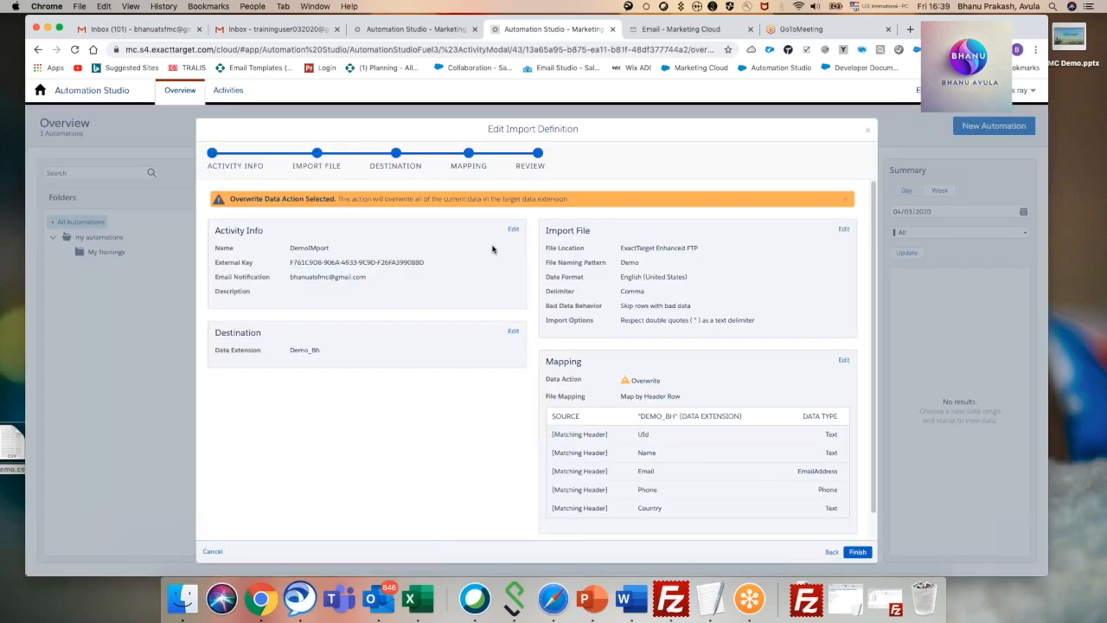
pyautogui.click(867, 133)
pyautogui.click(932, 181)
pyautogui.moveTo(430, 221)
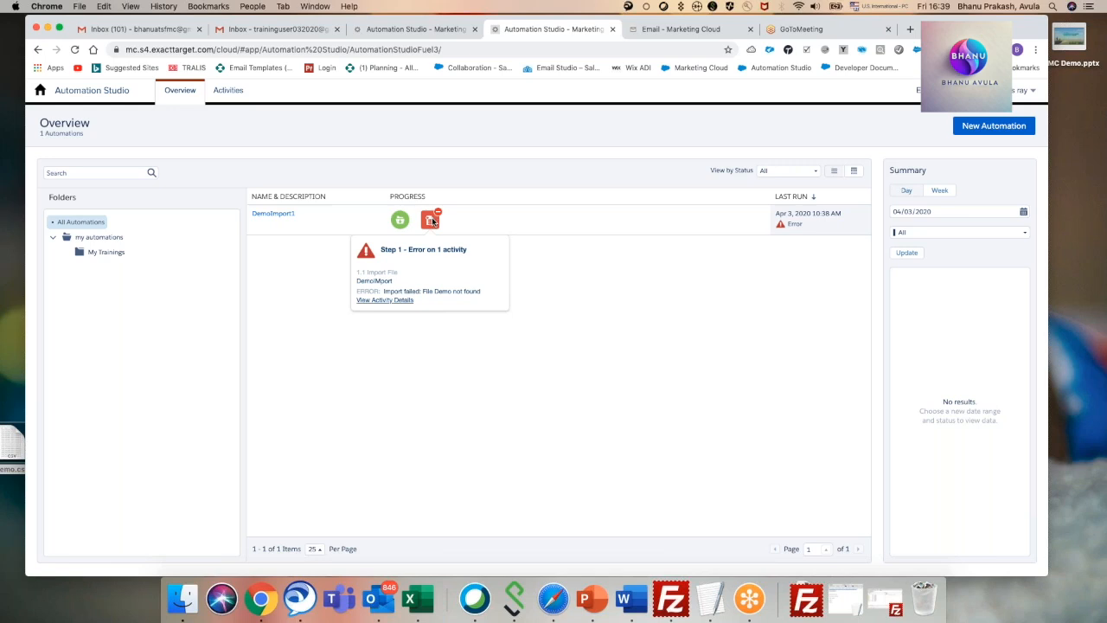
# Check the Social, Promotions and Primary mail of the first Gmail inbox and the second inbox for import notifications, and return to the automations overview.
pyautogui.click(165, 30)
pyautogui.click(404, 160)
pyautogui.click(491, 161)
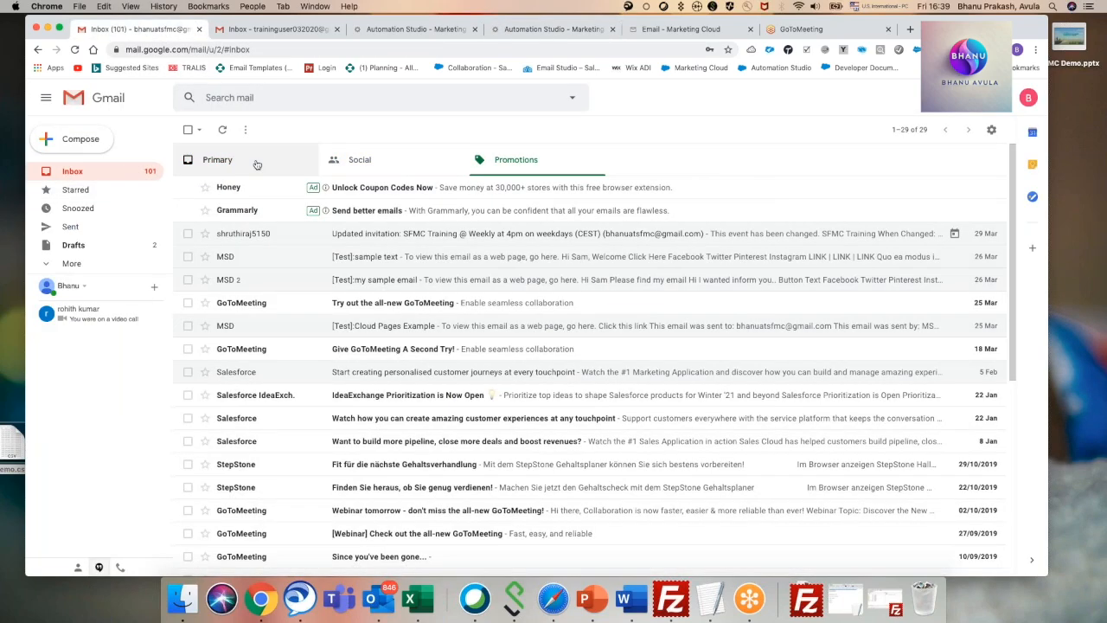
pyautogui.click(212, 159)
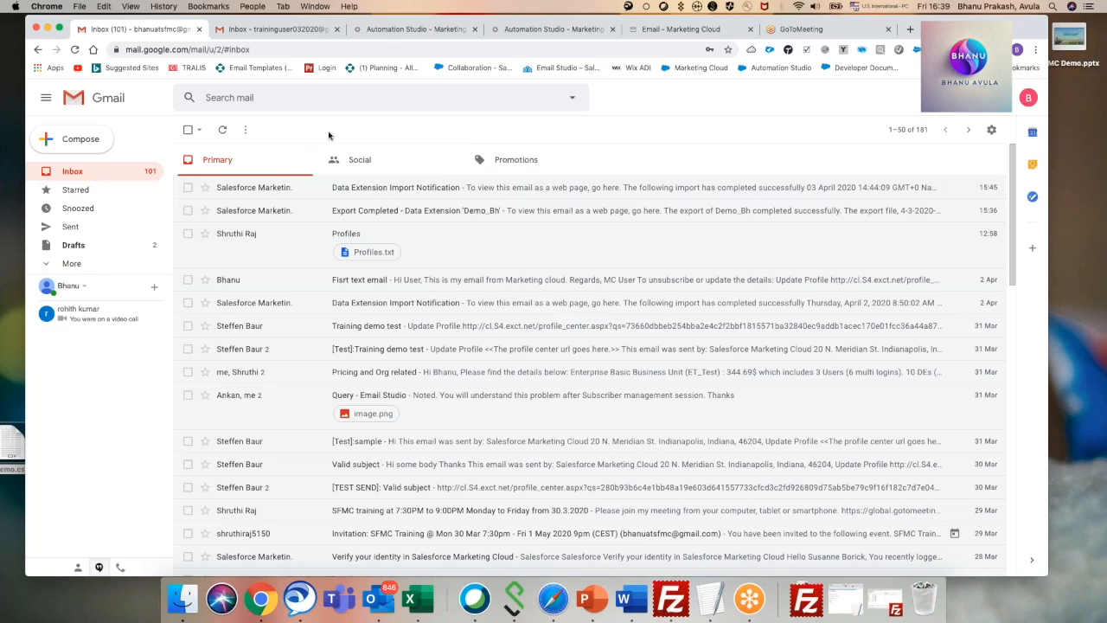
pyautogui.click(395, 30)
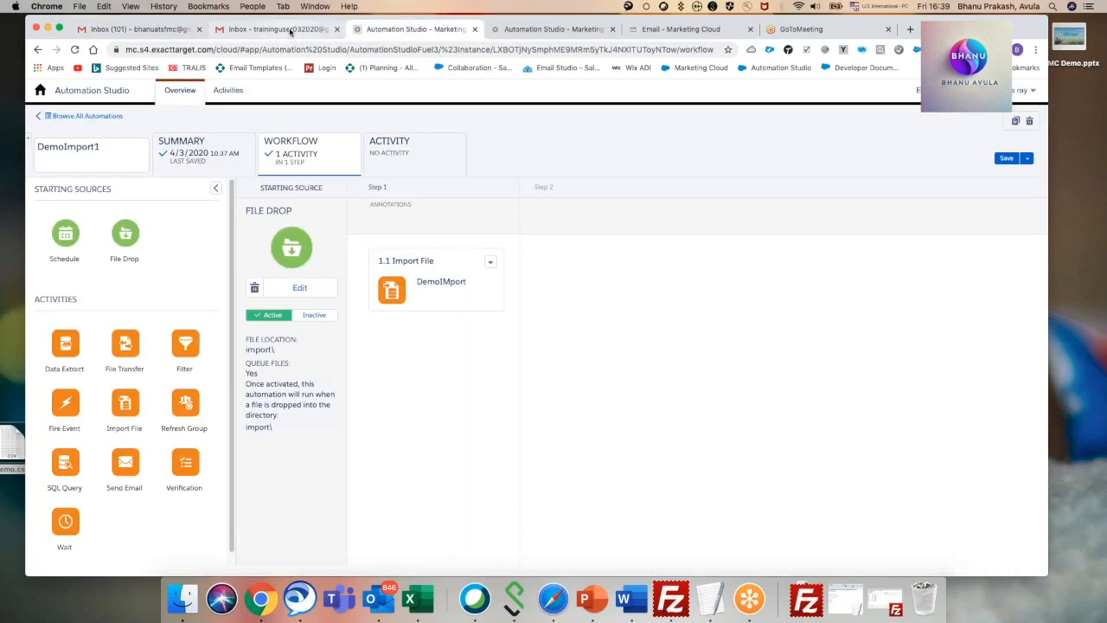
pyautogui.click(291, 31)
pyautogui.click(515, 31)
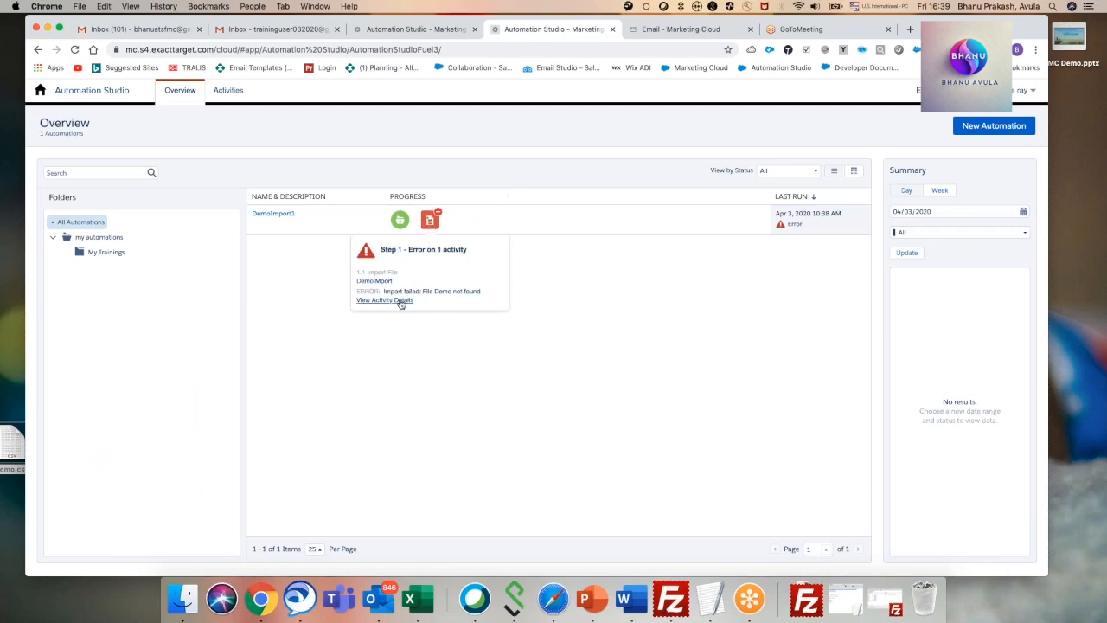
# Edit the DemoIMport import definition, set its file naming pattern to Demo.csv, and check the file match and full file path.
pyautogui.click(401, 300)
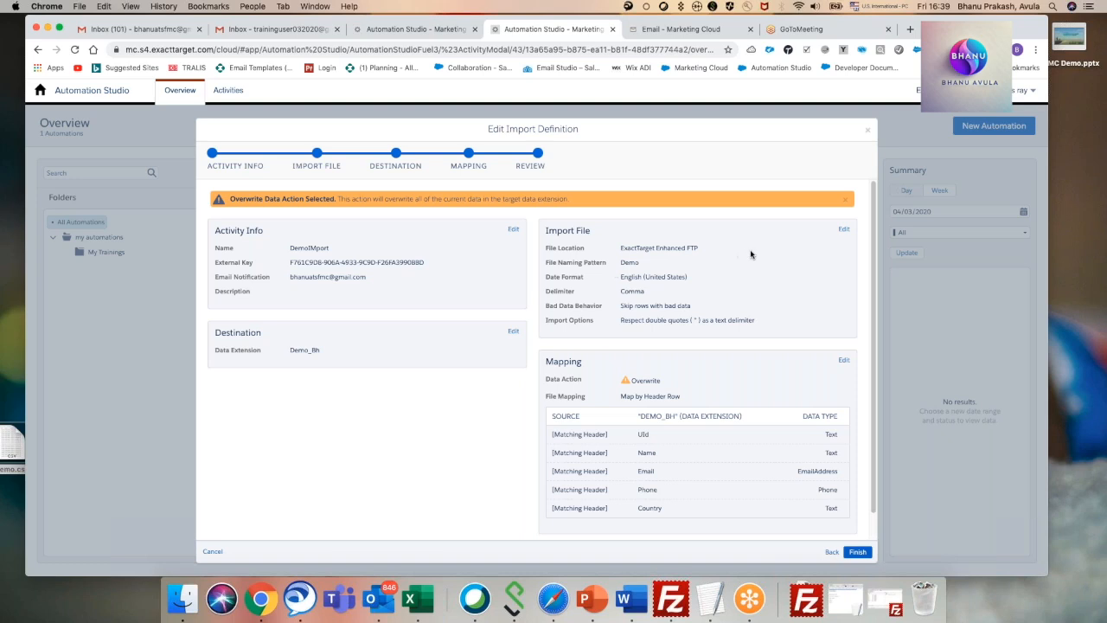
pyautogui.click(843, 229)
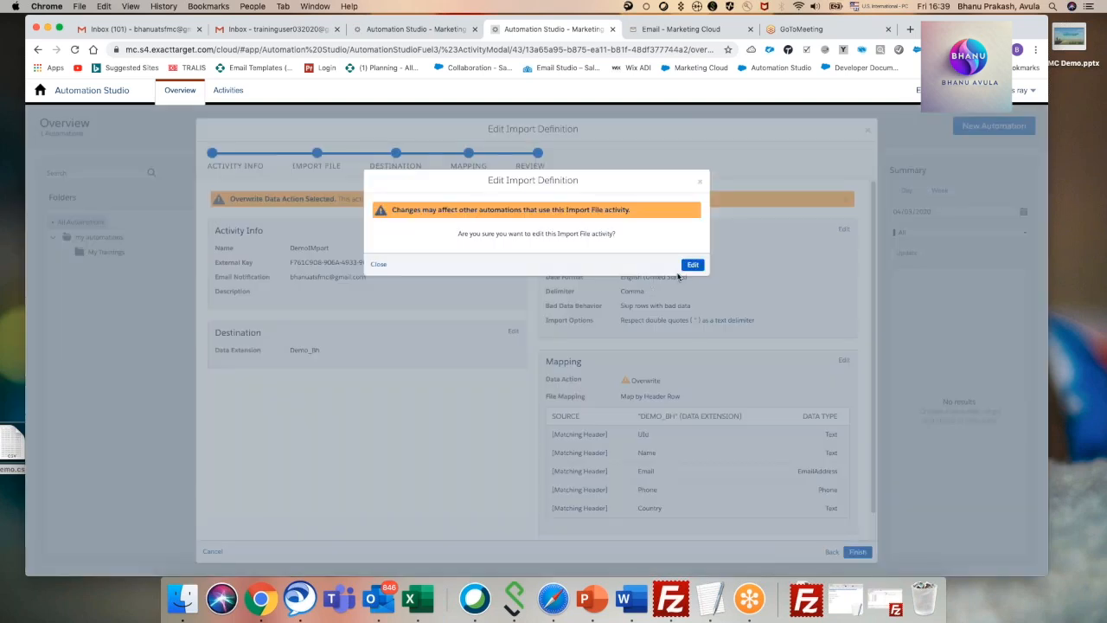
pyautogui.click(692, 265)
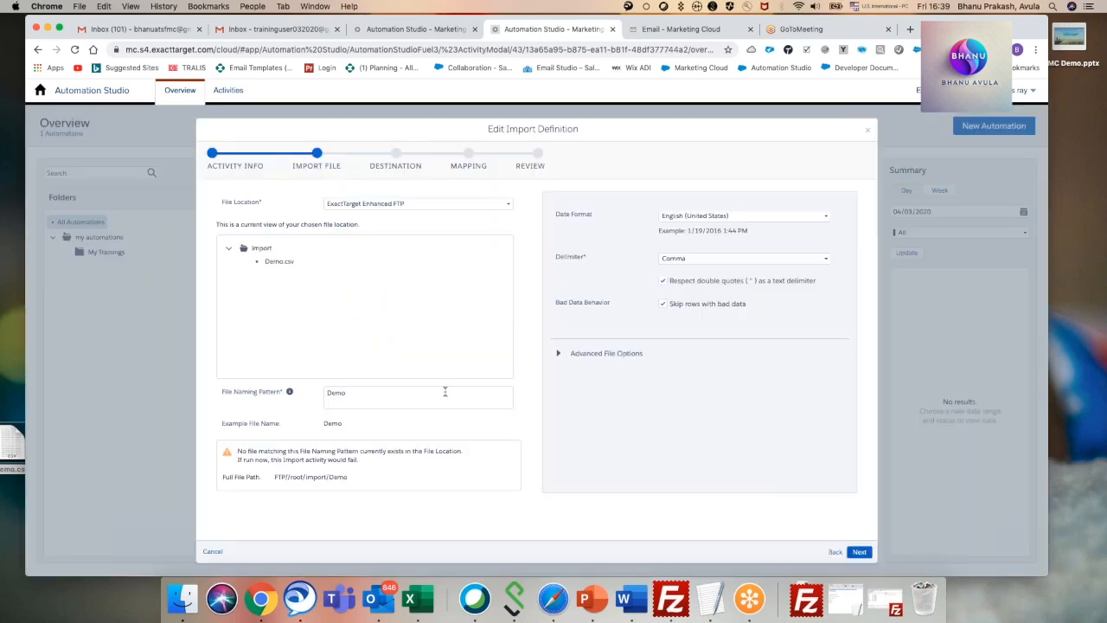
pyautogui.doubleClick(351, 396)
pyautogui.click(361, 394)
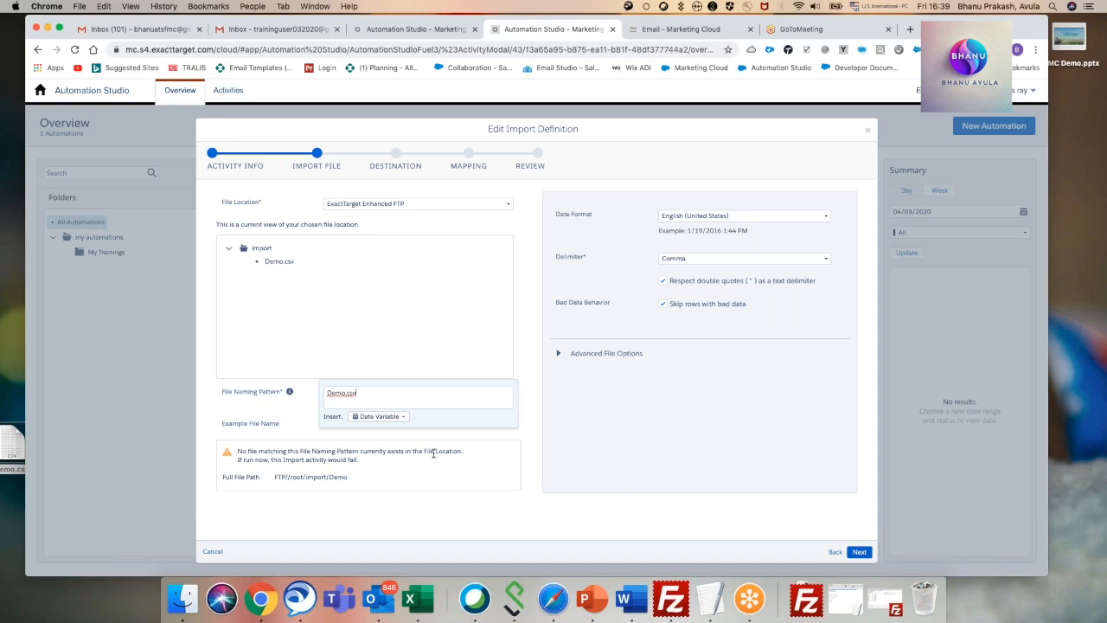
pyautogui.moveTo(349, 481); pyautogui.dragTo(277, 478)
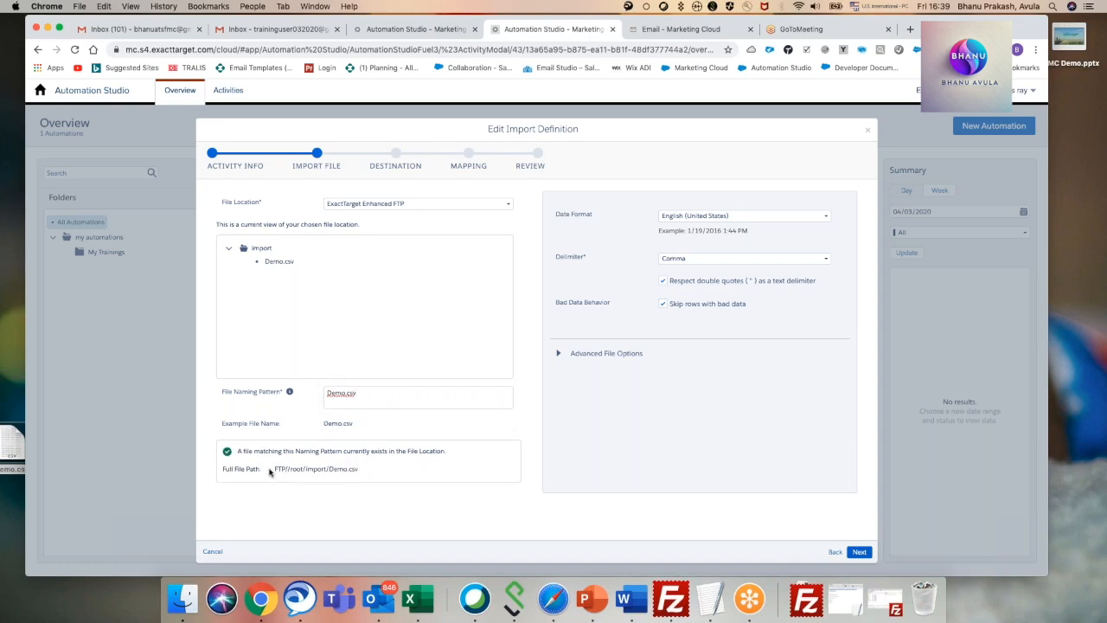
pyautogui.moveTo(237, 450); pyautogui.dragTo(444, 450)
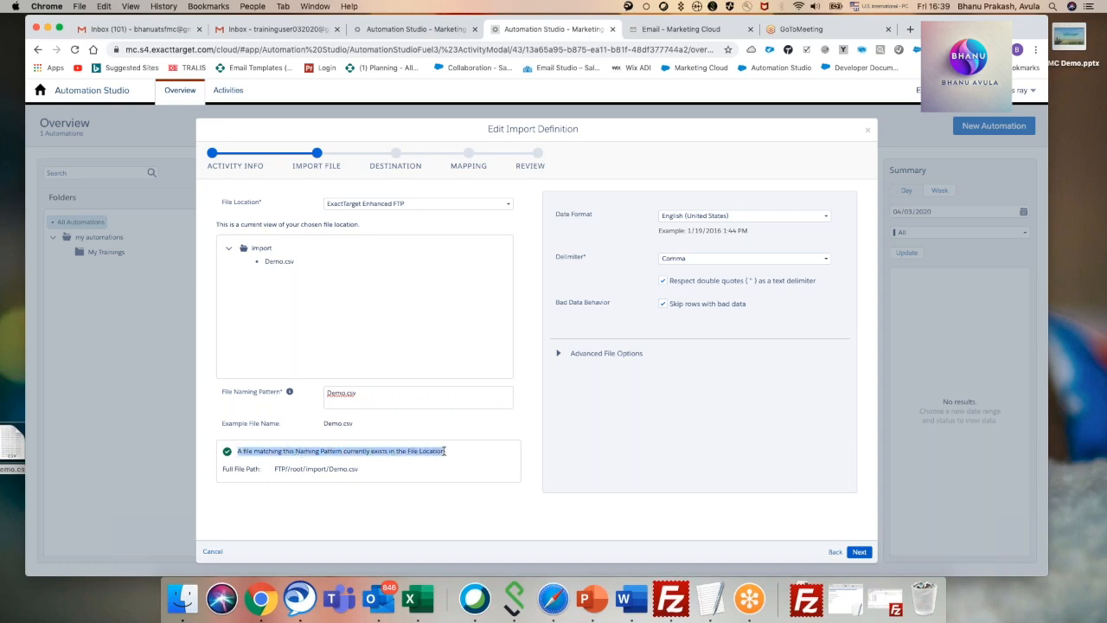
pyautogui.click(427, 472)
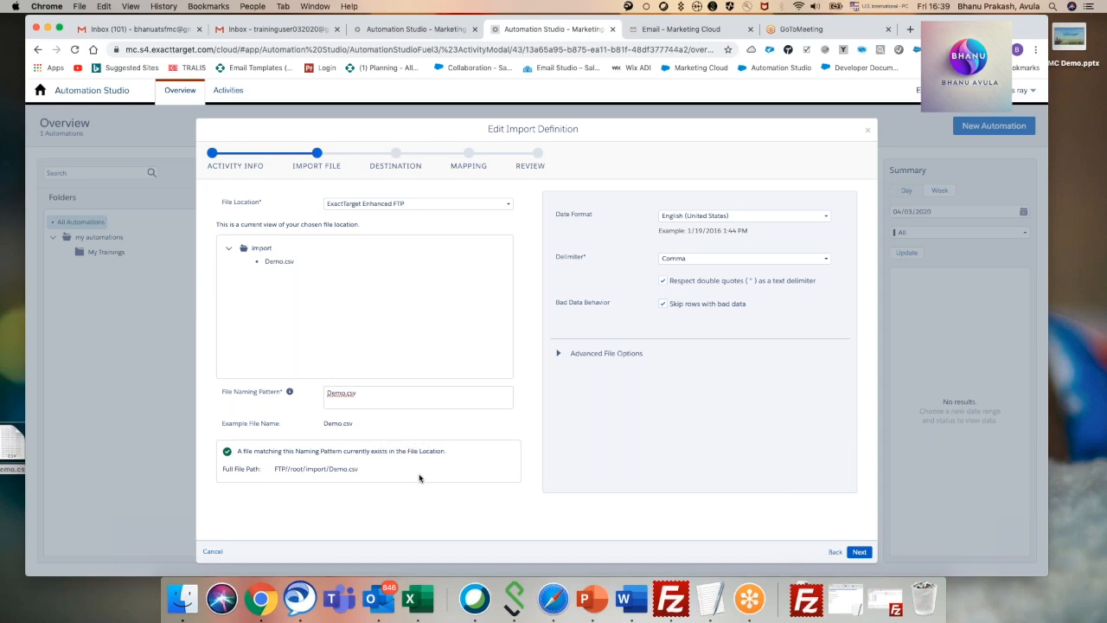
# Keep the Demo_Bh destination and the Overwrite, Map by Header Row settings, and finish the import definition.
pyautogui.click(858, 552)
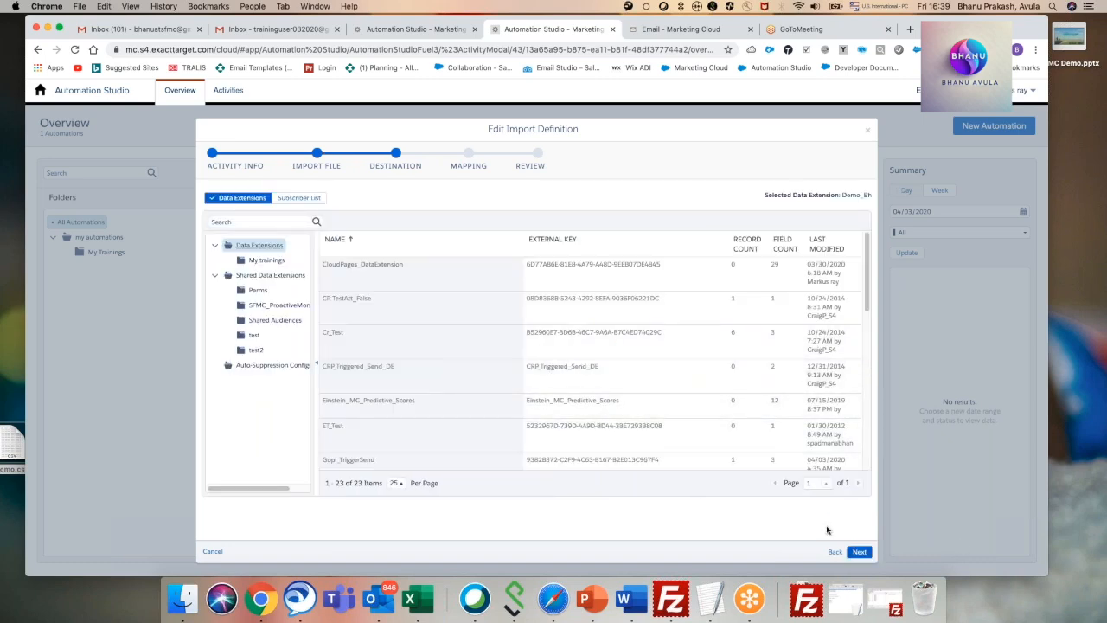
pyautogui.click(858, 552)
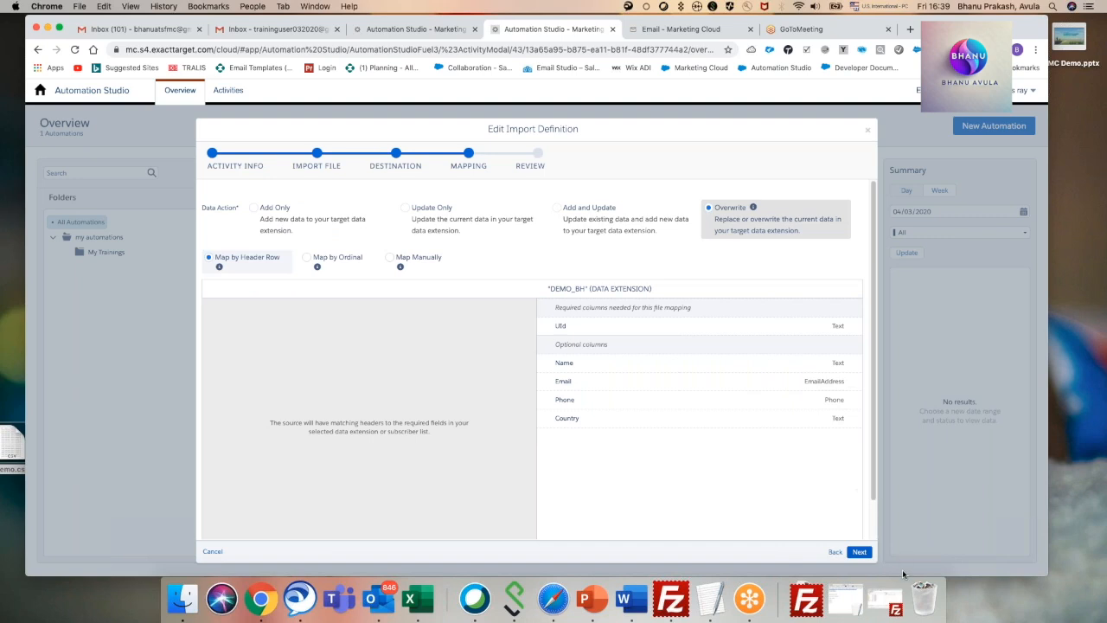
pyautogui.click(865, 557)
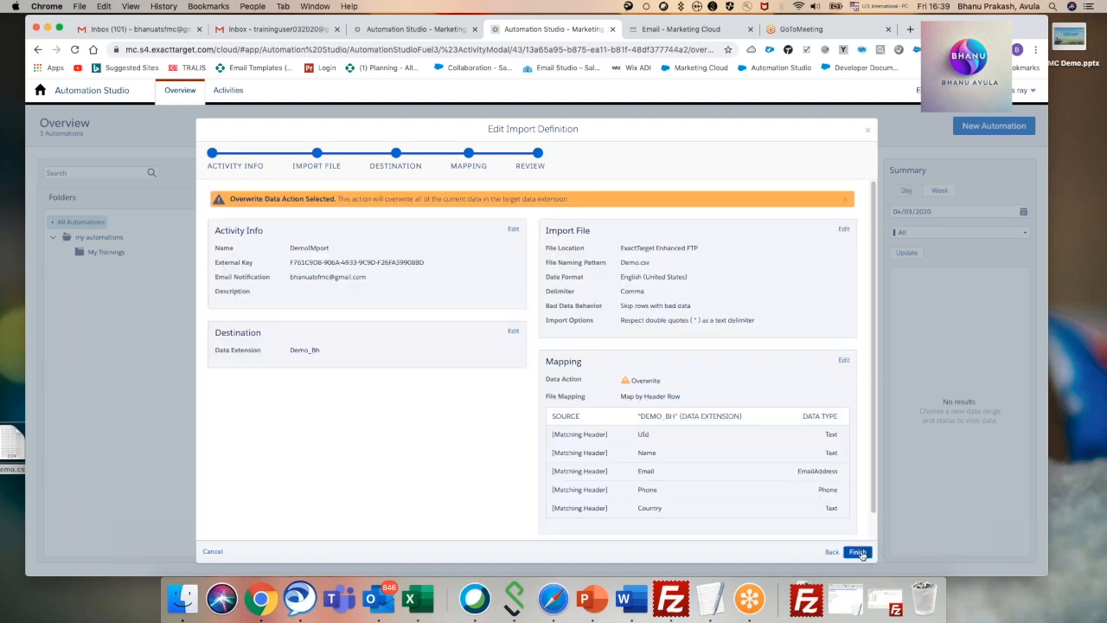
pyautogui.click(857, 552)
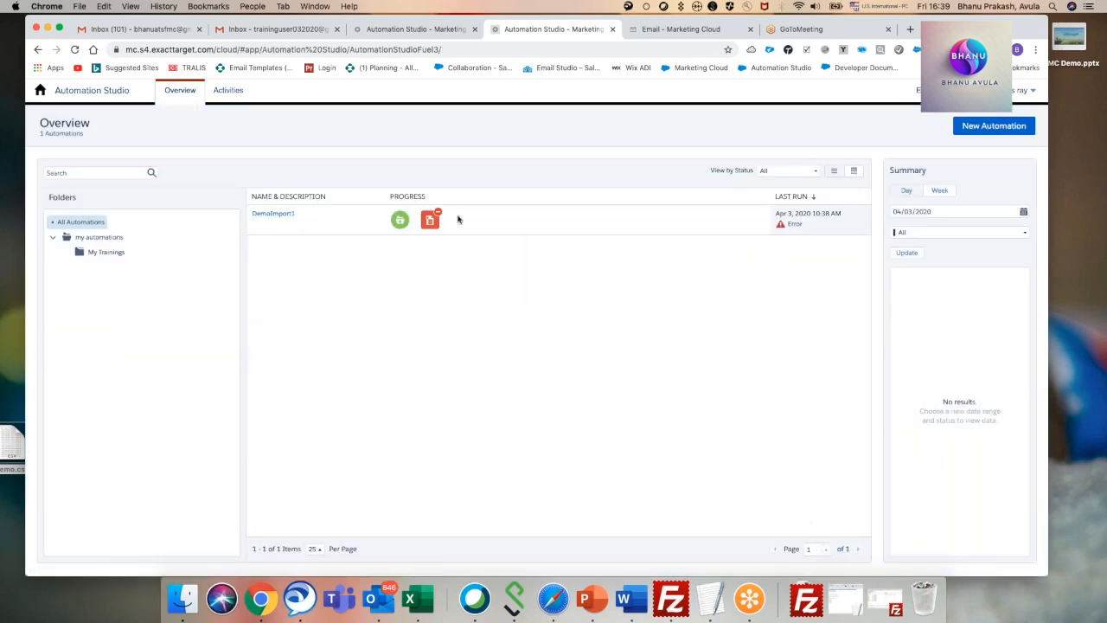
# Reopen DemoImport1 from the list of all automations, show its workflow and save the automation.
pyautogui.click(416, 32)
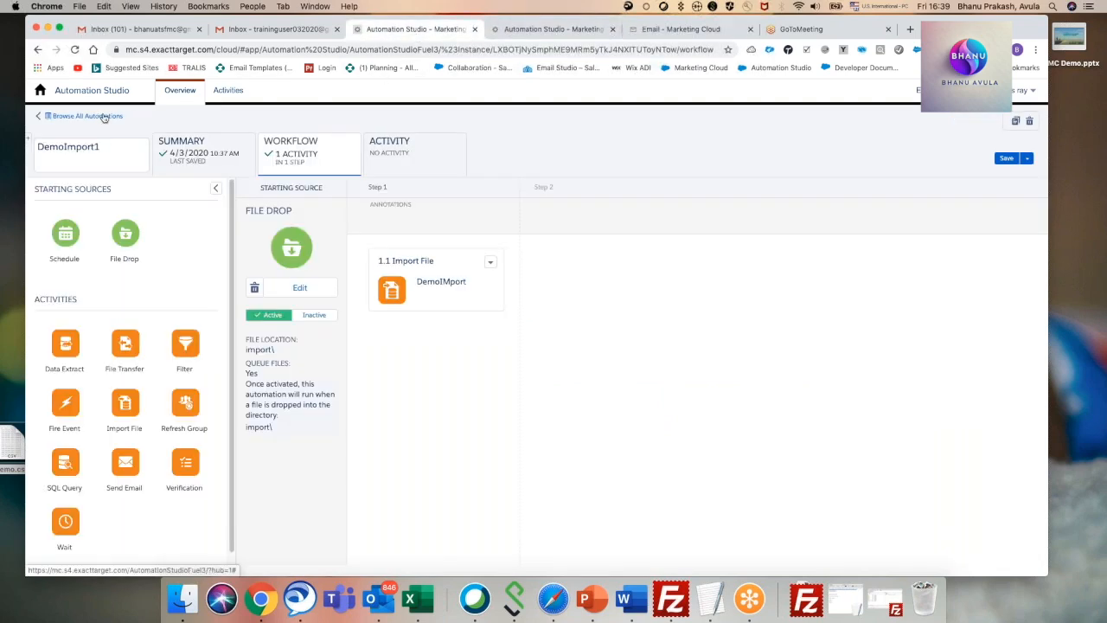
pyautogui.click(102, 115)
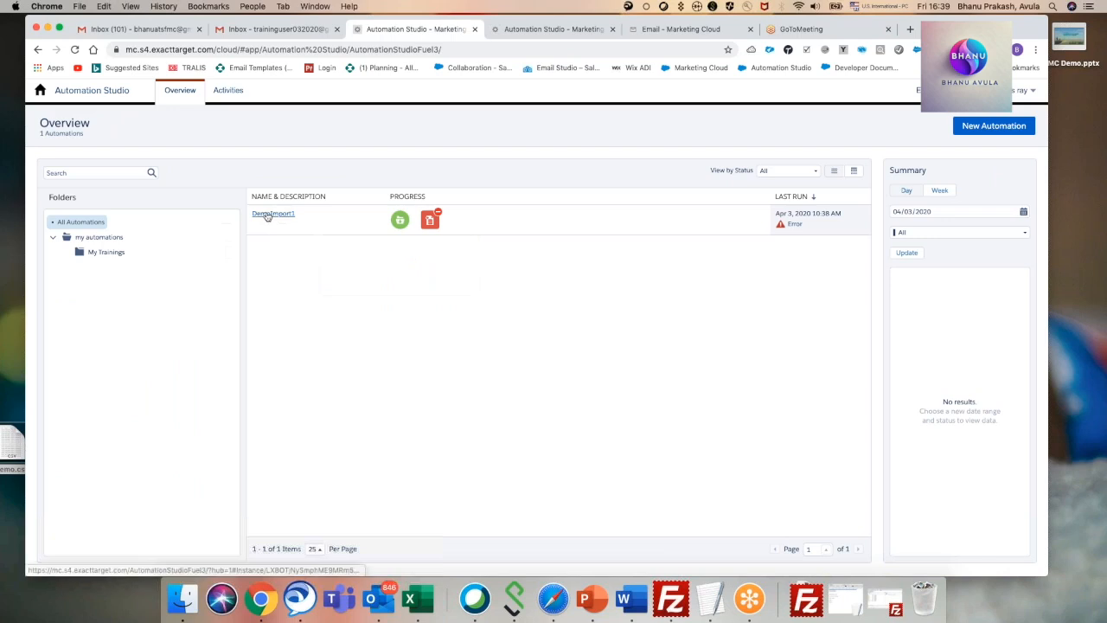
pyautogui.click(275, 213)
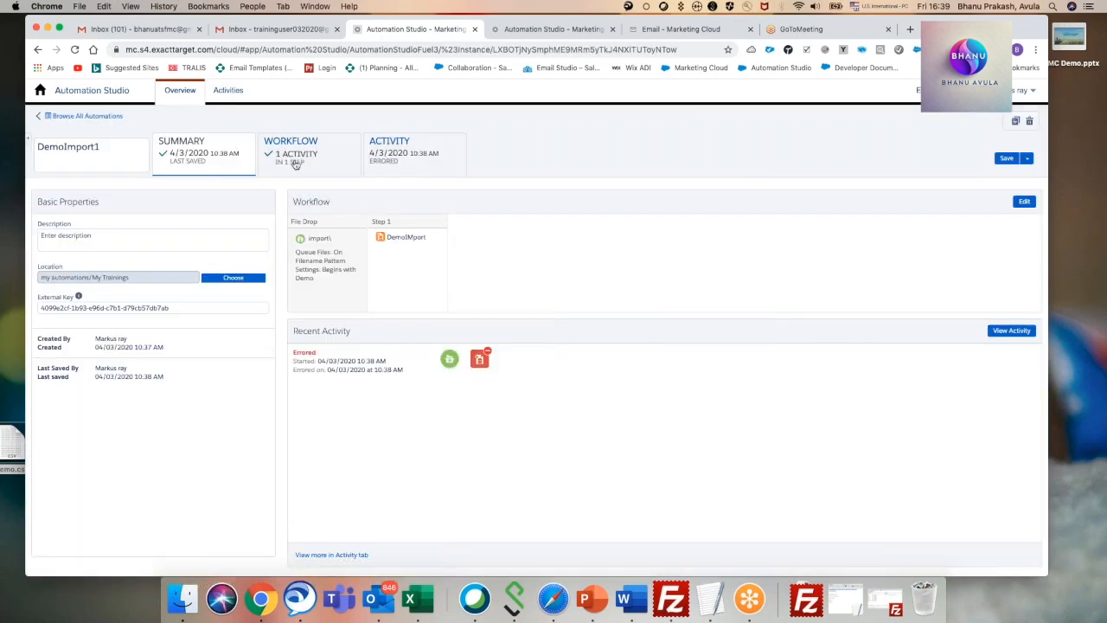
pyautogui.click(262, 161)
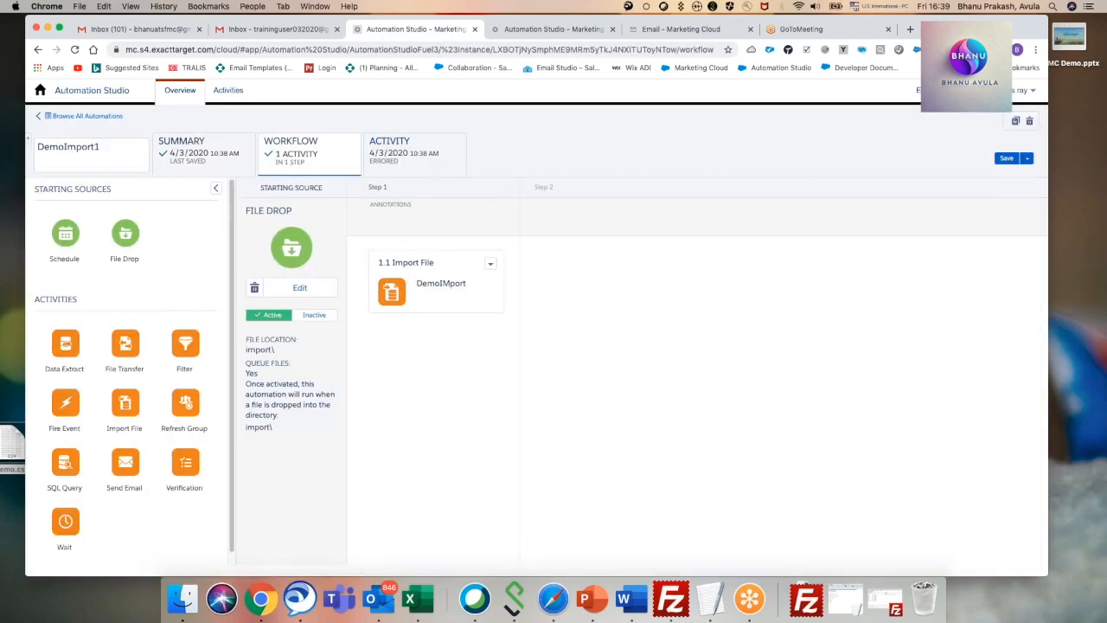
pyautogui.click(1005, 158)
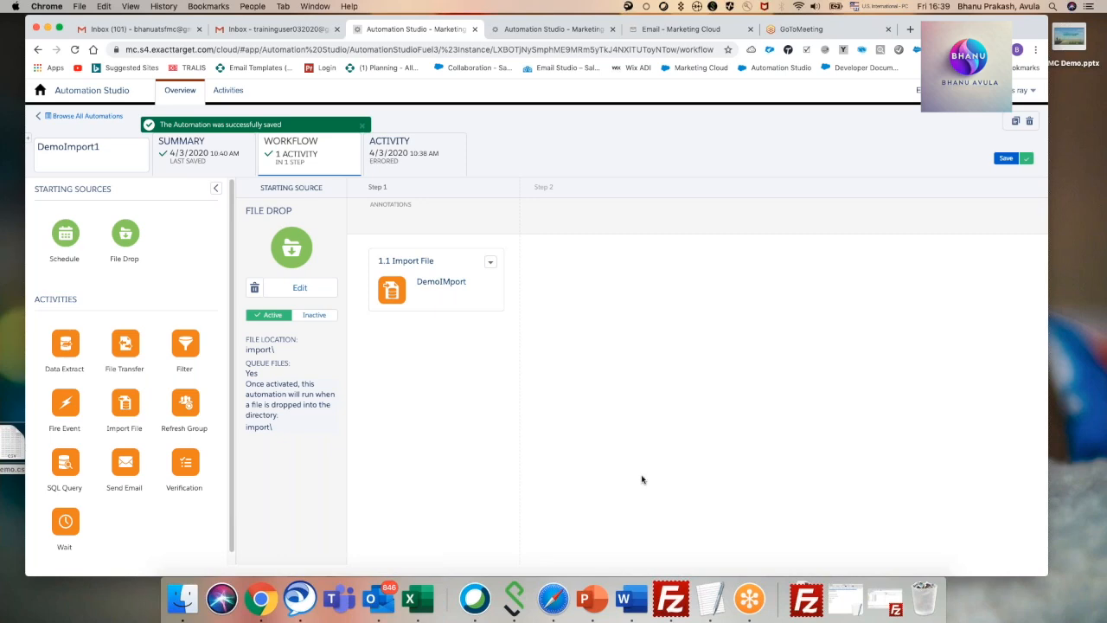
# Switch to FileZilla, upload Demo.csv from the desktop into the Import folder again, overwriting the existing file, and minimize FileZilla.
pyautogui.click(806, 599)
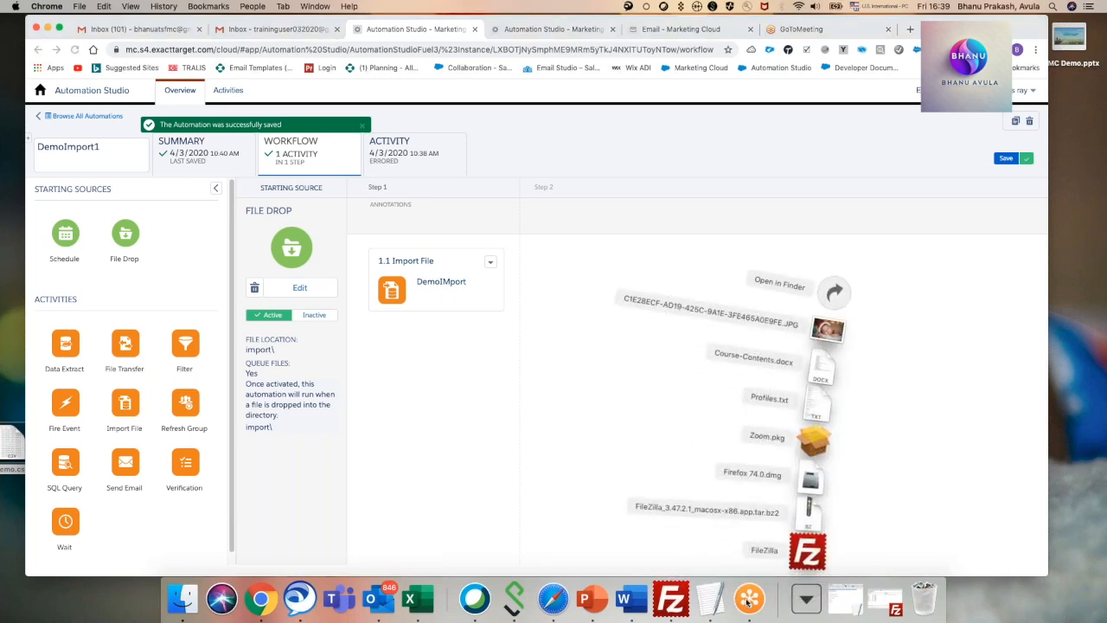
pyautogui.click(670, 598)
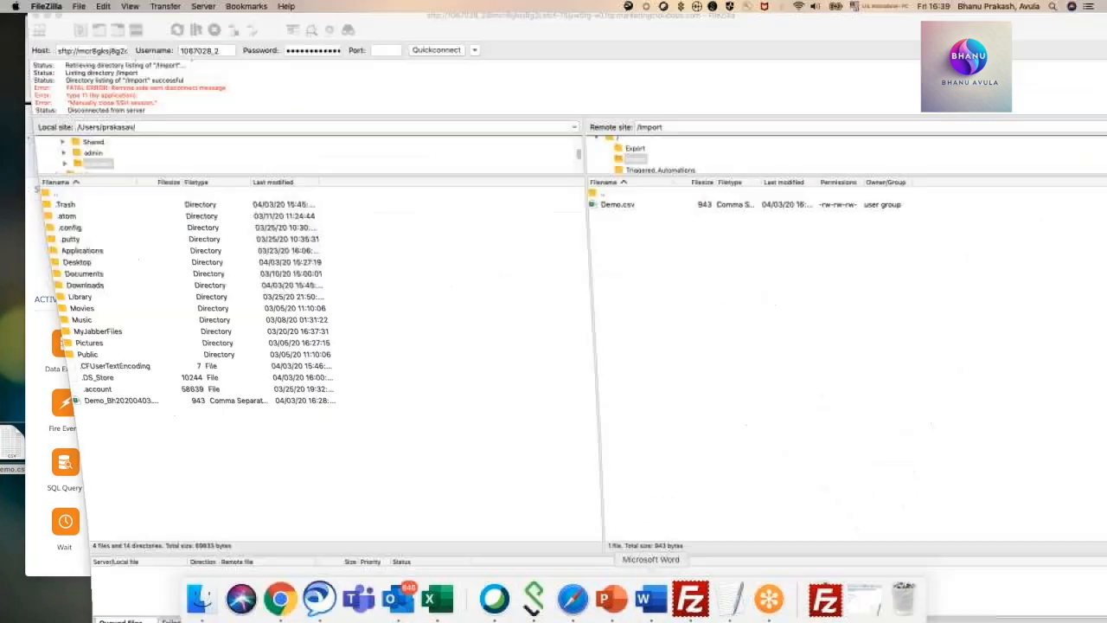
pyautogui.moveTo(13, 448); pyautogui.dragTo(658, 302)
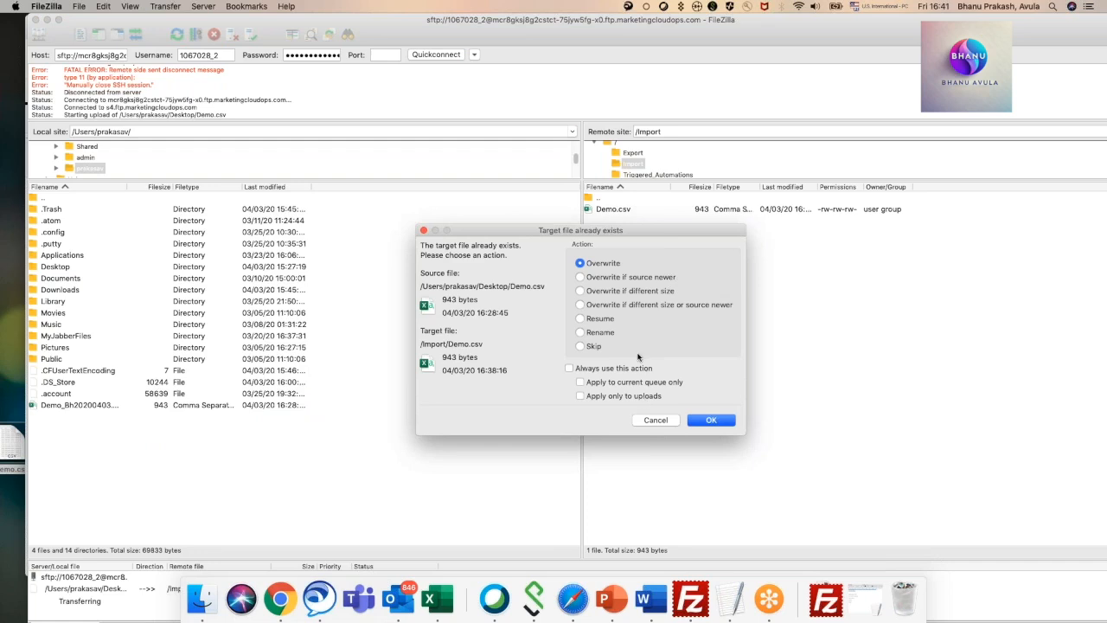
pyautogui.click(709, 420)
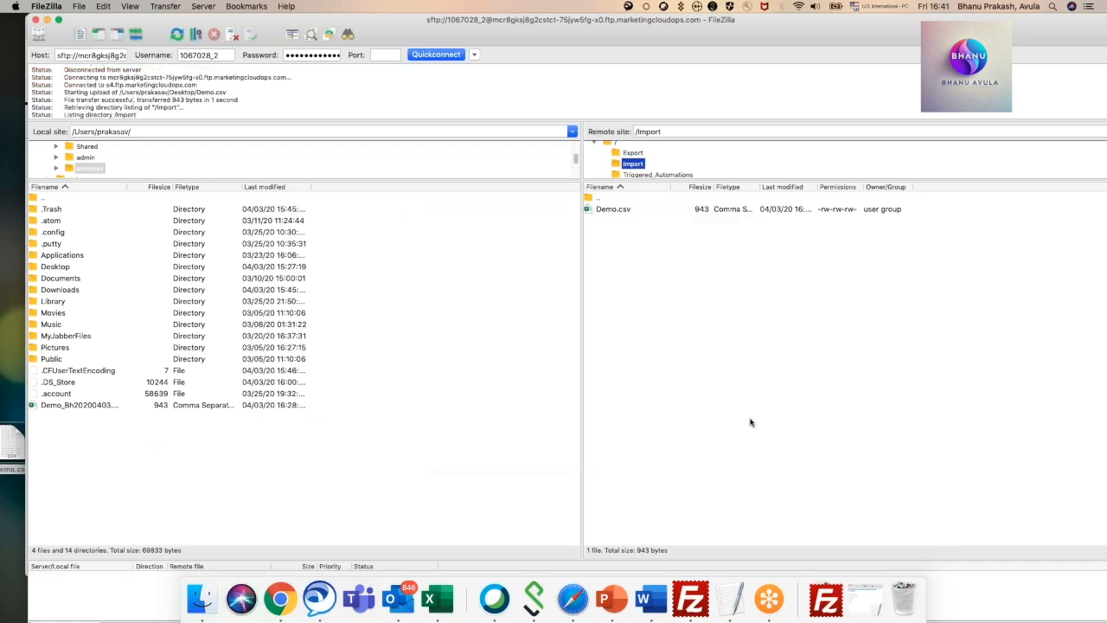
pyautogui.click(47, 19)
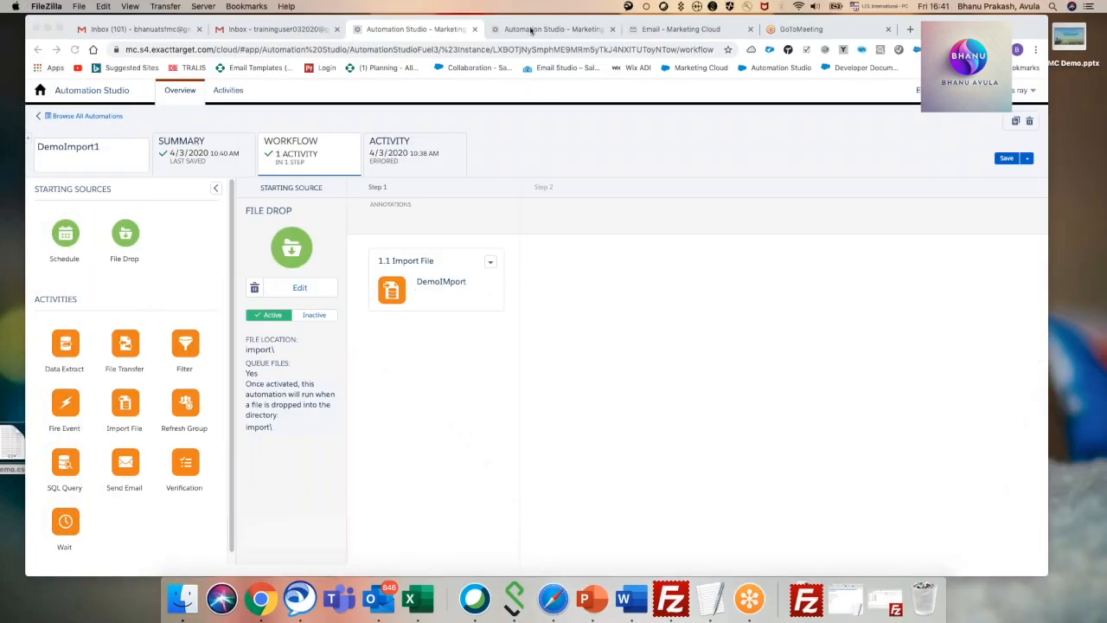
# Refresh the automations overview to check DemoImport1's last run, and inspect the properties and records of the Demo_Bh data extension.
pyautogui.click(531, 31)
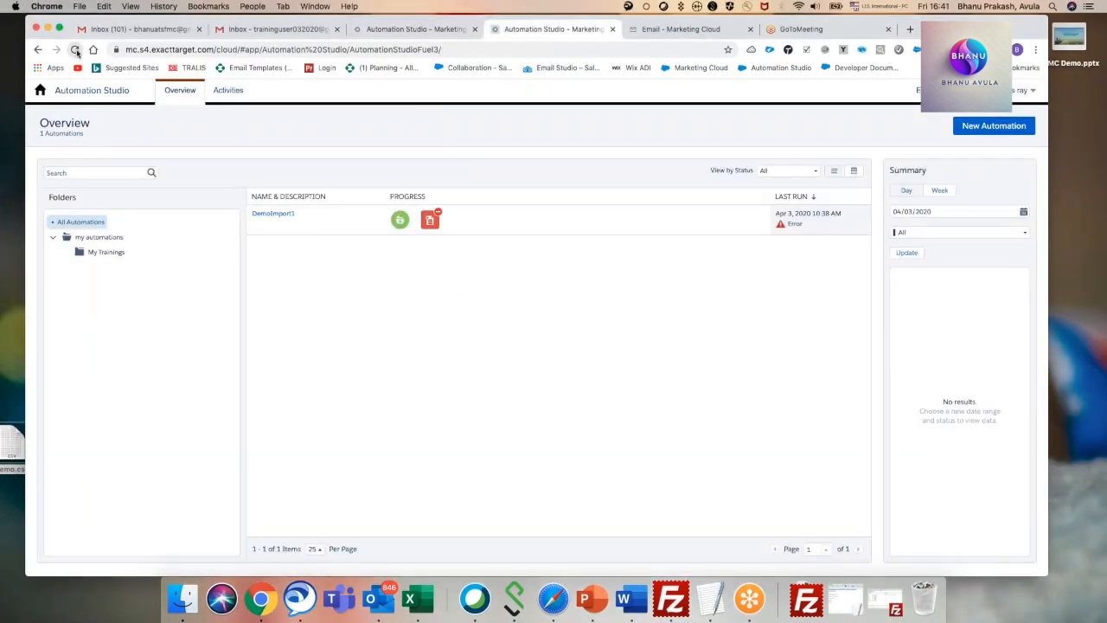
pyautogui.click(75, 49)
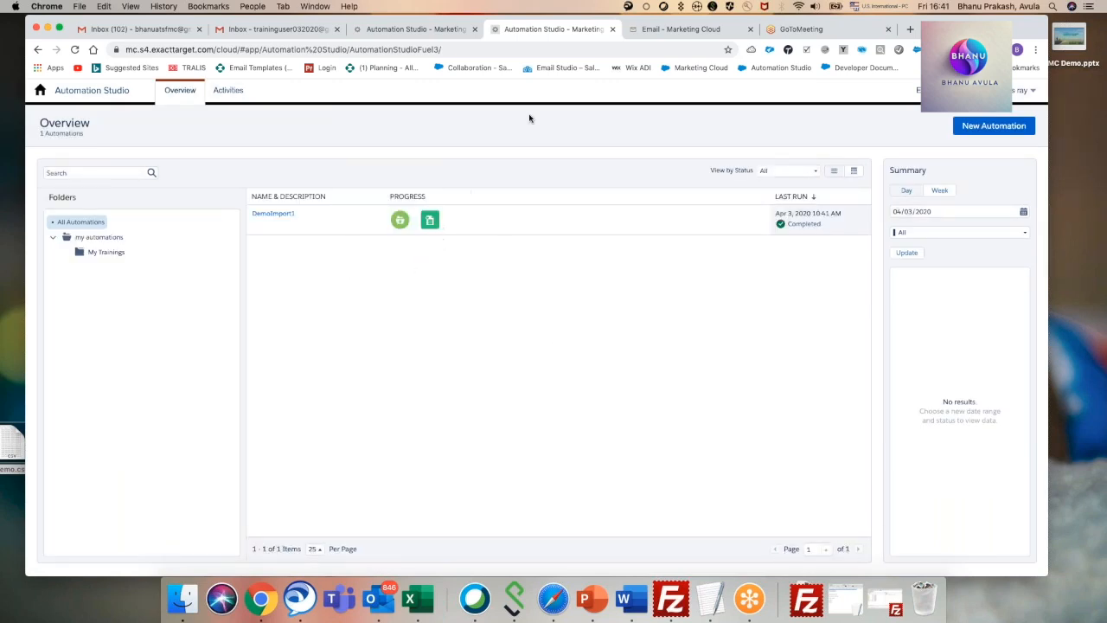
pyautogui.click(674, 33)
pyautogui.click(118, 118)
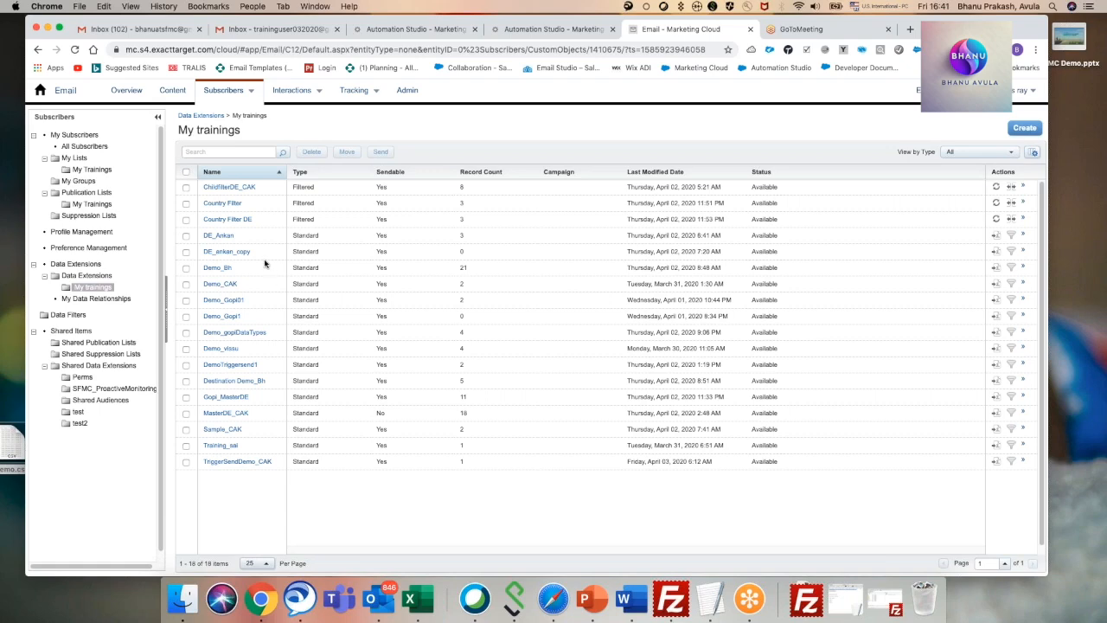
pyautogui.click(218, 269)
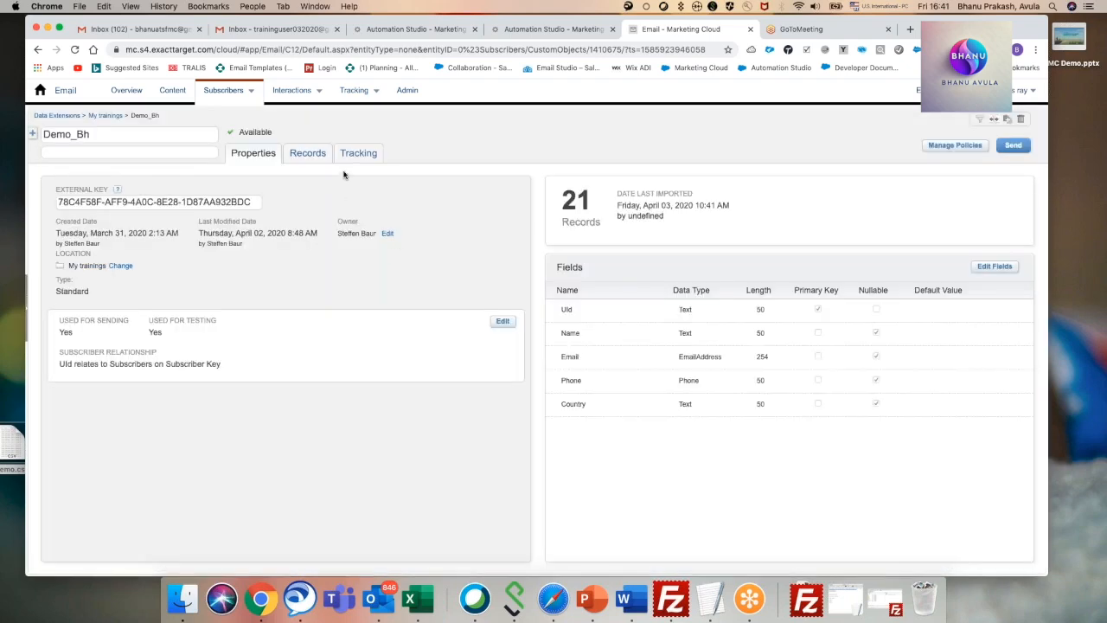
pyautogui.click(316, 160)
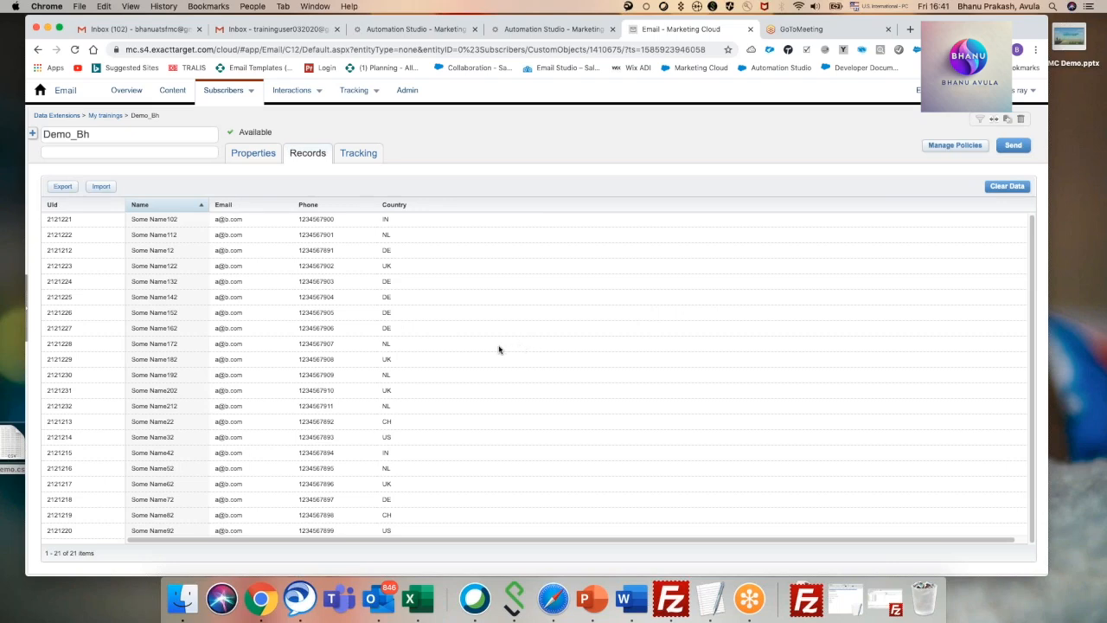
# Review the automations overview, the Demo_Bh records and the FTP Import folder in FileZilla, and minimize FileZilla.
pyautogui.click(550, 31)
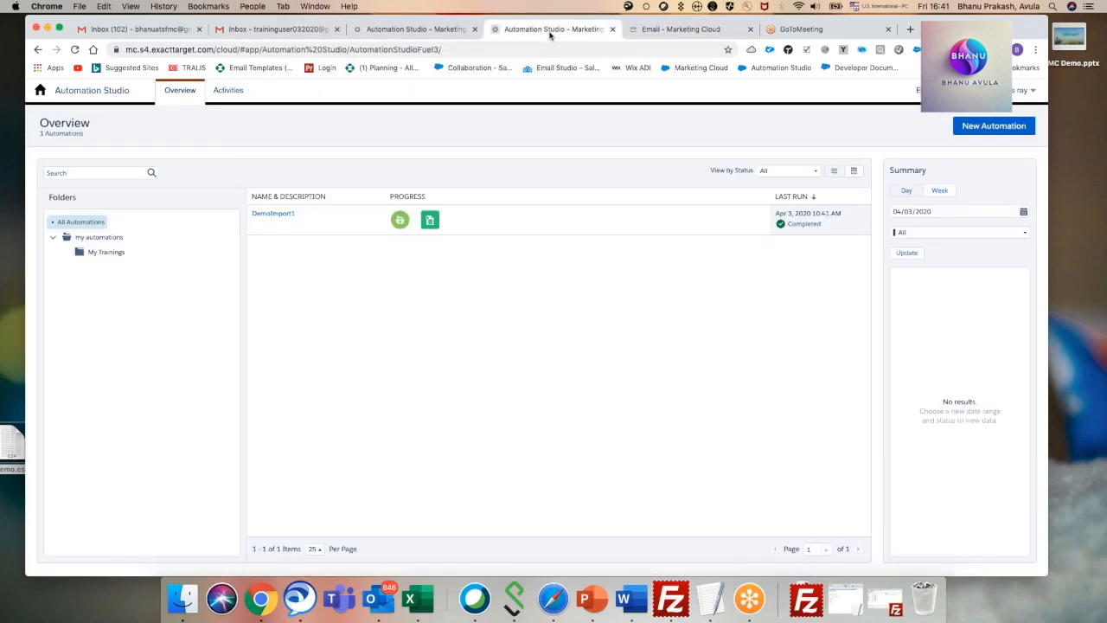
pyautogui.click(634, 32)
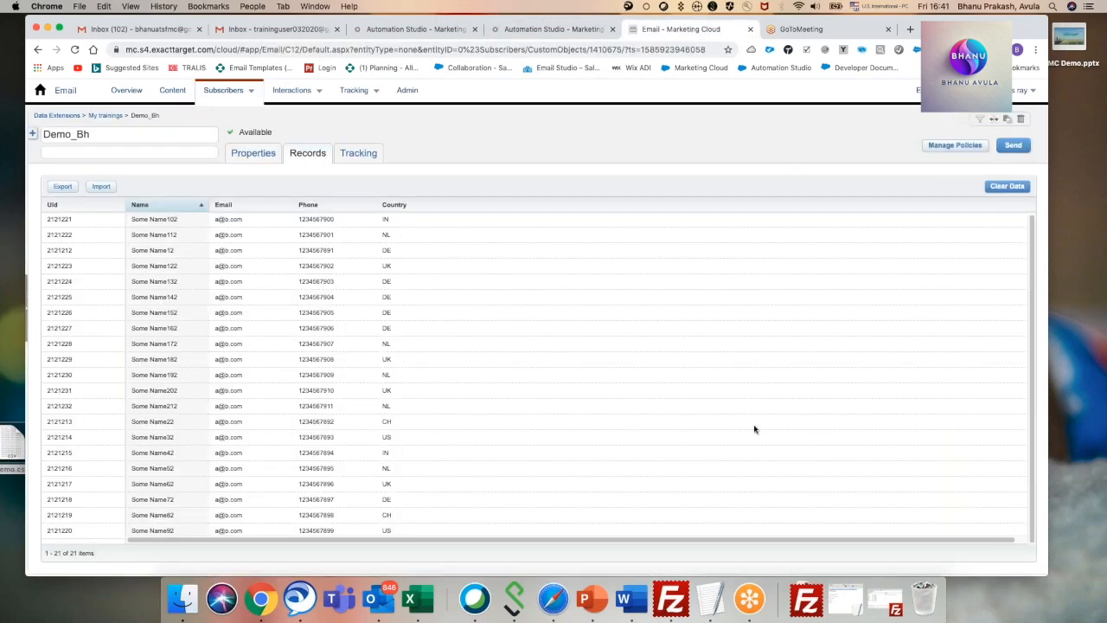
pyautogui.click(672, 599)
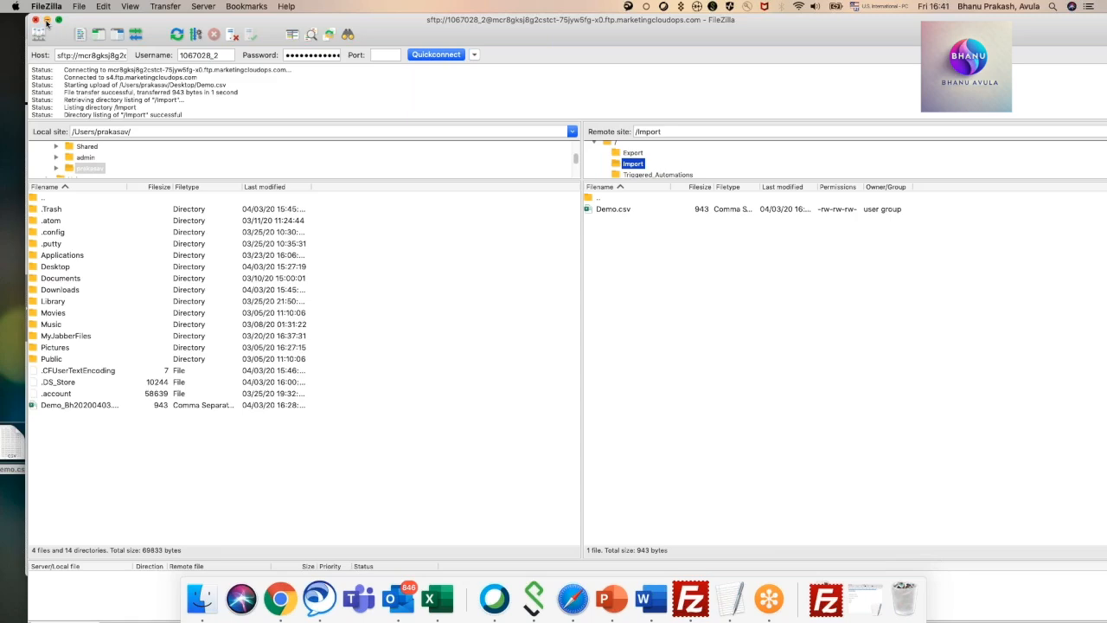
pyautogui.click(46, 20)
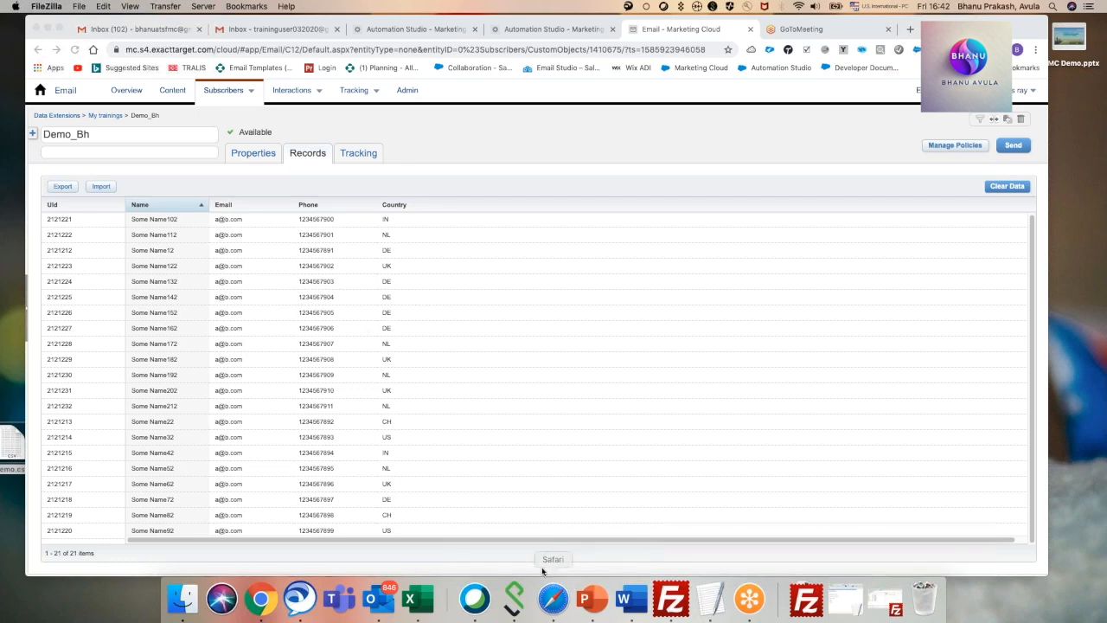
# Switch to Excel, open the recent Demo file to review its rows and columns, and minimize the workbook.
pyautogui.click(420, 599)
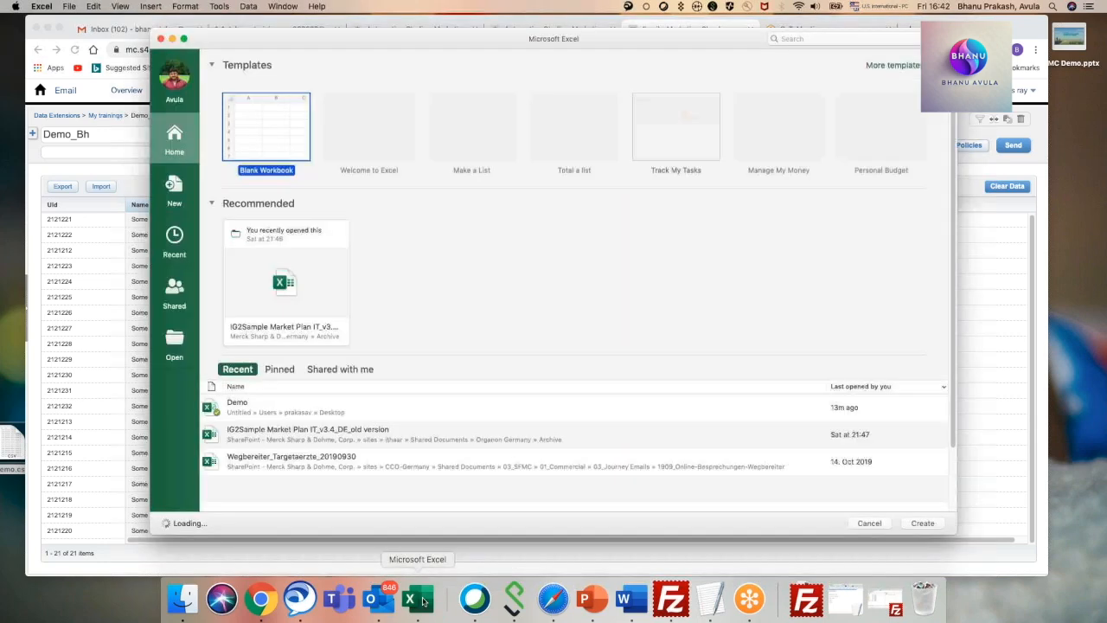
pyautogui.doubleClick(277, 408)
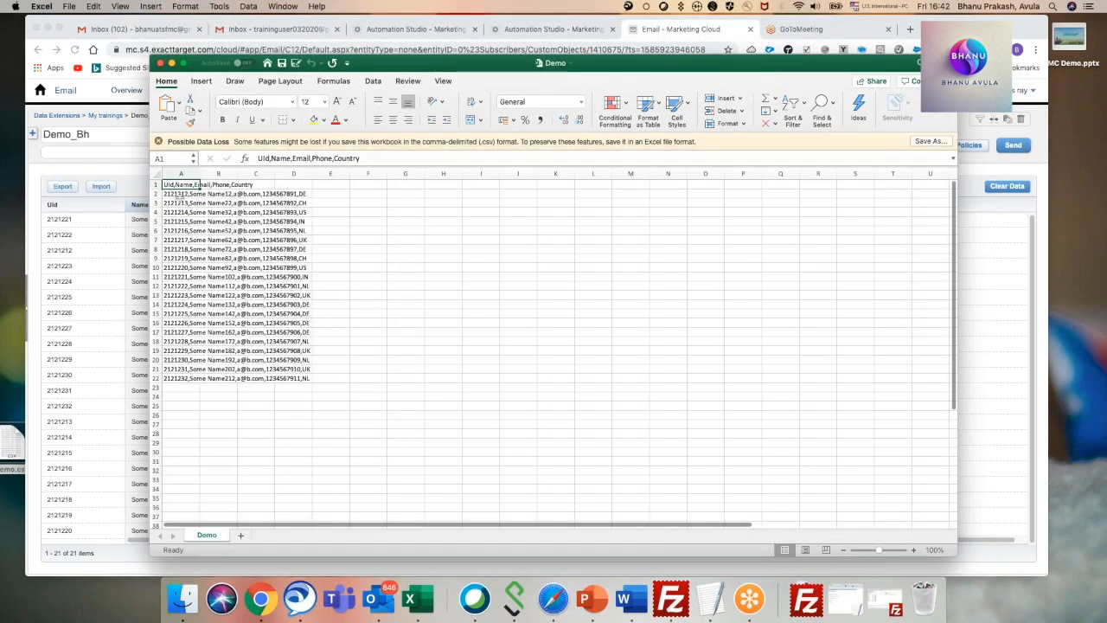
pyautogui.click(183, 195)
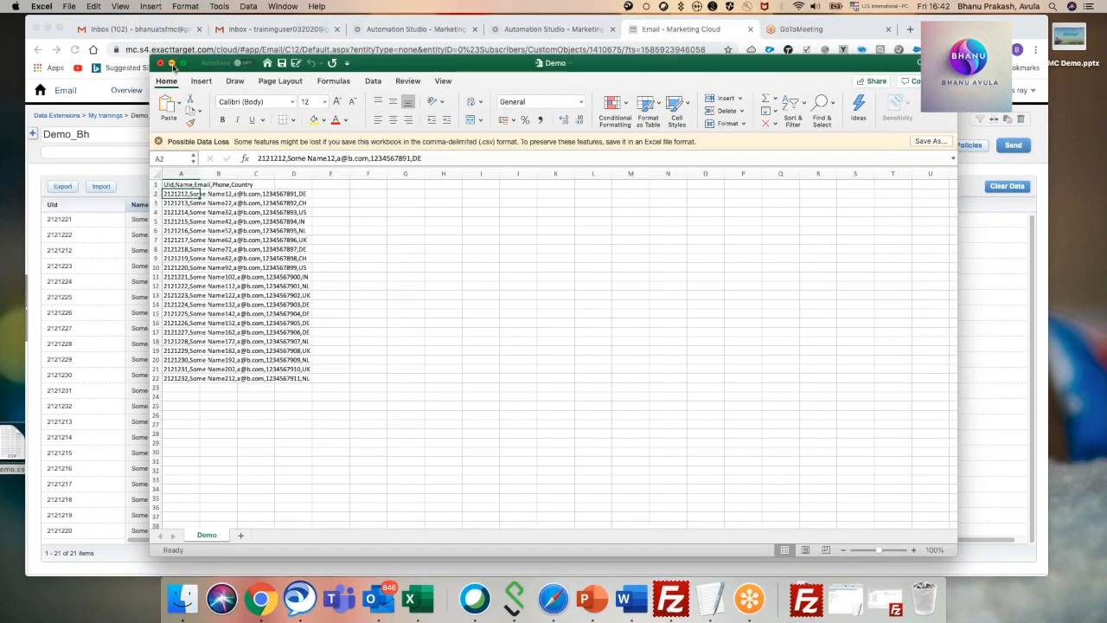
pyautogui.click(171, 64)
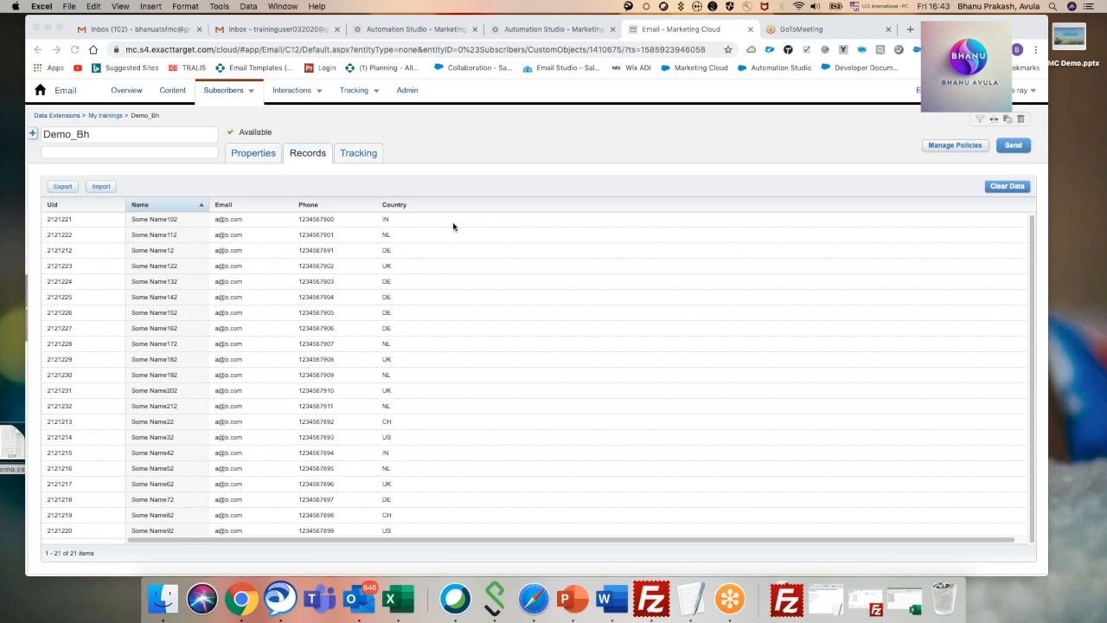
pyautogui.rightClick(14, 443)
pyautogui.moveTo(20, 439)
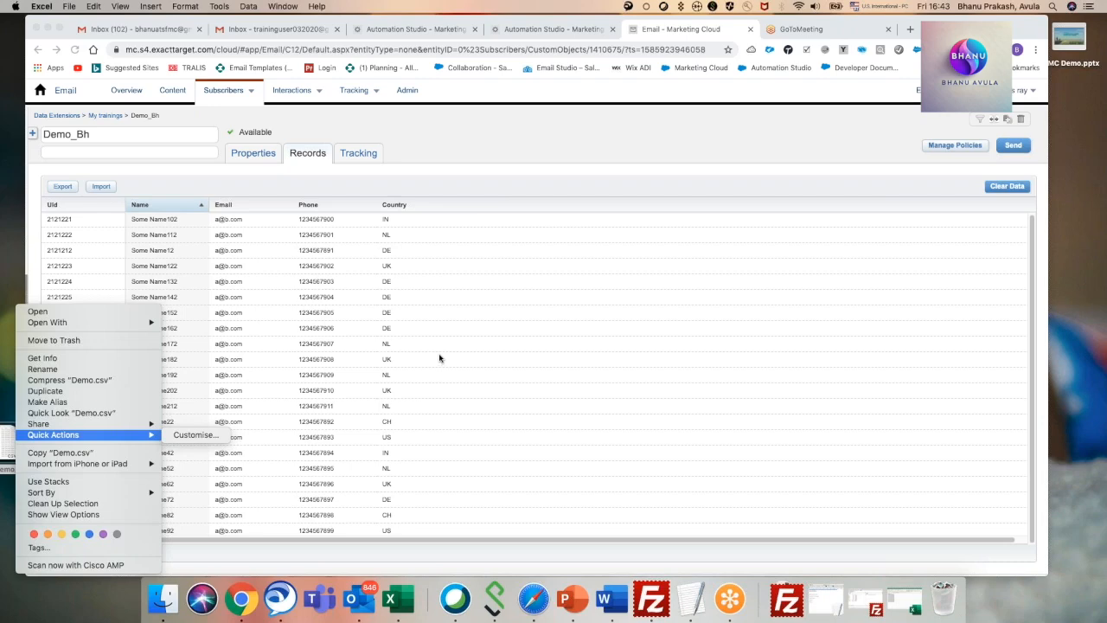
pyautogui.click(466, 145)
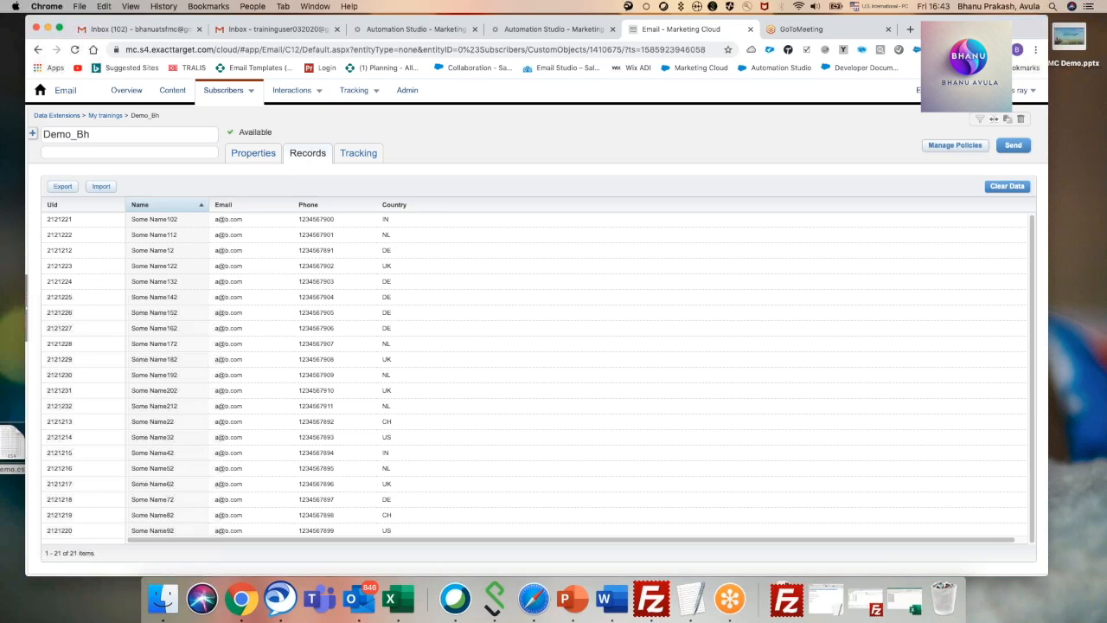
# Display the business unit details of the logged-in account and highlight the MID number.
pyautogui.moveTo(936, 91)
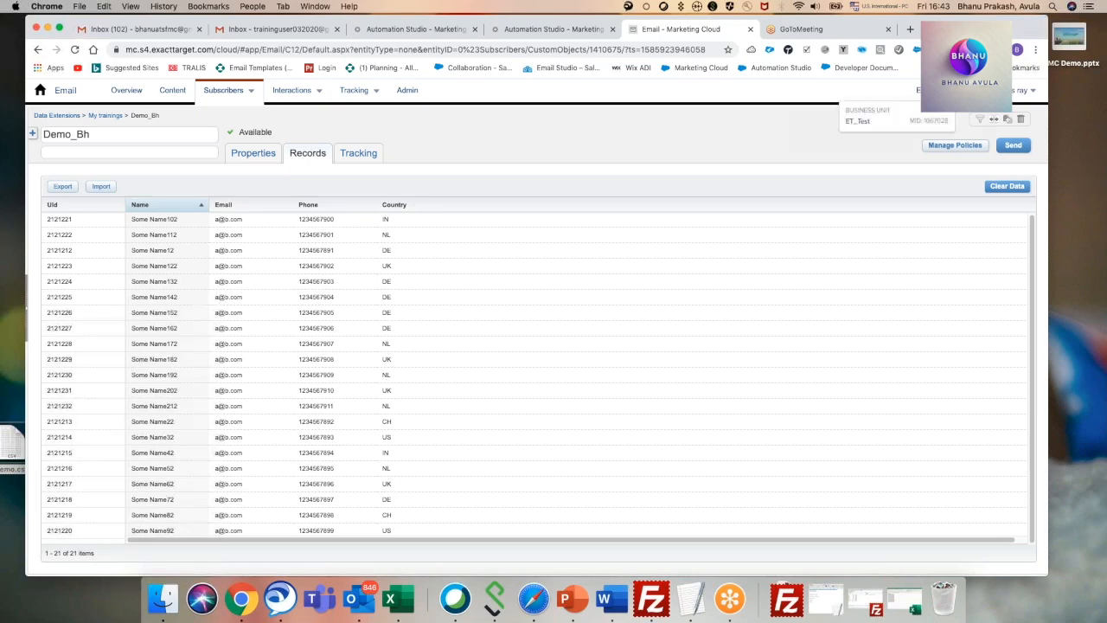
pyautogui.moveTo(923, 122); pyautogui.dragTo(948, 123)
pyautogui.click(932, 121)
pyautogui.moveTo(924, 121); pyautogui.dragTo(951, 123)
pyautogui.click(926, 122)
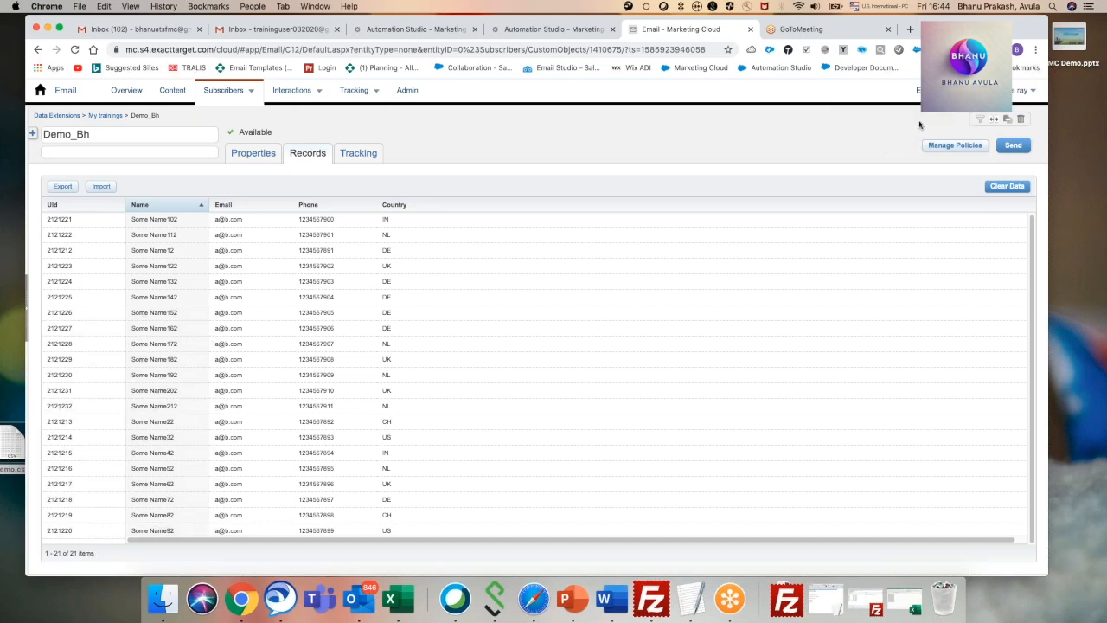
# Switch to TextEdit to review the noted FTP login details alongside the business unit's MID, and minimize the note.
pyautogui.moveTo(932, 92)
pyautogui.click(693, 600)
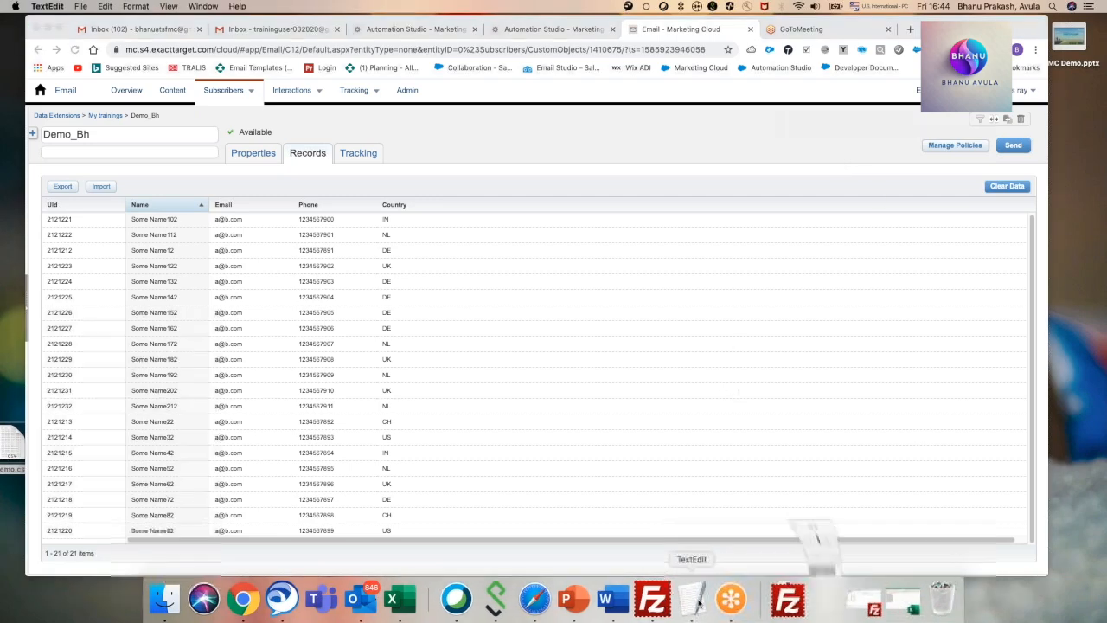
pyautogui.click(452, 234)
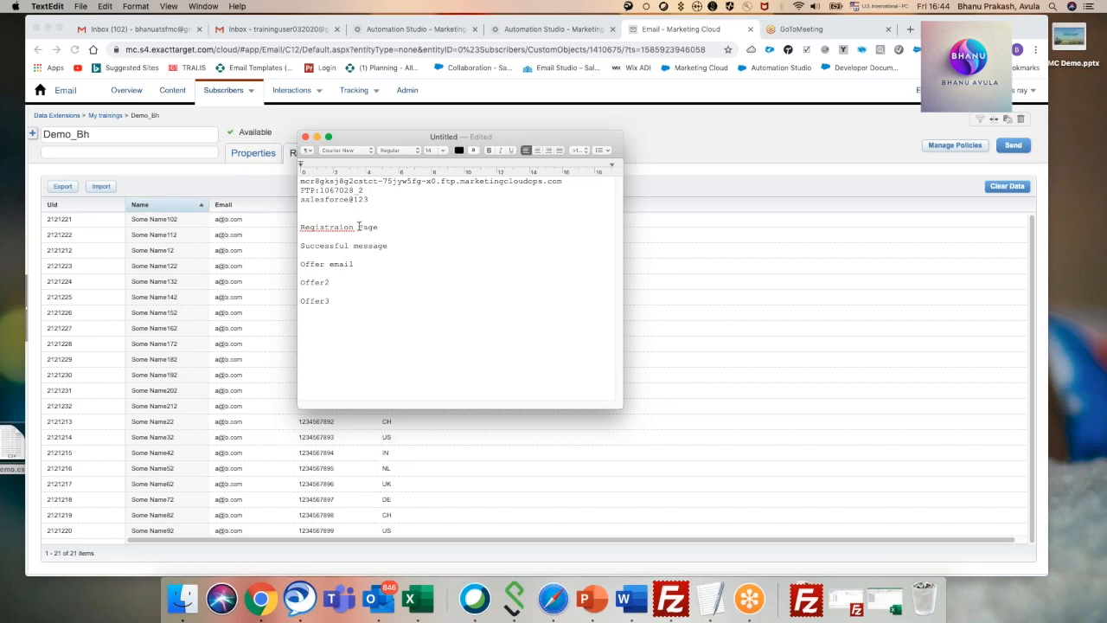
pyautogui.click(316, 136)
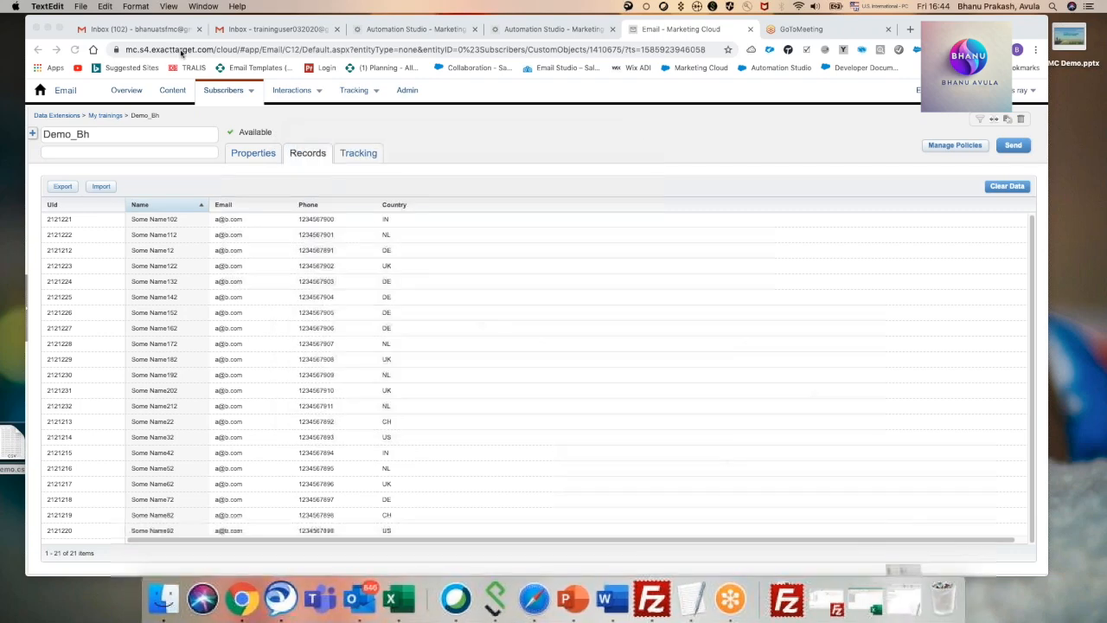
# Read the latest Data Extension Import Notification email in Gmail and return to the inbox.
pyautogui.click(119, 30)
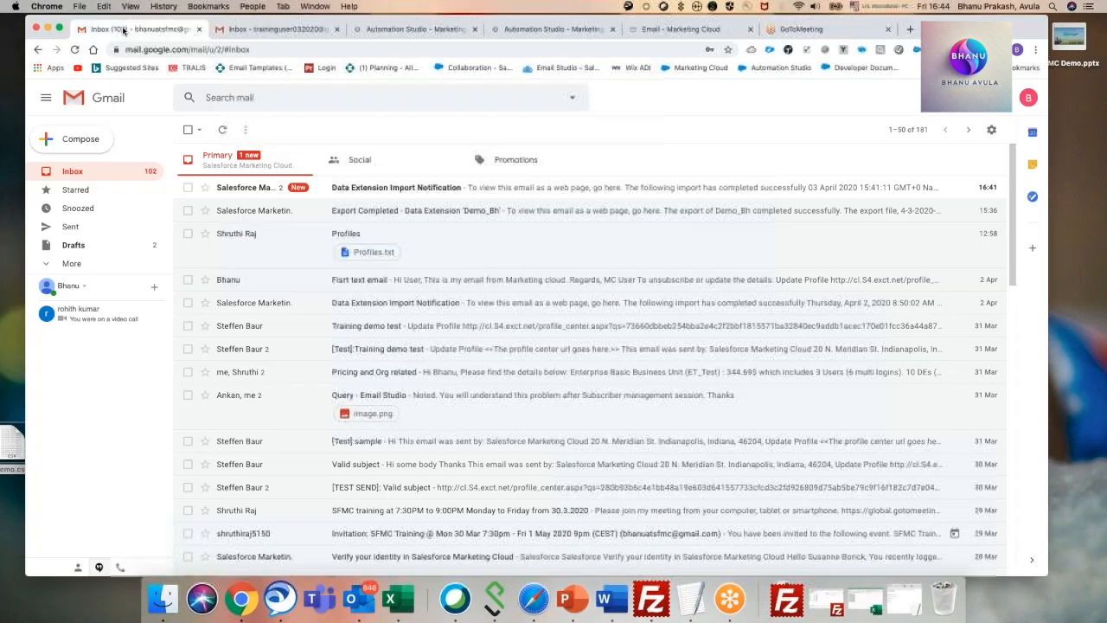
pyautogui.click(345, 190)
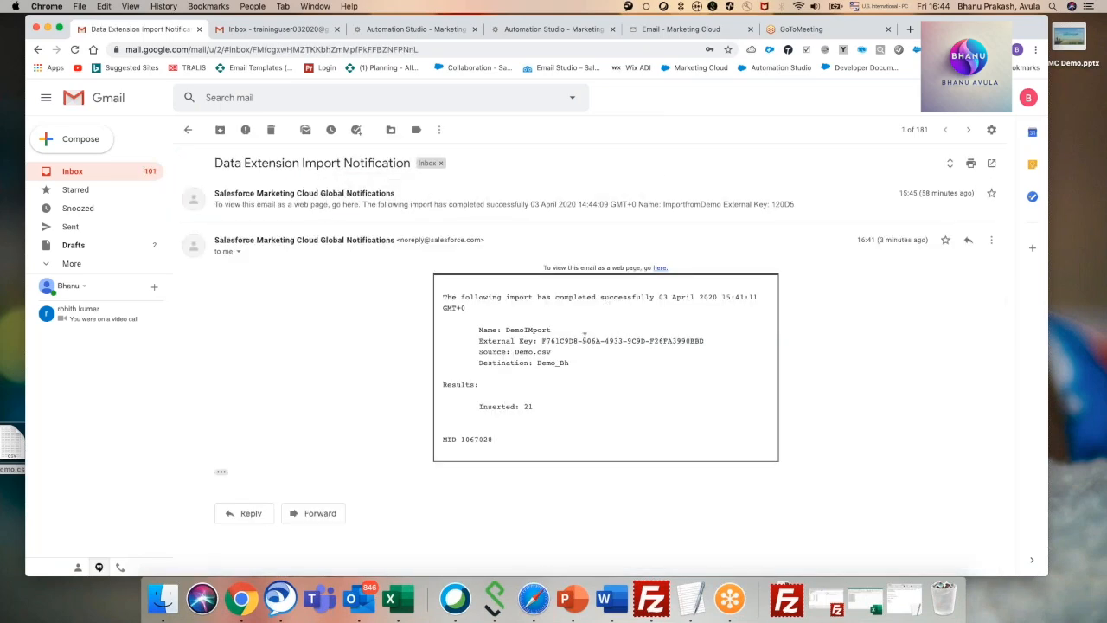
pyautogui.click(105, 171)
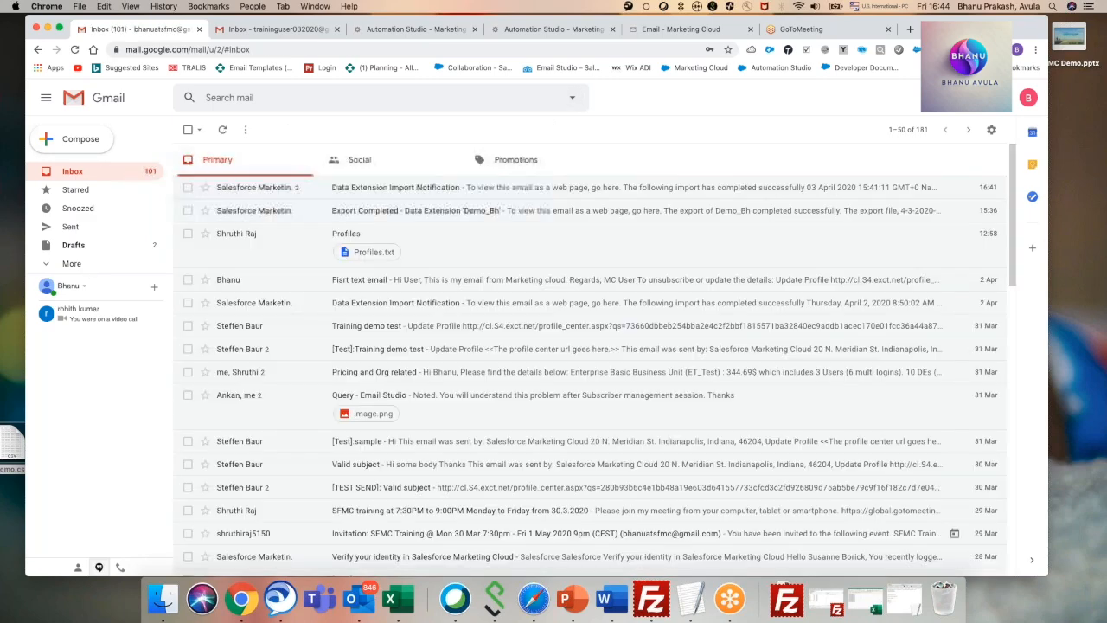
# Add a Data Extract activity as step 2 of the DemoImport1 workflow, deactivating the file drop, and start a new Data Extract activity.
pyautogui.click(421, 31)
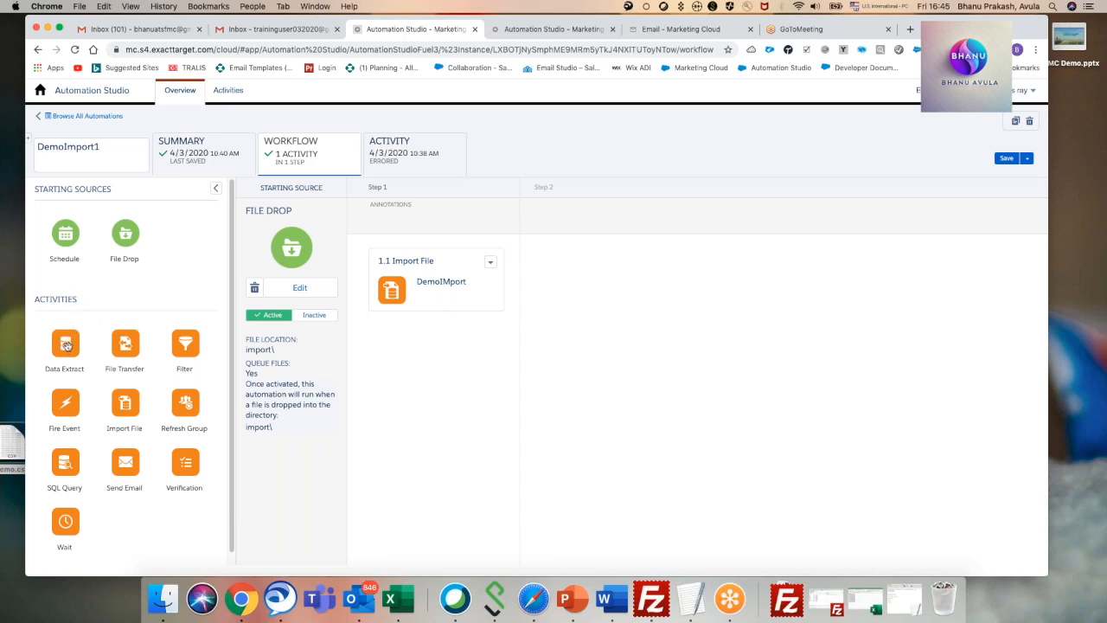
pyautogui.moveTo(66, 348); pyautogui.dragTo(580, 275)
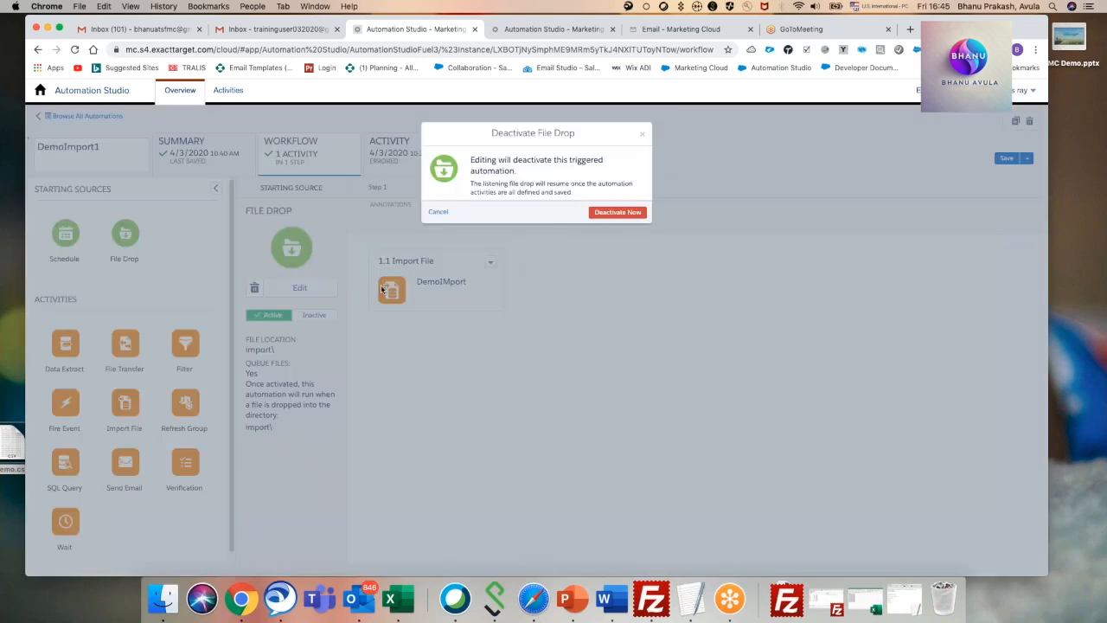
pyautogui.click(626, 214)
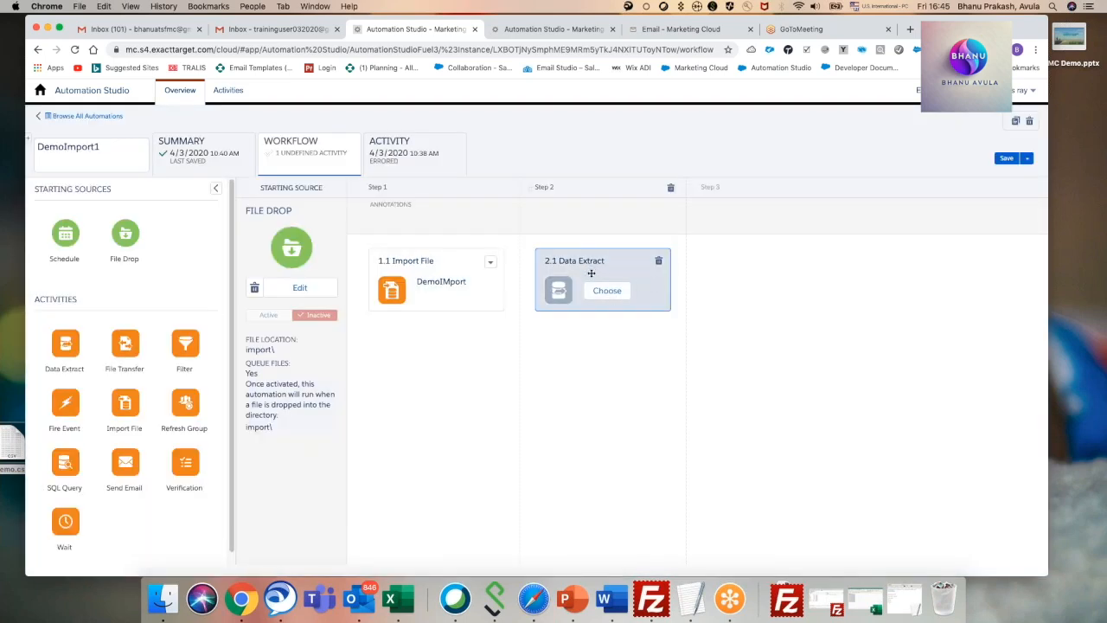
pyautogui.click(606, 291)
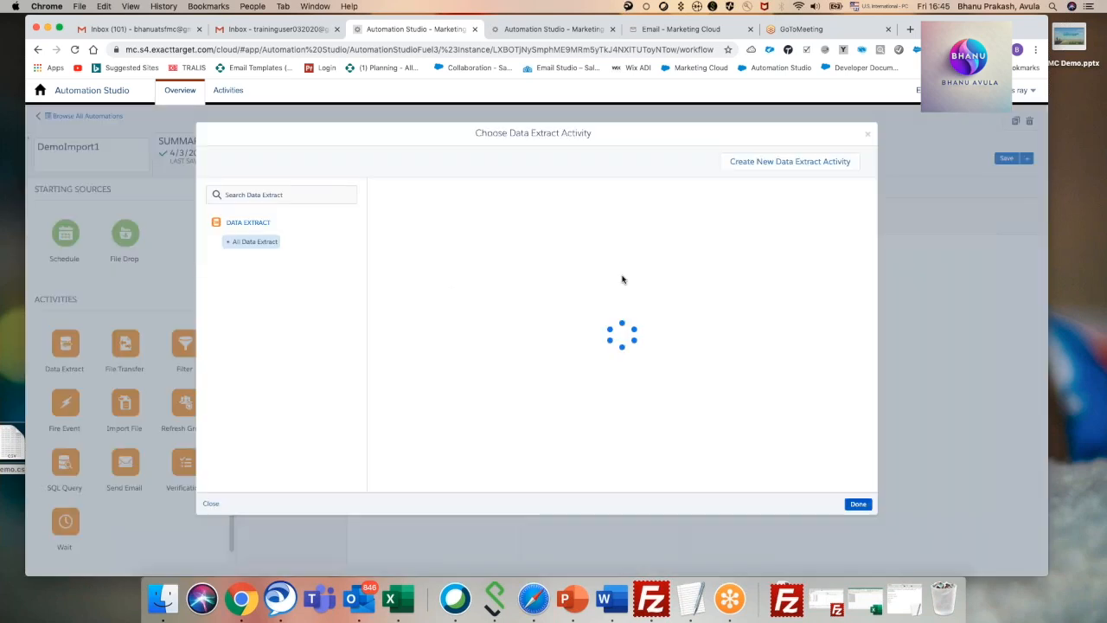
pyautogui.click(787, 163)
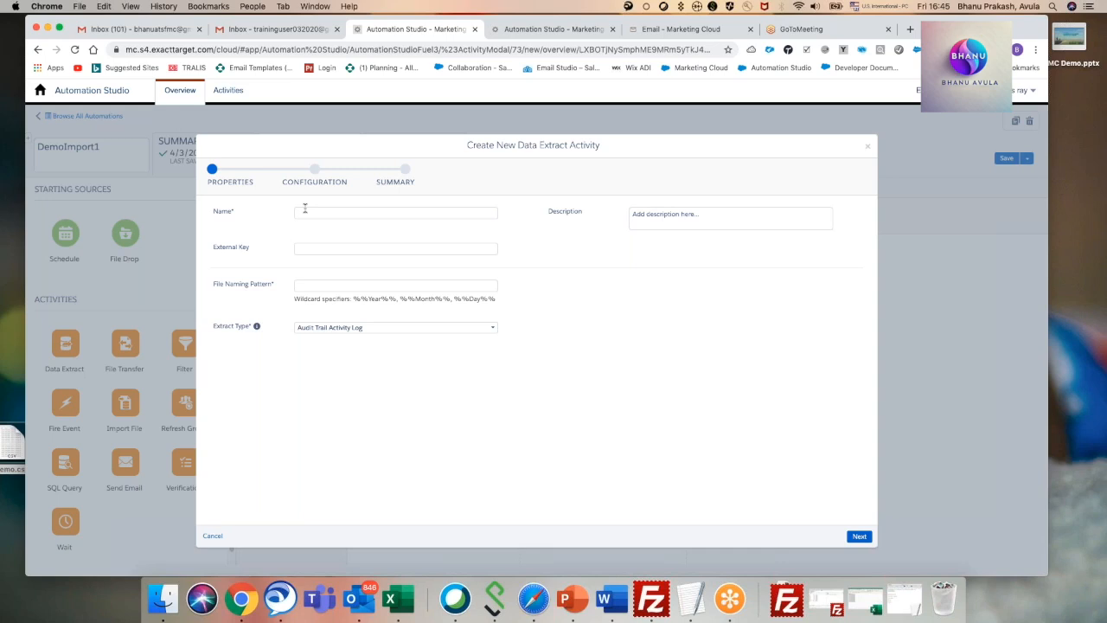
# Name the new Data Extract activity Datalog and set its file naming pattern to Demo123.
pyautogui.click(330, 328)
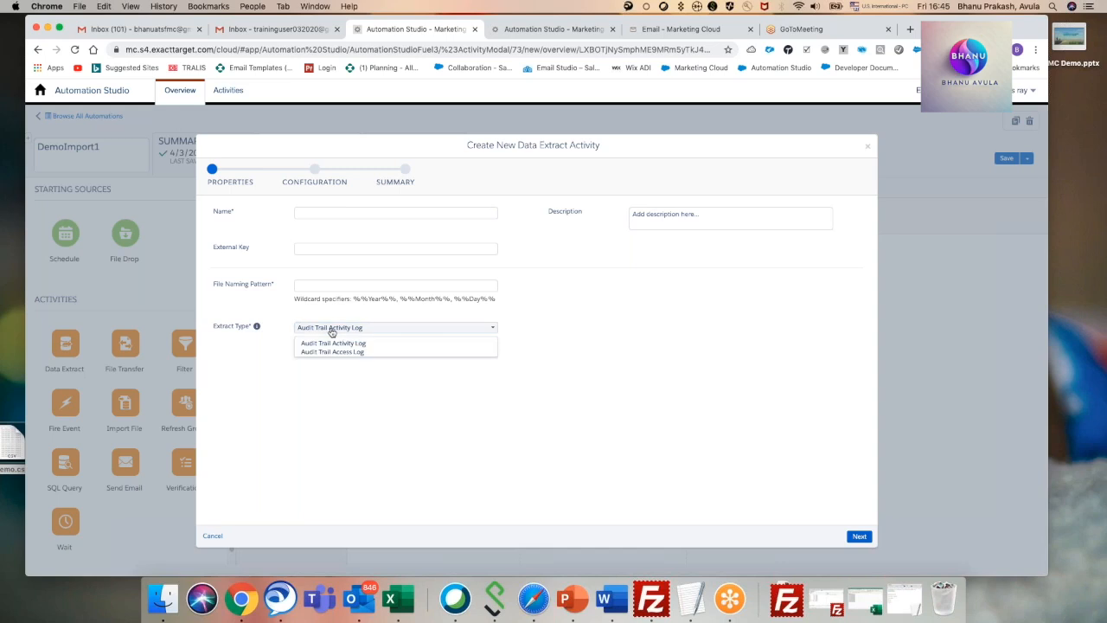
pyautogui.click(550, 324)
pyautogui.click(312, 212)
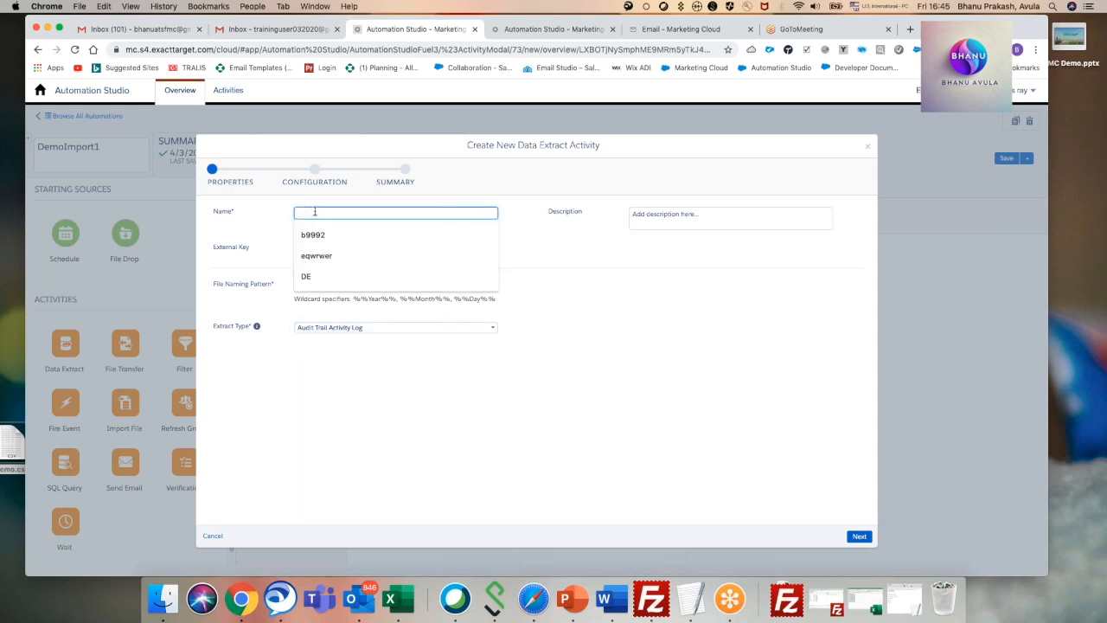
pyautogui.write('A')
pyautogui.write('Datalo')
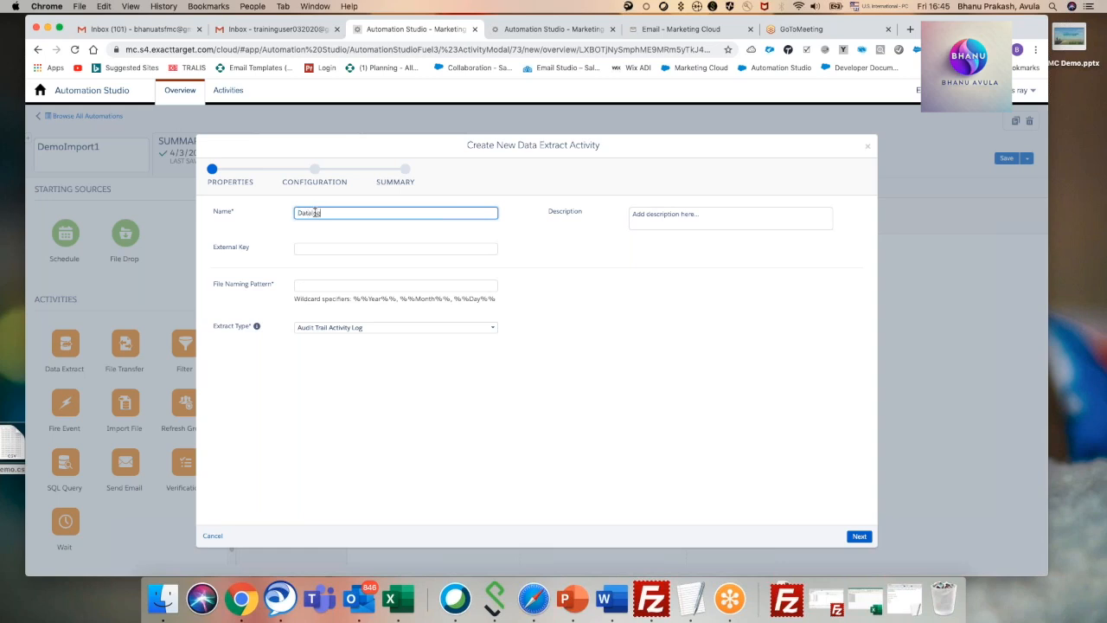
pyautogui.click(604, 278)
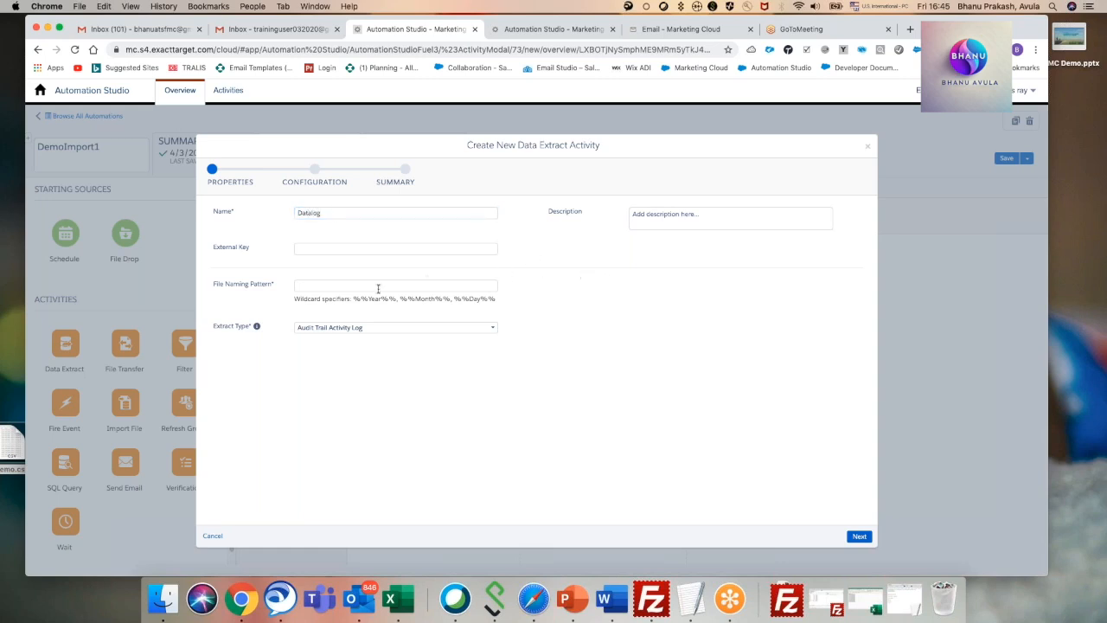
pyautogui.click(324, 287)
pyautogui.write('Da')
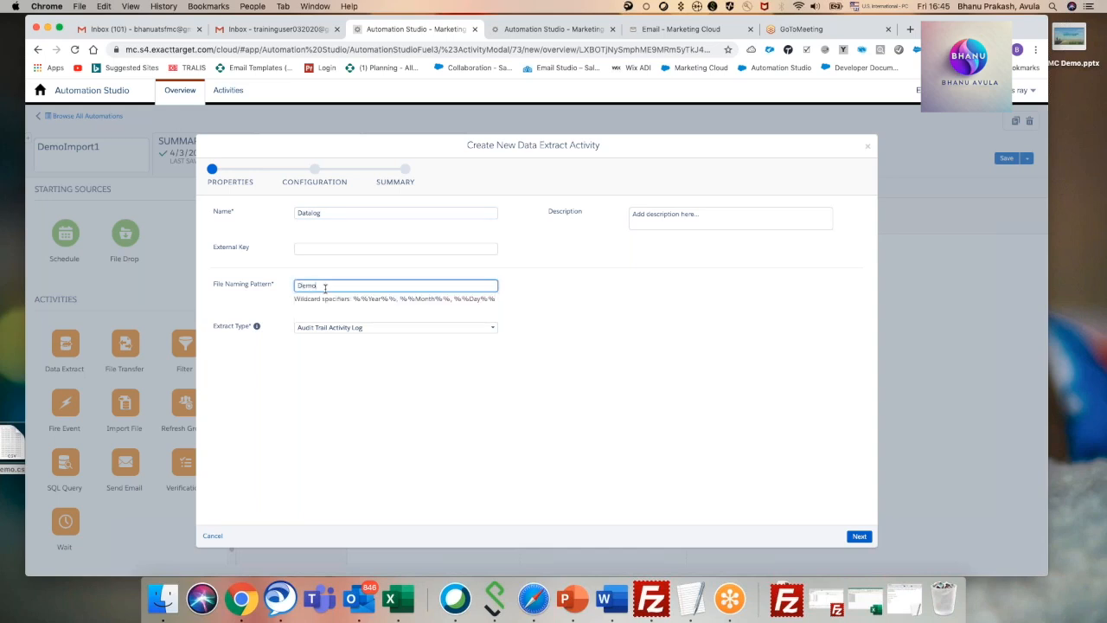
pyautogui.write('mo123')
pyautogui.click(662, 280)
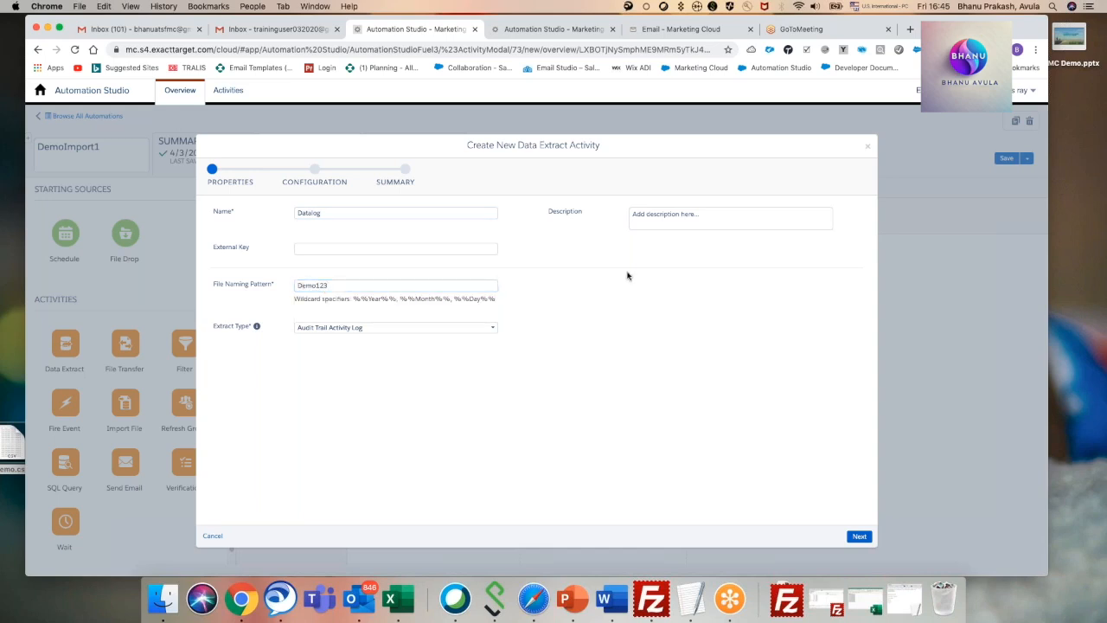
# Choose Audit Trail Activity Log as the extract type and set the extract's rolling range to 7 Days.
pyautogui.click(470, 327)
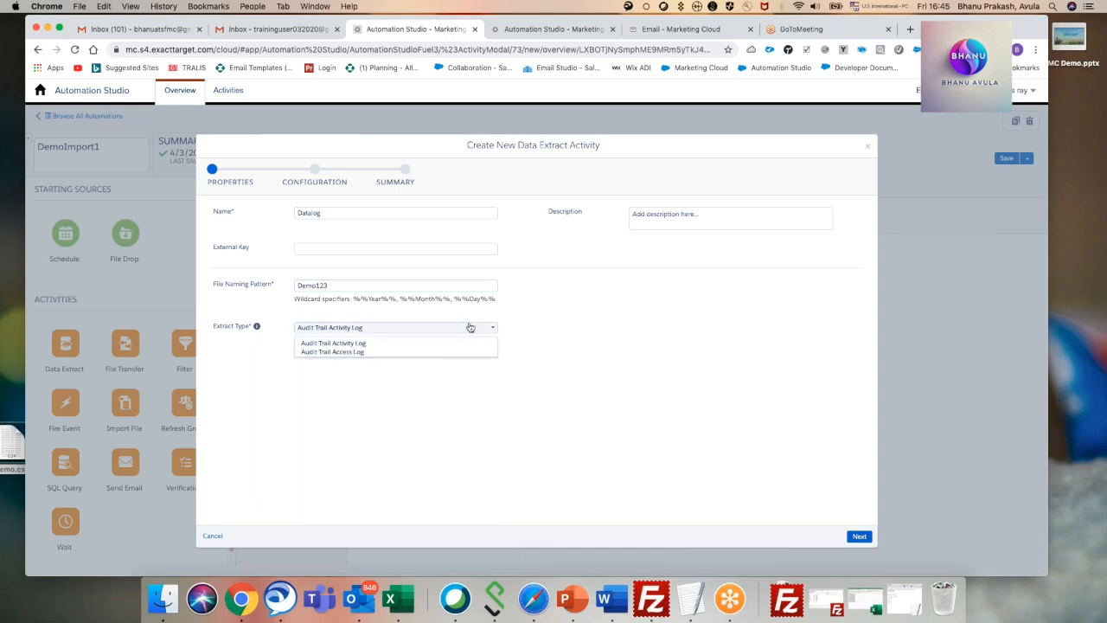
pyautogui.click(359, 344)
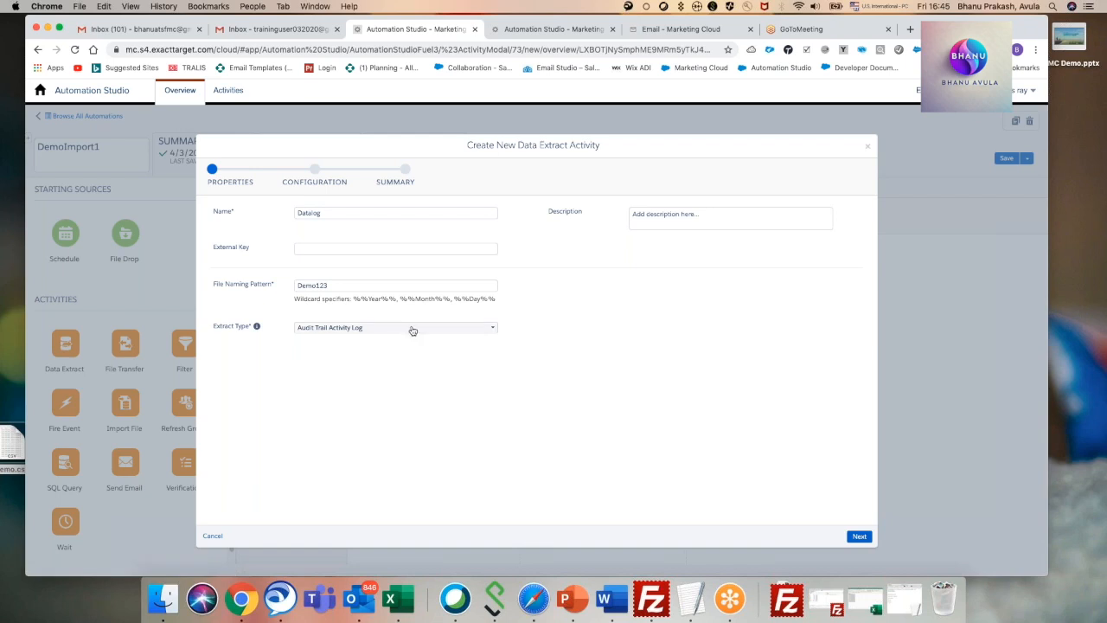
pyautogui.click(410, 327)
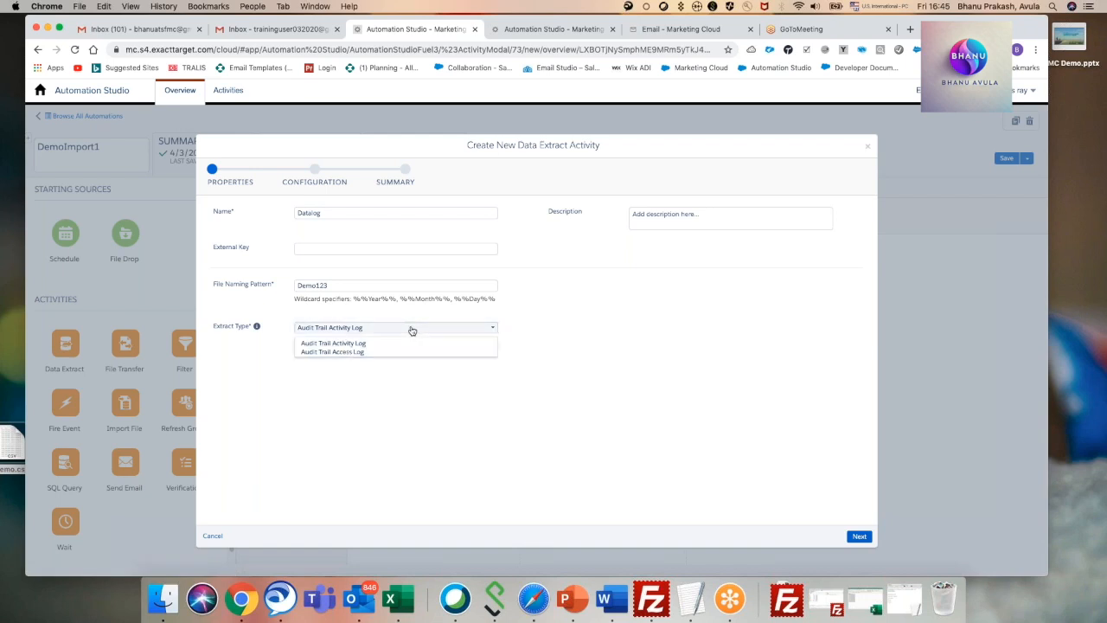
pyautogui.click(355, 343)
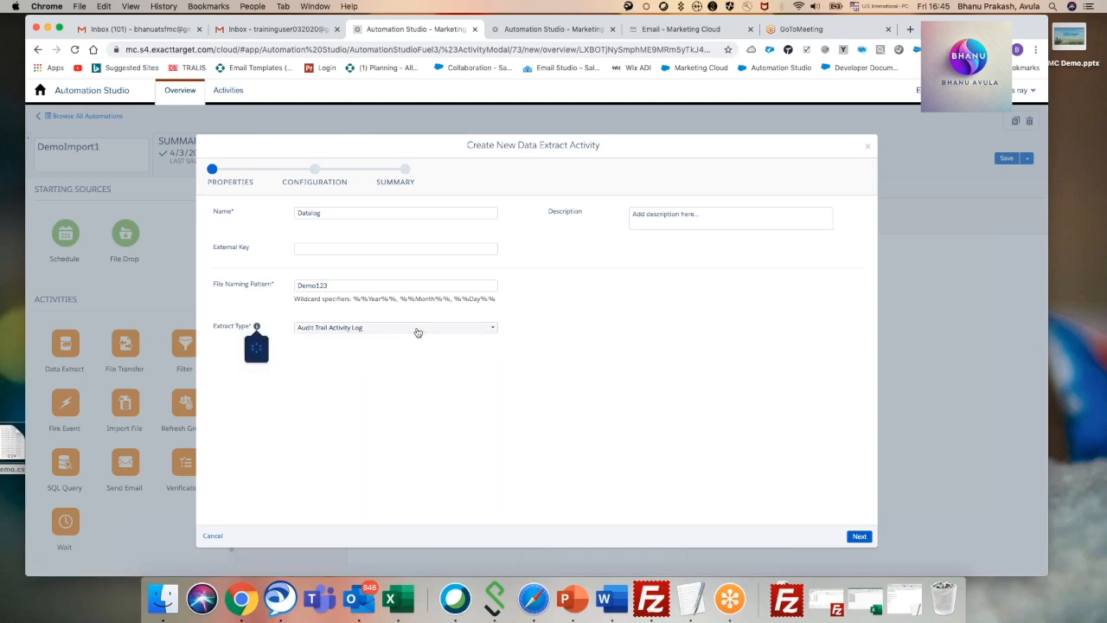
pyautogui.click(858, 536)
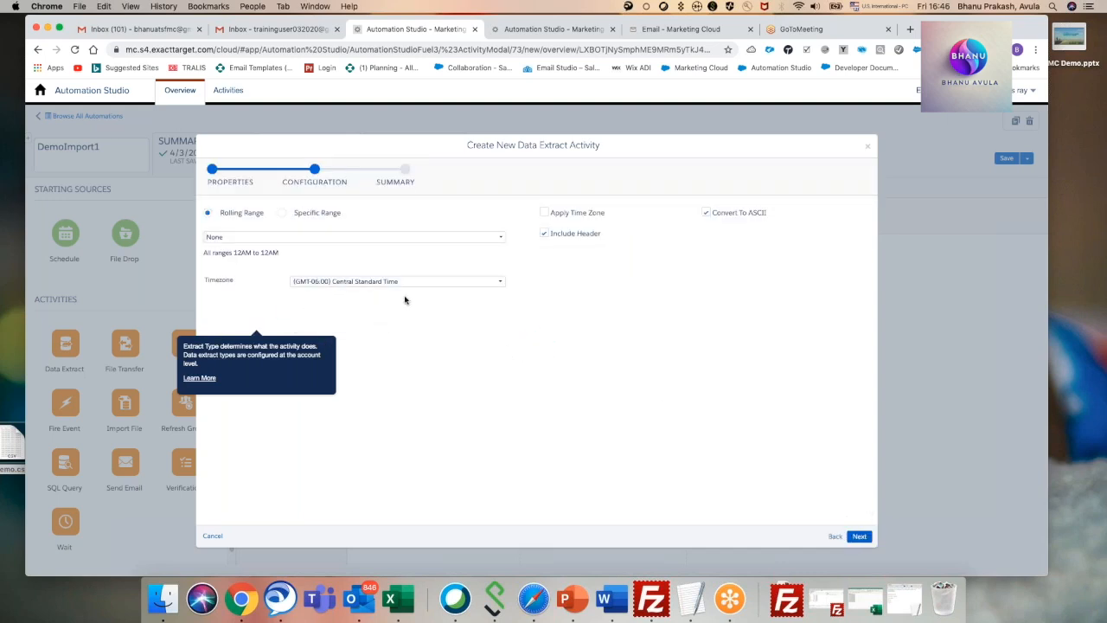
pyautogui.click(274, 238)
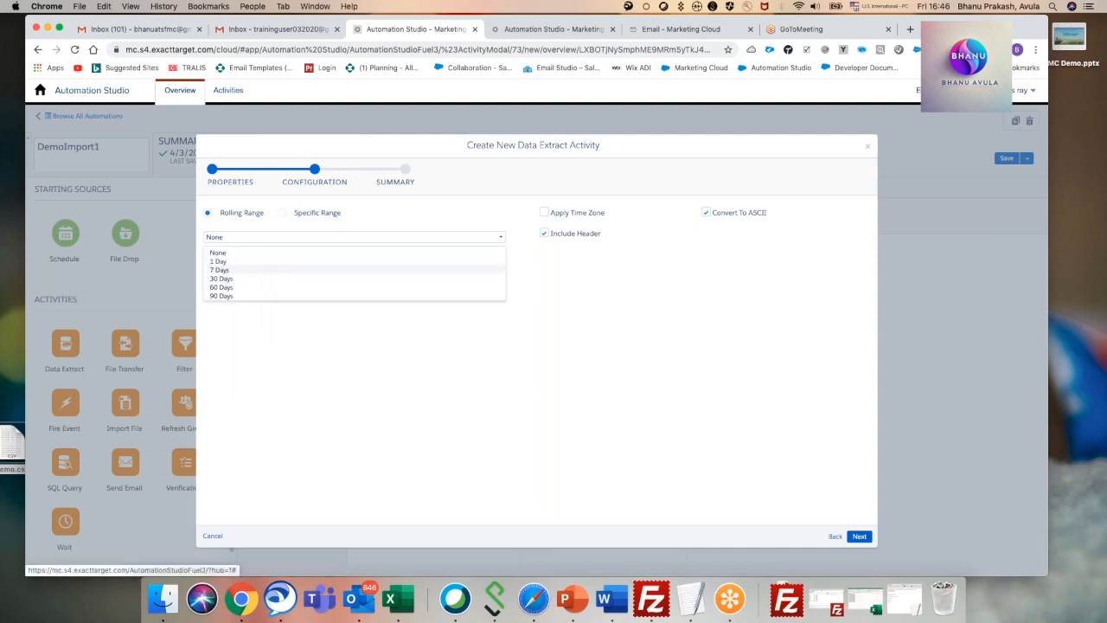
pyautogui.click(223, 270)
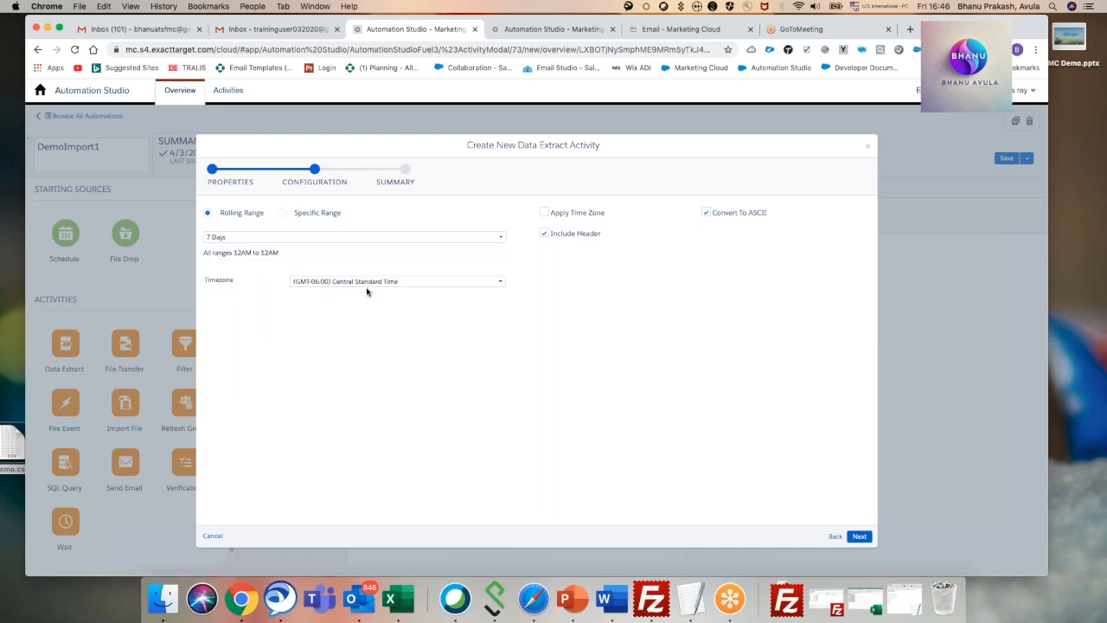
# Try a specific extract range from 04/01/2020 to 04/04/2020, and switch back to the rolling range.
pyautogui.click(289, 218)
pyautogui.click(309, 238)
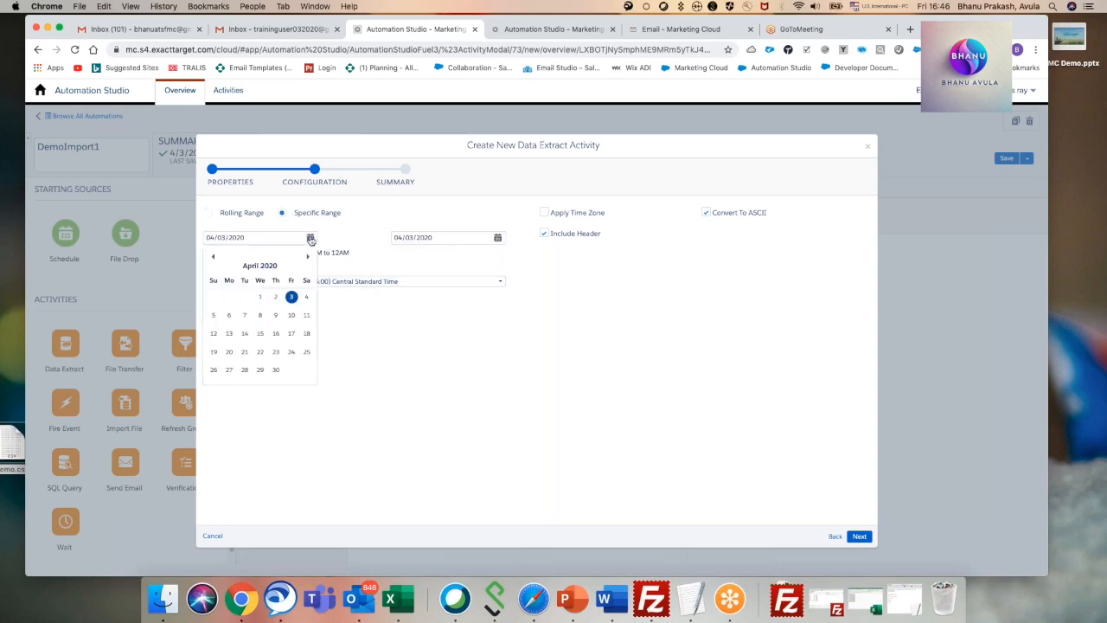
pyautogui.click(260, 298)
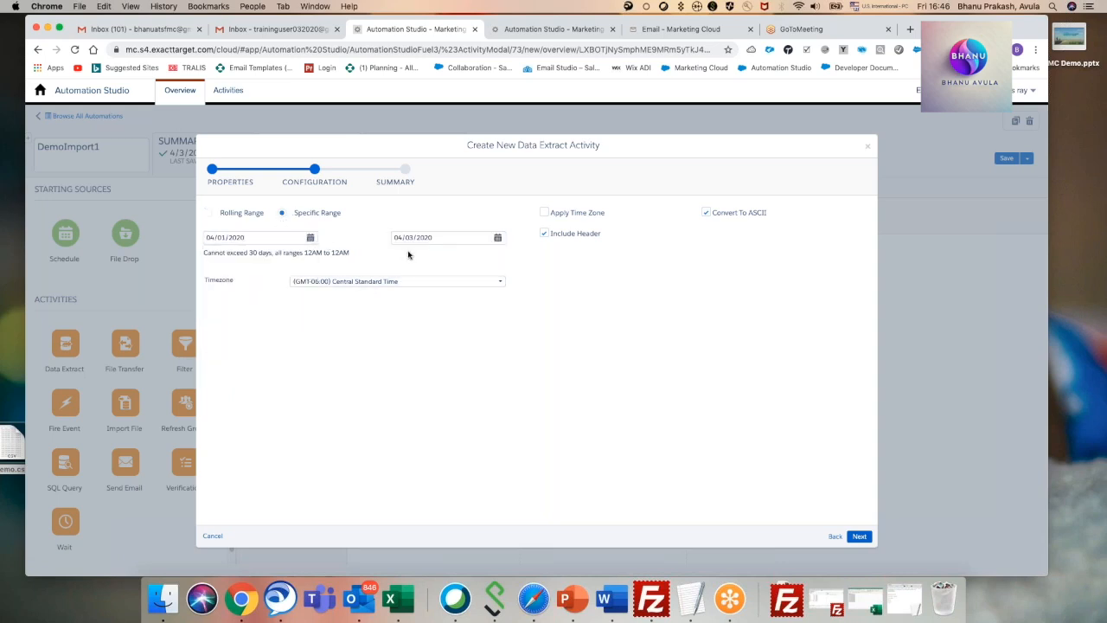
pyautogui.click(499, 240)
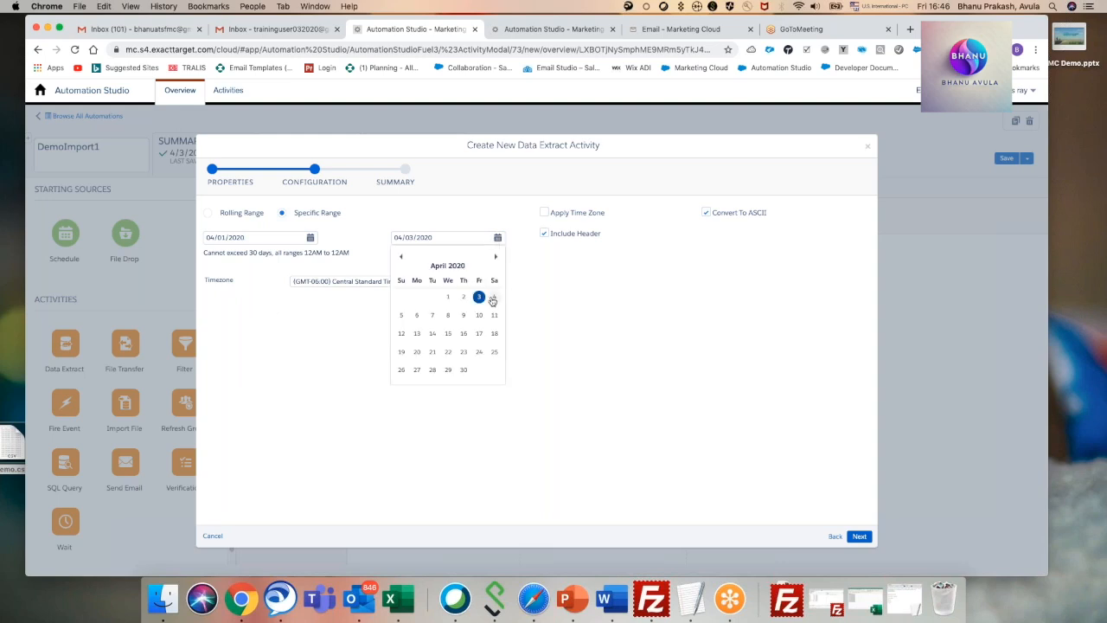
pyautogui.click(498, 298)
pyautogui.click(497, 237)
pyautogui.click(208, 213)
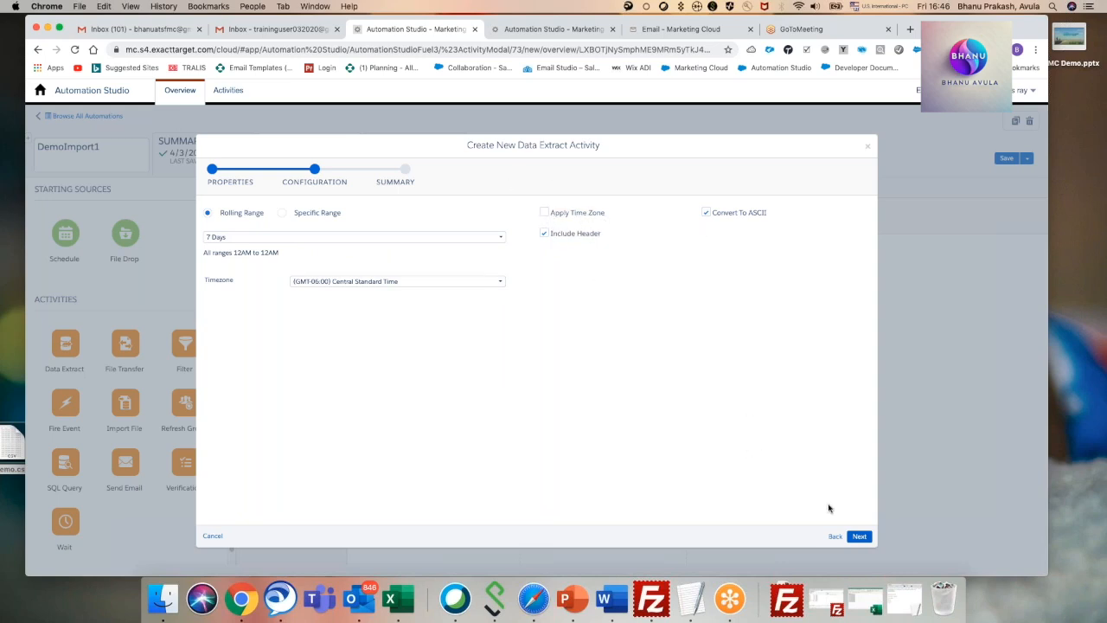
# Accept the Datalog extract's configuration and finish creating the activity.
pyautogui.click(858, 536)
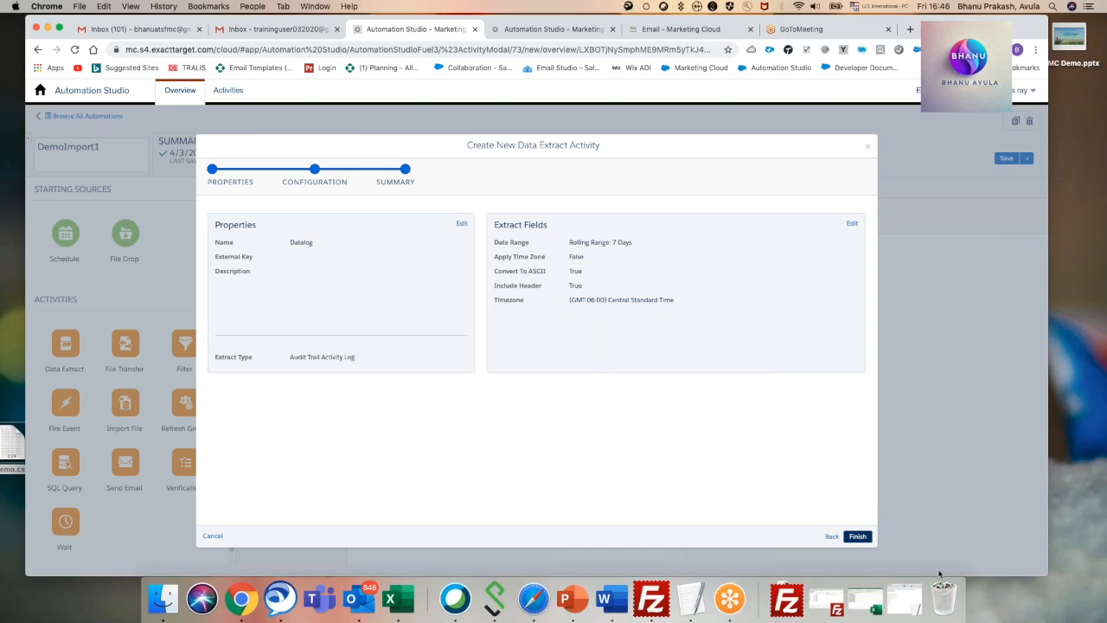
pyautogui.click(857, 536)
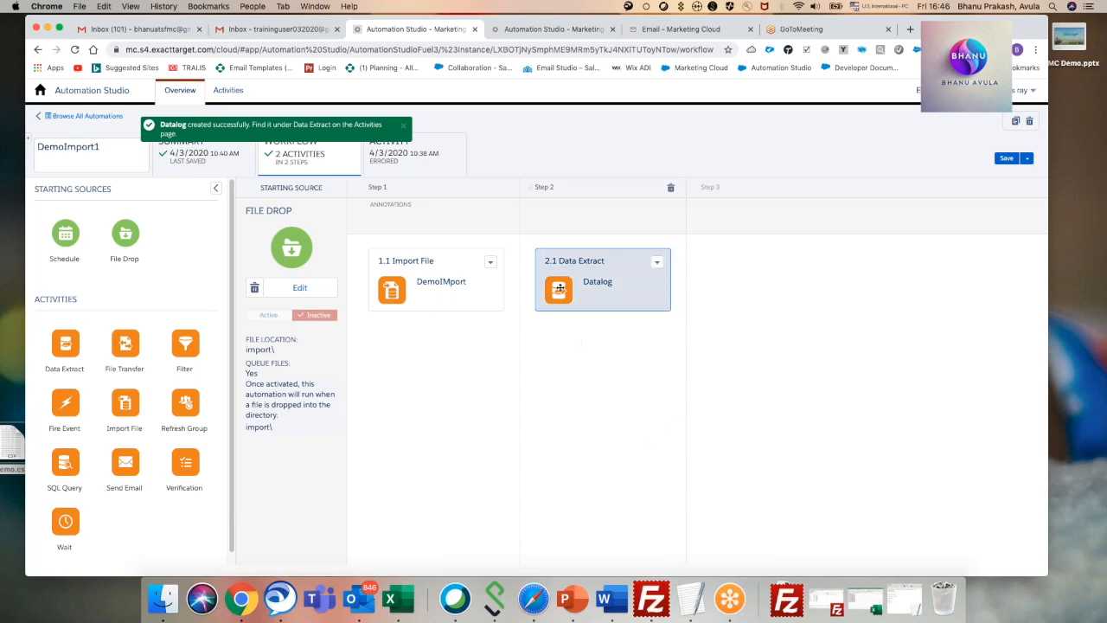
# Switch to FileZilla to check the FTP site's Import folder, and review the My trainings data extensions in Chrome before returning to the DemoImport1 workflow.
pyautogui.click(664, 602)
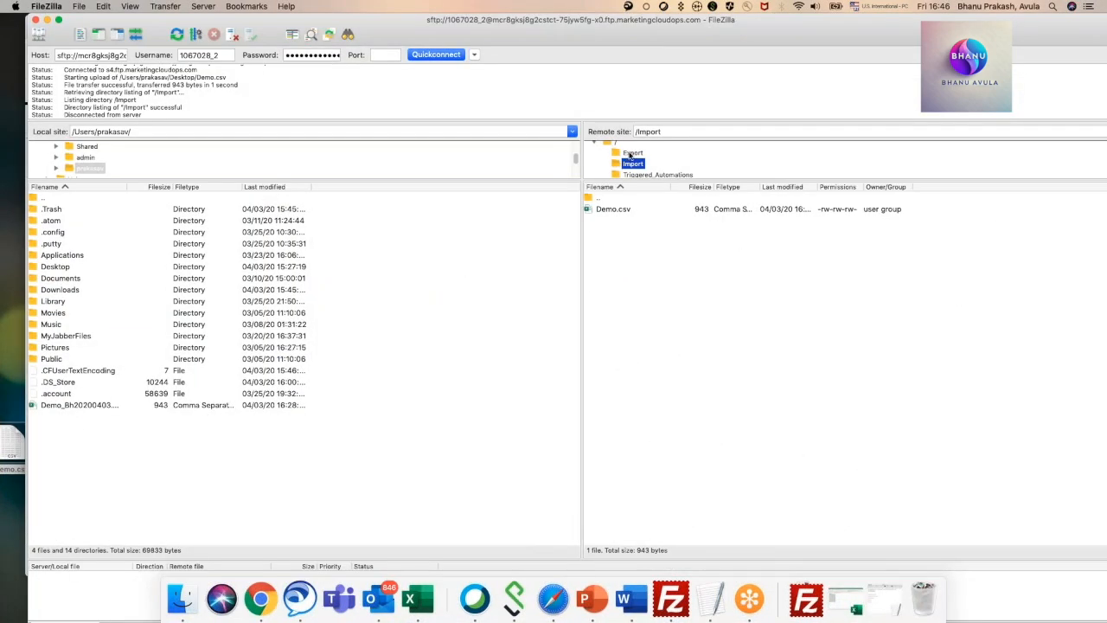
pyautogui.click(47, 19)
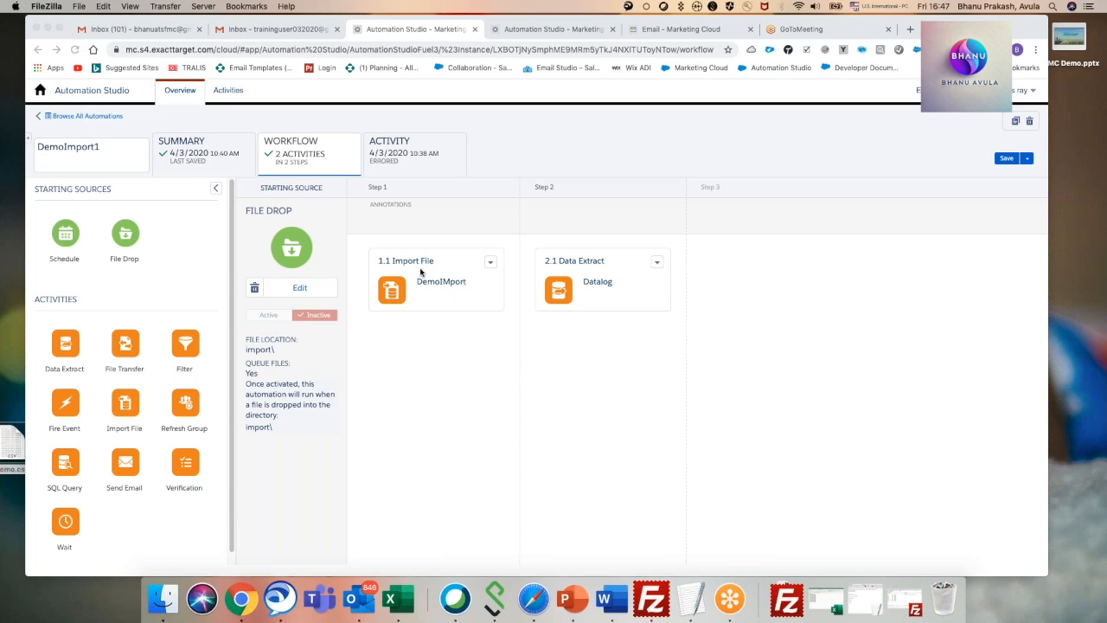
pyautogui.click(676, 34)
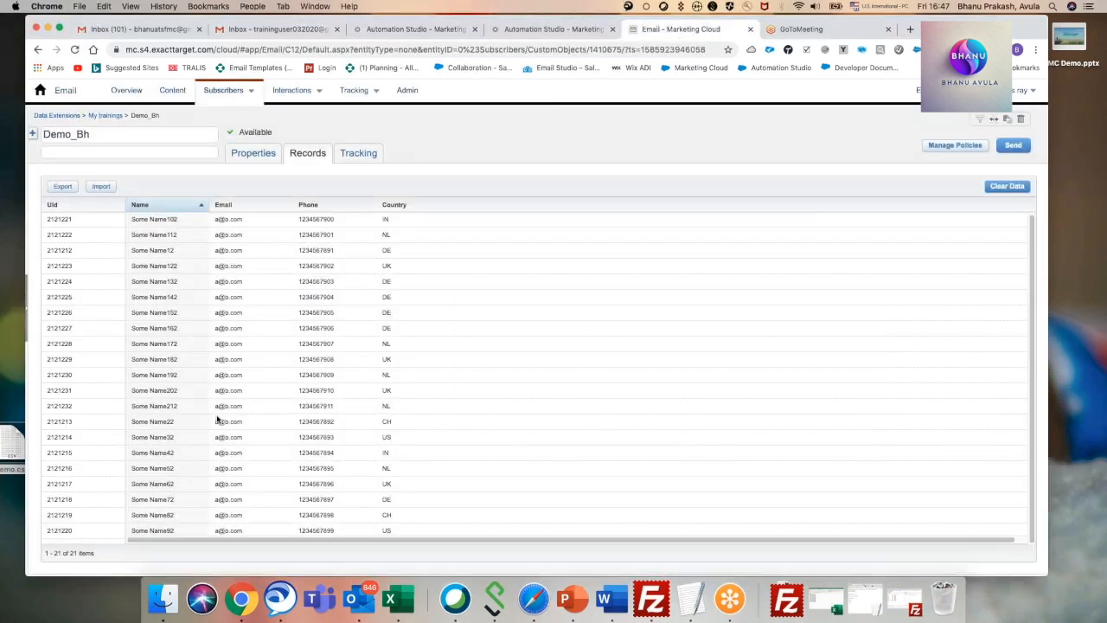
pyautogui.click(101, 116)
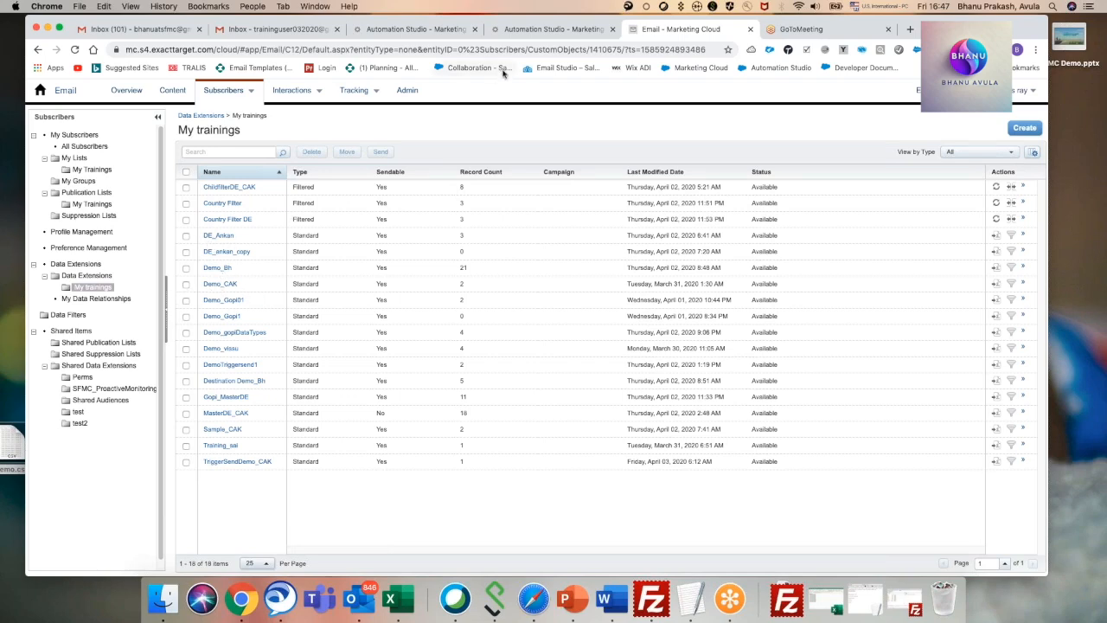
pyautogui.click(553, 31)
pyautogui.click(428, 35)
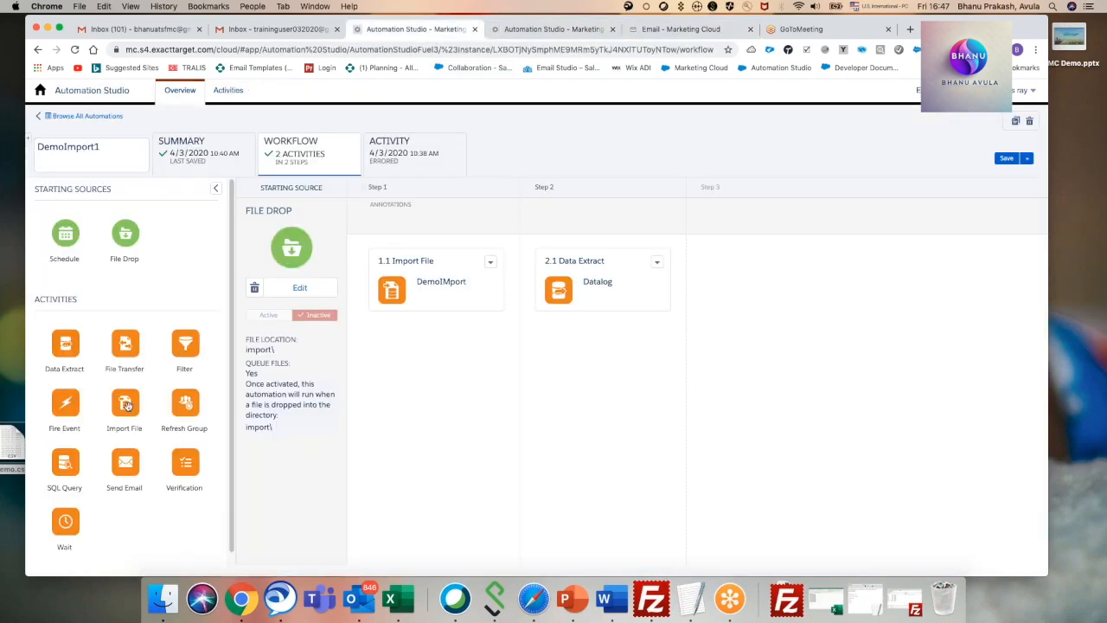
# Add a second Import File activity to step 1, look at the importsupplist definition, and start a new import definition.
pyautogui.moveTo(125, 404); pyautogui.dragTo(443, 363)
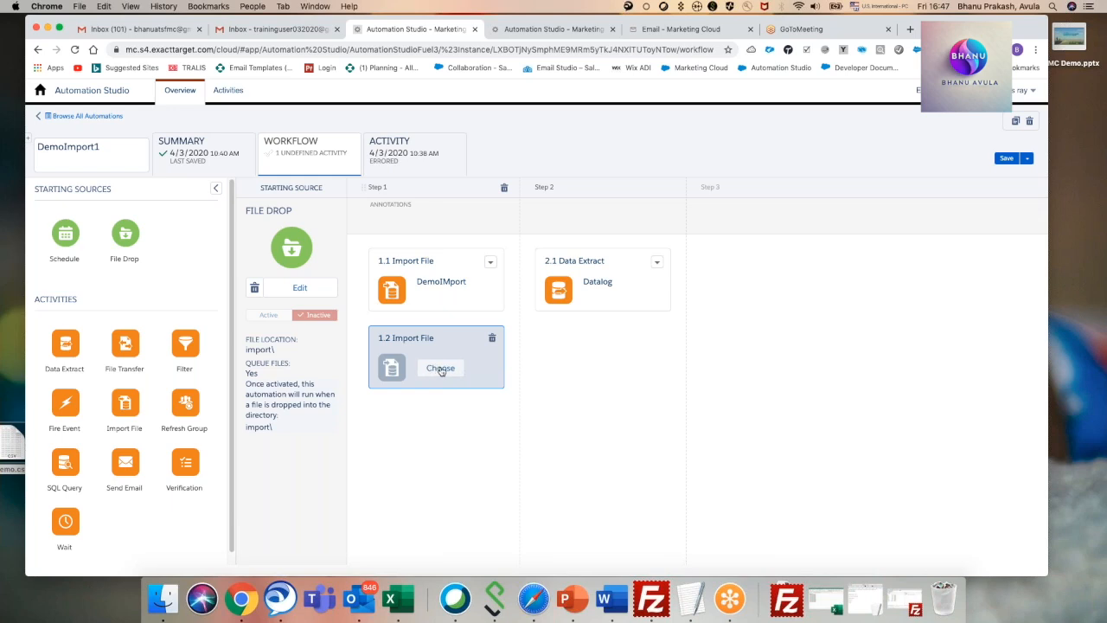
pyautogui.click(441, 368)
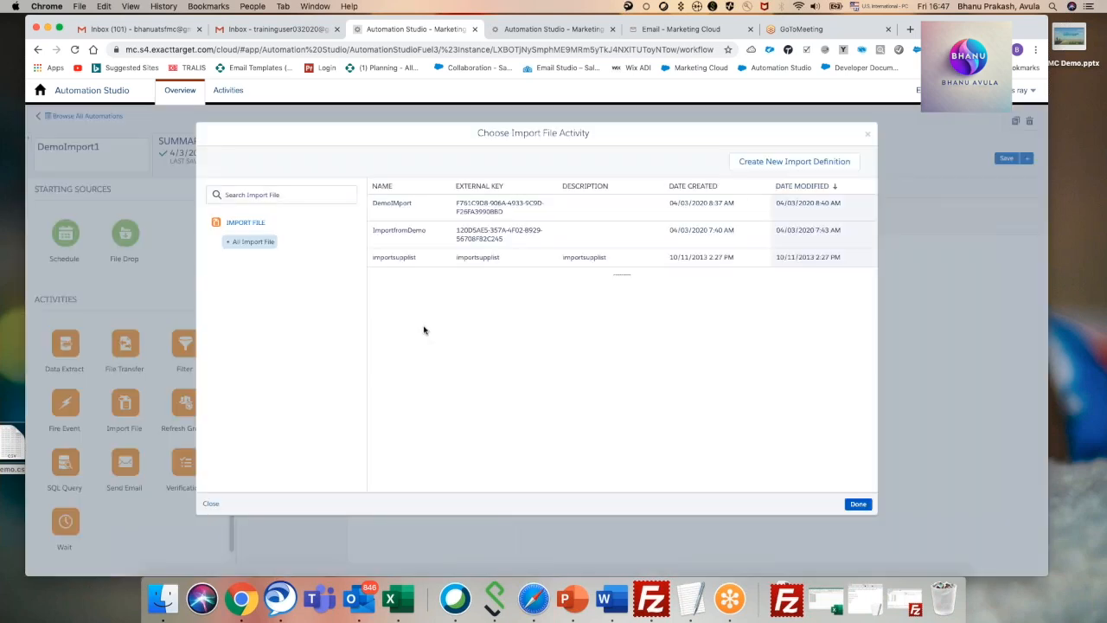
pyautogui.click(425, 259)
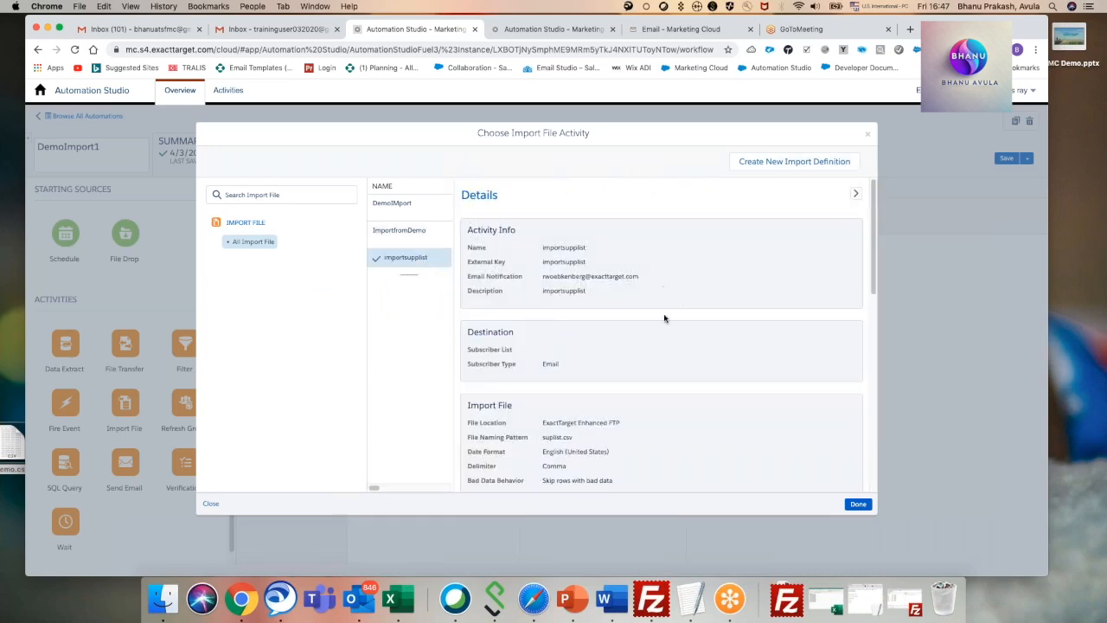
pyautogui.click(775, 162)
# Name the import definition ImporttoAnkan and enable its completion notification to the contact's e-mail address.
pyautogui.click(357, 198)
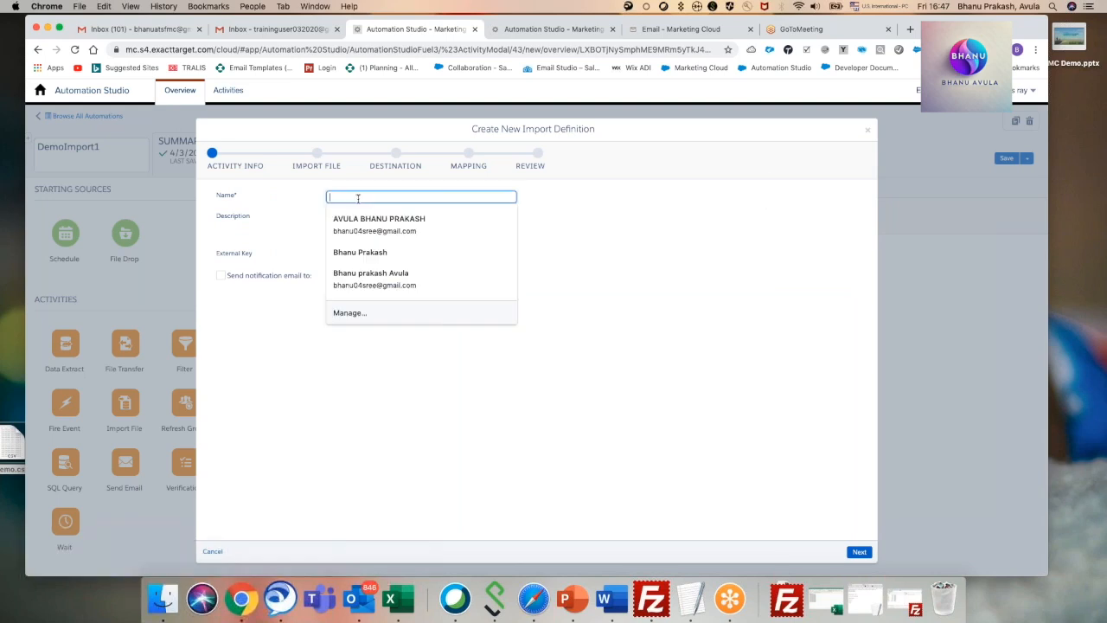
pyautogui.write('T')
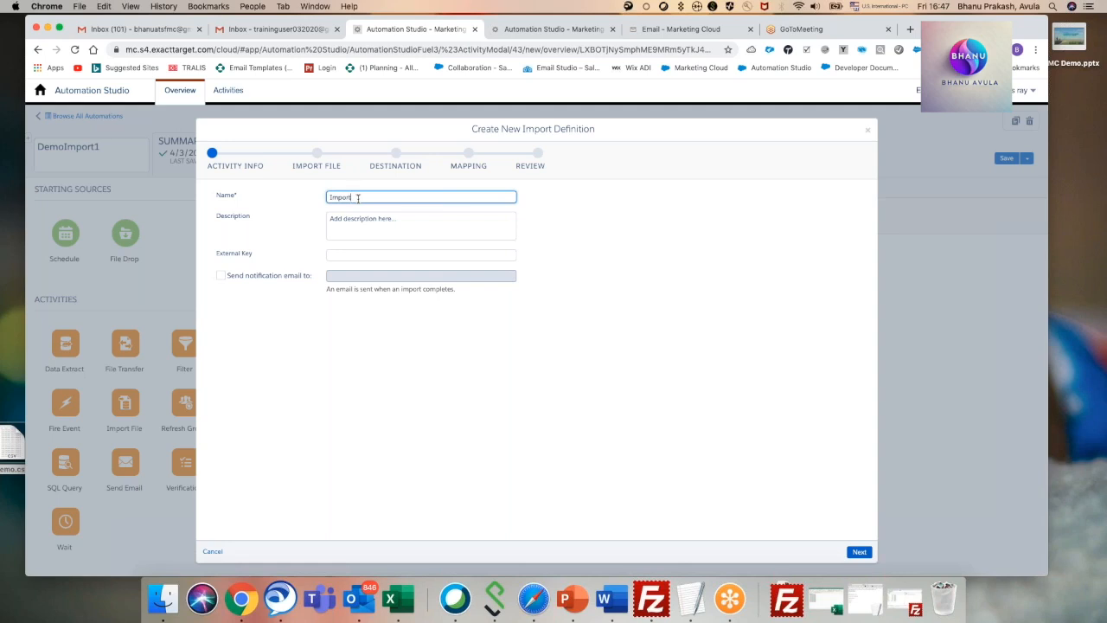
pyautogui.write('mporttoAnkan')
pyautogui.click(466, 397)
pyautogui.click(220, 276)
pyautogui.click(363, 275)
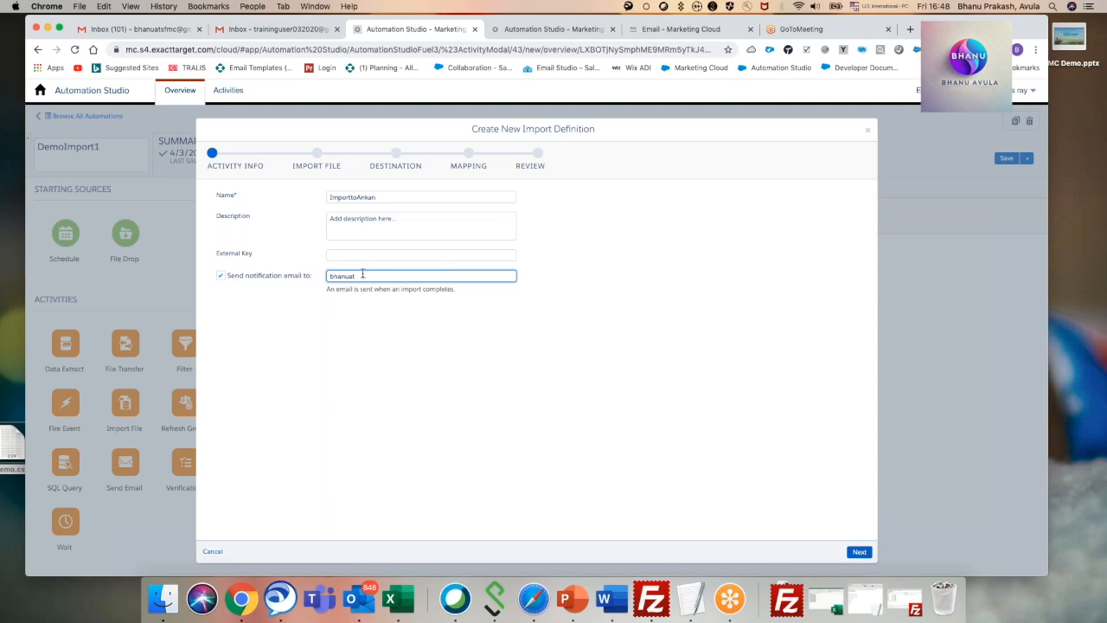
pyautogui.click(859, 552)
# Set the import's file location to ExactTarget Enhanced FTP and its file naming pattern to Demo.csv.
pyautogui.click(378, 207)
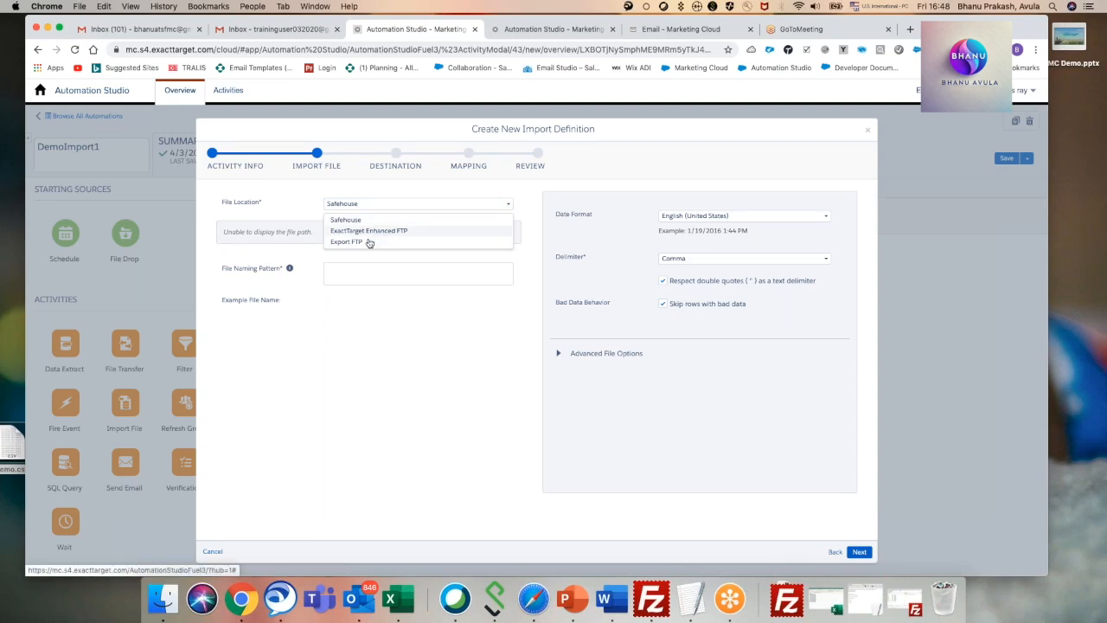
pyautogui.click(369, 231)
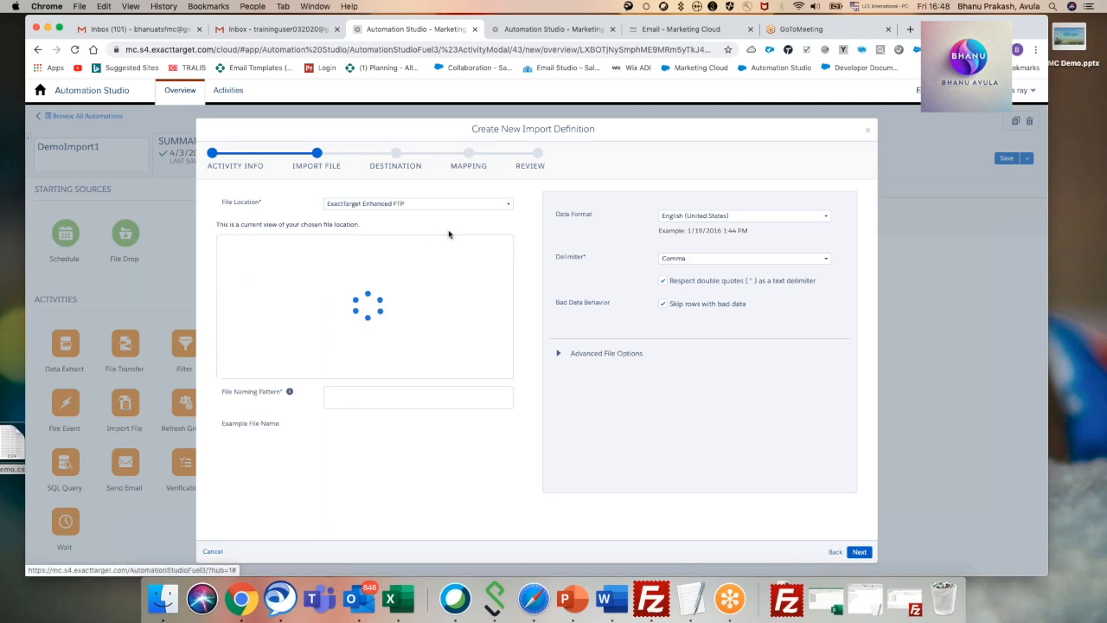
pyautogui.click(345, 394)
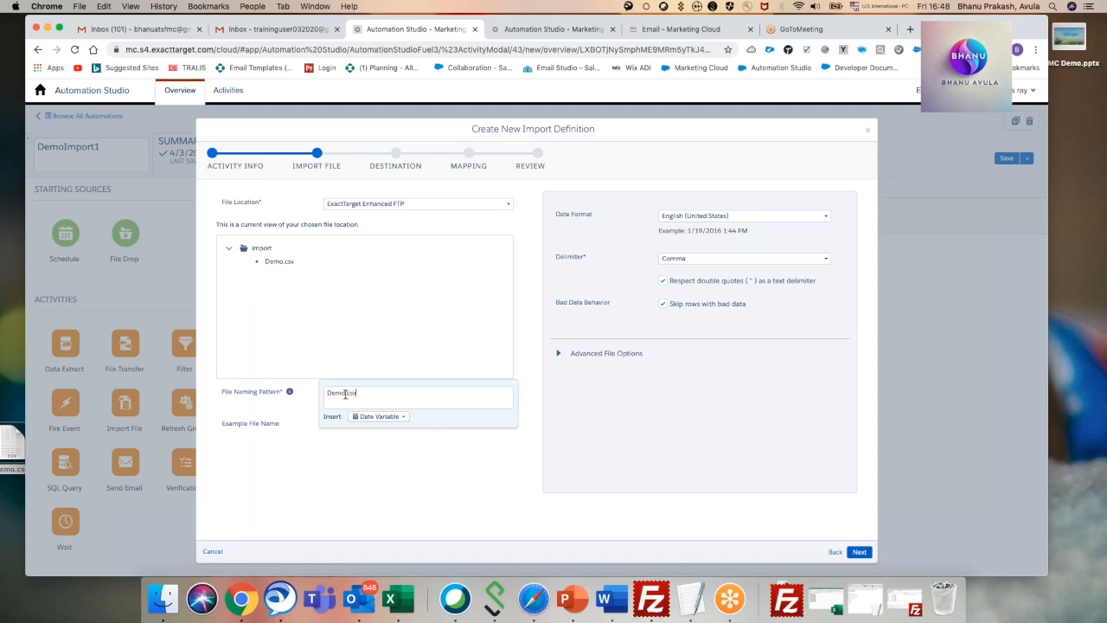
pyautogui.click(776, 430)
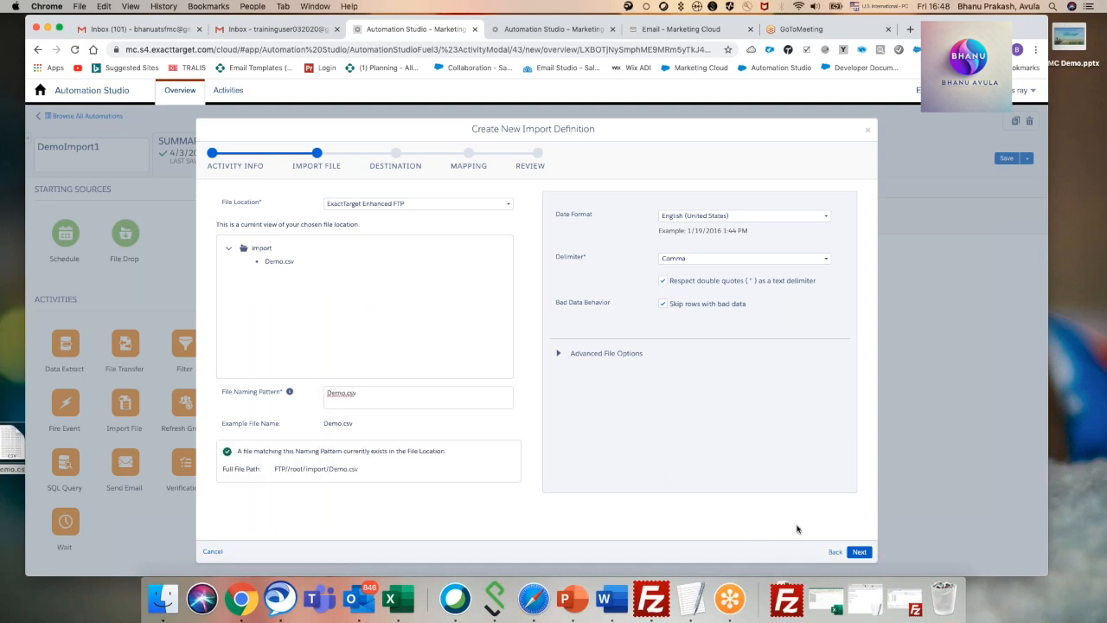
pyautogui.click(859, 551)
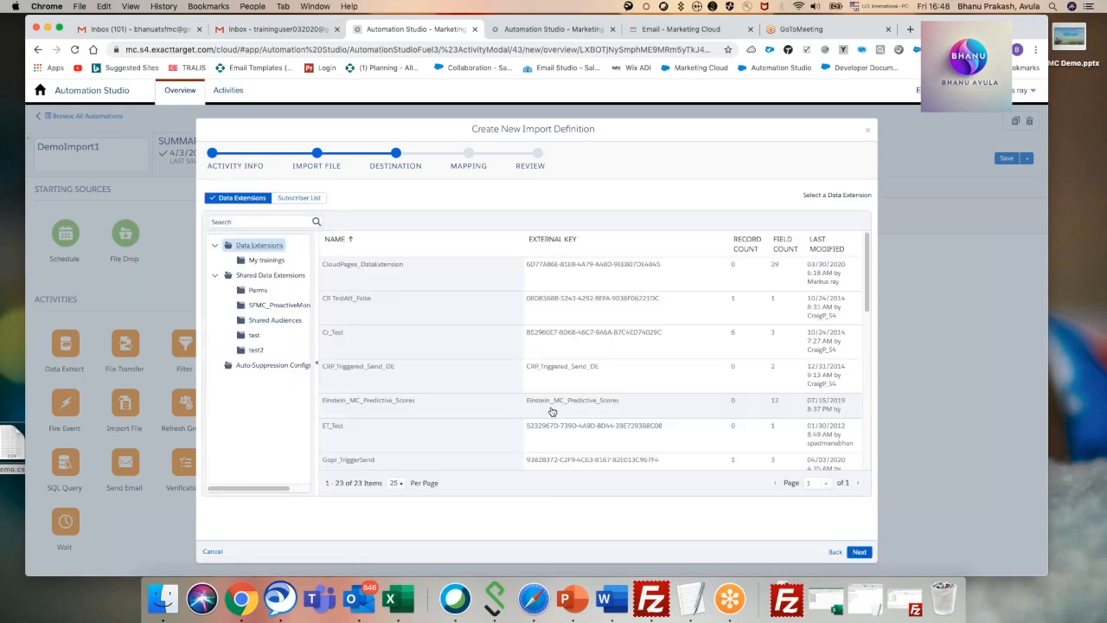
# Choose the DE_Ankan data extension from My trainings as the import destination, and discard the import definition at the mapping stage.
pyautogui.scroll(-3, 445, 358)
pyautogui.scroll(3, 444, 358)
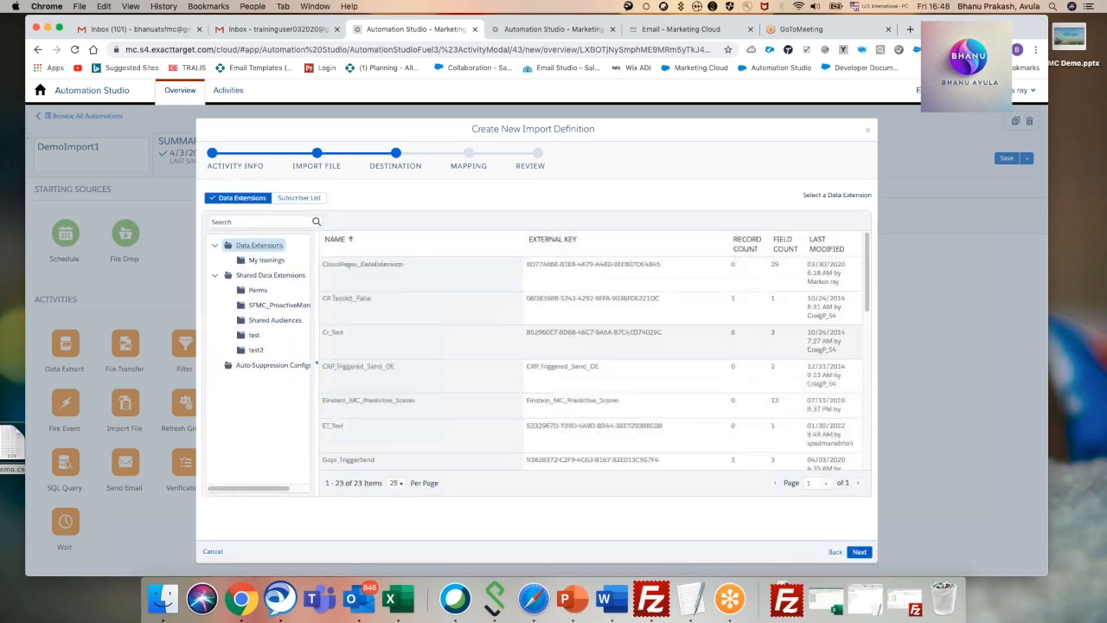
pyautogui.click(270, 261)
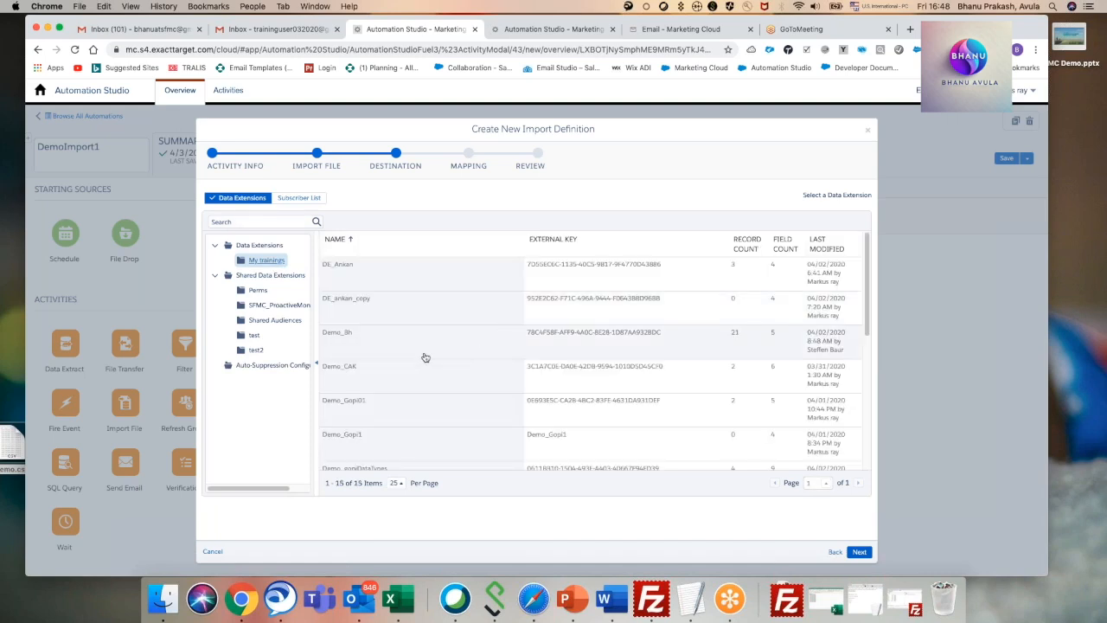
pyautogui.click(366, 264)
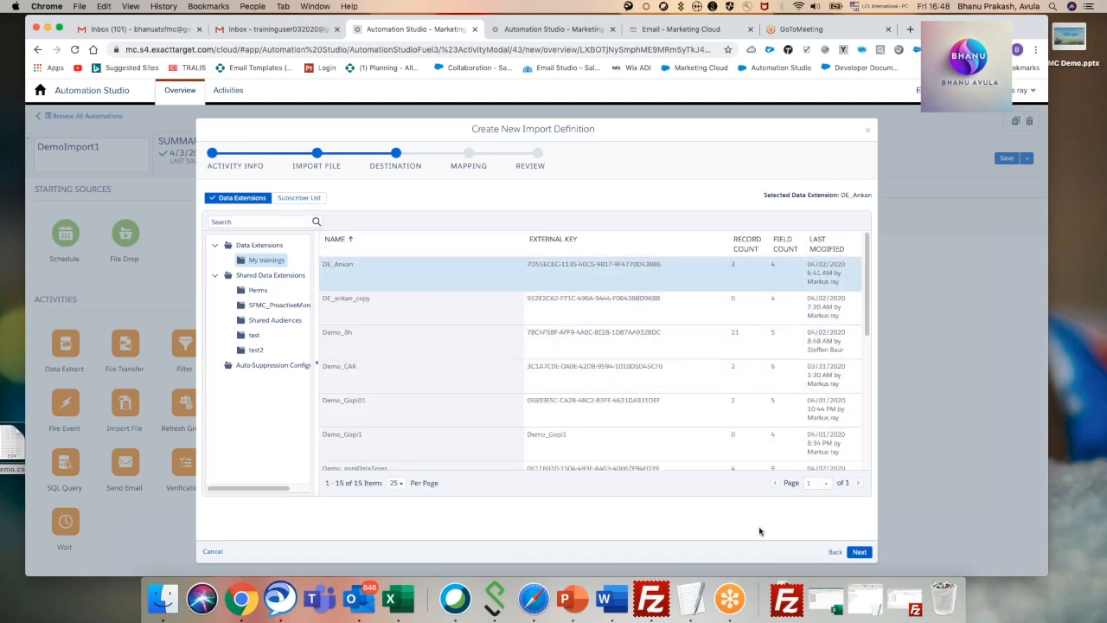
pyautogui.click(858, 552)
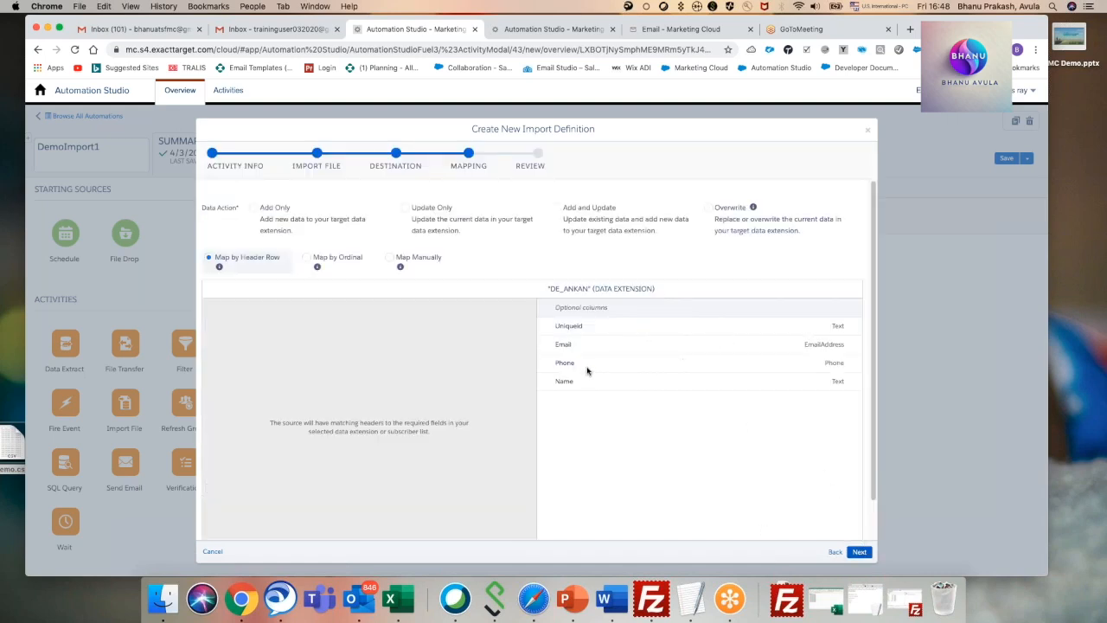
pyautogui.click(868, 132)
pyautogui.click(918, 182)
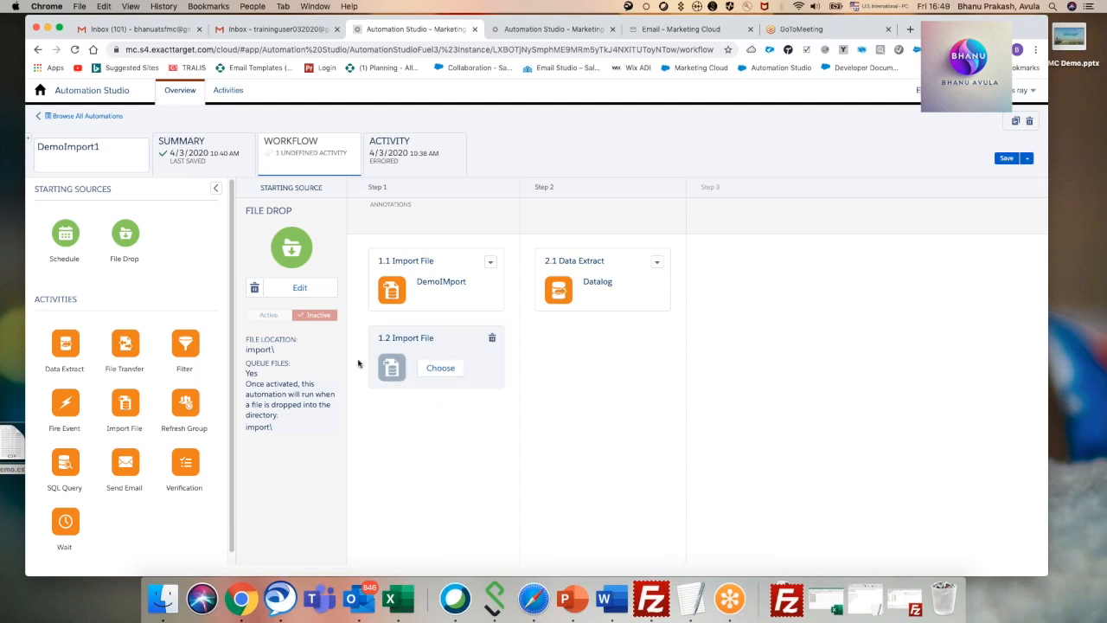
# Try placing two more Import File activities in step 1, and remove all three undefined import activities.
pyautogui.moveTo(125, 406); pyautogui.dragTo(361, 476)
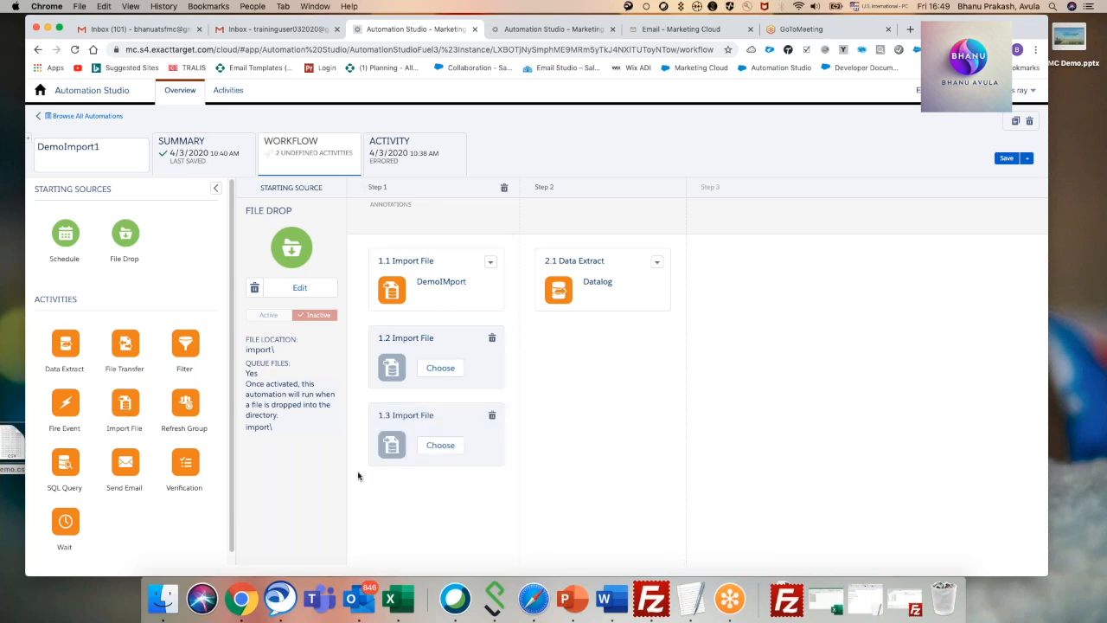
pyautogui.moveTo(156, 420); pyautogui.dragTo(471, 497)
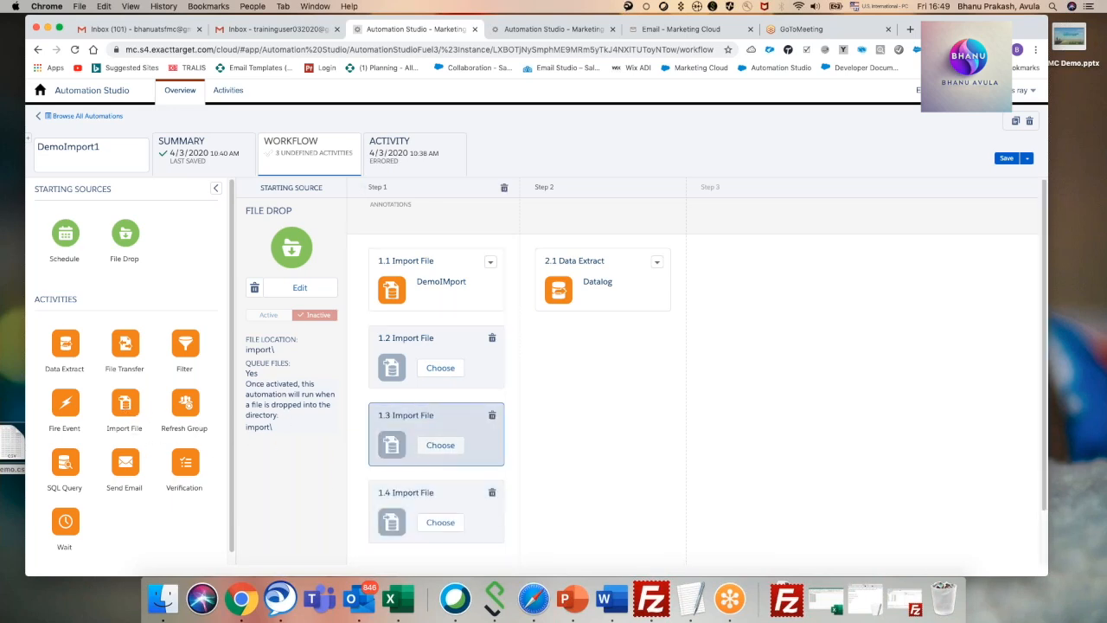
pyautogui.click(490, 490)
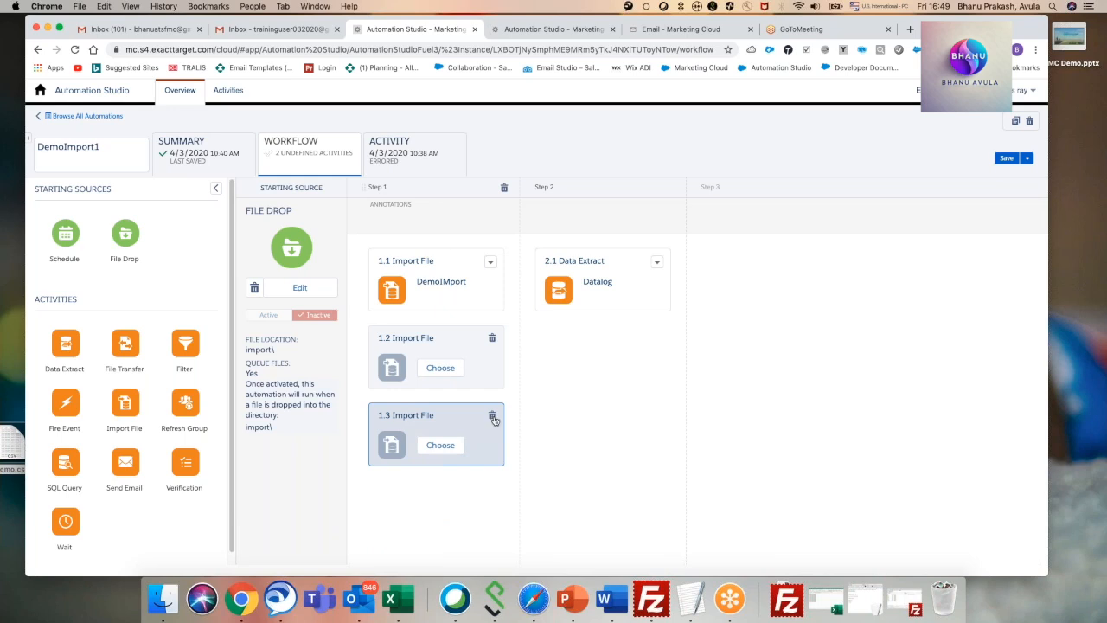
pyautogui.click(492, 416)
pyautogui.click(492, 338)
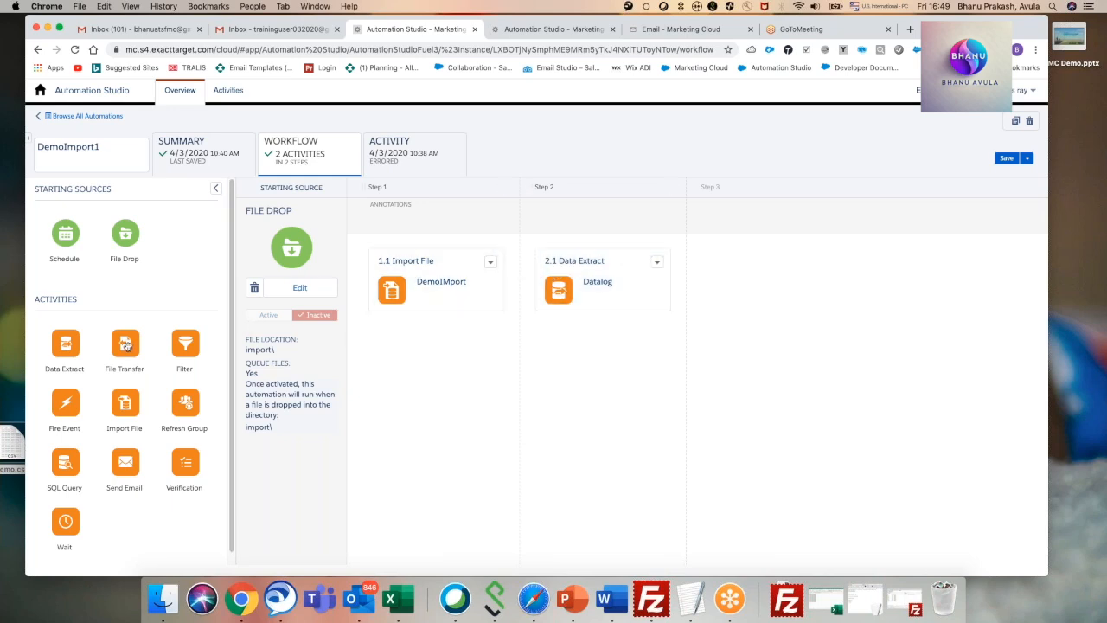
# Add a File Transfer activity as step 3 of the workflow and start a new file transfer activity.
pyautogui.moveTo(126, 345); pyautogui.dragTo(778, 285)
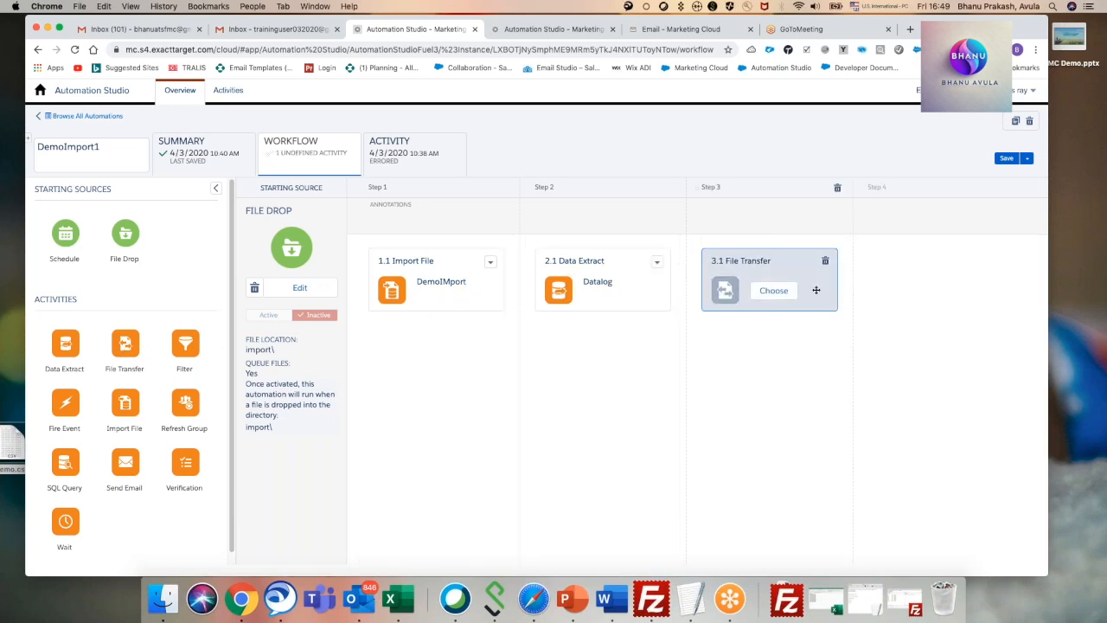
pyautogui.click(774, 291)
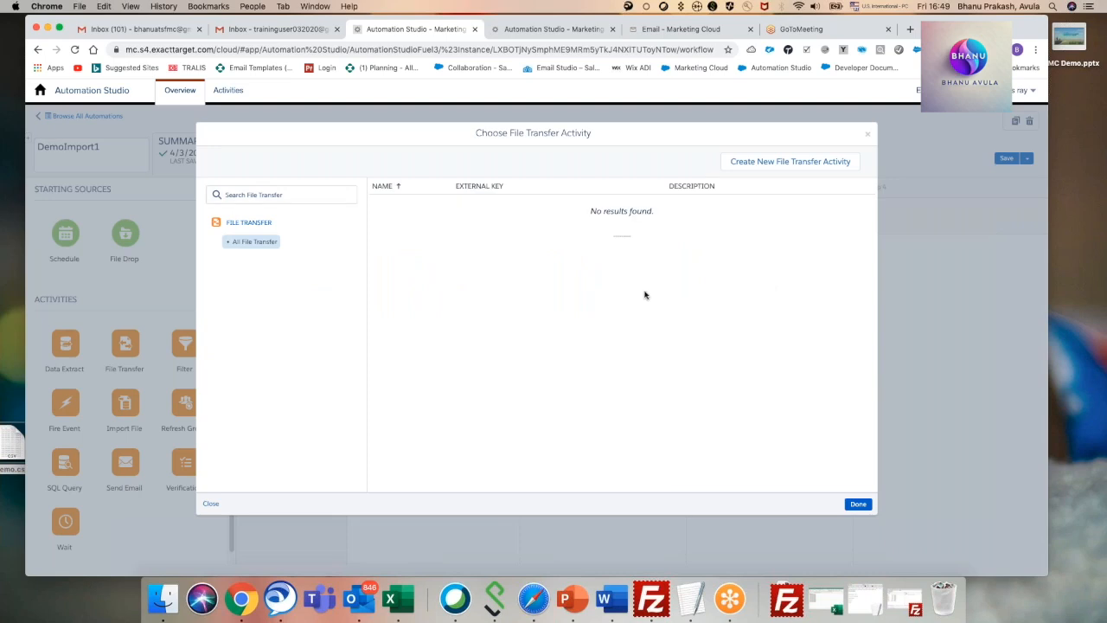
pyautogui.click(776, 165)
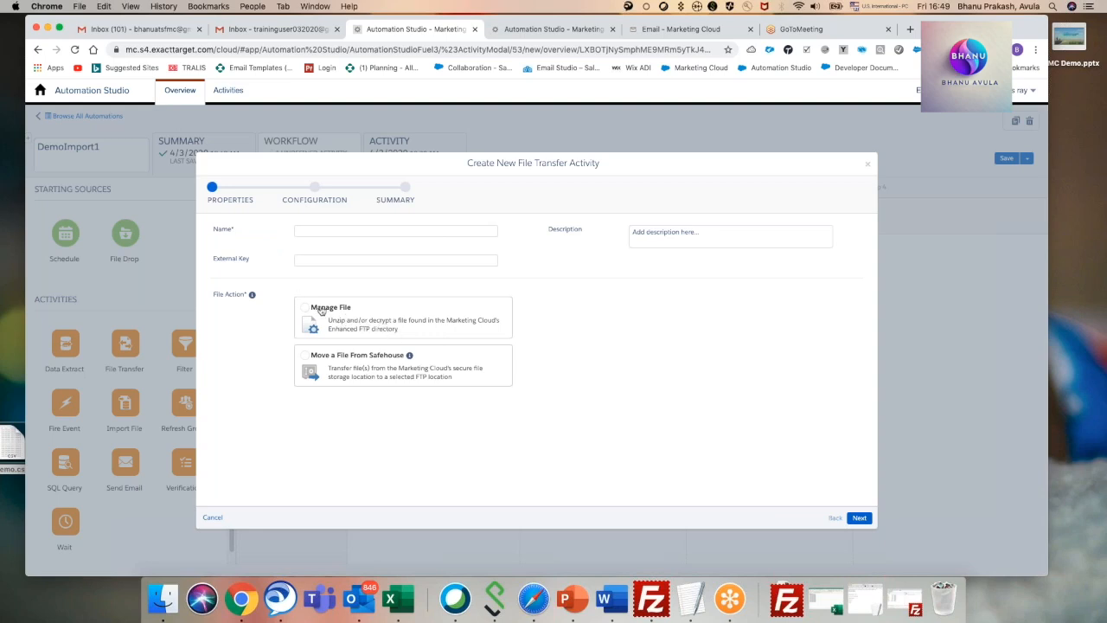
# Name the file transfer activity Zipmyfile and choose Manage File as its file action.
pyautogui.click(310, 229)
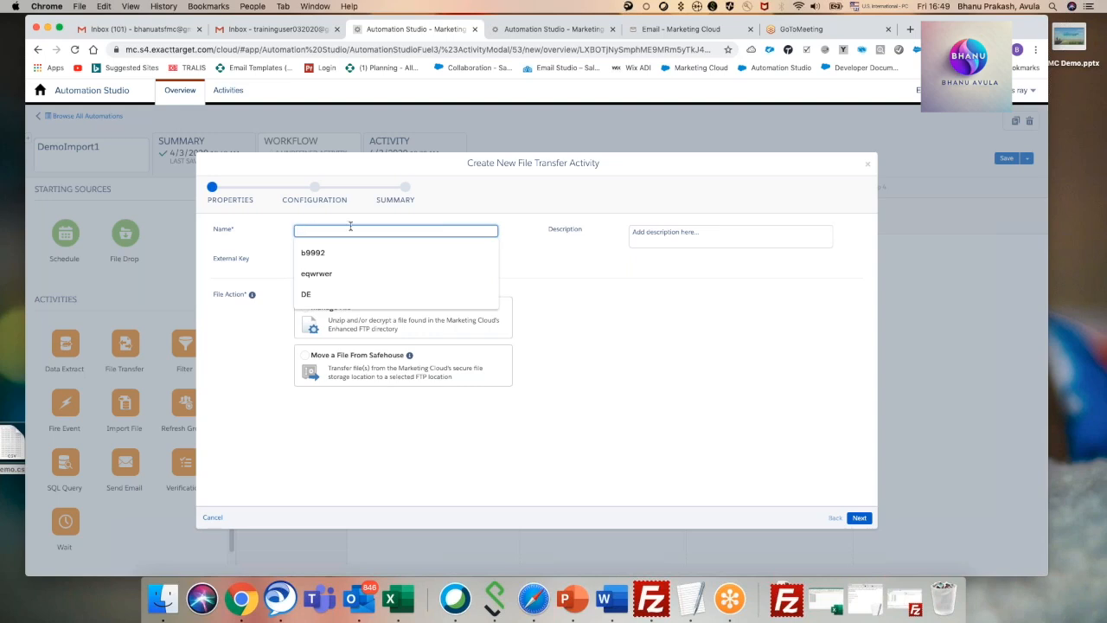
pyautogui.write('Zipmyfile')
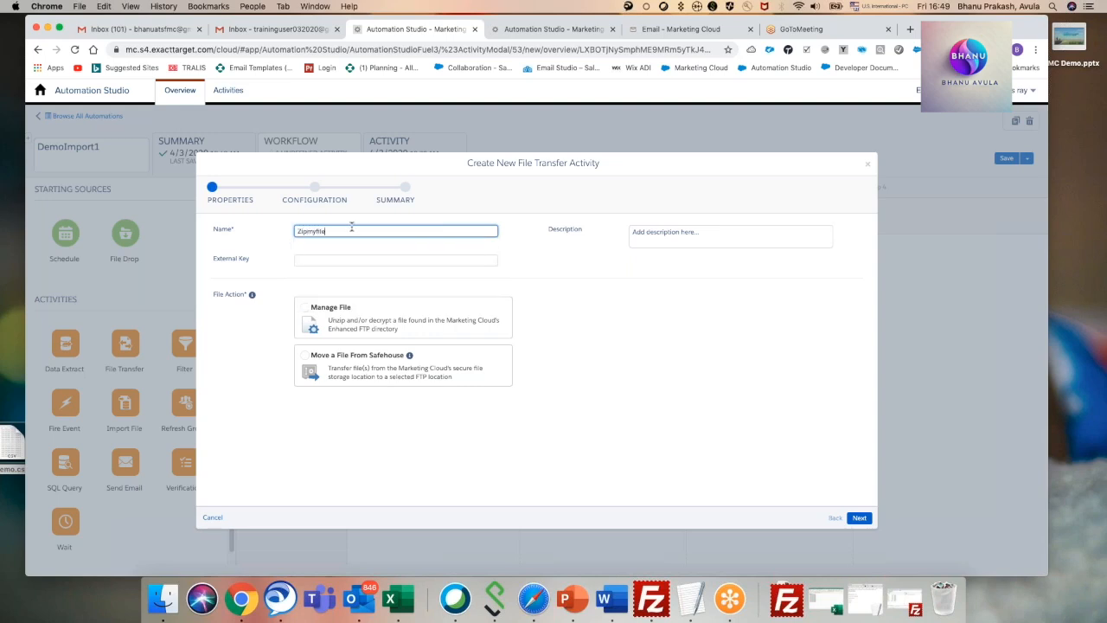
pyautogui.click(309, 310)
pyautogui.click(858, 517)
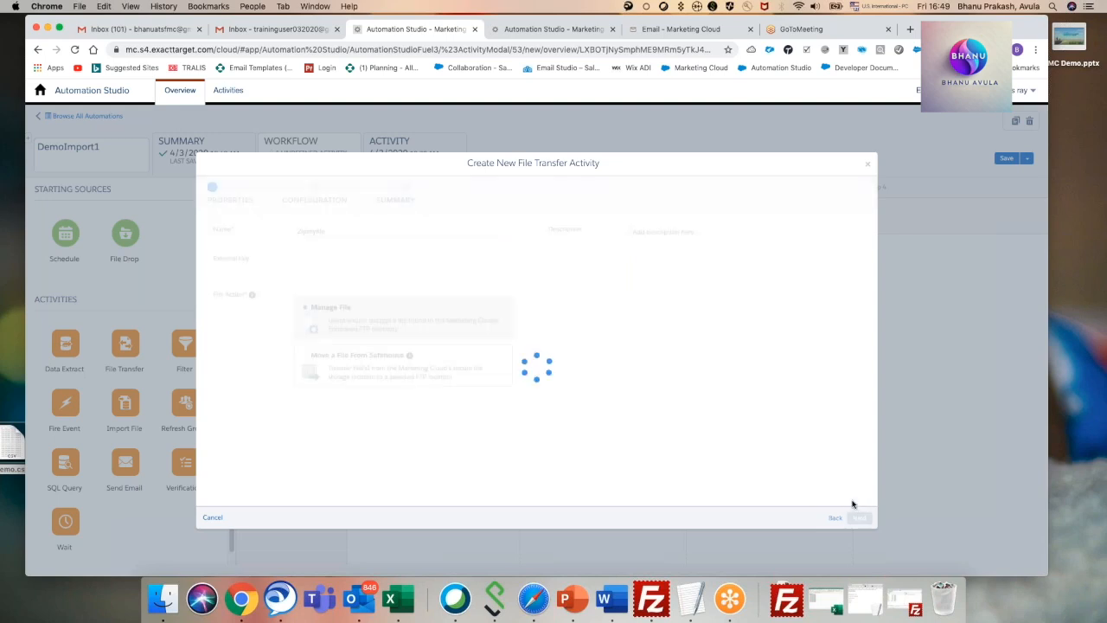
# Configure the file transfer with naming pattern Demo.zip and source location ExactTarget Enhanced FTP, and finish creating the activity.
pyautogui.click(335, 255)
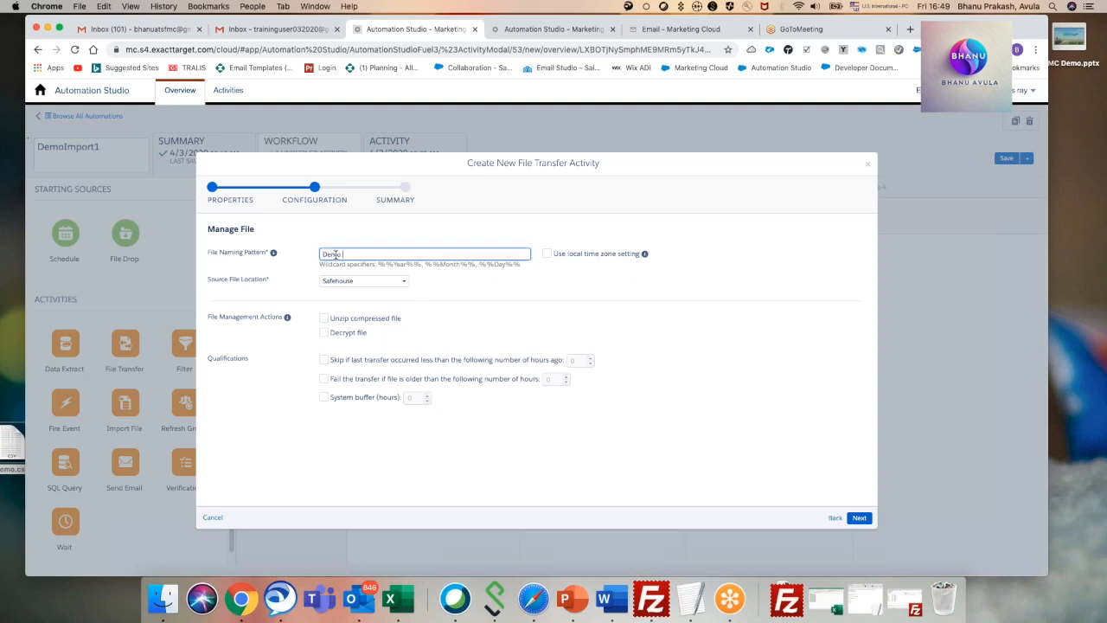
pyautogui.write('Demo.zip')
pyautogui.click(386, 285)
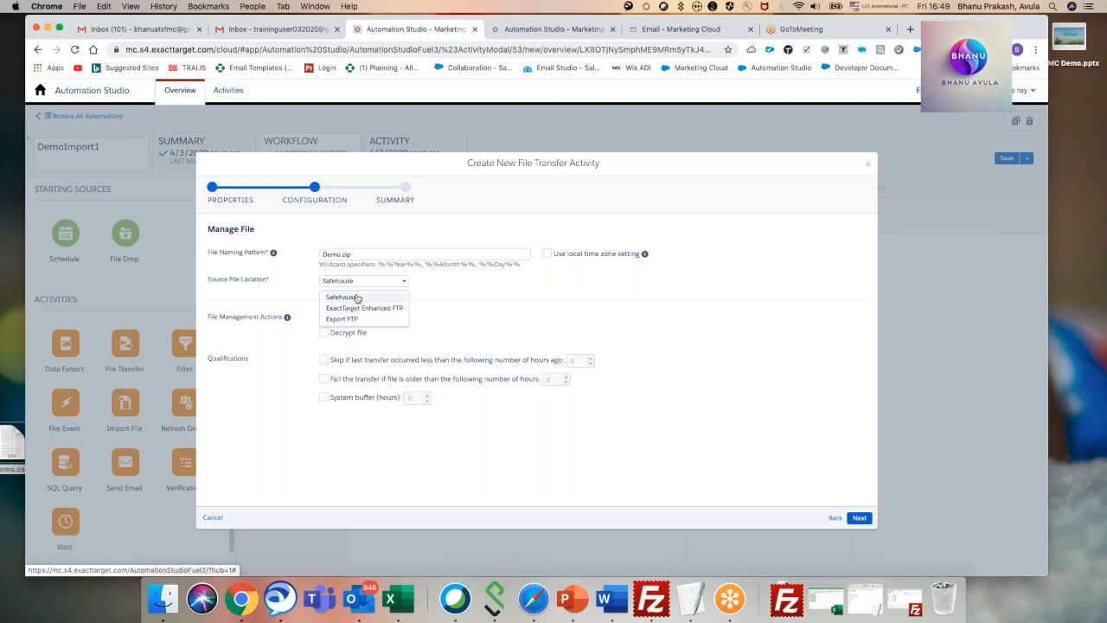
pyautogui.click(363, 307)
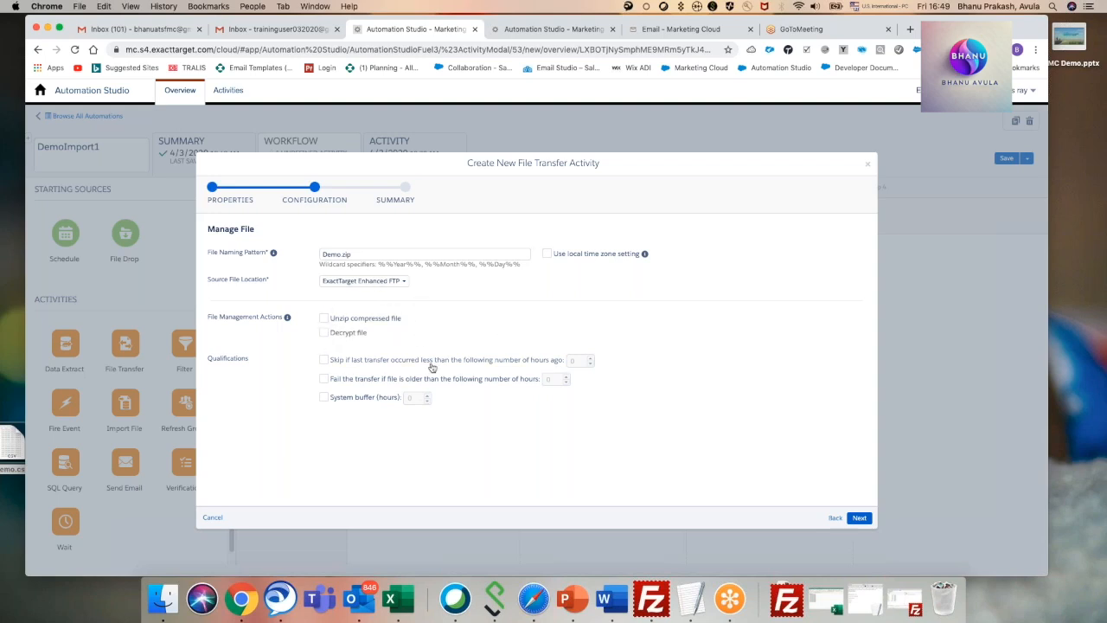
pyautogui.click(859, 518)
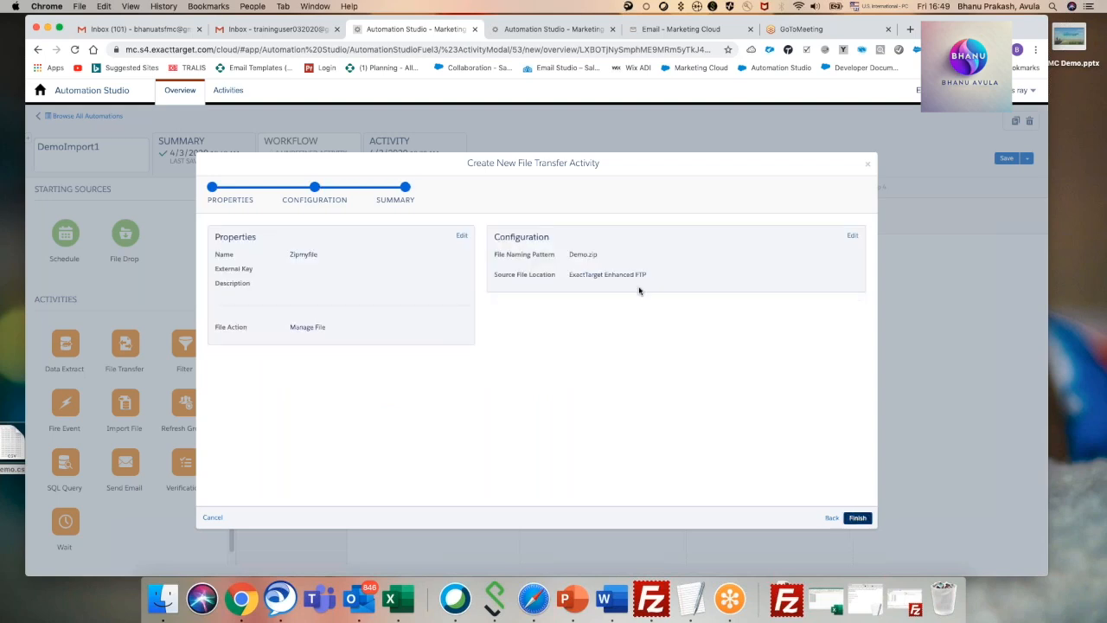
pyautogui.click(854, 517)
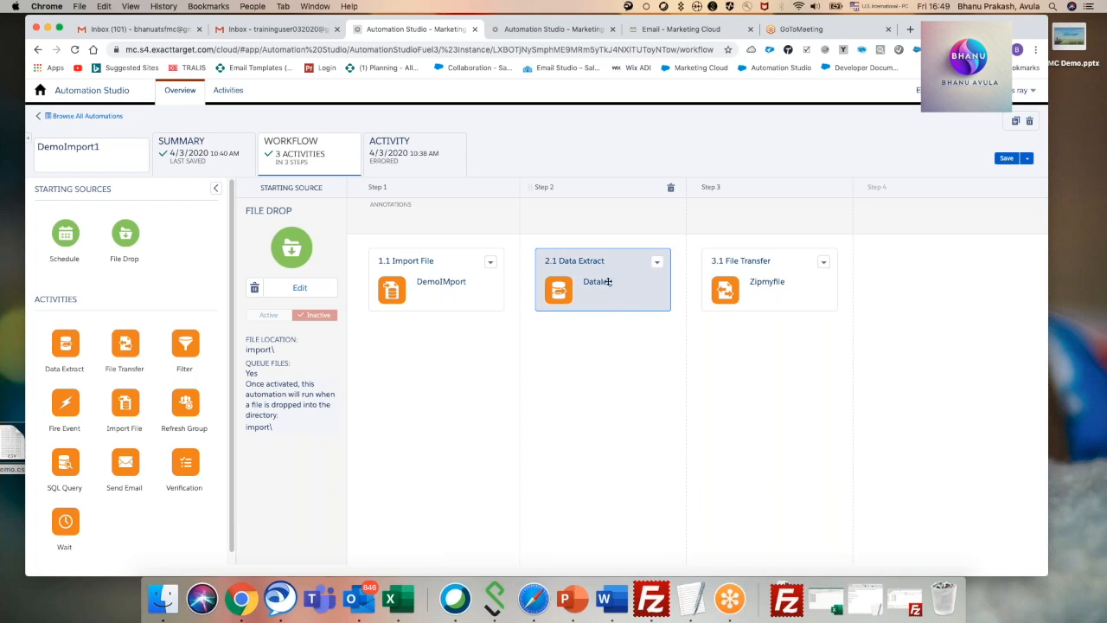
# Review the Datalog data extract's configuration without changing it, and check the remote Import folder in FileZilla.
pyautogui.click(660, 266)
pyautogui.click(683, 292)
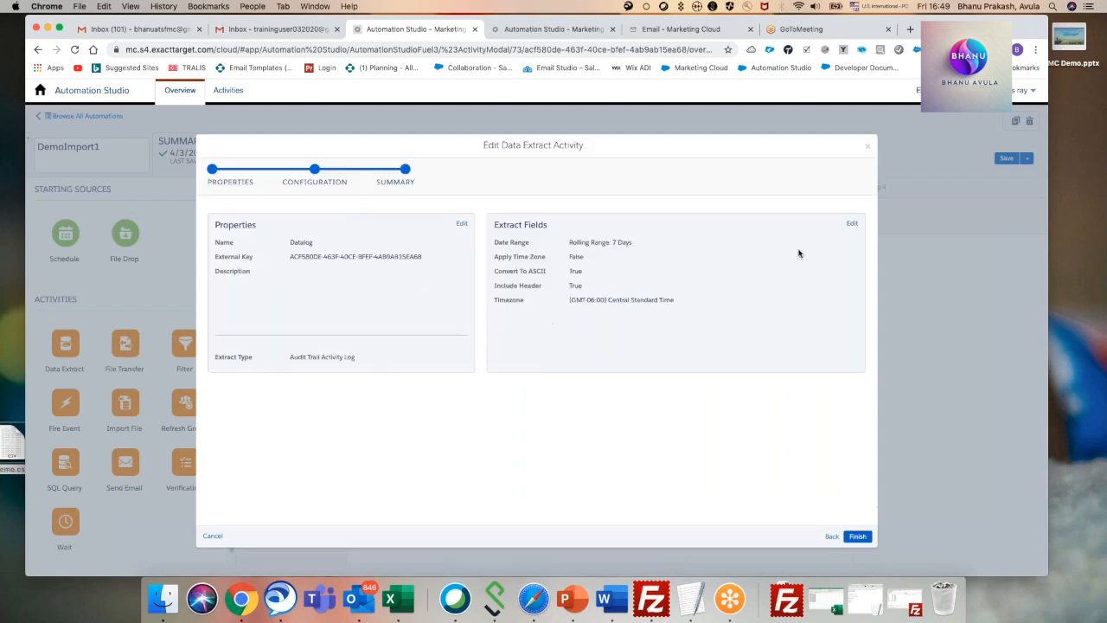
pyautogui.click(852, 224)
pyautogui.click(692, 265)
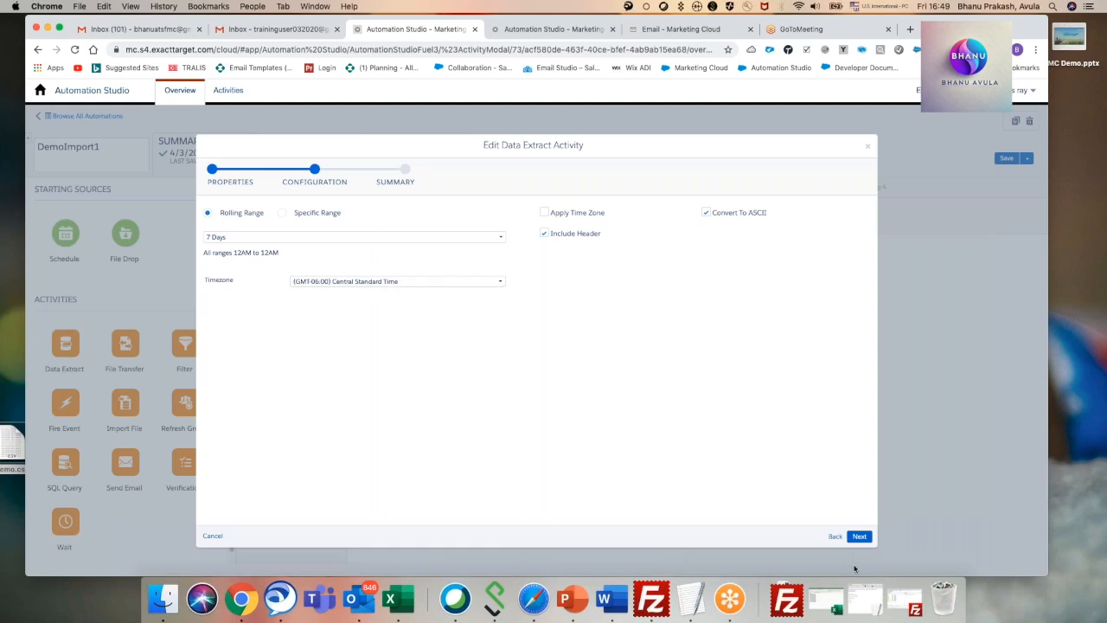
pyautogui.click(858, 537)
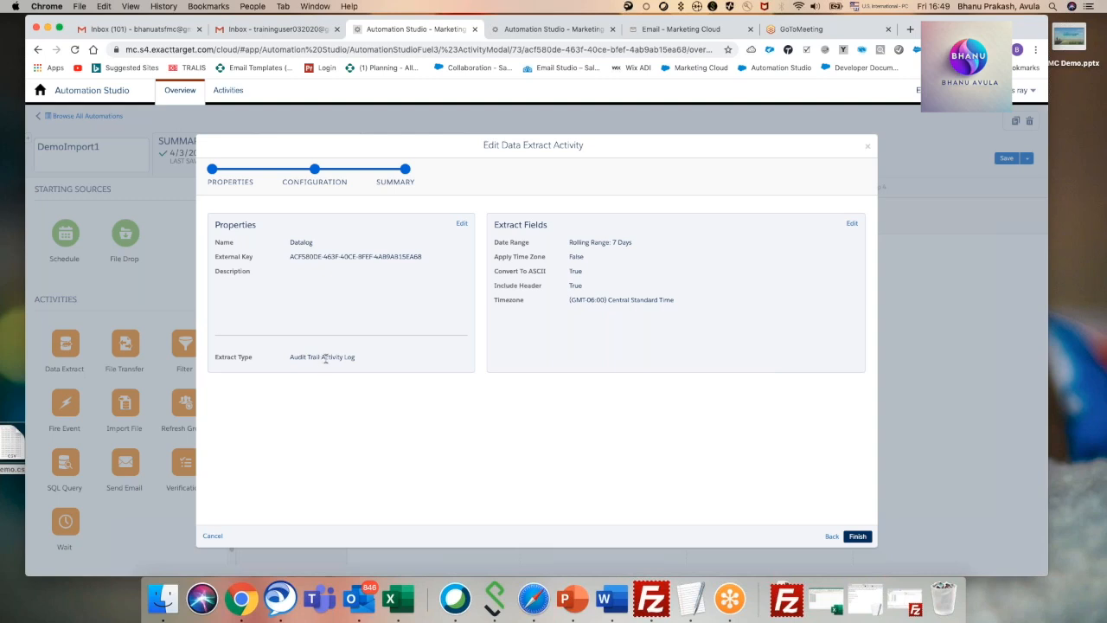
pyautogui.click(868, 152)
pyautogui.click(921, 198)
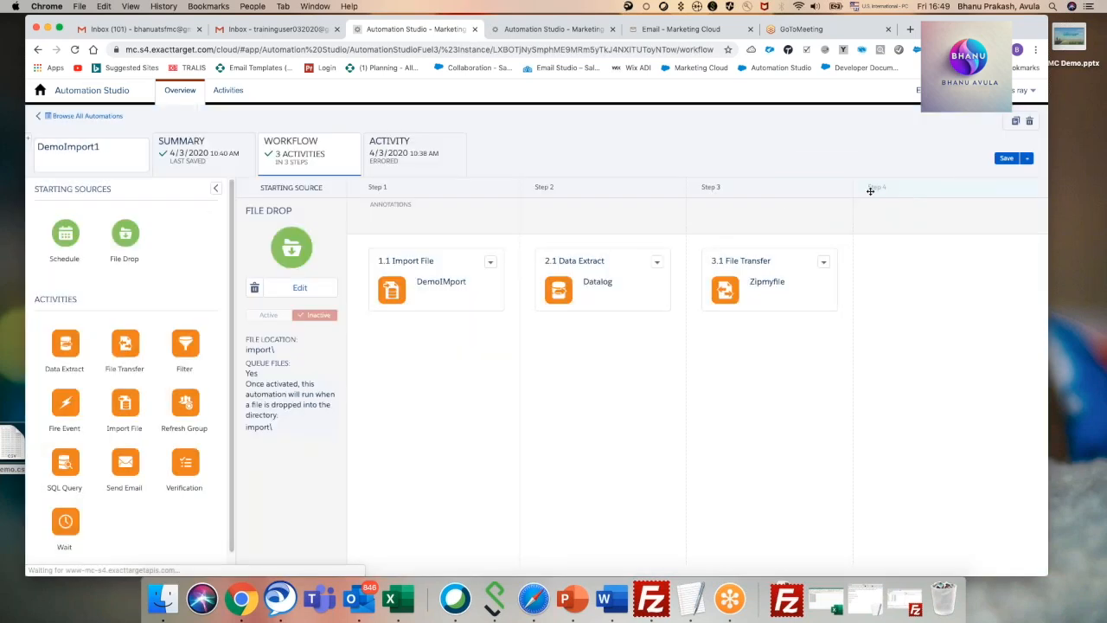
pyautogui.click(650, 597)
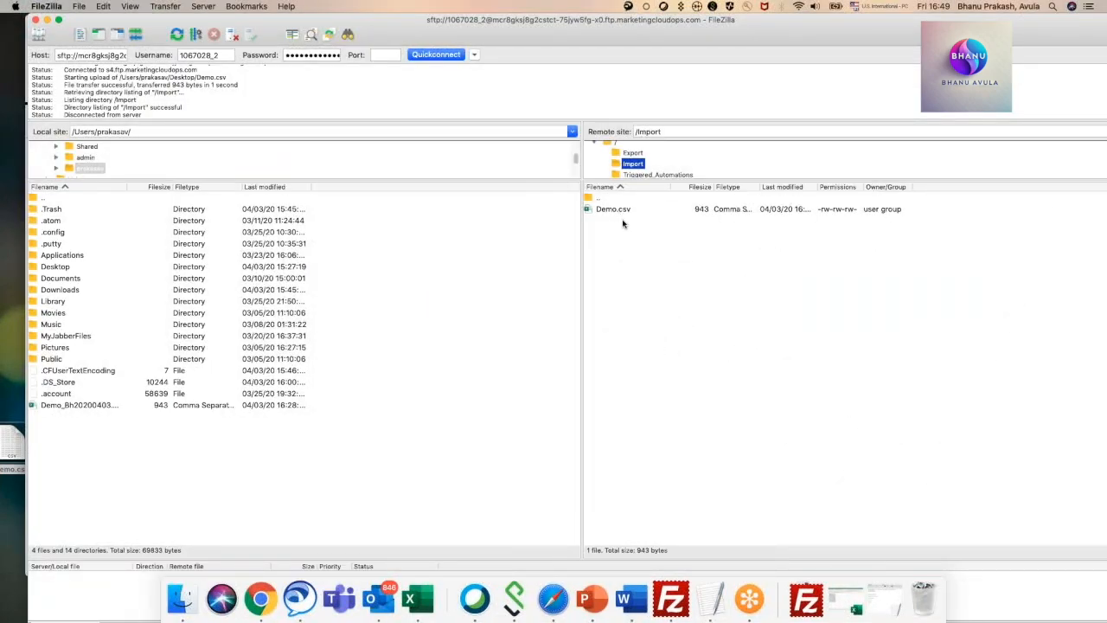
pyautogui.click(46, 19)
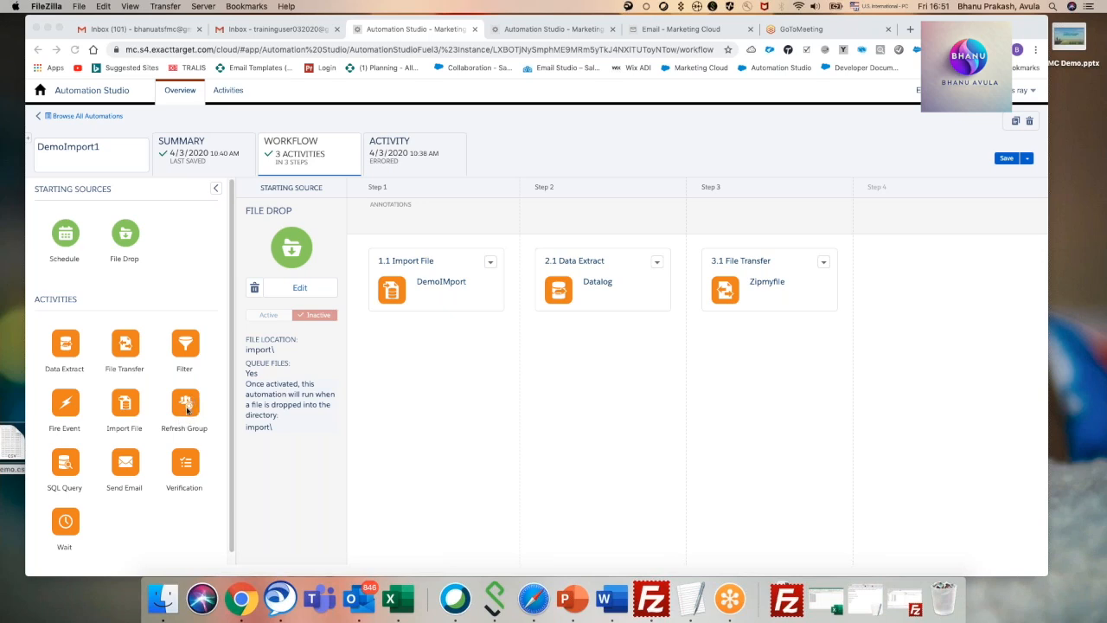
# Add a Fire Event activity as step 4 and assign it the Demo_CAK data extension from My trainings.
pyautogui.click(65, 408)
pyautogui.moveTo(76, 402); pyautogui.dragTo(908, 264)
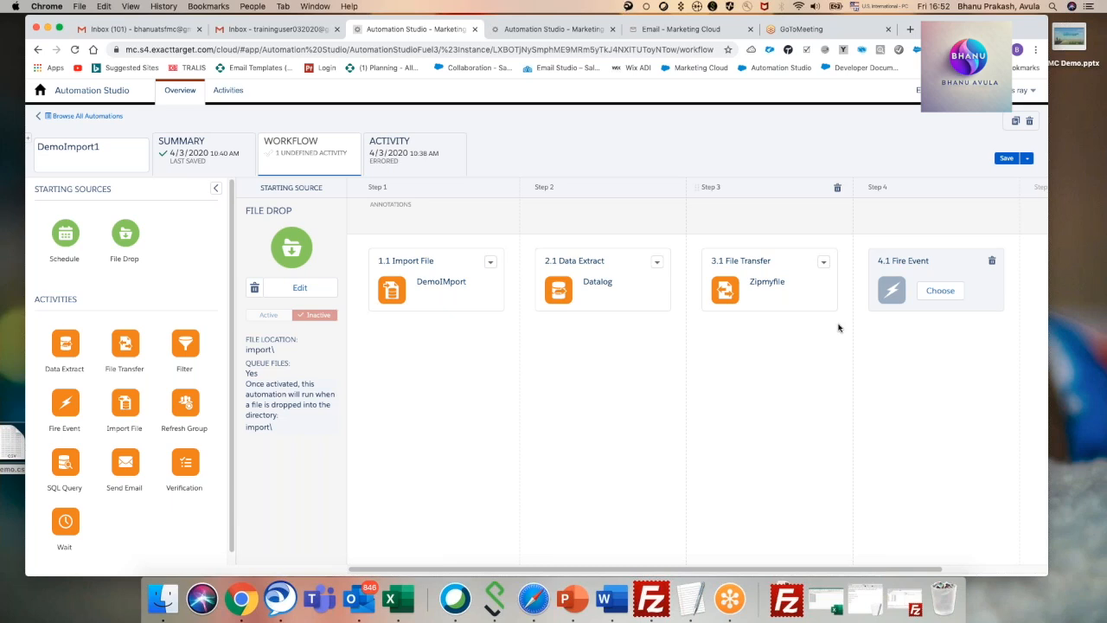
pyautogui.click(939, 290)
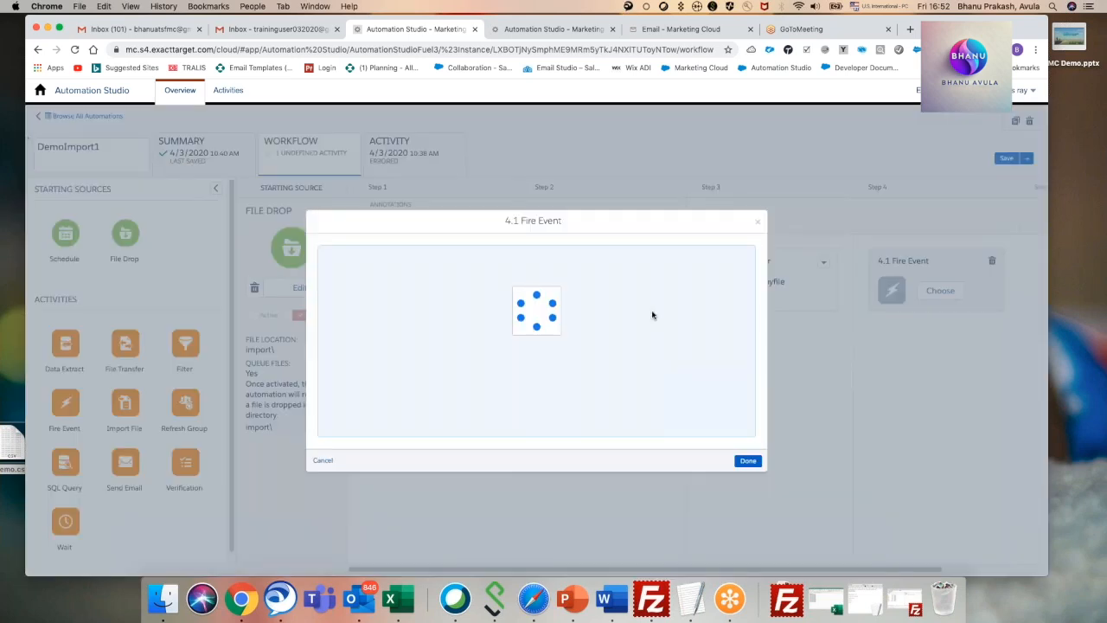
pyautogui.click(343, 267)
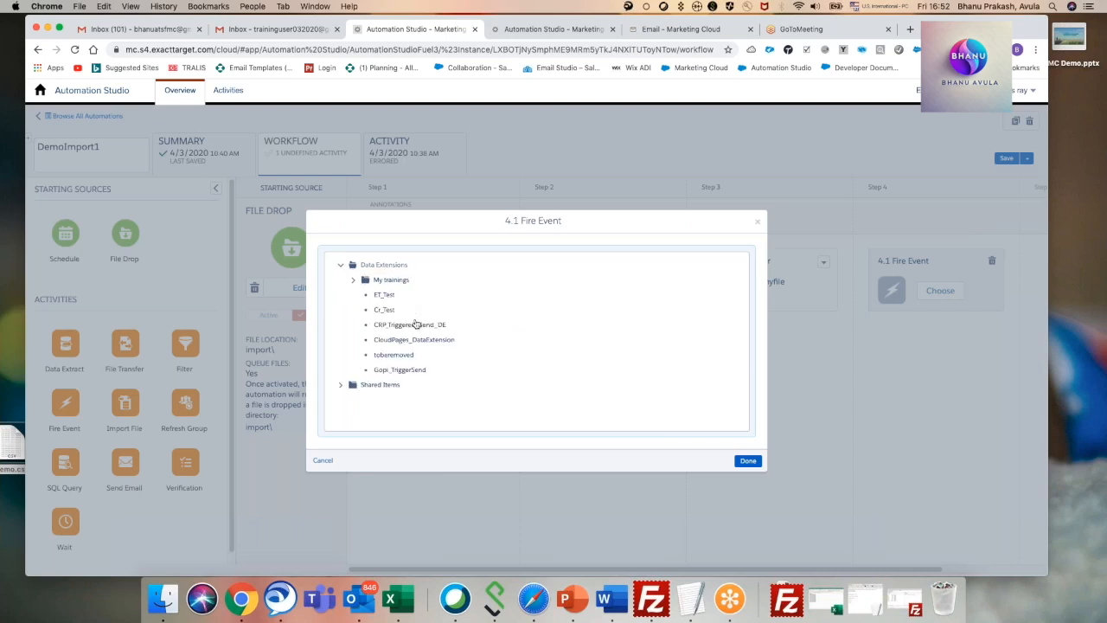
pyautogui.click(355, 281)
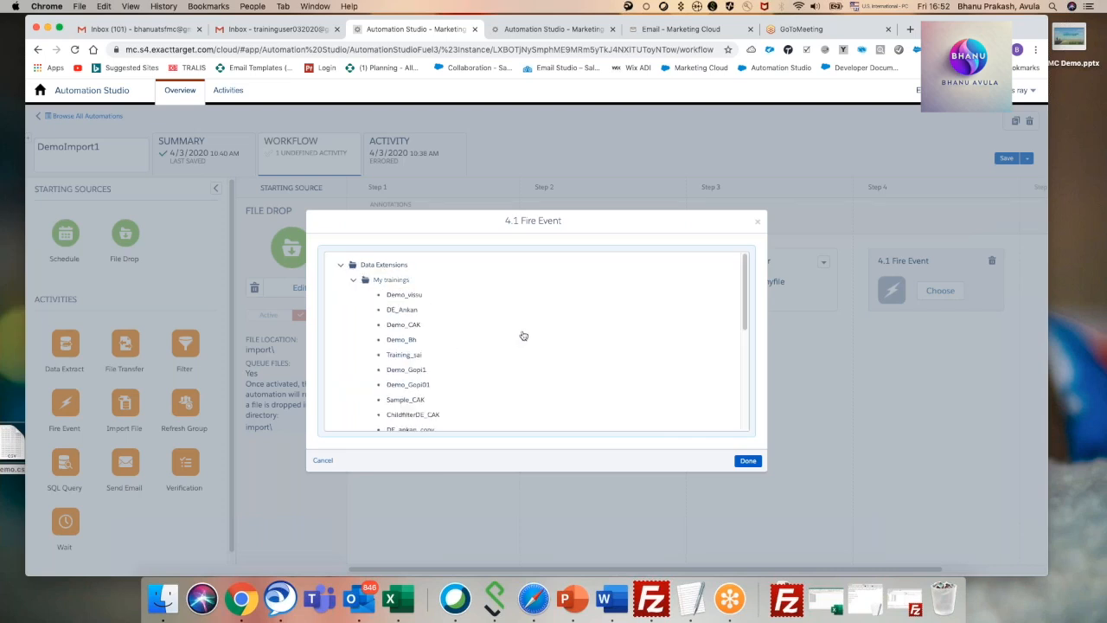
pyautogui.click(412, 329)
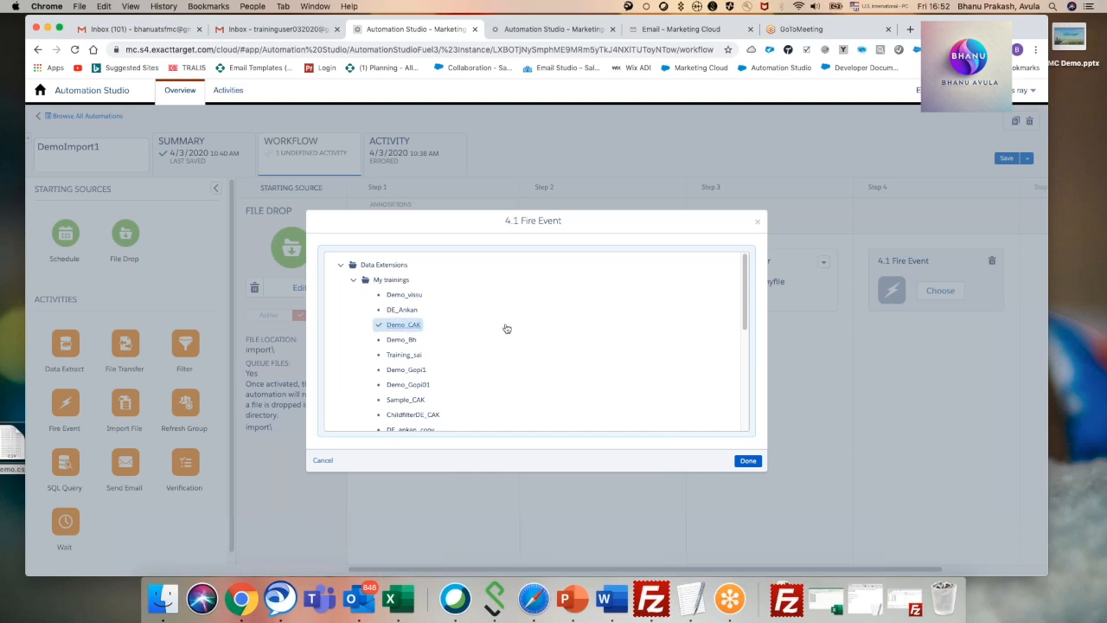
pyautogui.click(748, 460)
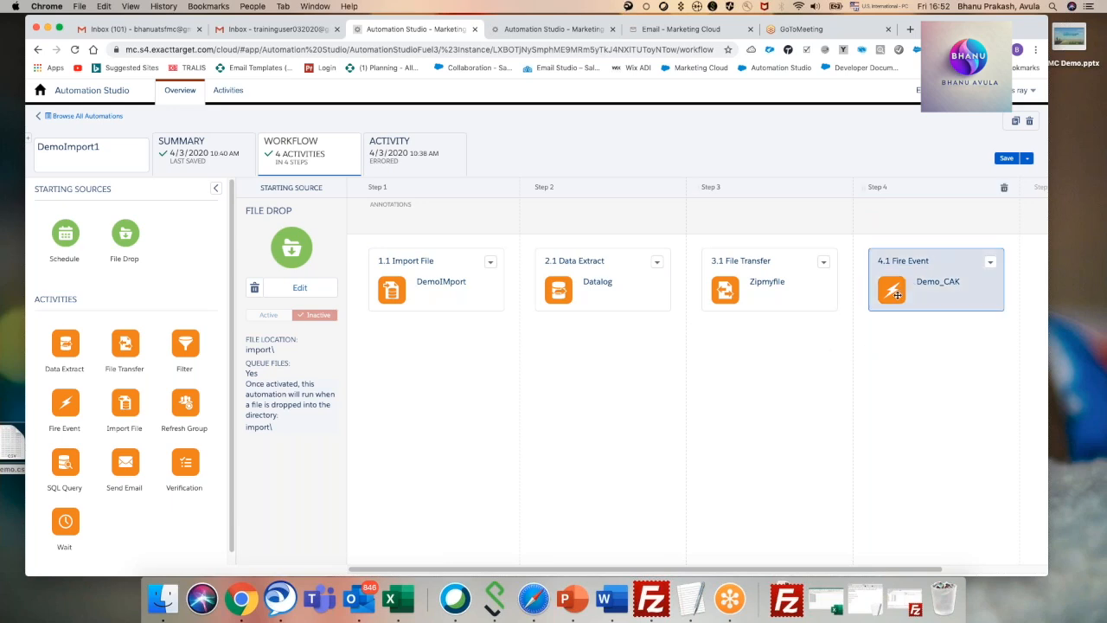
# Open Journey Builder in the browser's second Automation Studio tab, leaving the DemoImport1 workflow open.
pyautogui.click(542, 33)
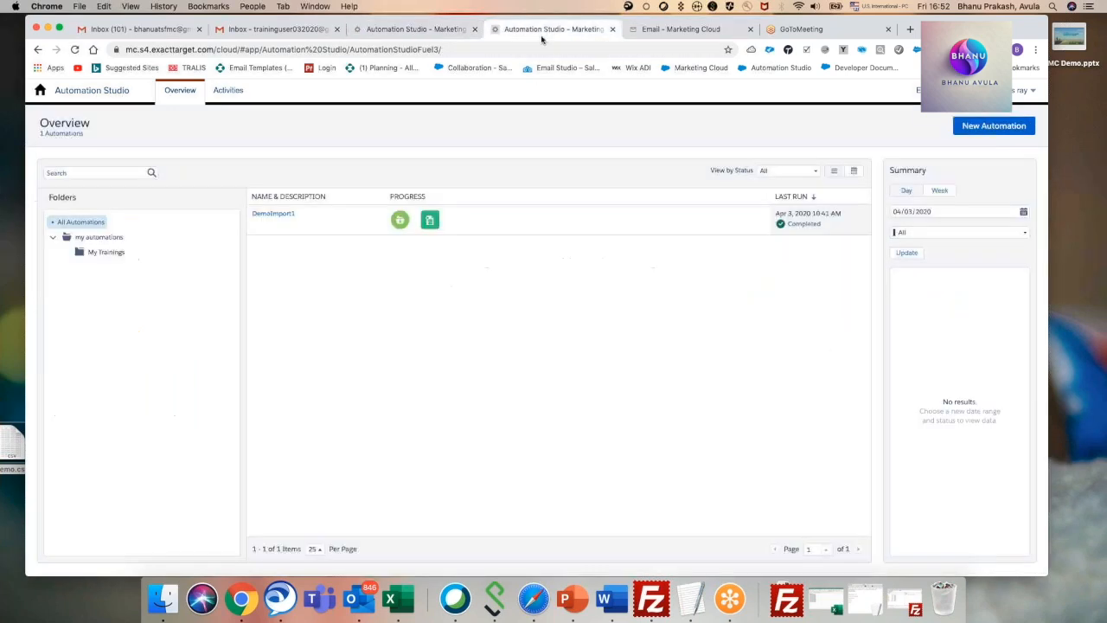
pyautogui.click(41, 91)
pyautogui.moveTo(299, 155)
pyautogui.click(308, 206)
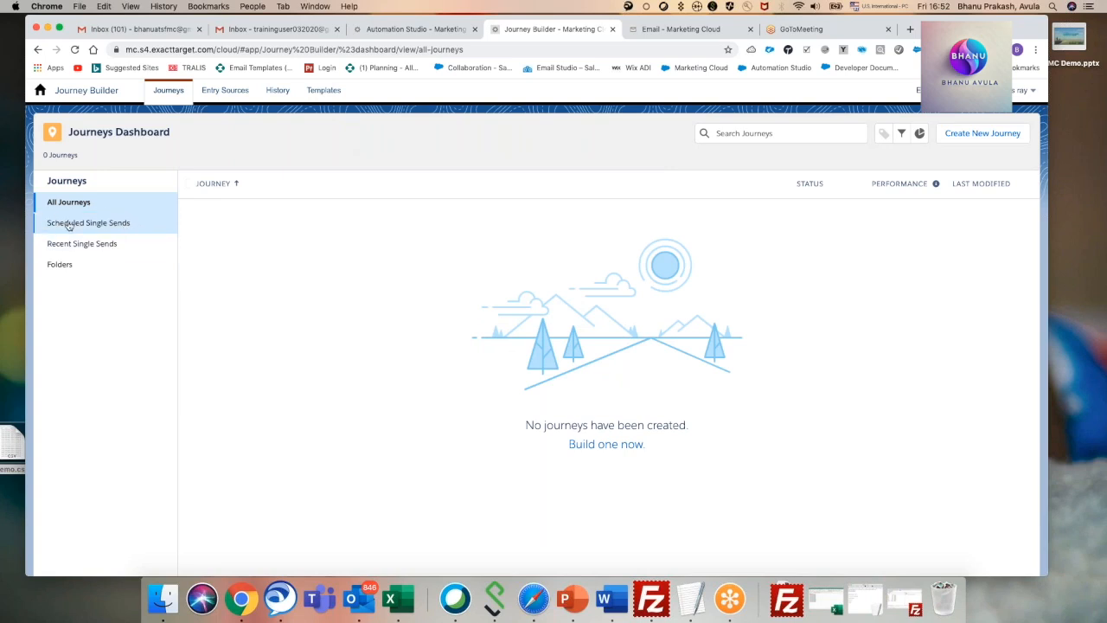
# Try starting a single send email journey, and abandon it for the journeys dashboard.
pyautogui.click(117, 227)
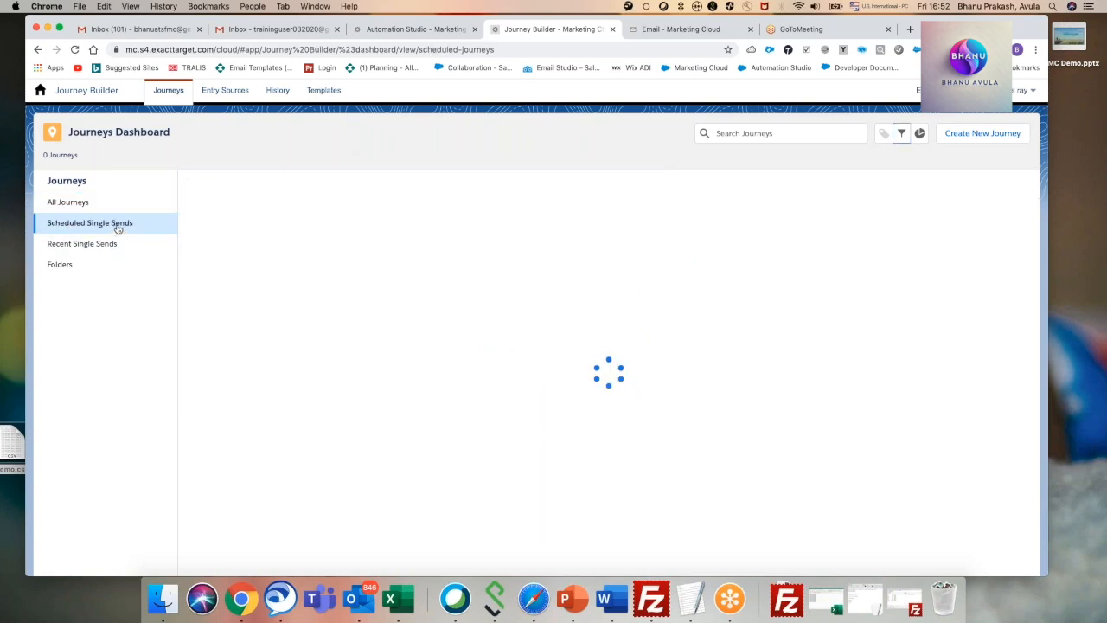
pyautogui.click(992, 135)
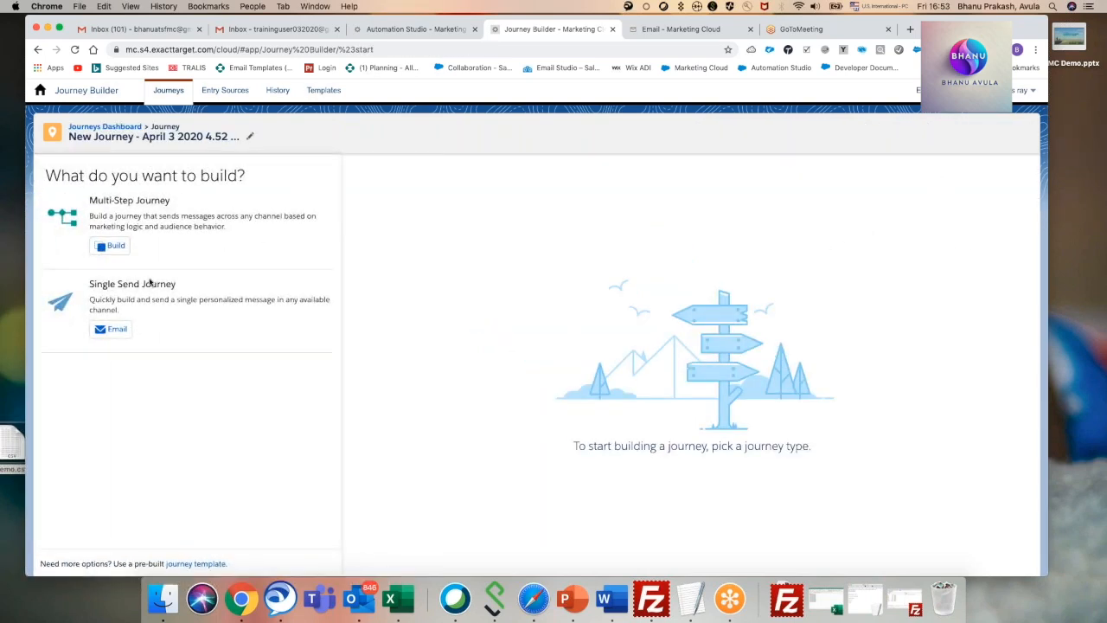
pyautogui.click(116, 328)
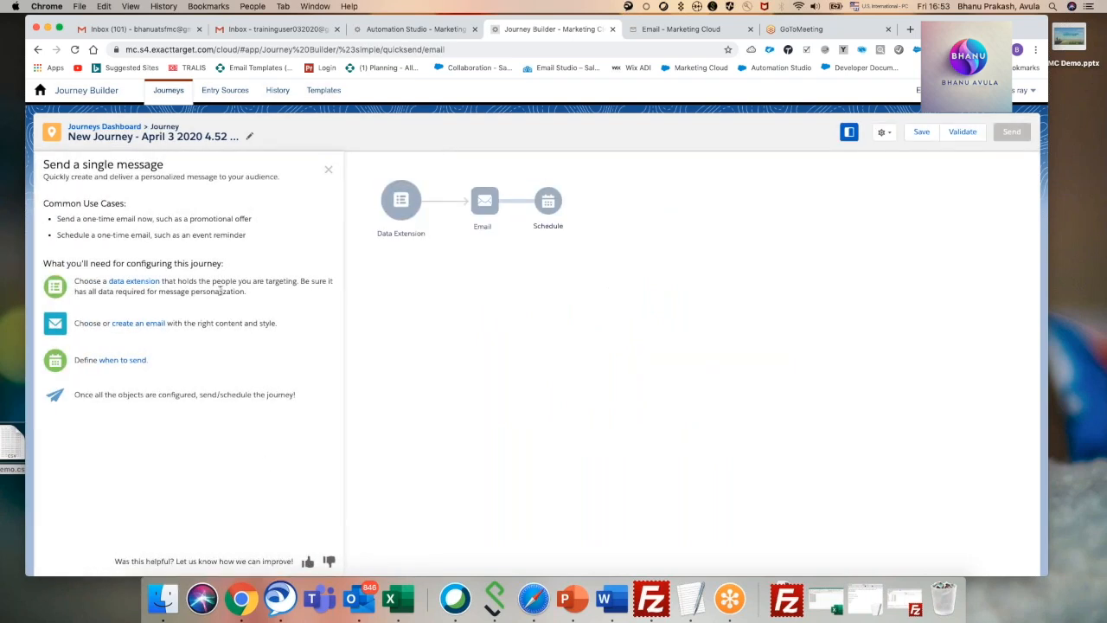
pyautogui.click(329, 168)
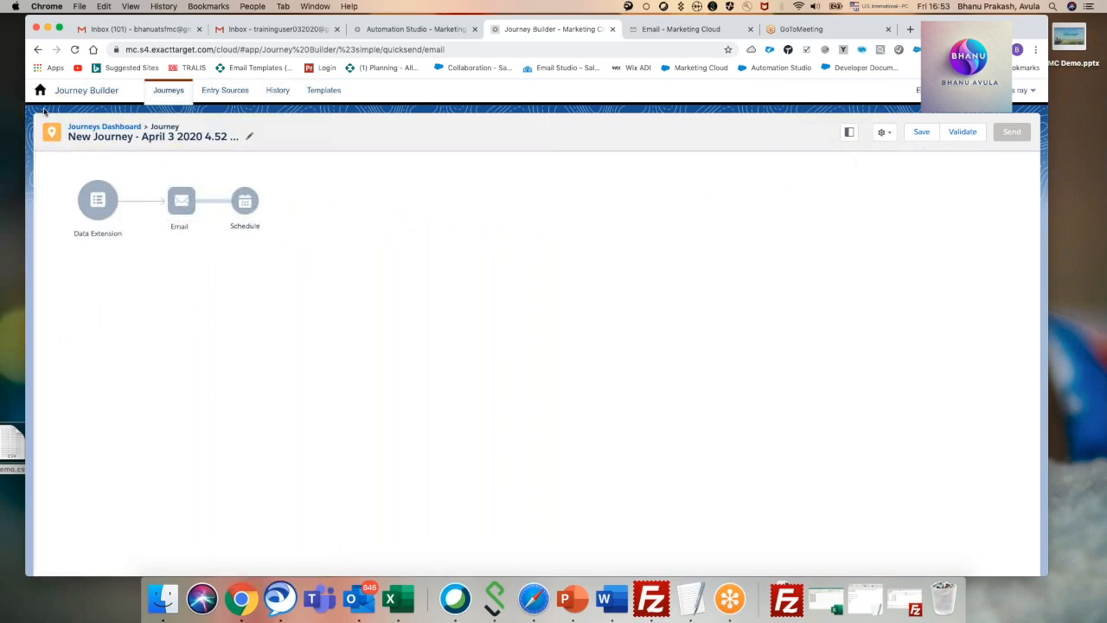
pyautogui.click(184, 92)
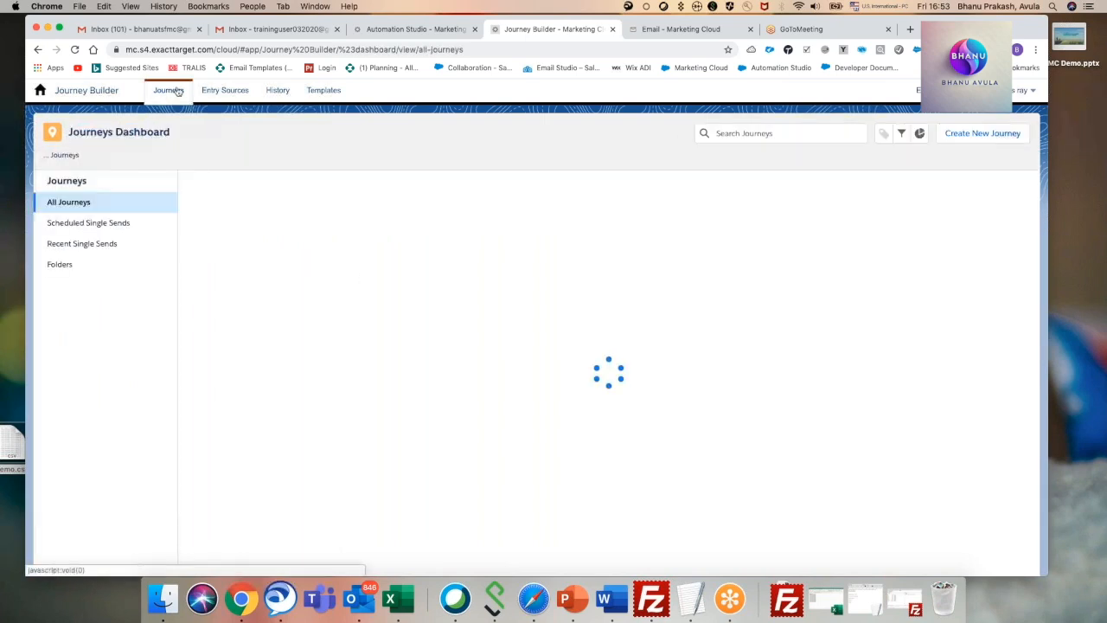
# Create a new multi-step journey from the journeys dashboard.
pyautogui.click(100, 225)
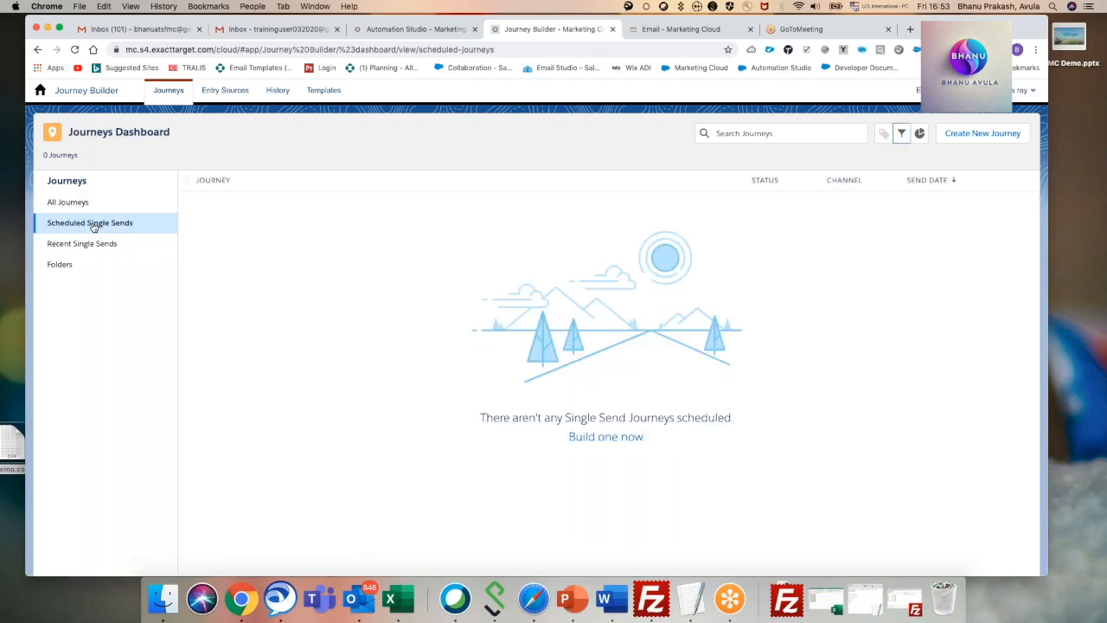
pyautogui.click(986, 135)
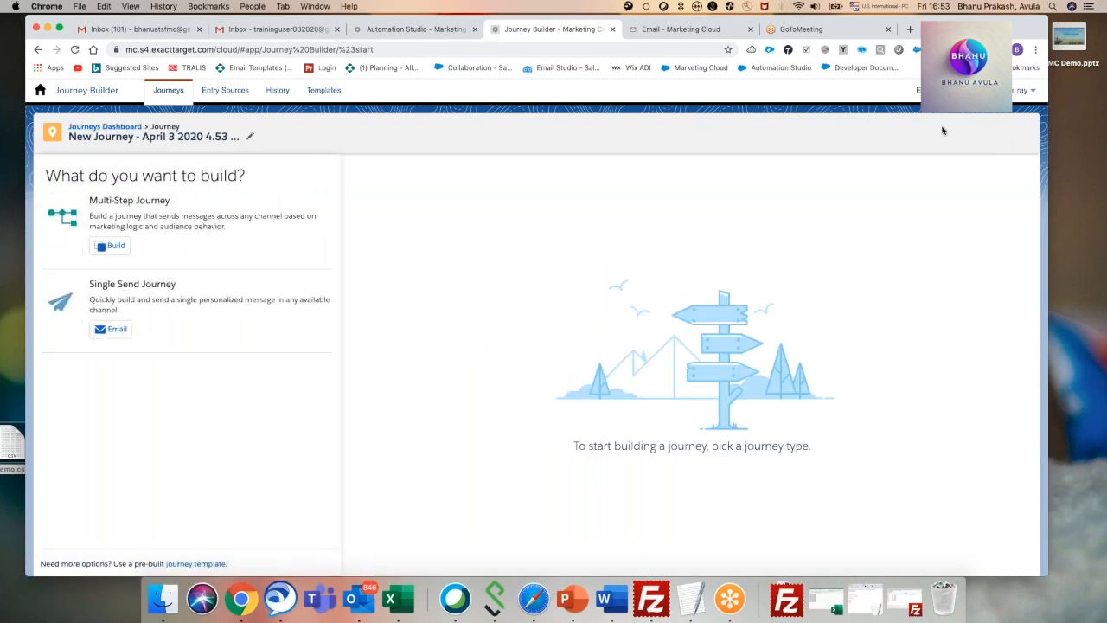
pyautogui.click(116, 246)
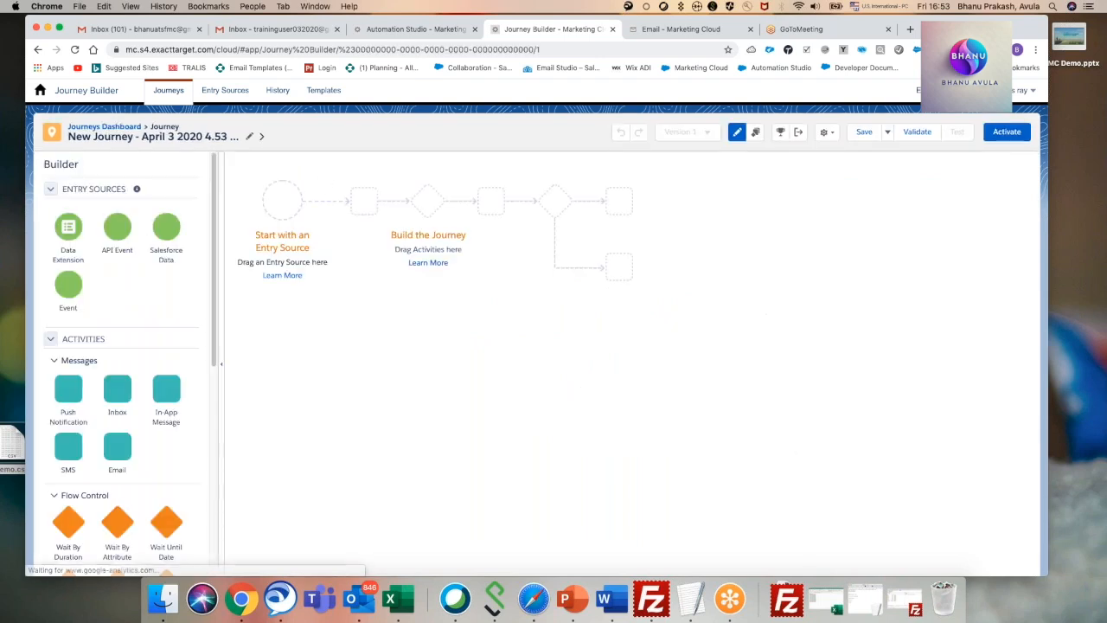
# Build the journey with an Event entry source, an Email activity and a Push Notification activity, each message followed by a 1-day wait.
pyautogui.moveTo(61, 294); pyautogui.dragTo(278, 203)
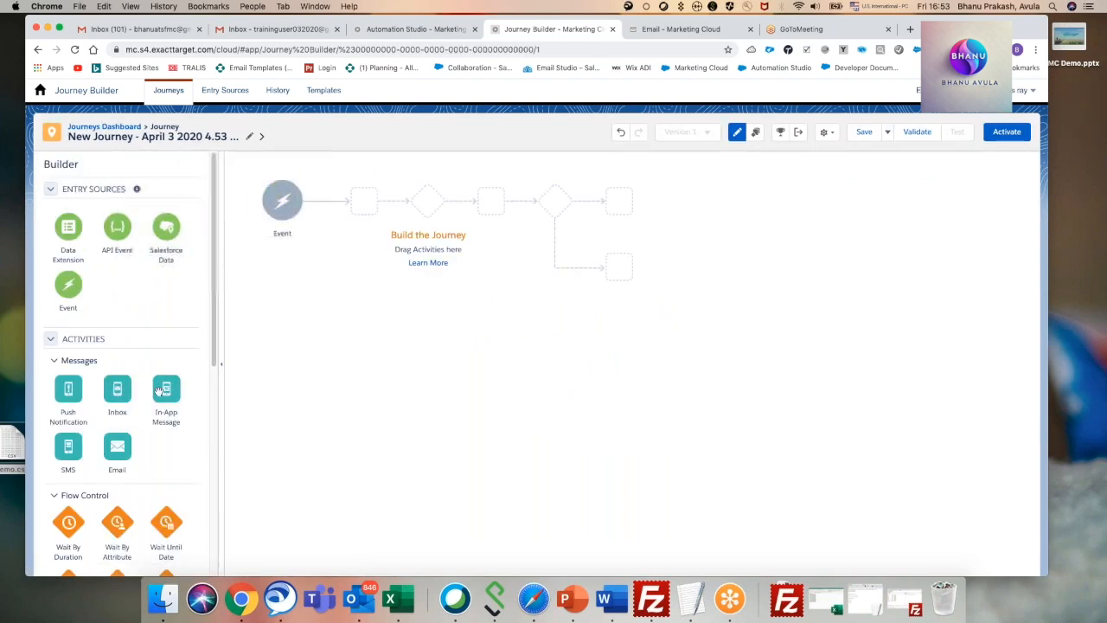
pyautogui.moveTo(119, 446); pyautogui.dragTo(348, 208)
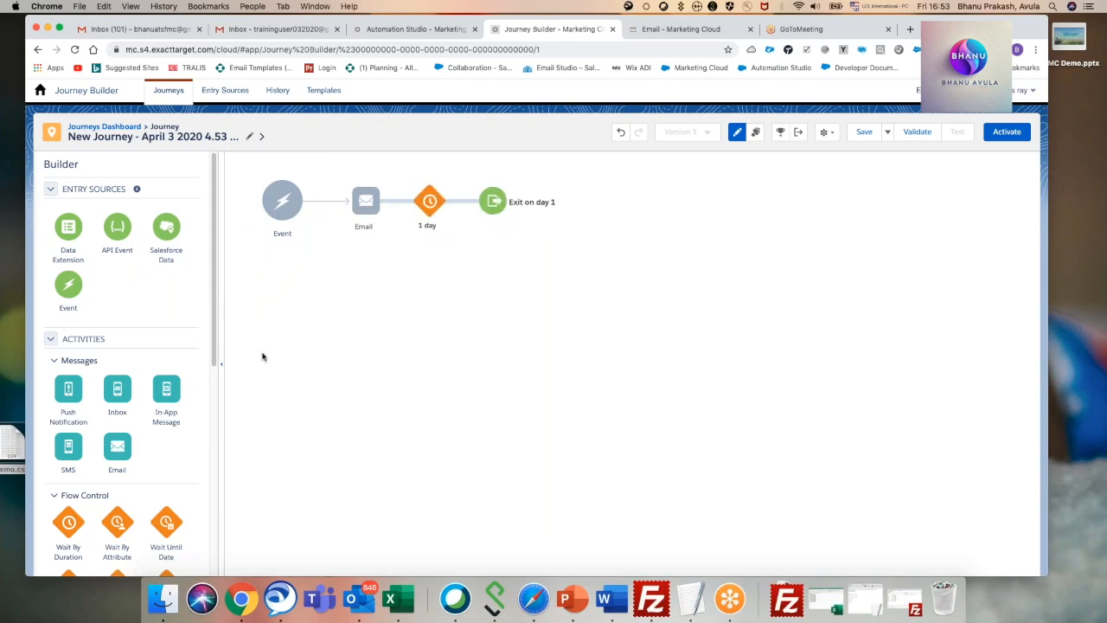
pyautogui.moveTo(69, 521); pyautogui.dragTo(405, 203)
pyautogui.moveTo(69, 396); pyautogui.dragTo(468, 202)
pyautogui.moveTo(275, 202)
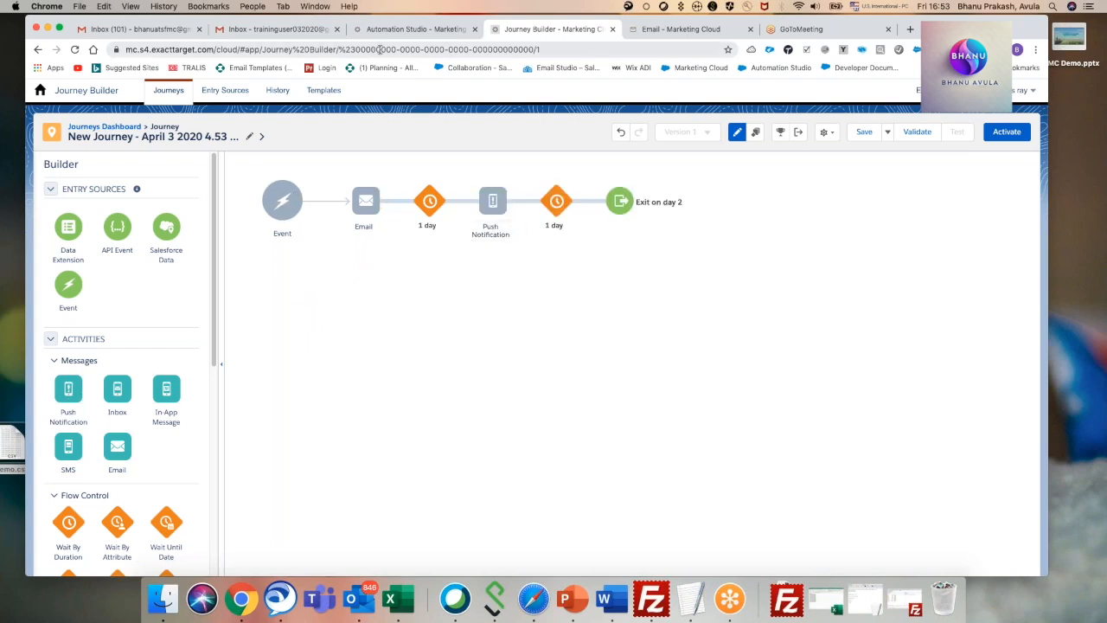
# Check the Fire Event activity in the DemoImport1 workflow, and choose Date Based Event as the journey's Event entry source.
pyautogui.click(408, 29)
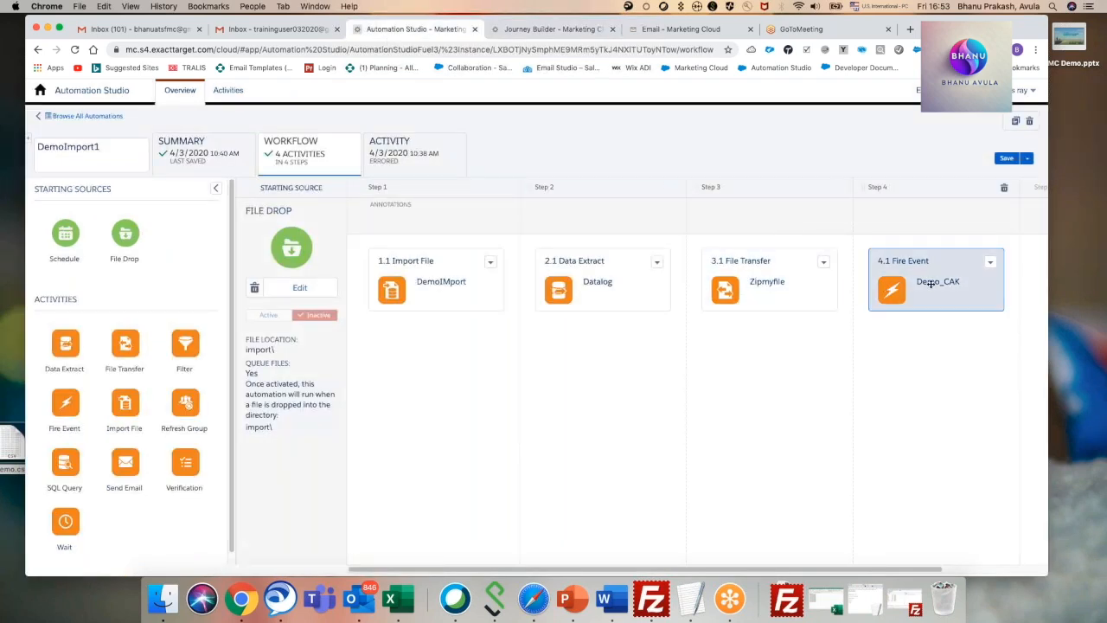
pyautogui.click(545, 29)
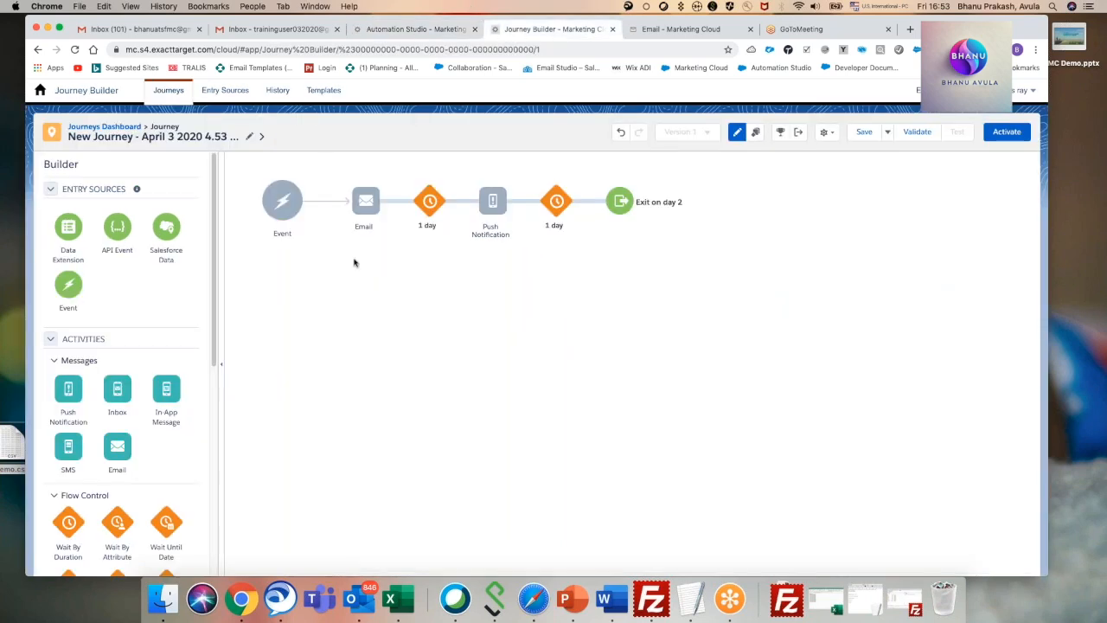
pyautogui.click(290, 213)
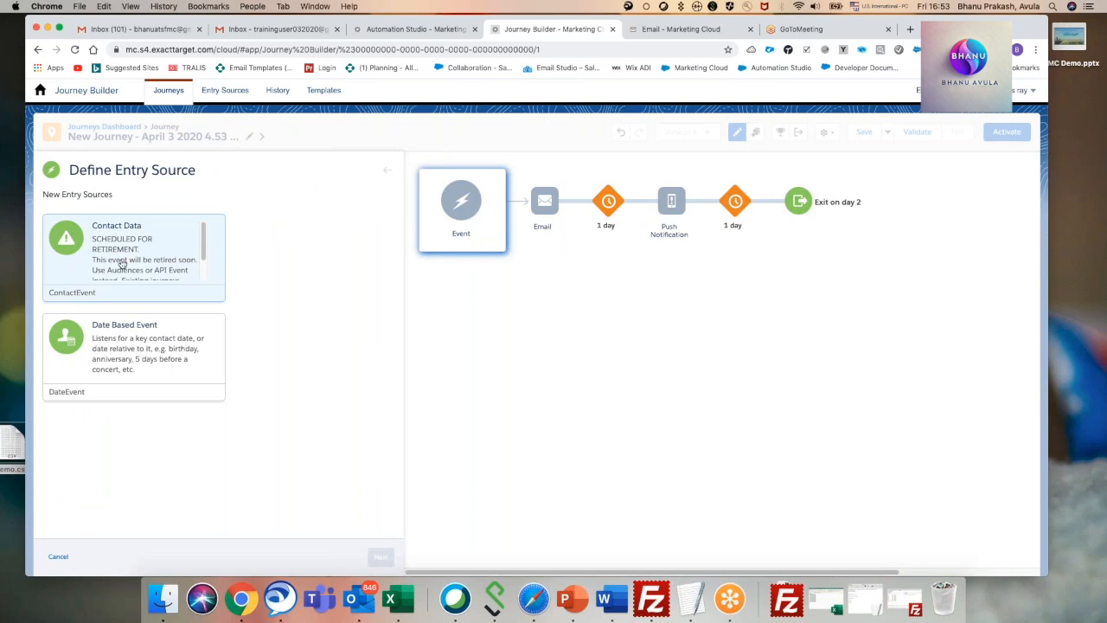
pyautogui.scroll(-2, 206, 246)
pyautogui.click(165, 338)
pyautogui.scroll(-2, 137, 284)
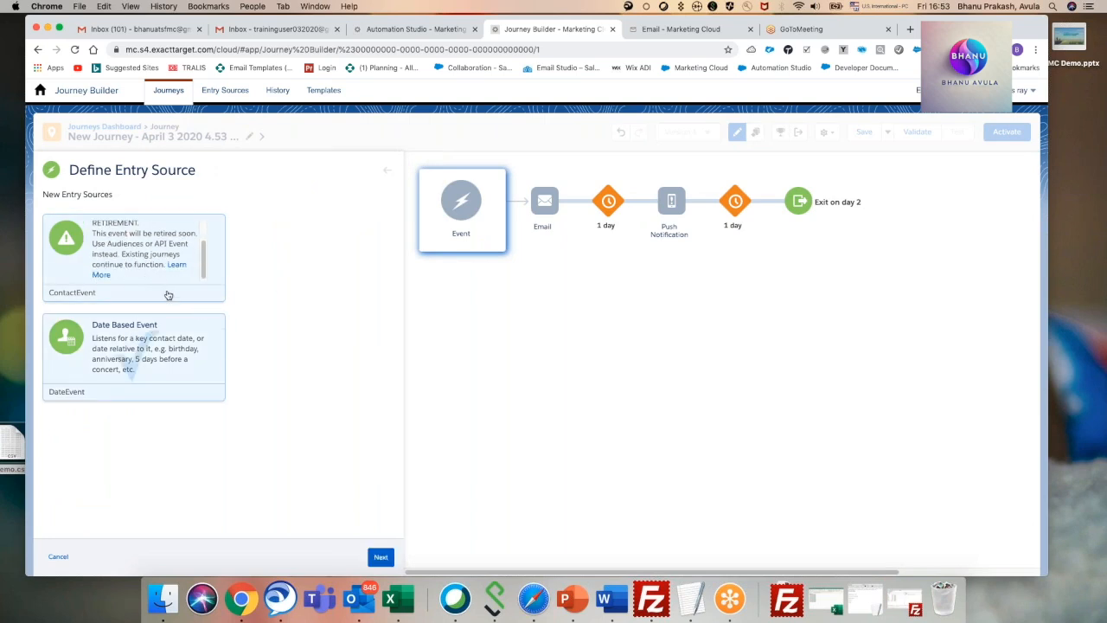
pyautogui.click(380, 554)
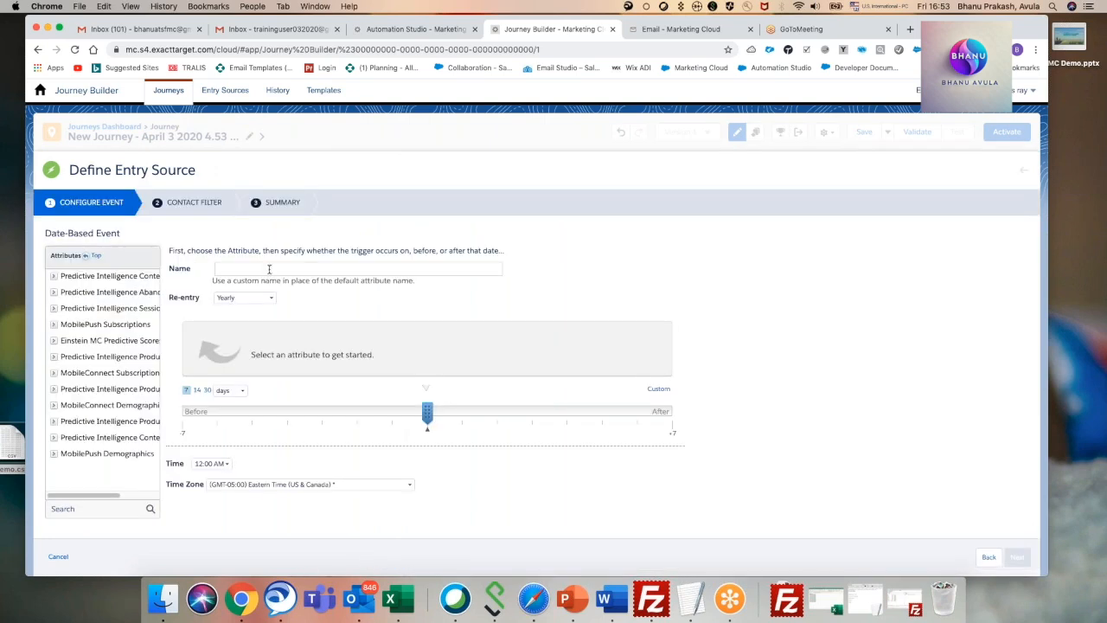
# Close the unfinished journey and delete the data extract, file transfer and Fire Event steps from the DemoImport1 automation workflow.
pyautogui.click(612, 29)
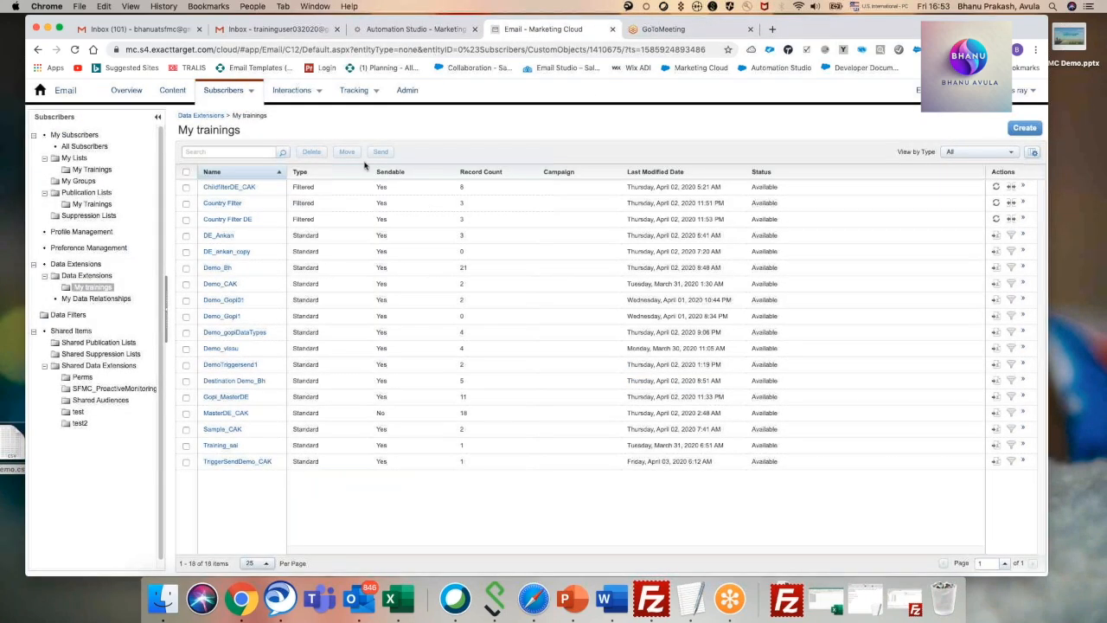
pyautogui.click(411, 28)
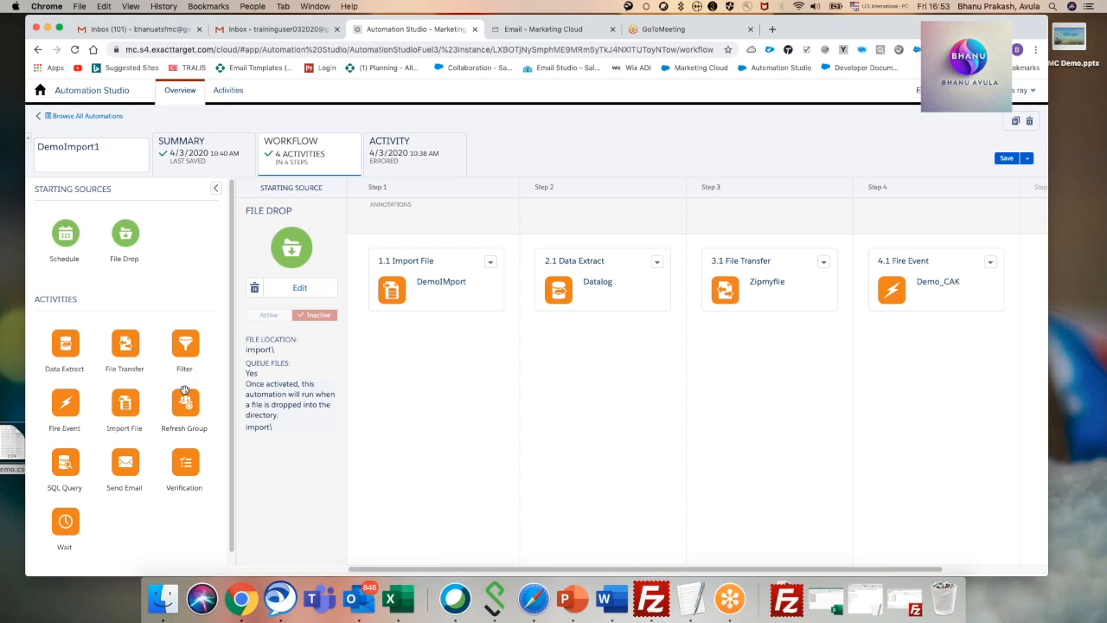
pyautogui.click(671, 190)
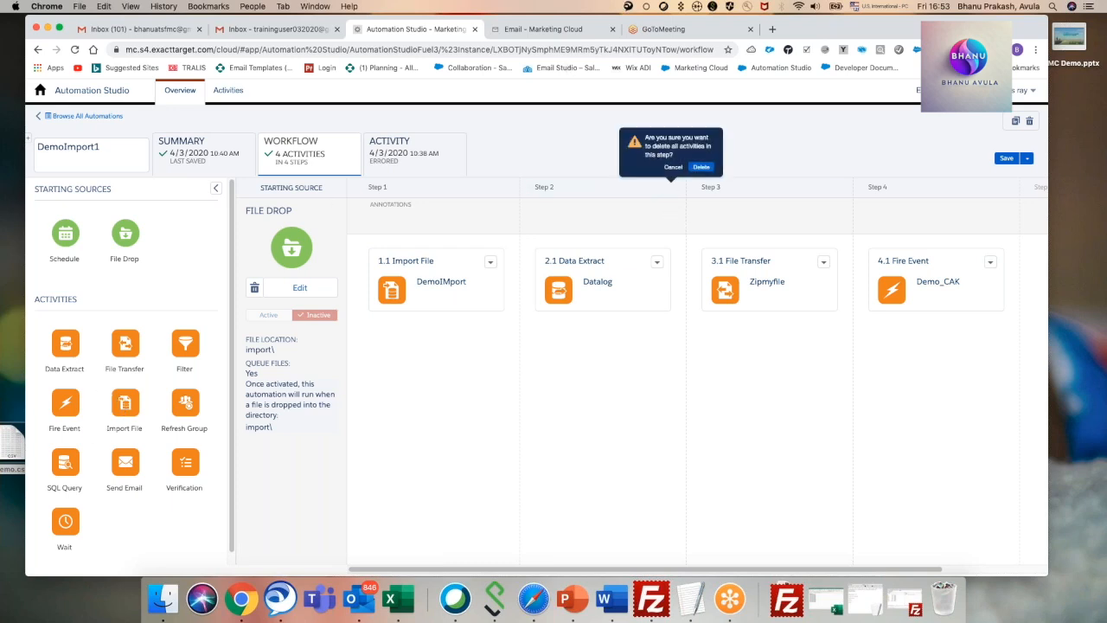
pyautogui.click(700, 168)
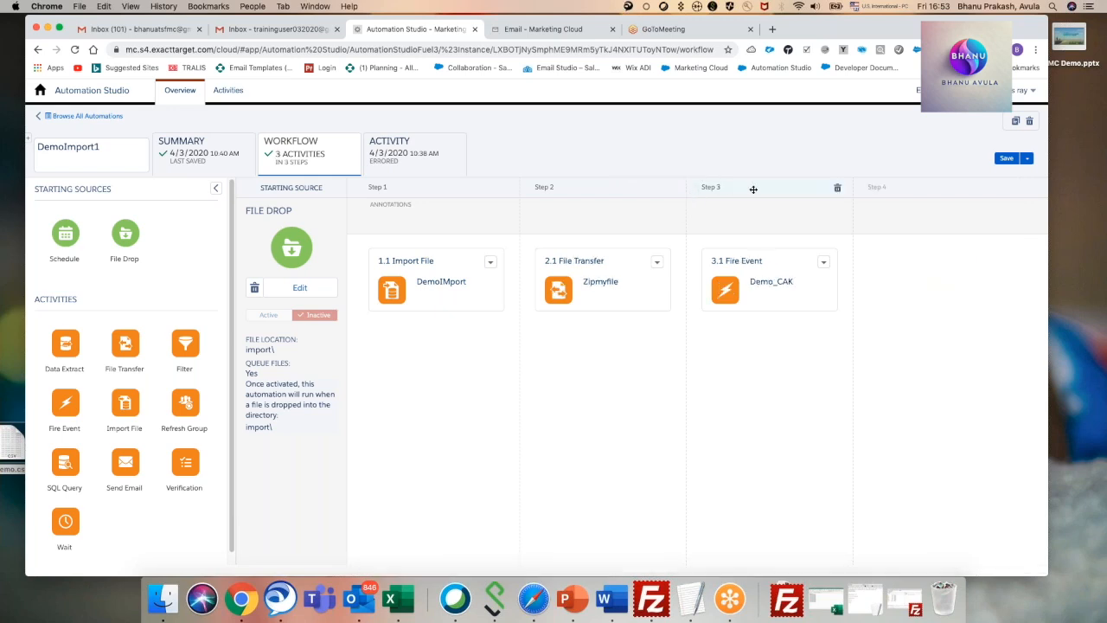
pyautogui.click(837, 190)
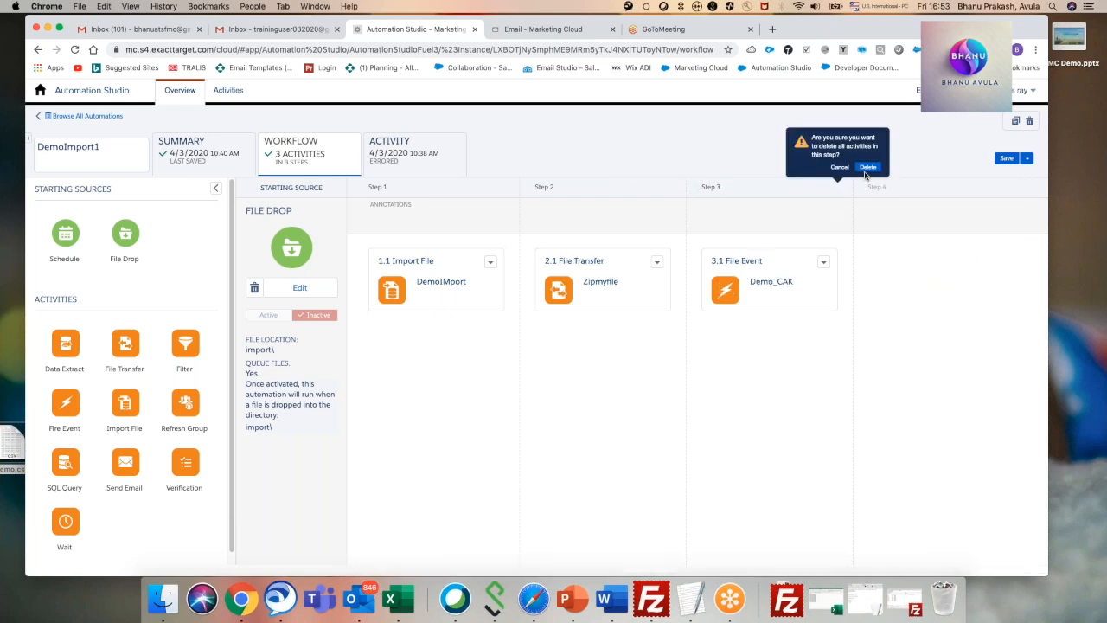
pyautogui.click(868, 168)
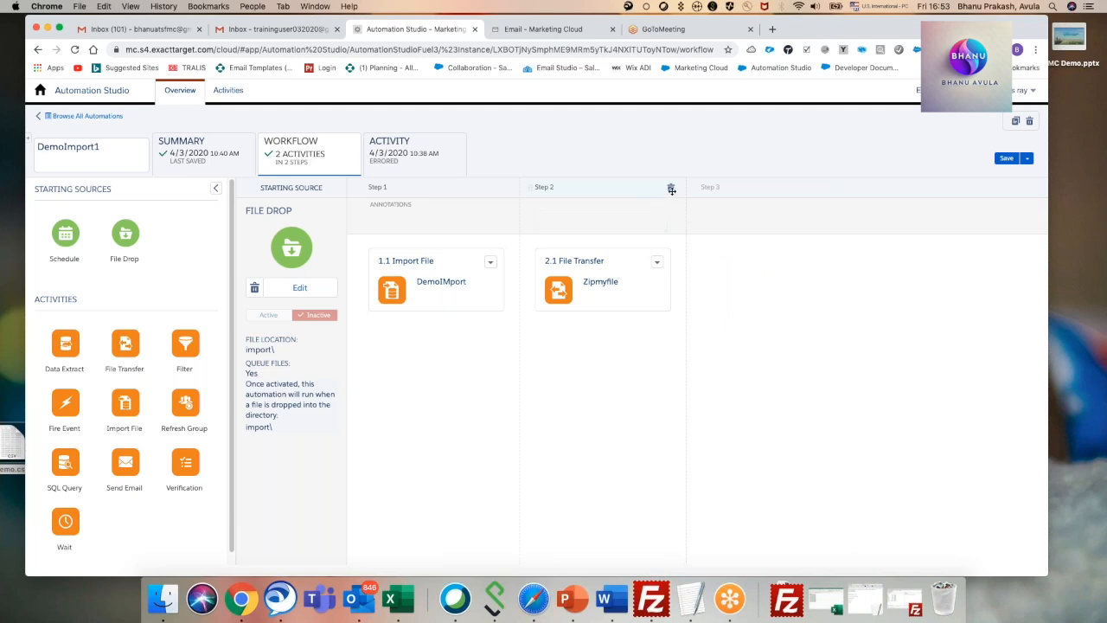
pyautogui.click(671, 190)
pyautogui.click(701, 168)
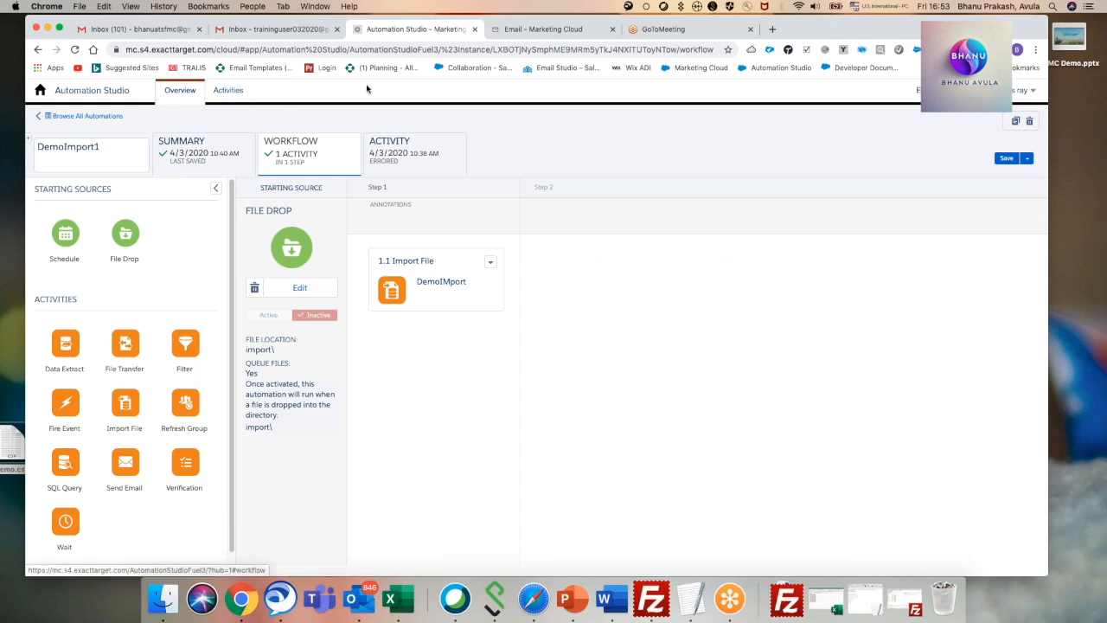
# Clear all records from the Demo_Bh data extension in Email Studio.
pyautogui.click(533, 31)
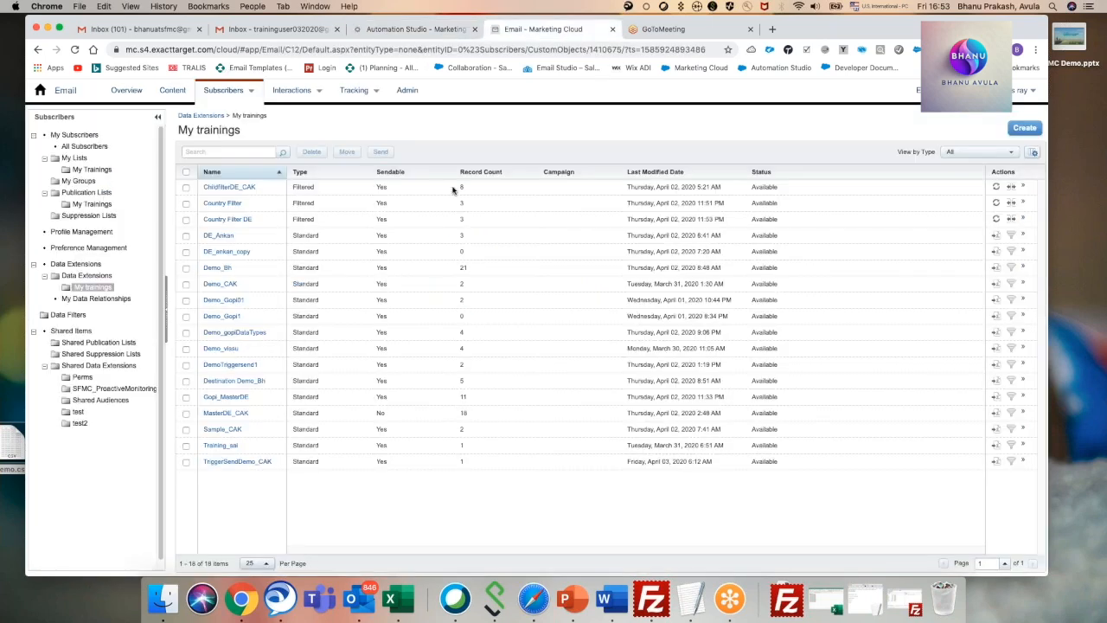
pyautogui.click(218, 270)
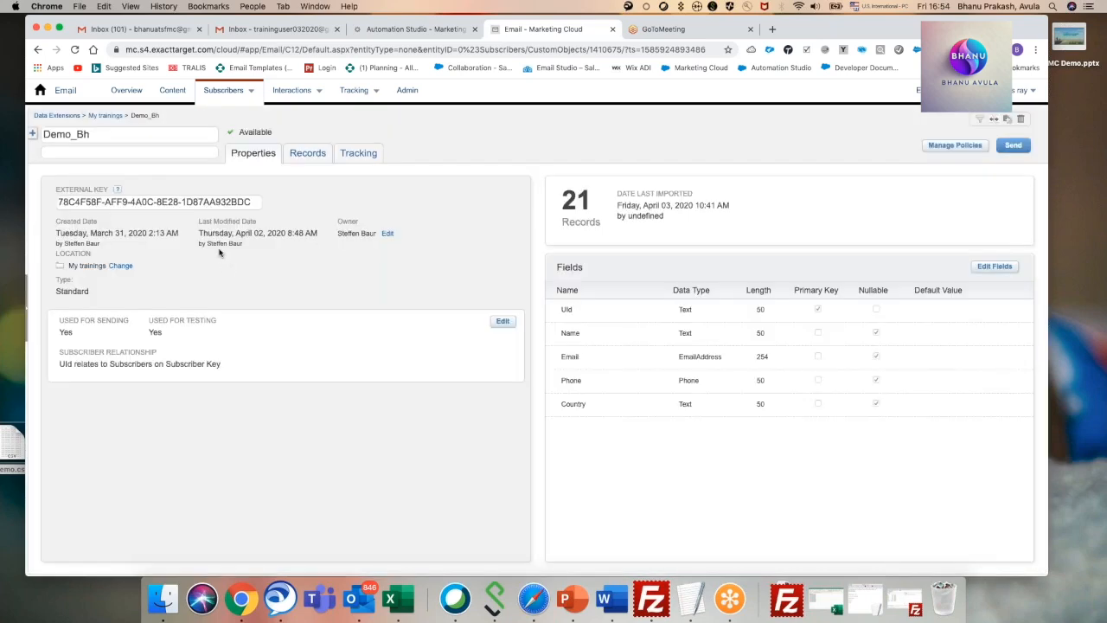
pyautogui.click(323, 156)
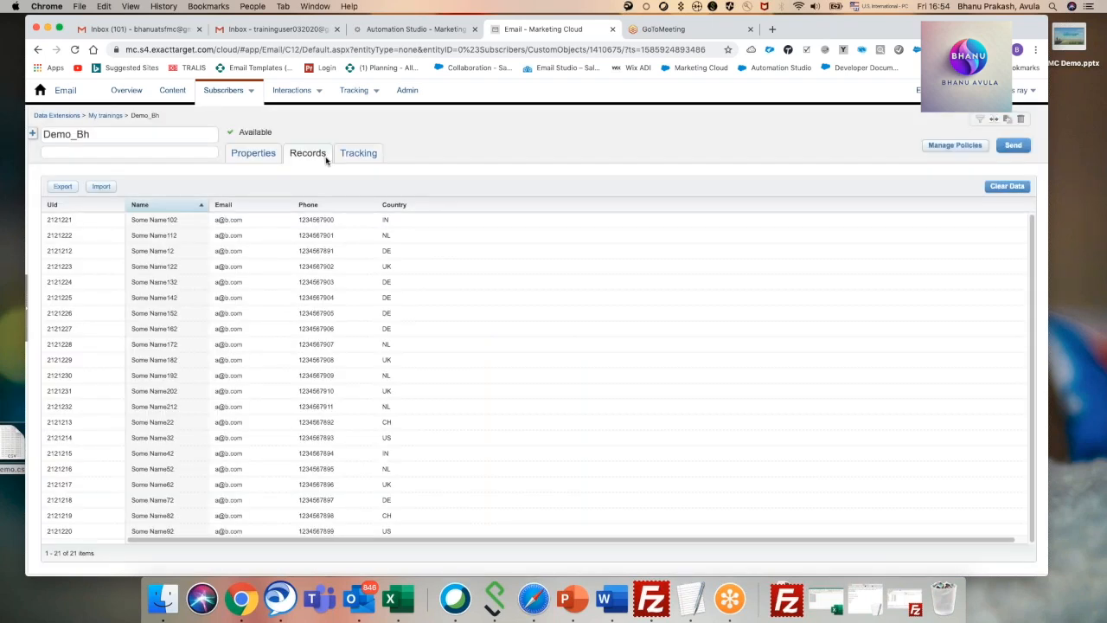
pyautogui.click(1006, 186)
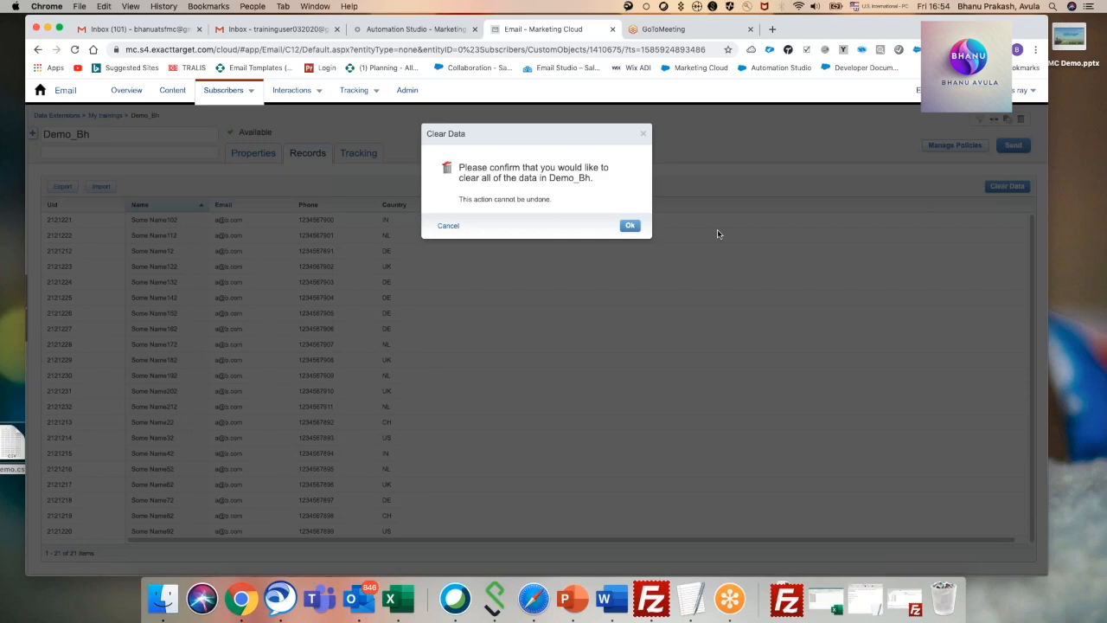
pyautogui.click(630, 226)
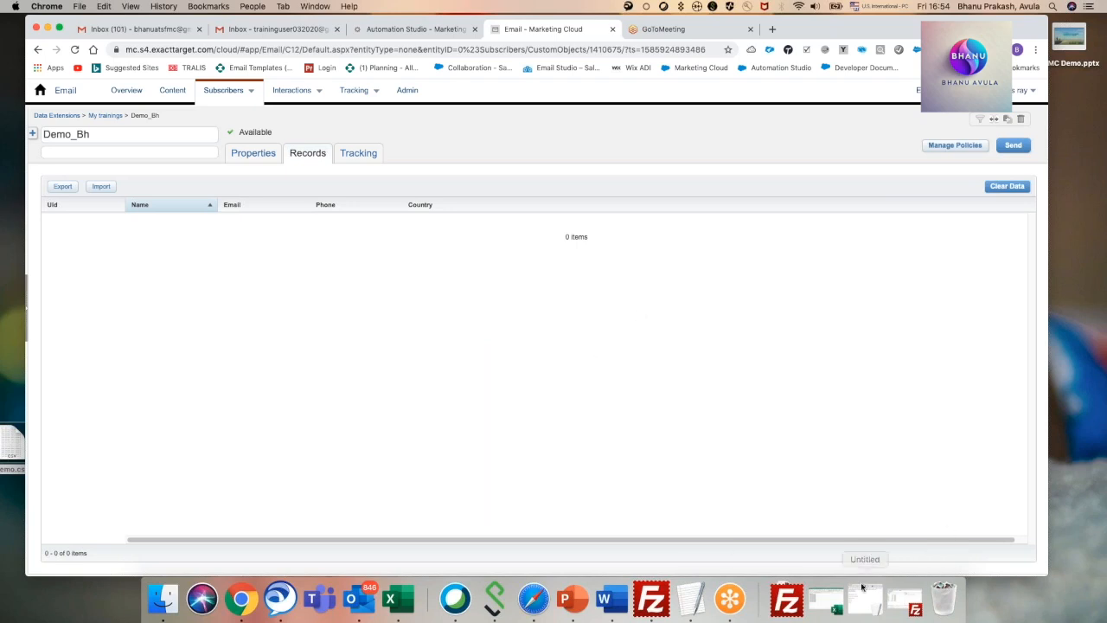
# Open Demo.csv from the desktop in Microsoft Excel and widen column A to fit the record text.
pyautogui.rightClick(15, 449)
pyautogui.moveTo(46, 329)
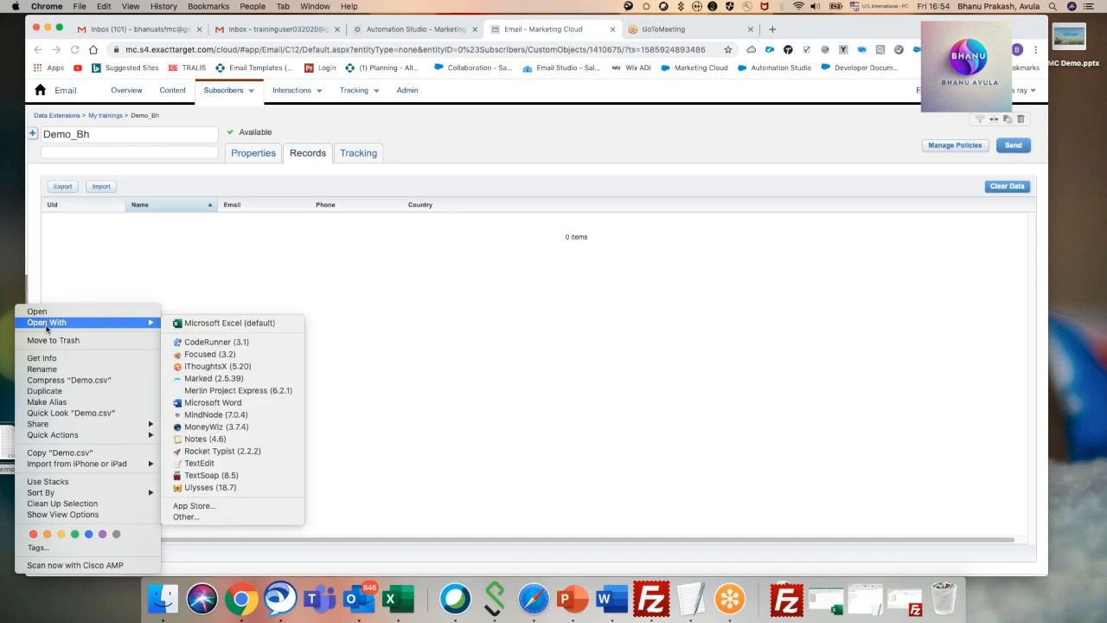
pyautogui.click(217, 324)
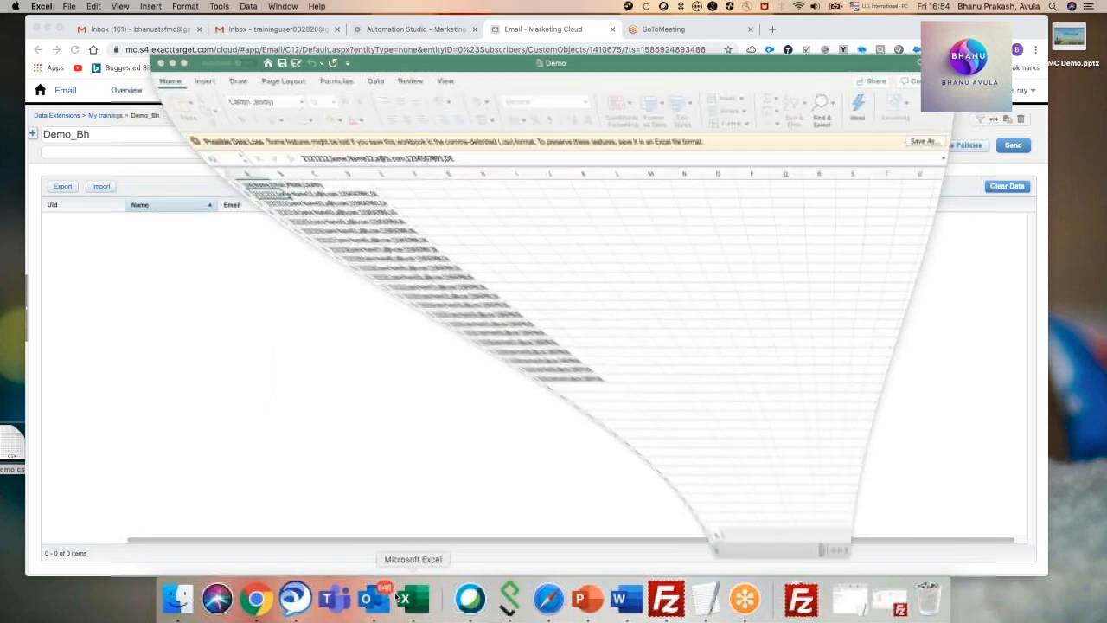
pyautogui.moveTo(200, 174); pyautogui.dragTo(398, 174)
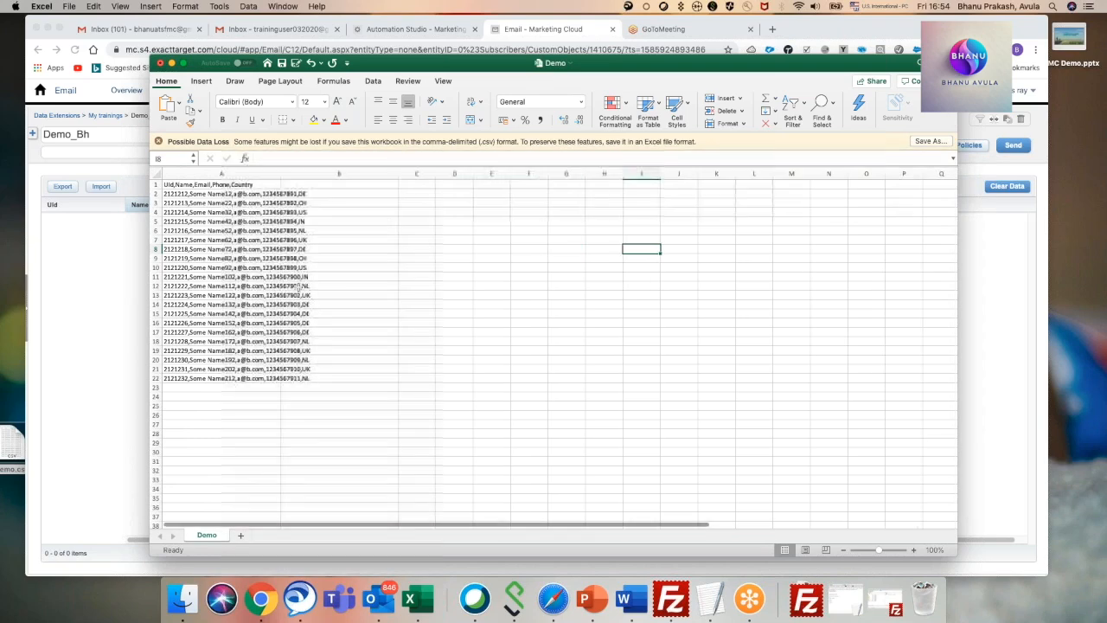
pyautogui.moveTo(282, 173); pyautogui.dragTo(372, 174)
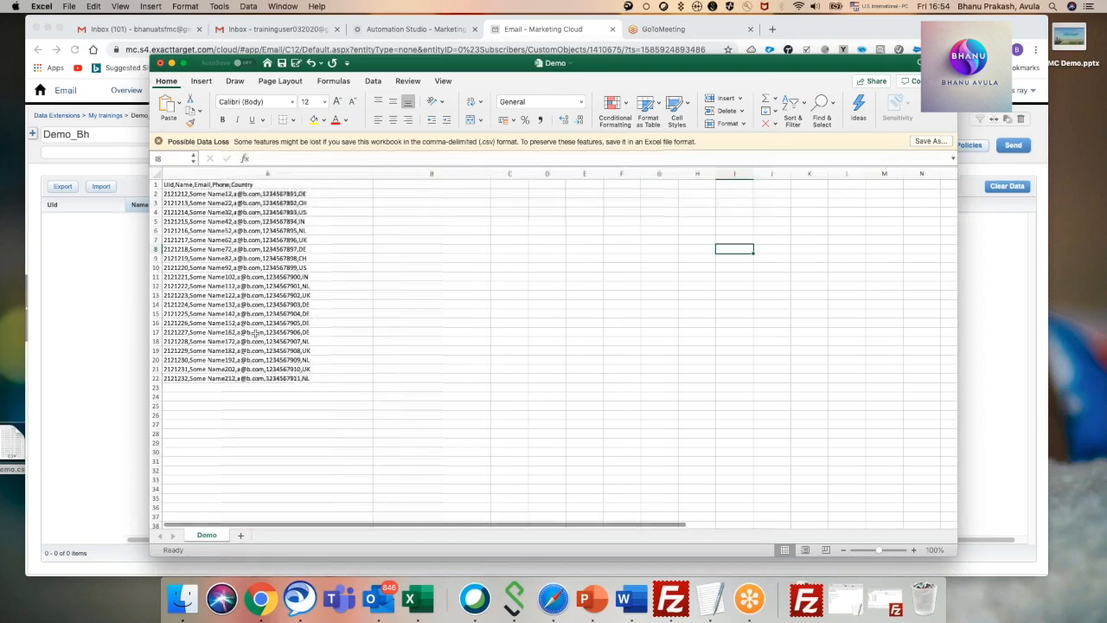
# Clear the records in rows 11 to 22 of the Demo sheet.
pyautogui.moveTo(156, 276); pyautogui.dragTo(156, 378)
pyautogui.press('Delete')
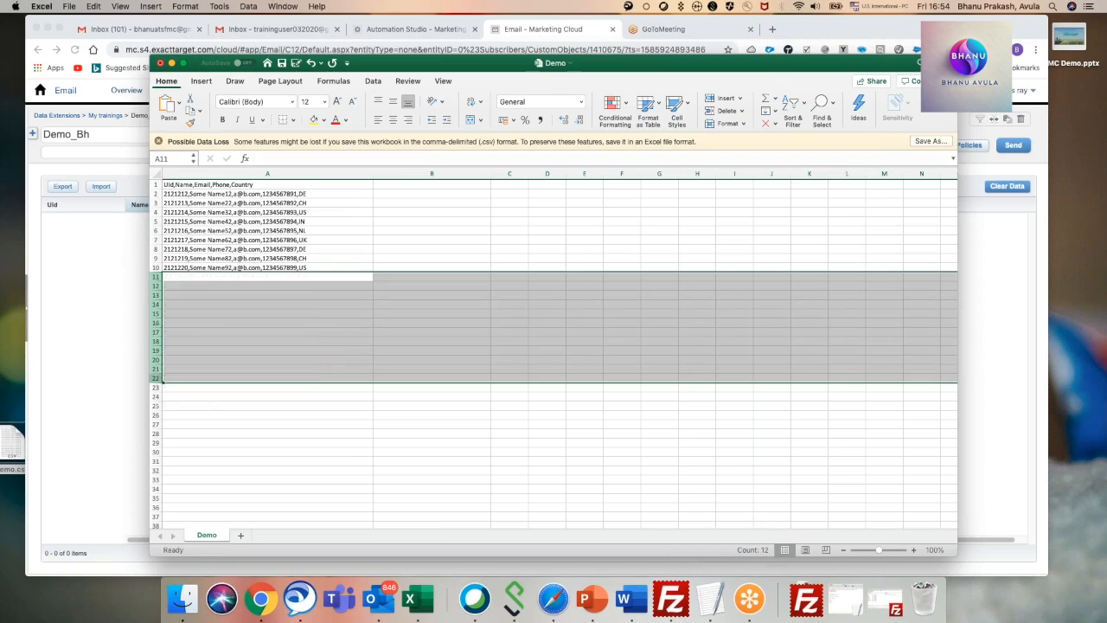
pyautogui.click(268, 331)
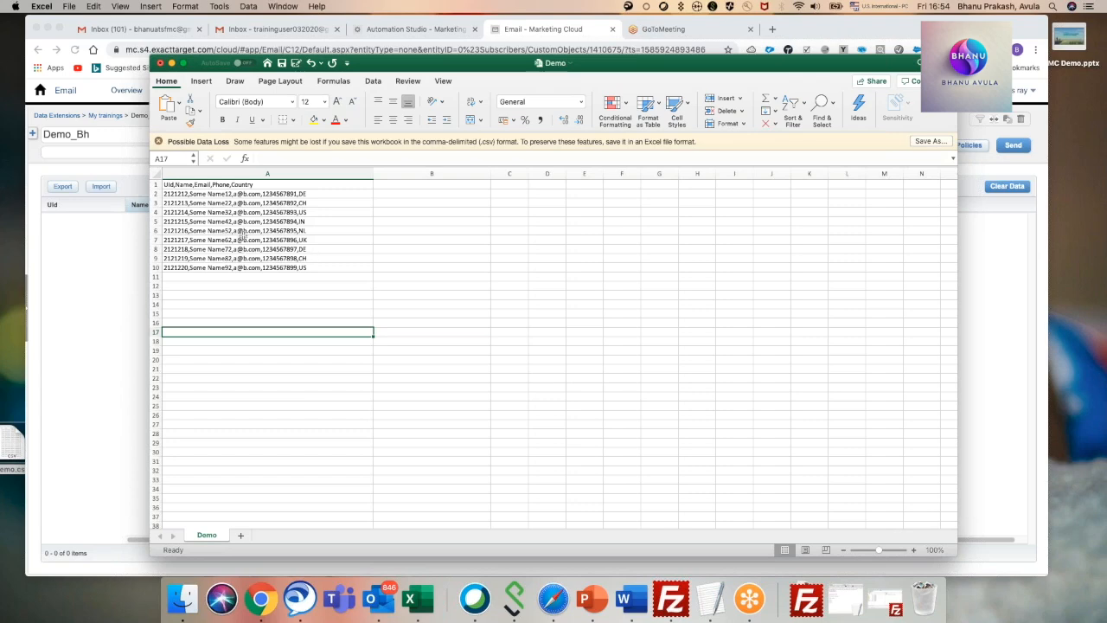
pyautogui.click(348, 218)
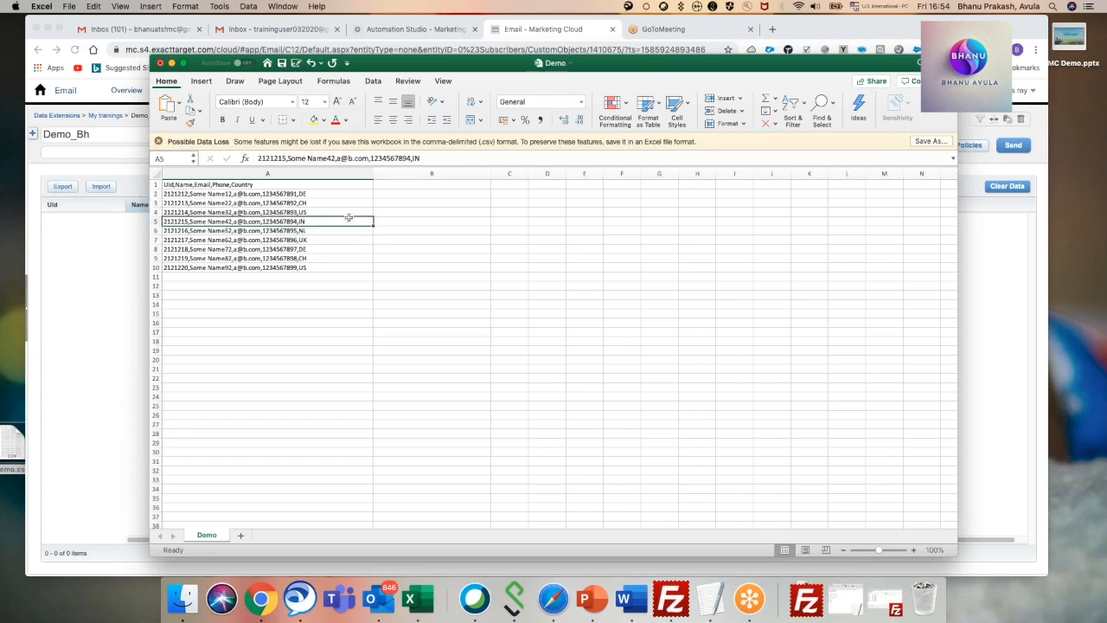
pyautogui.click(427, 286)
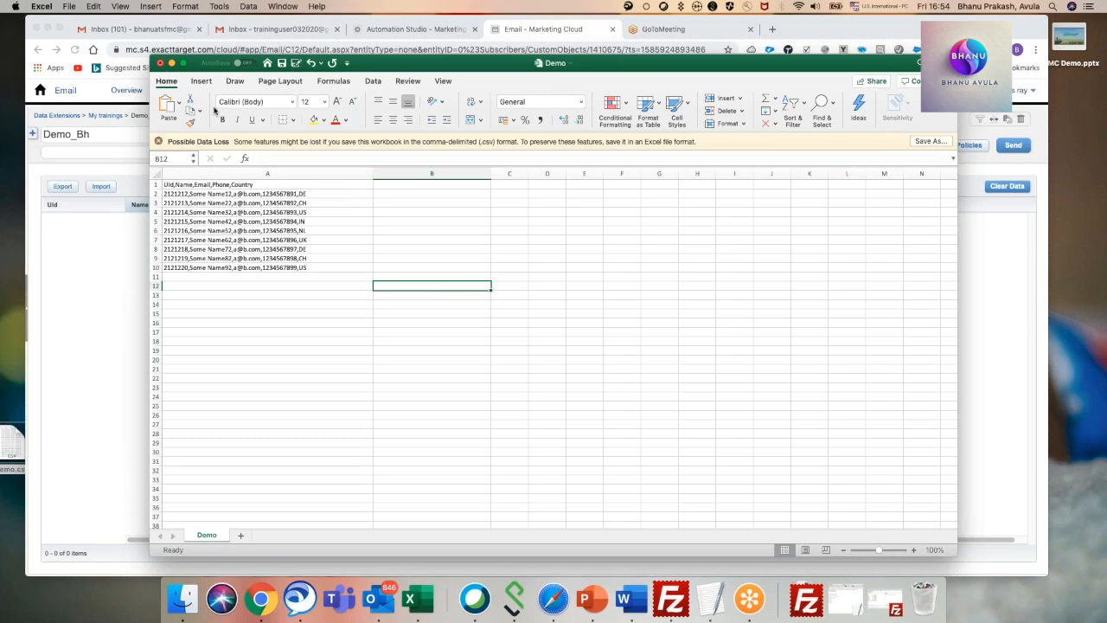
pyautogui.click(200, 81)
pyautogui.click(234, 82)
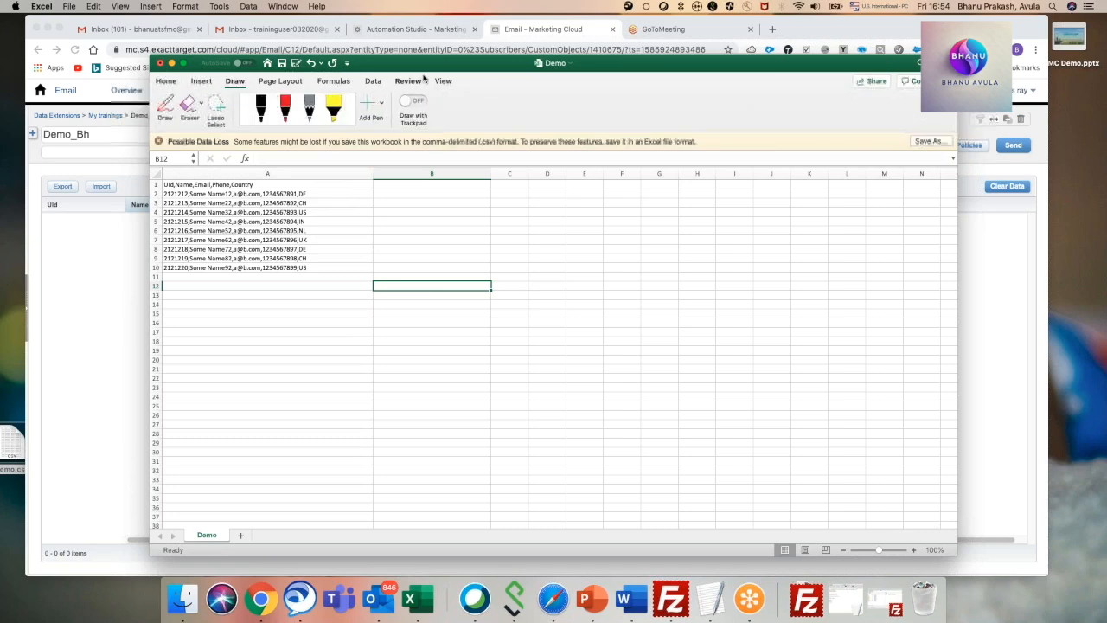
pyautogui.click(319, 267)
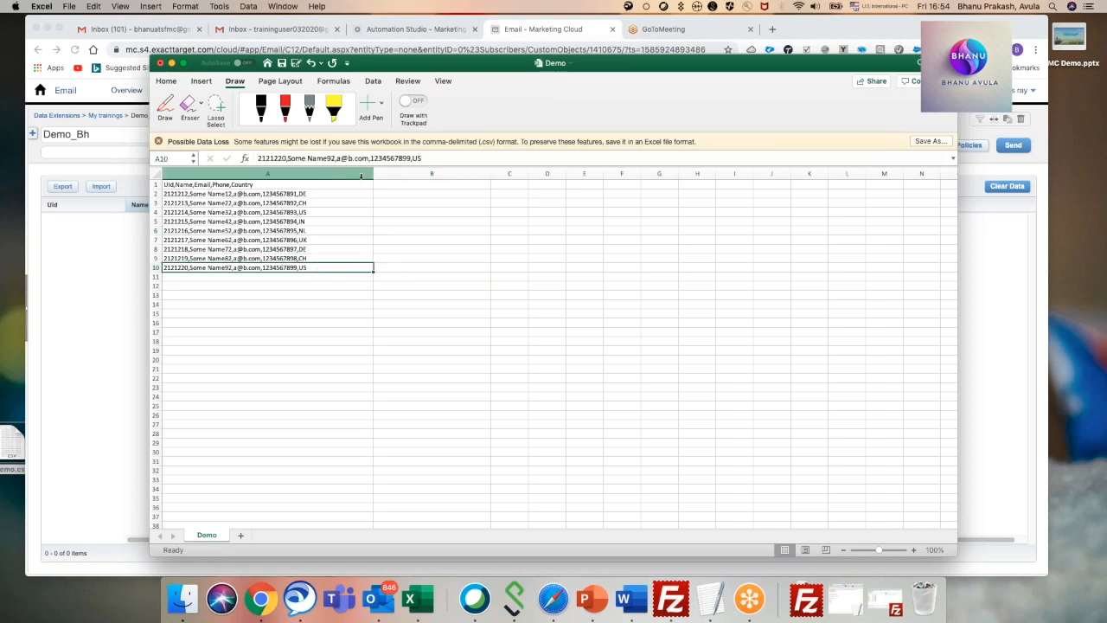
pyautogui.click(359, 249)
pyautogui.click(439, 232)
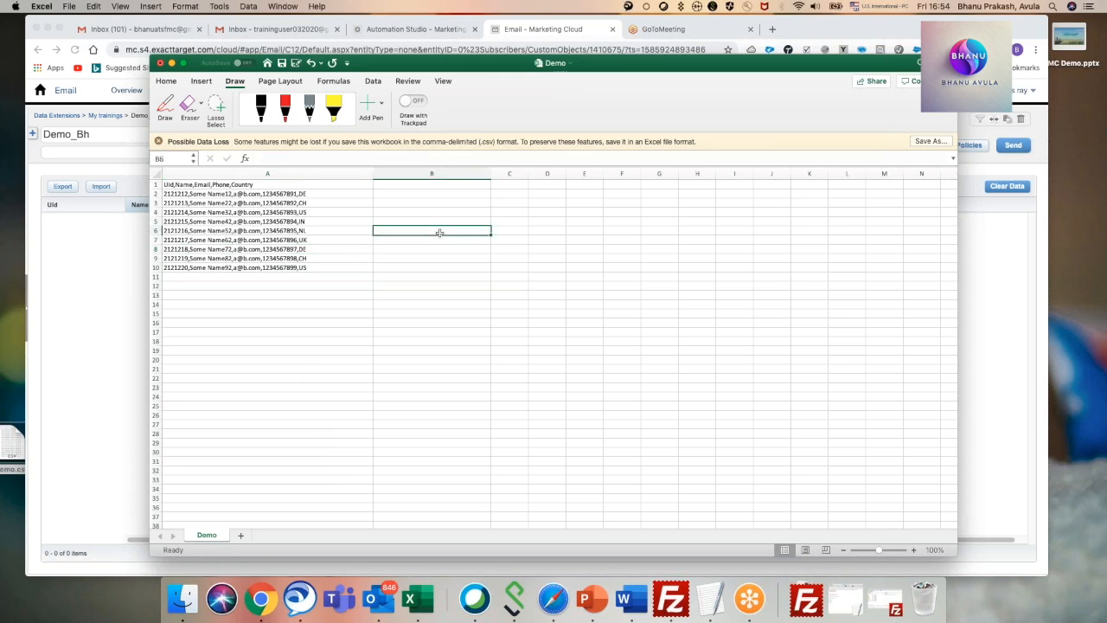
pyautogui.rightClick(502, 224)
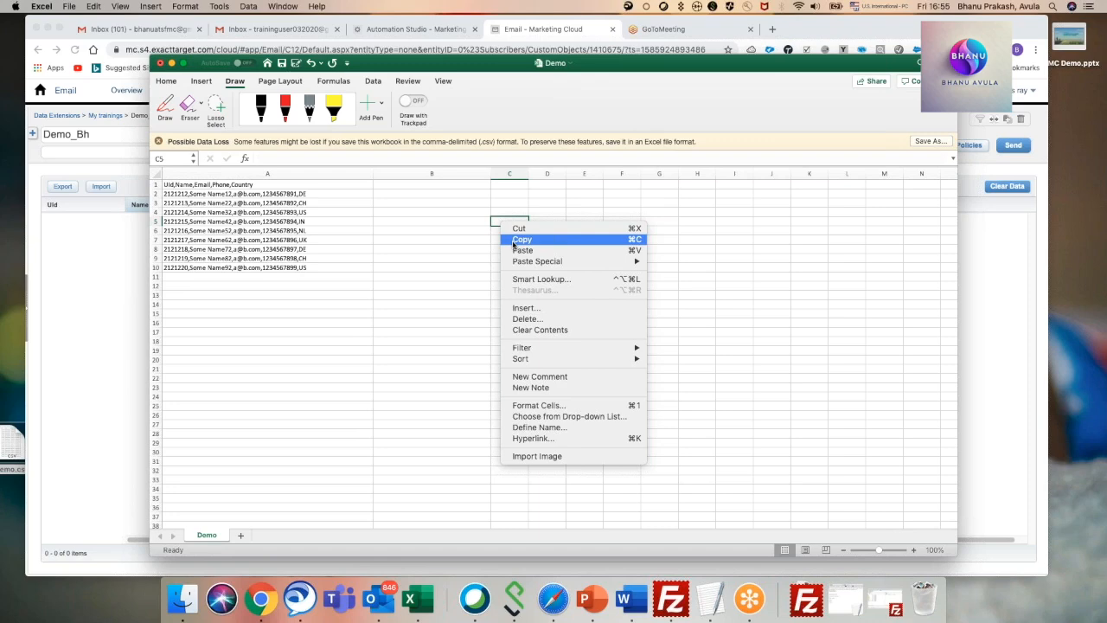
pyautogui.click(344, 247)
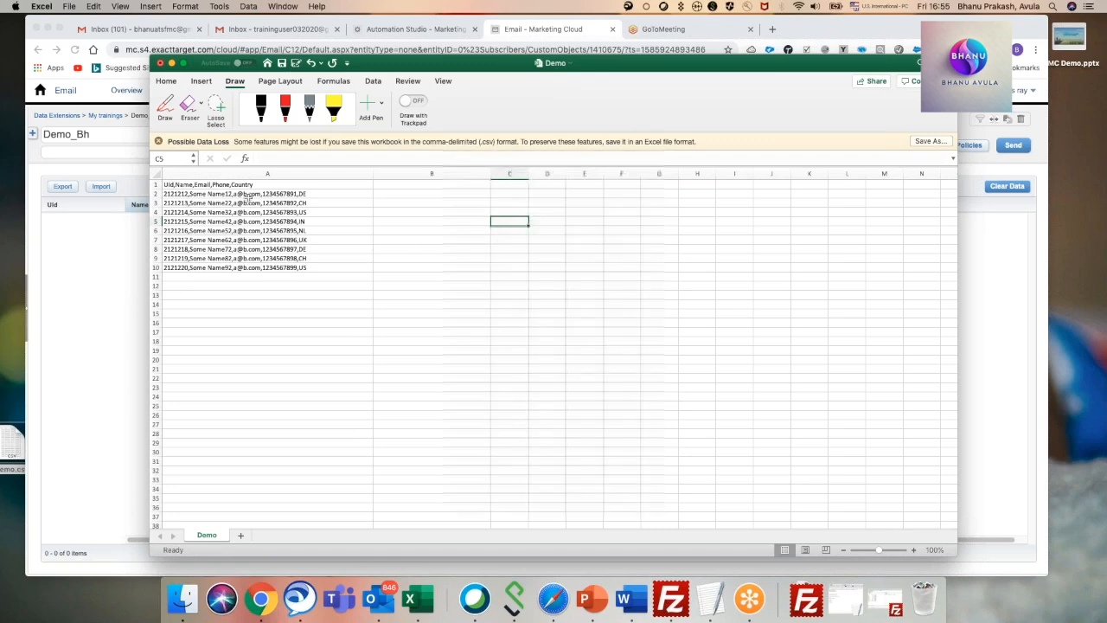
pyautogui.click(243, 204)
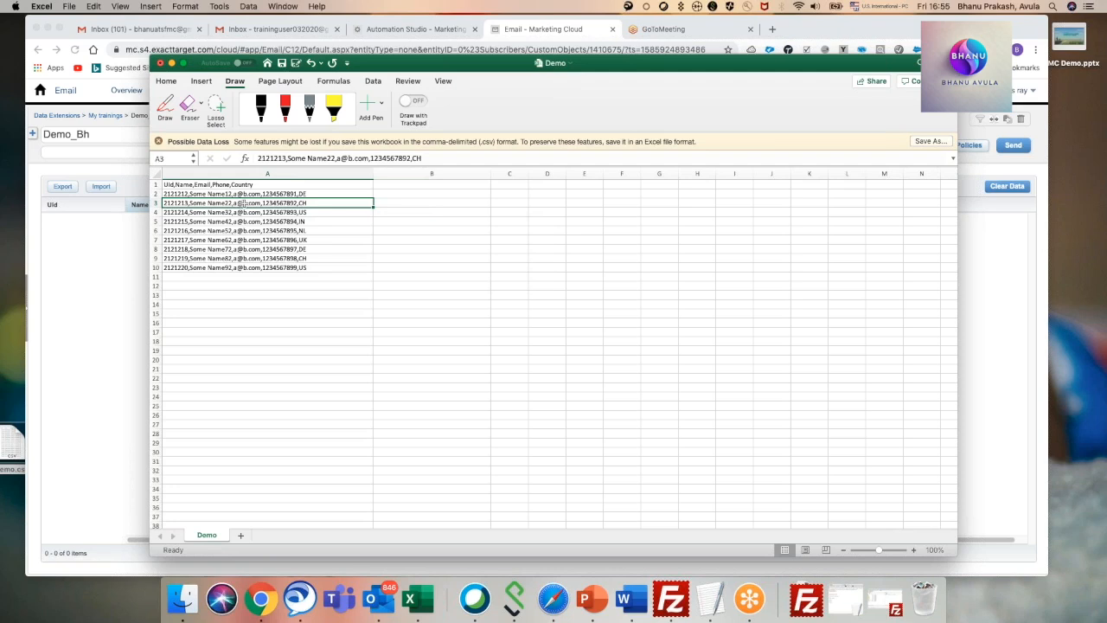
pyautogui.click(322, 194)
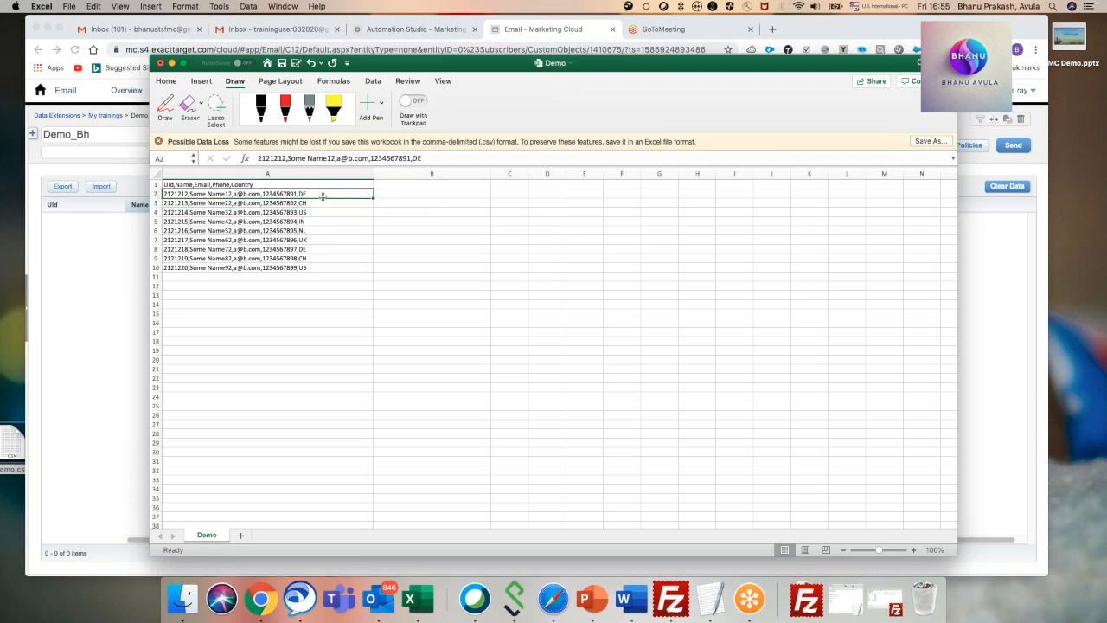
pyautogui.click(186, 267)
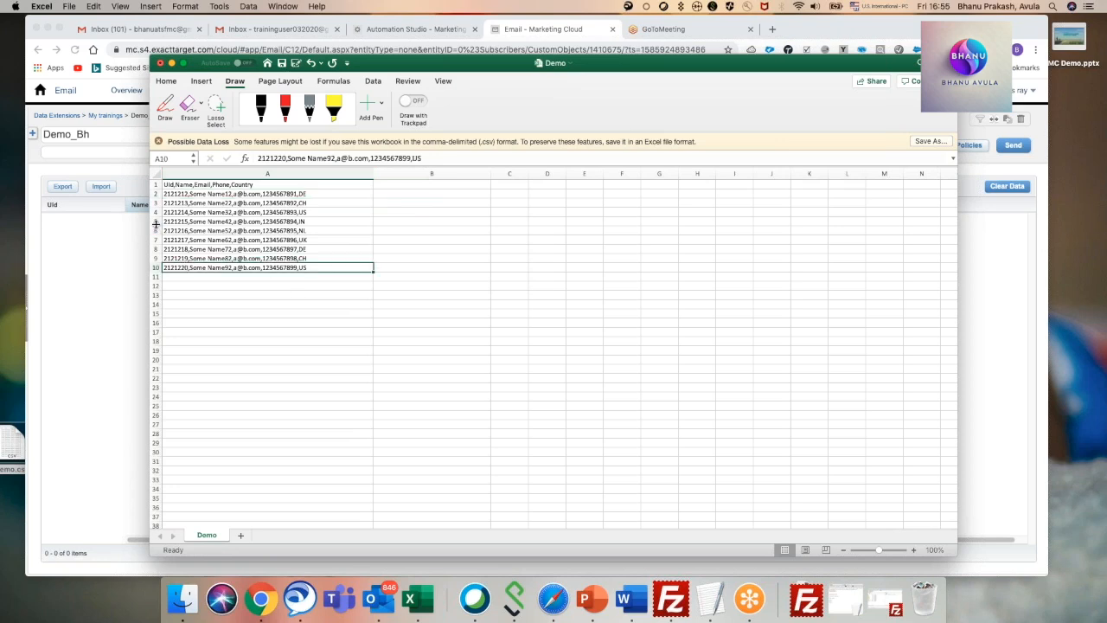
# Clear the records in cells A6 to A10 and save Demo.csv.
pyautogui.moveTo(174, 230); pyautogui.dragTo(292, 271)
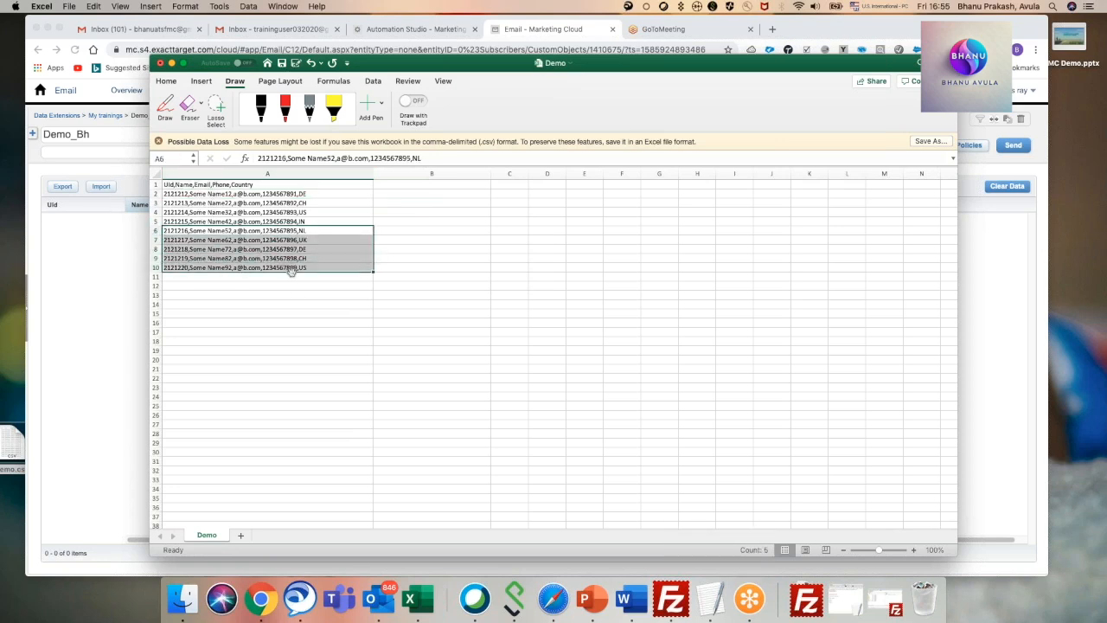
pyautogui.press('BackSpace')
pyautogui.click(427, 259)
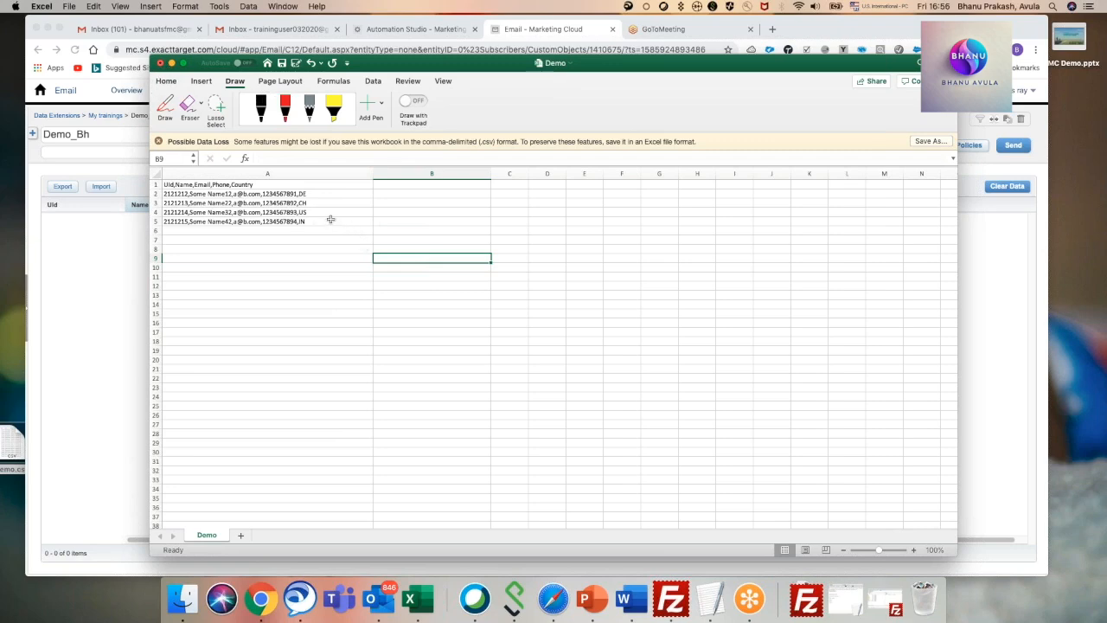
pyautogui.press('super+s')
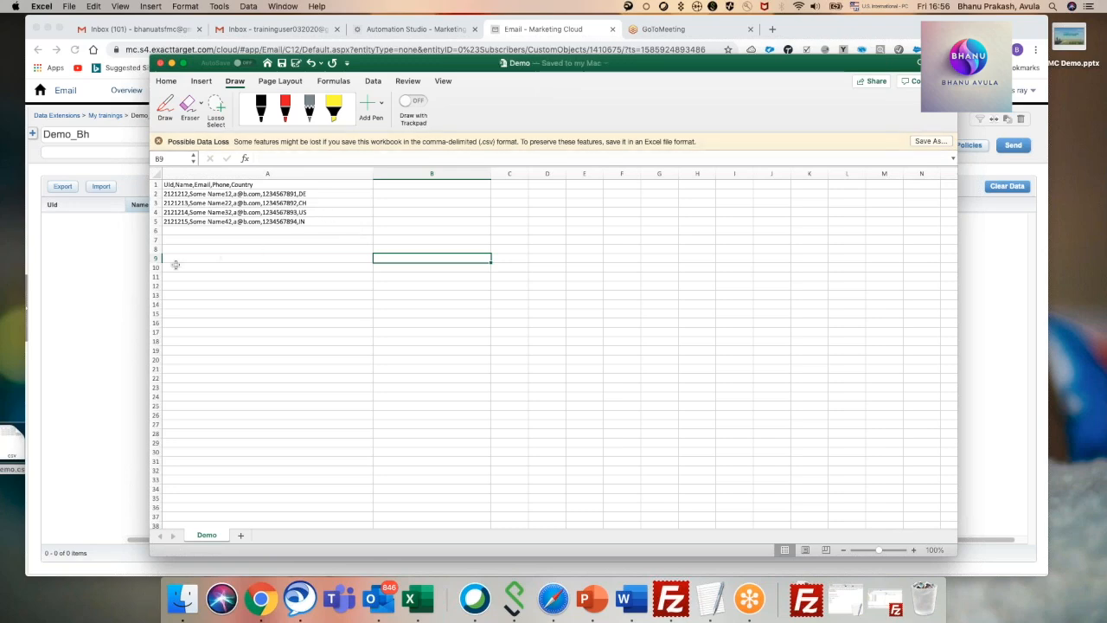
# Return to the DemoImport1 automation in Chrome and open its DemoIMport import definition for review.
pyautogui.click(112, 262)
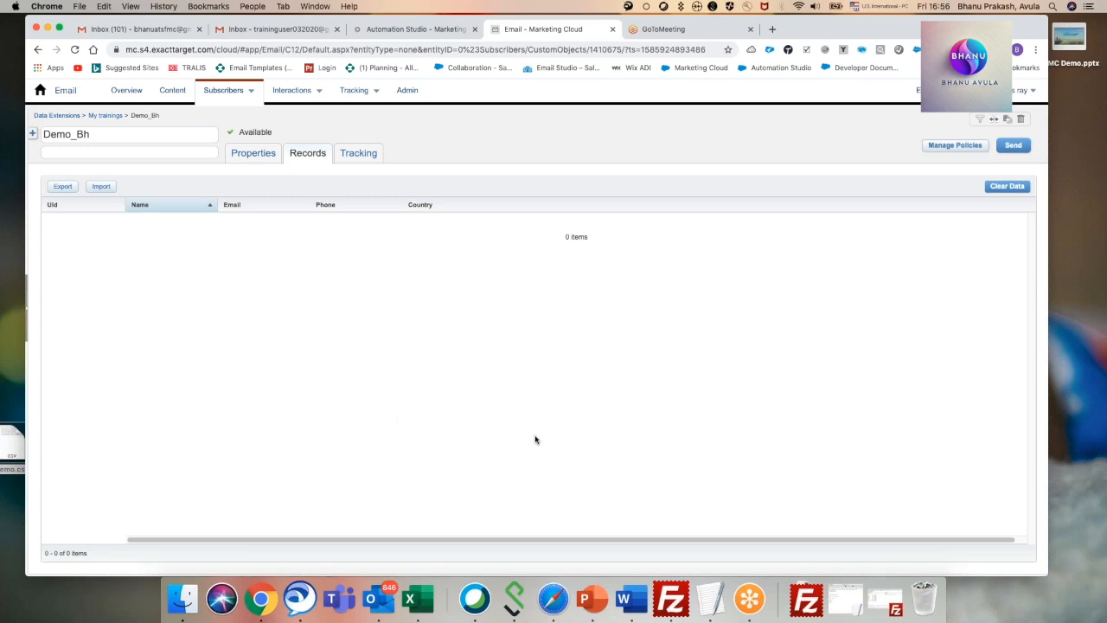
pyautogui.click(417, 31)
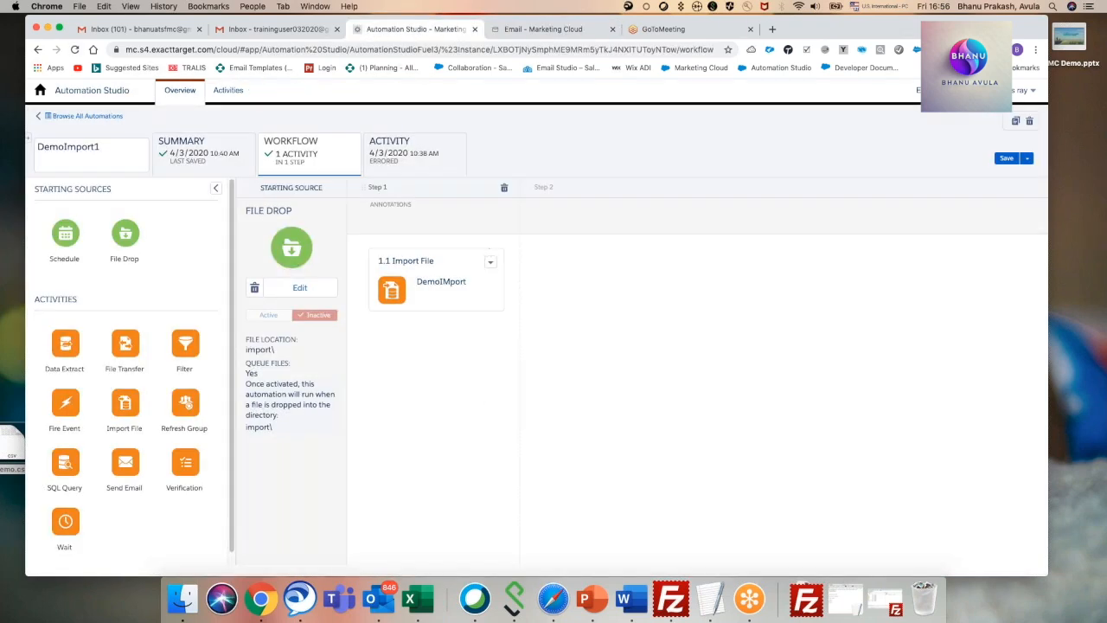
pyautogui.click(489, 265)
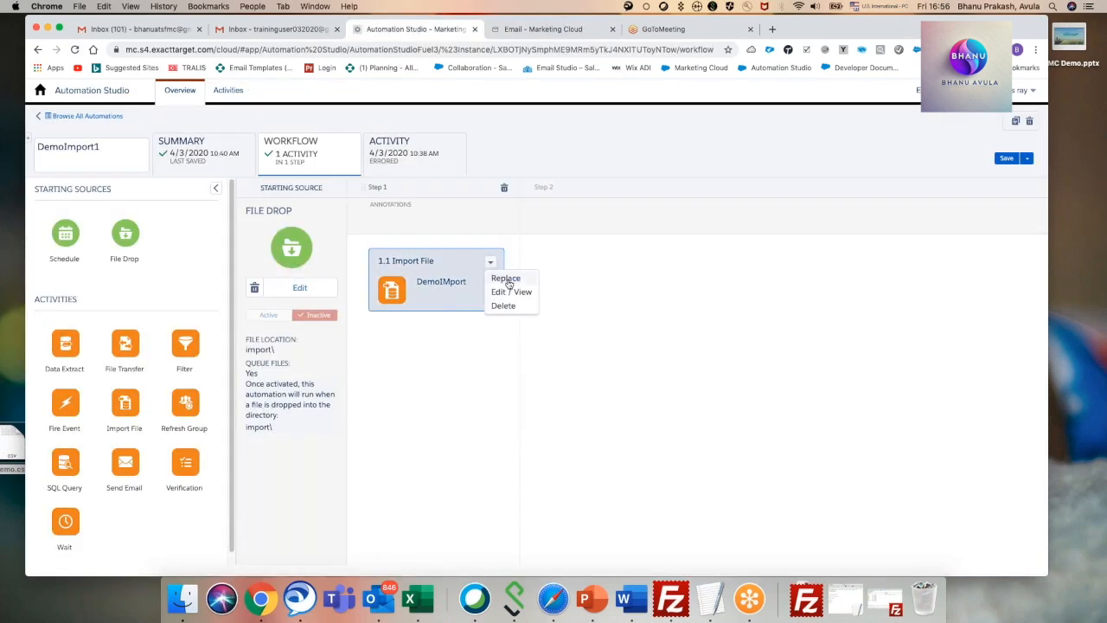
pyautogui.click(514, 292)
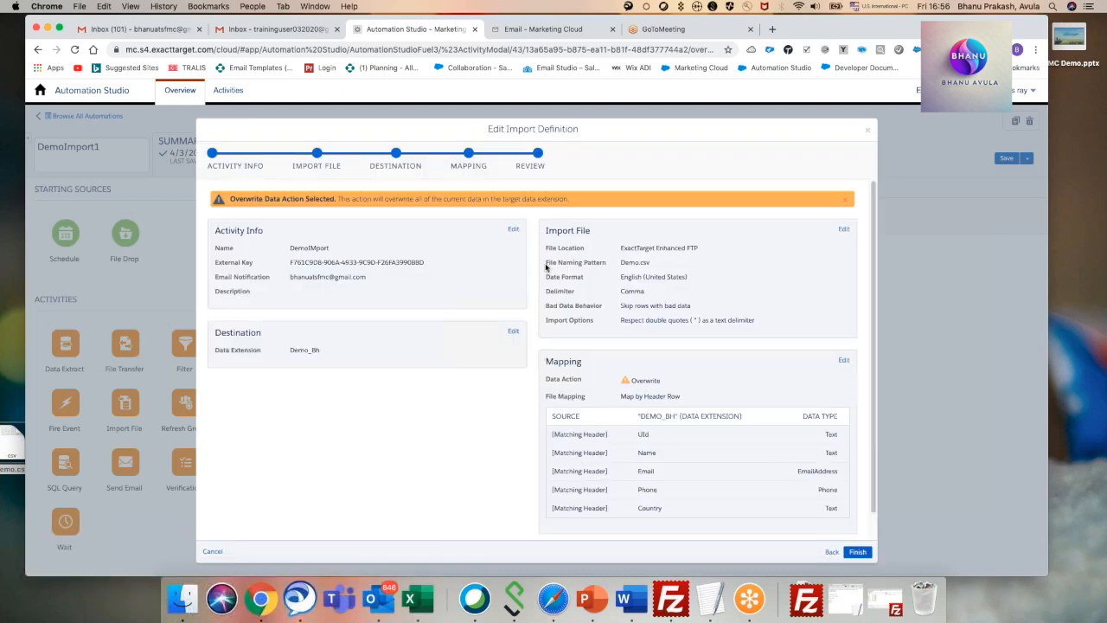
# Cancel the import definition edit, then add a SQL Query activity as step 2 of the workflow and open its activity selection.
pyautogui.click(867, 130)
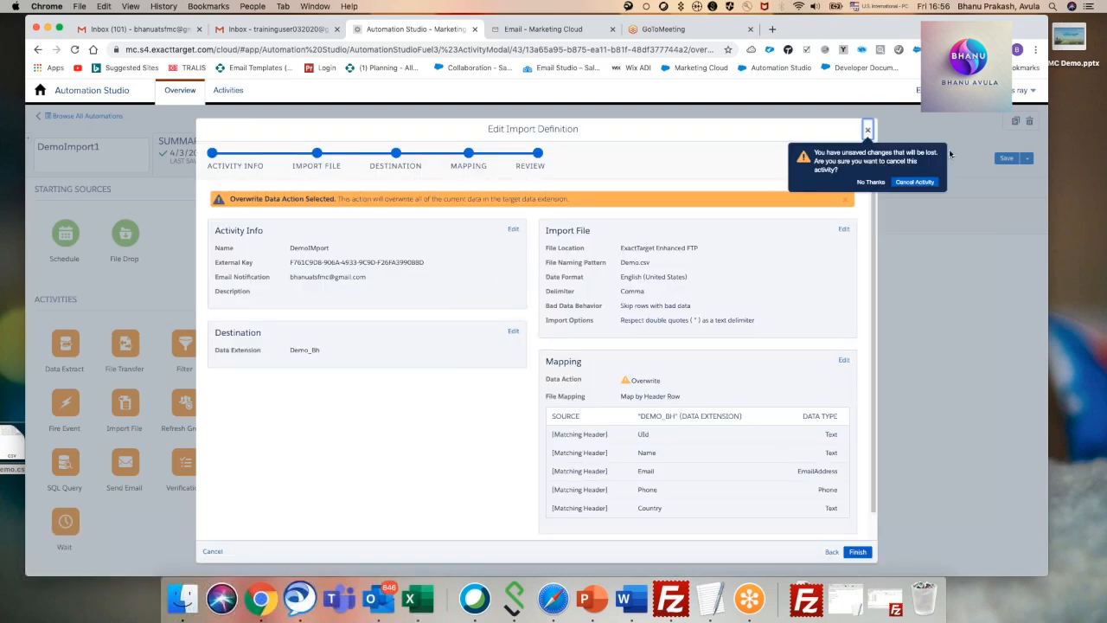
pyautogui.click(923, 182)
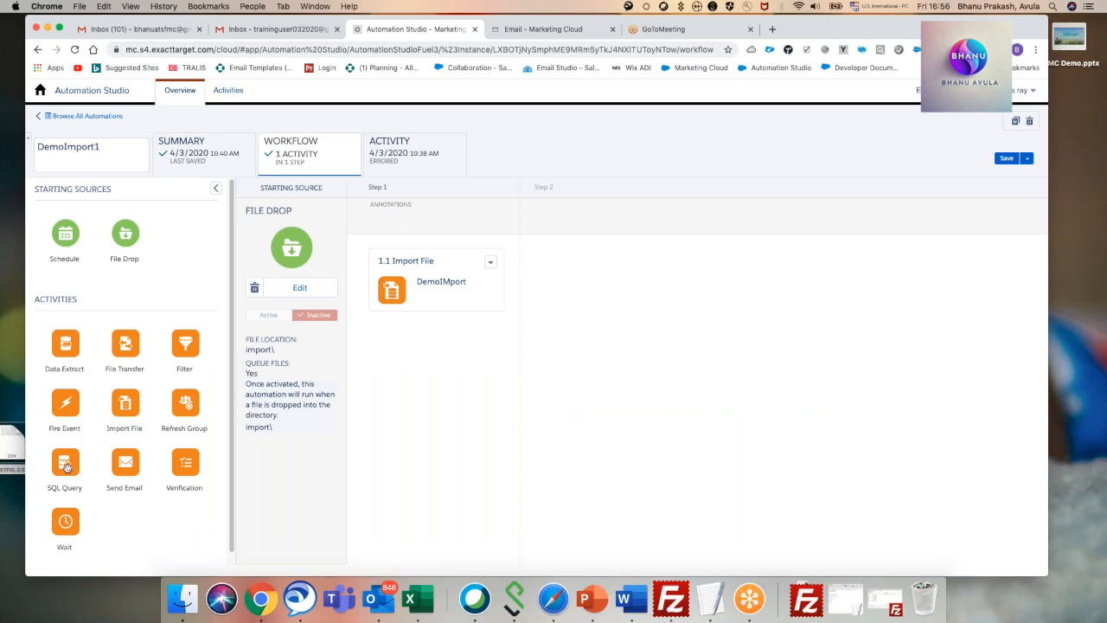
pyautogui.moveTo(66, 467); pyautogui.dragTo(571, 287)
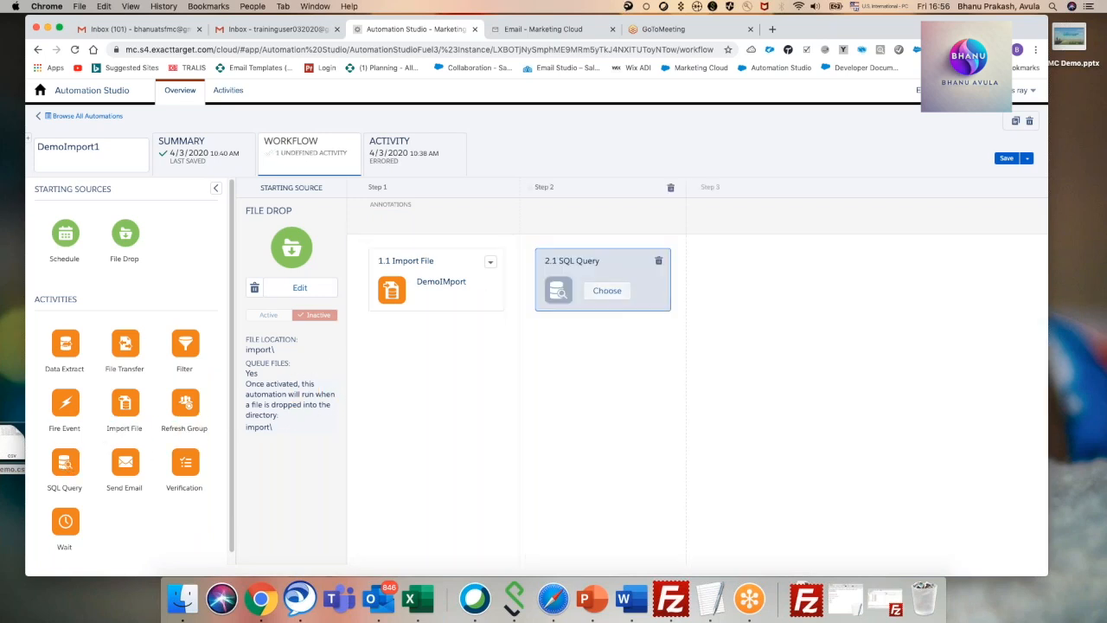
pyautogui.click(608, 291)
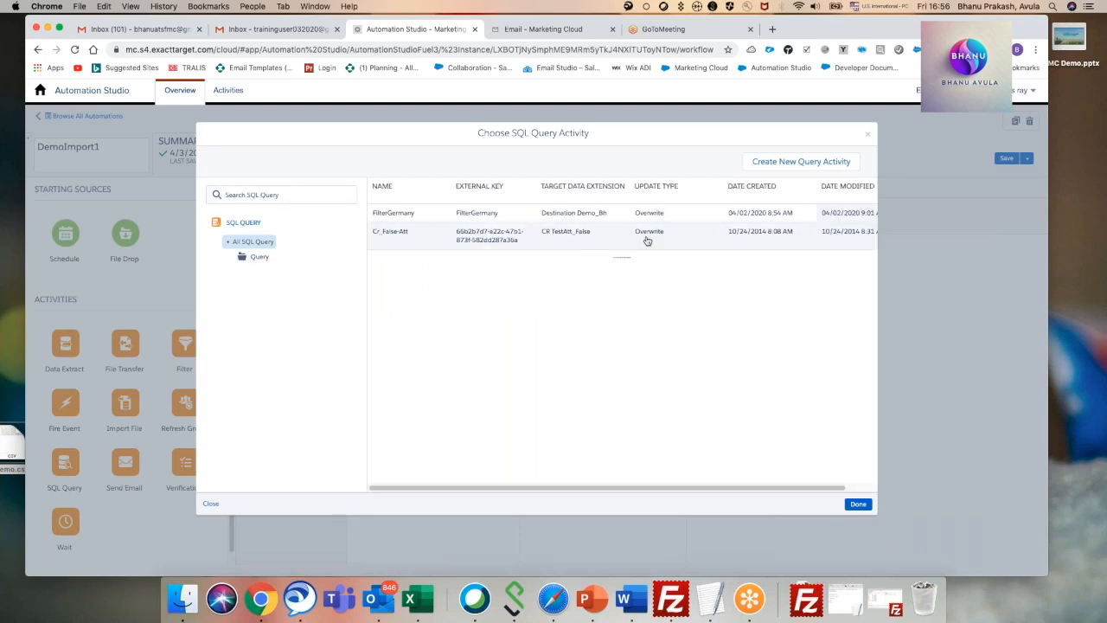
# Start a new query activity named CH in the Query folder and proceed to its SQL query definition.
pyautogui.click(802, 162)
pyautogui.click(294, 213)
pyautogui.write('Checkemail')
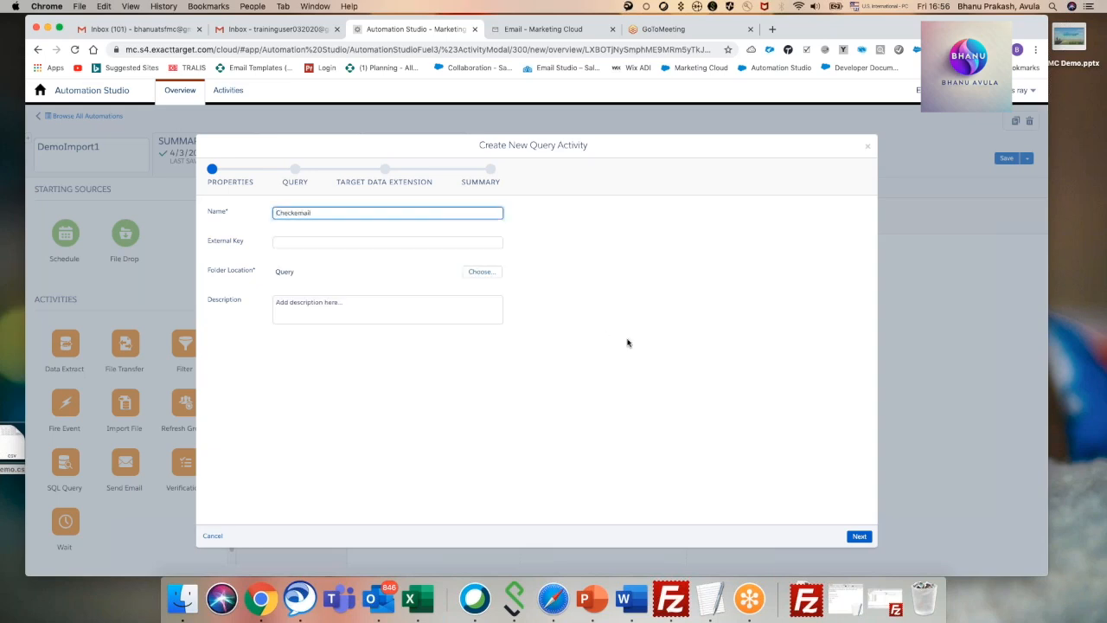
pyautogui.click(638, 329)
pyautogui.click(859, 537)
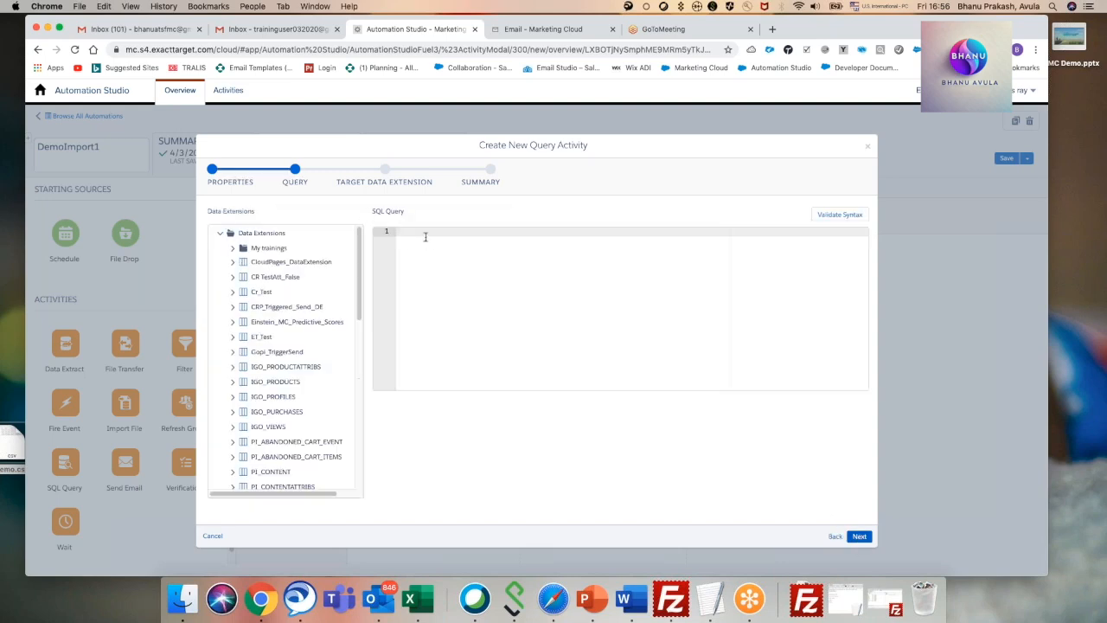
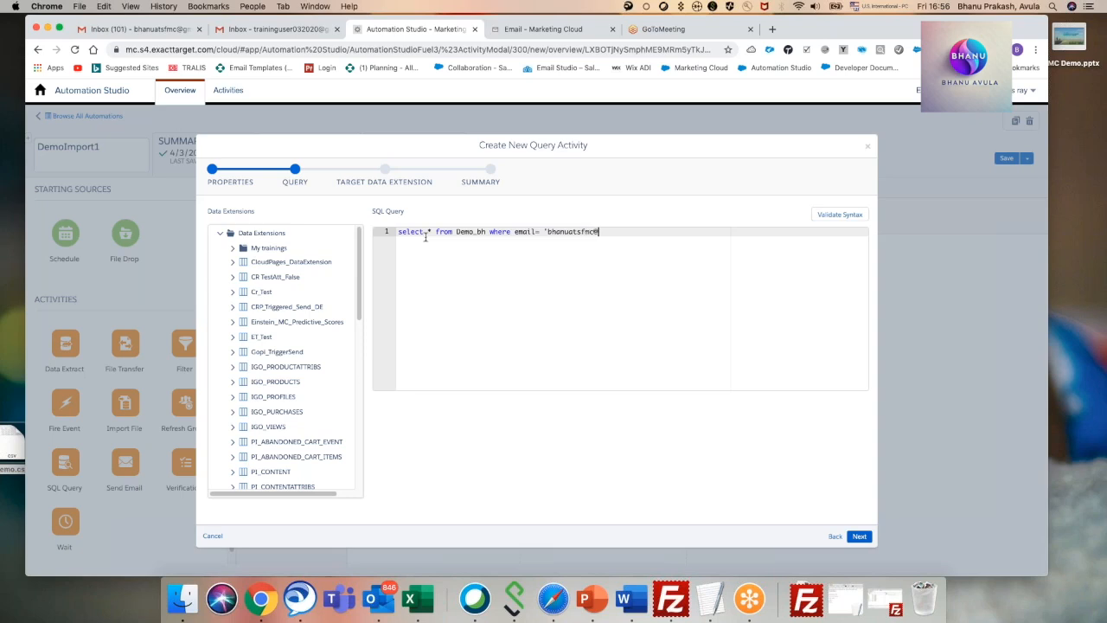
# Complete the e-mail address filter in the Demo_bh query, validate the SQL syntax and proceed to the target data extension.
pyautogui.write('.com')
pyautogui.click(846, 215)
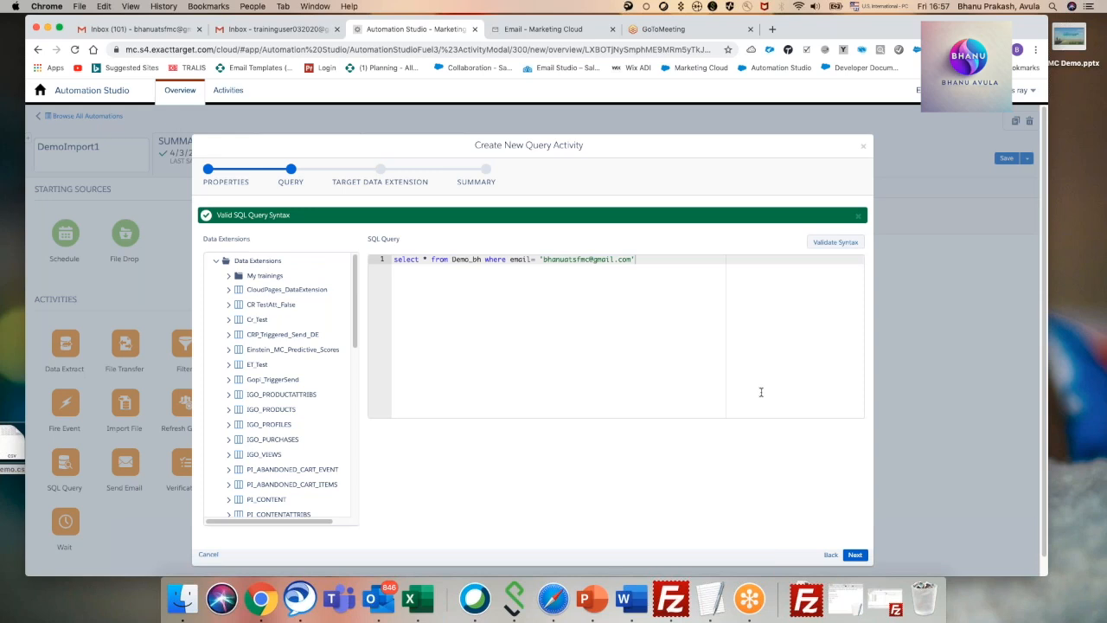
pyautogui.click(856, 554)
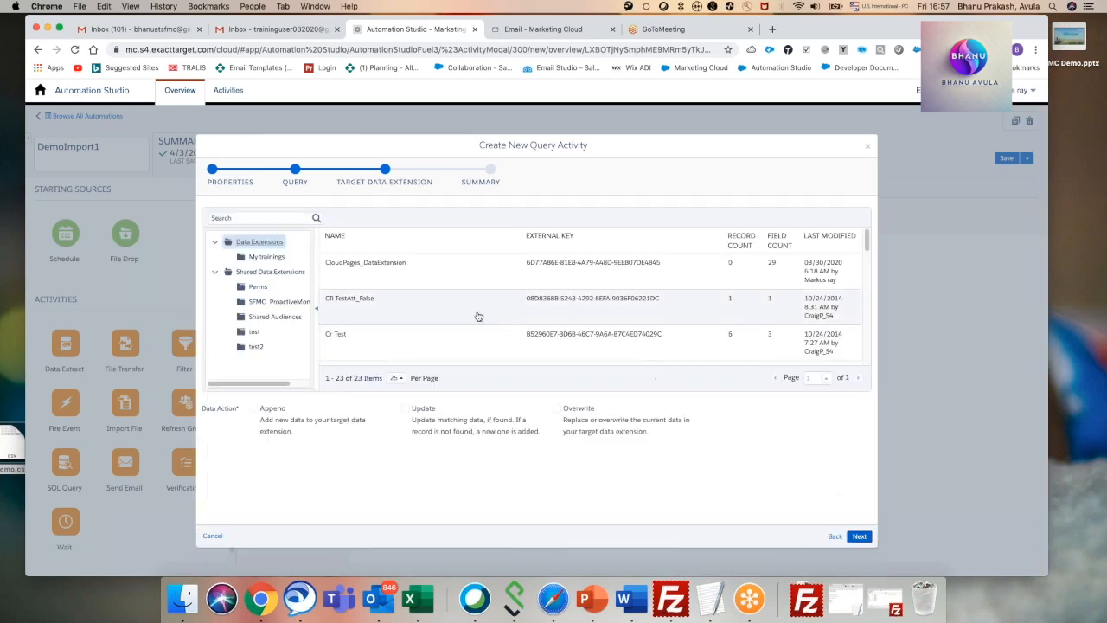
# Target the query at Destination Demo_Bh in the My trainings folder with the Overwrite data action and finish creating the activity.
pyautogui.scroll(-1, 482, 323)
pyautogui.scroll(-5, 482, 323)
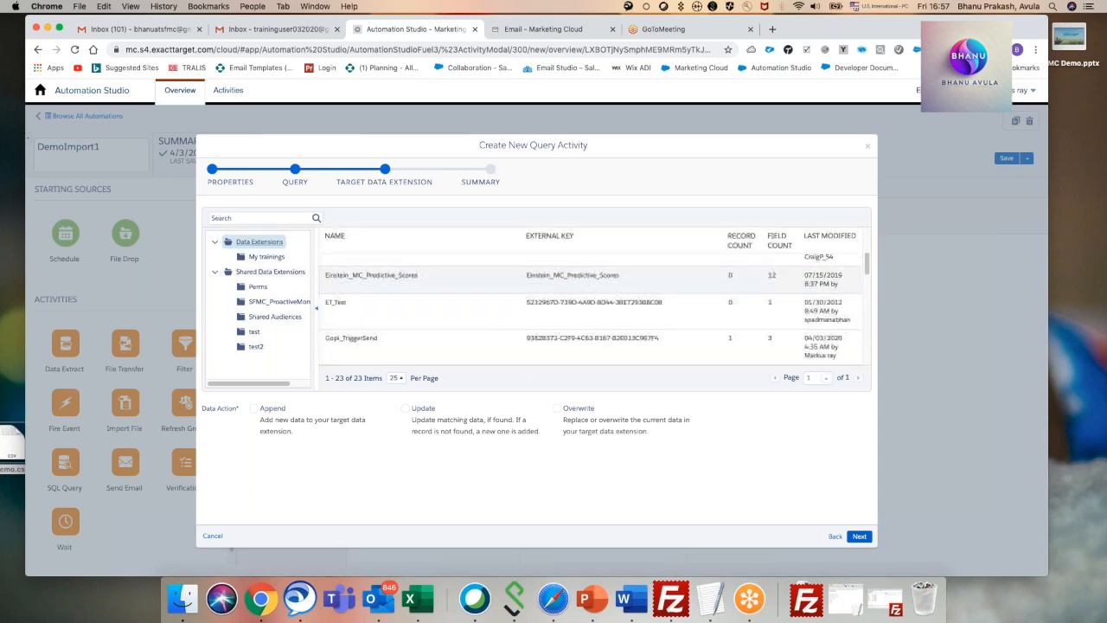
pyautogui.scroll(-4, 350, 317)
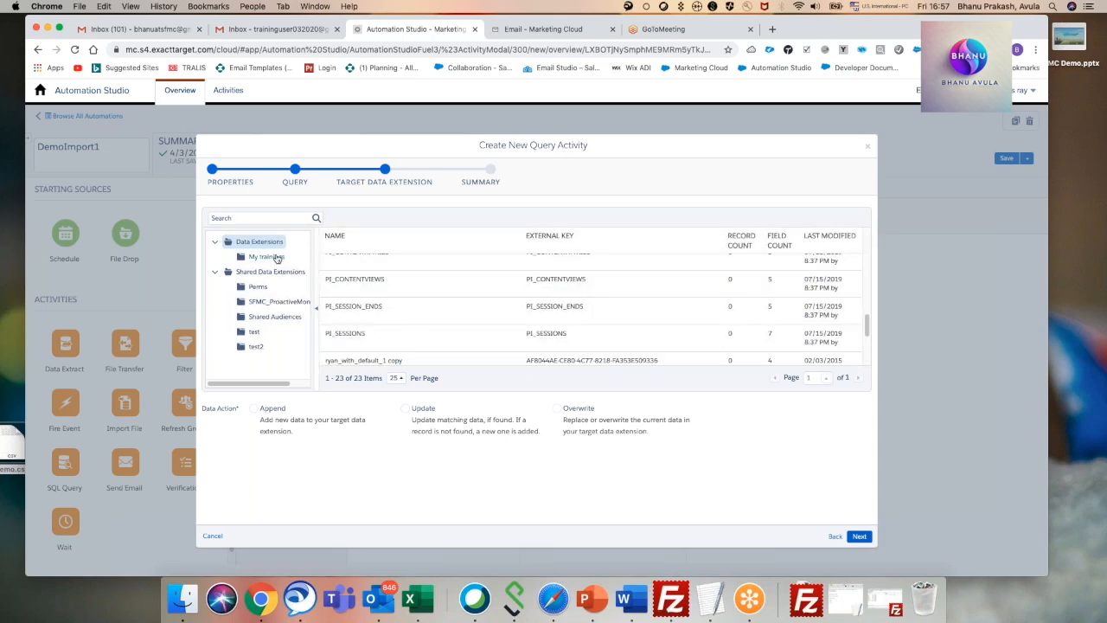
pyautogui.click(266, 257)
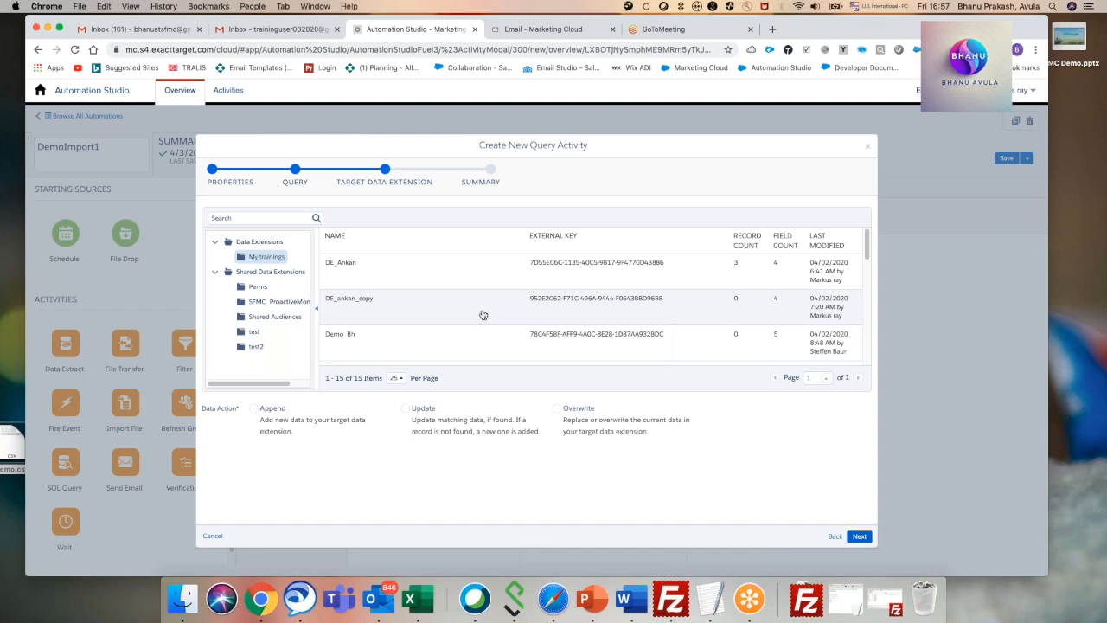
pyautogui.scroll(-2, 482, 315)
pyautogui.scroll(-4, 486, 315)
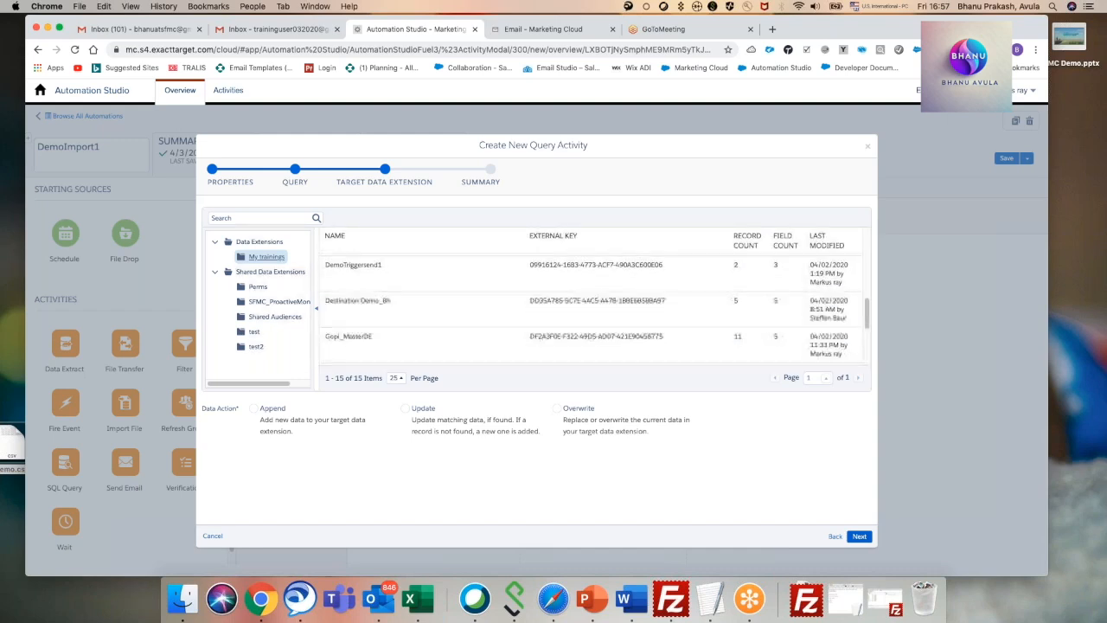
pyautogui.click(414, 307)
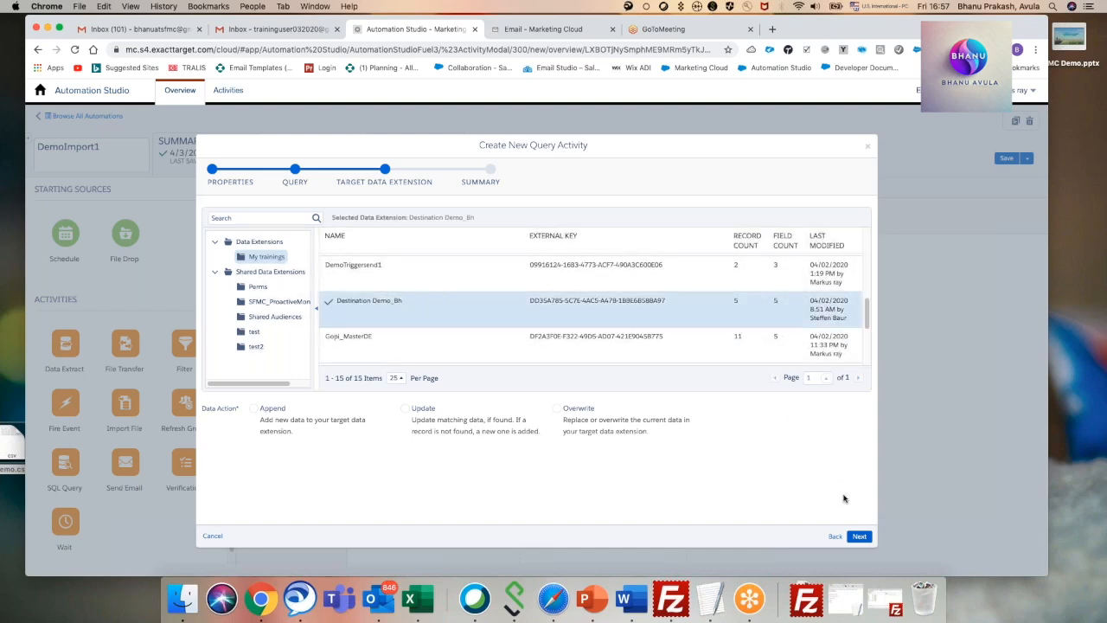
pyautogui.click(561, 410)
pyautogui.click(857, 537)
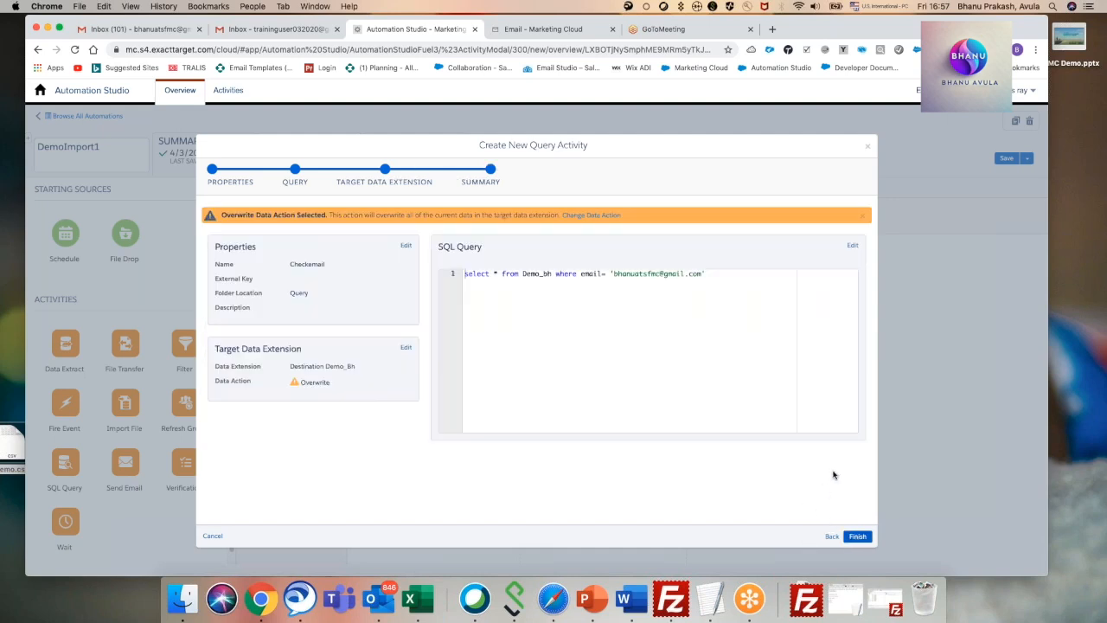
pyautogui.click(857, 536)
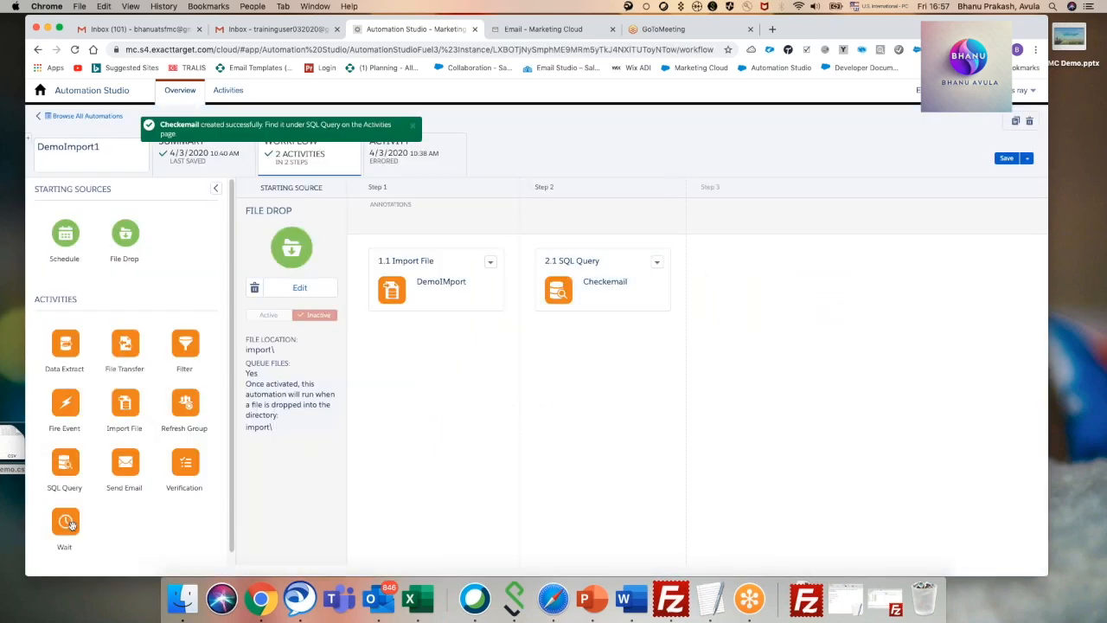
# Add a Wait activity as step 3 of the workflow with a duration of 1 minute.
pyautogui.moveTo(67, 524); pyautogui.dragTo(752, 291)
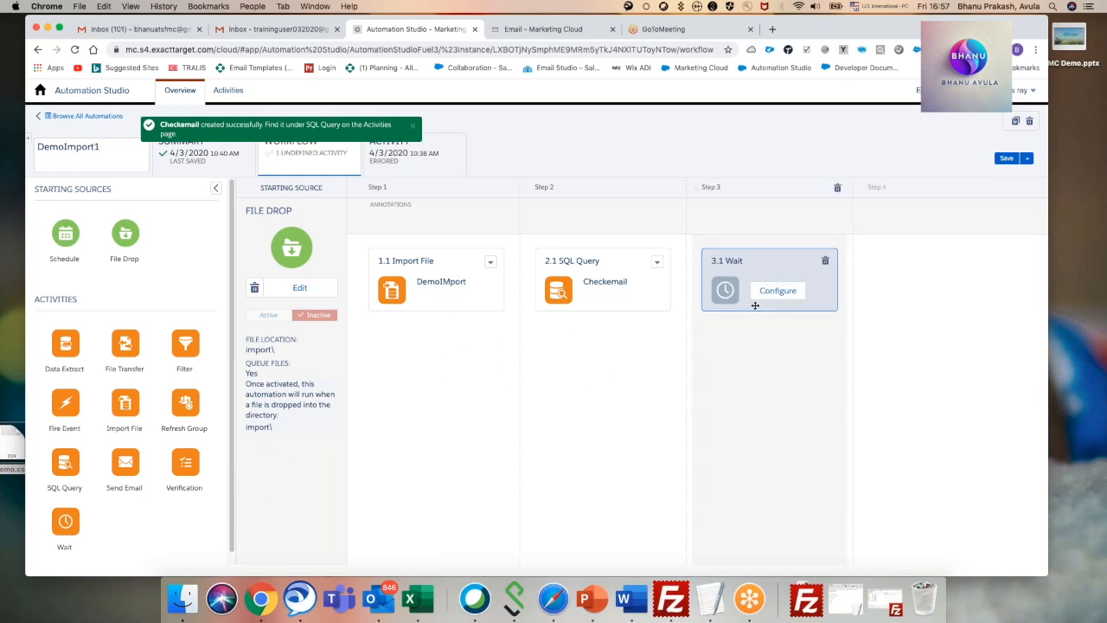
pyautogui.click(778, 292)
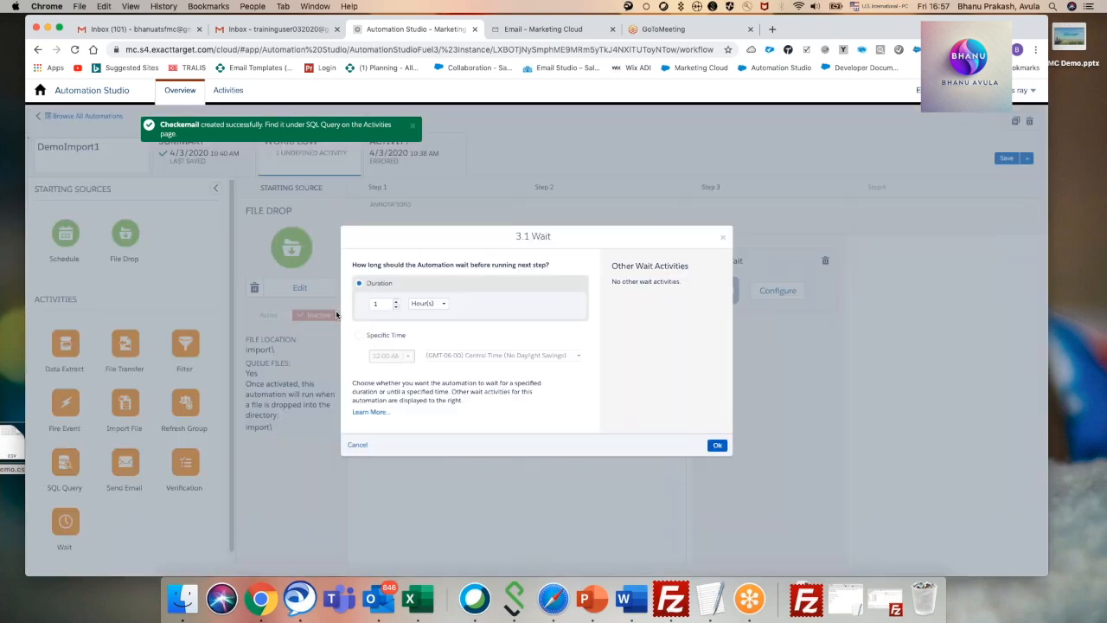
pyautogui.click(437, 304)
pyautogui.click(432, 320)
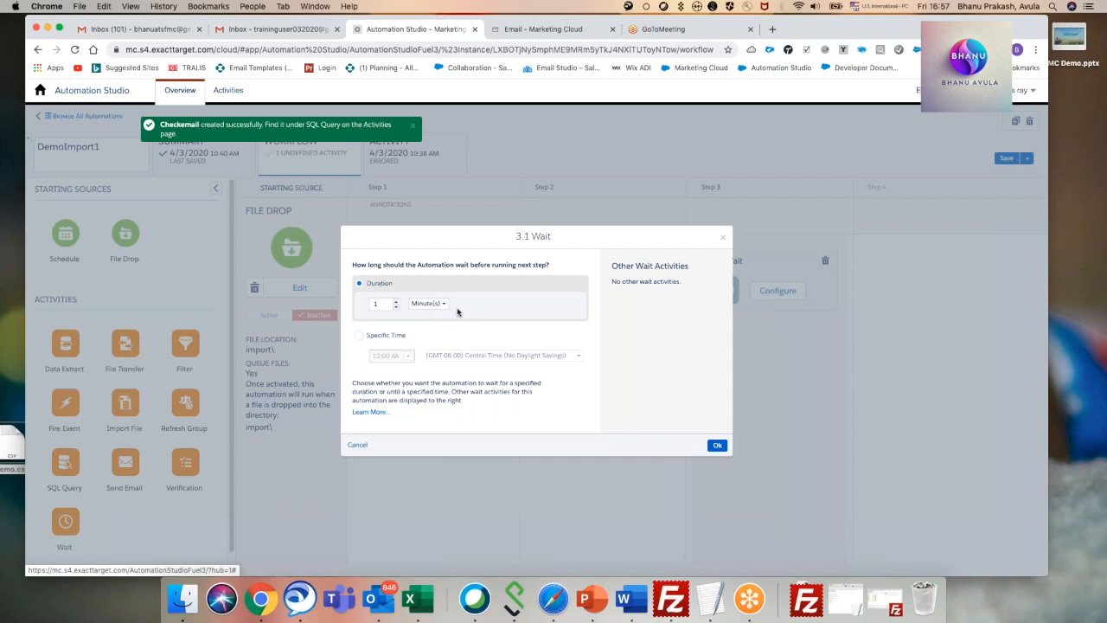
pyautogui.click(716, 444)
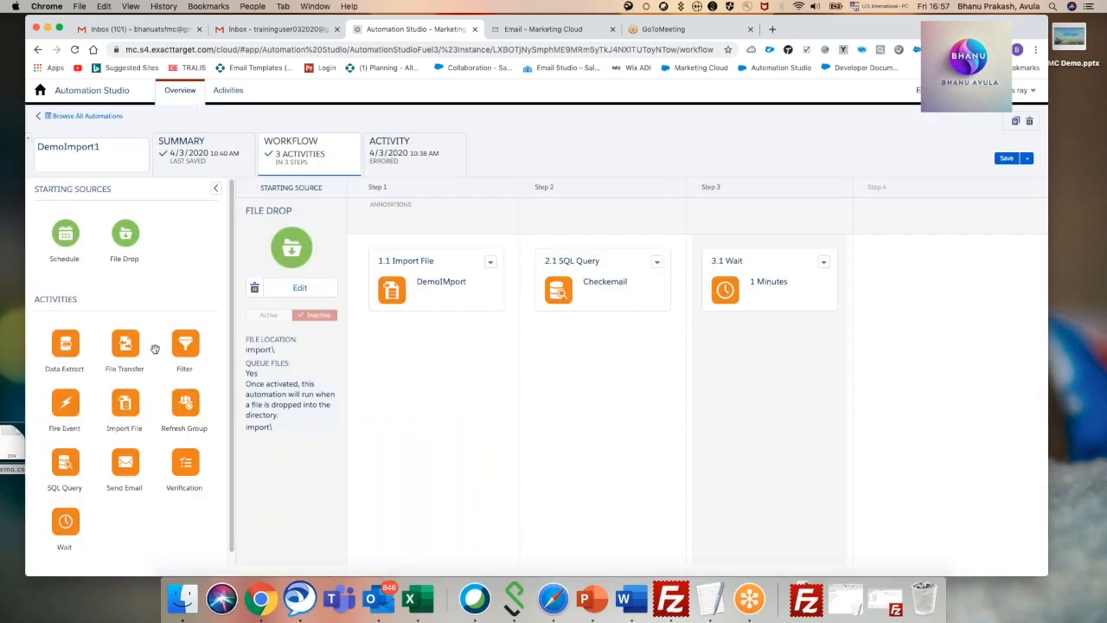
# Add a Send Email activity as step 4 and assign it First UI Mail_CAK from the My Trainings folder.
pyautogui.moveTo(121, 471); pyautogui.dragTo(877, 274)
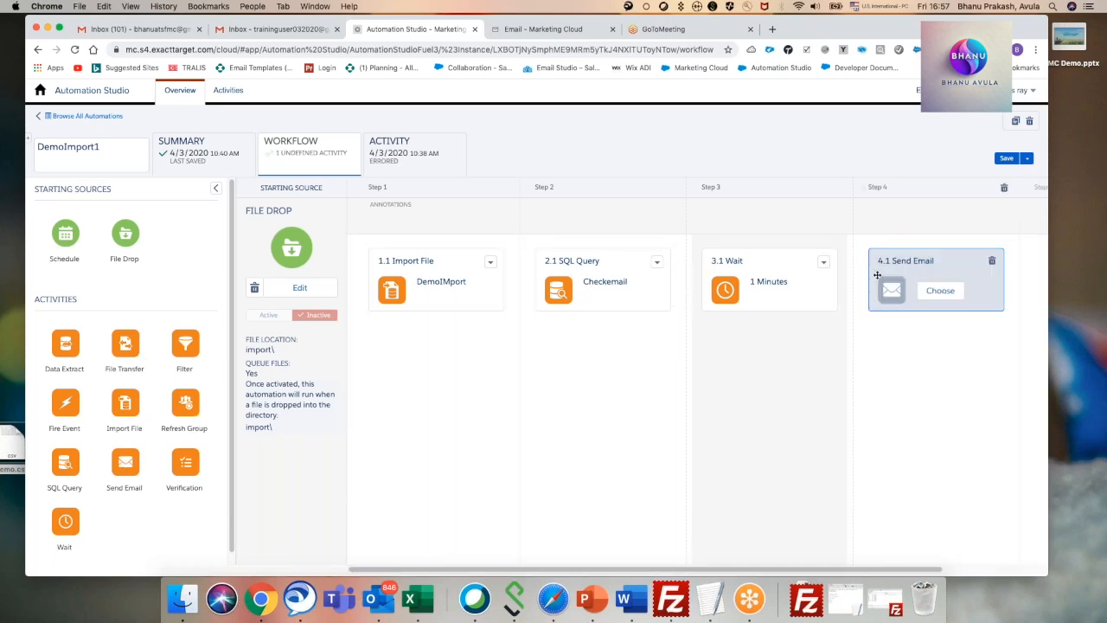
pyautogui.click(940, 293)
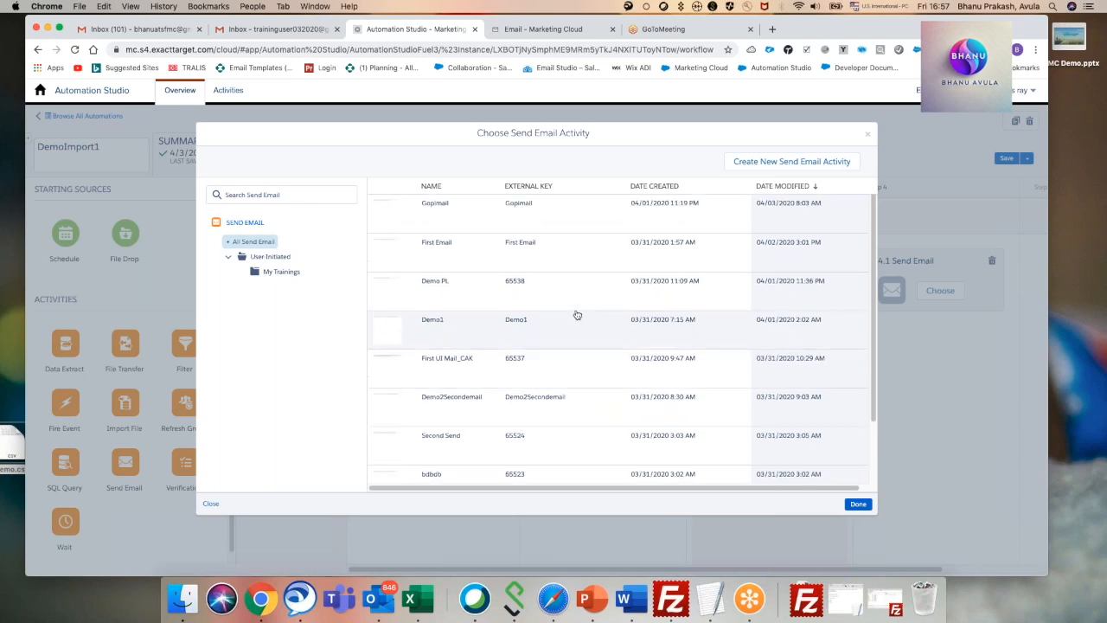
pyautogui.click(281, 272)
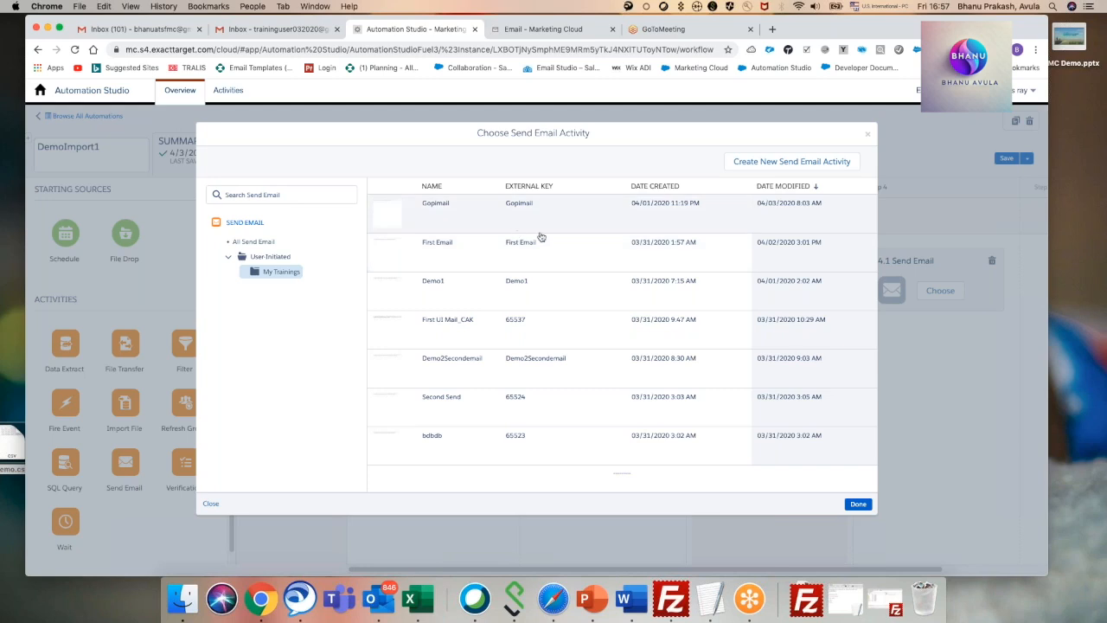
pyautogui.click(503, 324)
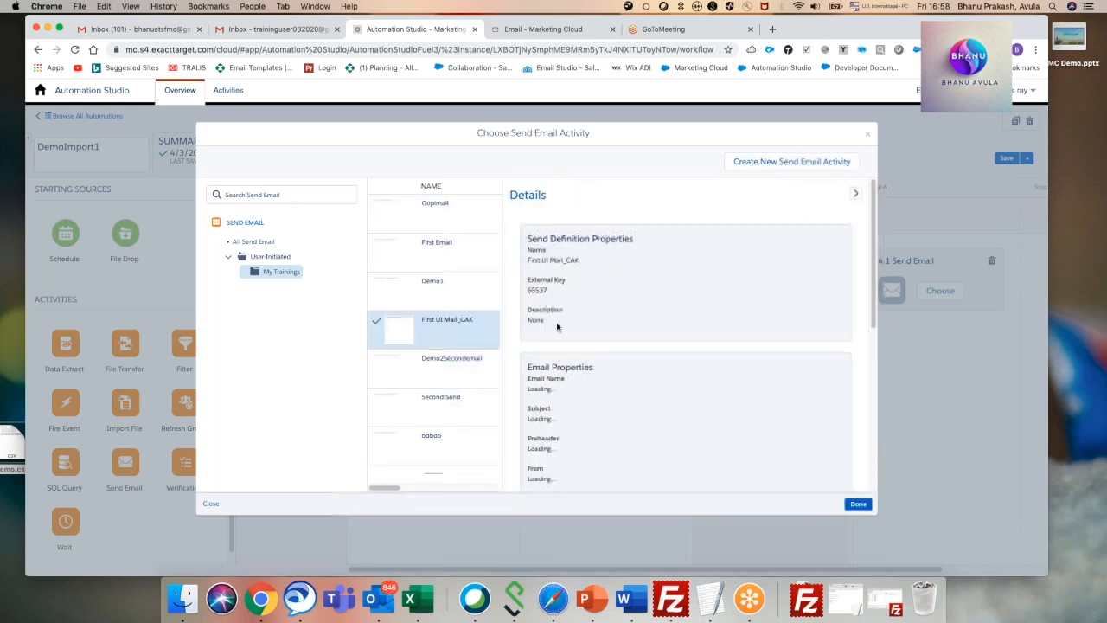
pyautogui.scroll(-3, 773, 318)
pyautogui.scroll(-4, 644, 380)
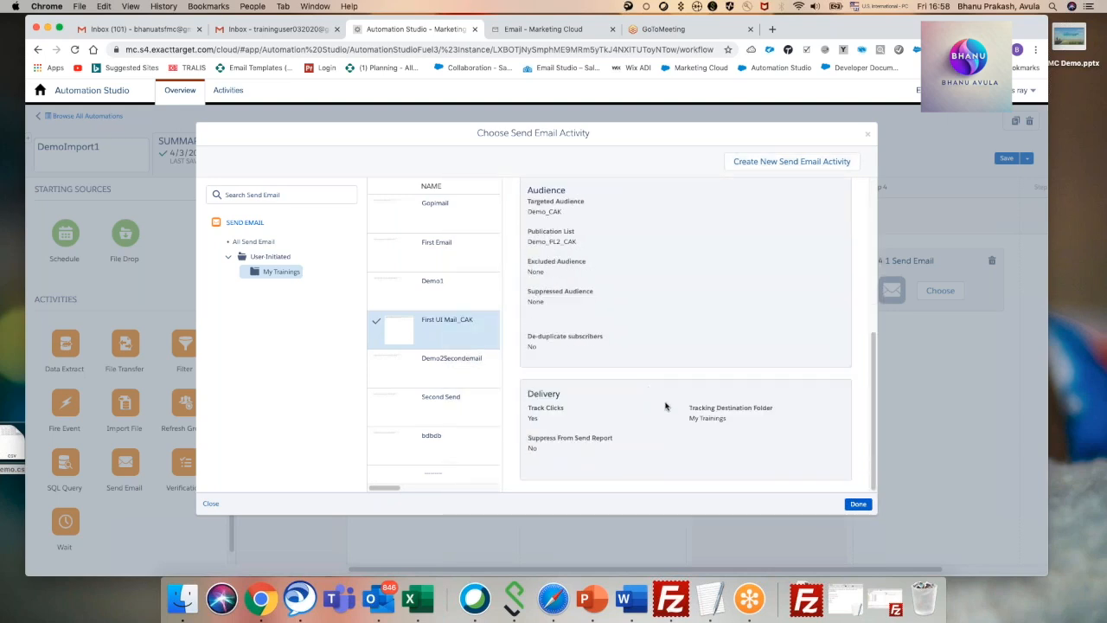
pyautogui.click(857, 504)
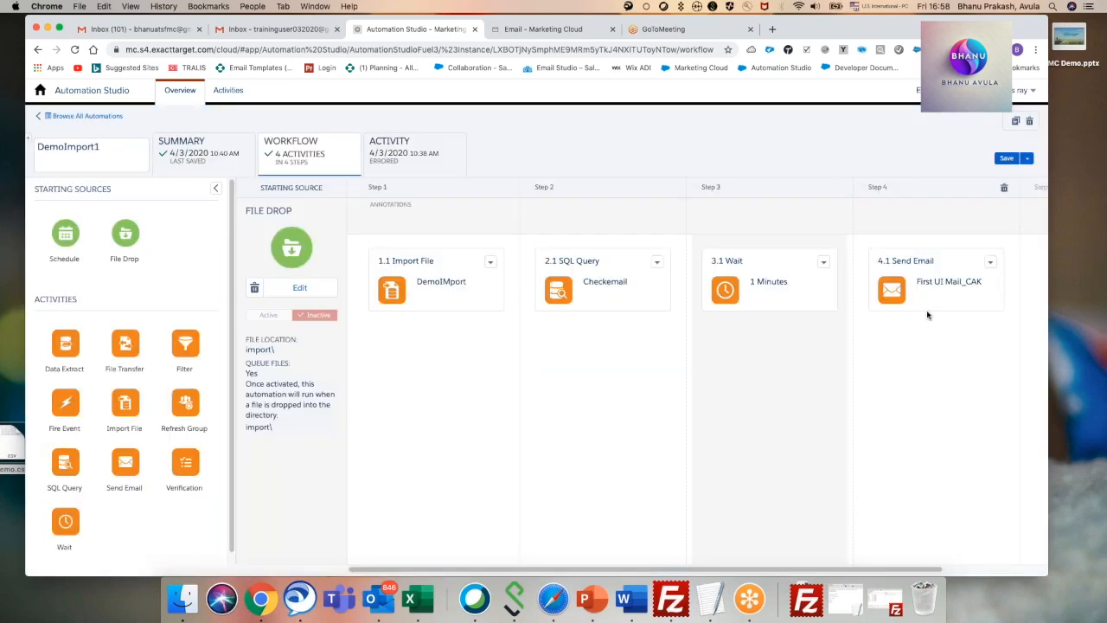
# Open the step 4 Send Email activity for editing and set its saved send classification to Default Transactional.
pyautogui.click(990, 261)
pyautogui.click(1010, 292)
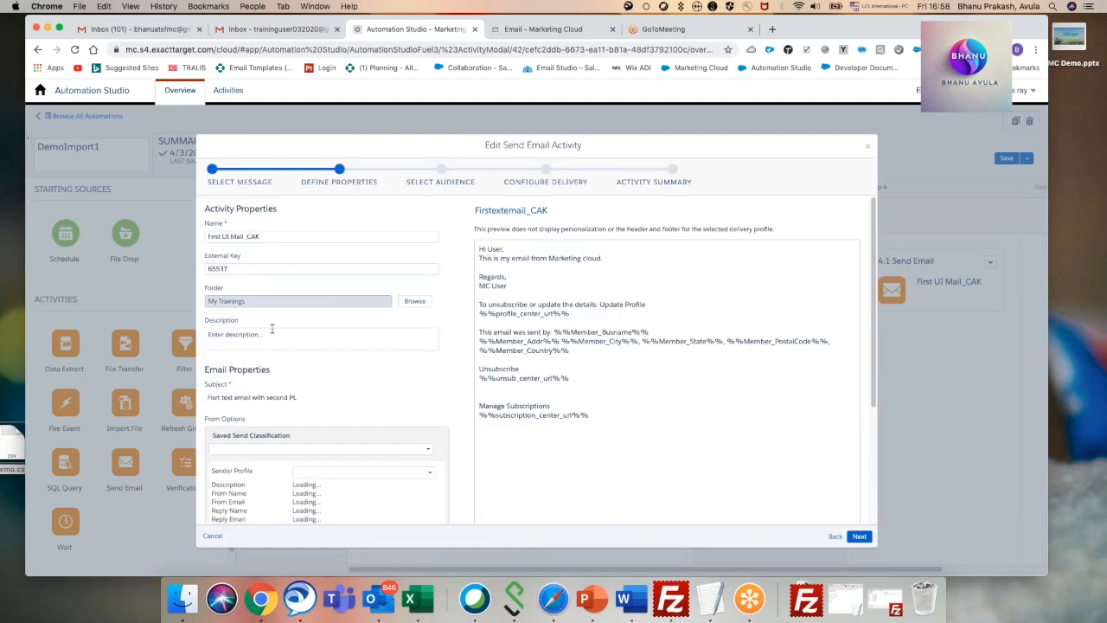
pyautogui.scroll(-1, 271, 329)
pyautogui.click(348, 433)
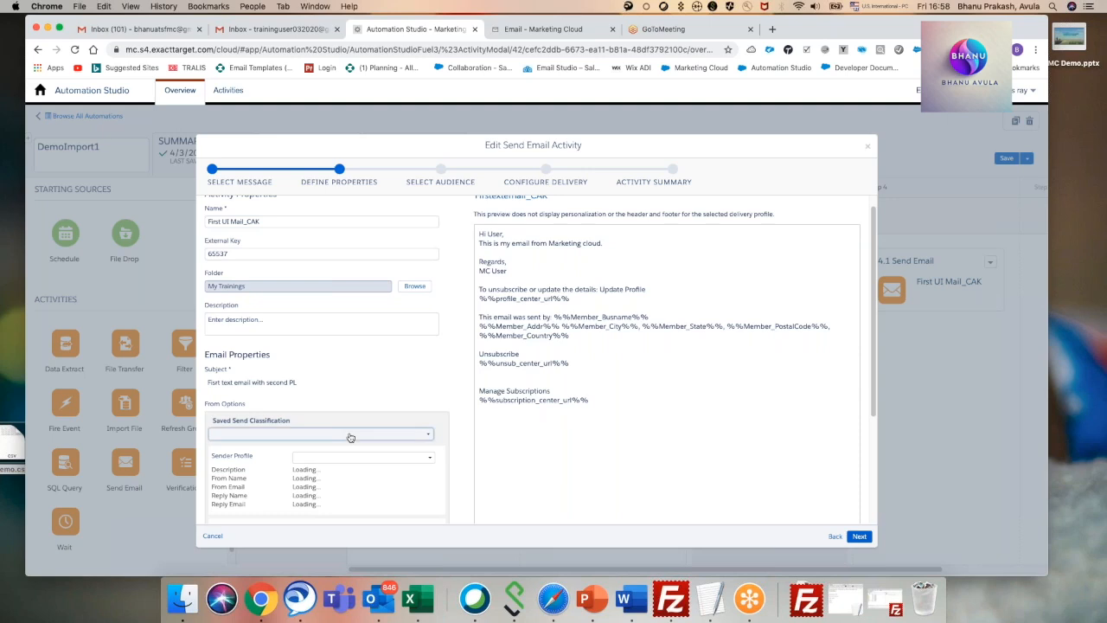
pyautogui.click(292, 449)
pyautogui.scroll(-5, 354, 441)
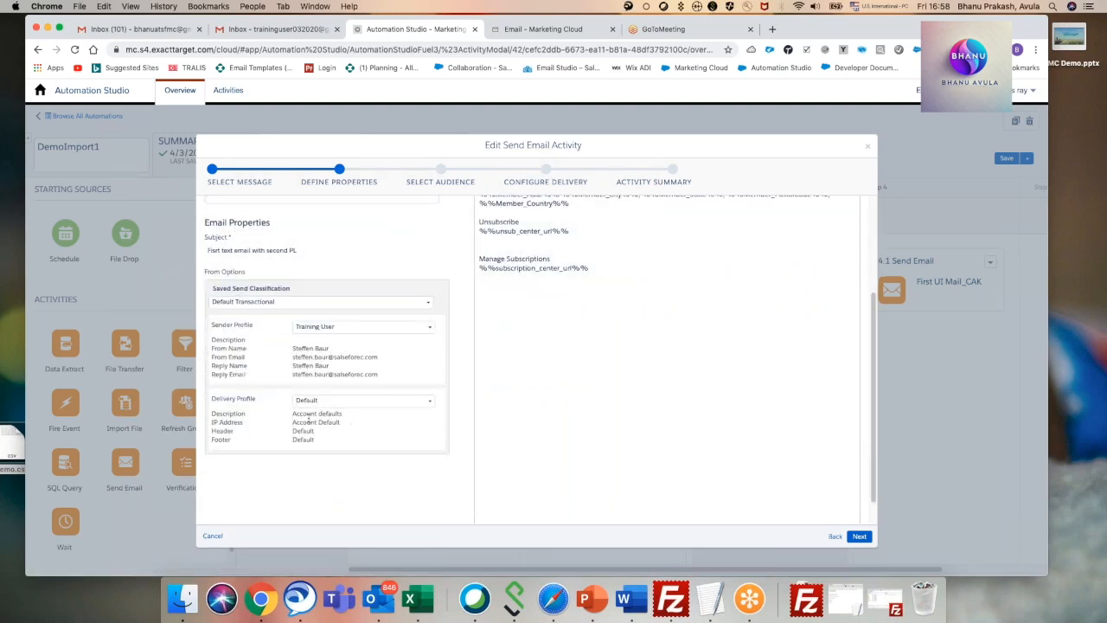
pyautogui.scroll(5, 334, 432)
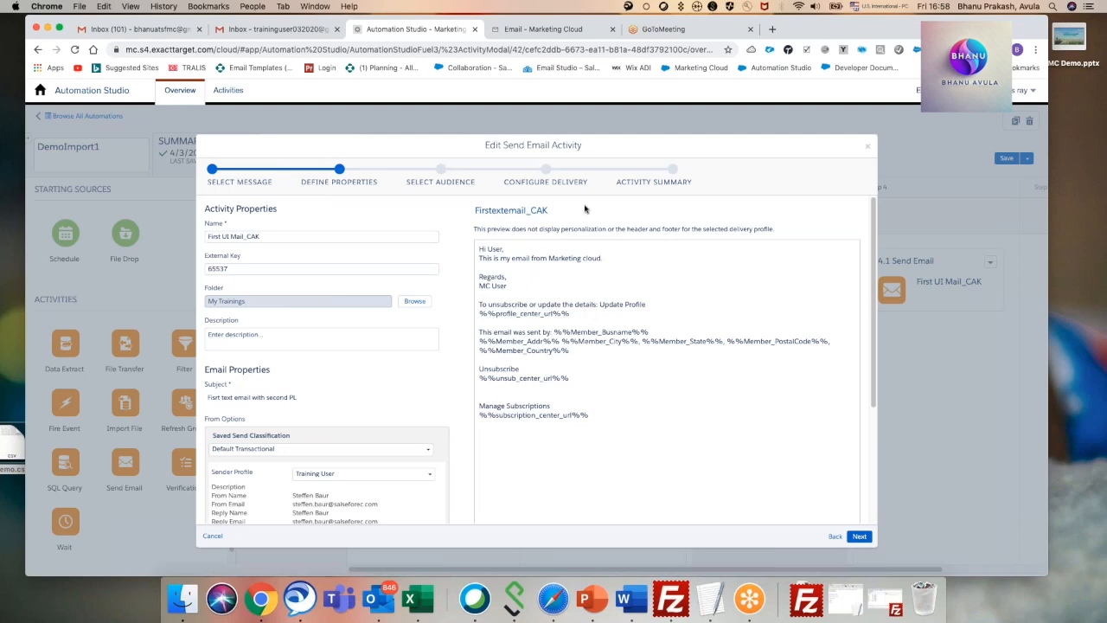
# Review the send activity's audience, properties and My Trainings message selection, ending back at the audience selection.
pyautogui.click(858, 536)
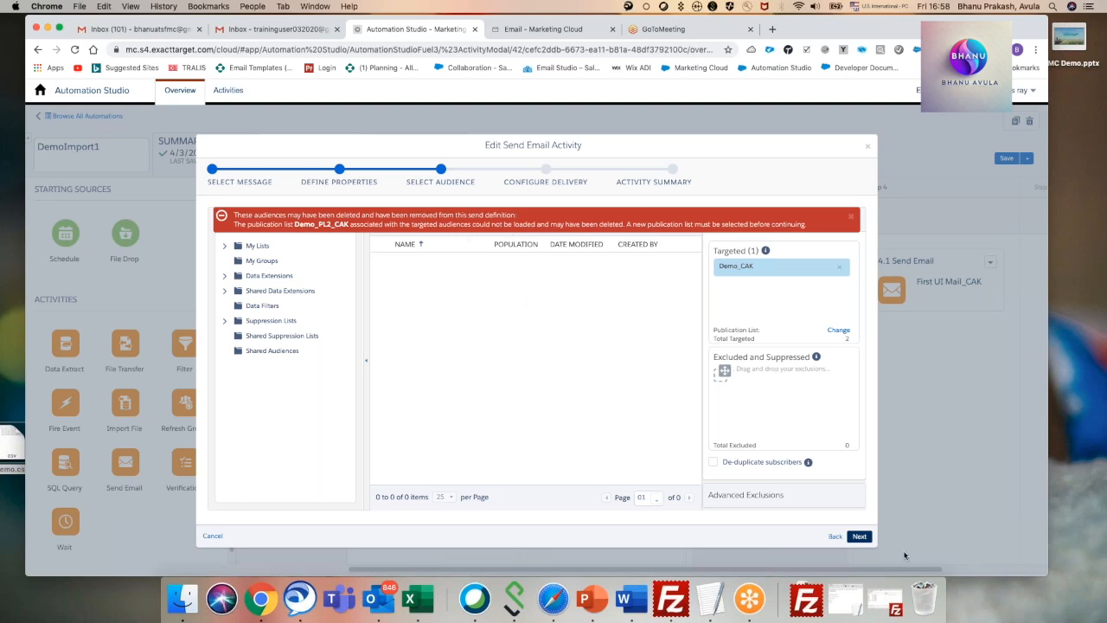
pyautogui.click(835, 537)
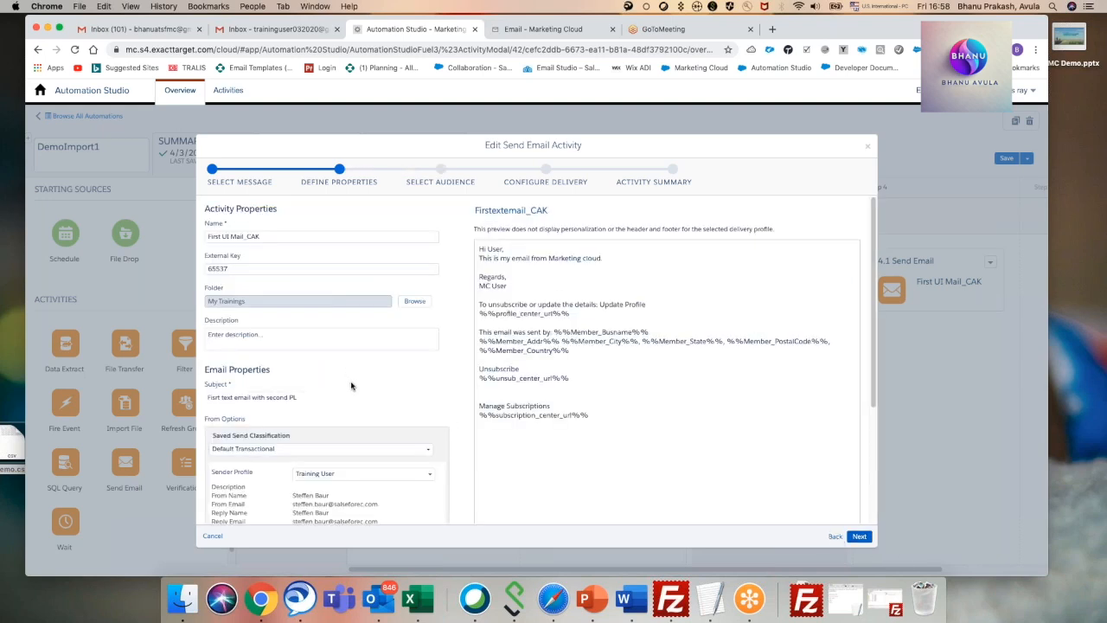
pyautogui.scroll(-5, 352, 385)
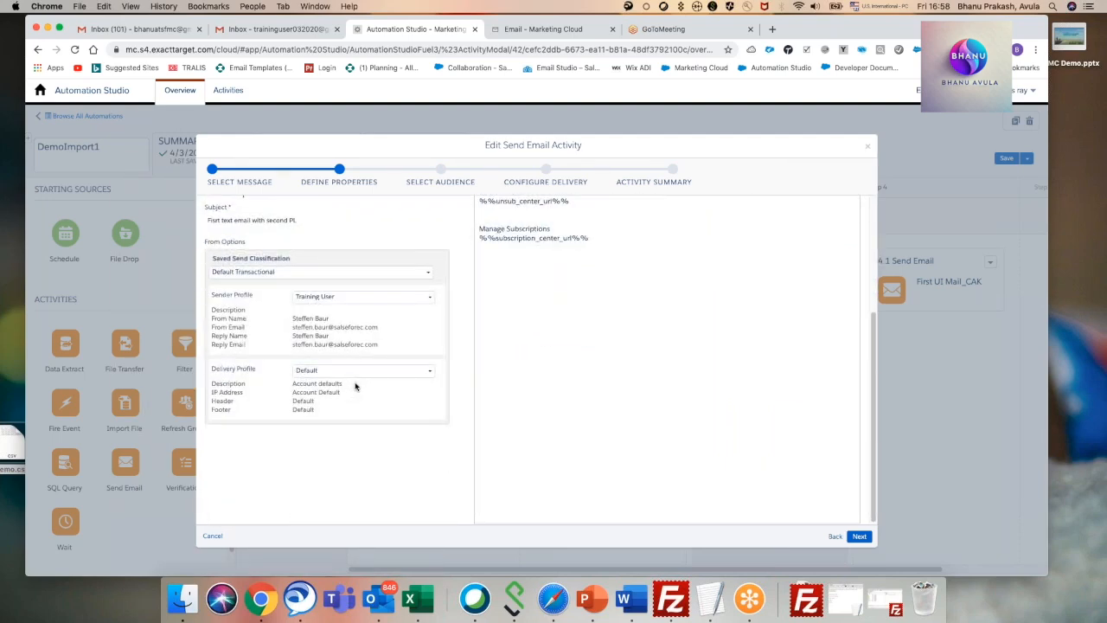
pyautogui.scroll(5, 358, 388)
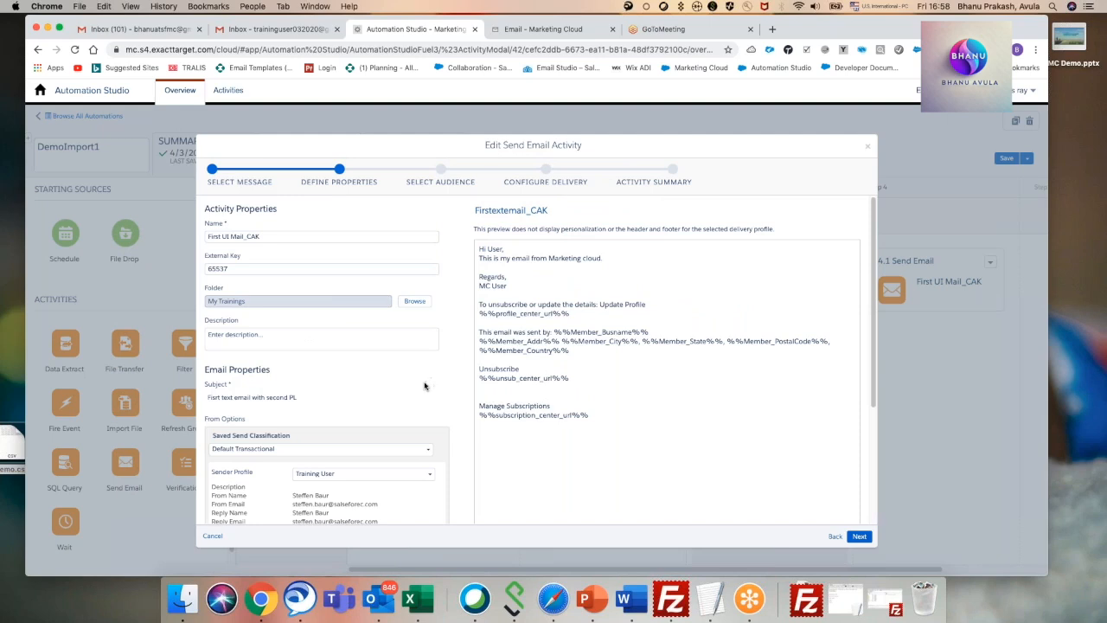
pyautogui.click(834, 537)
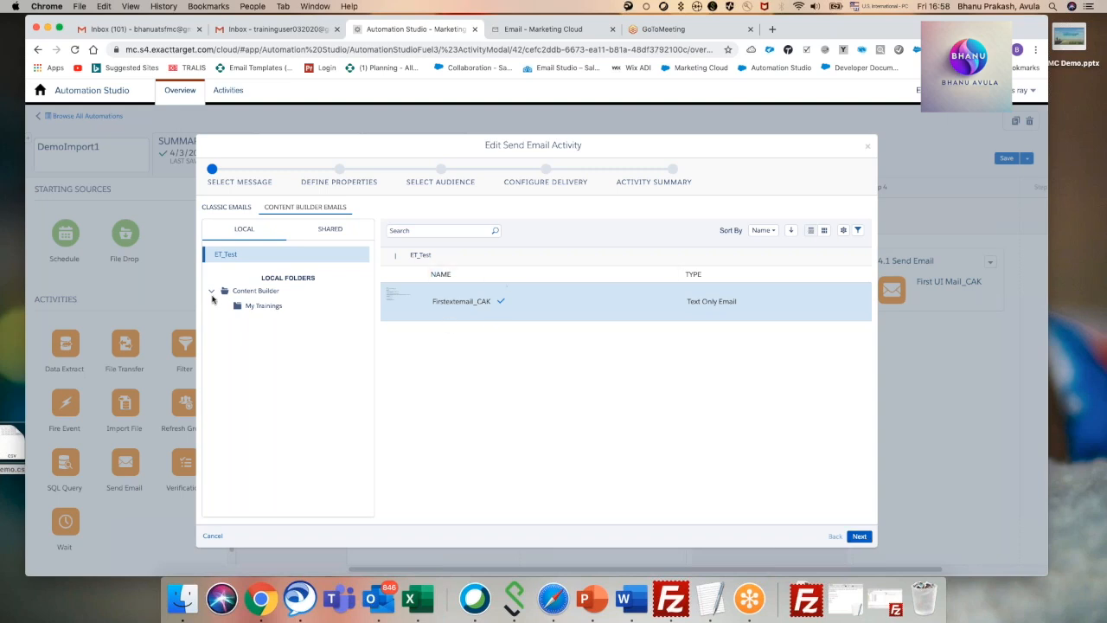
pyautogui.click(253, 307)
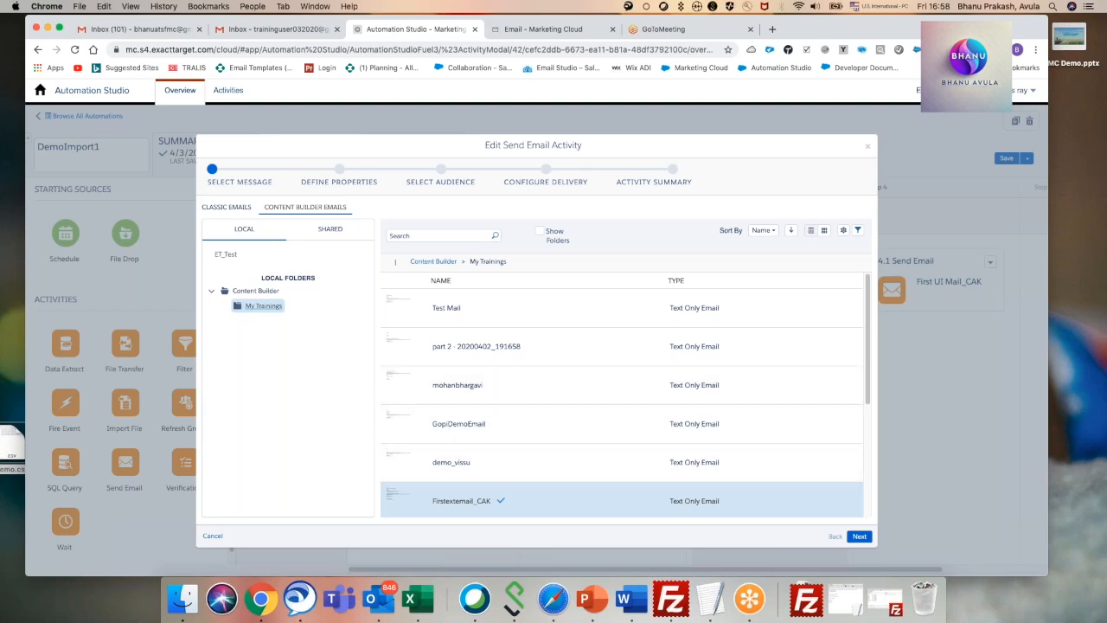
pyautogui.click(859, 536)
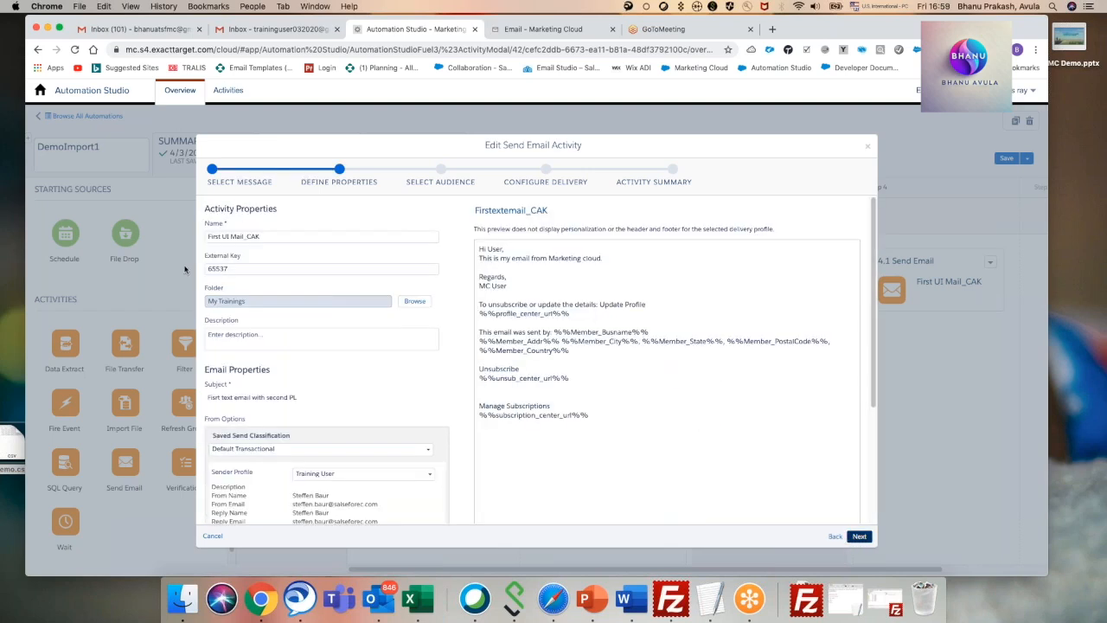
pyautogui.scroll(-5, 766, 381)
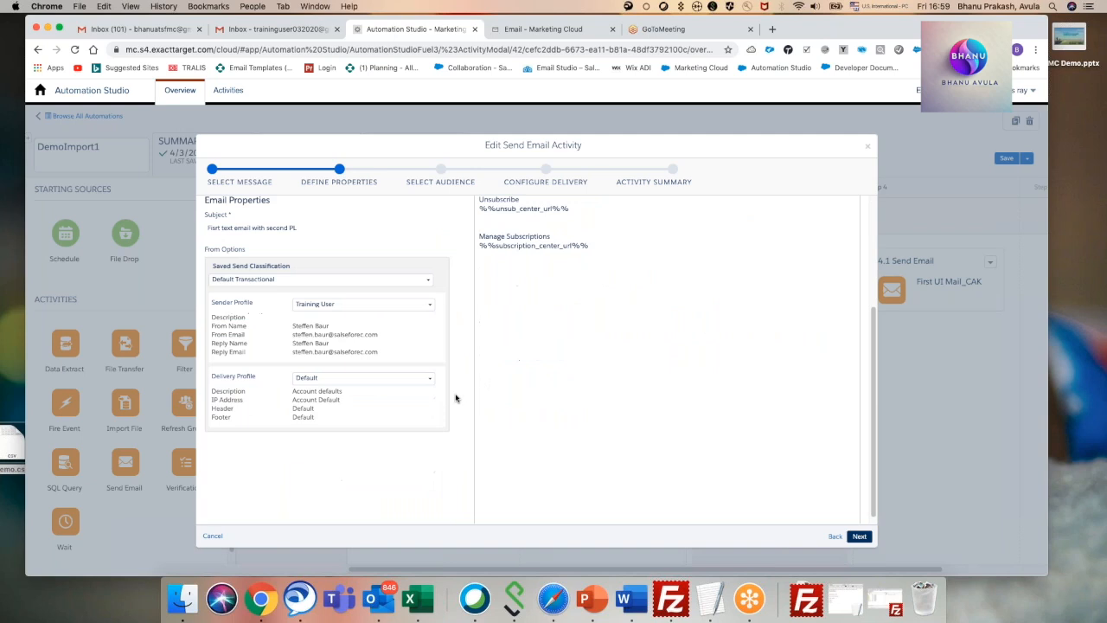
pyautogui.click(859, 536)
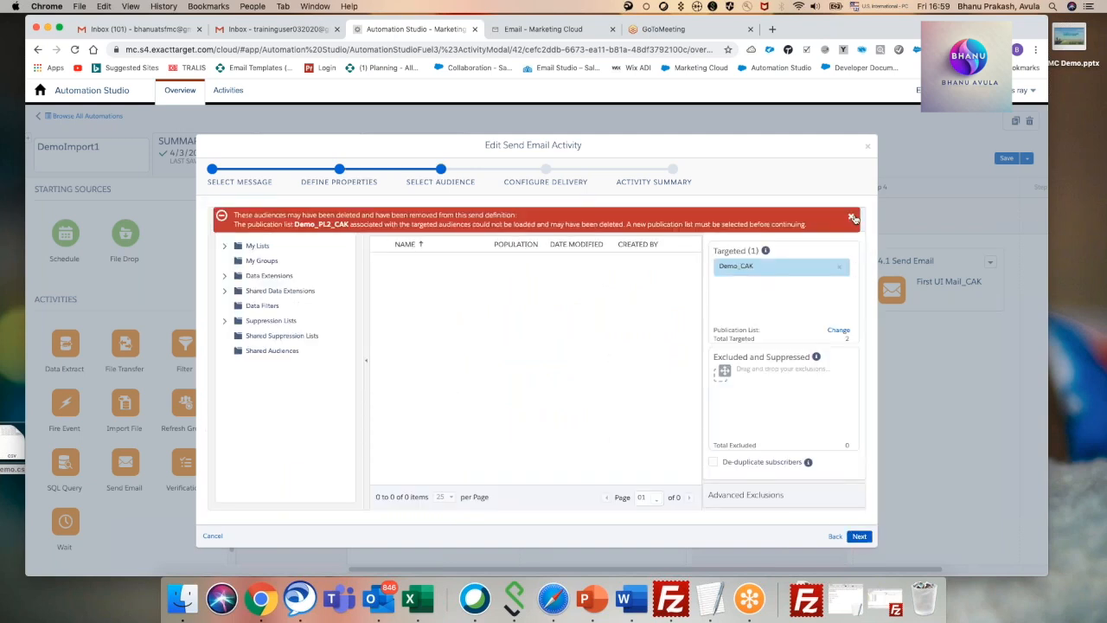
# Replace the targeted audience Demo_CAK with the Destination Demo_Bh data extension from My trainings, using All Subscribers as the publication list.
pyautogui.click(853, 218)
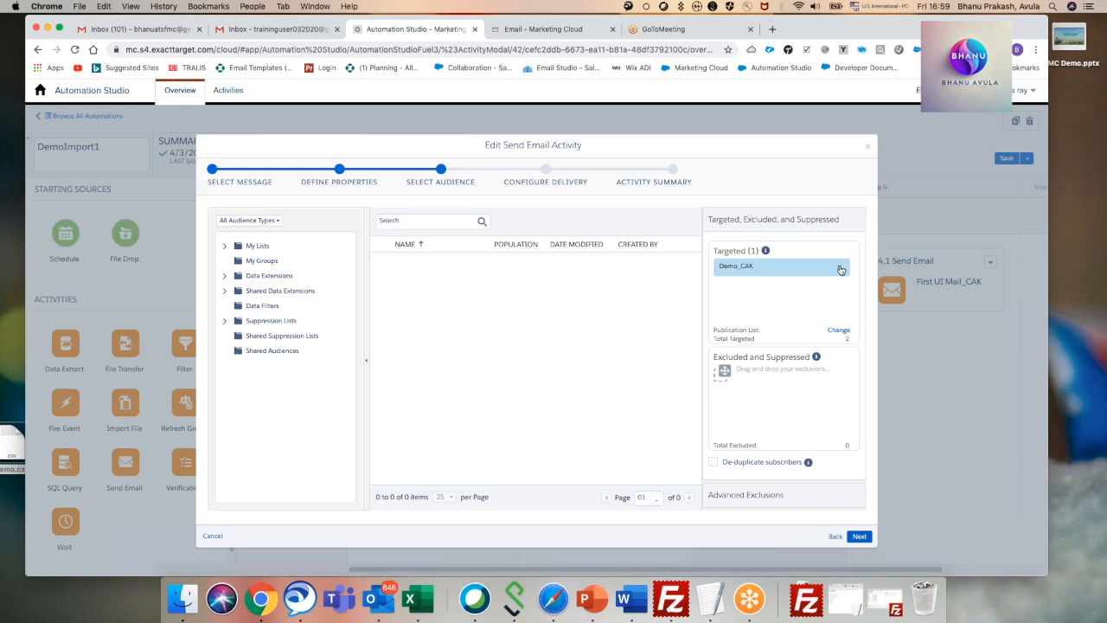
pyautogui.click(840, 269)
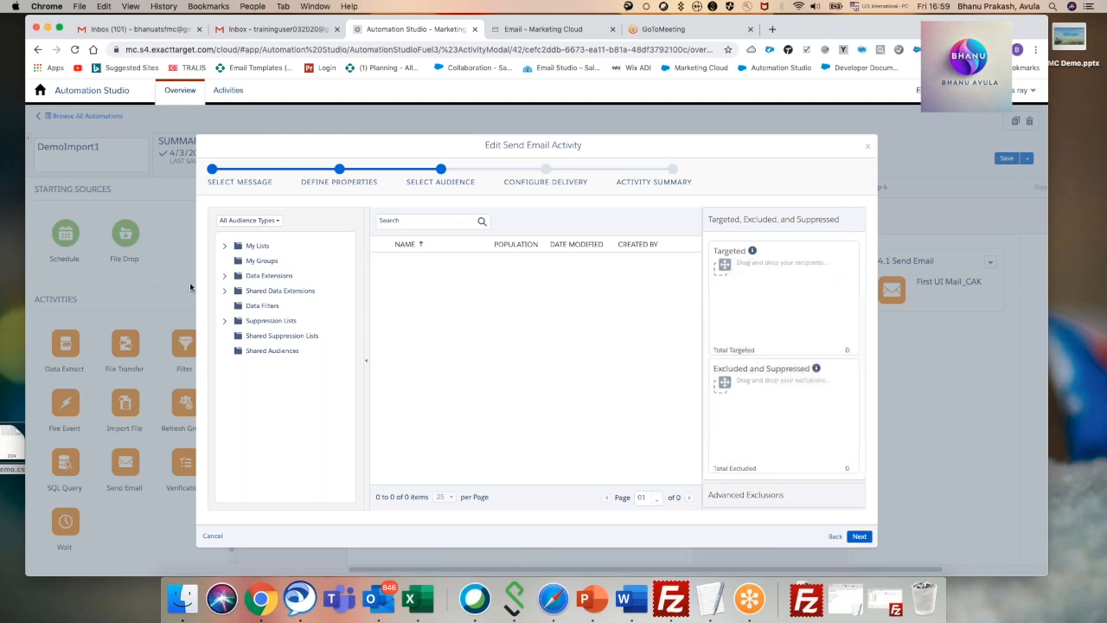
pyautogui.click(225, 275)
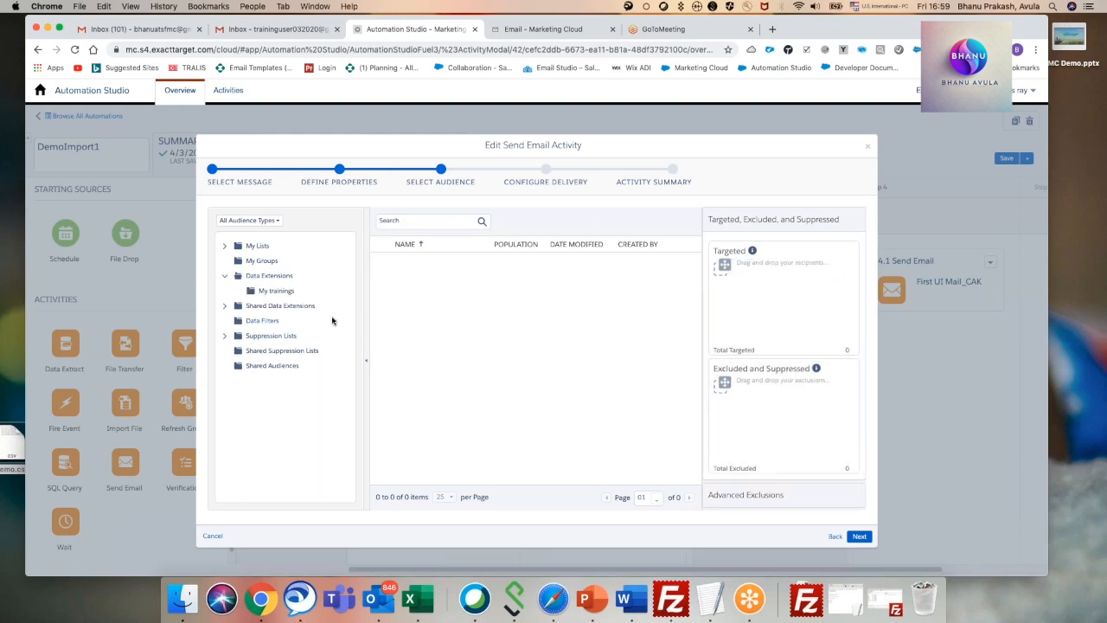
pyautogui.click(270, 290)
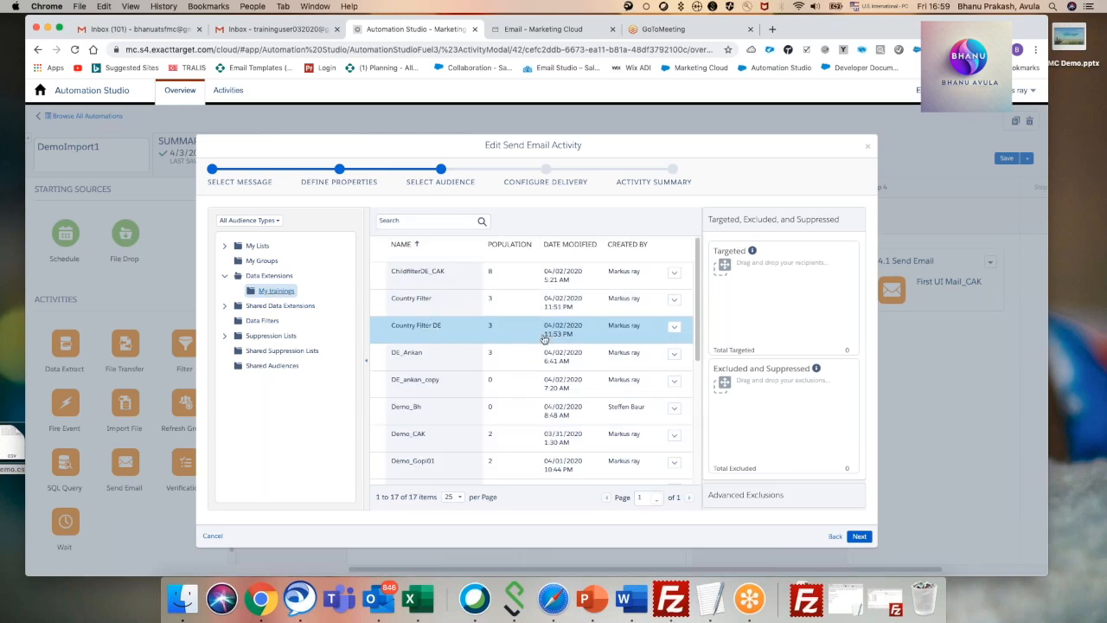
pyautogui.scroll(-3, 518, 294)
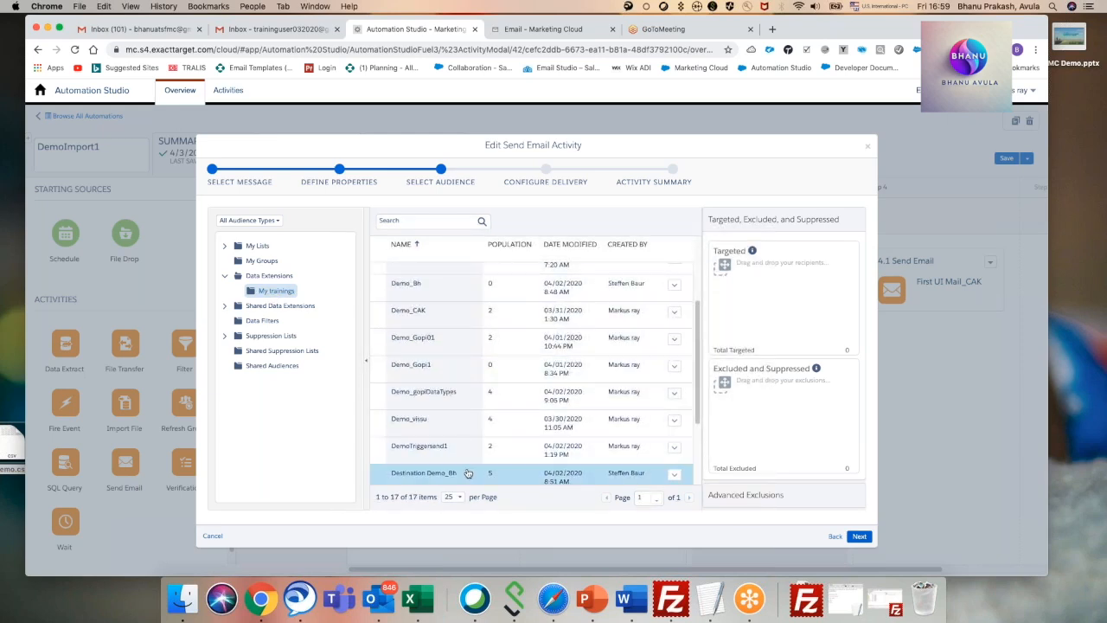
pyautogui.moveTo(453, 484); pyautogui.dragTo(789, 289)
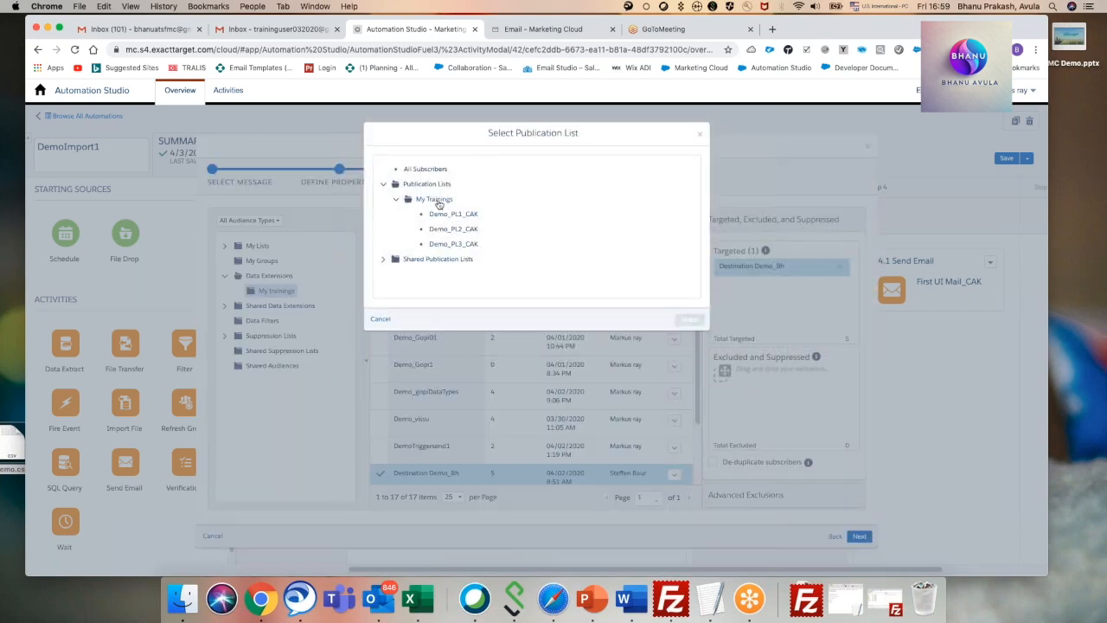
pyautogui.click(426, 171)
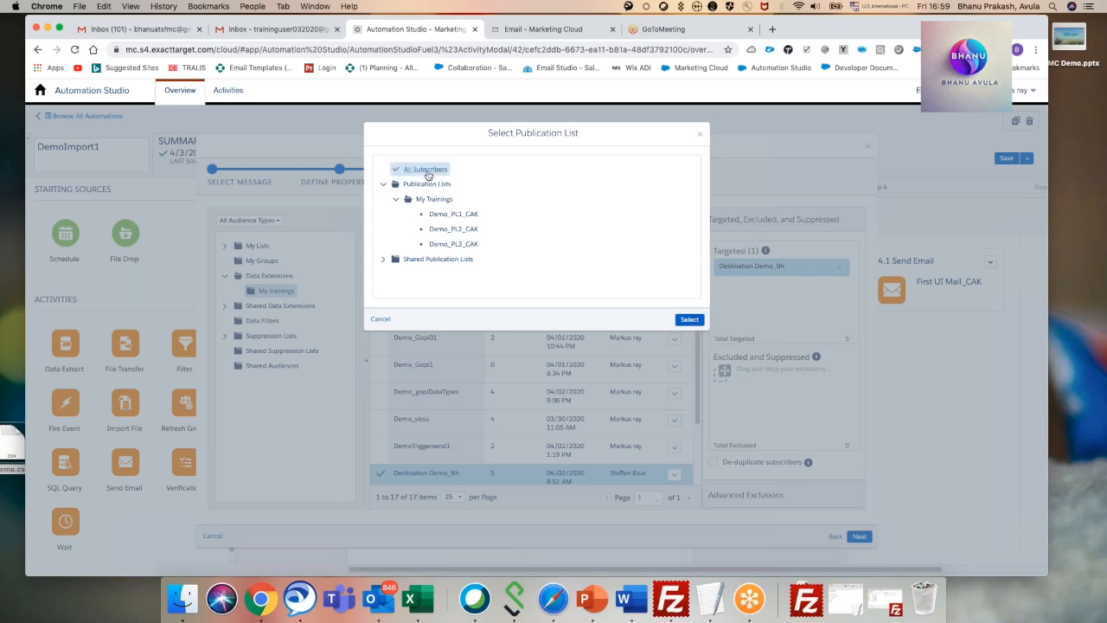
pyautogui.click(689, 320)
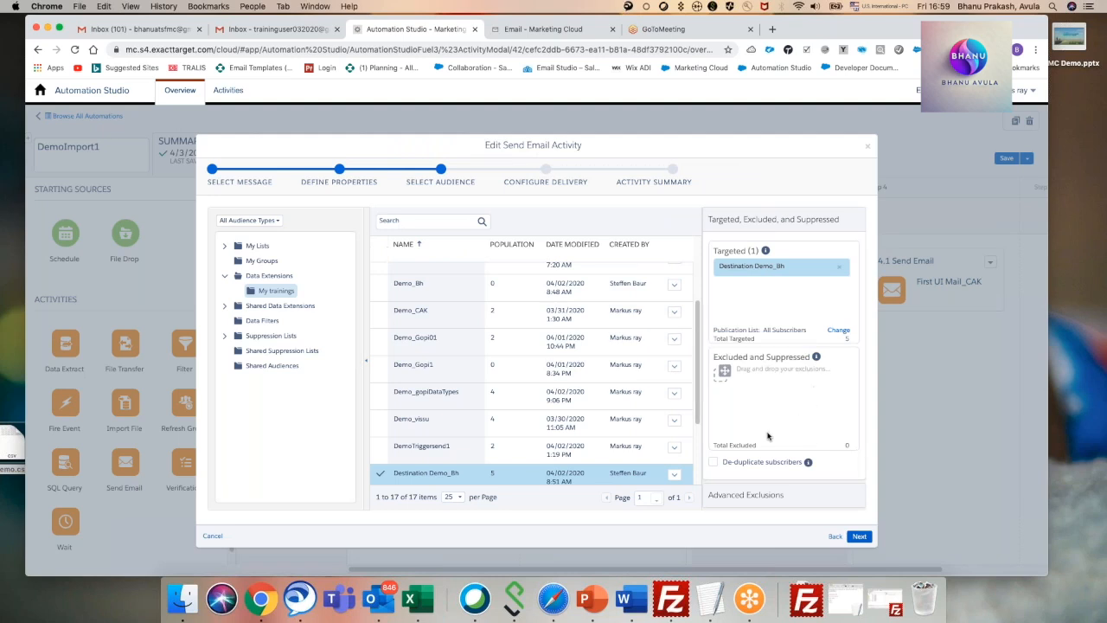
# Enable subscriber de-duplication, keep the delivery settings, confirm the email is correct and ready to send, and finish the send activity.
pyautogui.click(715, 466)
pyautogui.click(859, 536)
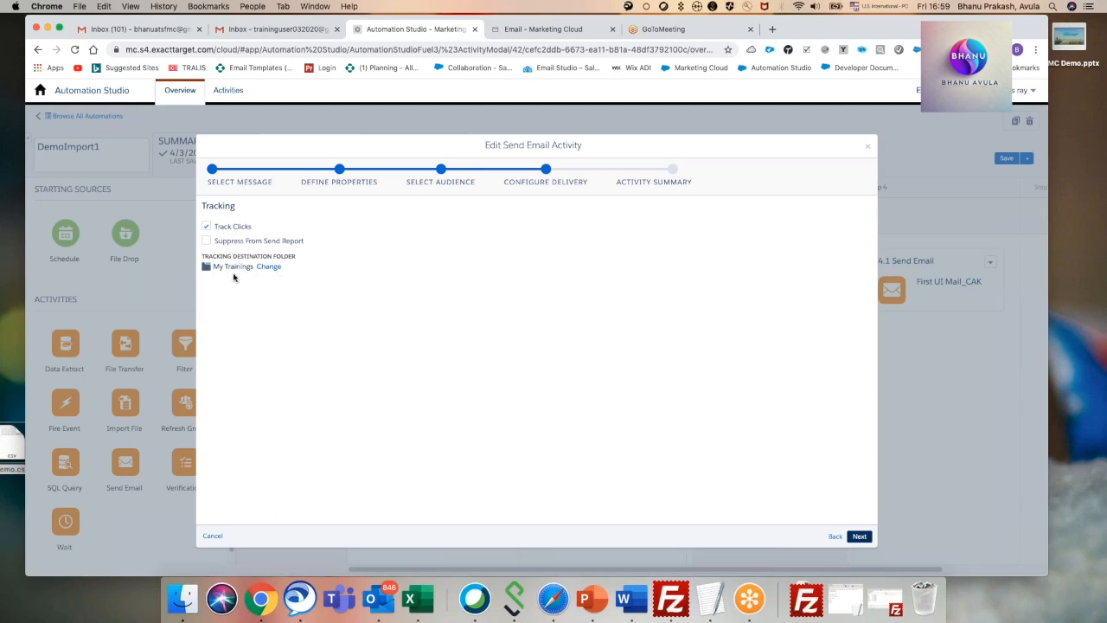
pyautogui.click(858, 537)
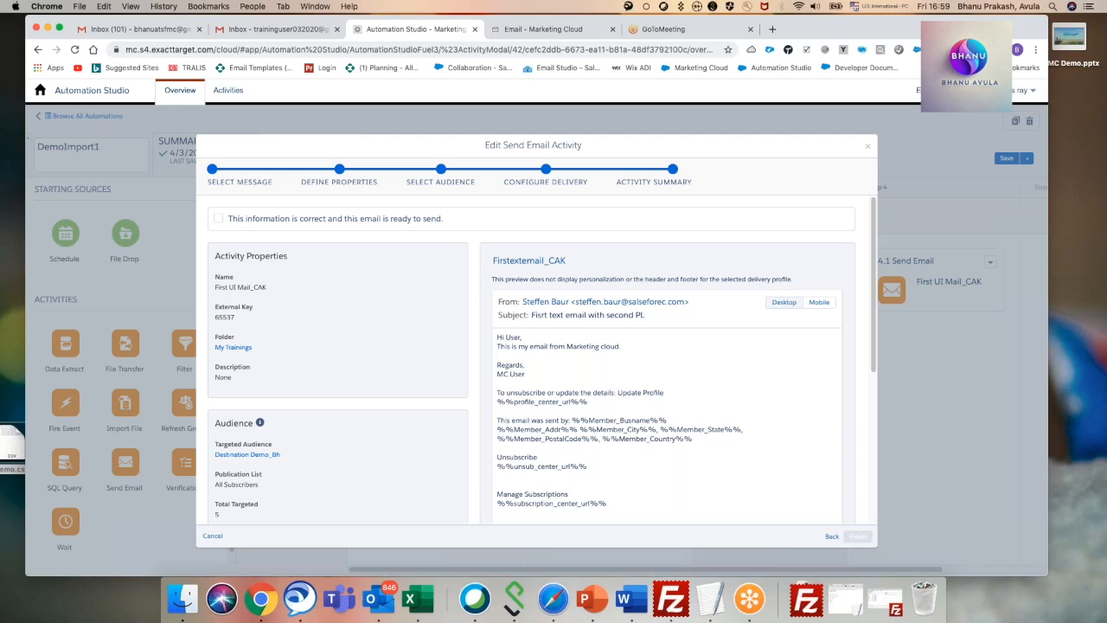
pyautogui.scroll(-1, 268, 471)
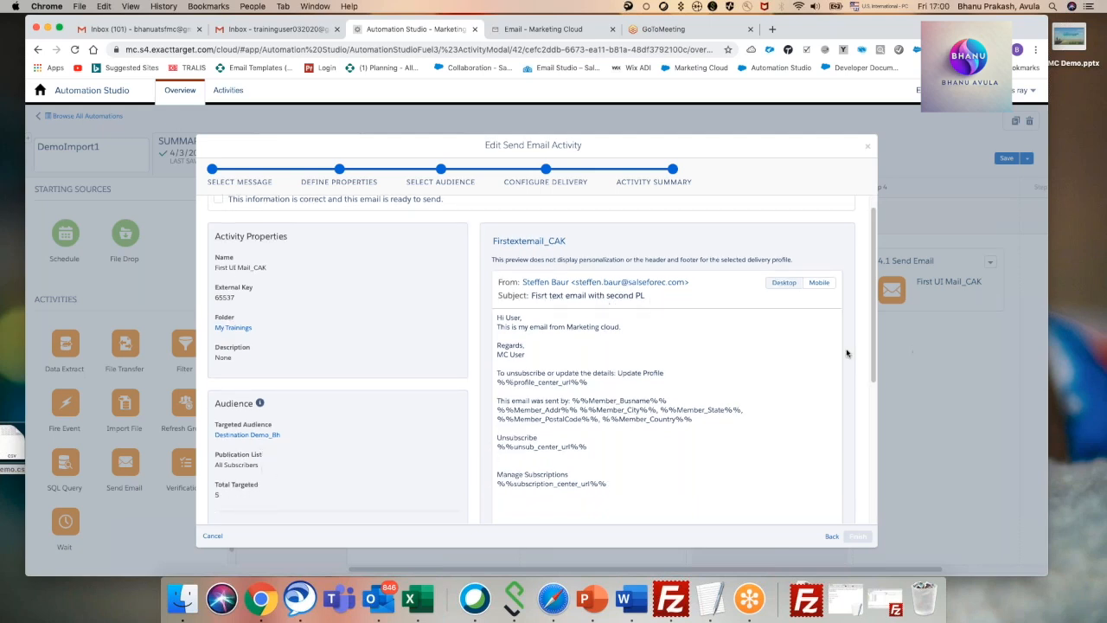
pyautogui.scroll(1, 657, 432)
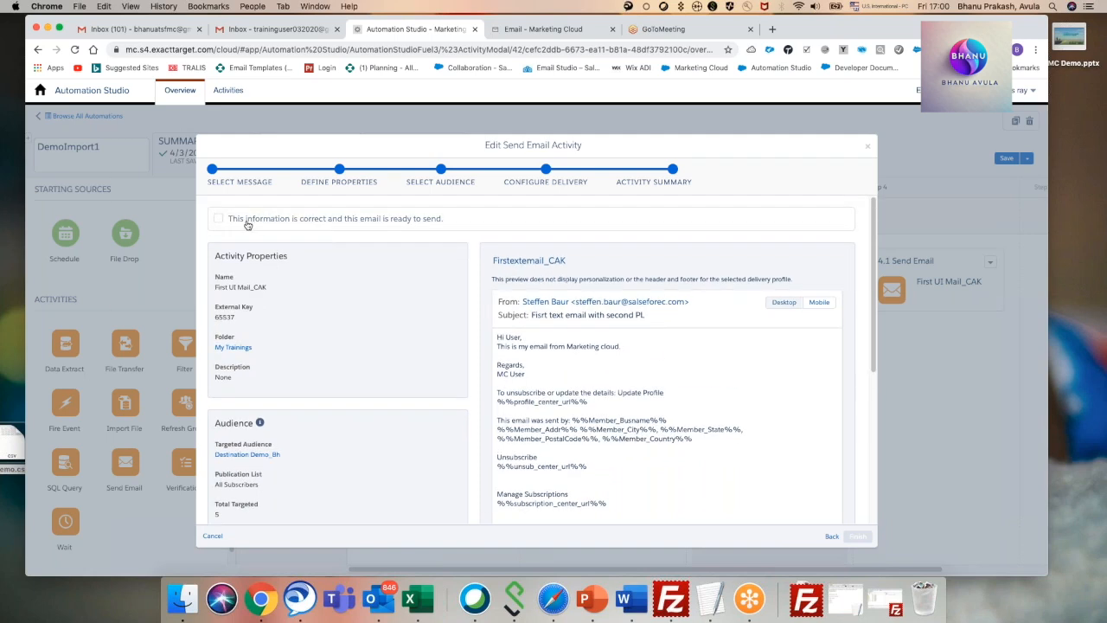
pyautogui.click(219, 219)
pyautogui.click(859, 537)
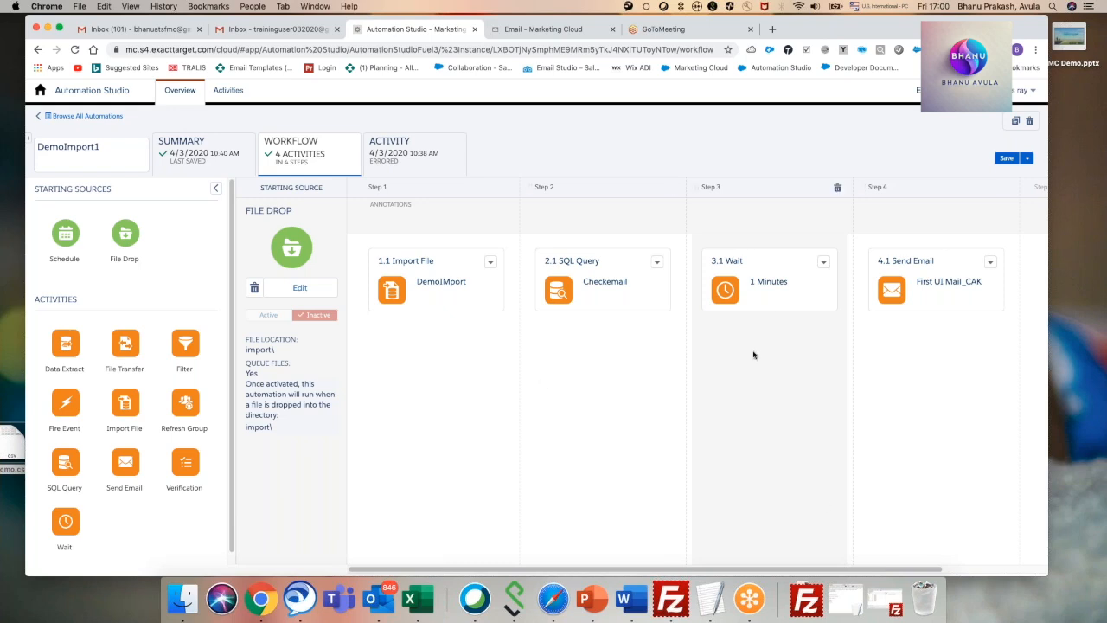
# Save the DemoImport1 automation and set its File Drop starting source to Active.
pyautogui.click(1007, 160)
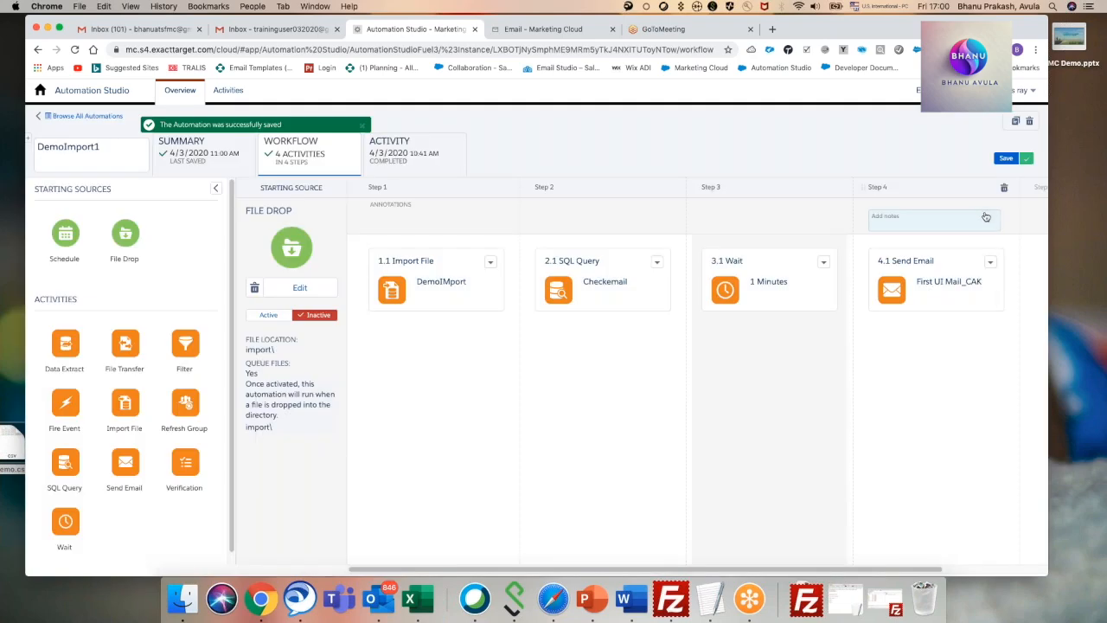
pyautogui.click(269, 316)
pyautogui.click(620, 232)
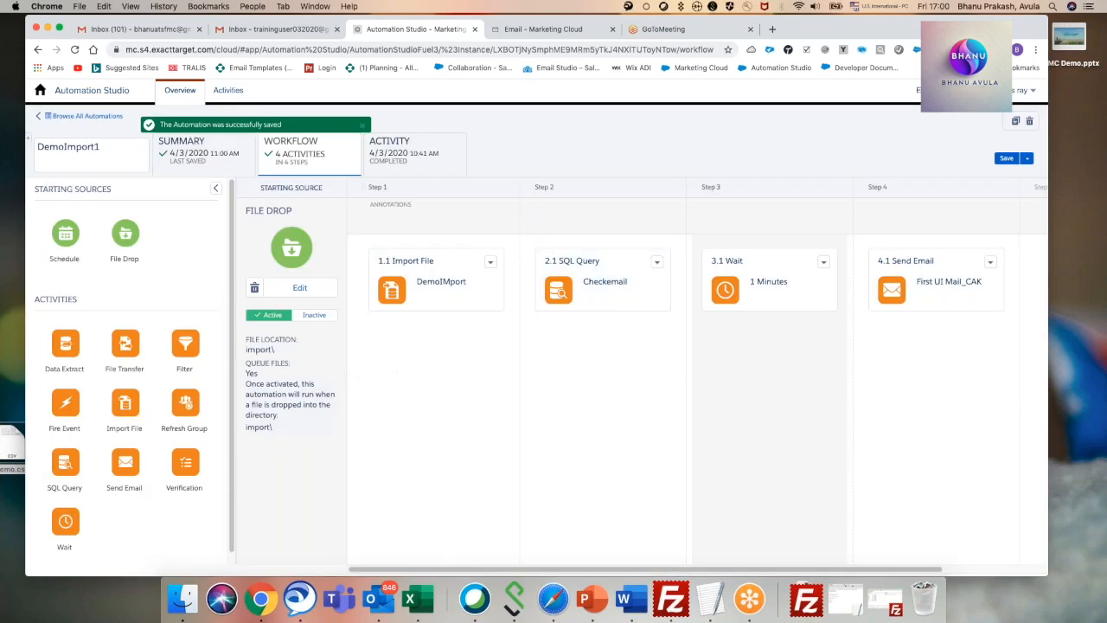
# Open the desktop file Demo.csv in Microsoft Excel and replace the email address in row 2 with a real recipient's Gmail address.
pyautogui.rightClick(15, 451)
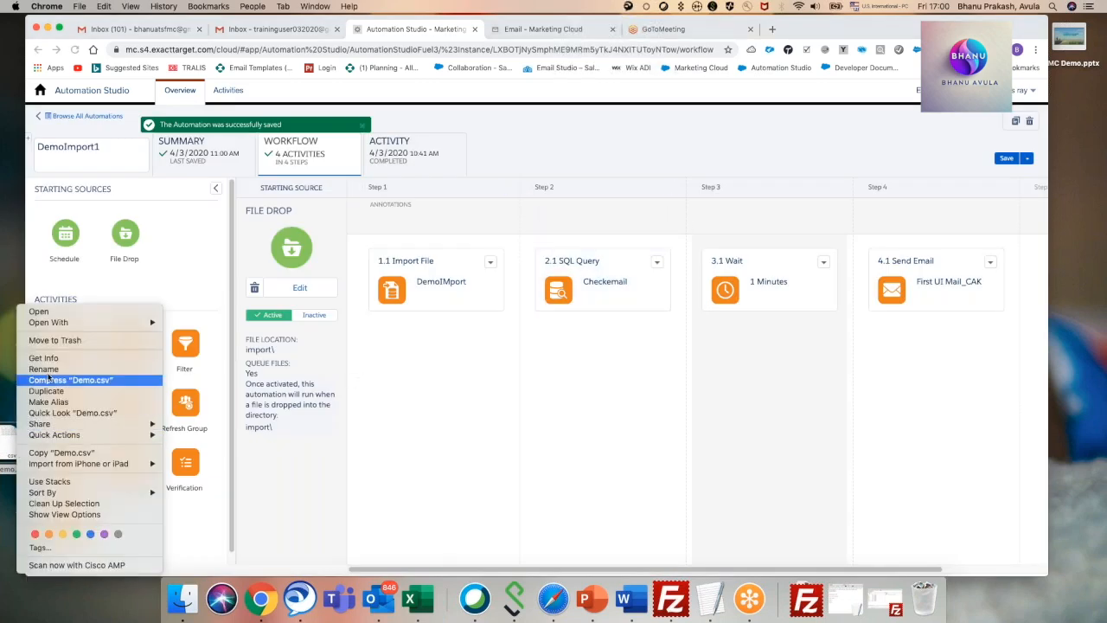
pyautogui.moveTo(48, 325)
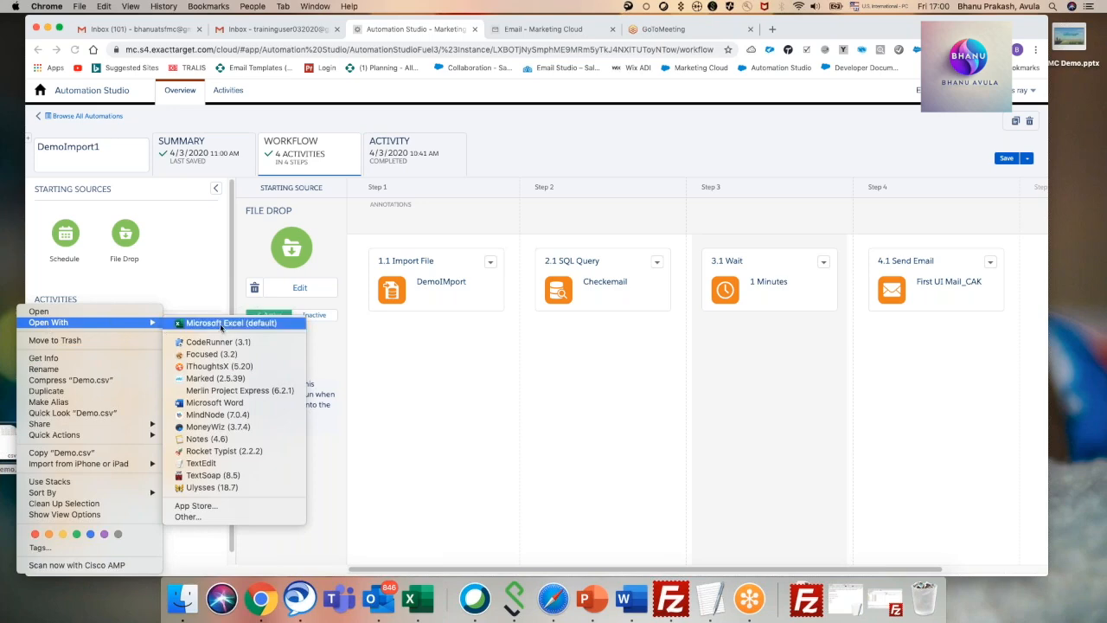
pyautogui.click(222, 323)
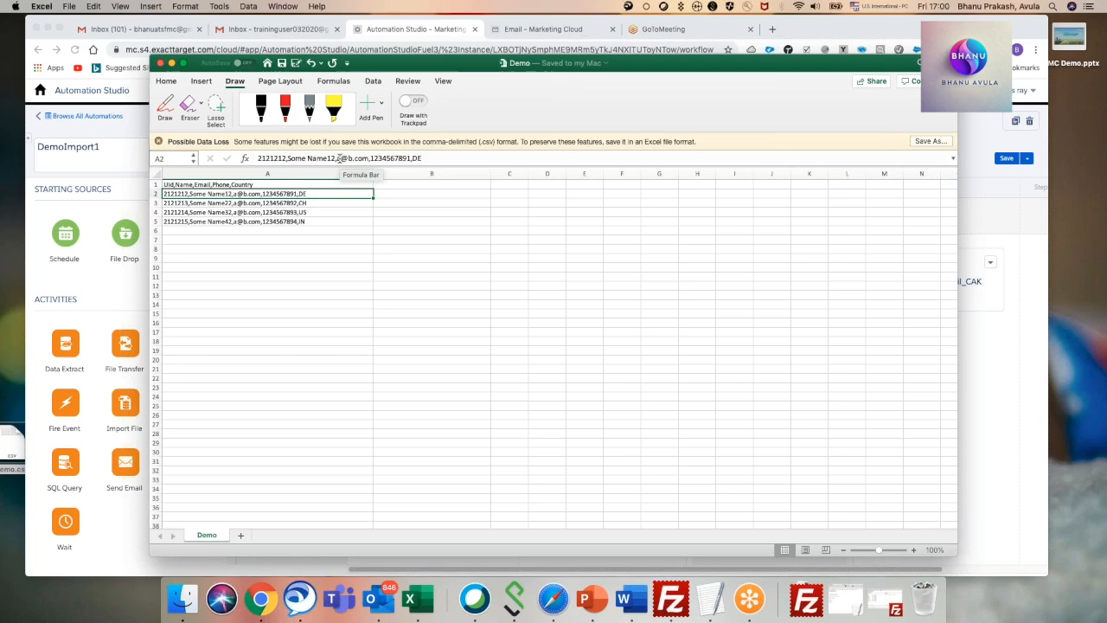
pyautogui.moveTo(336, 158); pyautogui.dragTo(360, 158)
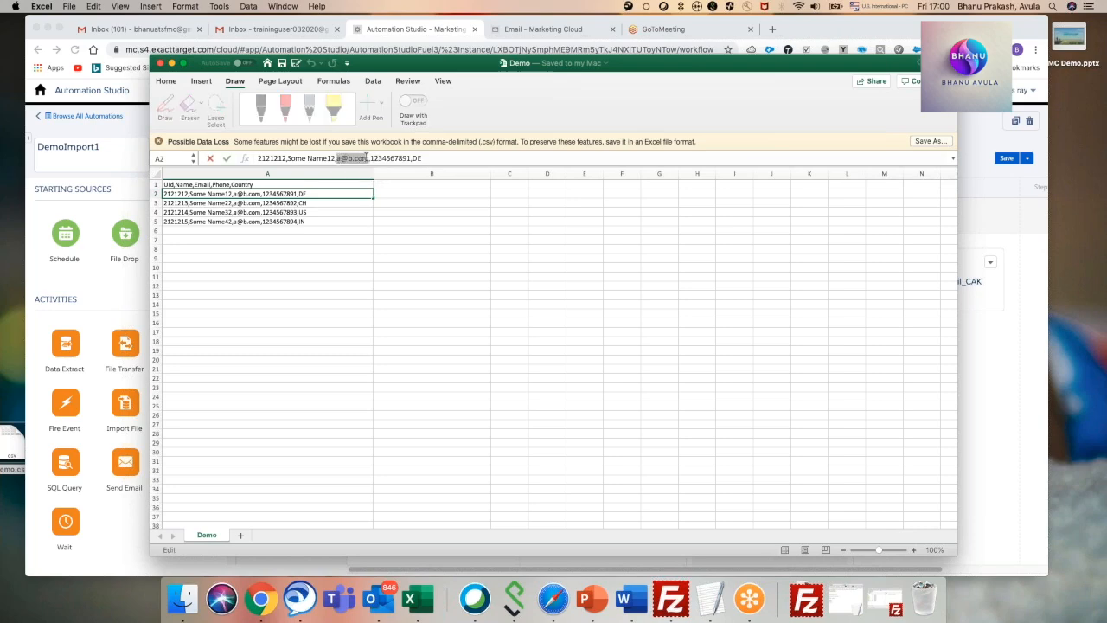
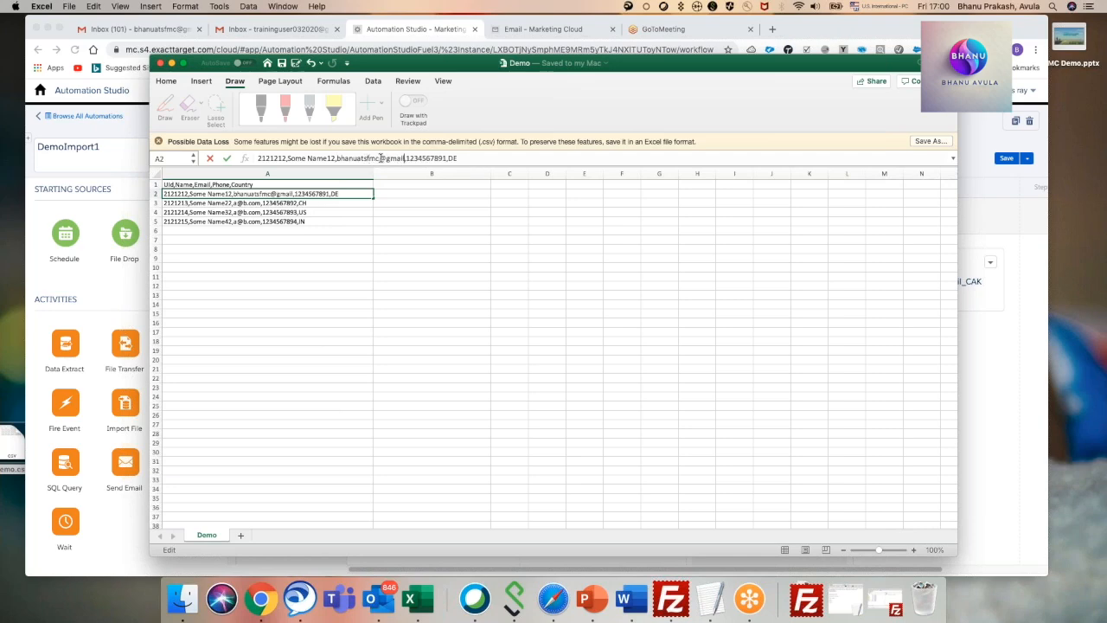
pyautogui.click(319, 229)
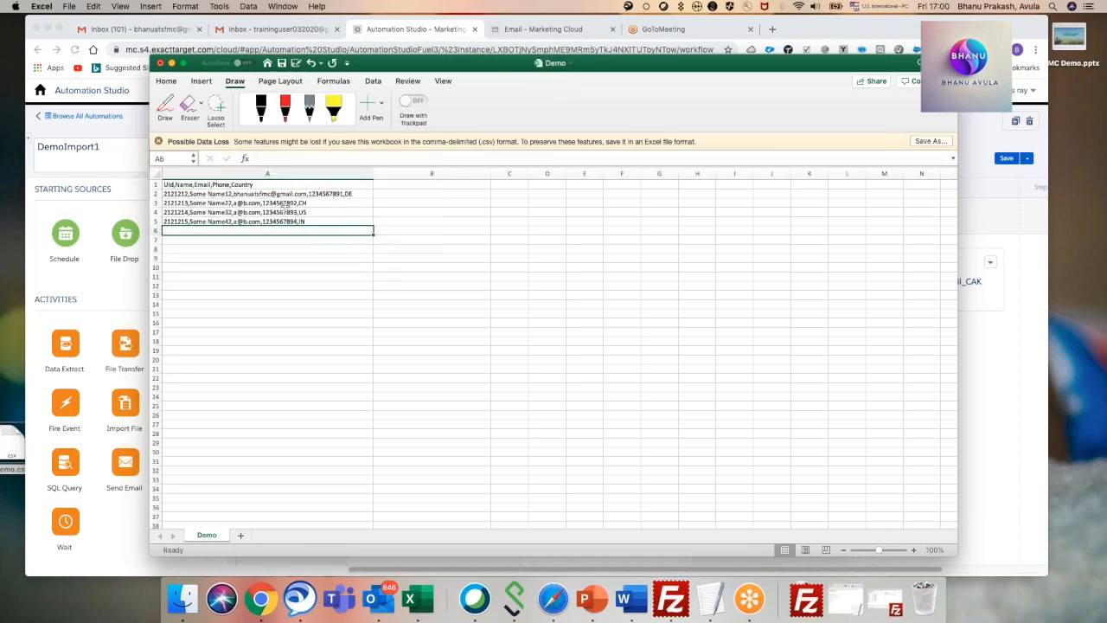
# Replace the email address in row 3 with the same recipient's Gmail address and save Demo.csv.
pyautogui.click(267, 202)
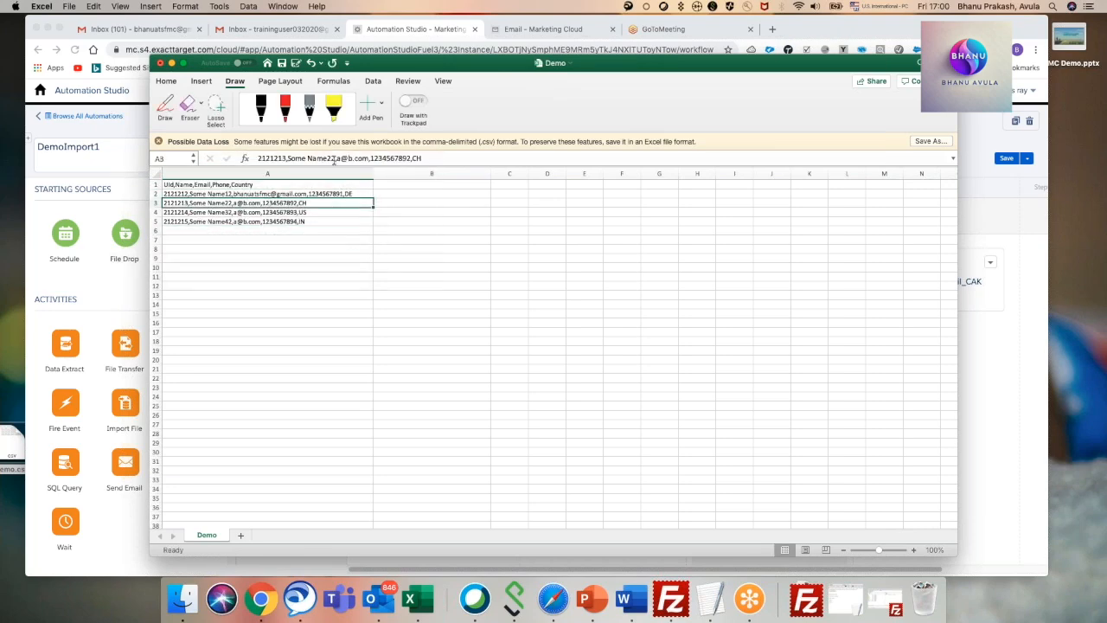
pyautogui.moveTo(337, 159); pyautogui.dragTo(369, 159)
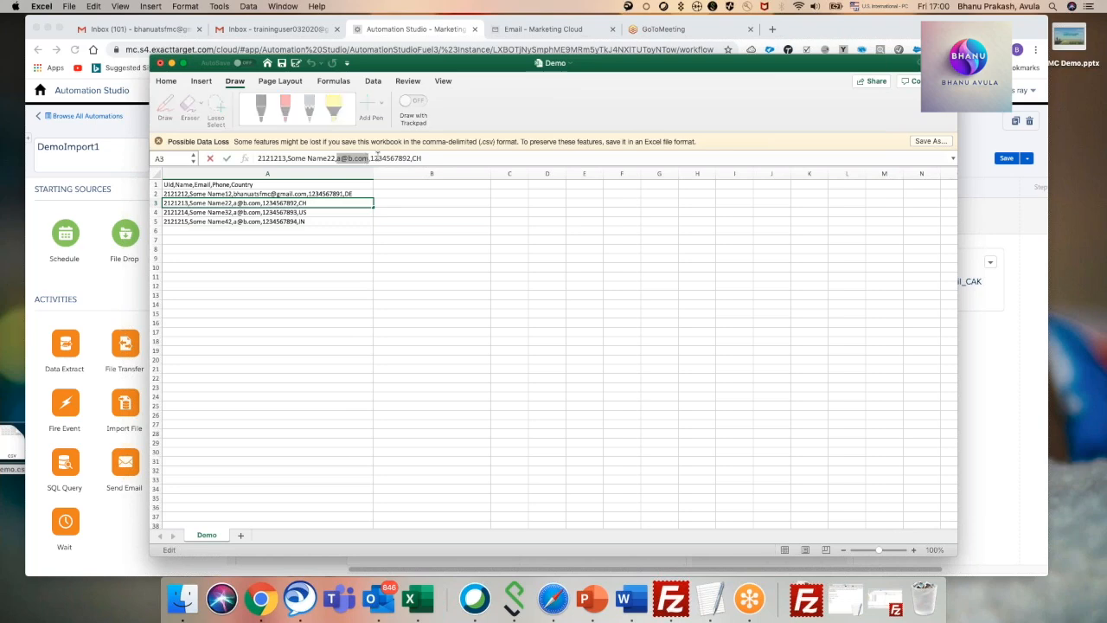
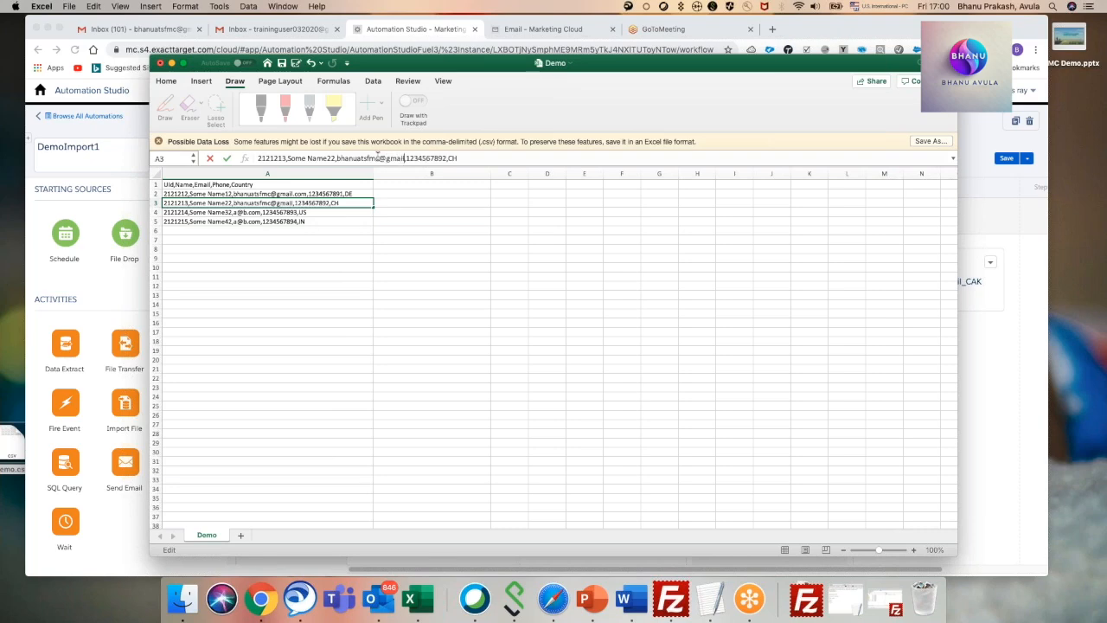
pyautogui.click(461, 240)
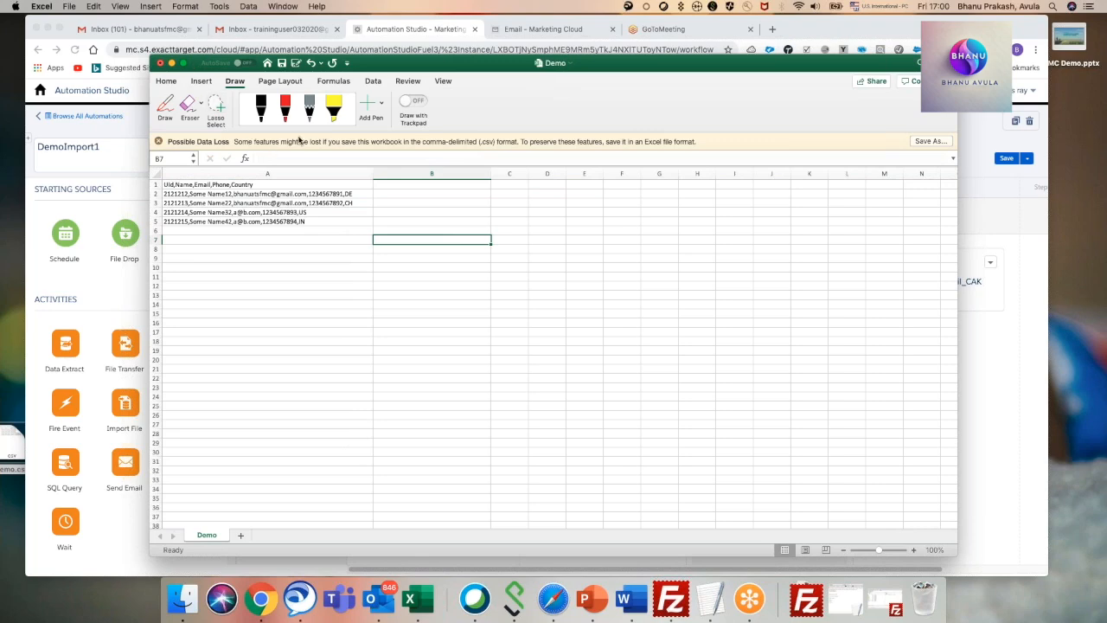
pyautogui.press('super+s')
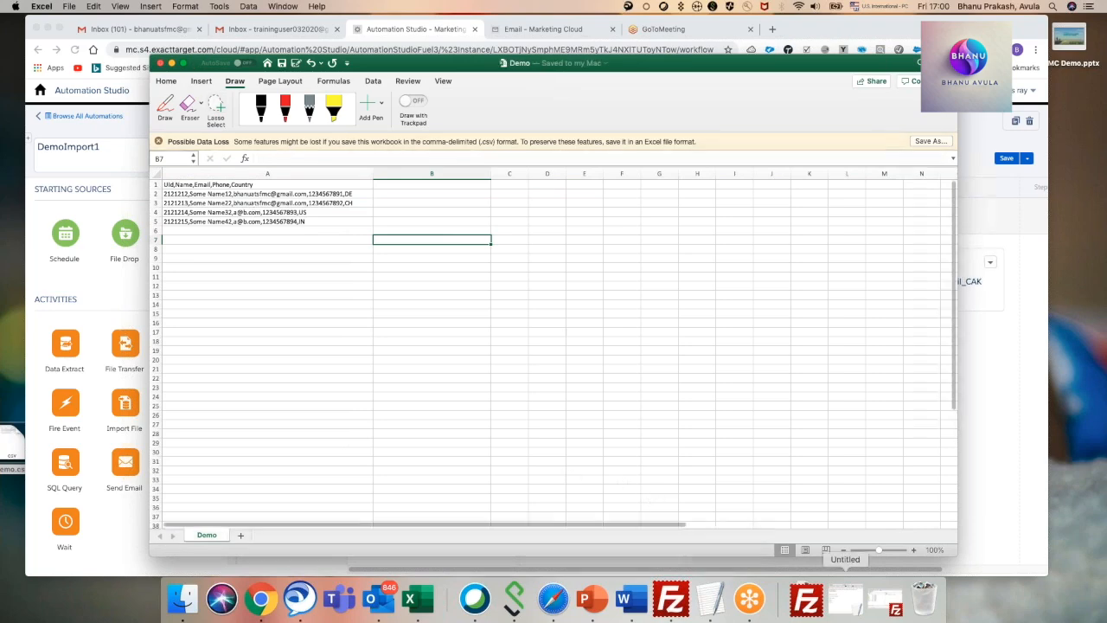
# Switch back to Automation Studio in Chrome and save the activated DemoImport1 automation again.
pyautogui.click(808, 603)
pyautogui.click(808, 604)
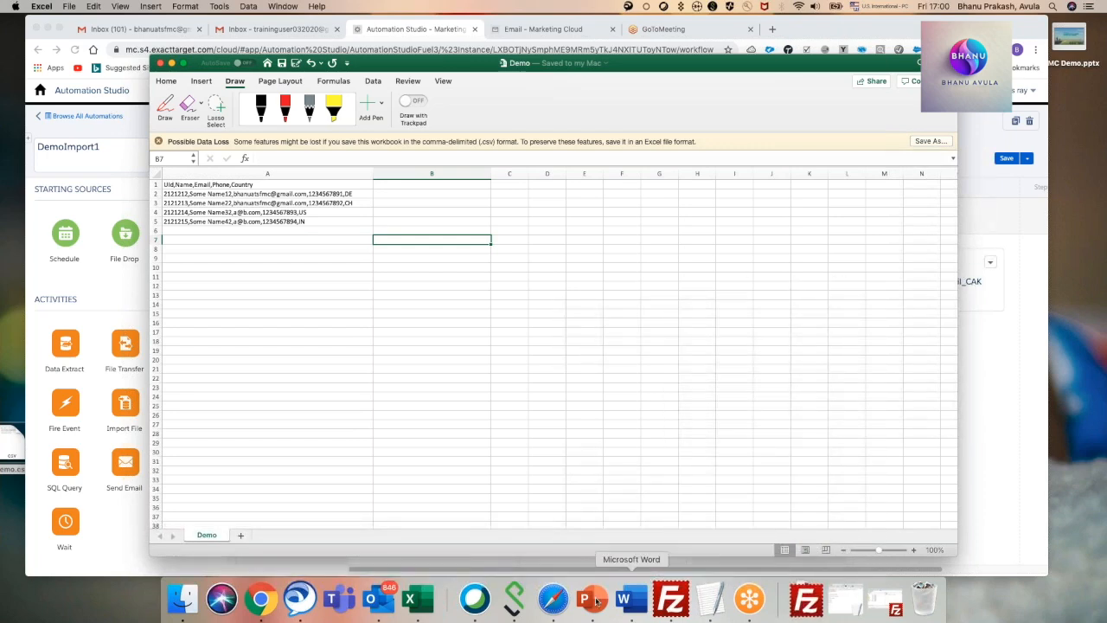
pyautogui.click(258, 593)
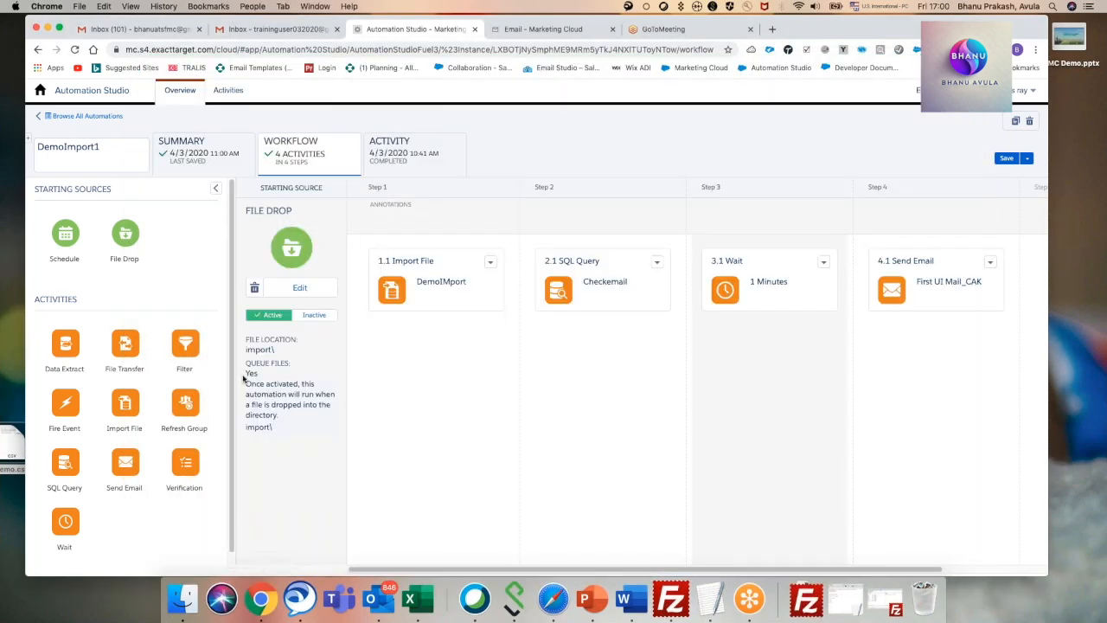
pyautogui.click(1005, 159)
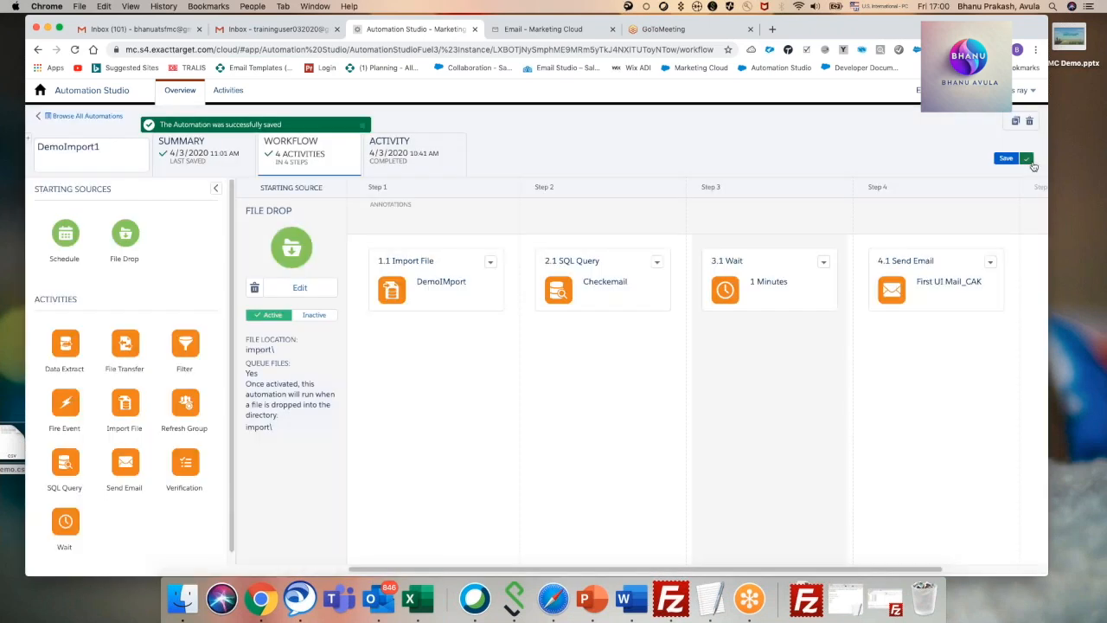
# Switch to FileZilla and upload the edited Demo.csv from the desktop into the remote Import folder.
pyautogui.click(806, 598)
pyautogui.click(806, 598)
pyautogui.click(671, 598)
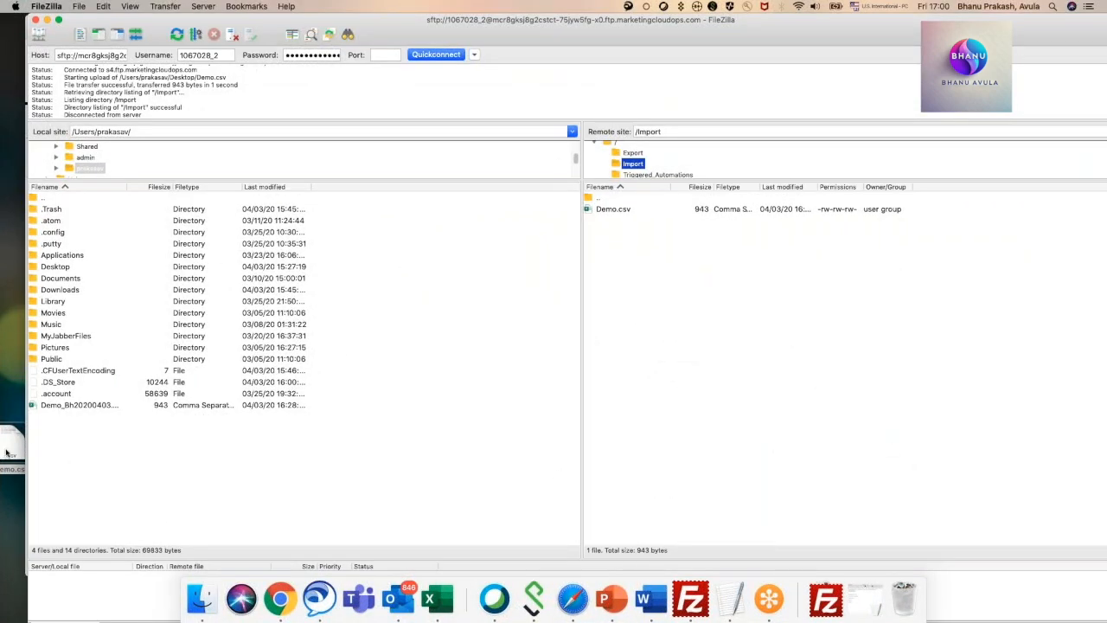
pyautogui.moveTo(6, 451); pyautogui.dragTo(733, 307)
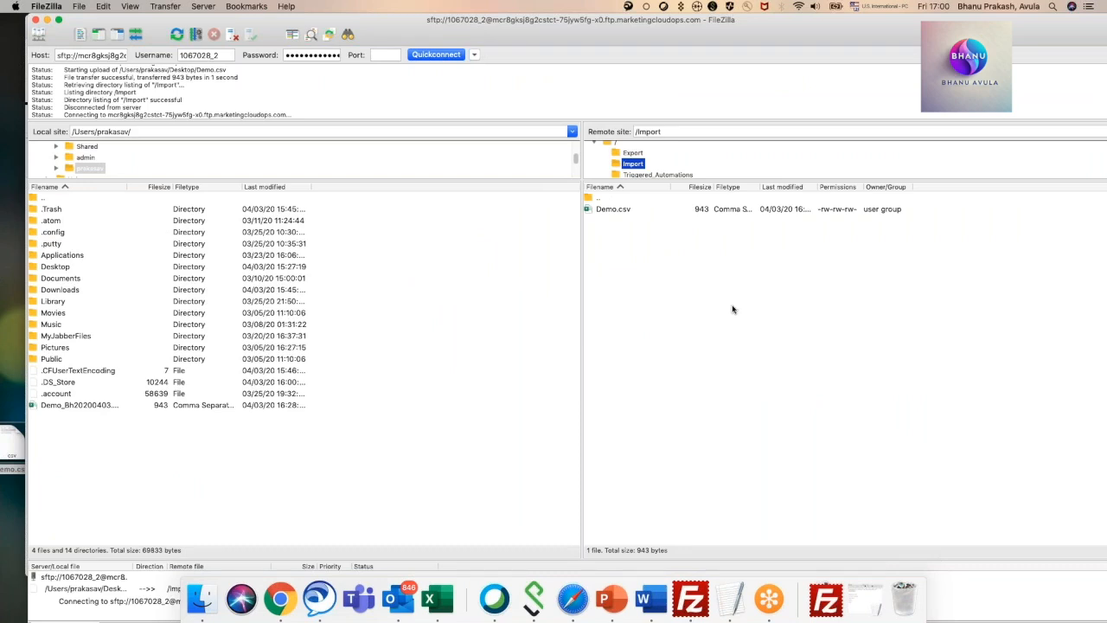
# Leave FileZilla for Email Studio in Chrome and open the My trainings data extensions folder.
pyautogui.click(711, 421)
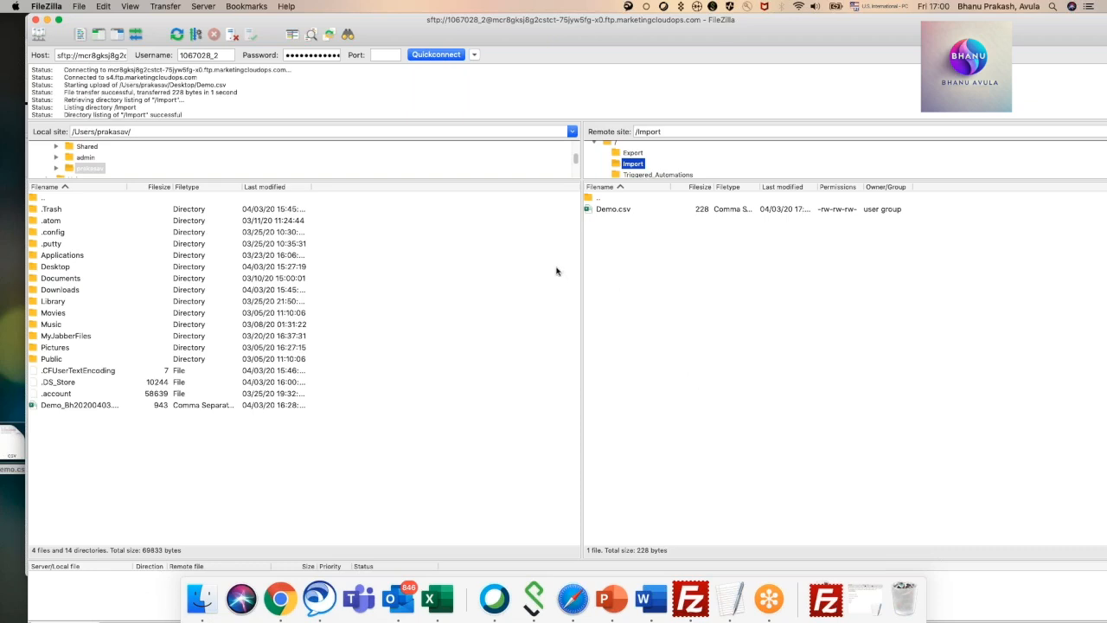
pyautogui.click(47, 19)
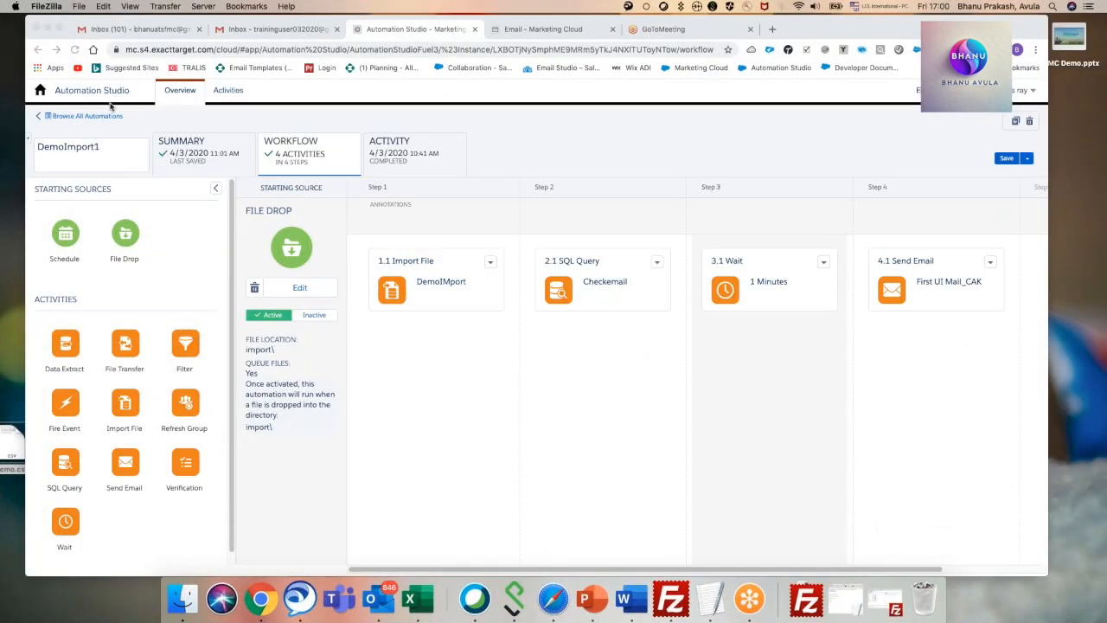
pyautogui.click(538, 32)
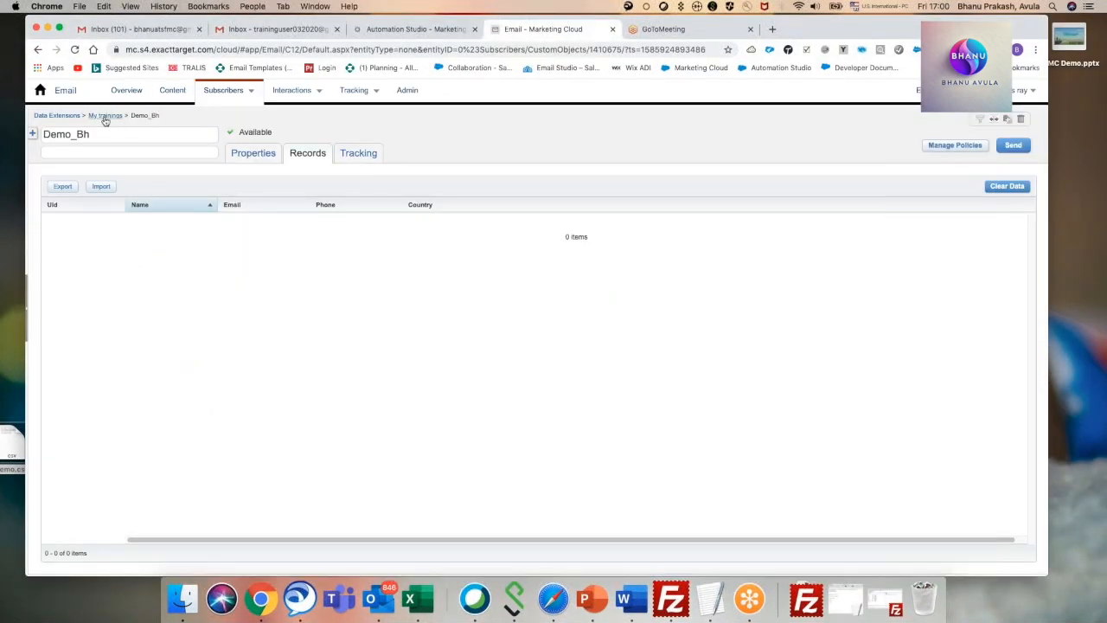
pyautogui.click(100, 115)
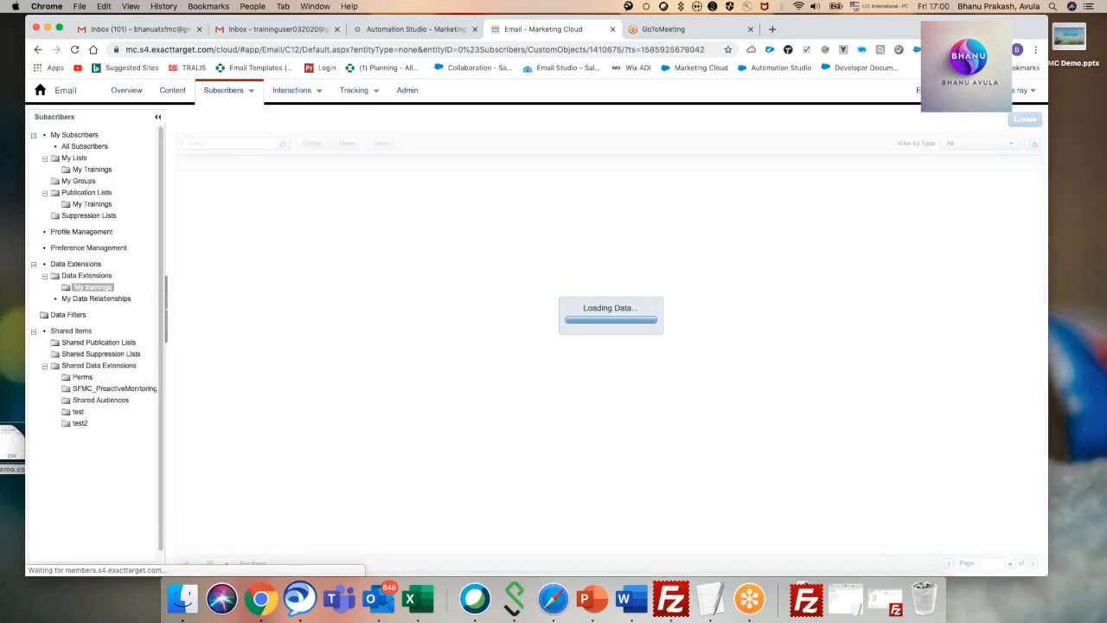
# Duplicate the DemoImport1 browser tab and check the automation's run progress in the list of all automations.
pyautogui.click(409, 31)
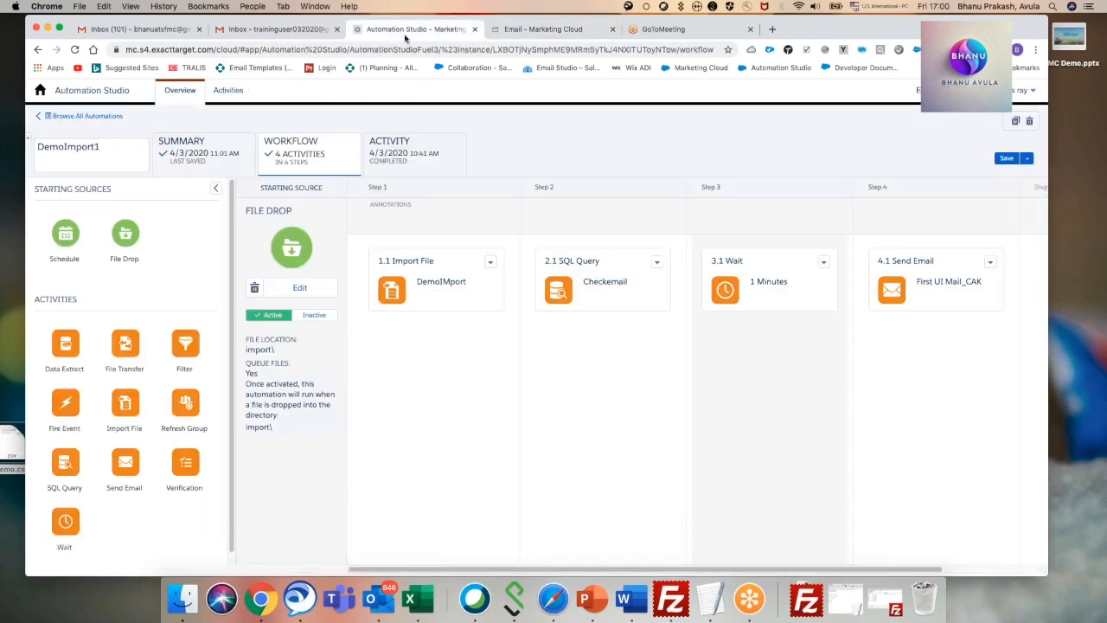
pyautogui.rightClick(409, 32)
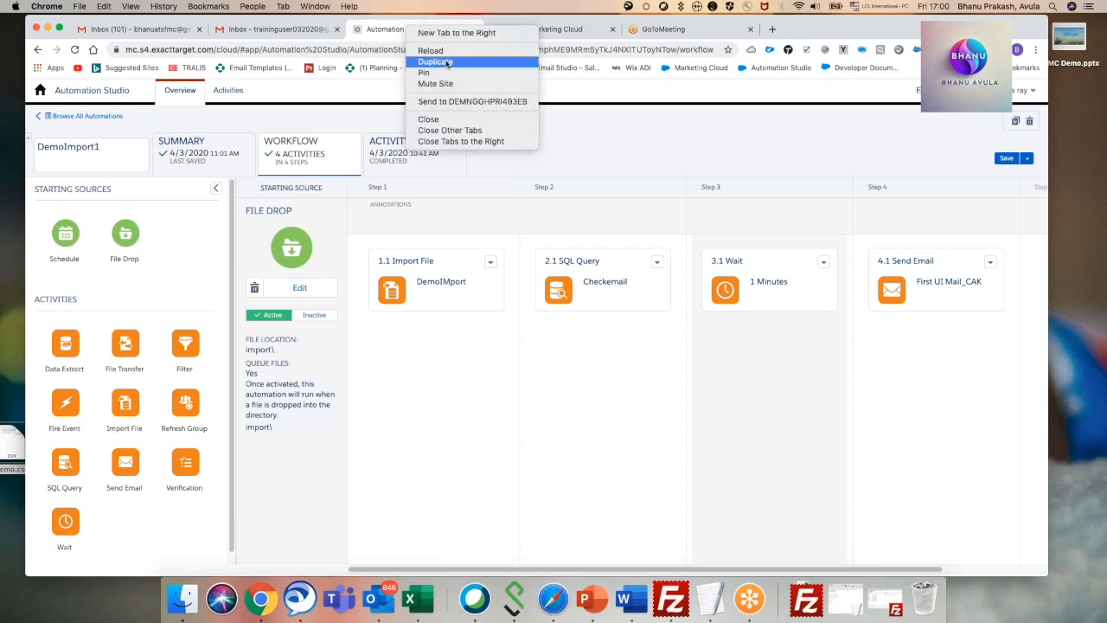
pyautogui.click(424, 58)
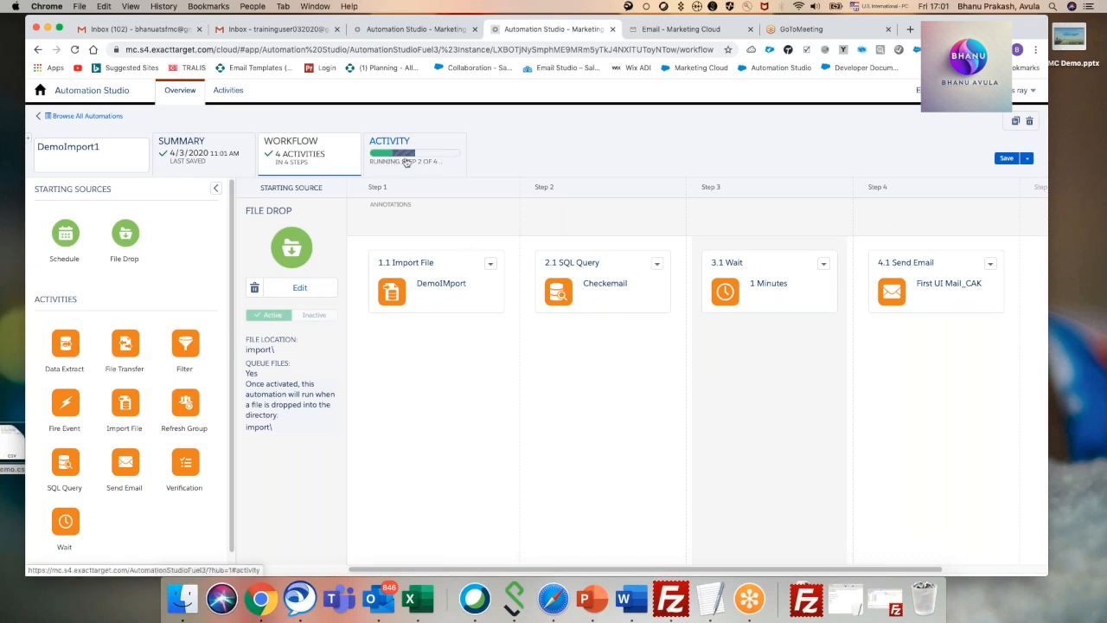
pyautogui.click(107, 122)
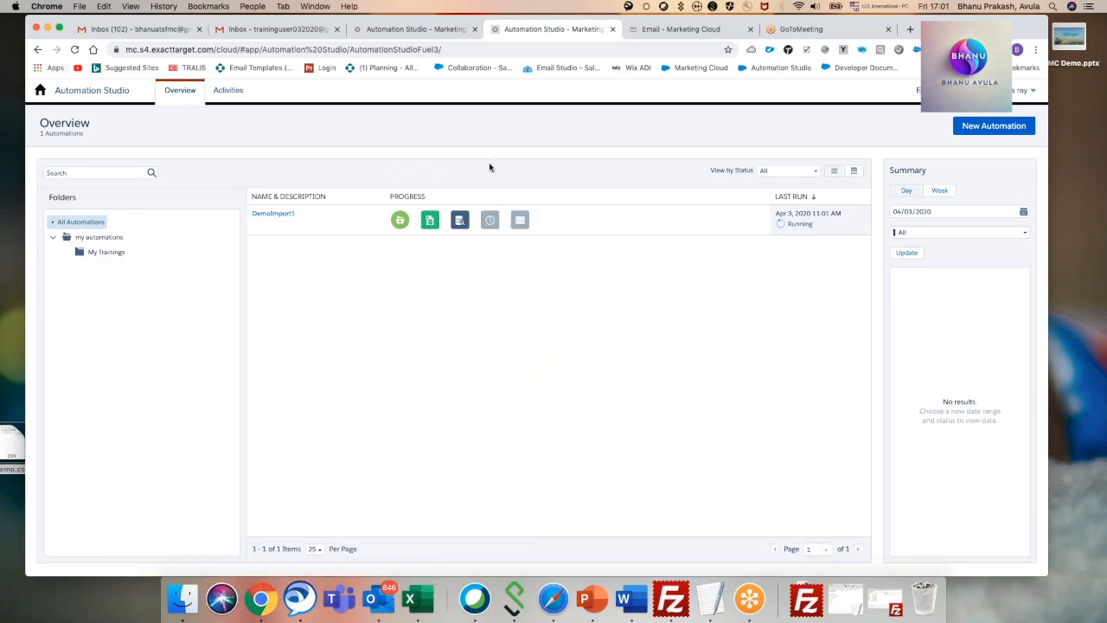
pyautogui.moveTo(429, 222)
# Examine the records and properties of the Destination Demo_Bh data extension, and return to the My trainings folder.
pyautogui.click(697, 31)
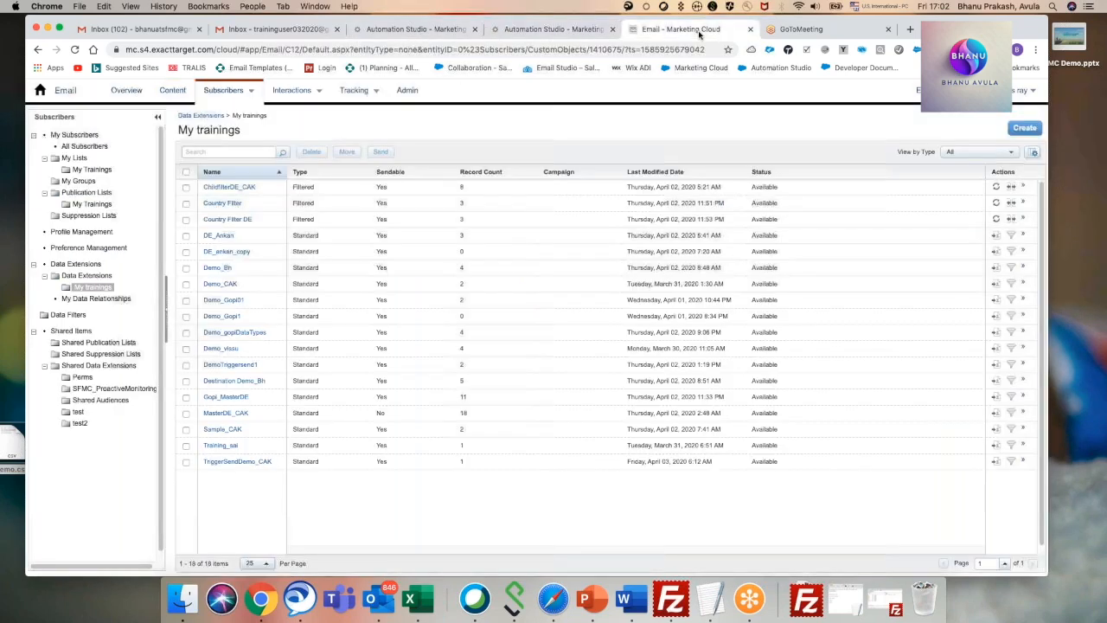
pyautogui.click(246, 384)
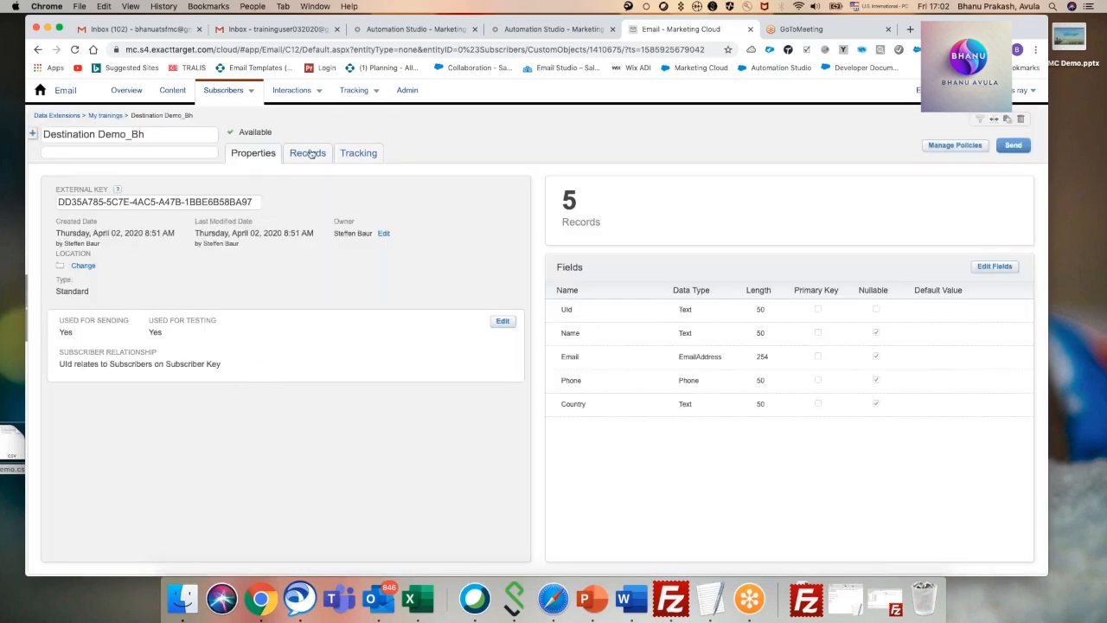
pyautogui.click(309, 153)
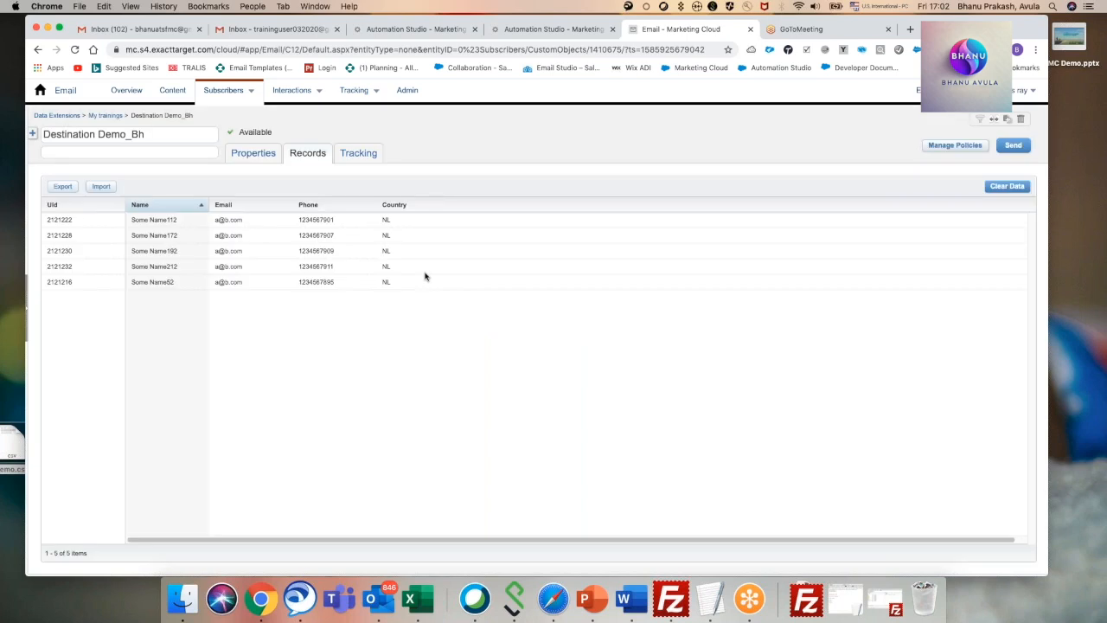
pyautogui.click(262, 154)
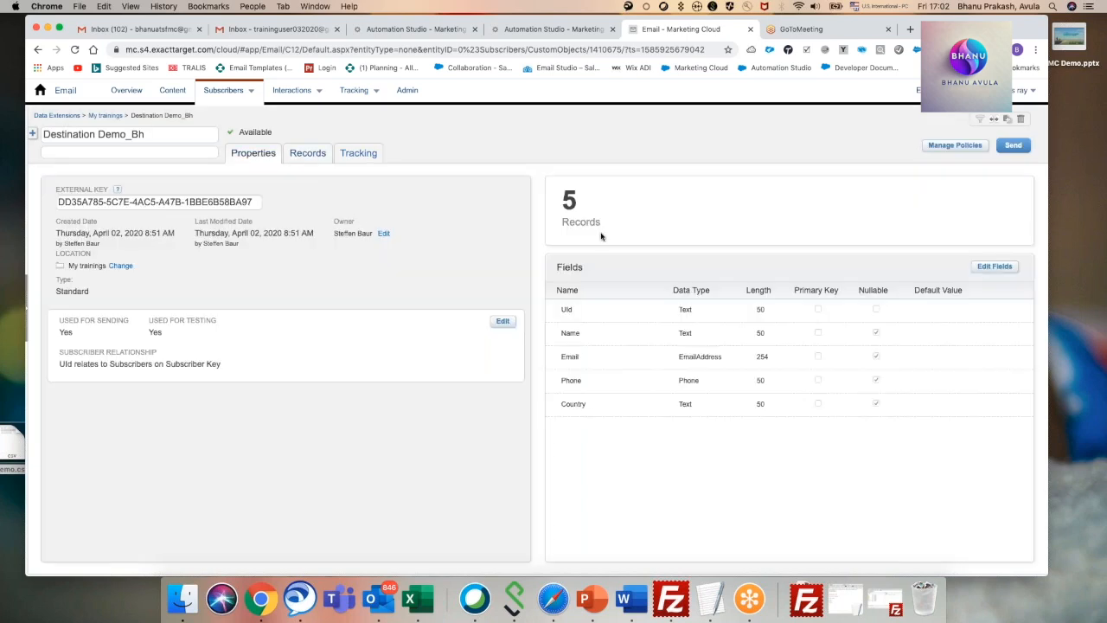
pyautogui.click(105, 115)
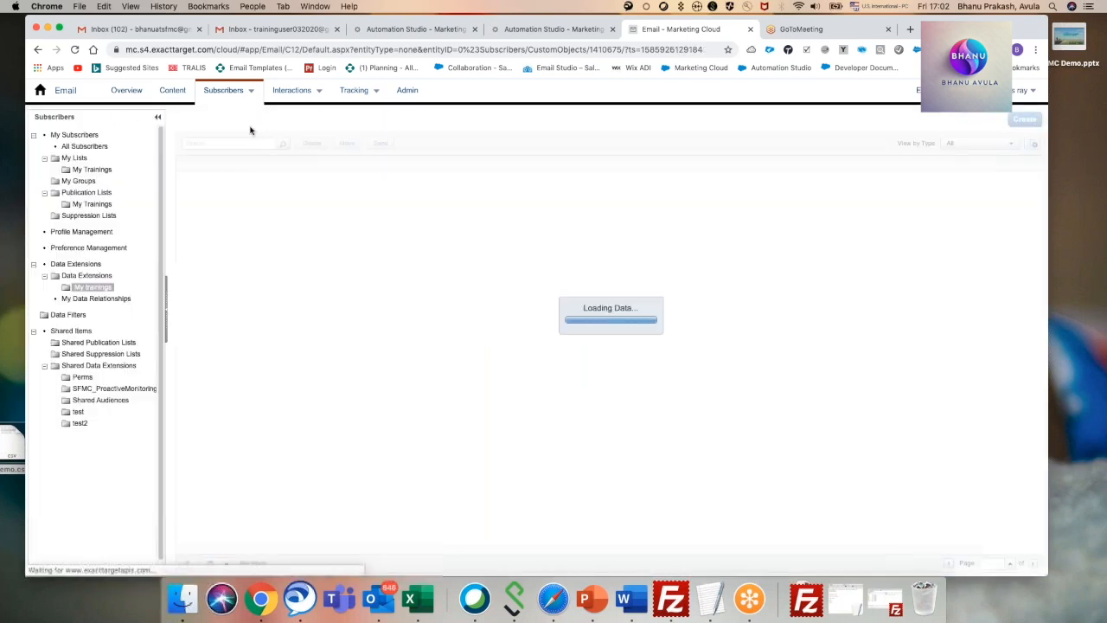
# Return to the original Automation Studio tab and view the Send Email activities in the My Trainings folder.
pyautogui.click(422, 27)
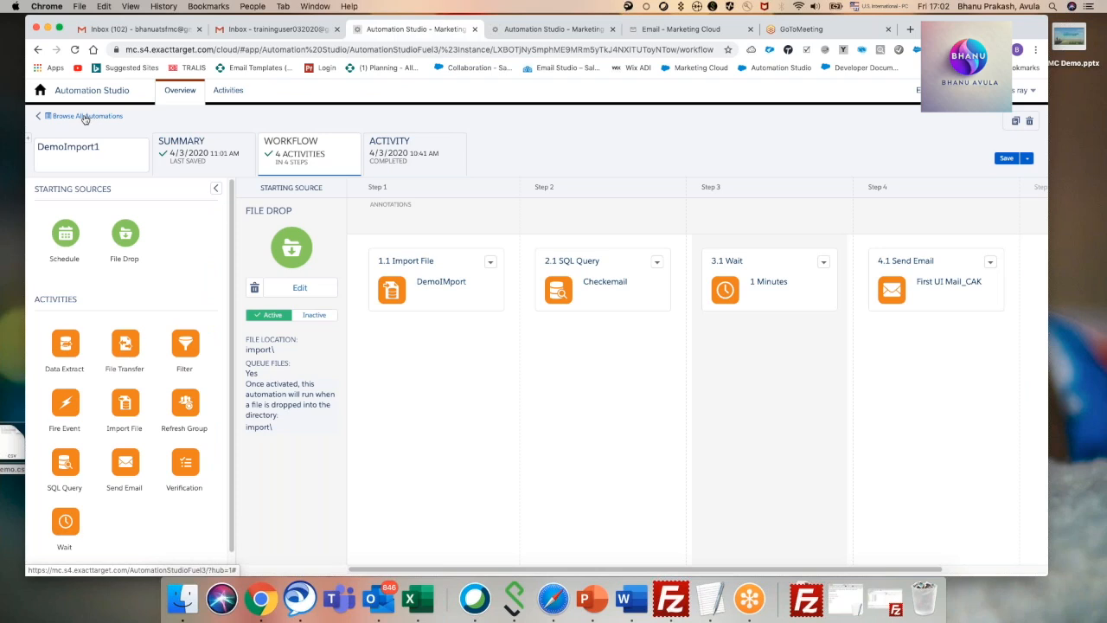
pyautogui.click(85, 117)
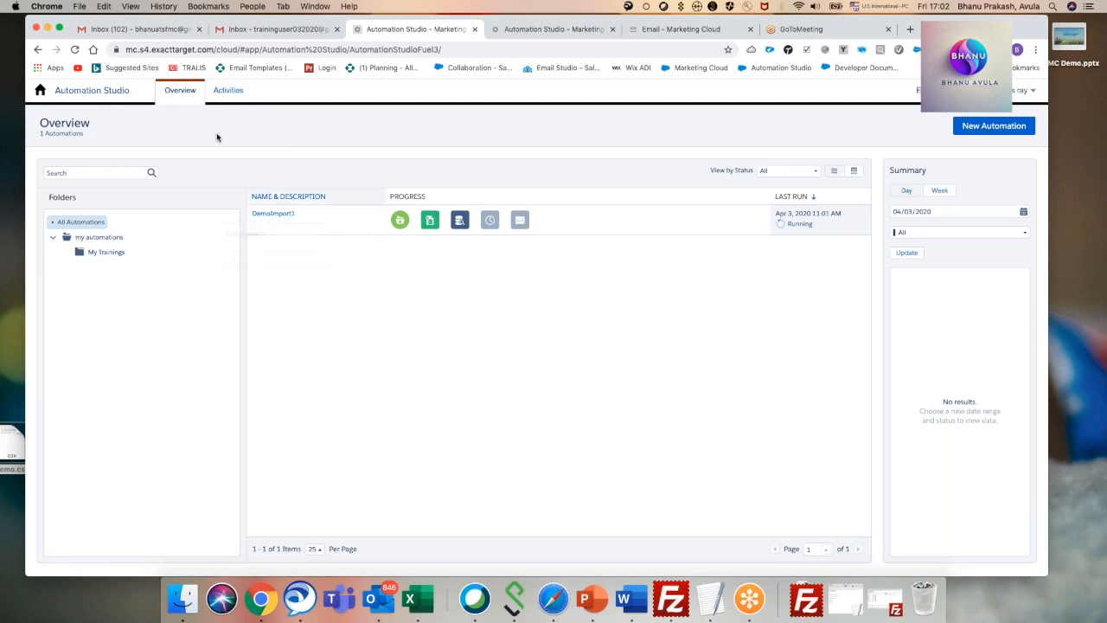
pyautogui.click(227, 91)
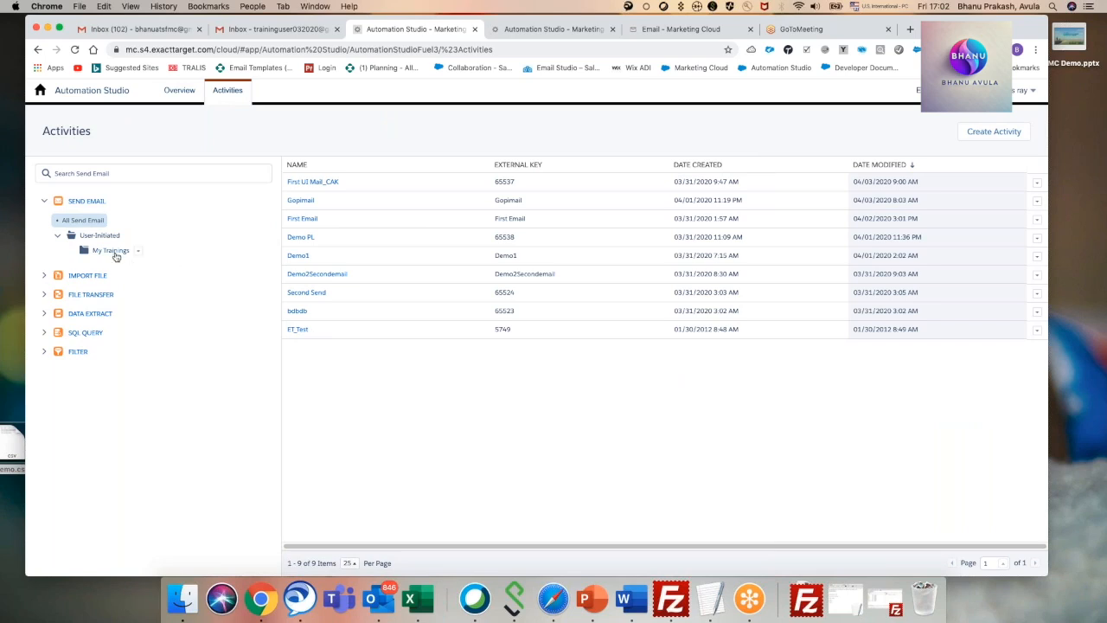
pyautogui.click(116, 253)
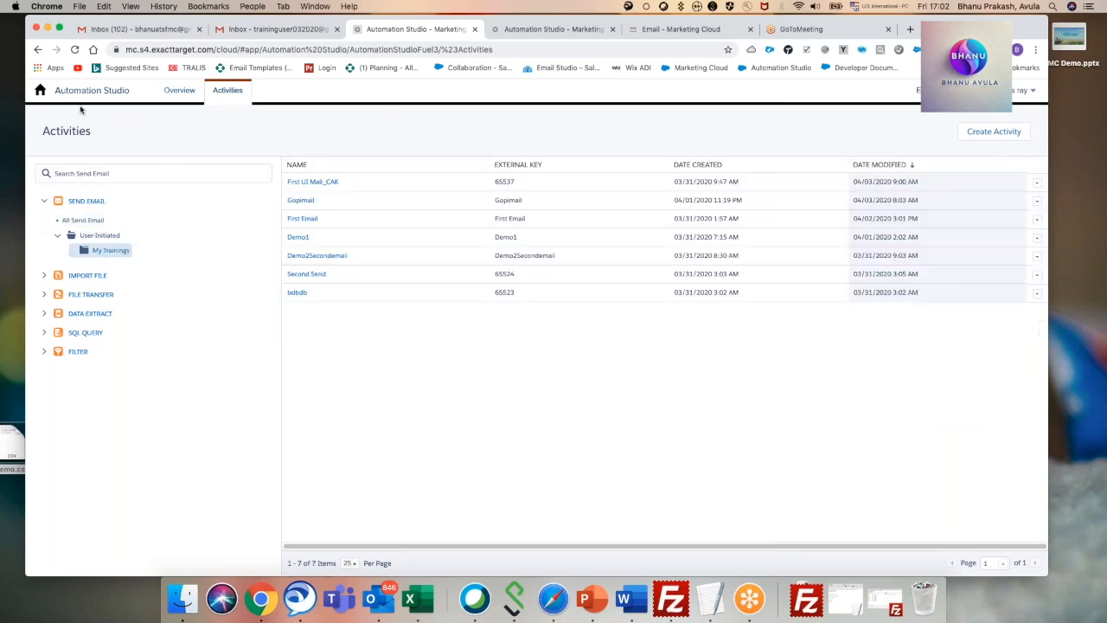
# Go to the Marketing Cloud dashboard and open Email Studio in the same tab.
pyautogui.click(44, 93)
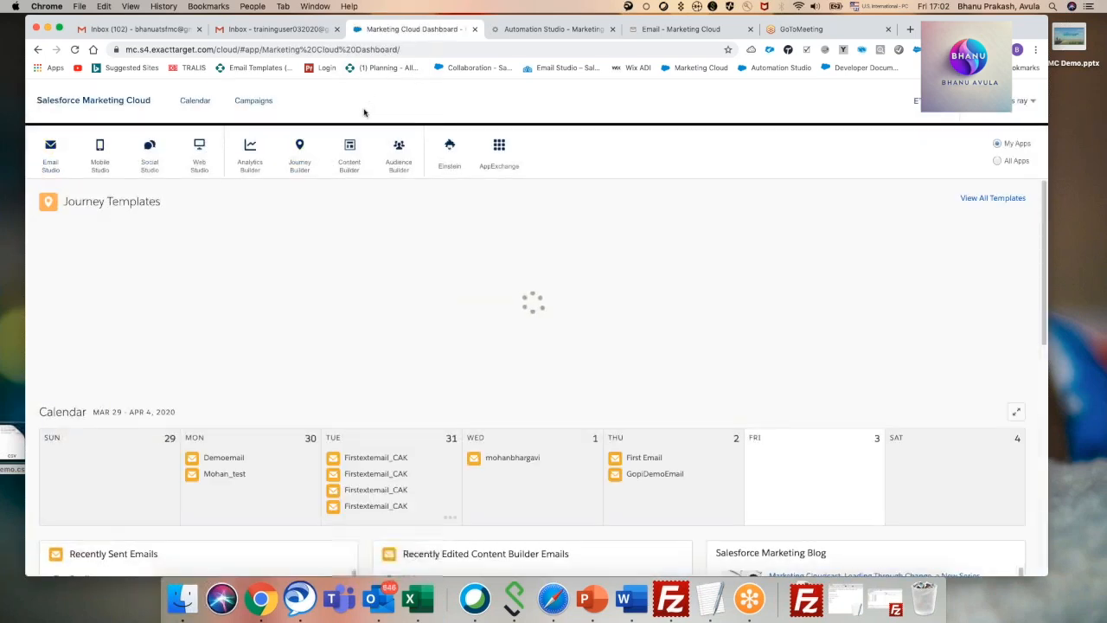
pyautogui.moveTo(50, 149)
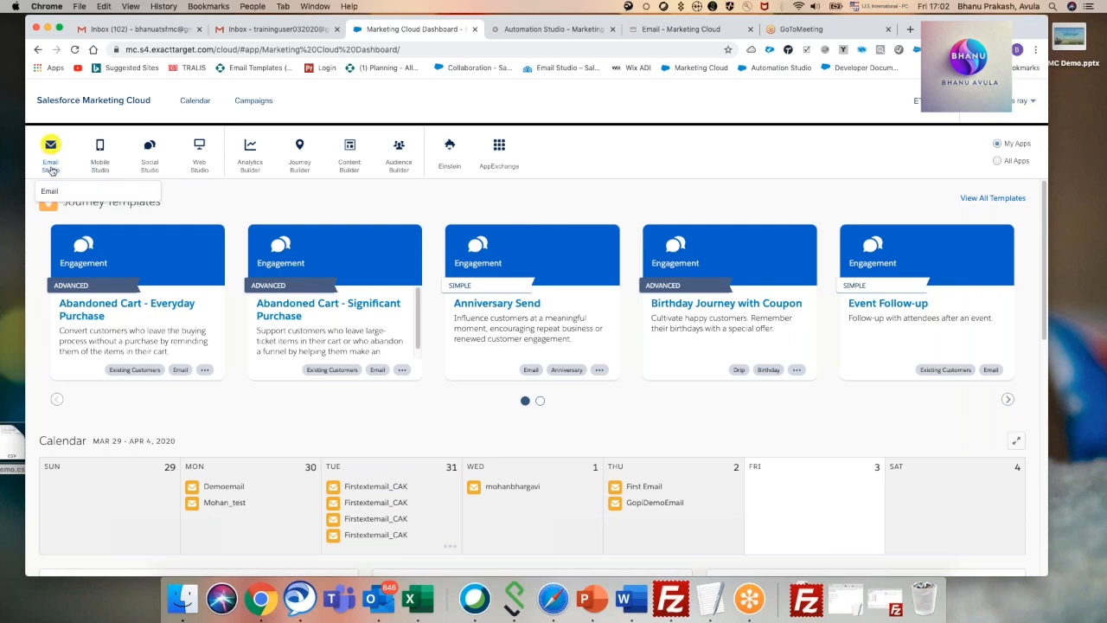
pyautogui.click(53, 189)
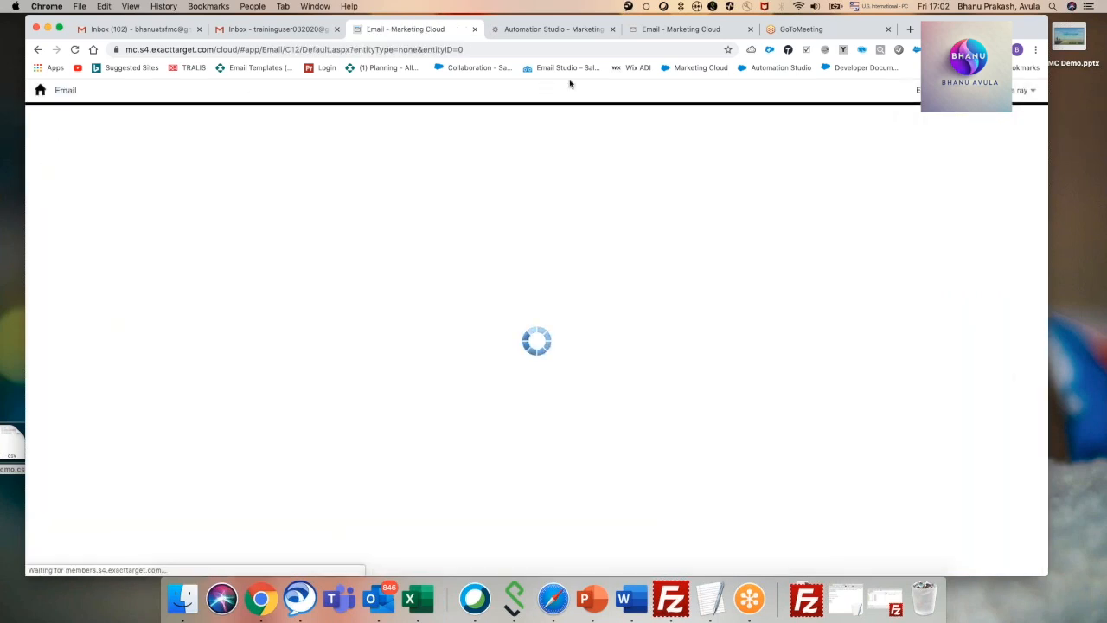
# Reload the automations overview in the duplicated Automation Studio tab to check DemoImport1's current step.
pyautogui.click(541, 31)
pyautogui.click(226, 92)
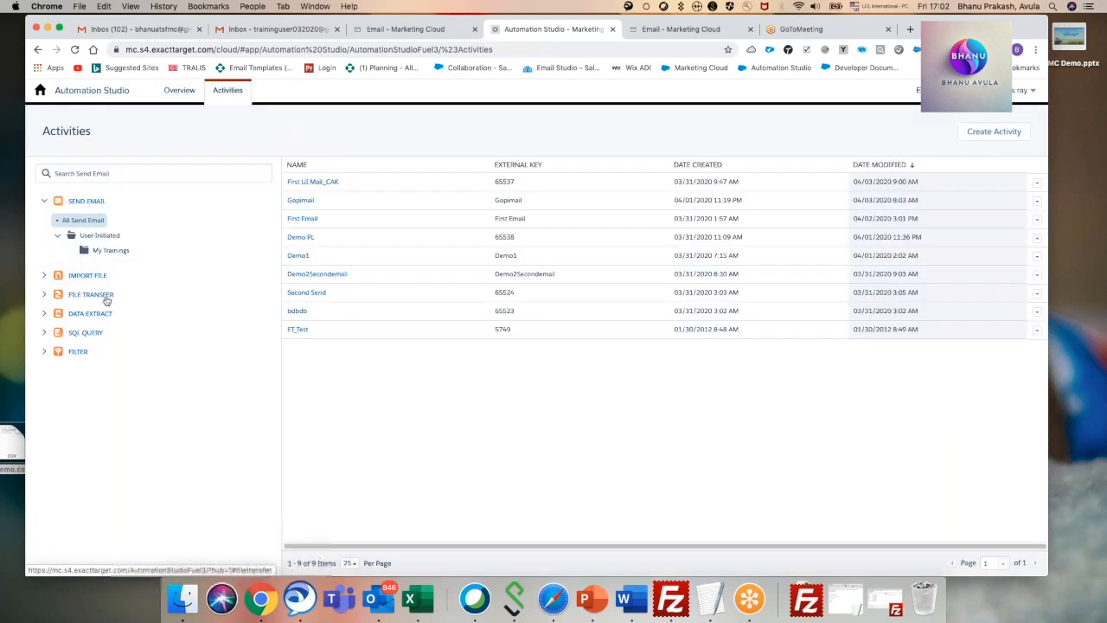
pyautogui.click(180, 91)
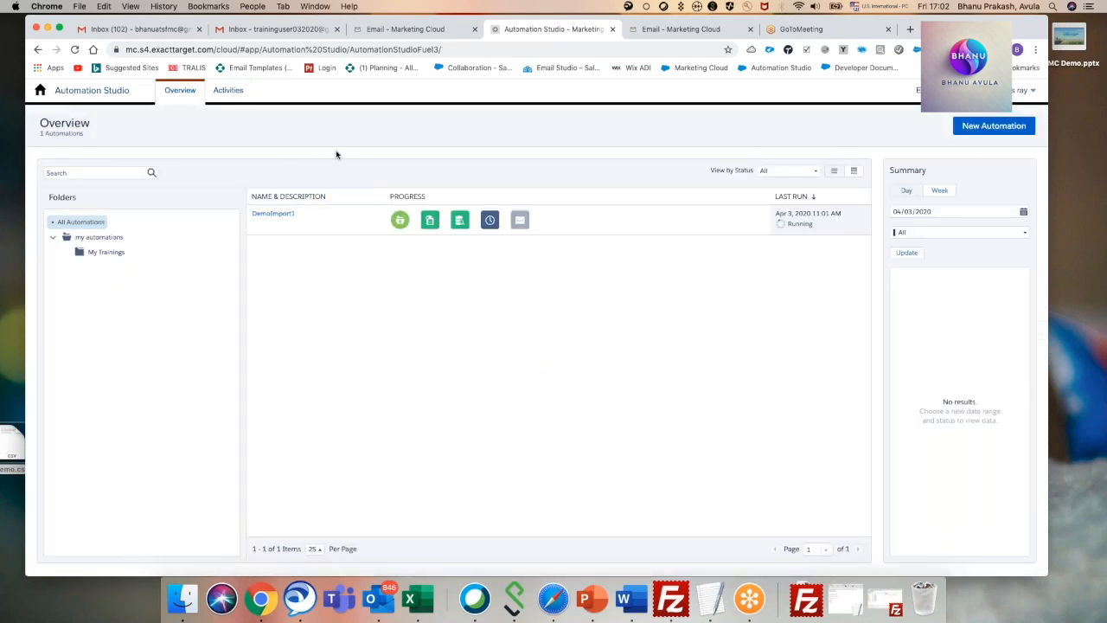
pyautogui.moveTo(273, 216)
# Reopen Automation Studio from the Marketing Cloud dashboard in the first Email Studio tab.
pyautogui.click(669, 32)
pyautogui.click(405, 28)
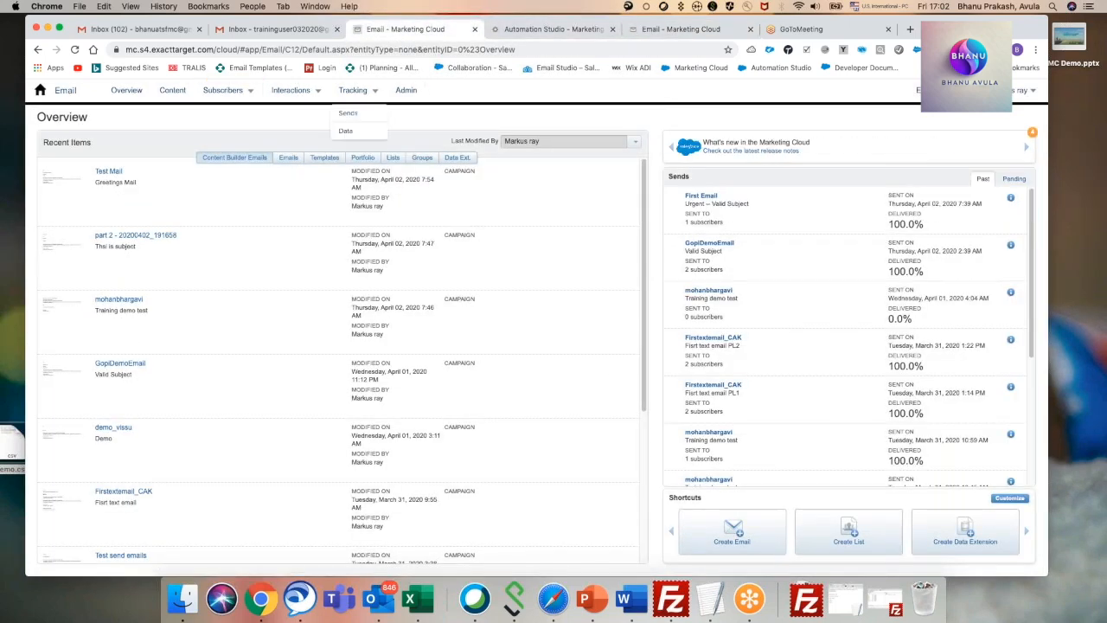
pyautogui.click(57, 90)
pyautogui.moveTo(319, 147)
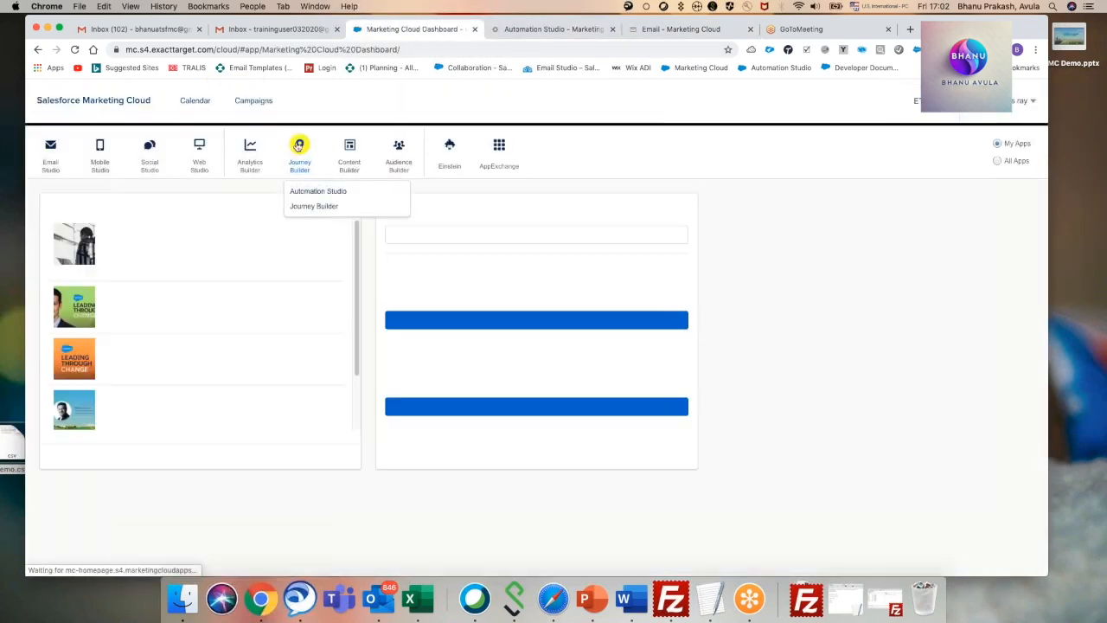
pyautogui.click(319, 191)
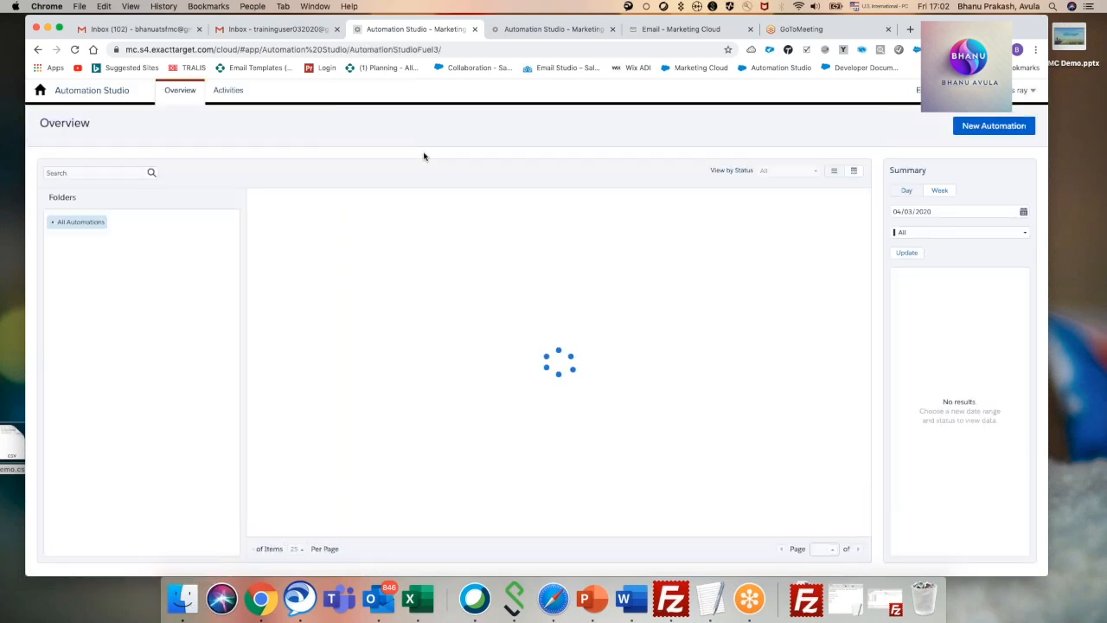
# Create a new automation with a File Drop starting source, File Transfer as step 1 and Import File as step 2.
pyautogui.click(993, 126)
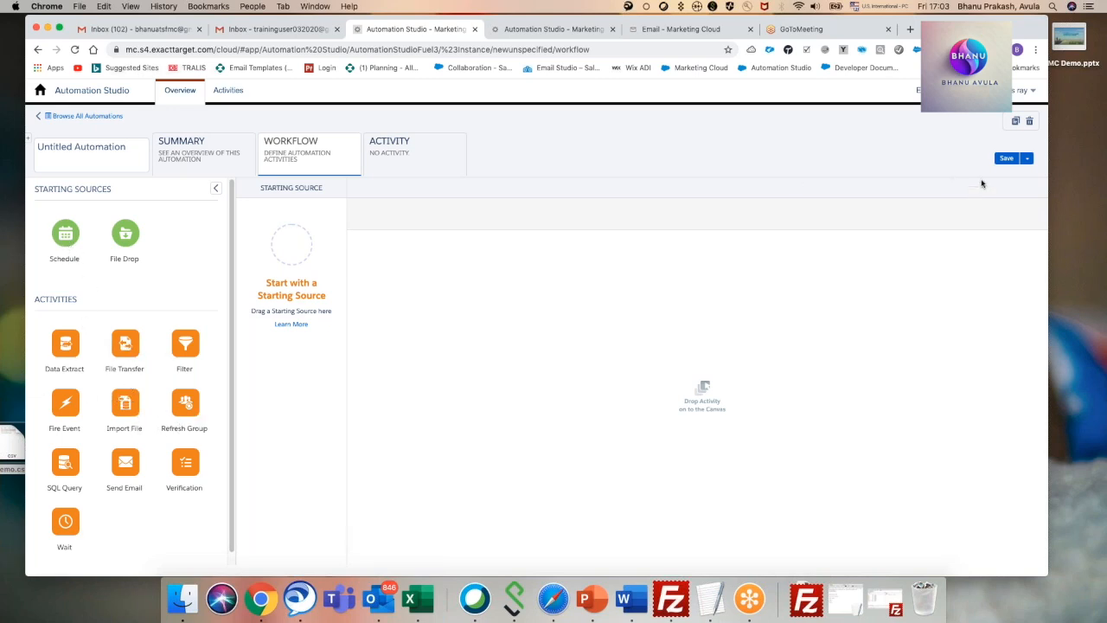
pyautogui.moveTo(126, 235); pyautogui.dragTo(290, 250)
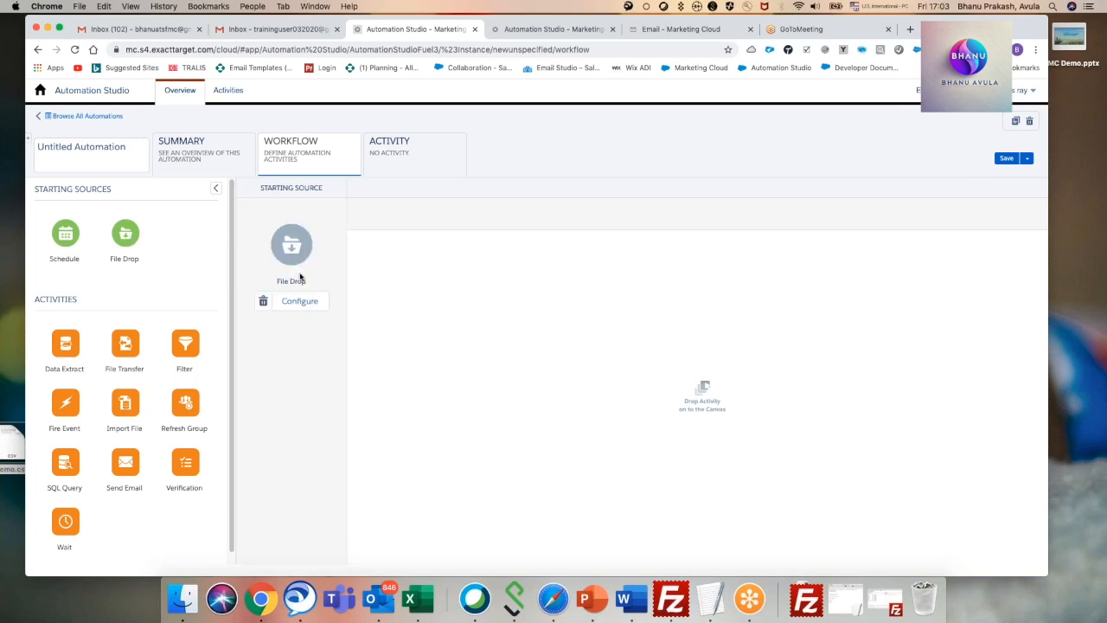
pyautogui.moveTo(127, 349); pyautogui.dragTo(397, 286)
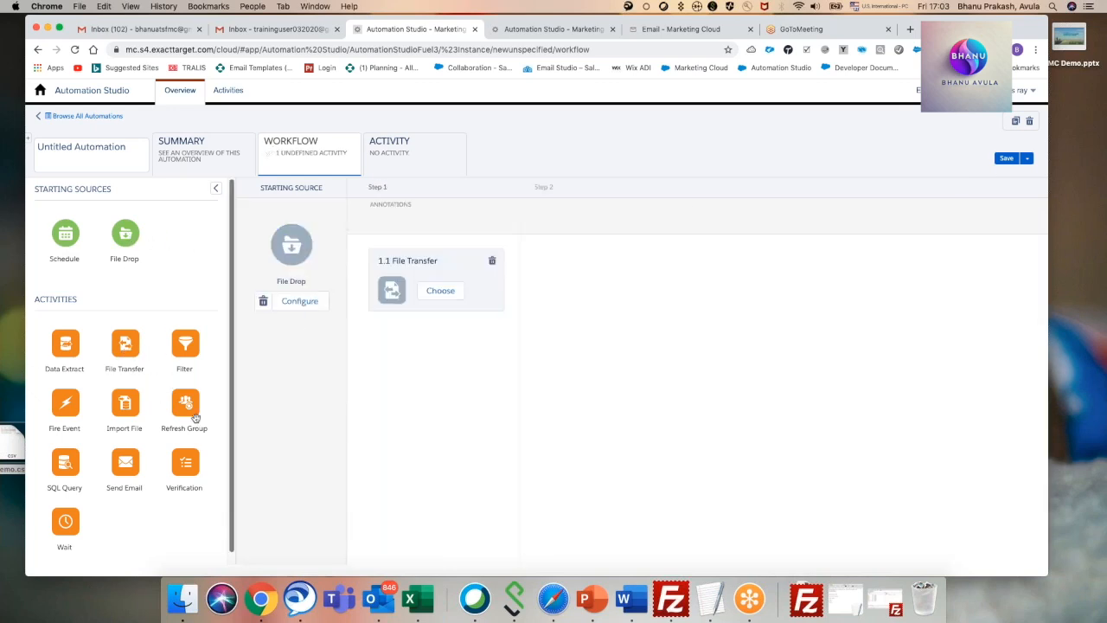
pyautogui.moveTo(134, 409); pyautogui.dragTo(603, 279)
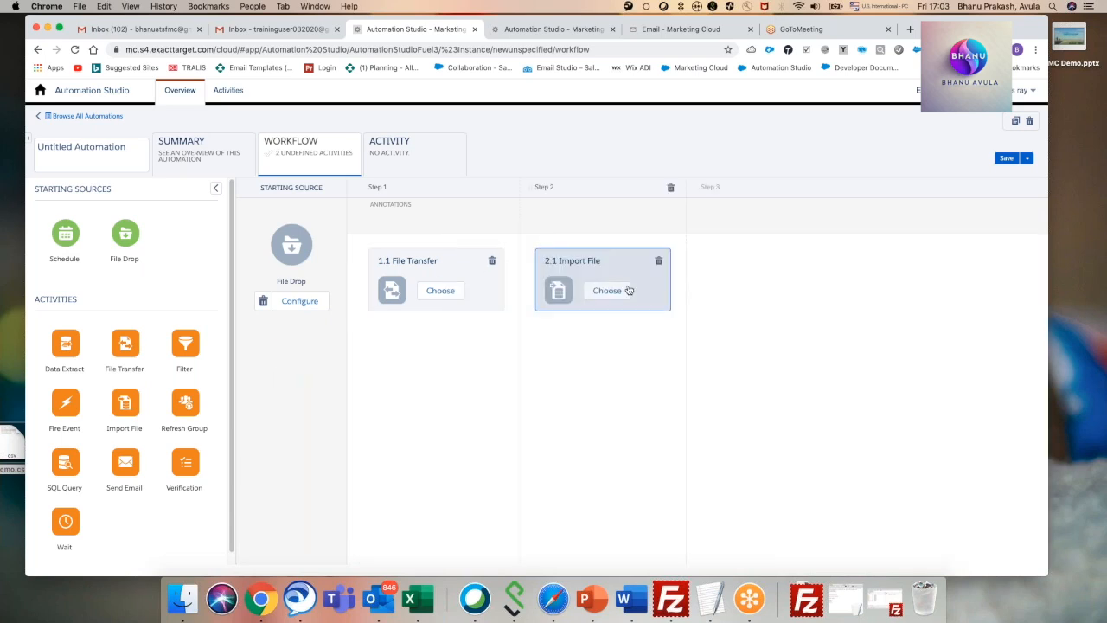
# Save the new automation in the my automations folder under the name deteletelater.
pyautogui.click(1003, 160)
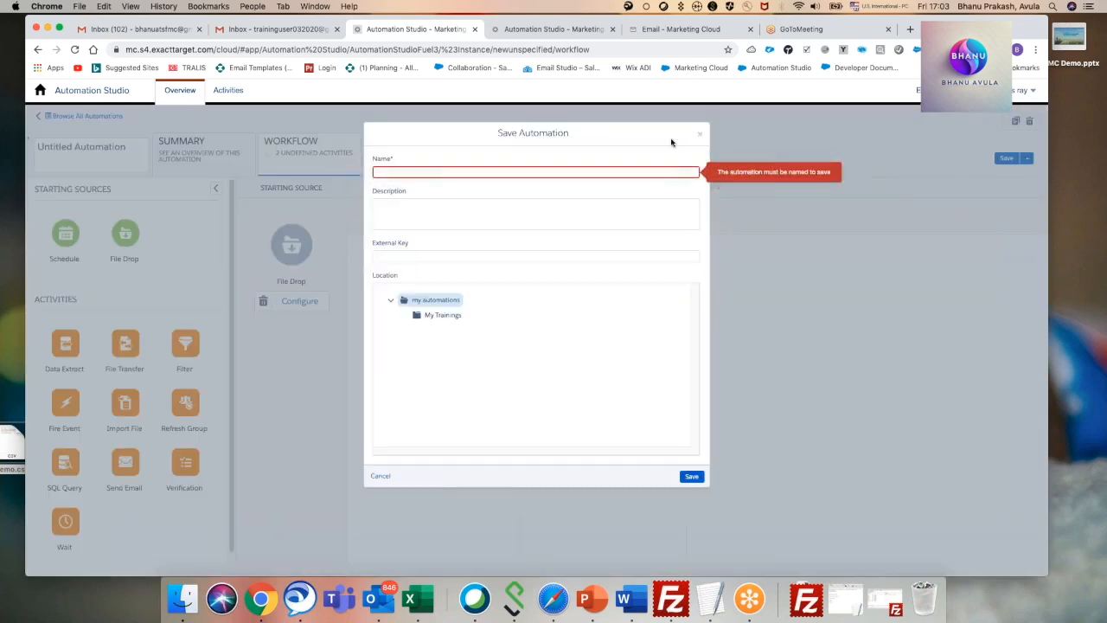
pyautogui.click(401, 173)
pyautogui.write('detete')
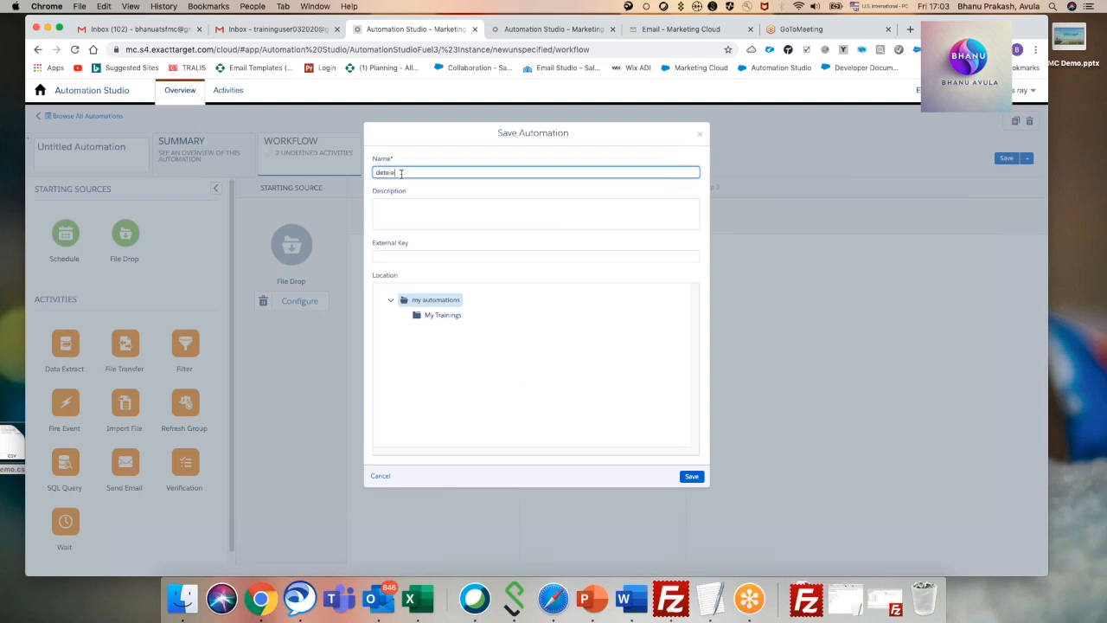
pyautogui.write('letelater')
pyautogui.click(691, 476)
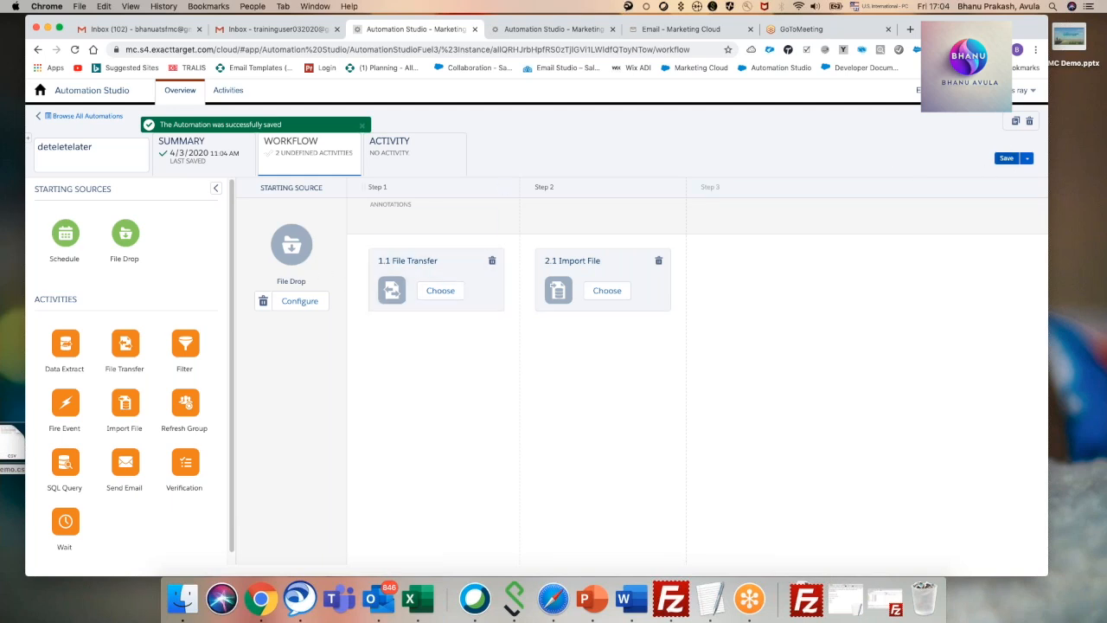
# Replace the automation's File Drop starting source with a Schedule starting source and save.
pyautogui.click(263, 301)
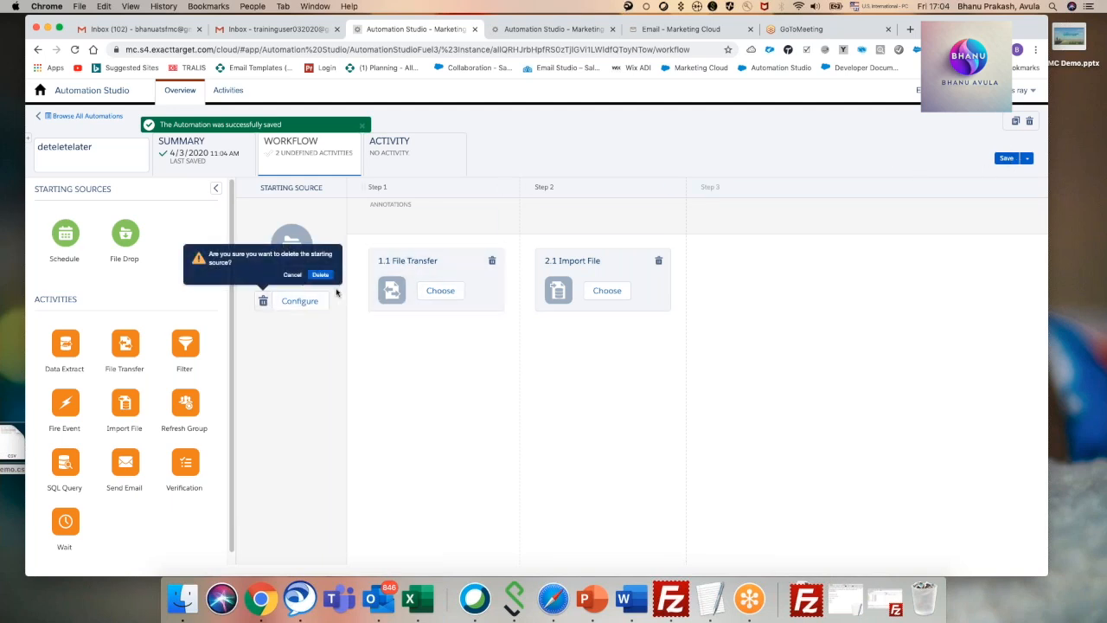
pyautogui.click(320, 274)
pyautogui.moveTo(60, 243); pyautogui.dragTo(280, 254)
pyautogui.click(1006, 159)
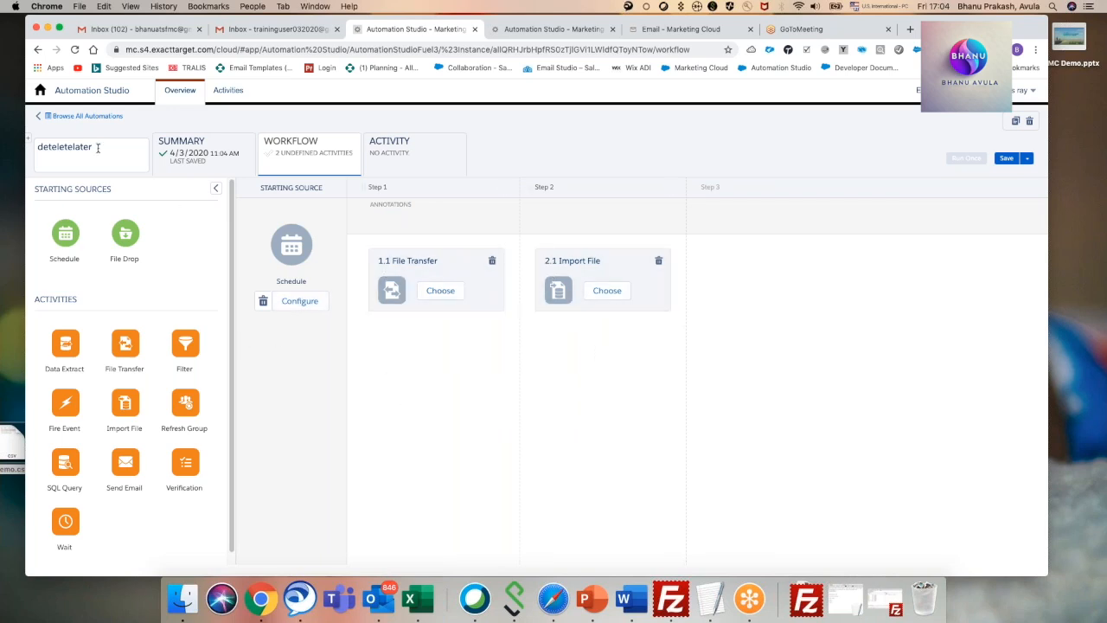
# Copy the DemoImport1 automation under the name Sample event, keeping it in the My Trainings folder.
pyautogui.click(96, 117)
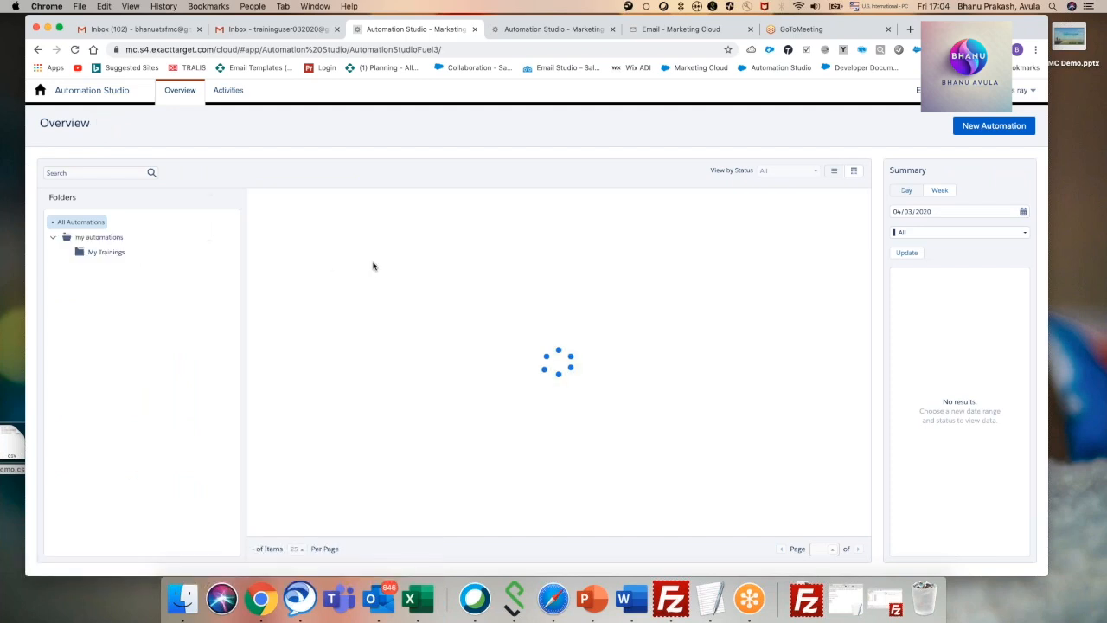
pyautogui.click(282, 215)
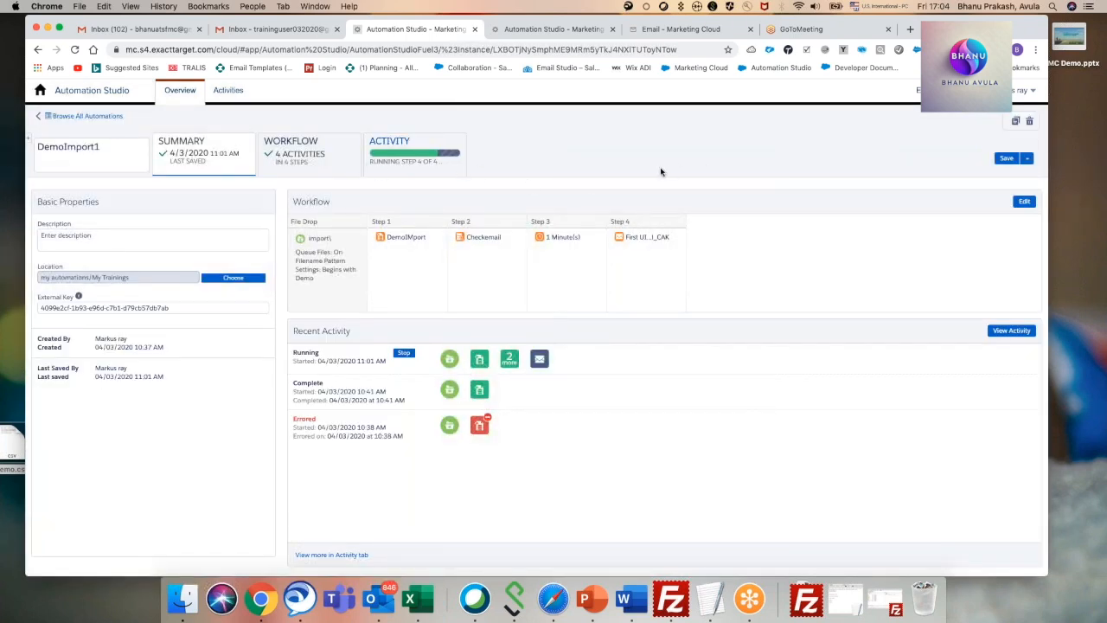
pyautogui.click(1015, 121)
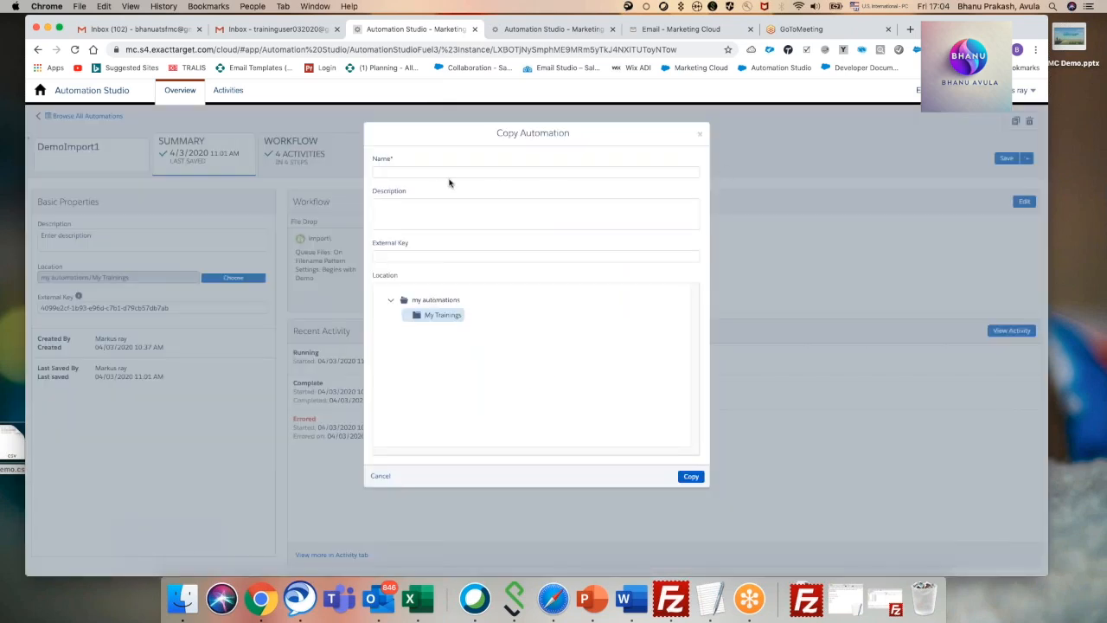
pyautogui.click(400, 173)
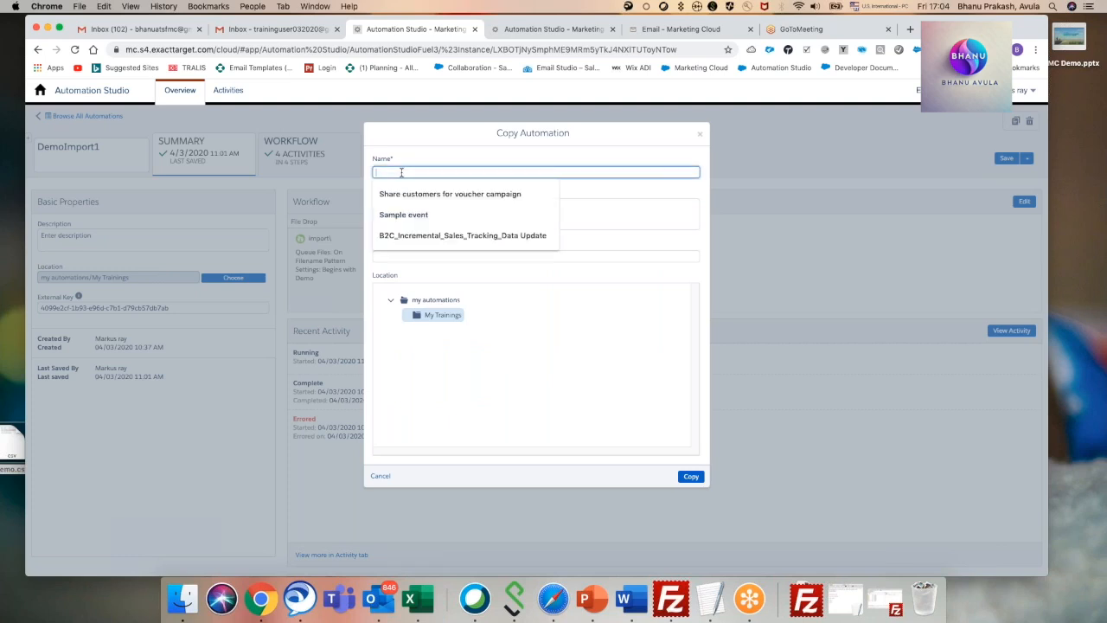
pyautogui.press('Down')
pyautogui.press('Down')
pyautogui.press('Return')
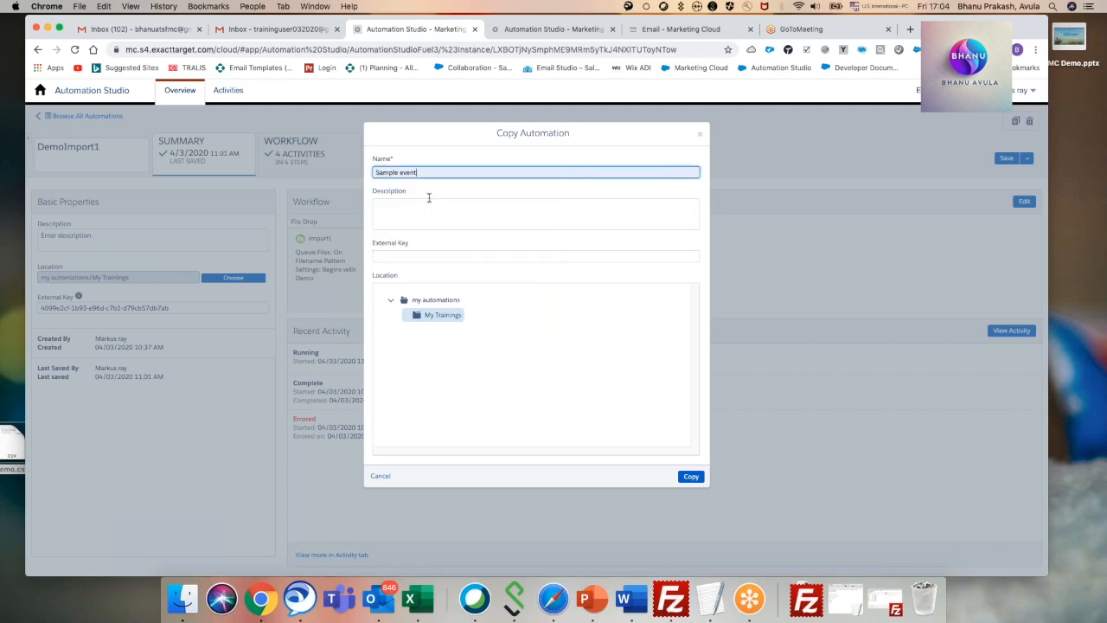
pyautogui.click(691, 475)
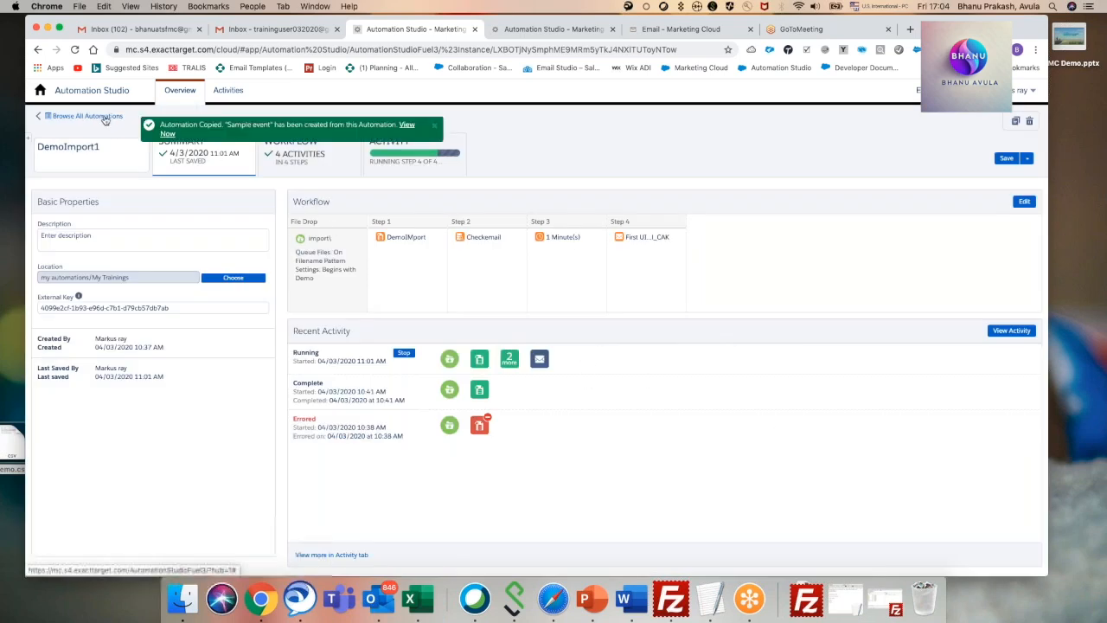
# Review the workflow of the Sample event automation and delete that automation.
pyautogui.click(171, 136)
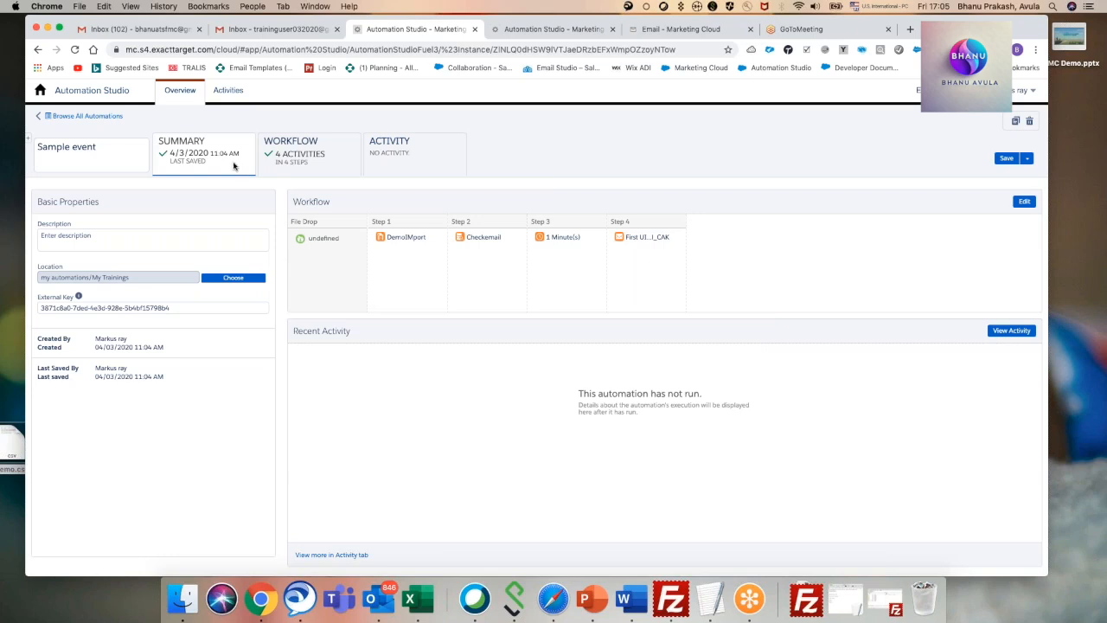
pyautogui.click(102, 115)
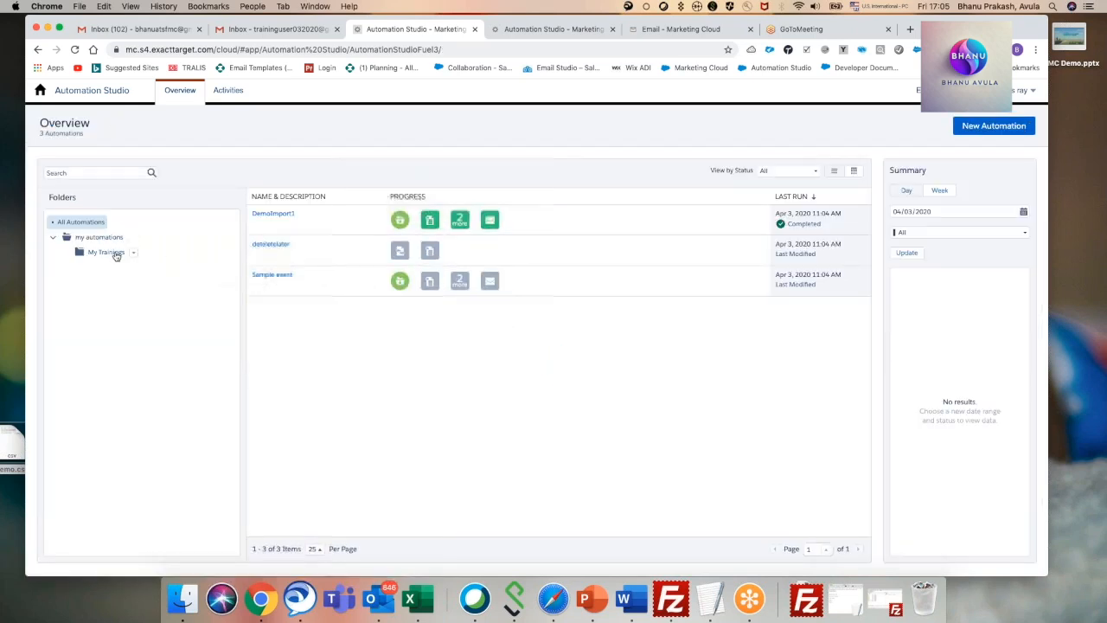
pyautogui.click(273, 278)
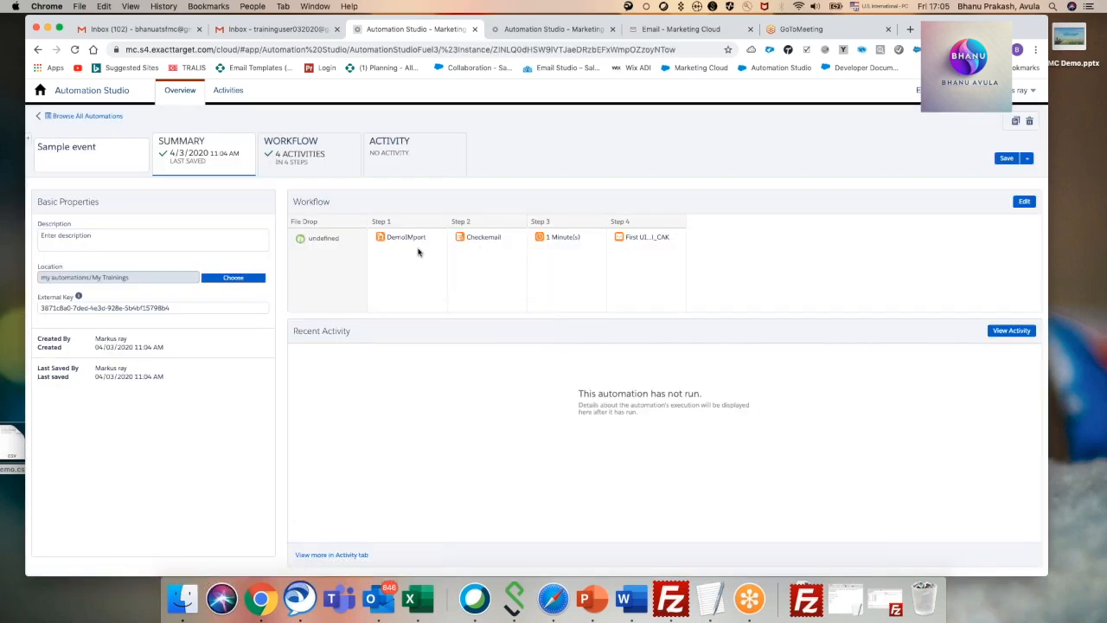
pyautogui.click(313, 162)
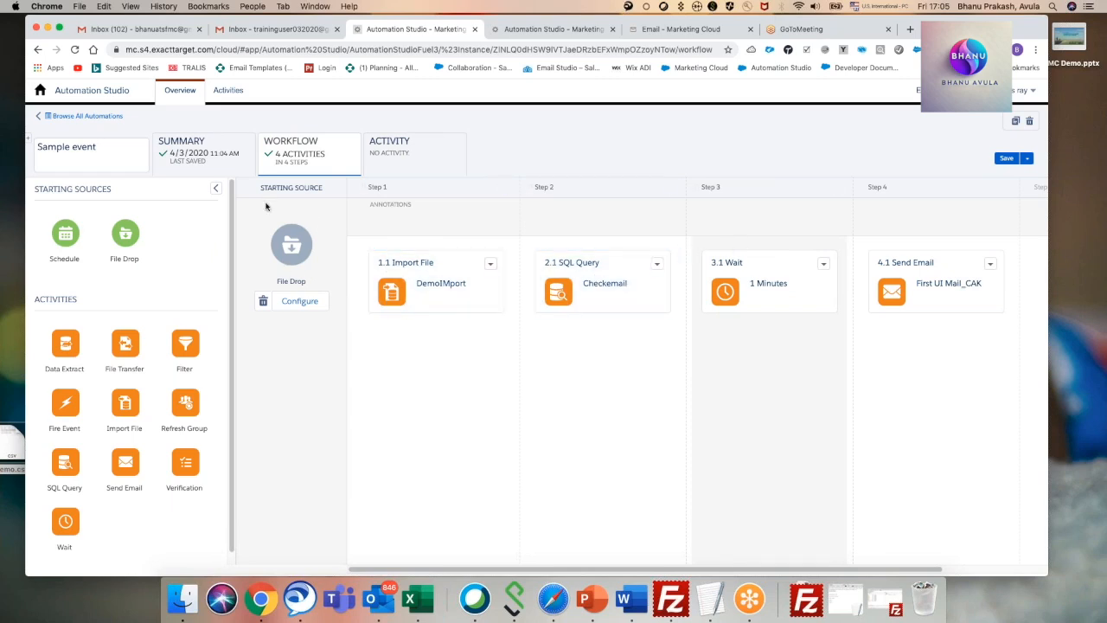
pyautogui.click(1030, 122)
pyautogui.click(604, 211)
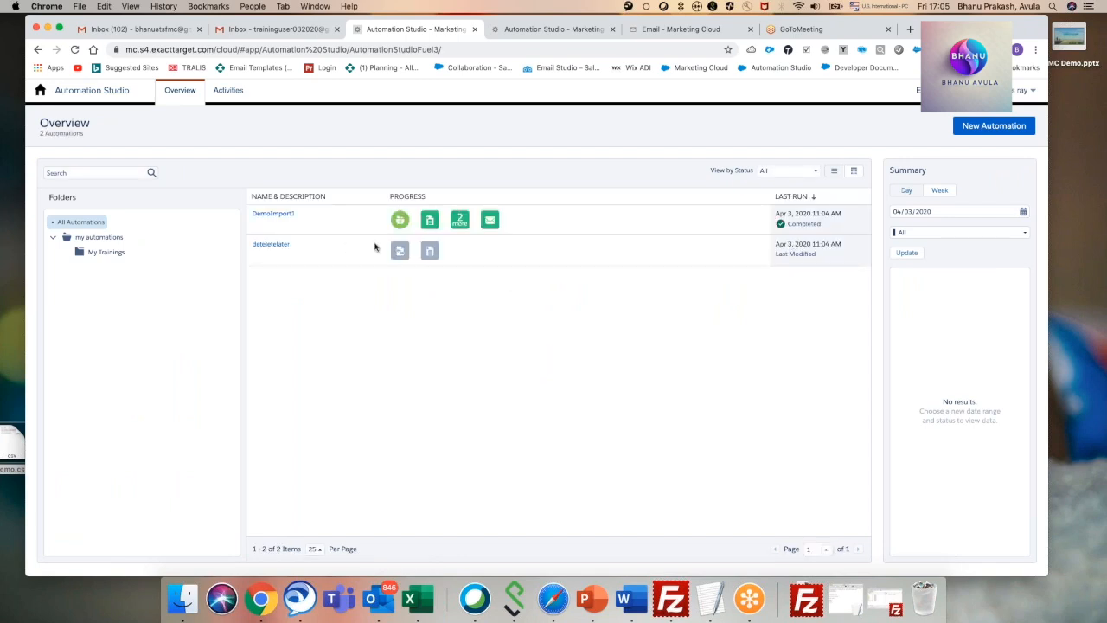
# Read the newest Data Extension Import Notification in the first Gmail inbox.
pyautogui.click(139, 29)
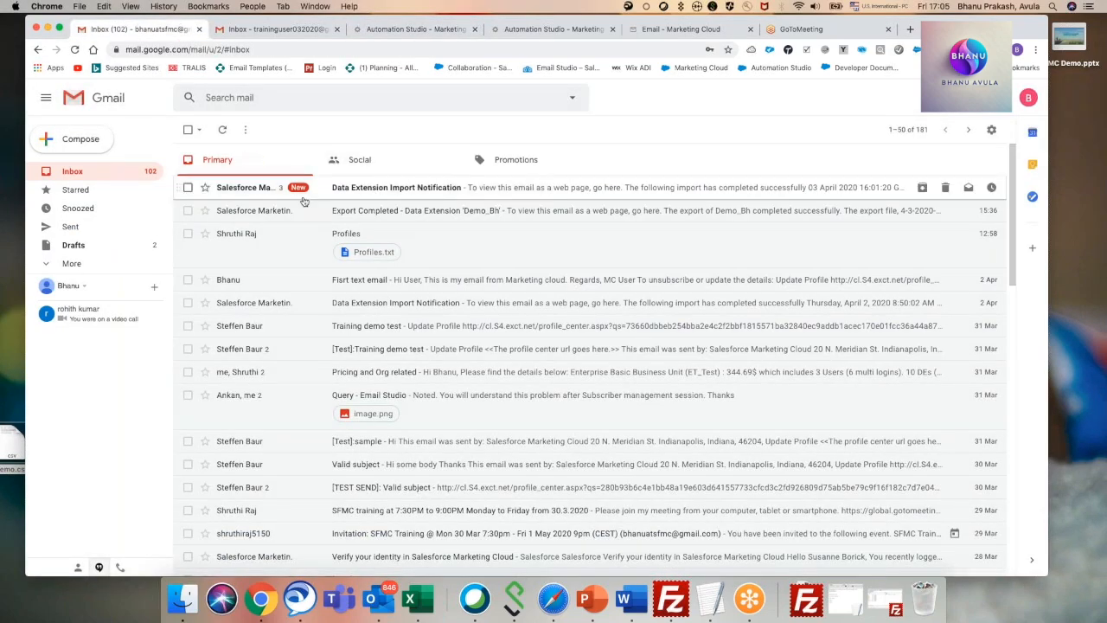
pyautogui.click(414, 187)
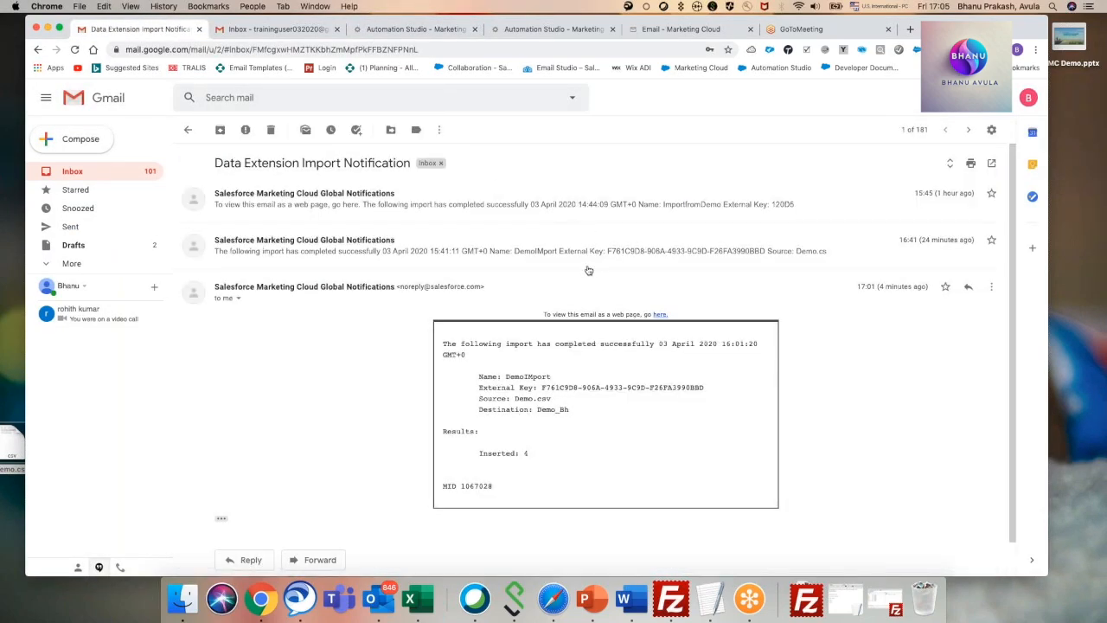
pyautogui.click(75, 190)
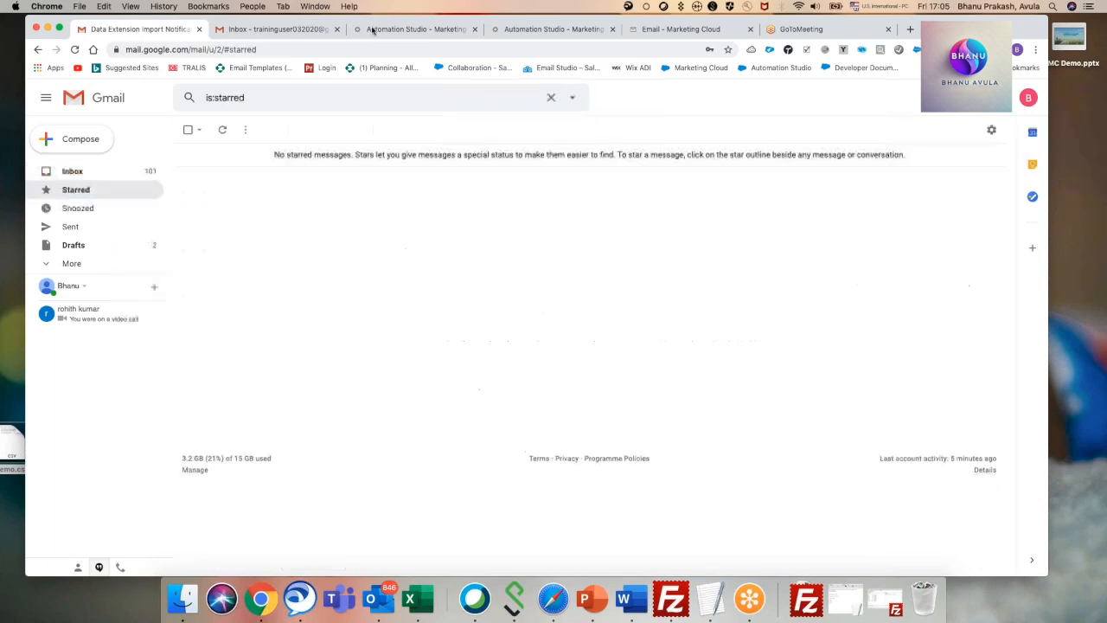
# Examine the records of the Destination Demo_Bh and Demo_Bh data extensions in Email Studio.
pyautogui.click(675, 30)
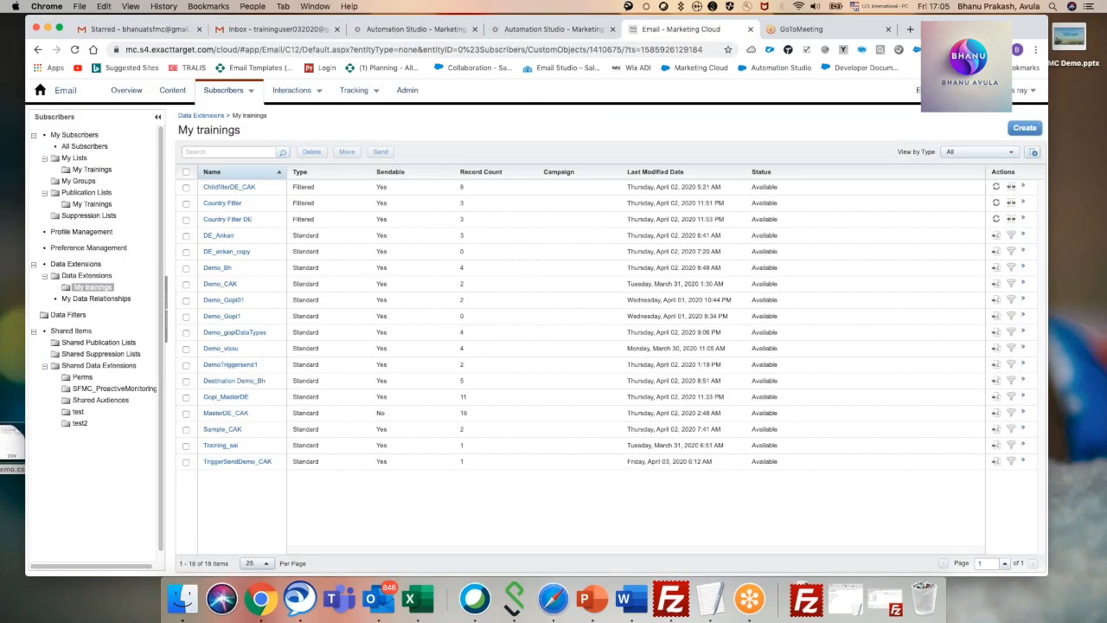
pyautogui.click(241, 382)
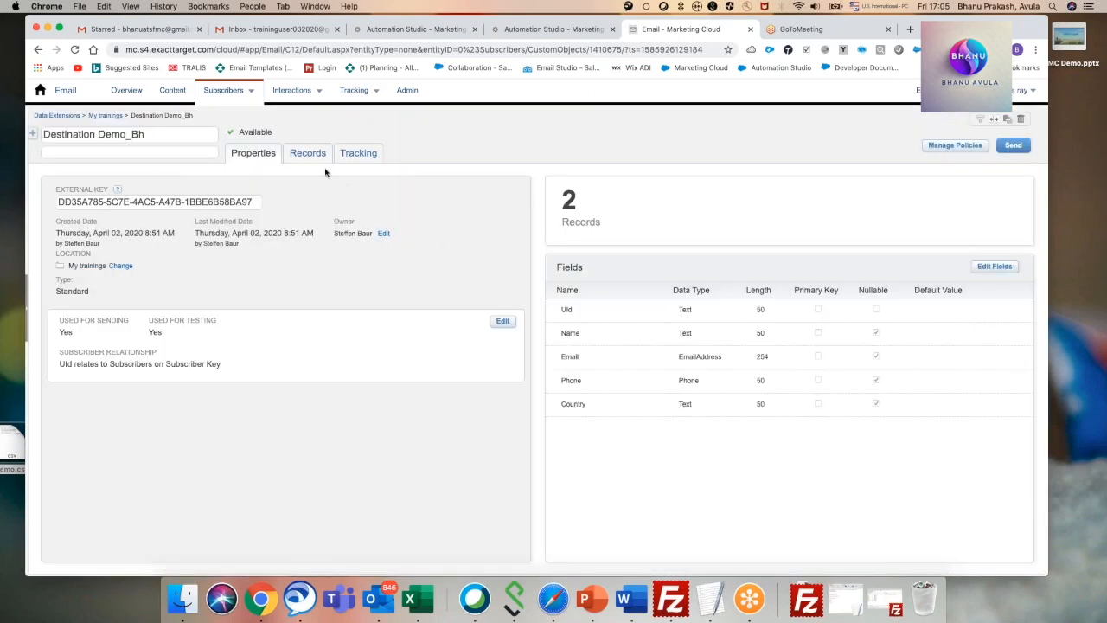
pyautogui.click(303, 157)
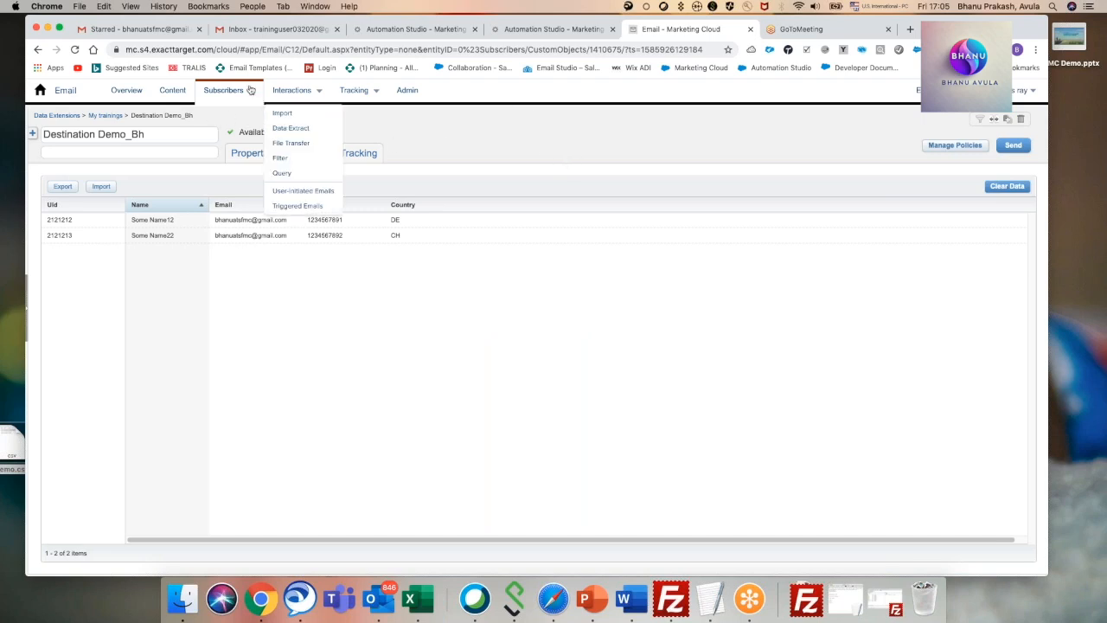
pyautogui.click(105, 115)
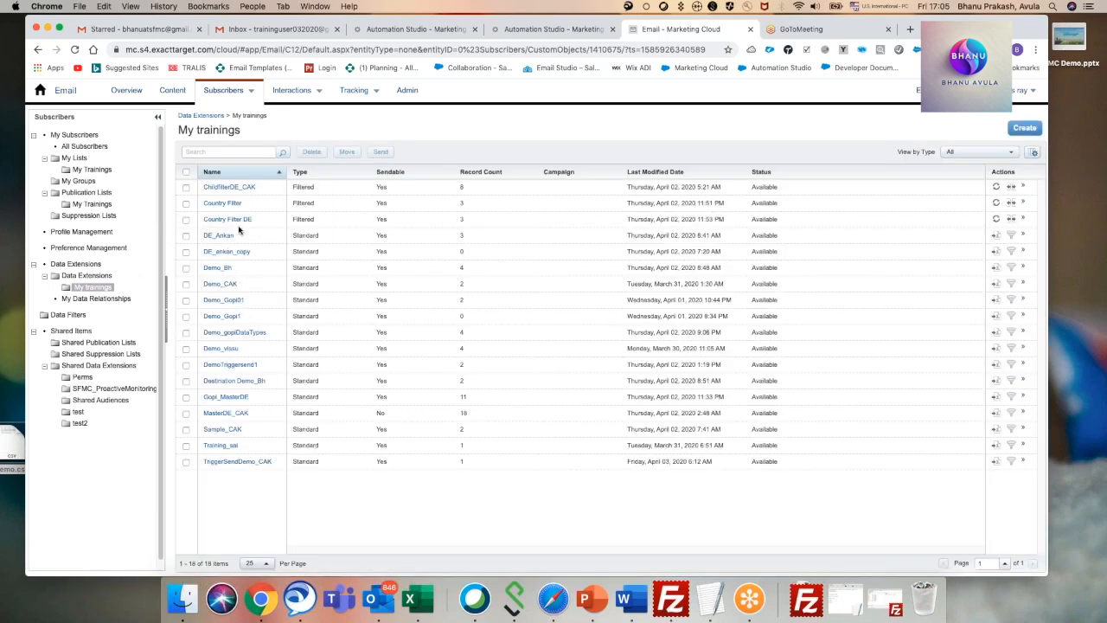
pyautogui.click(223, 268)
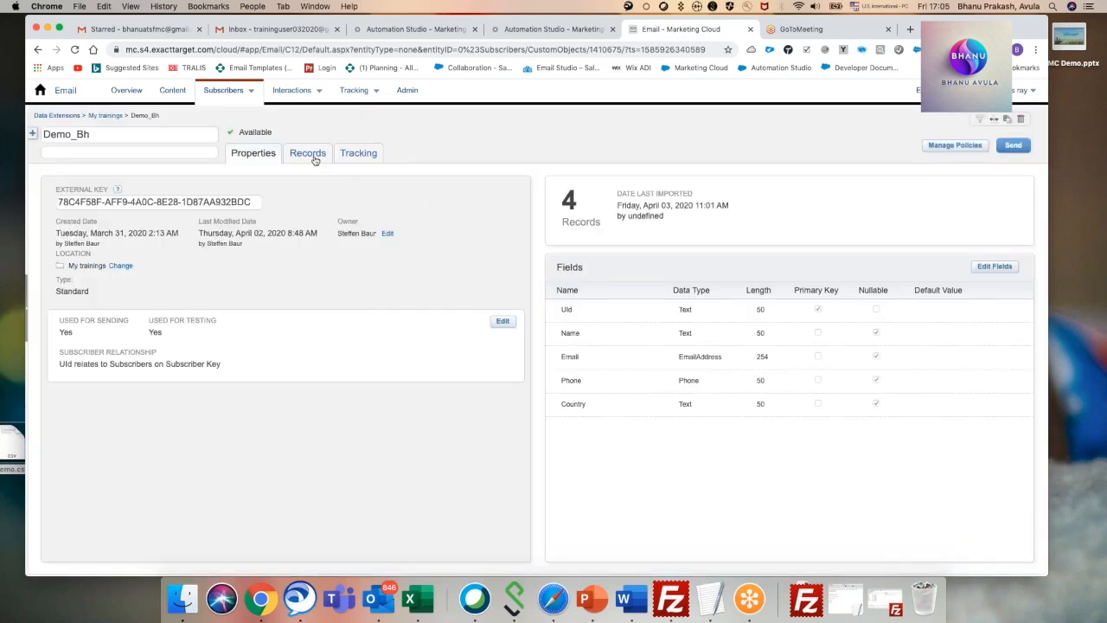
pyautogui.click(317, 156)
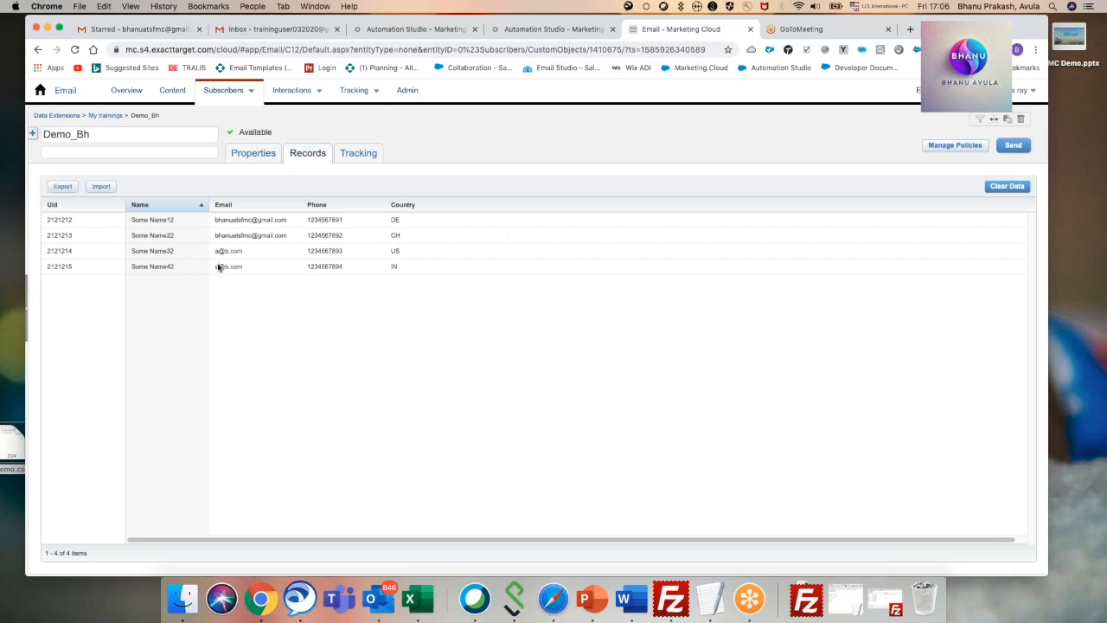
pyautogui.click(105, 115)
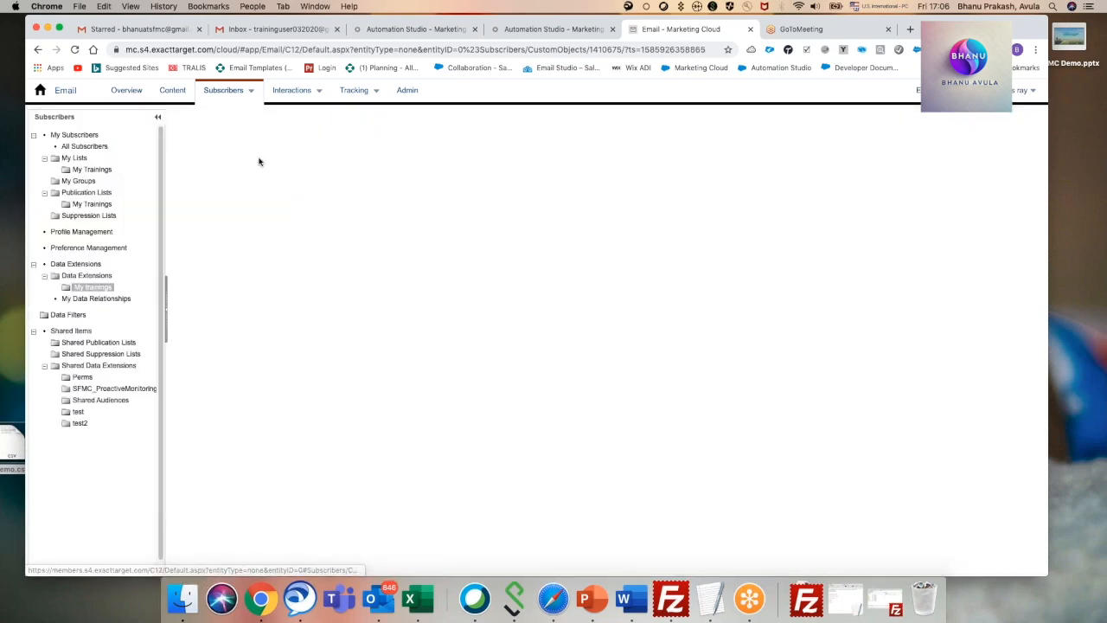
# Examine DemoImport1's recent activity and workflow steps in Automation Studio.
pyautogui.click(400, 28)
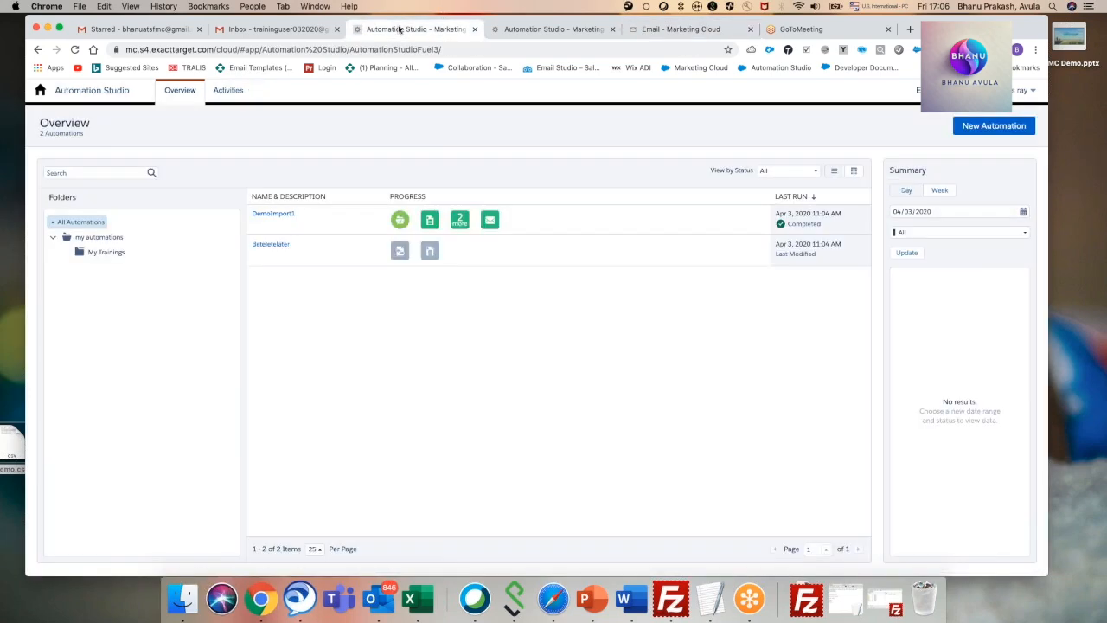
pyautogui.click(487, 224)
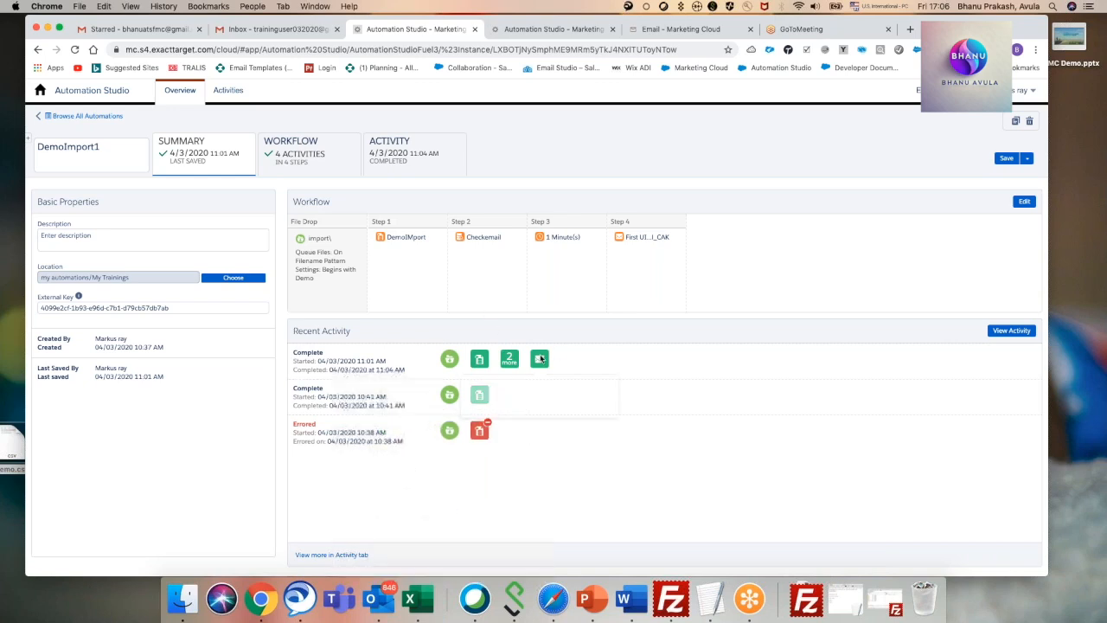
pyautogui.click(318, 159)
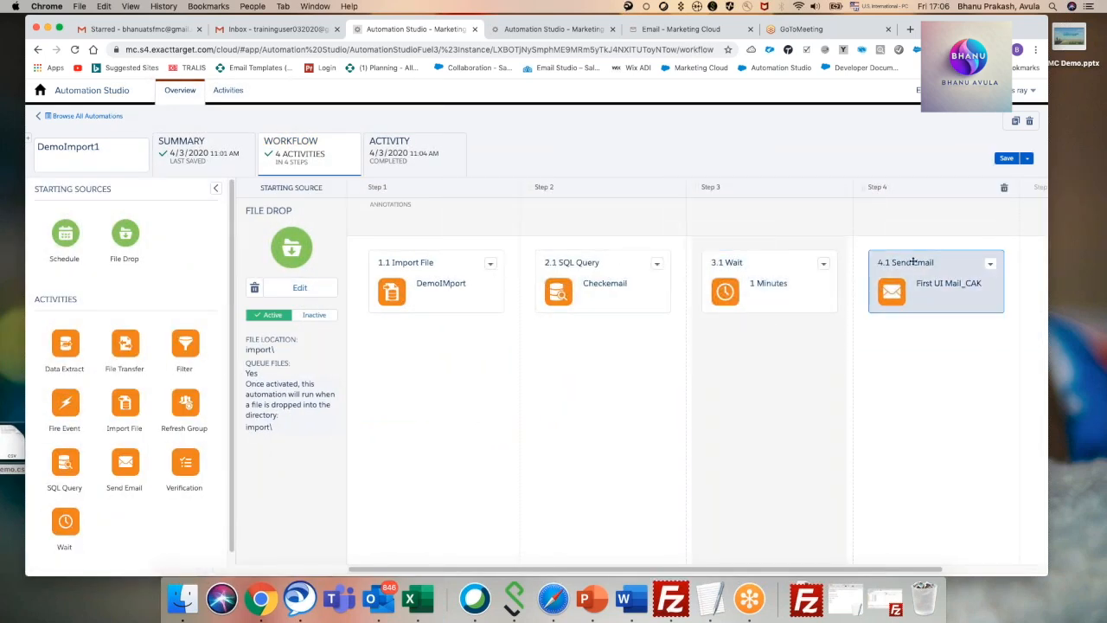
# Read the newly received email "Fisrt text email with second PL" in the first Gmail inbox and return to the message list.
pyautogui.click(144, 29)
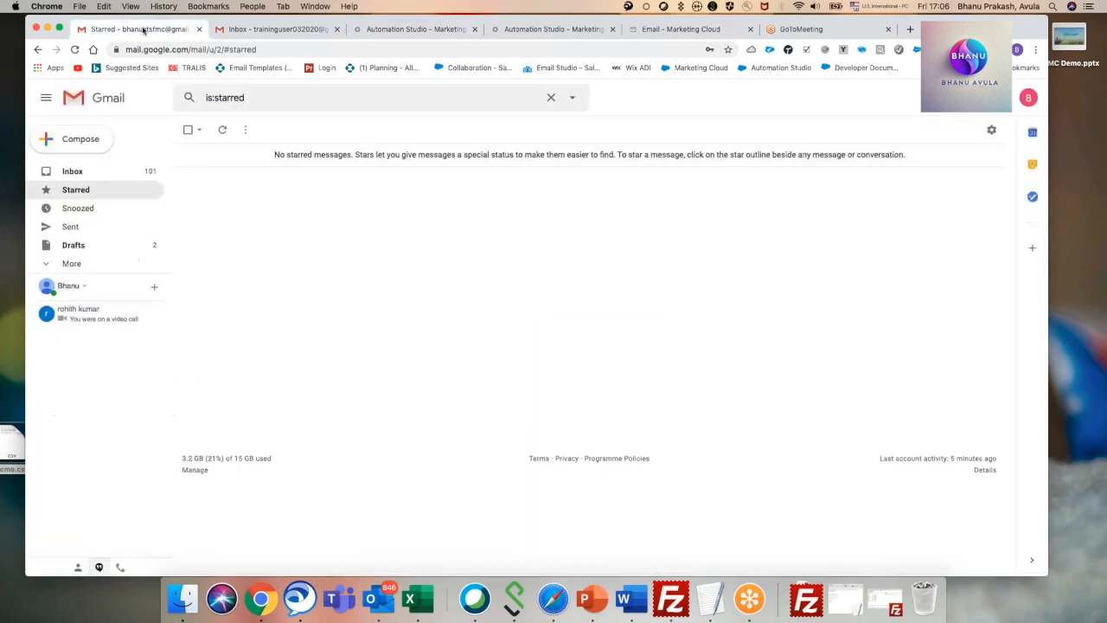
pyautogui.click(94, 173)
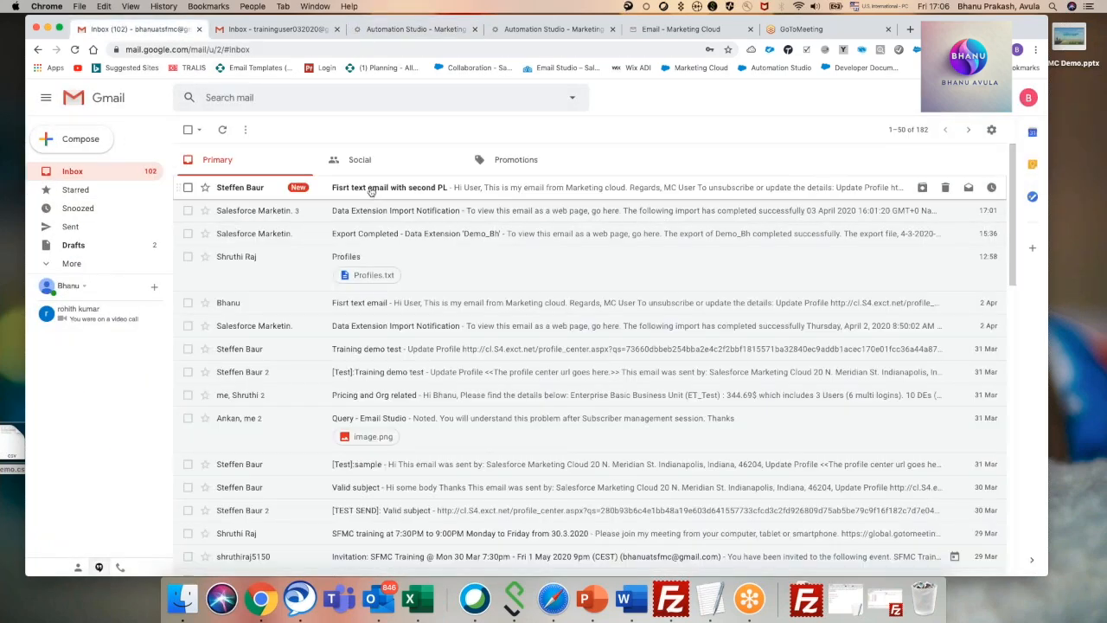
pyautogui.click(371, 191)
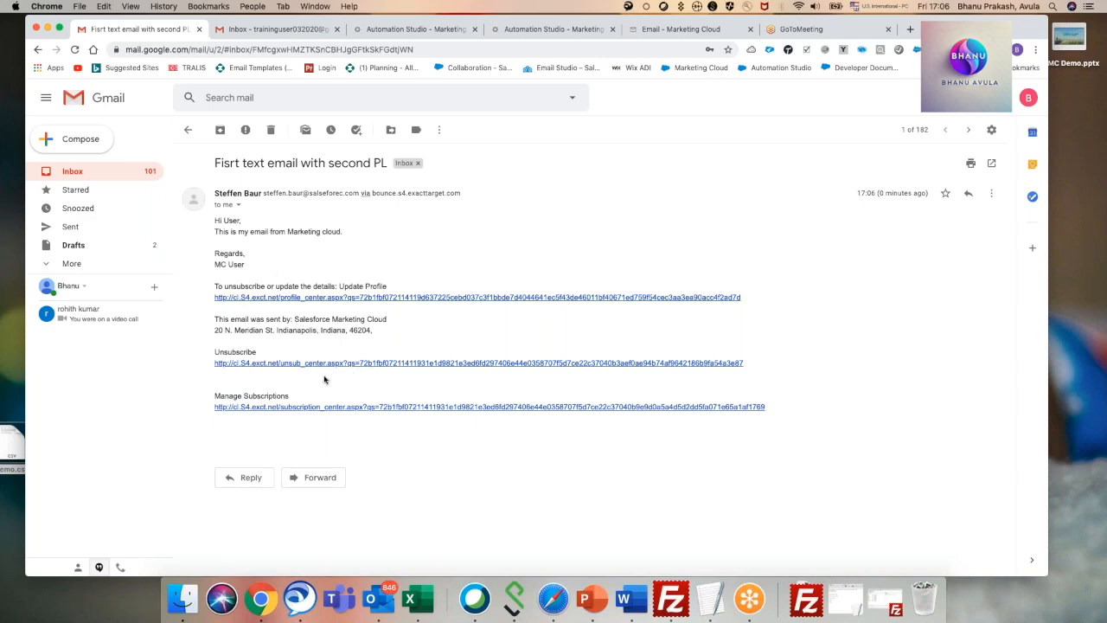
pyautogui.click(78, 173)
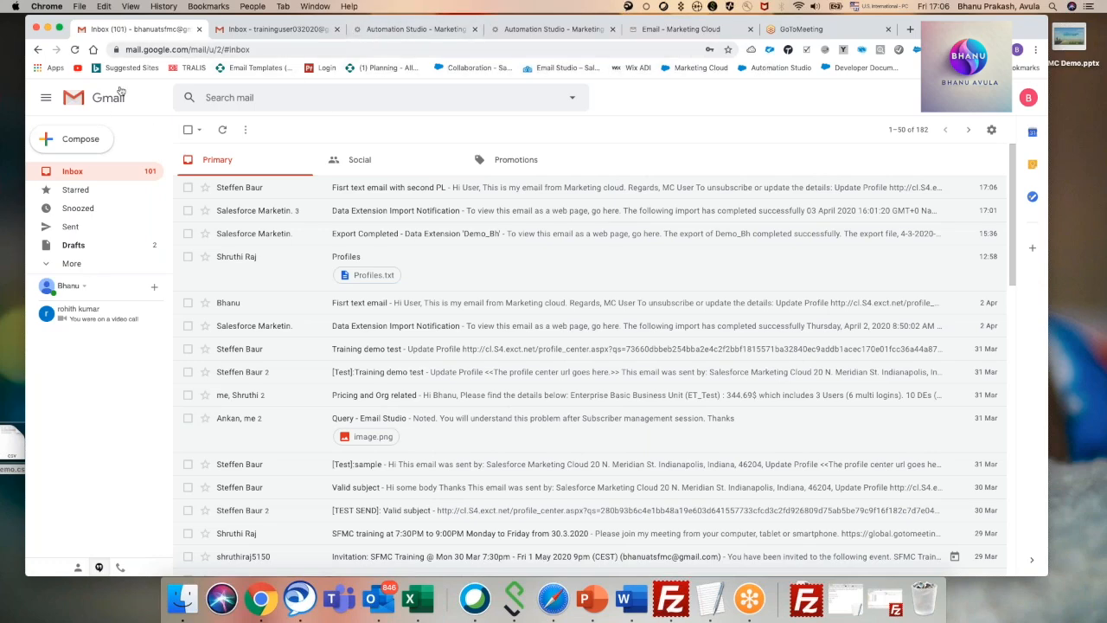
# Deactivate the File Drop starting source of the DemoImport1 automation in Automation Studio.
pyautogui.click(463, 34)
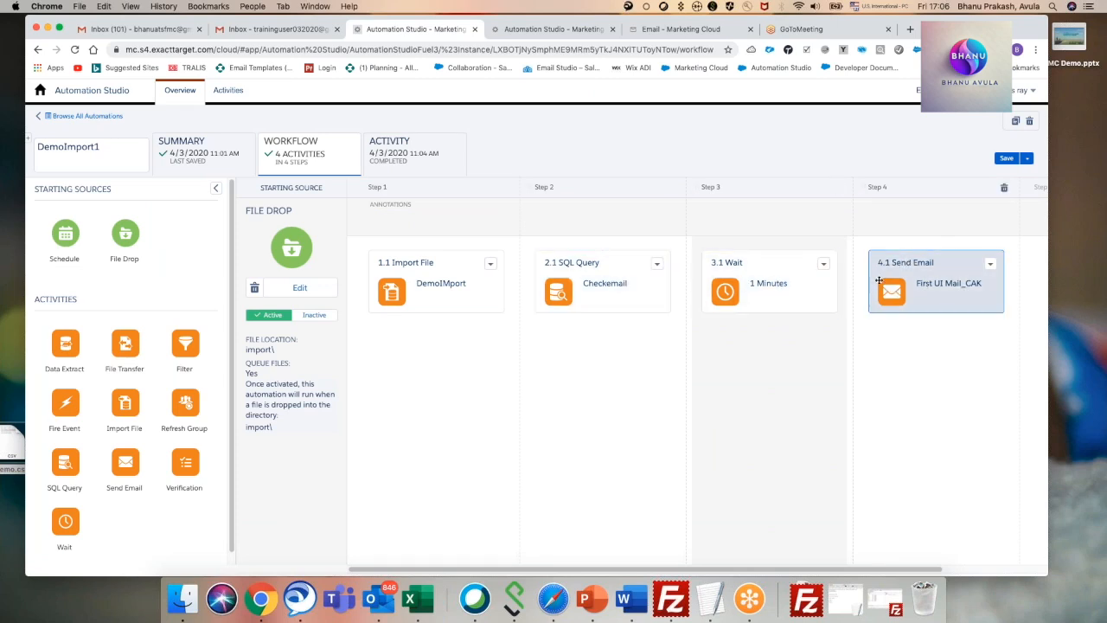
pyautogui.click(318, 316)
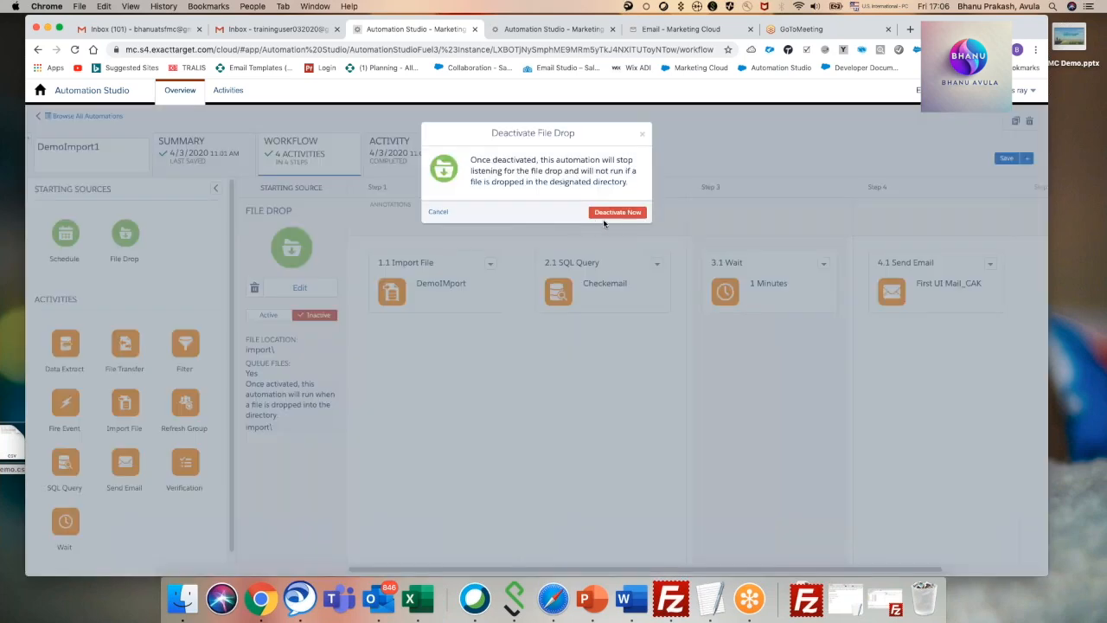
pyautogui.click(617, 213)
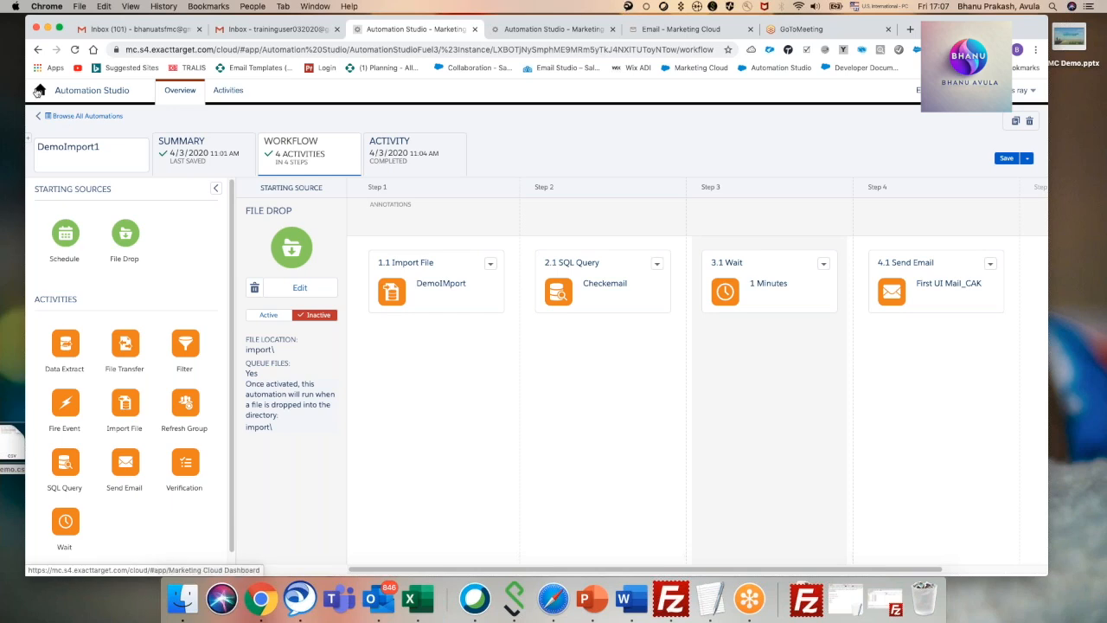
# Start a new user-initiated email in Email Studio and name it tobedeleted.
pyautogui.click(64, 93)
pyautogui.click(51, 184)
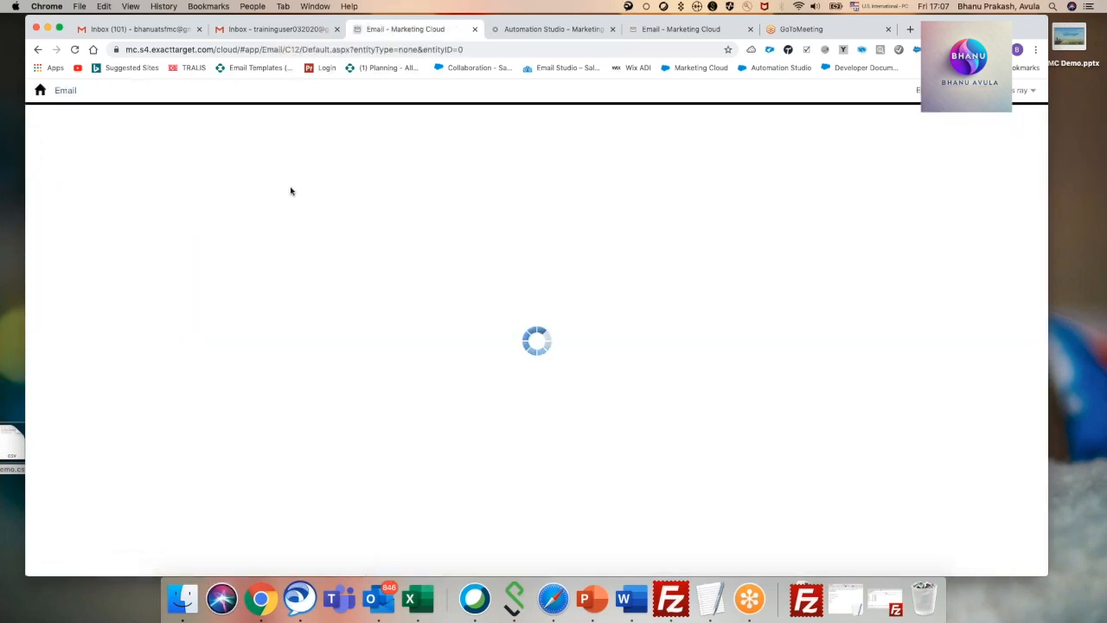
pyautogui.moveTo(234, 98)
pyautogui.moveTo(290, 97)
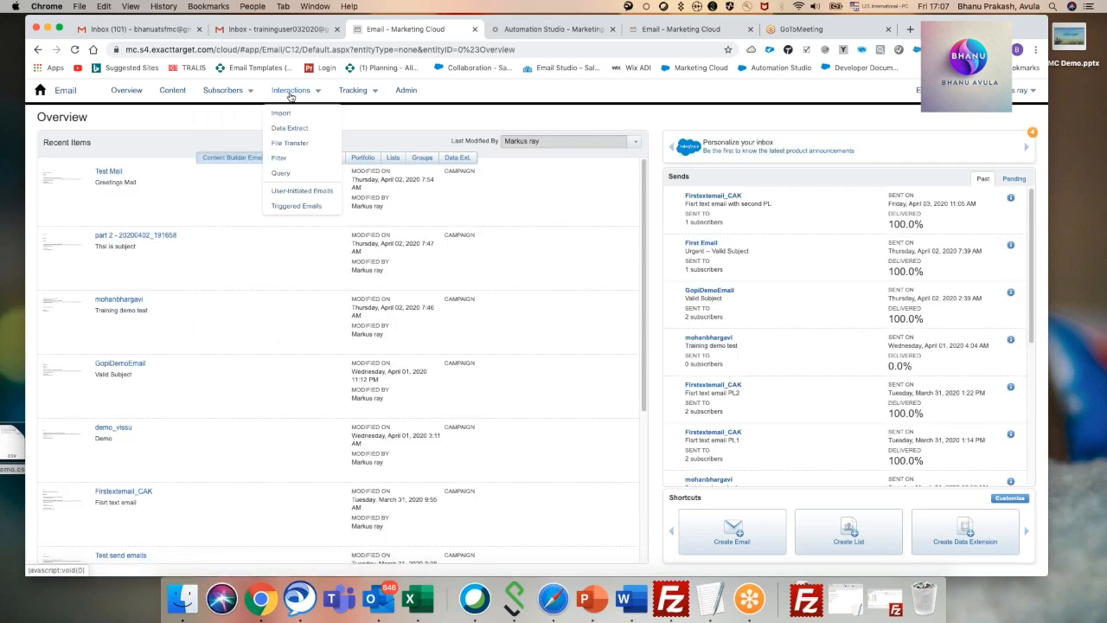
pyautogui.click(293, 192)
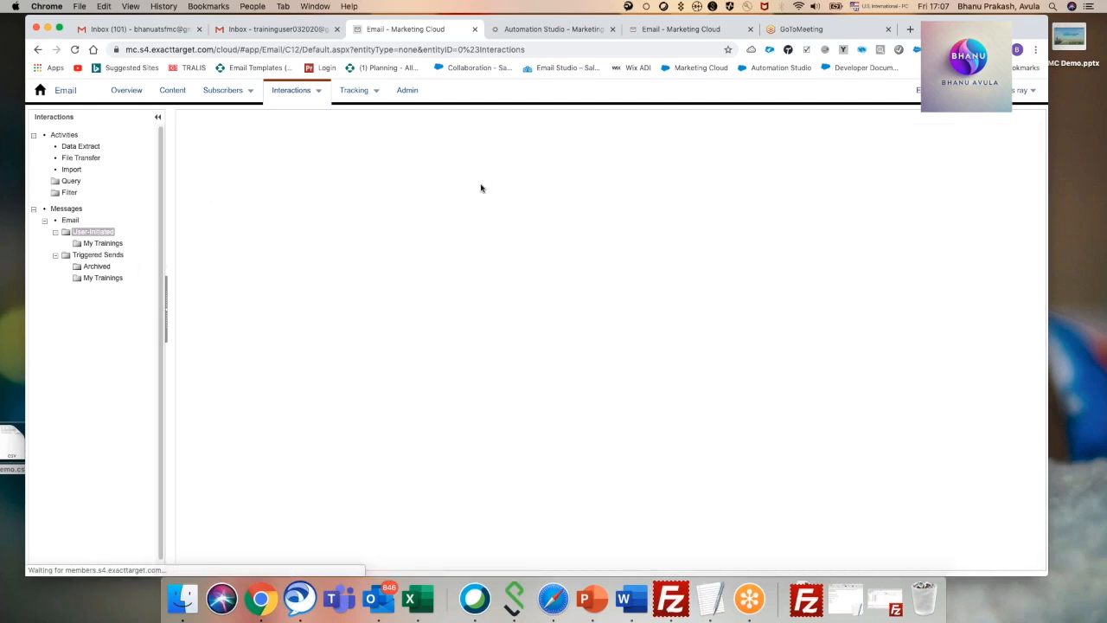
pyautogui.click(231, 196)
pyautogui.write('lo')
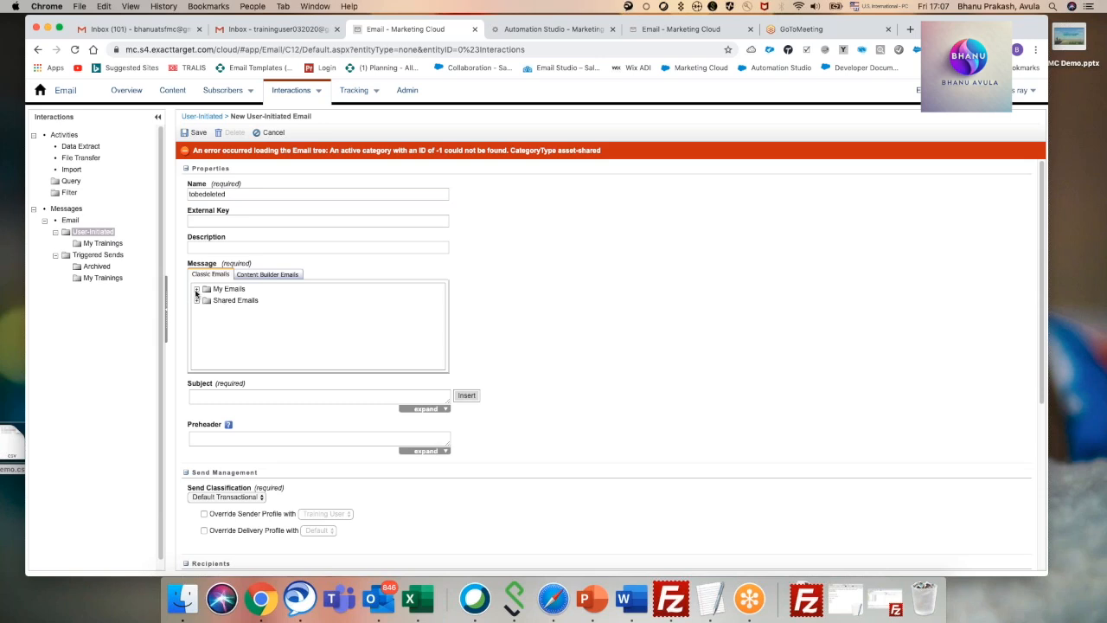
# Choose First Email from the My Trainings folder of Content Builder as the message for the tobedeleted email.
pyautogui.click(250, 274)
pyautogui.scroll(-2, 370, 317)
pyautogui.scroll(2, 370, 318)
pyautogui.click(198, 291)
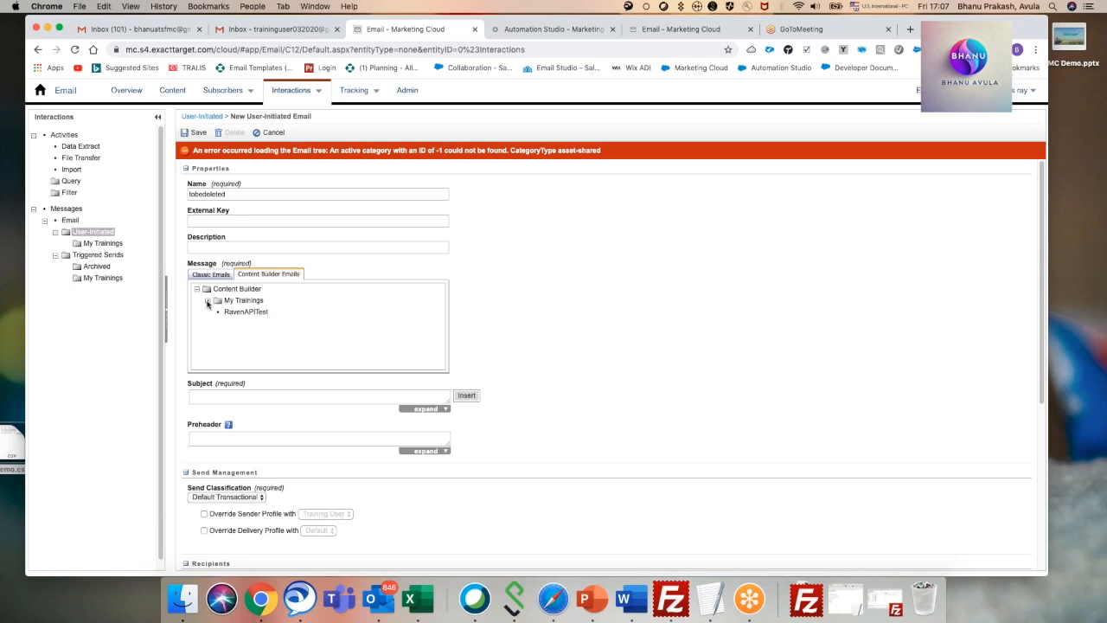
pyautogui.click(206, 301)
pyautogui.click(251, 324)
pyautogui.scroll(-5, 259, 346)
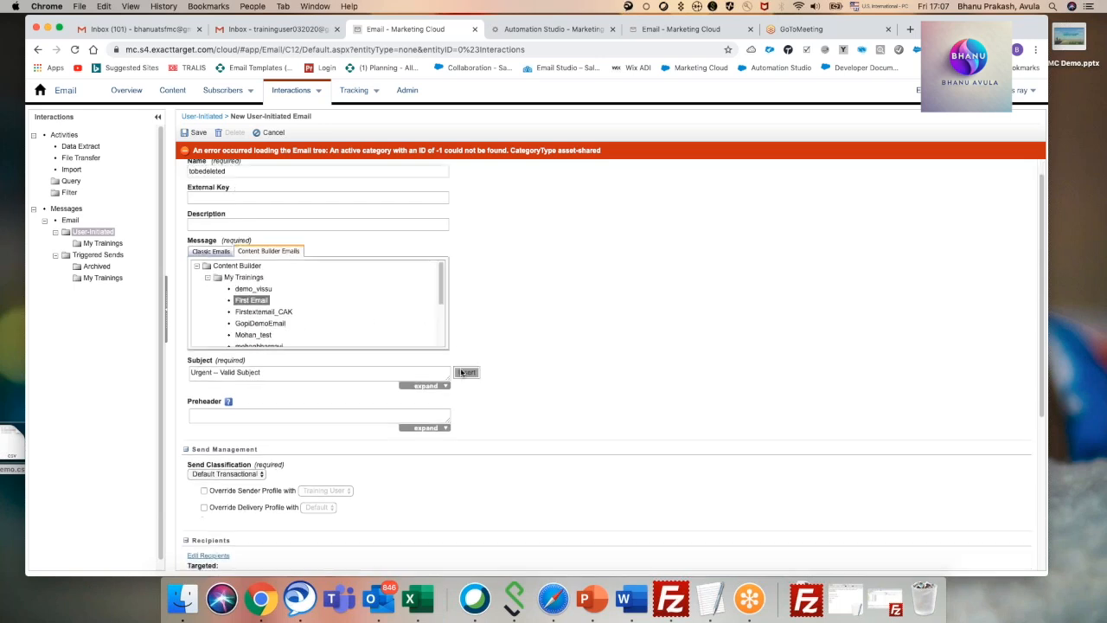
pyautogui.scroll(1, 271, 398)
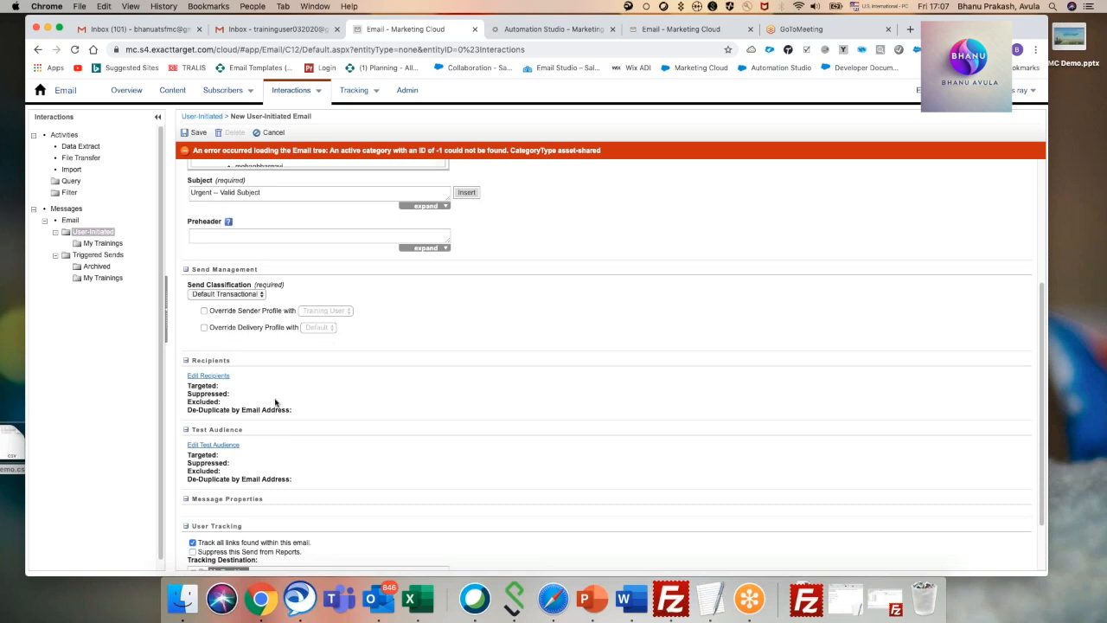
# Try to edit the recipients of the tobedeleted email and return to the list of user-initiated emails.
pyautogui.click(207, 378)
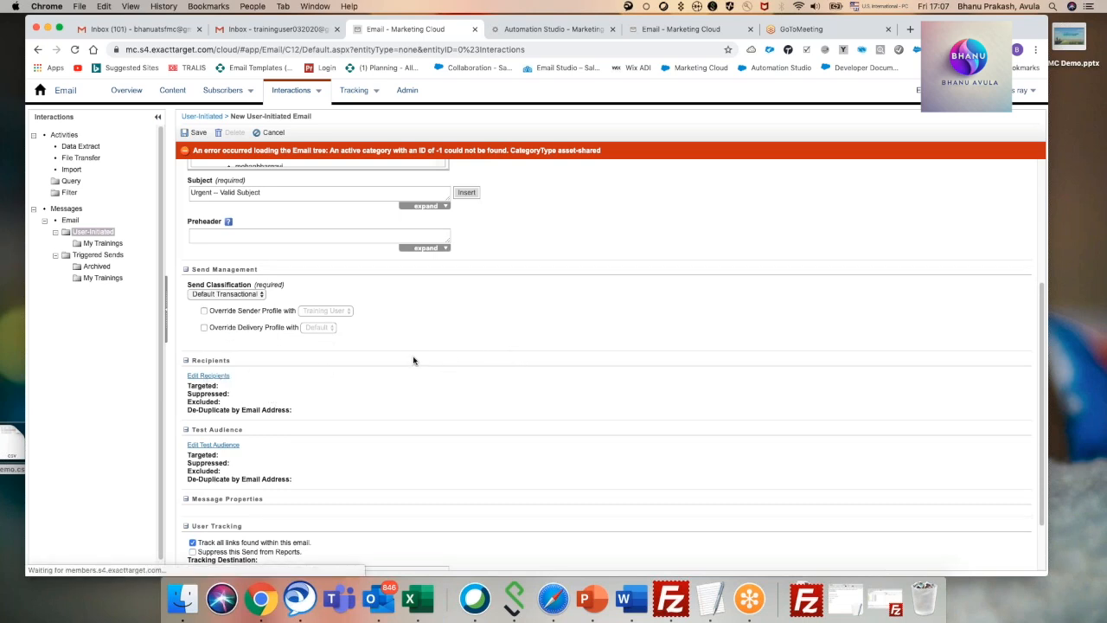
pyautogui.scroll(5, 382, 384)
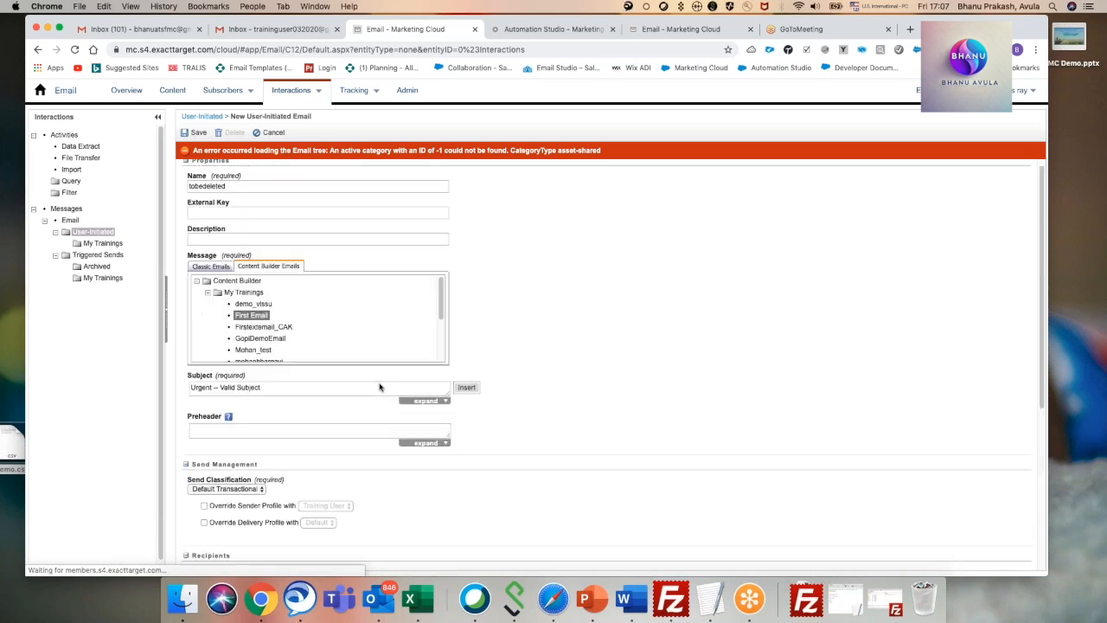
pyautogui.scroll(-7, 381, 384)
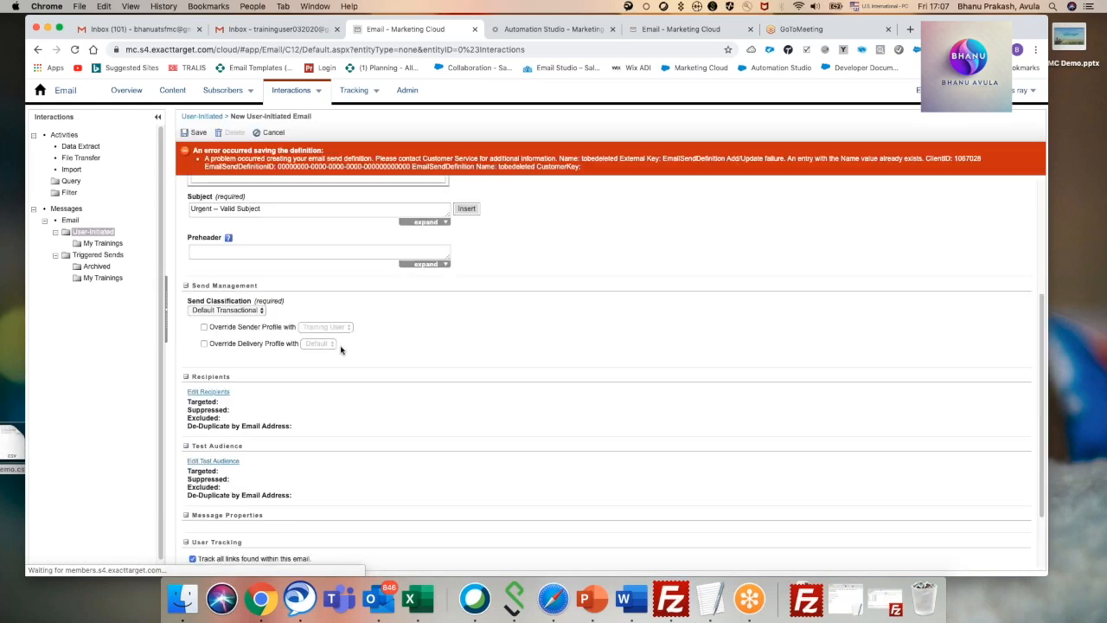
pyautogui.click(211, 379)
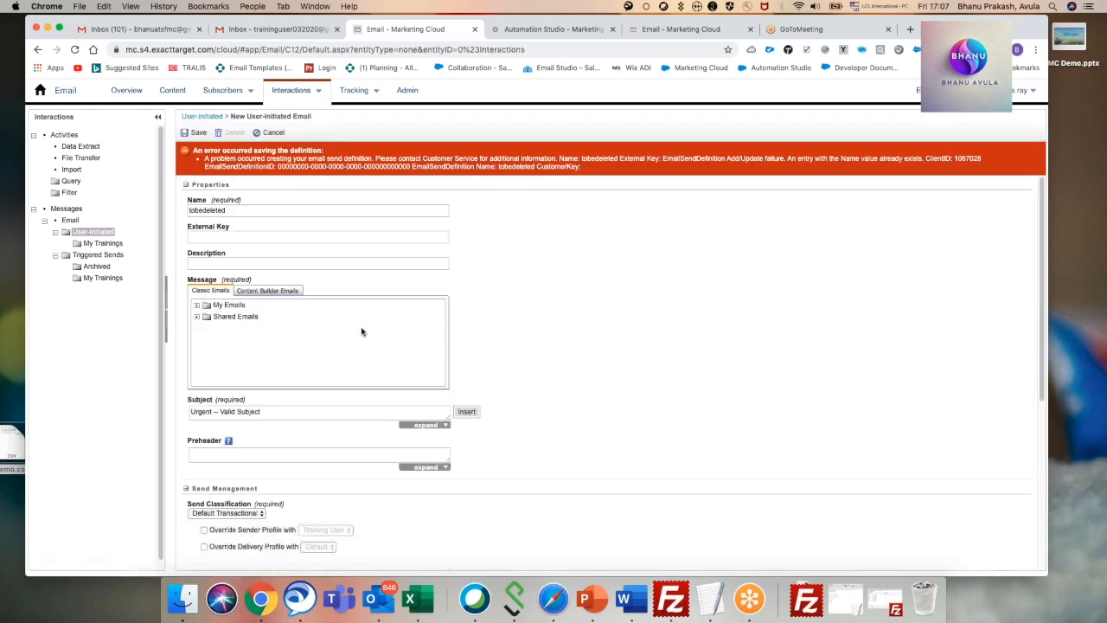
pyautogui.click(203, 117)
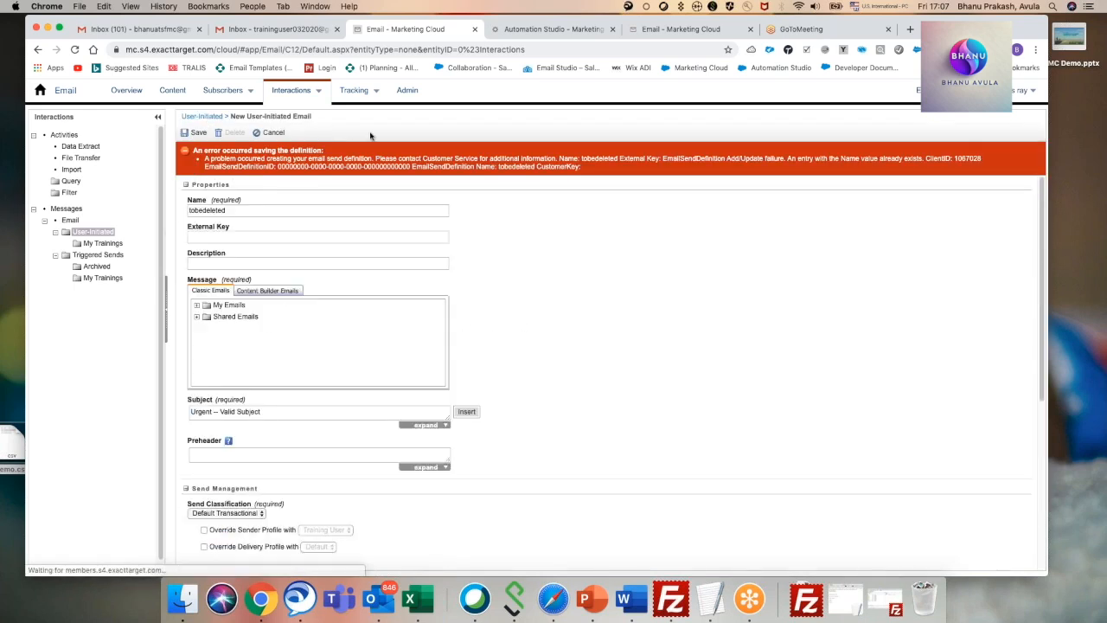
# Examine the settings and targeted recipients of First UI Mail_CAK in the user-initiated My Trainings folder and return to the list.
pyautogui.click(103, 244)
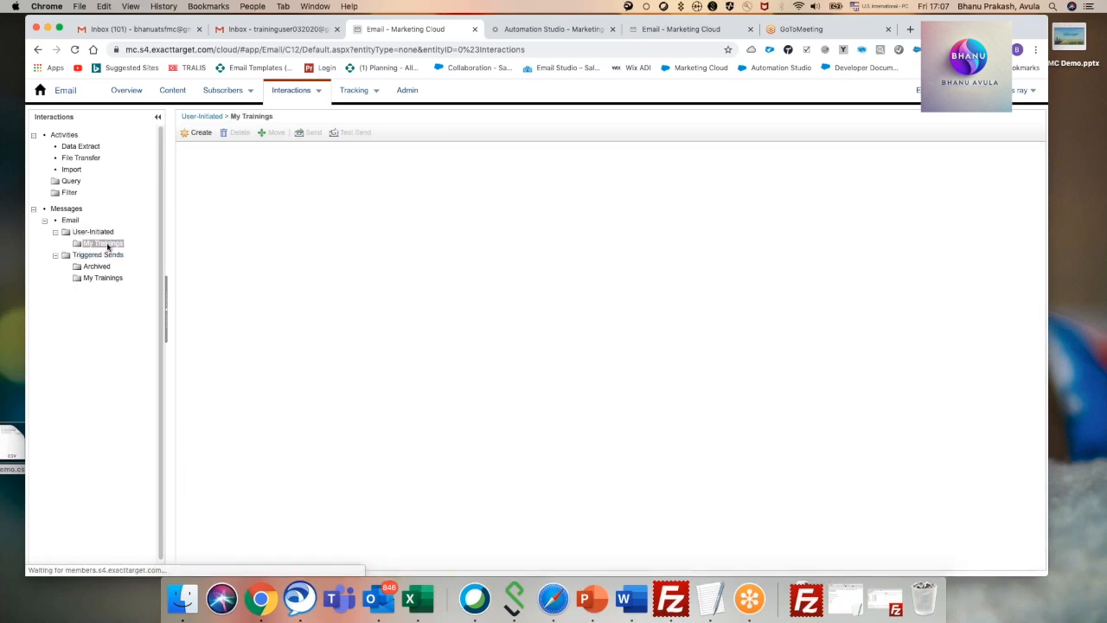
pyautogui.click(210, 175)
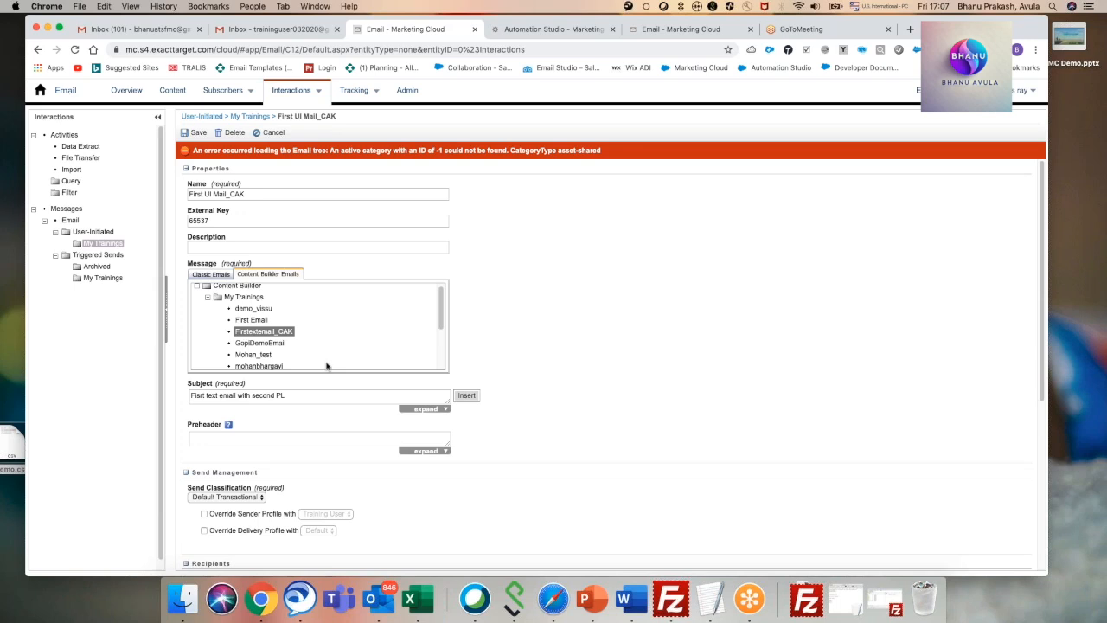
pyautogui.scroll(-3, 411, 372)
pyautogui.scroll(-5, 410, 425)
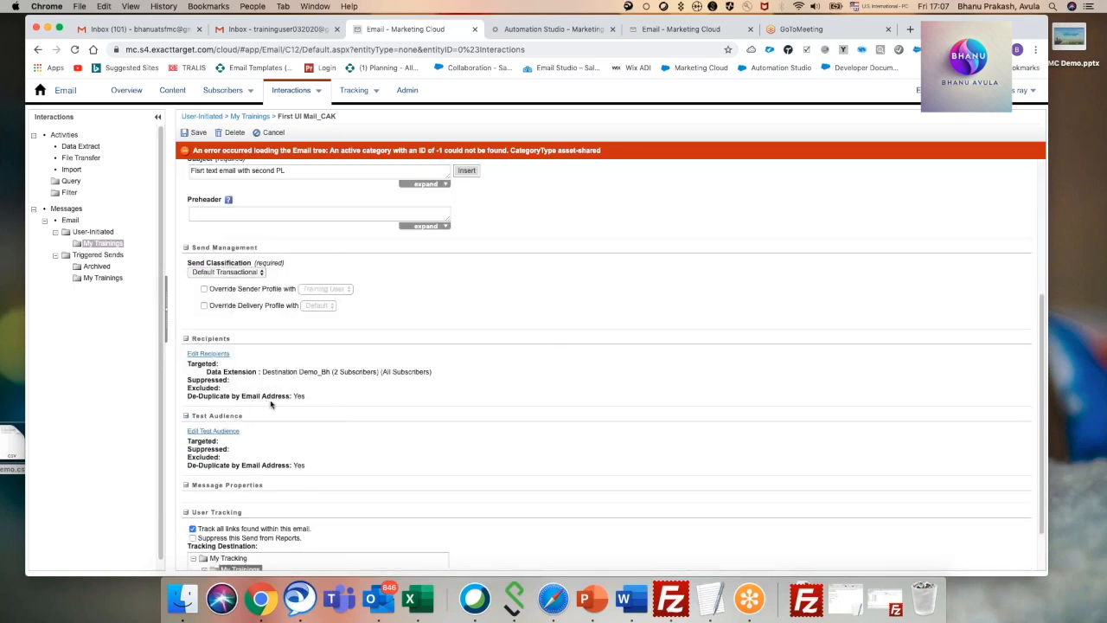
pyautogui.click(204, 354)
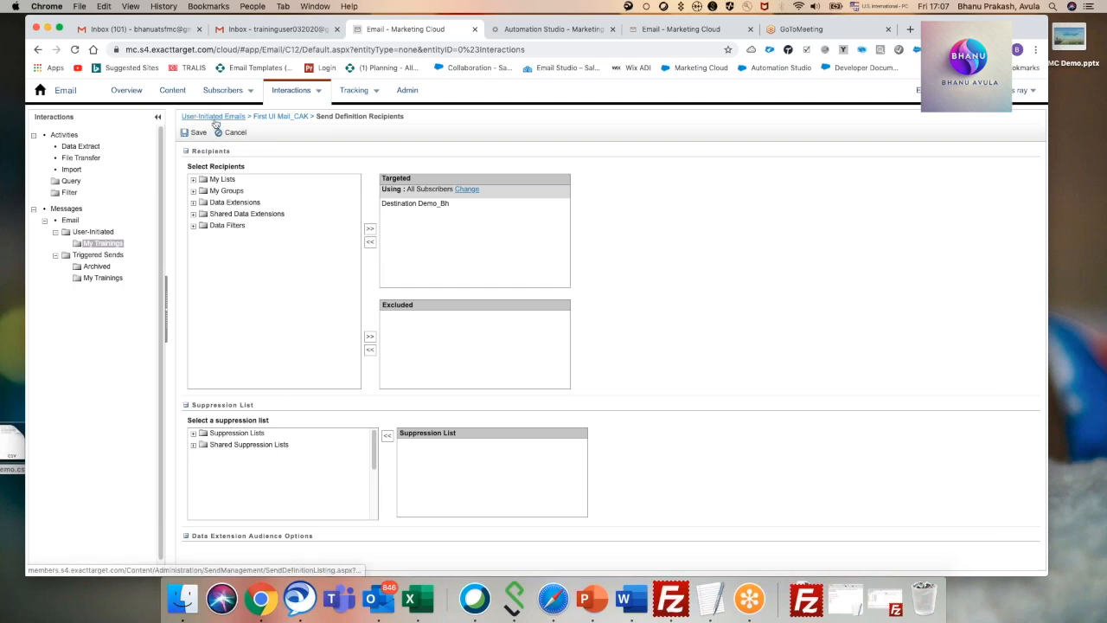
pyautogui.click(215, 117)
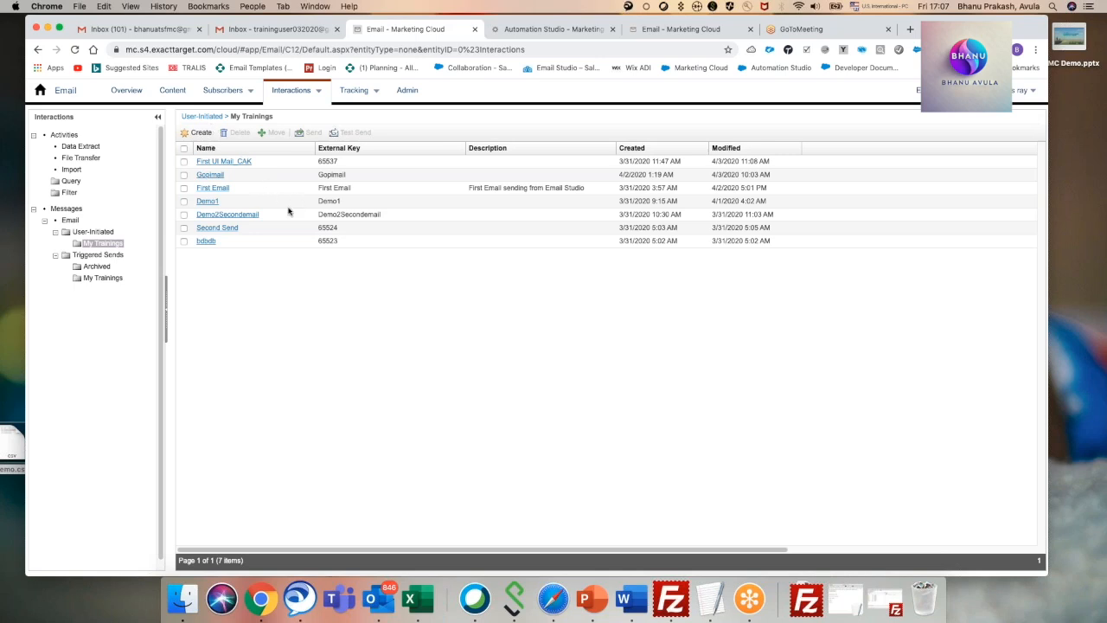
pyautogui.moveTo(387, 101)
pyautogui.moveTo(232, 91)
pyautogui.moveTo(42, 104)
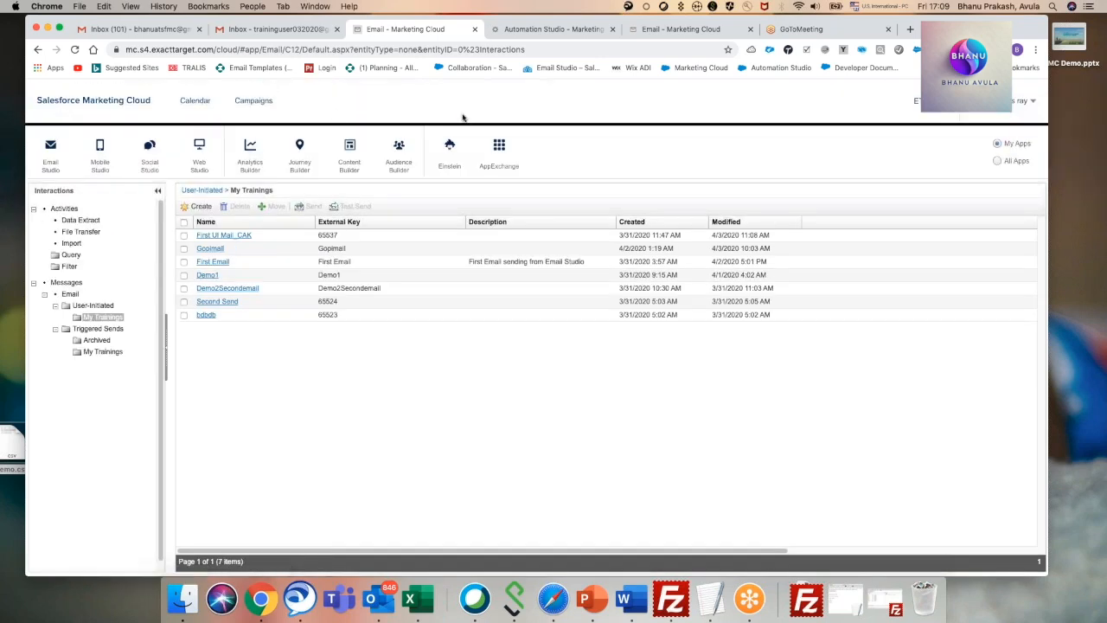